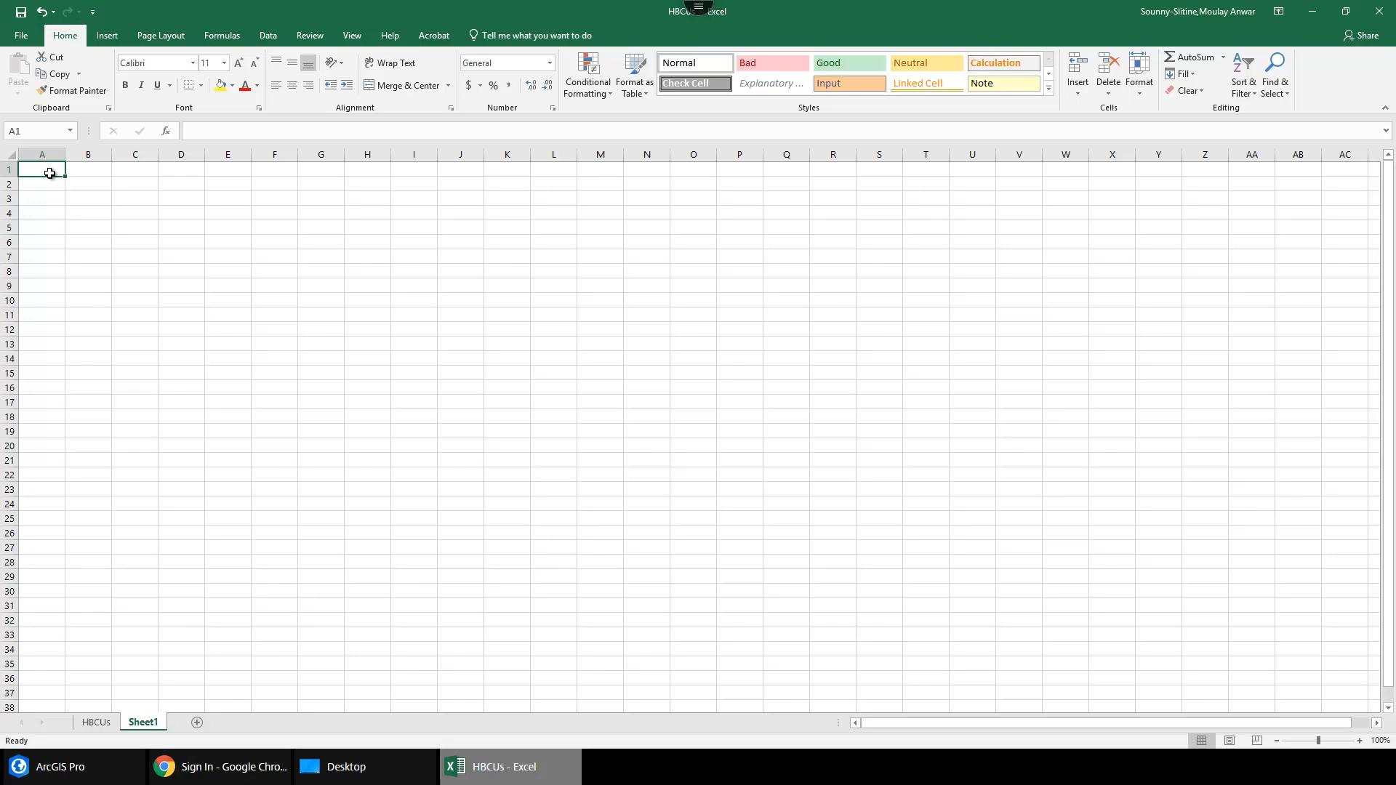
Enter the headers Name, Address and Attribute 1 in cells A1 to C1 of Sheet1 and autofit column C.
{"action": "type", "text": "Name"}
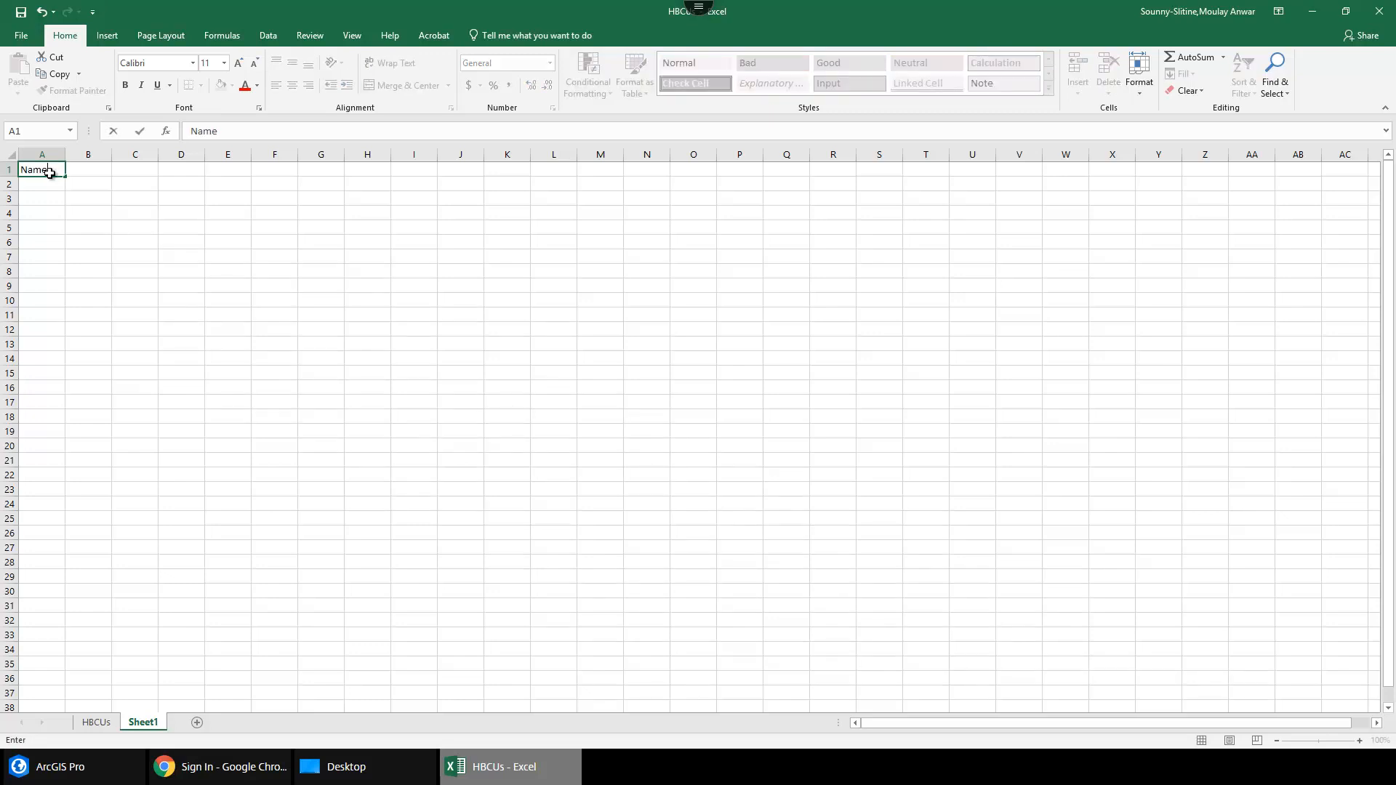
{"action": "key", "text": "Tab"}
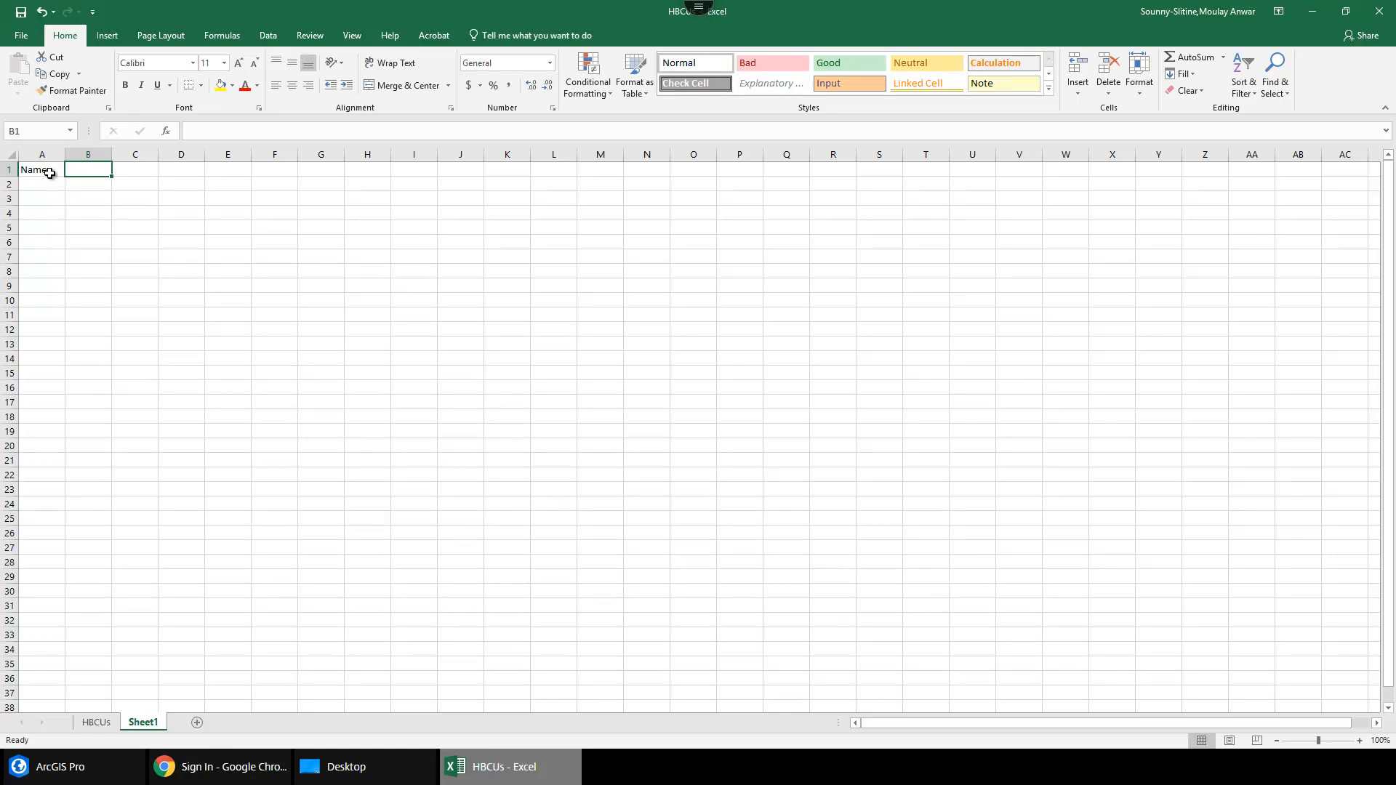
{"action": "type", "text": "Address"}
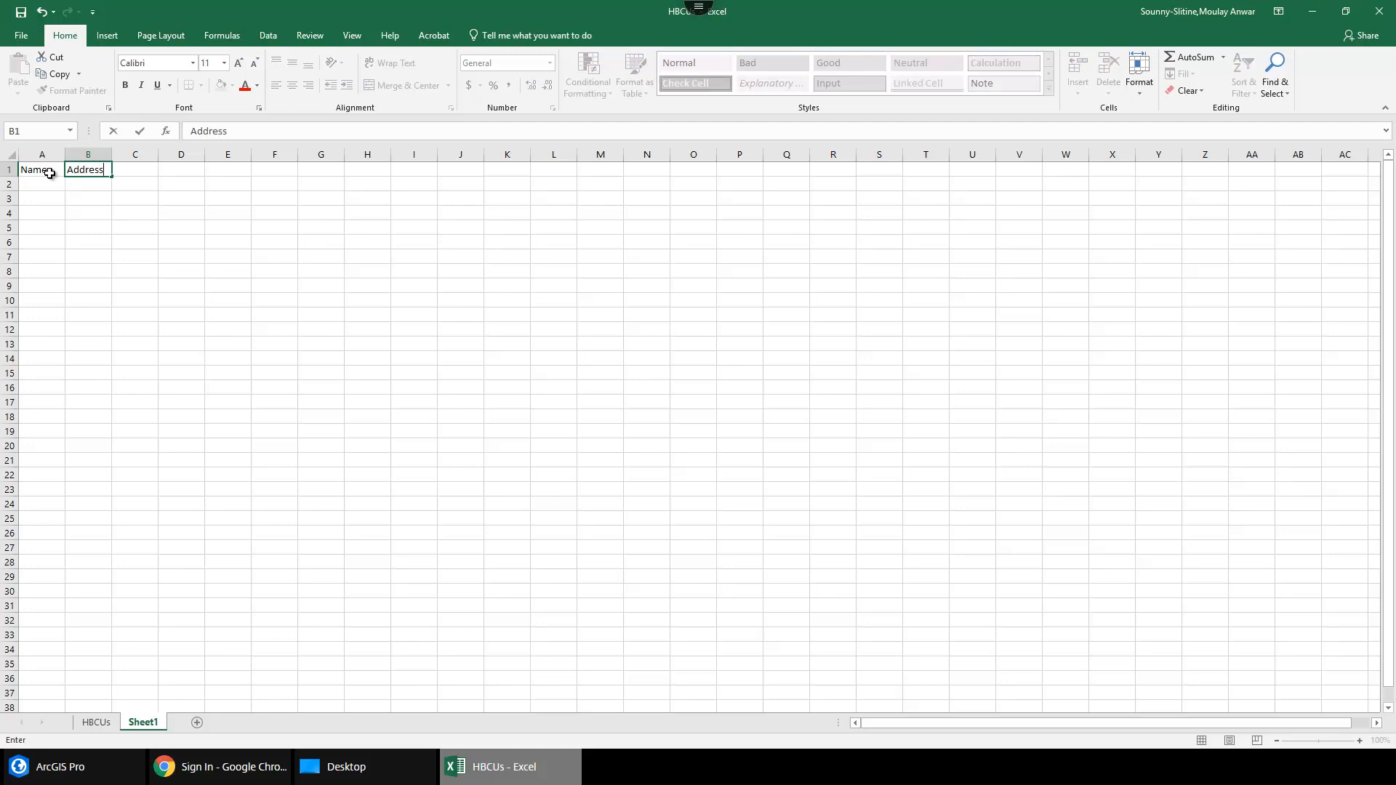
{"action": "key", "text": "Tab"}
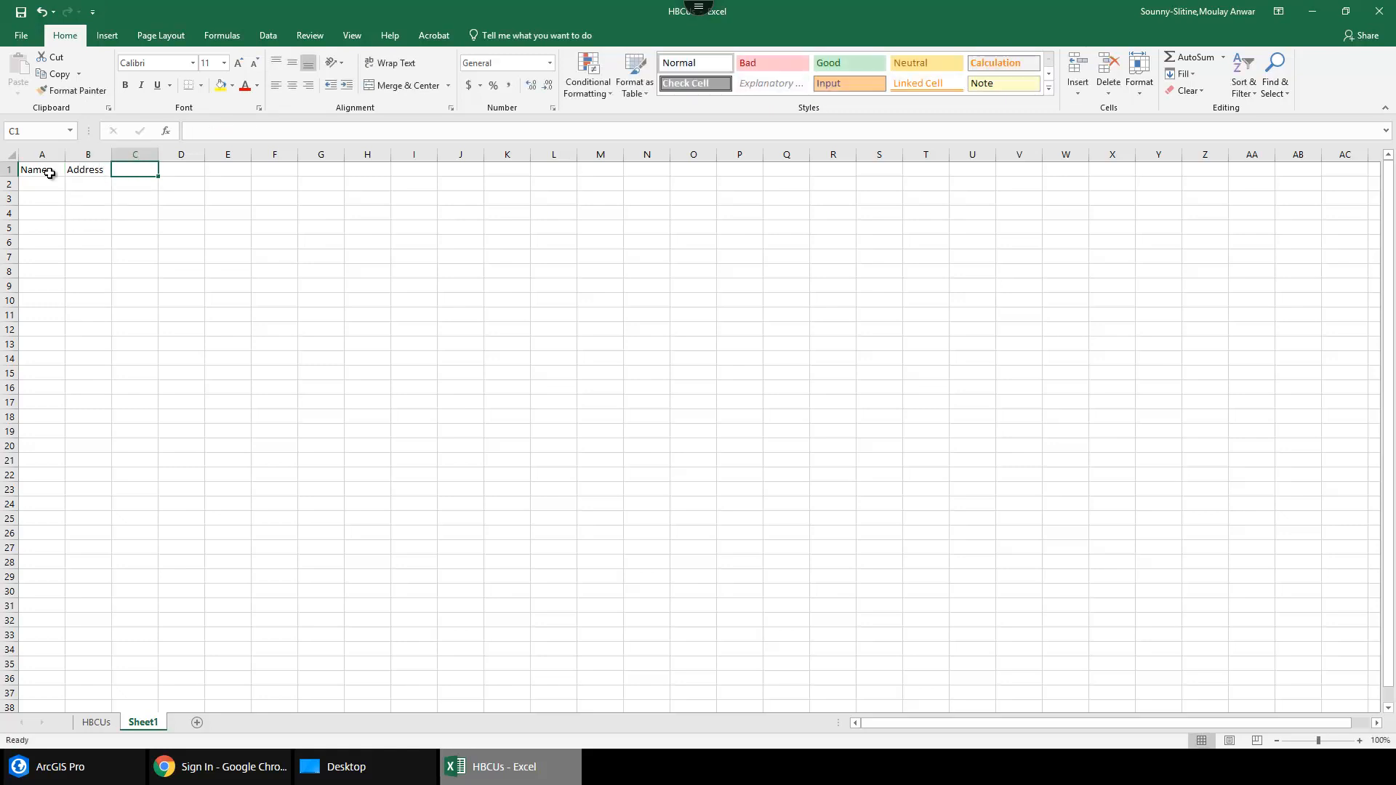
{"action": "type", "text": "A"}
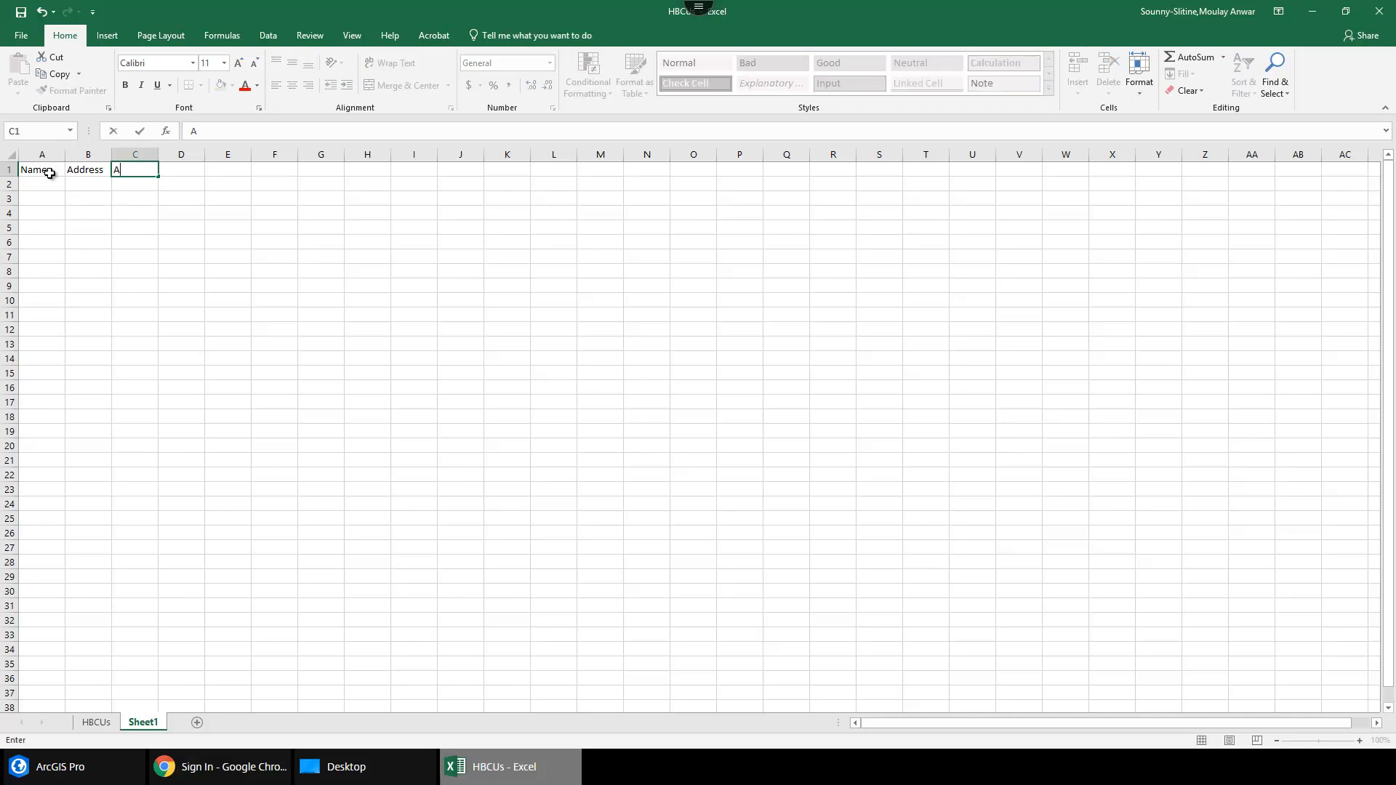
{"action": "type", "text": "ttribute 1"}
{"action": "key", "text": "Tab"}
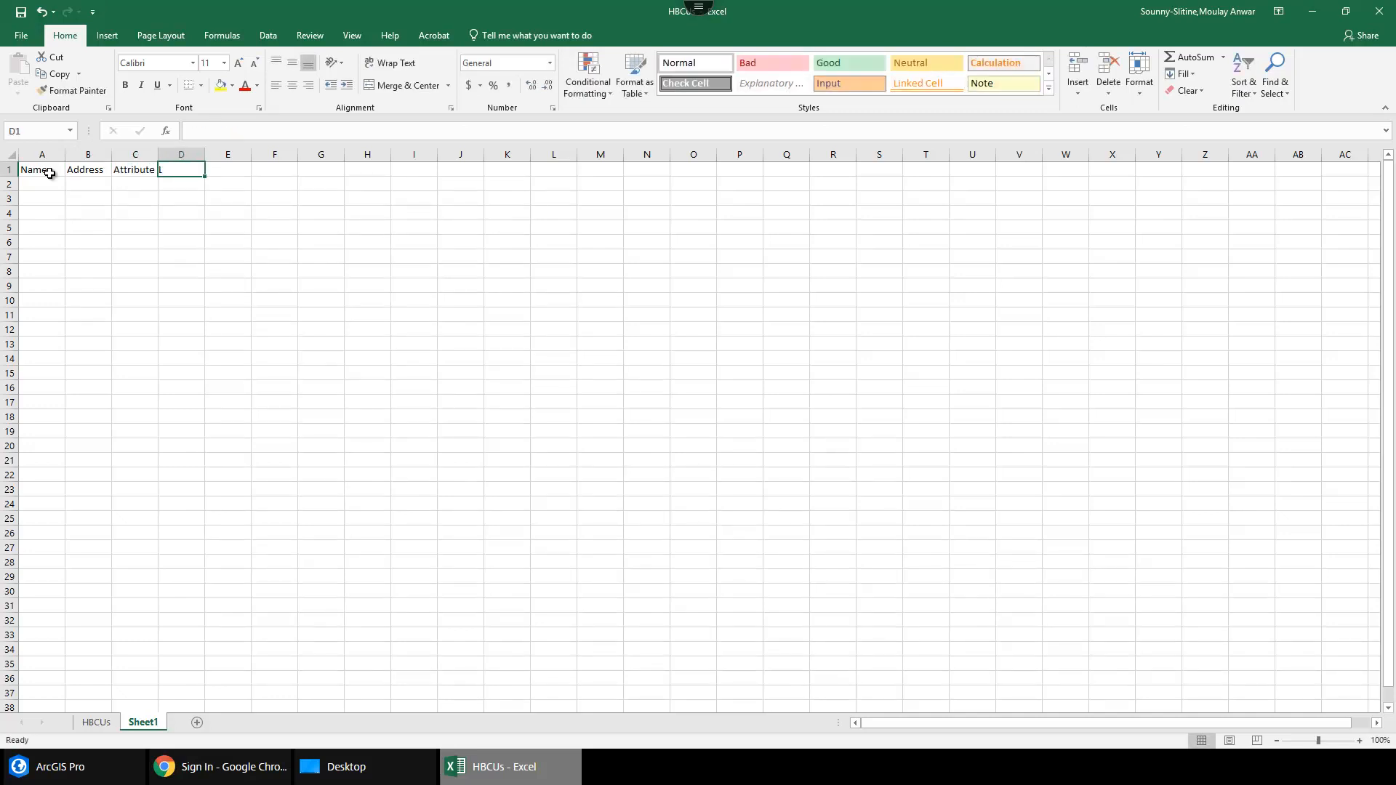
{"action": "double_click", "coordinate": [155, 151]}
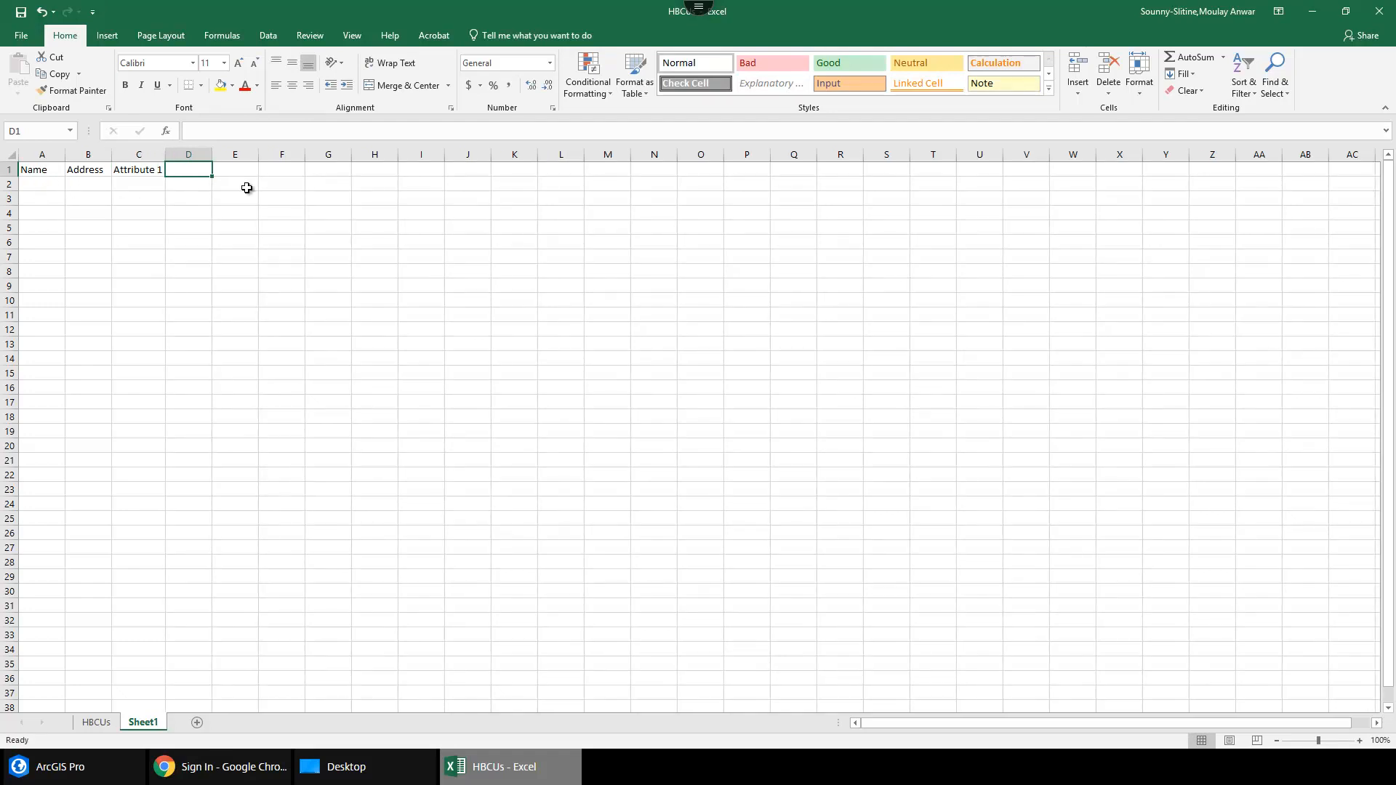
Delete Sheet1 from the workbook and confirm the permanent deletion.
{"action": "right_click", "coordinate": [149, 722]}
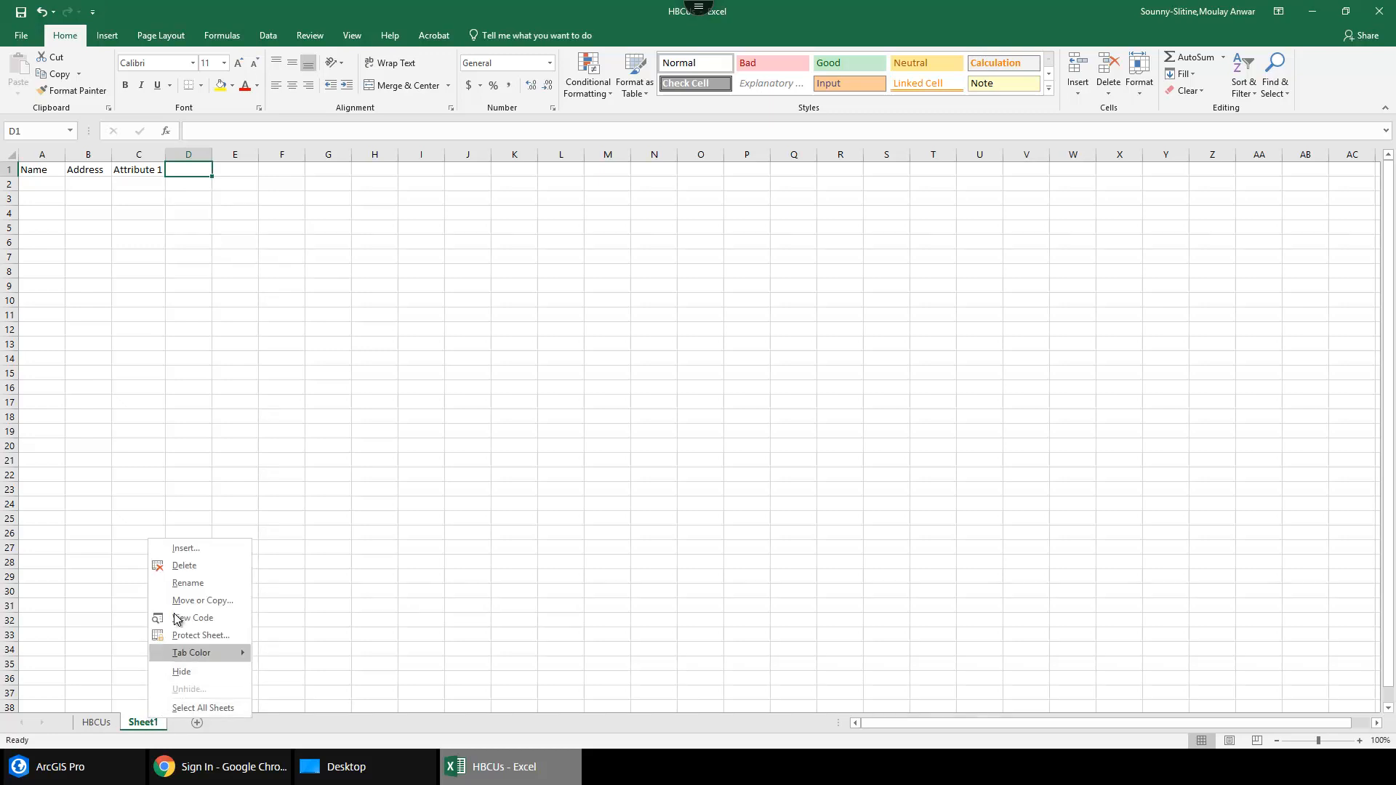
{"action": "left_click", "coordinate": [185, 566]}
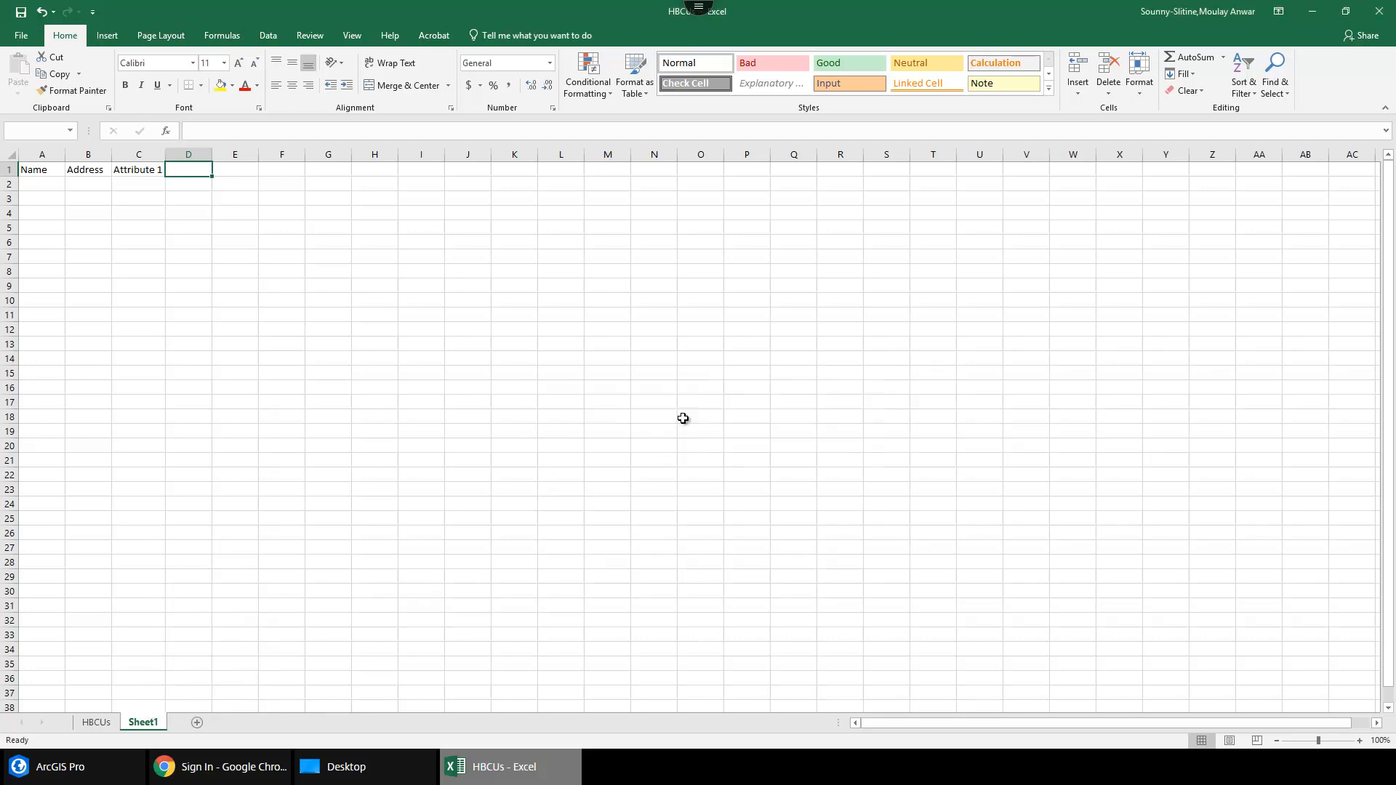
{"action": "left_click", "coordinate": [673, 422]}
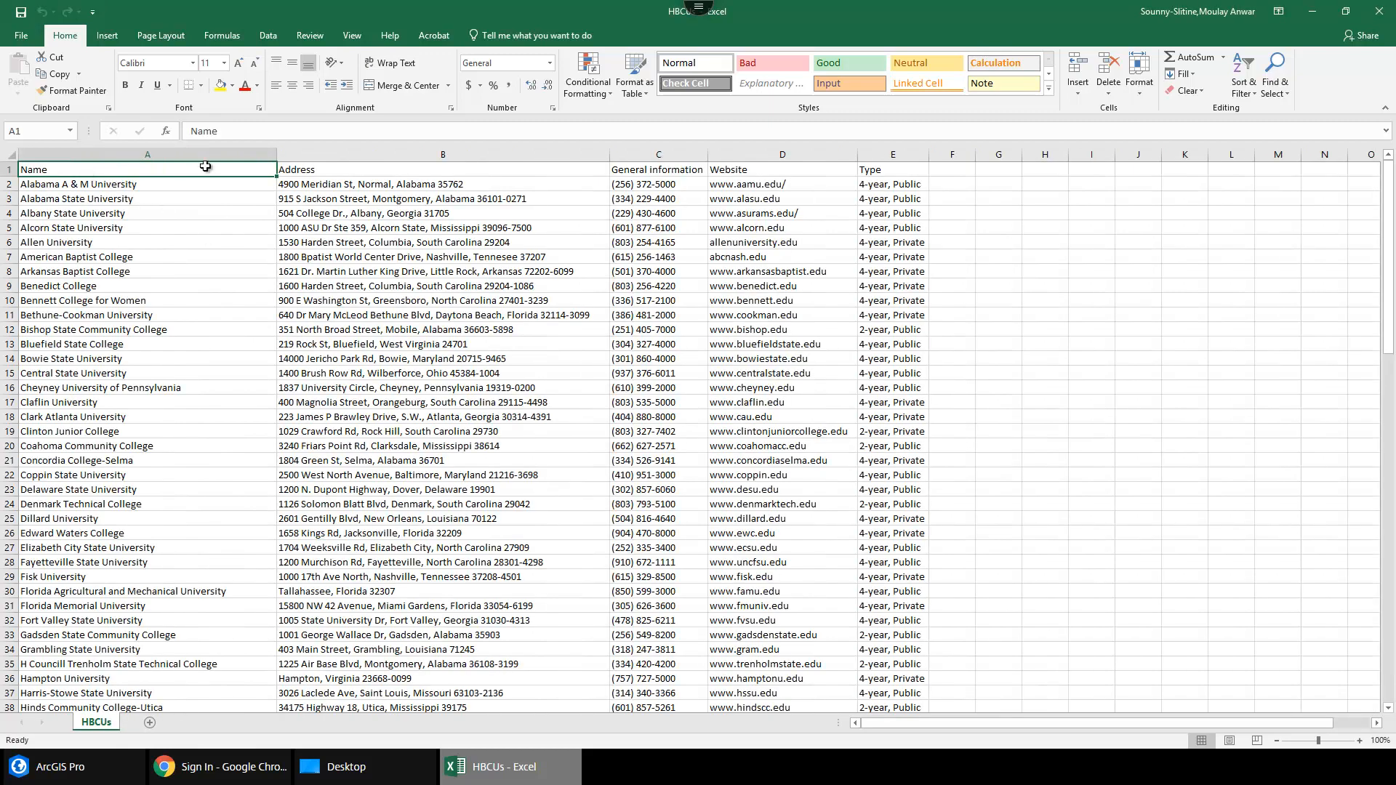
Examine the HBCUs sheet's column headers and how the school names and full addresses are laid out in single cells.
{"action": "left_click", "coordinate": [367, 169]}
{"action": "left_click", "coordinate": [671, 169]}
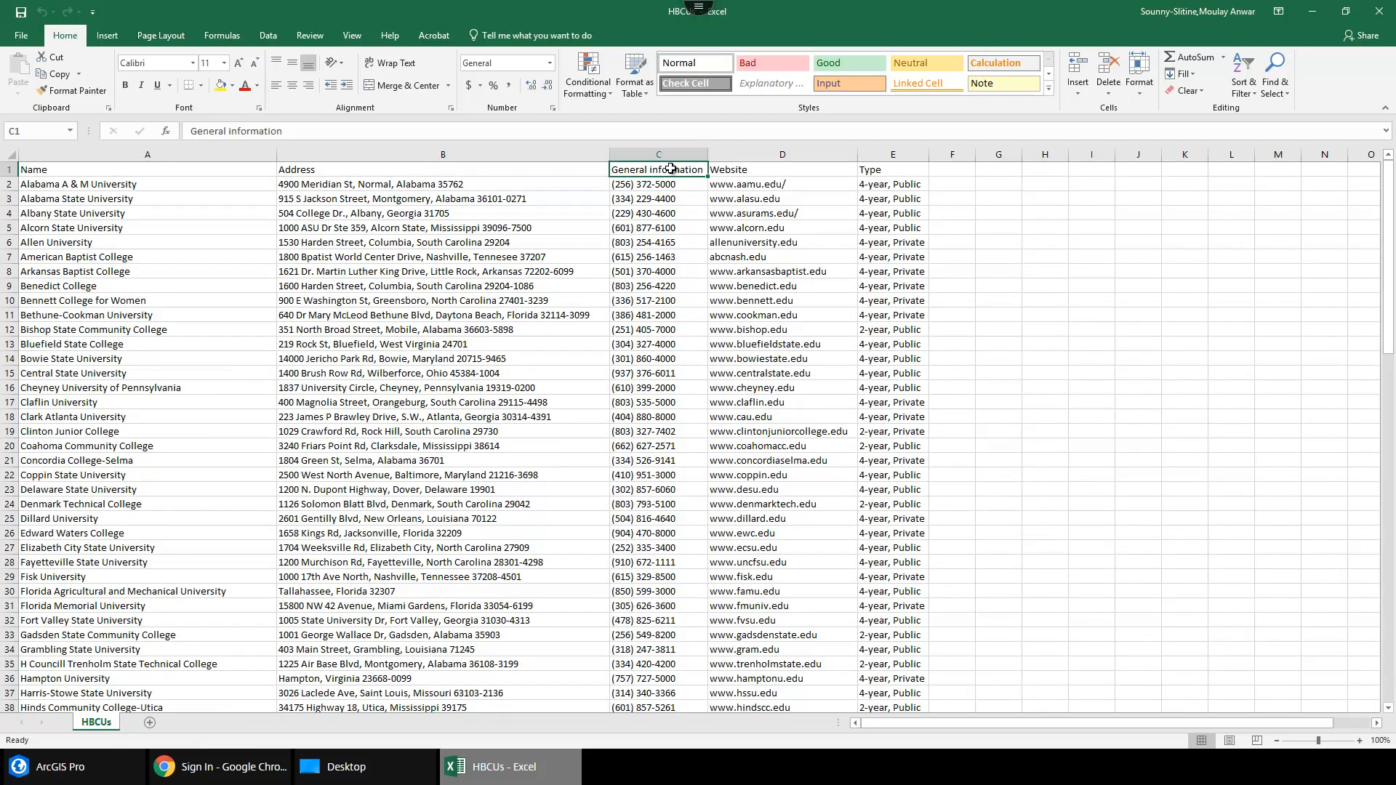
{"action": "left_click", "coordinate": [773, 168]}
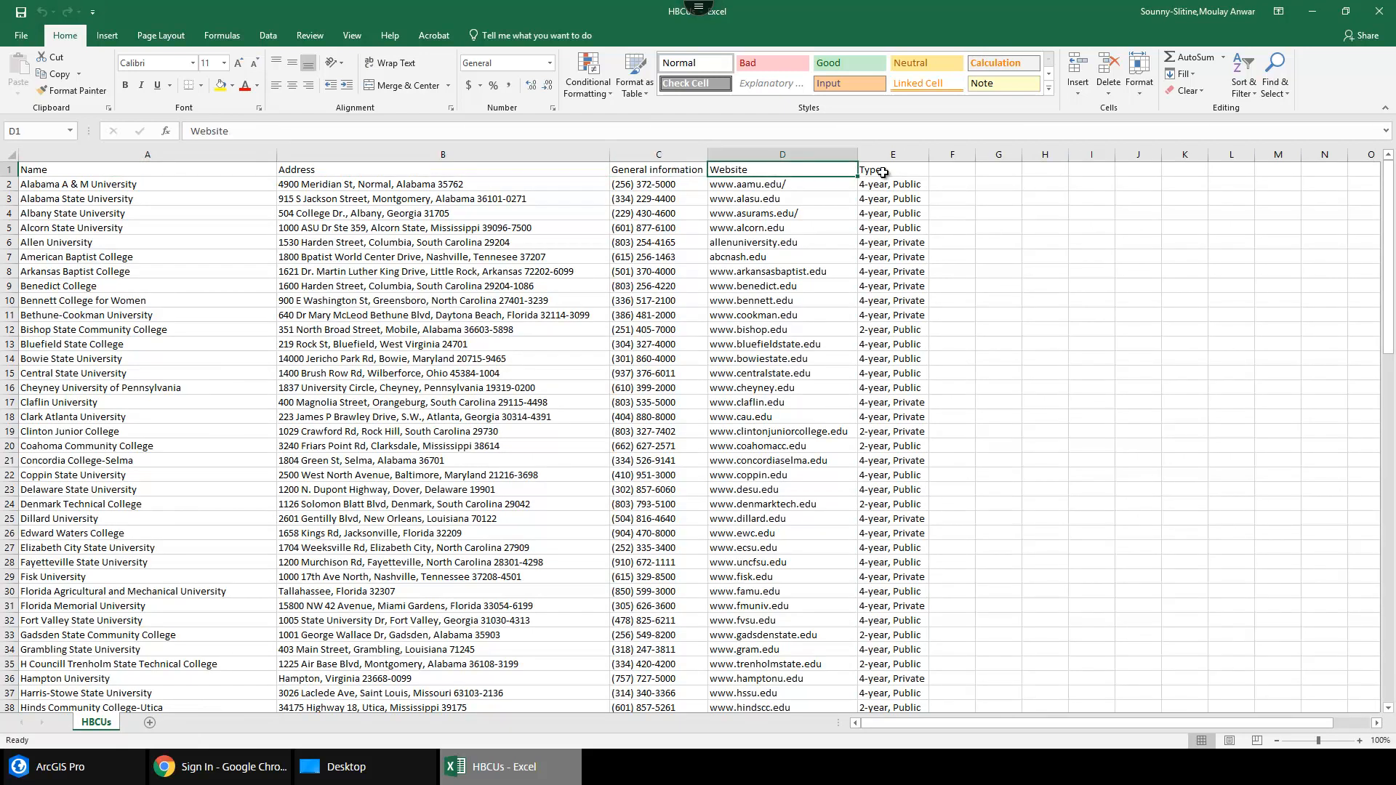
{"action": "left_click", "coordinate": [889, 174]}
{"action": "left_click", "coordinate": [75, 187]}
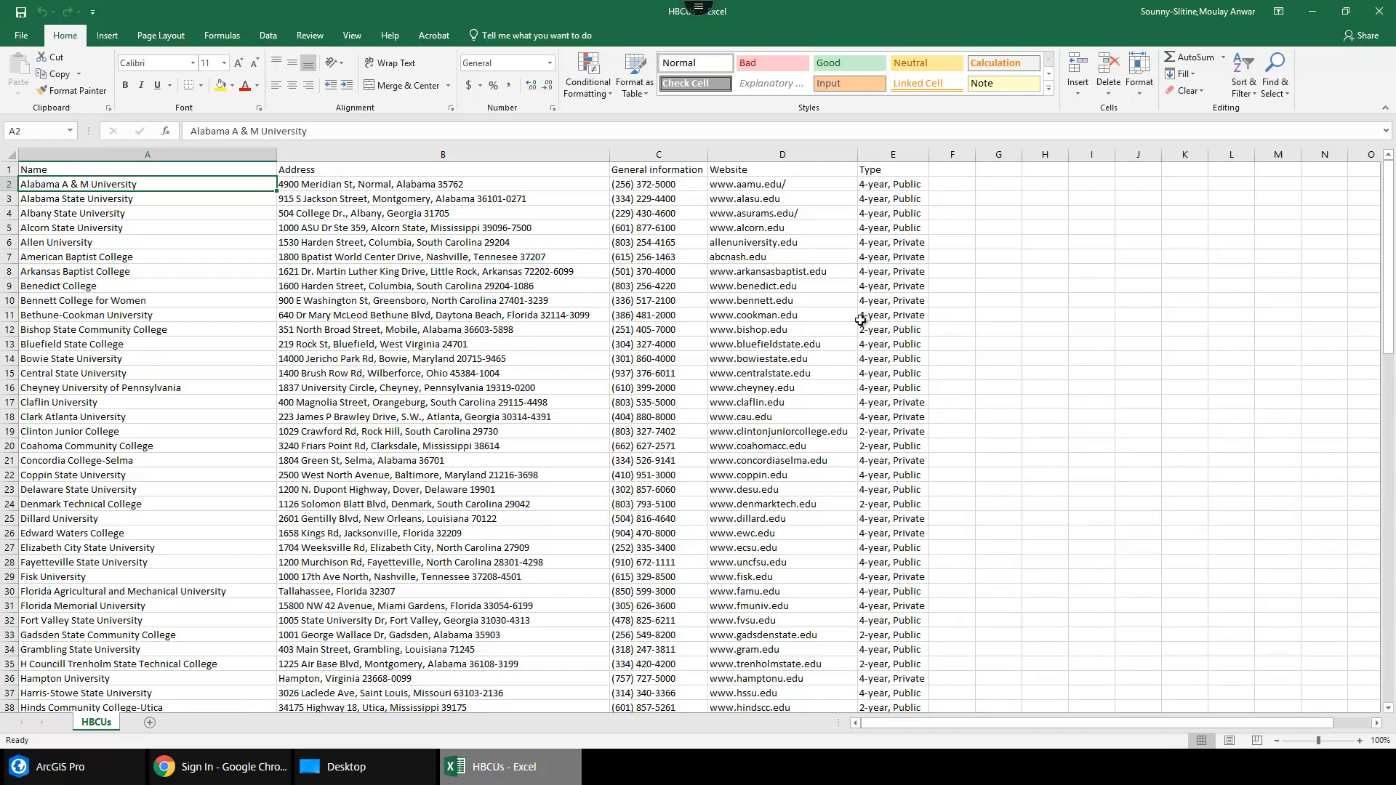
{"action": "left_click", "coordinate": [616, 313]}
{"action": "left_click", "coordinate": [501, 190]}
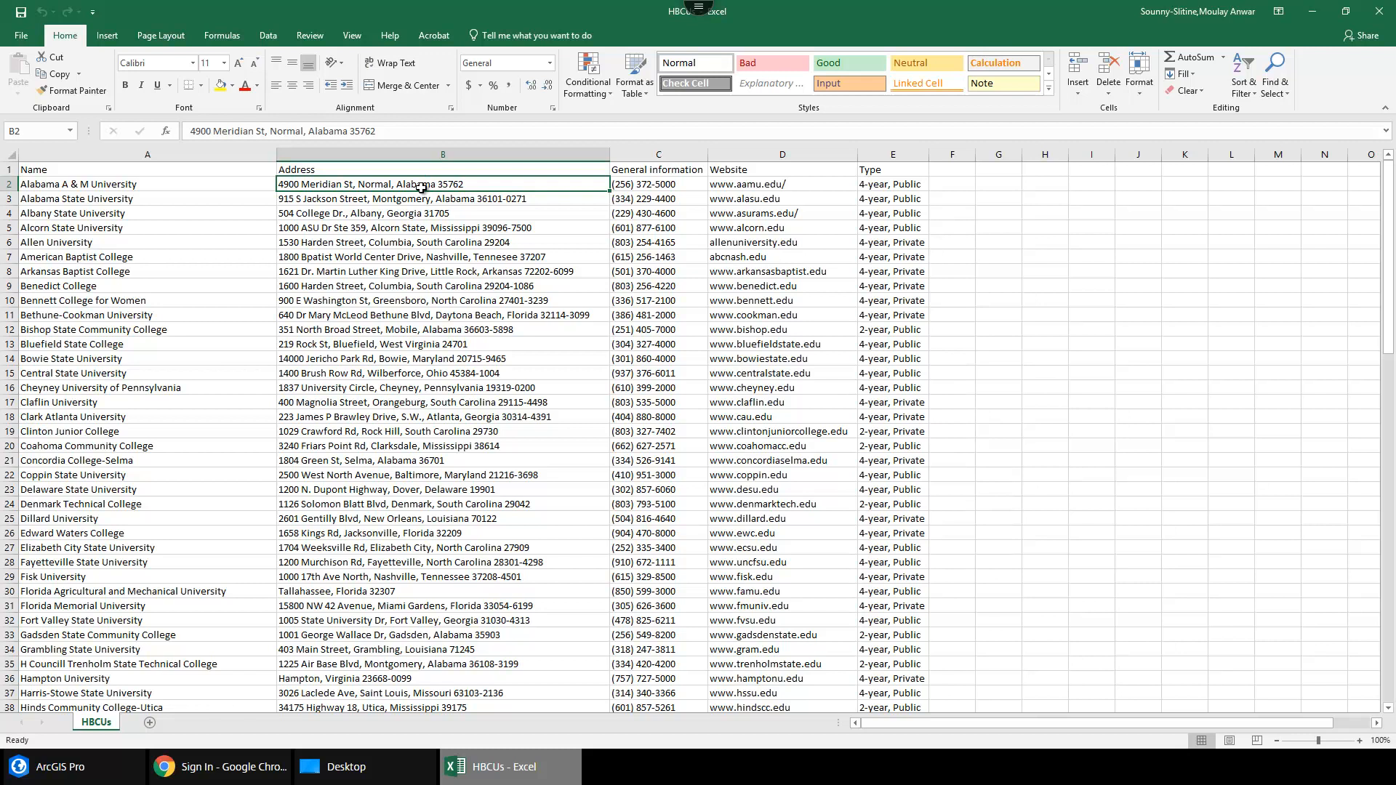
{"action": "left_click", "coordinate": [425, 240]}
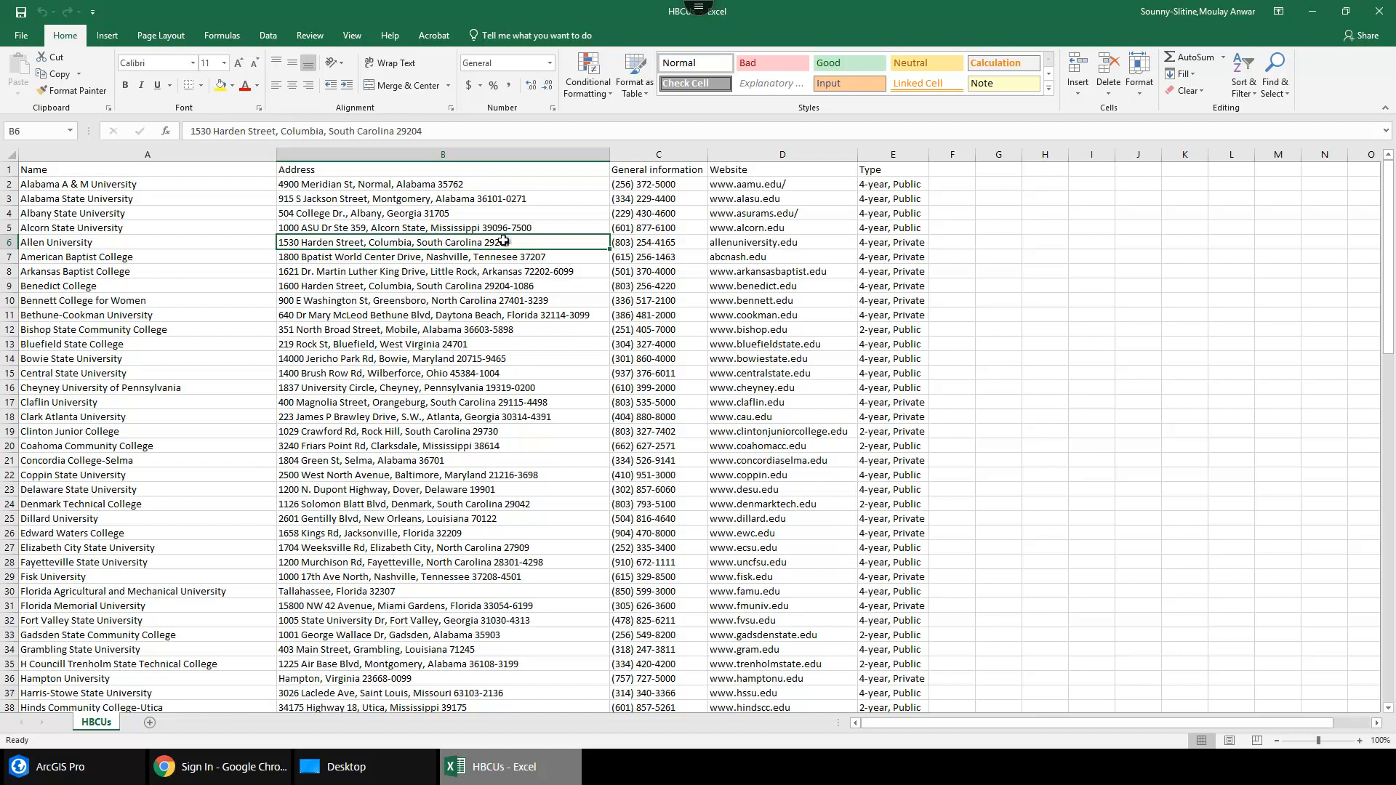
Start saving a copy of HBCUs to the Desktop folder with CSV (Comma delimited) as the file type.
{"action": "left_click", "coordinate": [14, 38]}
{"action": "left_click", "coordinate": [64, 176]}
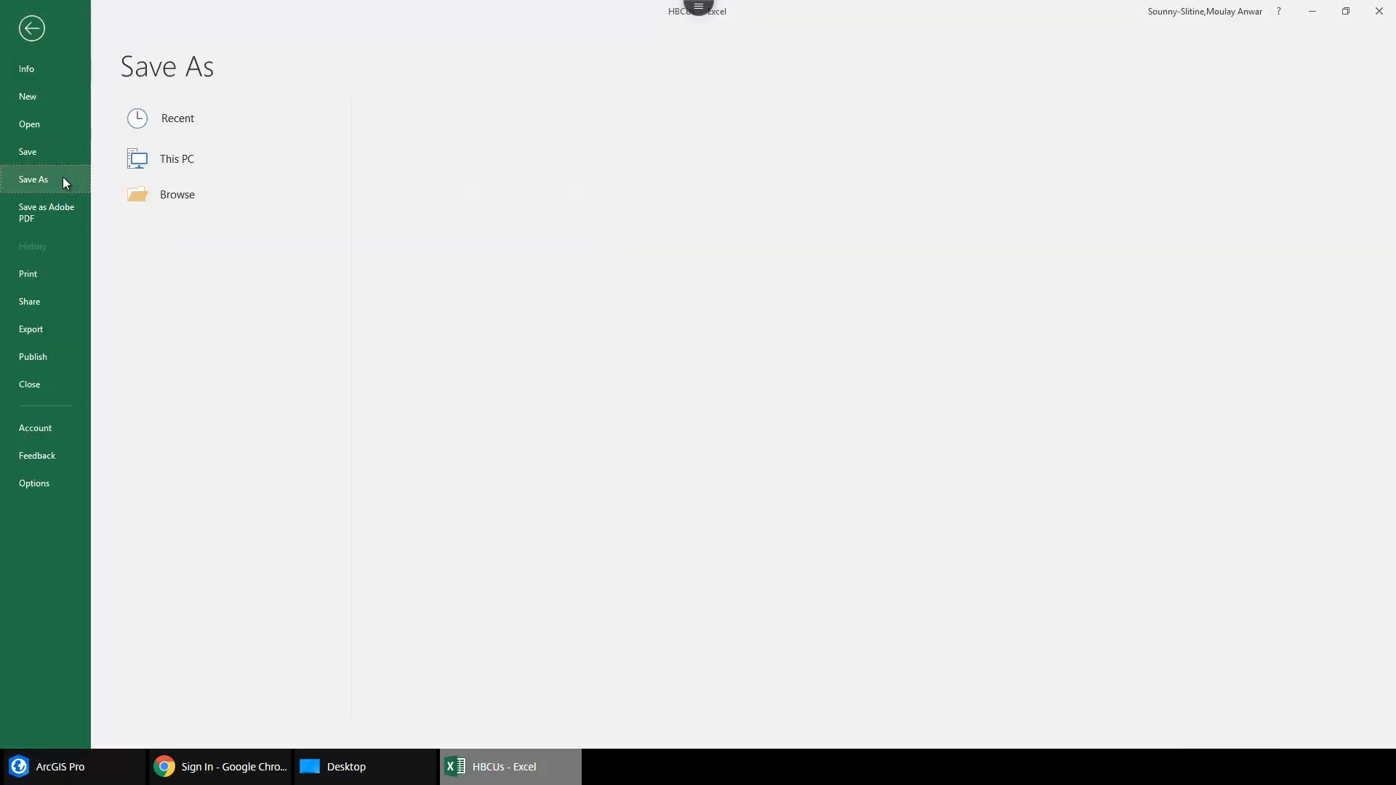
{"action": "left_click", "coordinate": [447, 138]}
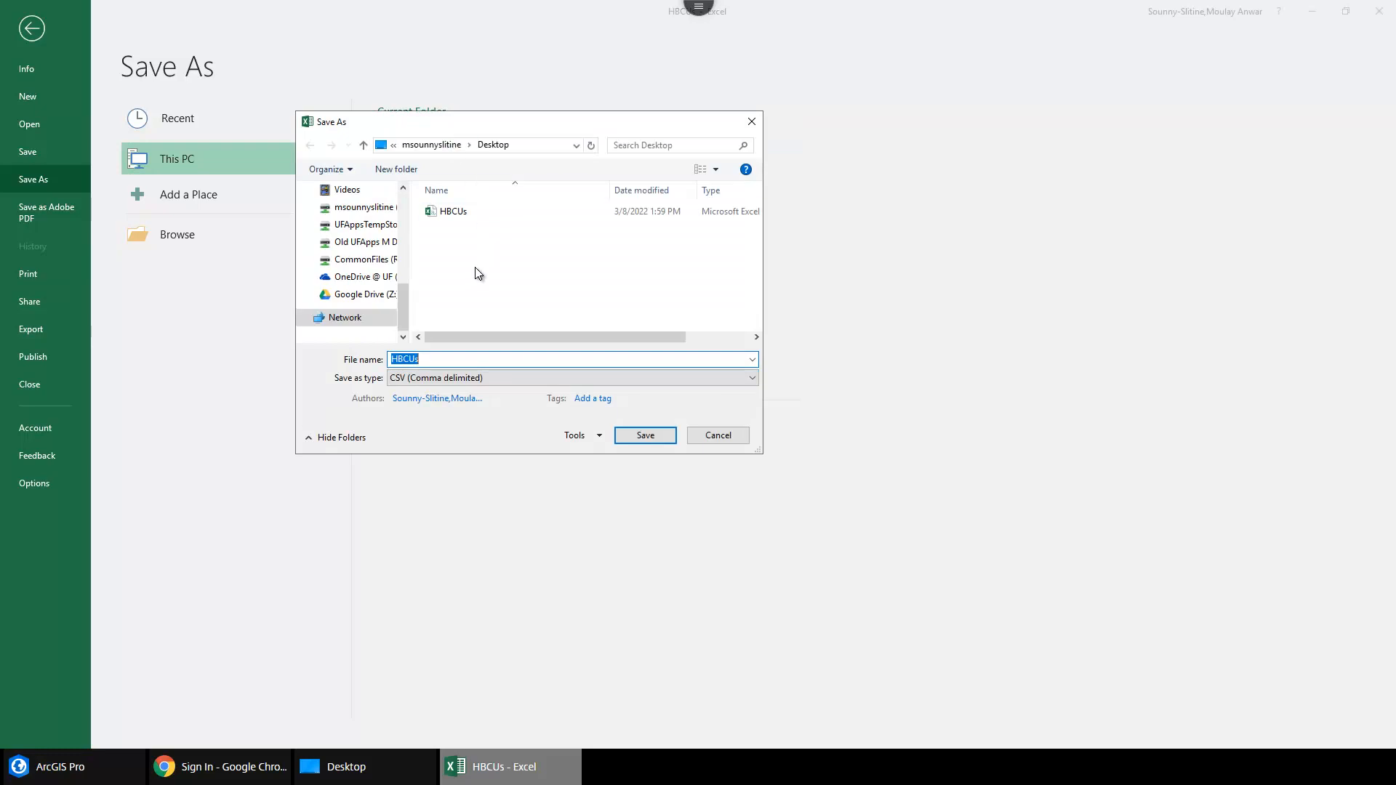
{"action": "left_click", "coordinate": [467, 381]}
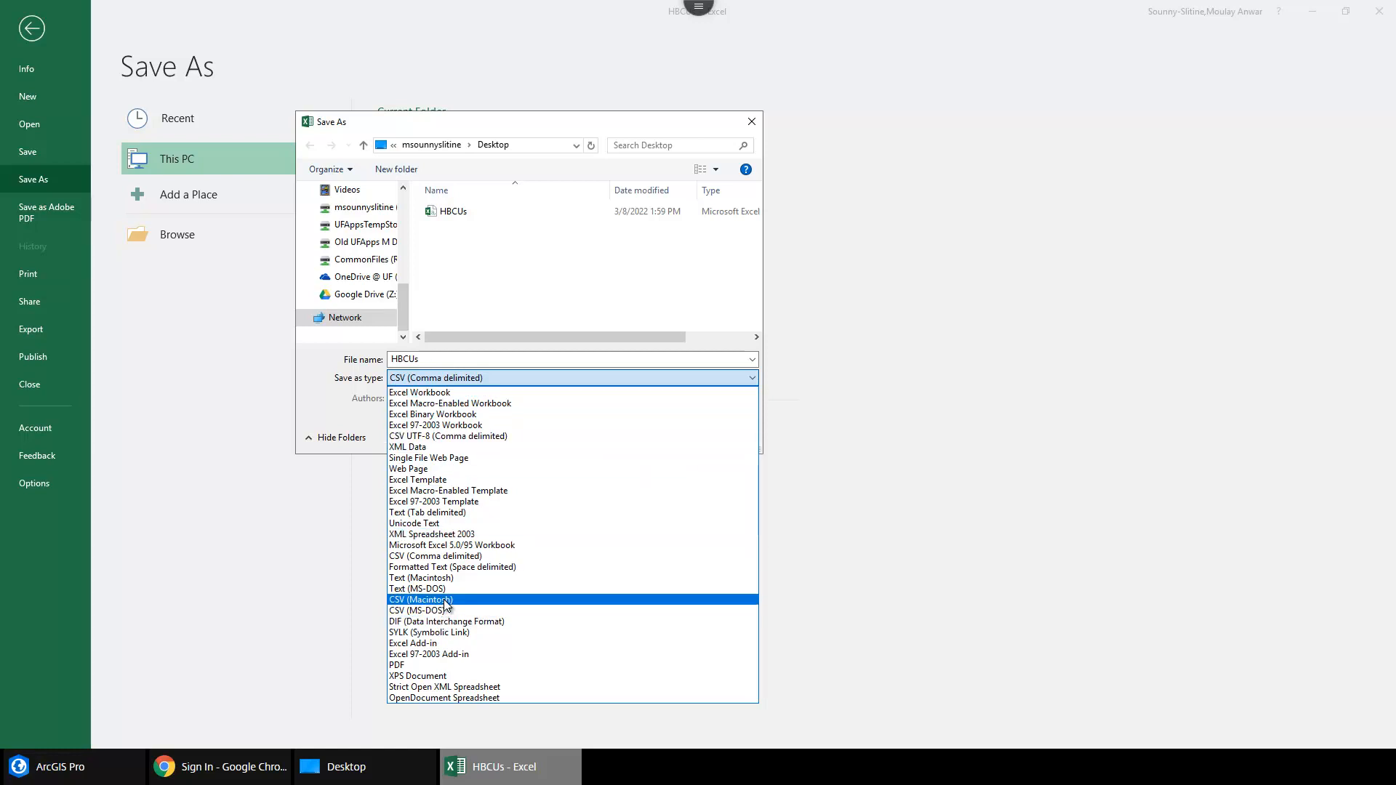
{"action": "left_click", "coordinate": [449, 557]}
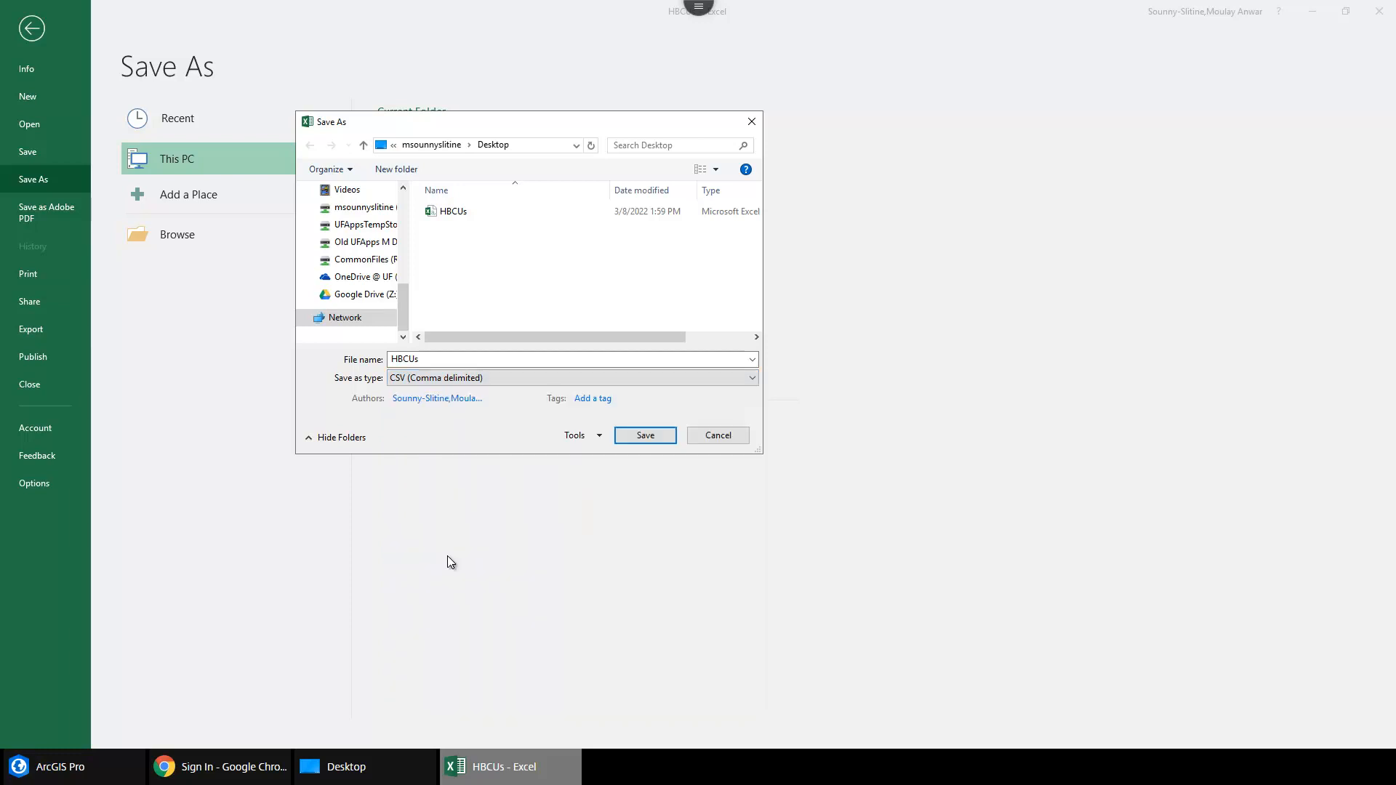
Open the existing HBCUs CSV file in Notepad++, decline the update and move its window clear of the save dialog.
{"action": "right_click", "coordinate": [440, 208]}
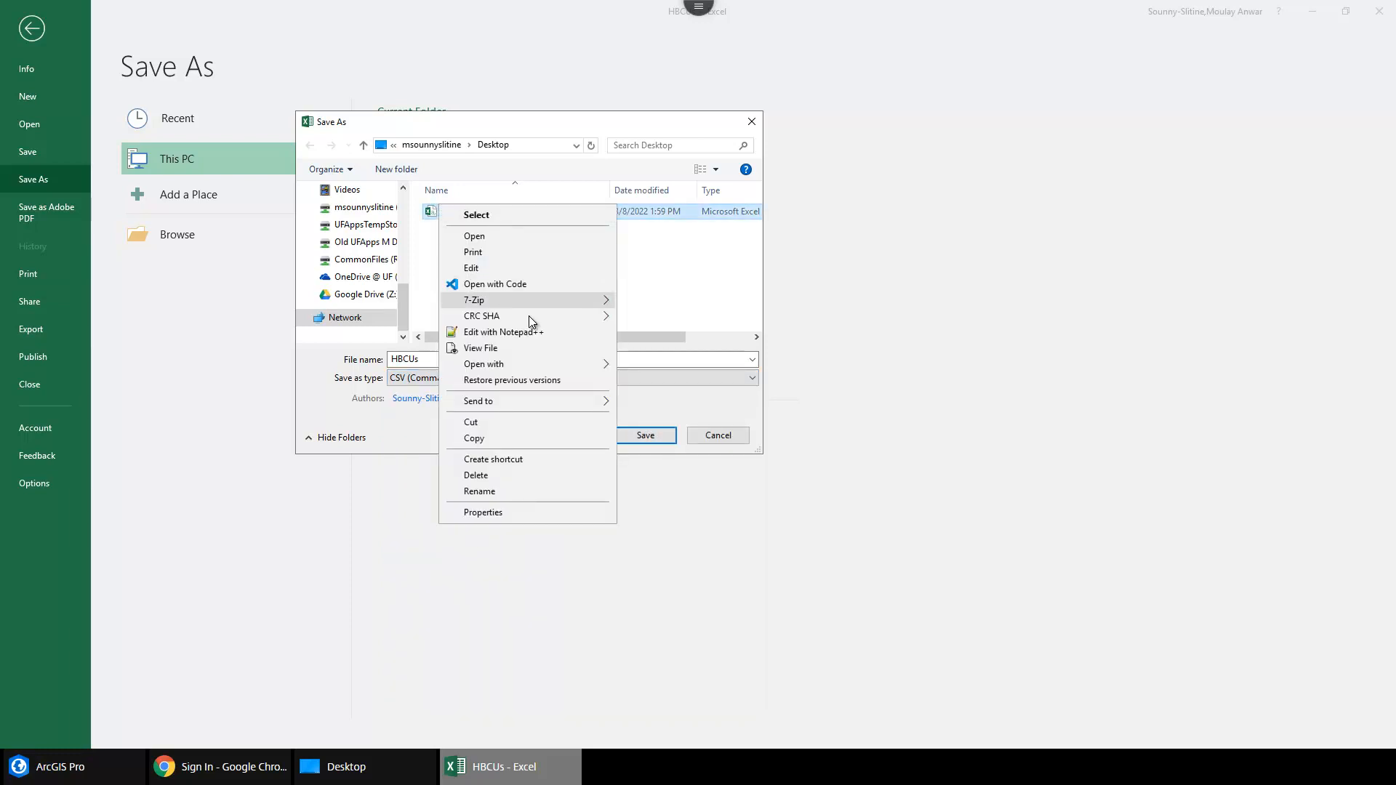
{"action": "left_click", "coordinate": [535, 336]}
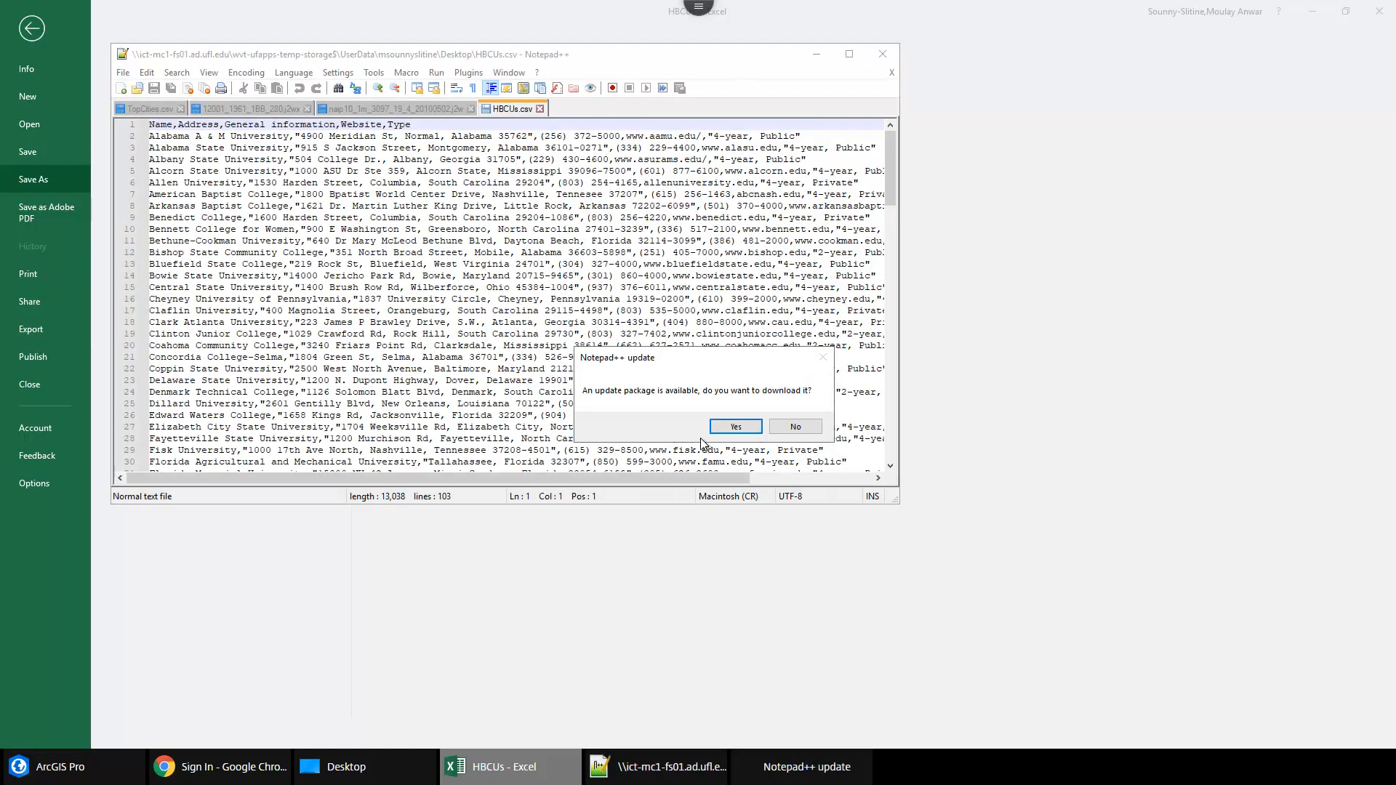
{"action": "left_click", "coordinate": [797, 427]}
{"action": "left_click_drag", "start_coordinate": [757, 63], "coordinate": [1069, 124]}
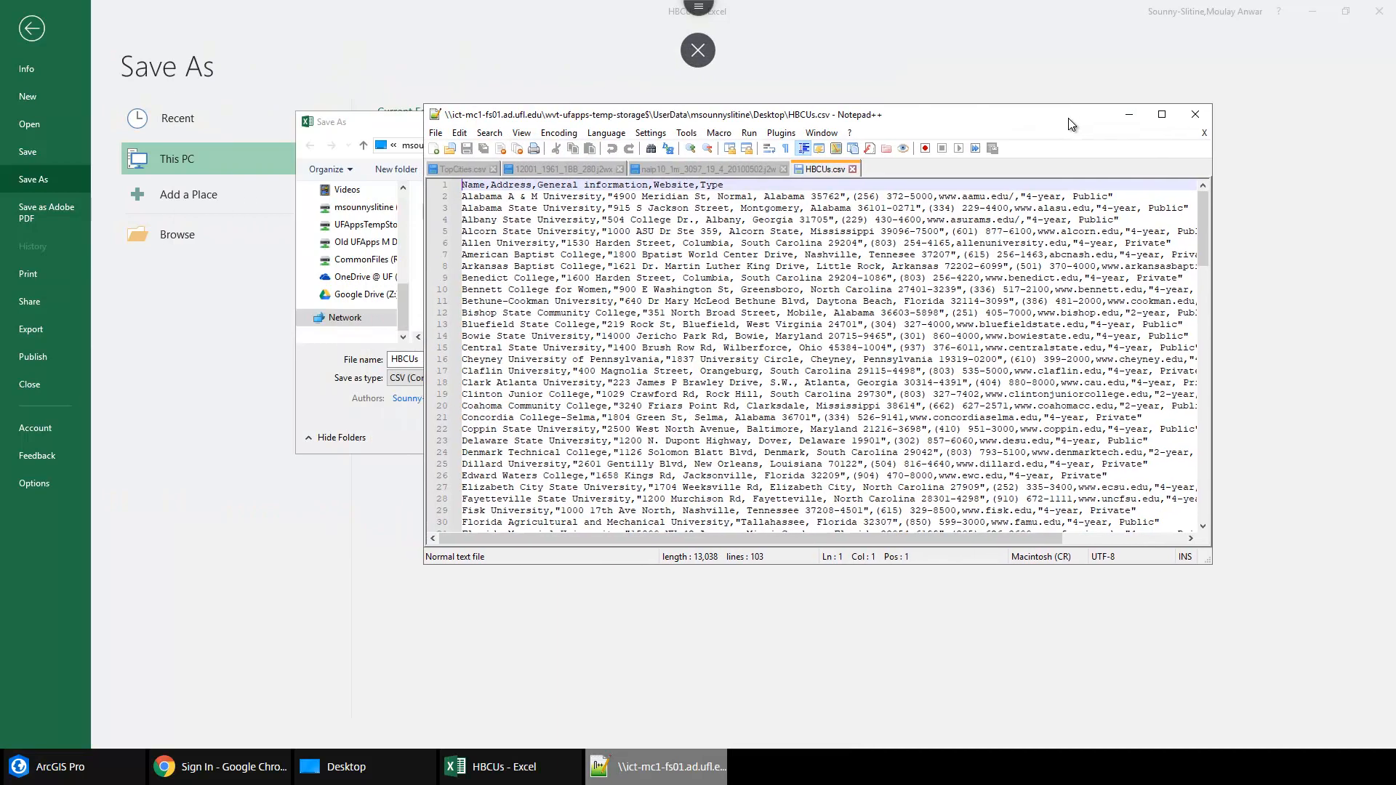
Examine how commas separate the header fields and the first two schools' names in the CSV text.
{"action": "left_click", "coordinate": [468, 187]}
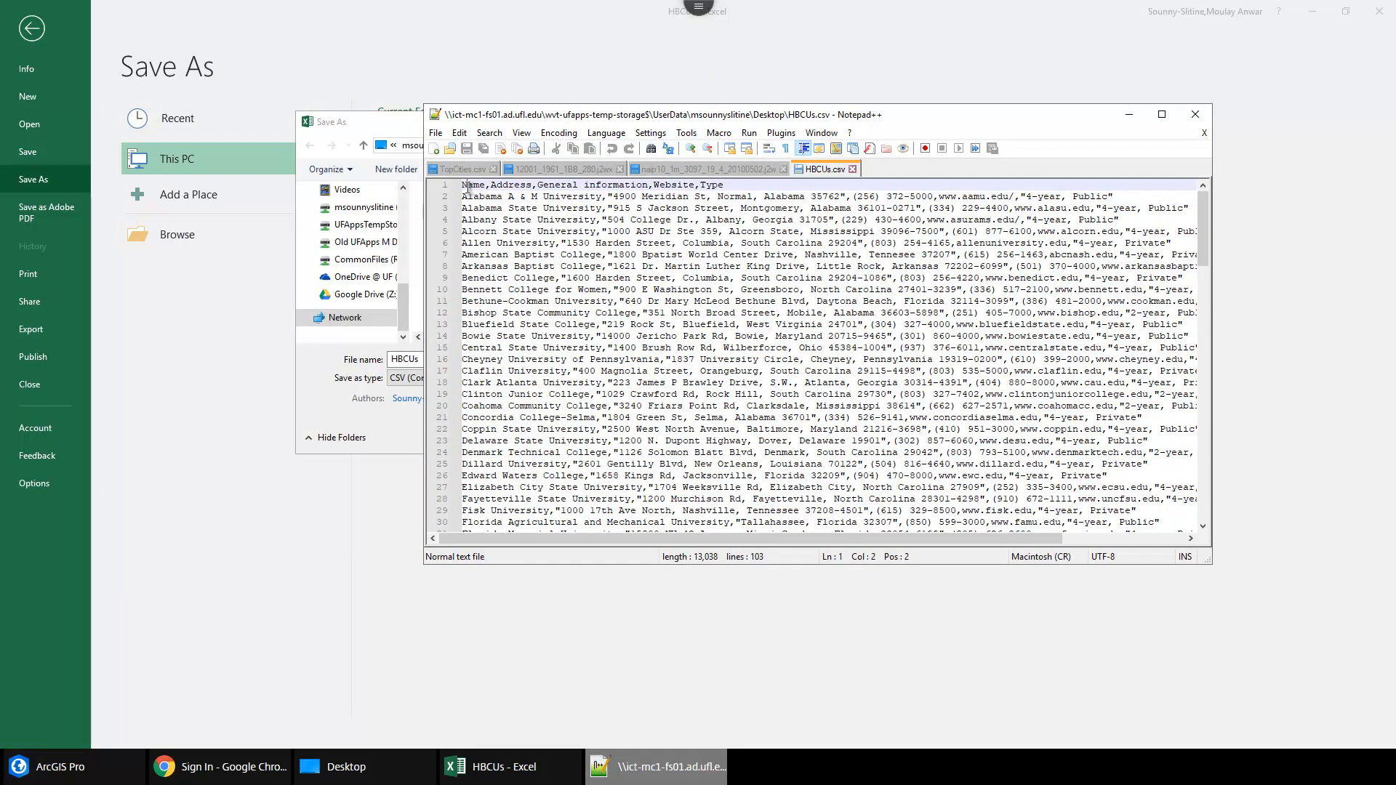
{"action": "left_click", "coordinate": [494, 187]}
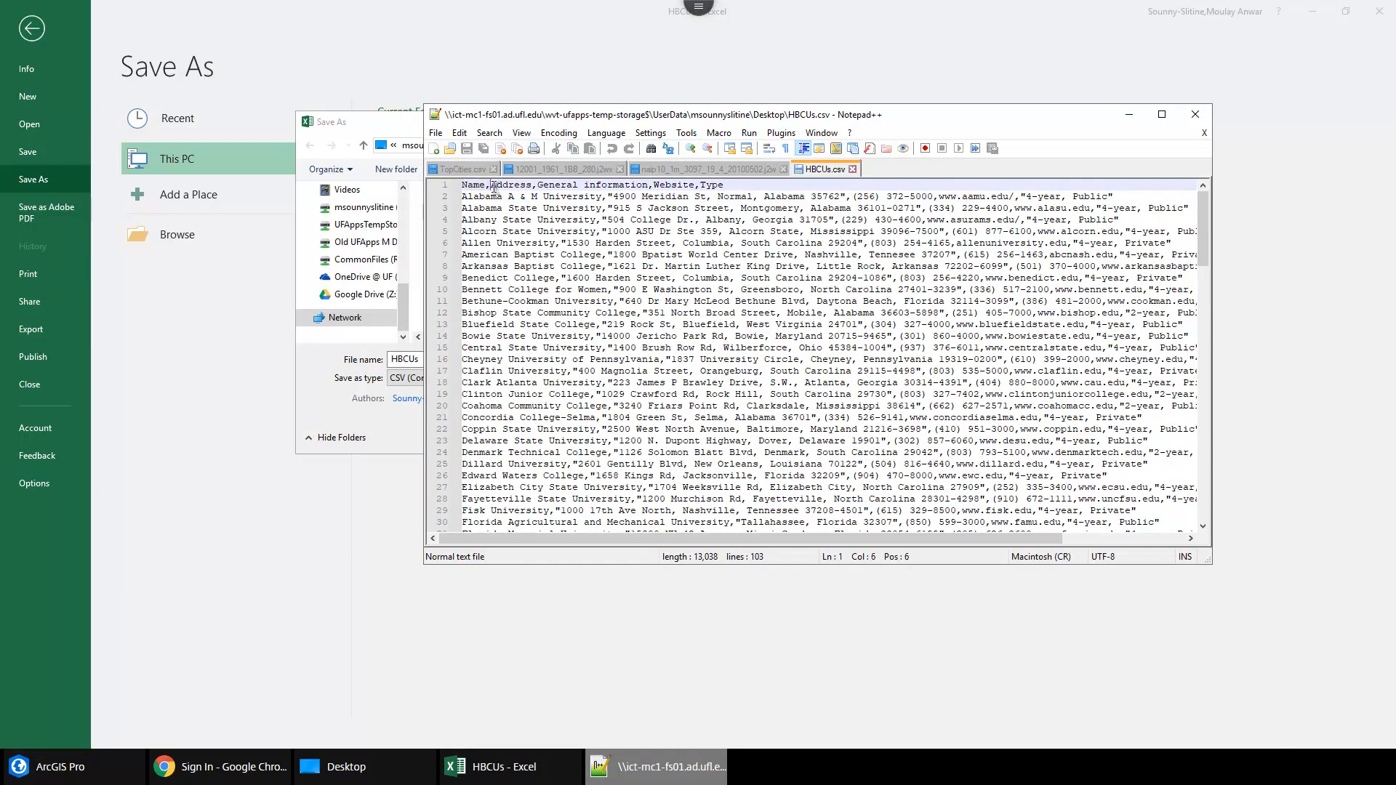
{"action": "left_click_drag", "start_coordinate": [494, 187], "coordinate": [433, 188]}
{"action": "left_click_drag", "start_coordinate": [610, 196], "coordinate": [461, 197]}
{"action": "left_click_drag", "start_coordinate": [613, 210], "coordinate": [365, 208]}
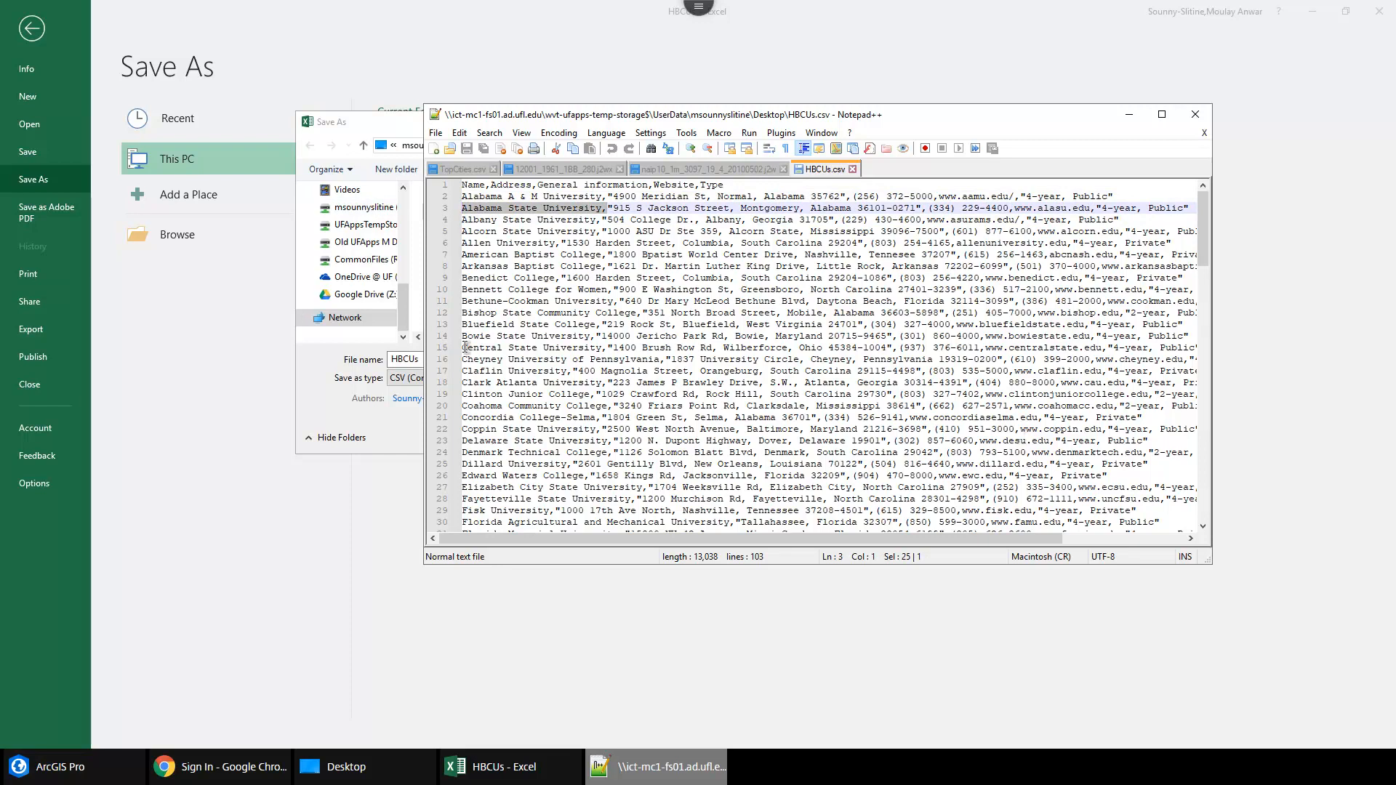
Return to Excel, cancel saving the copy and go back to the HBCUs worksheet.
{"action": "left_click", "coordinate": [224, 199]}
{"action": "left_click", "coordinate": [717, 436]}
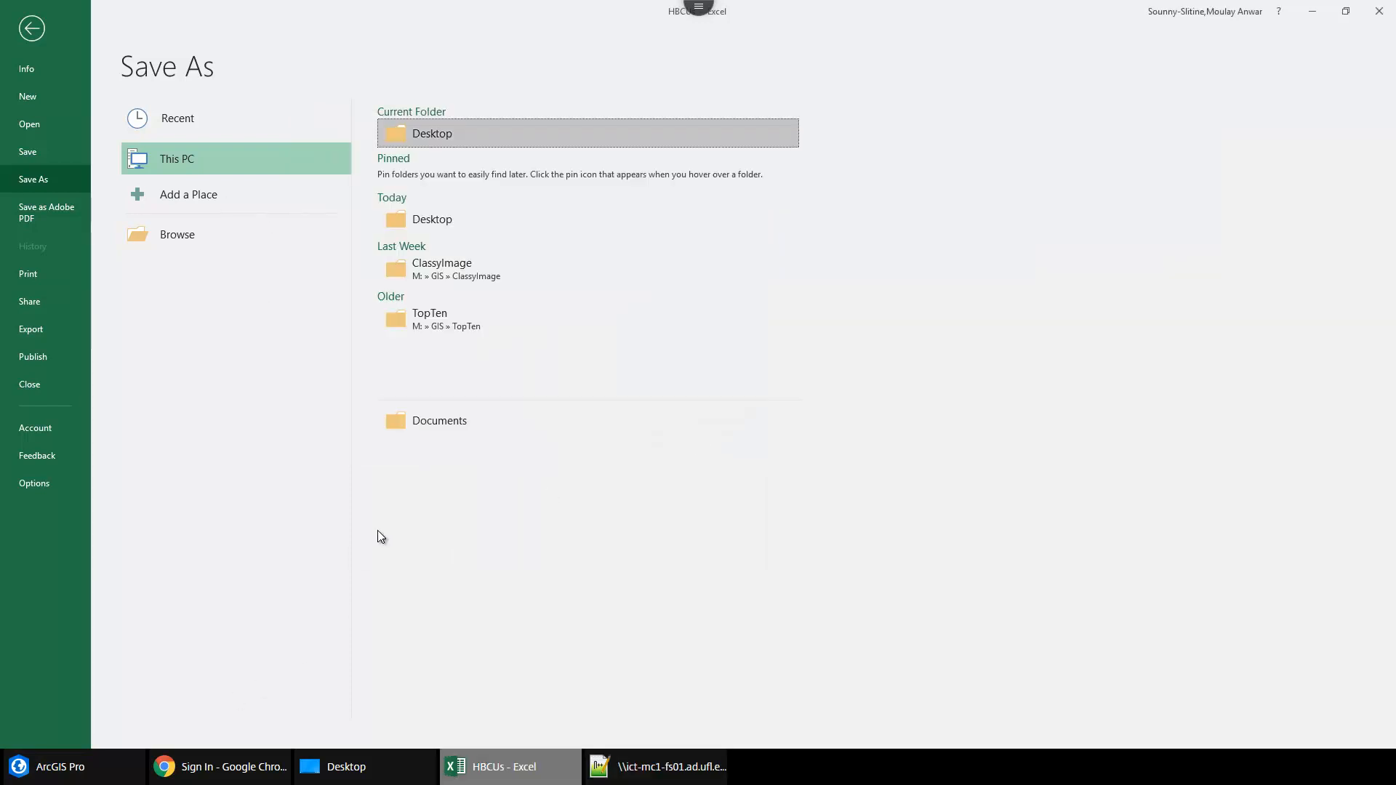
{"action": "left_click", "coordinate": [32, 29]}
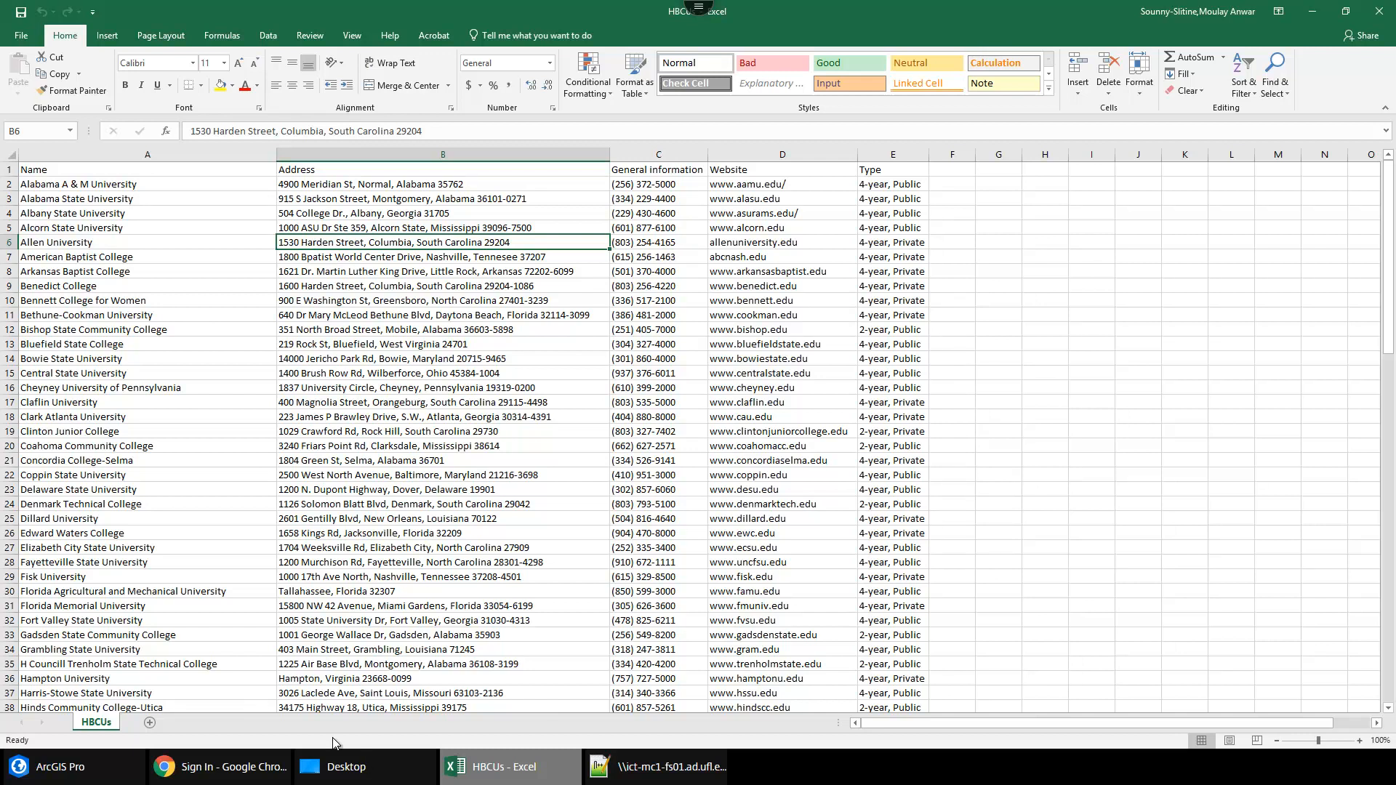
Switch to Chrome and open the ArcGIS sign-in page's account creation link in a new tab.
{"action": "left_click", "coordinate": [254, 771]}
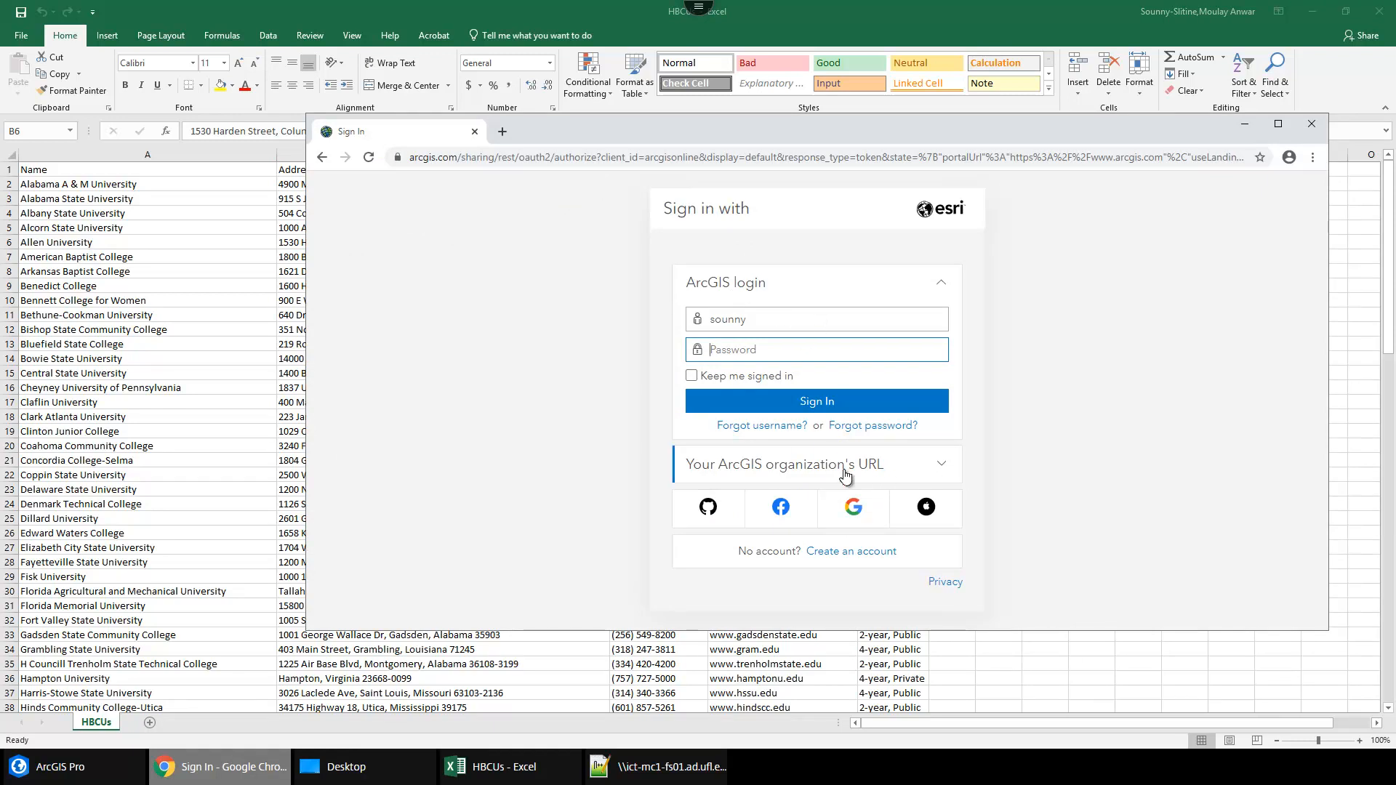
{"action": "right_click", "coordinate": [867, 554]}
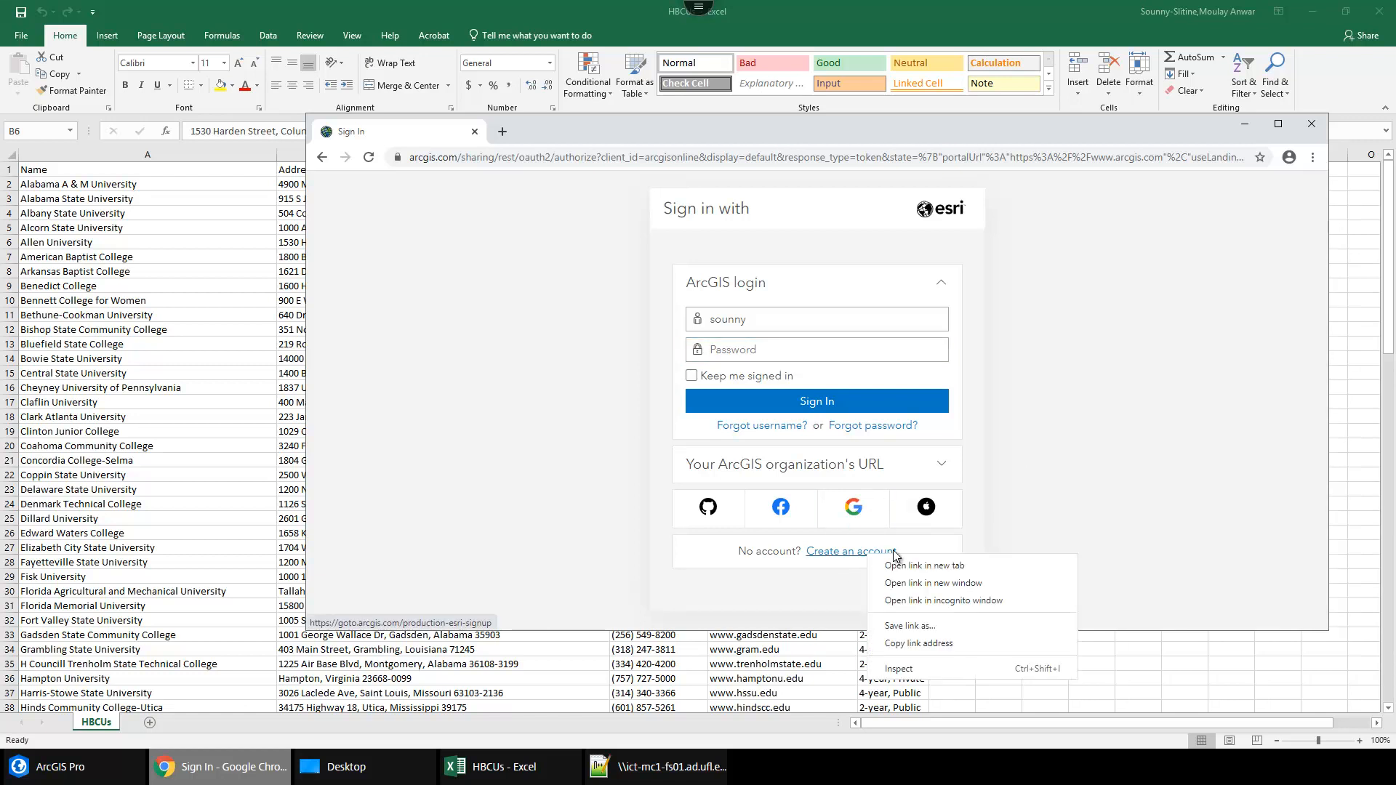
{"action": "left_click", "coordinate": [937, 565]}
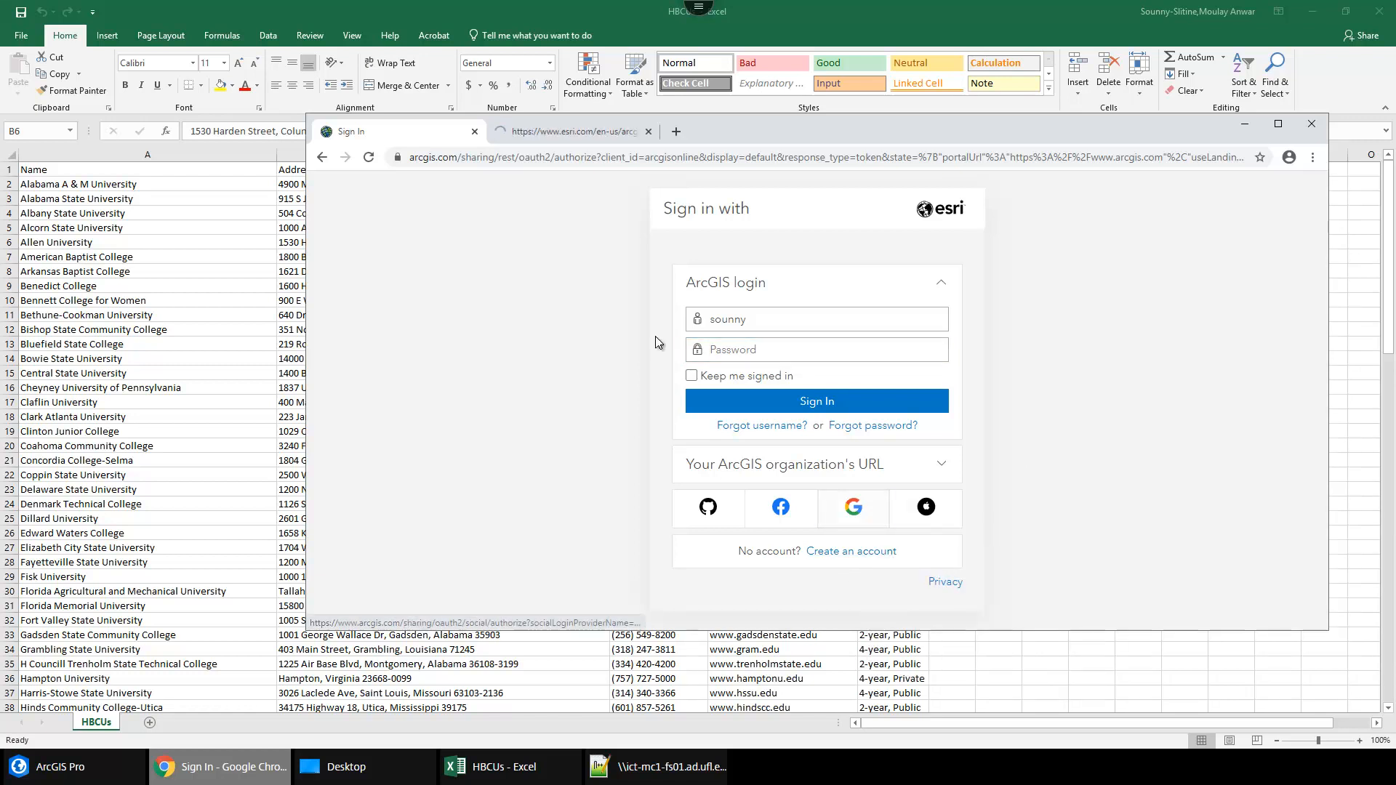
{"action": "left_click", "coordinate": [583, 132]}
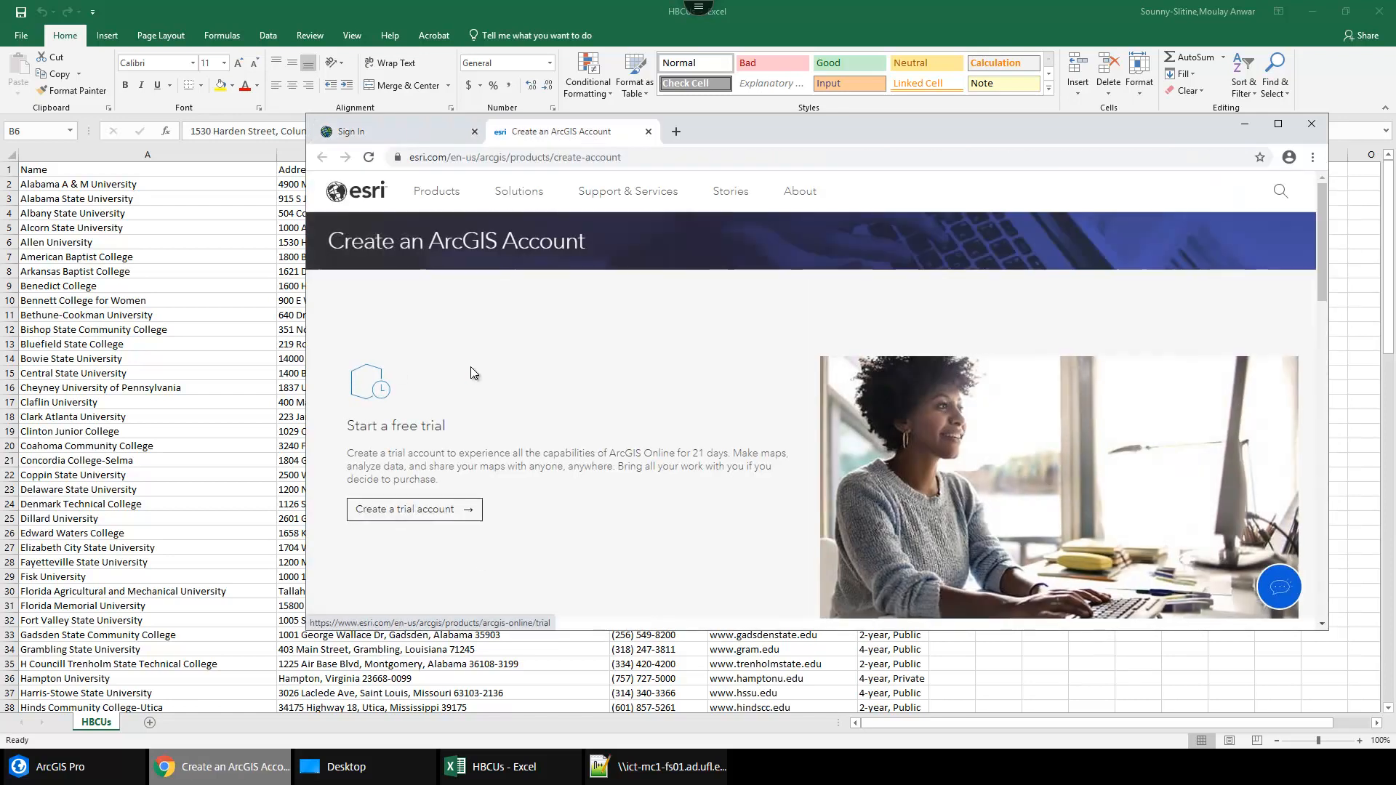
Open the ArcGIS public account sign-up form and review its description and required fields.
{"action": "scroll", "coordinate": [765, 381], "scroll_direction": "down", "scroll_amount": 5}
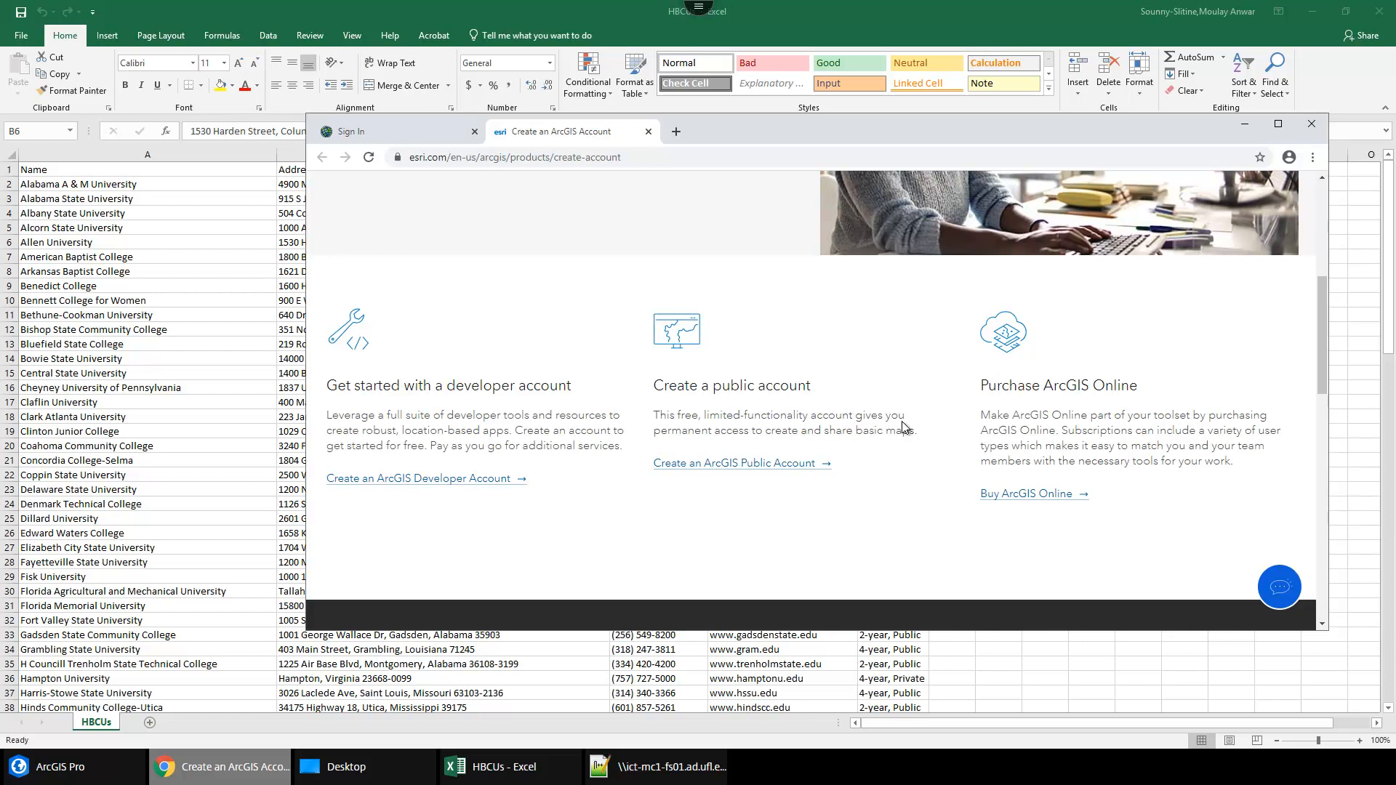
{"action": "left_click", "coordinate": [773, 474]}
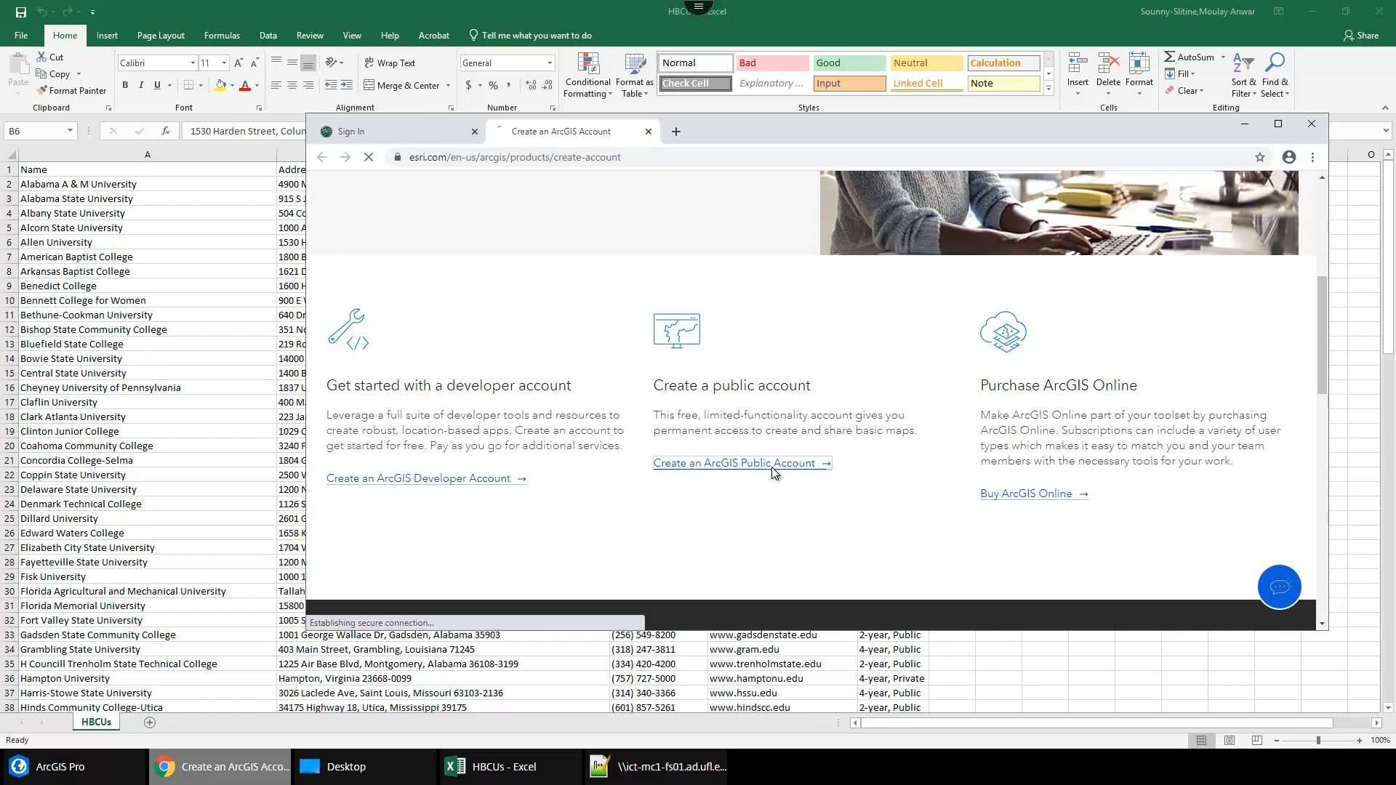
{"action": "scroll", "coordinate": [769, 367], "scroll_direction": "down", "scroll_amount": 1}
{"action": "scroll", "coordinate": [819, 409], "scroll_direction": "down", "scroll_amount": 3}
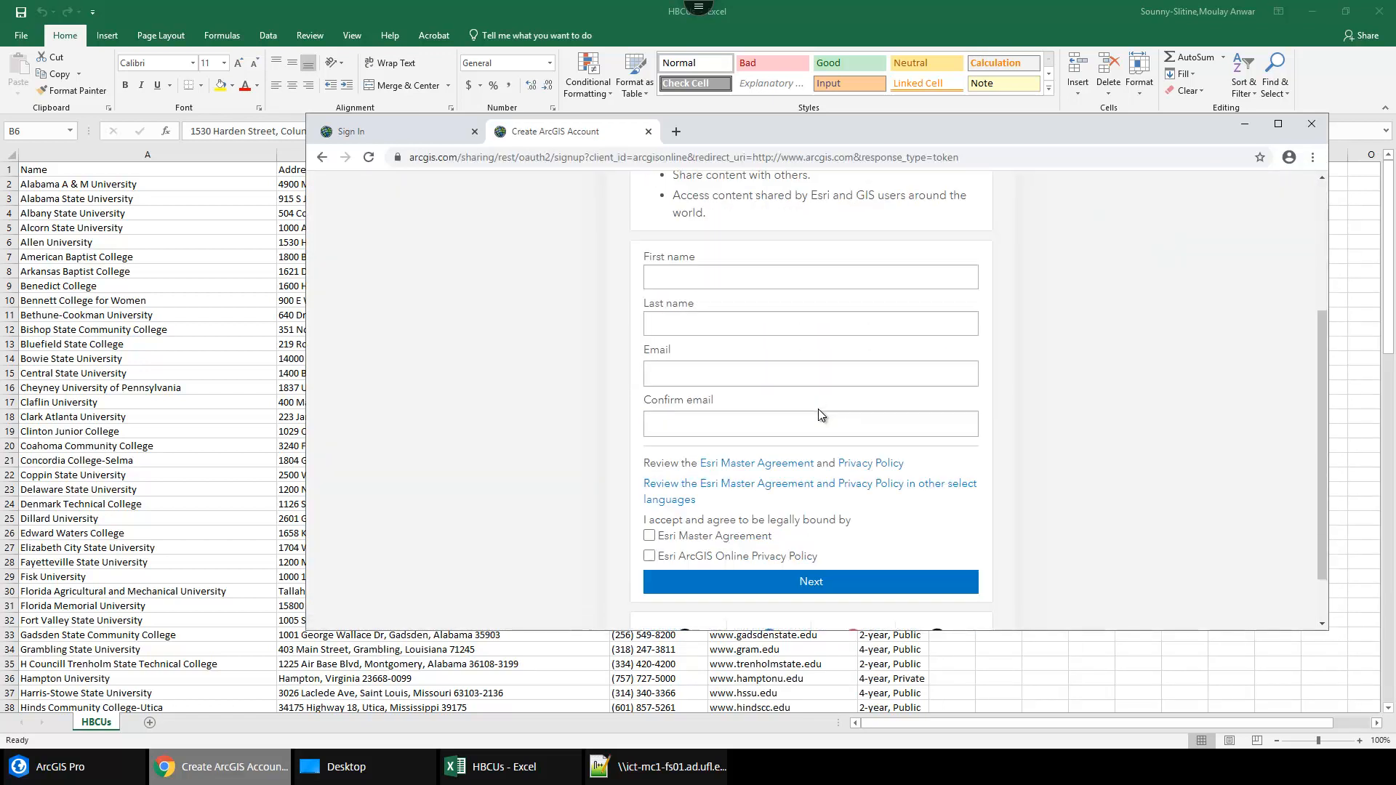
{"action": "scroll", "coordinate": [819, 413], "scroll_direction": "up", "scroll_amount": 4}
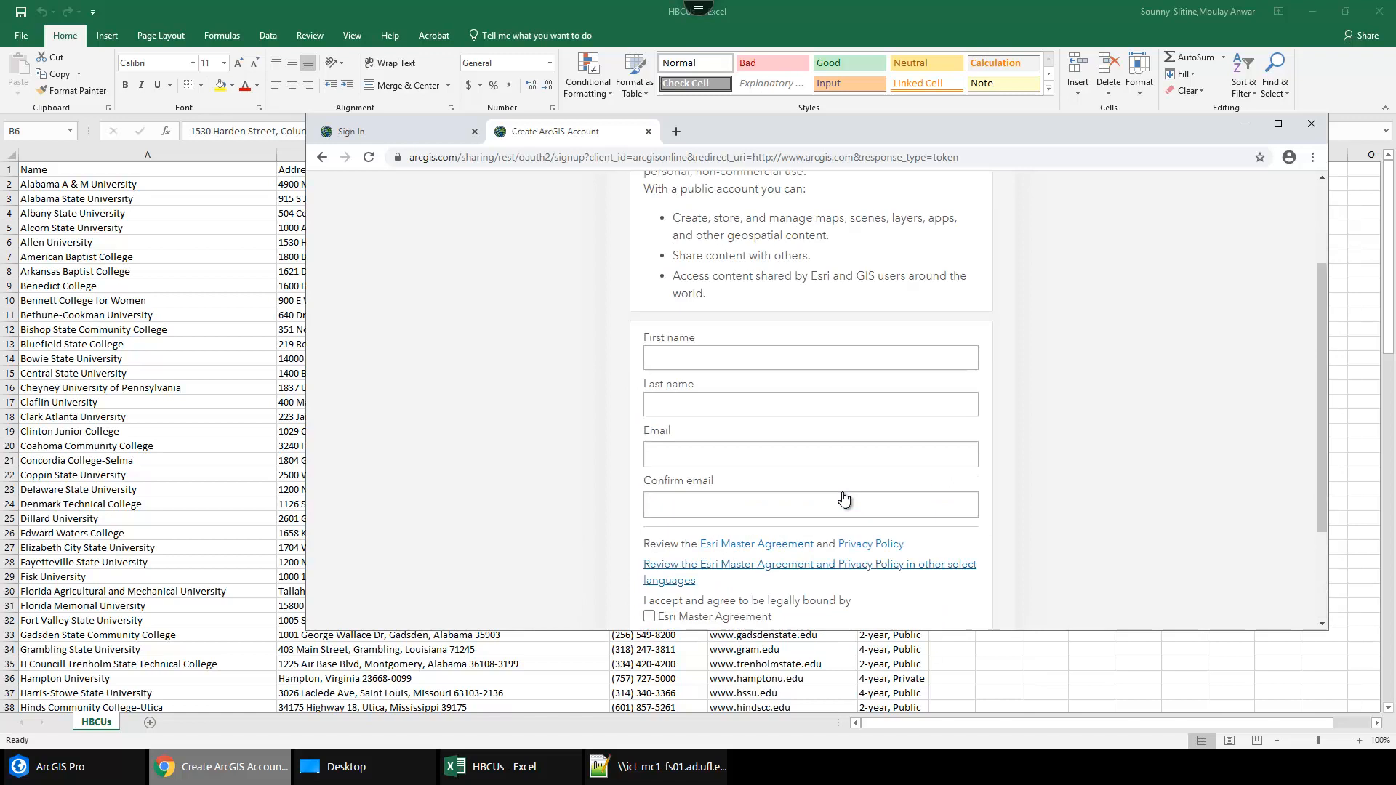
Go back to the ArcGIS account creation page, review the trial and public account options, and close its tab.
{"action": "left_click", "coordinate": [322, 157]}
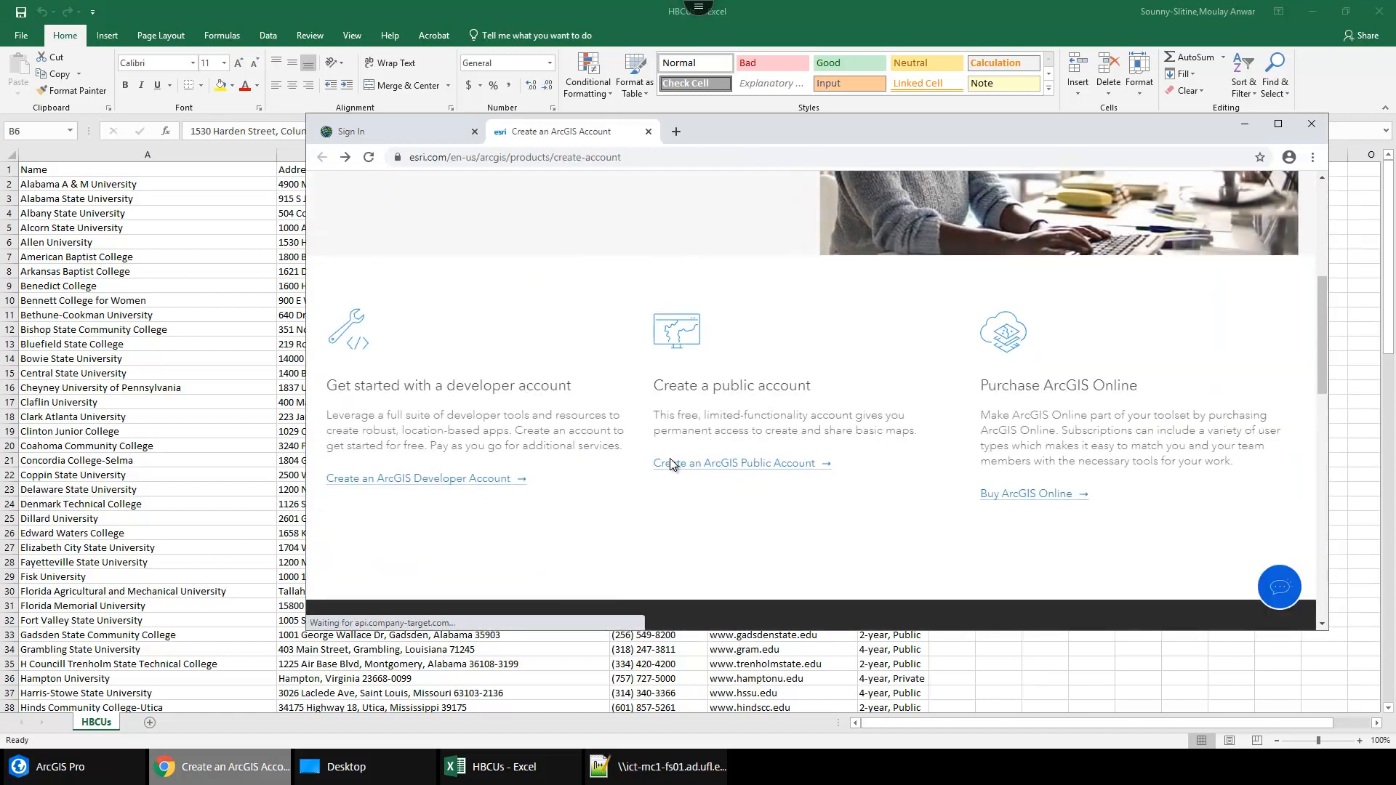
{"action": "scroll", "coordinate": [633, 400], "scroll_direction": "up", "scroll_amount": 4}
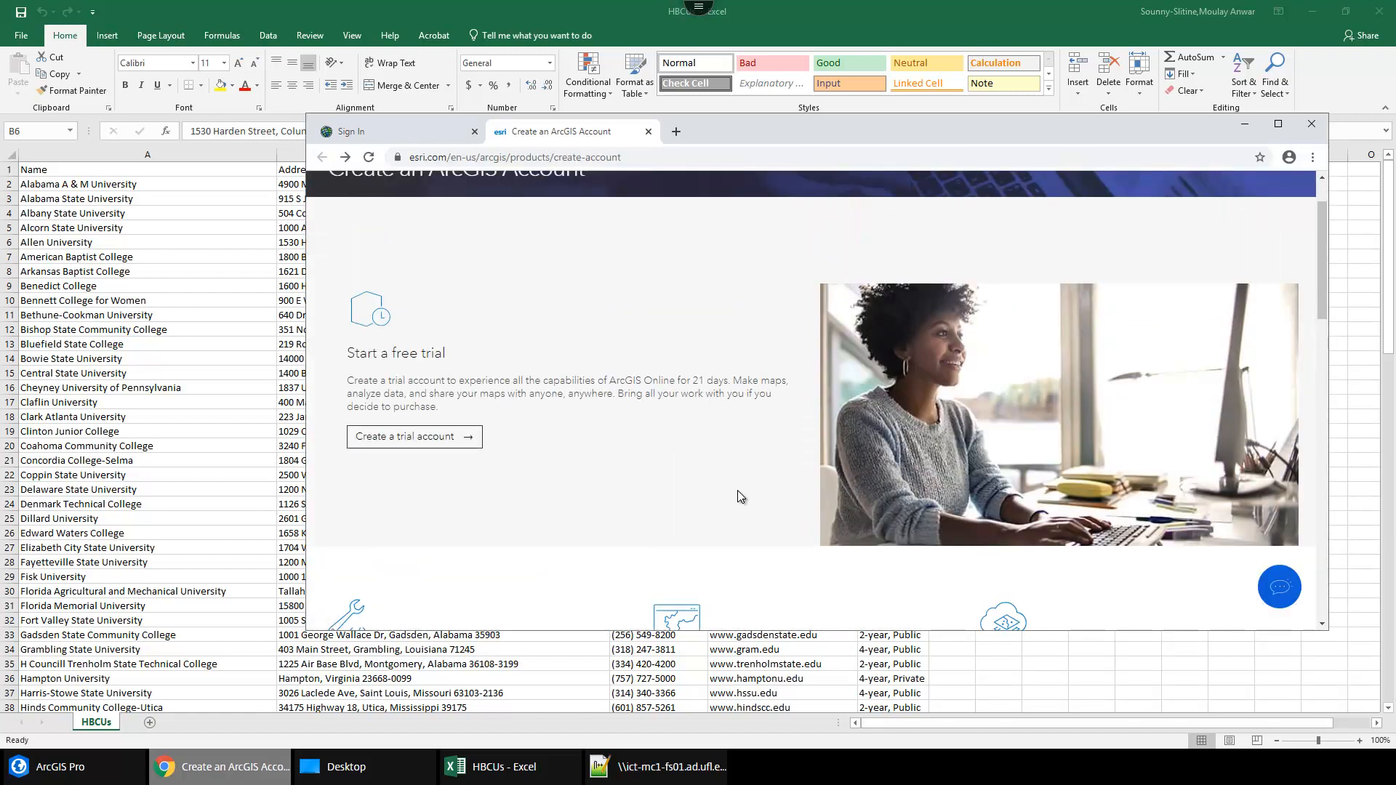
{"action": "scroll", "coordinate": [742, 491], "scroll_direction": "down", "scroll_amount": 2}
{"action": "scroll", "coordinate": [786, 473], "scroll_direction": "down", "scroll_amount": 3}
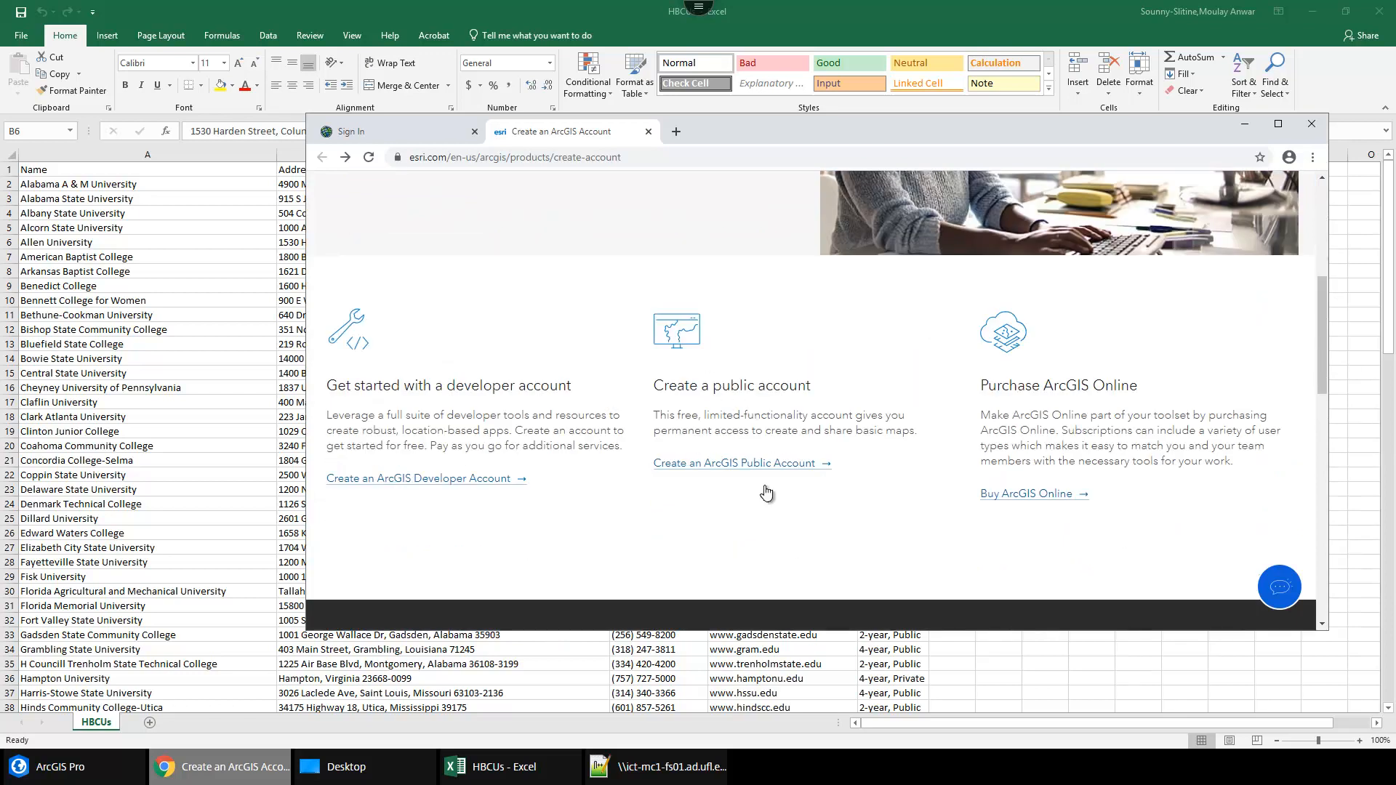
{"action": "scroll", "coordinate": [770, 486], "scroll_direction": "up", "scroll_amount": 4}
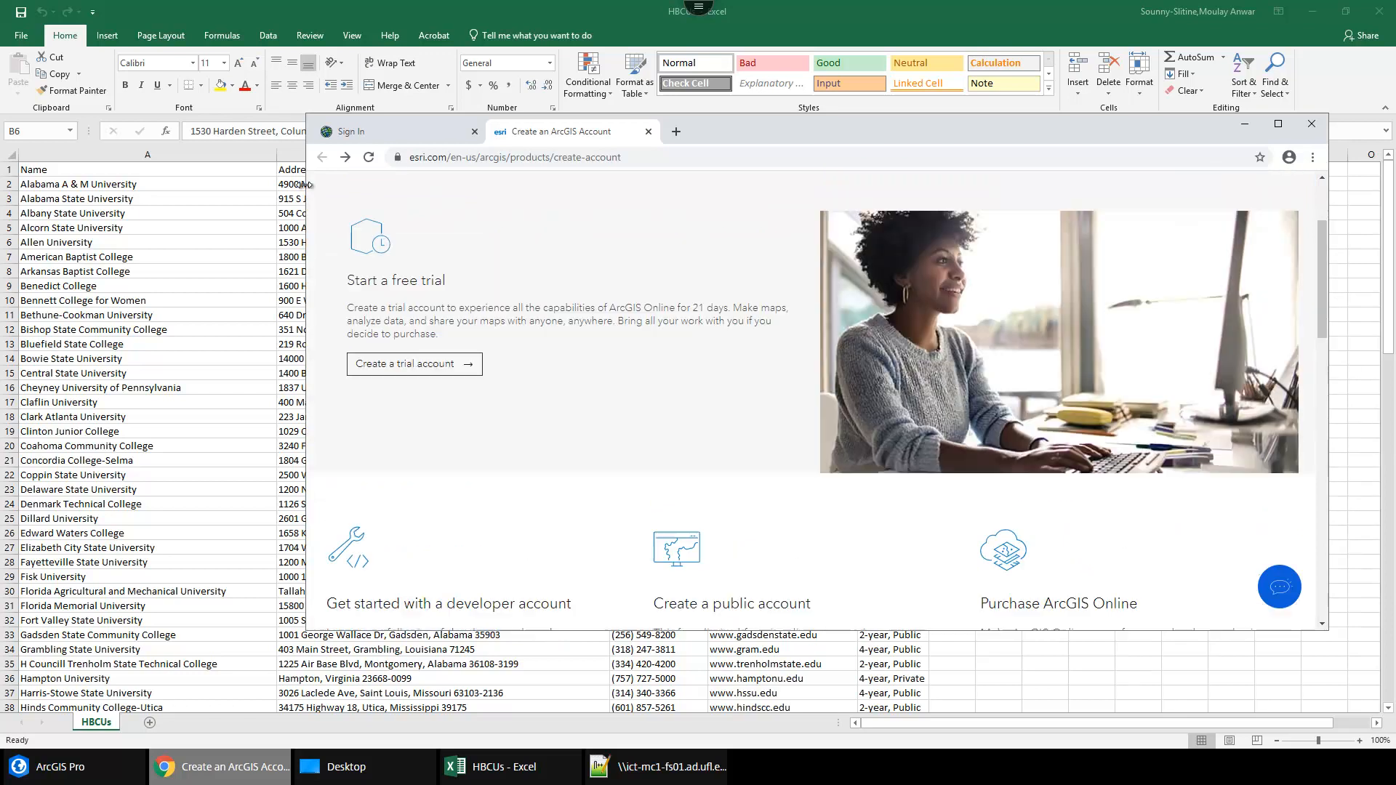
{"action": "left_click", "coordinate": [648, 131]}
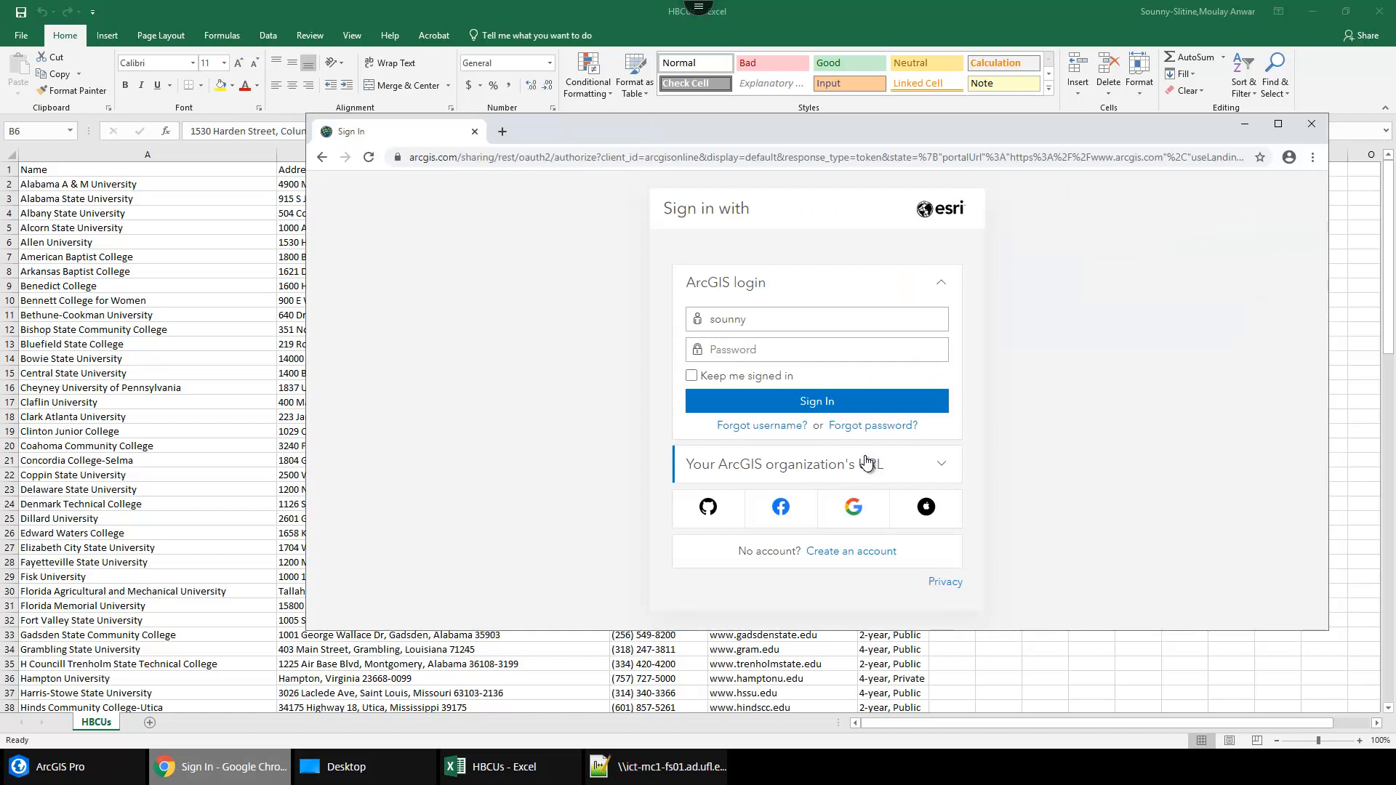
Try to sign in to ArcGIS by entering the account password for the prefilled username.
{"action": "left_click", "coordinate": [742, 350]}
{"action": "right_click", "coordinate": [740, 351]}
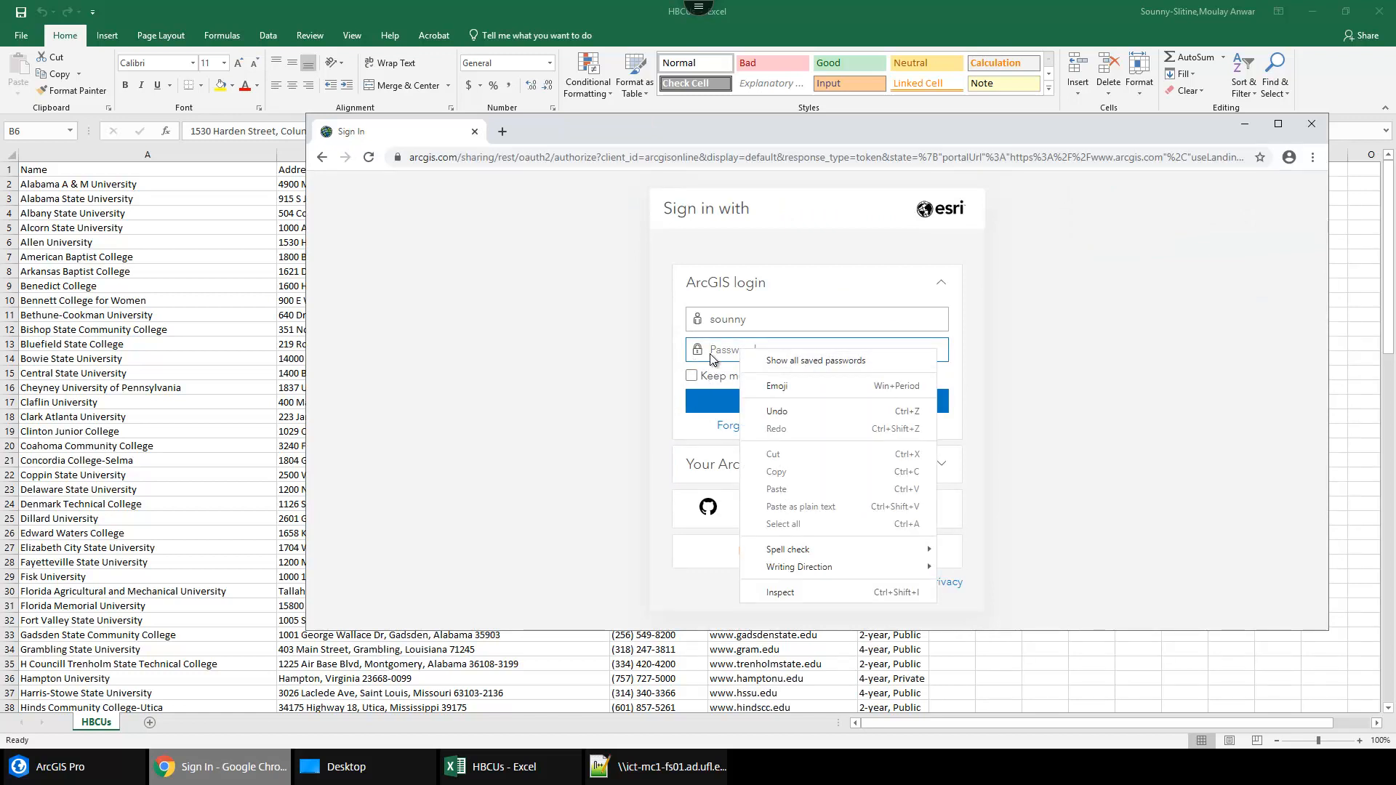
{"action": "left_click", "coordinate": [710, 361]}
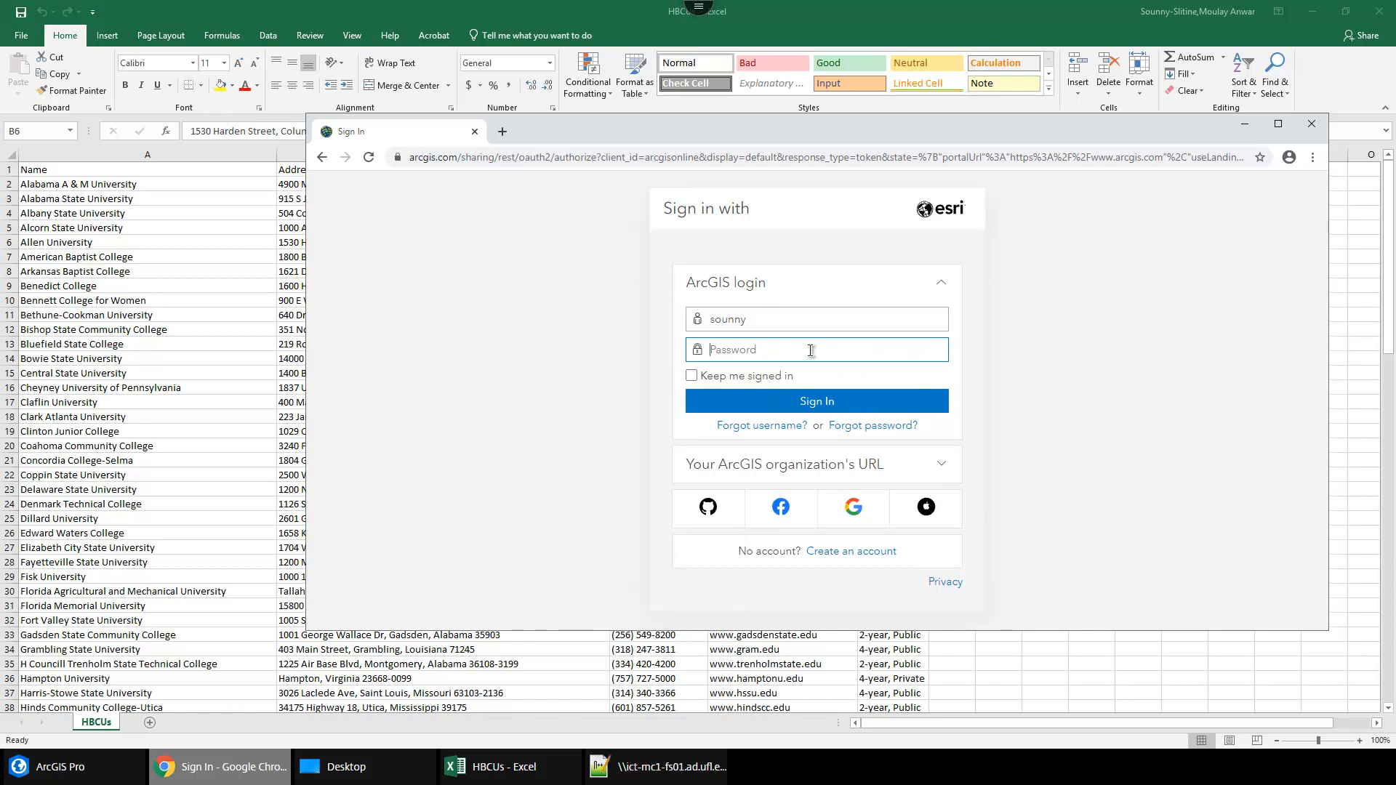
{"action": "type", "text": "••••••••••••••"}
{"action": "left_click", "coordinate": [840, 403]}
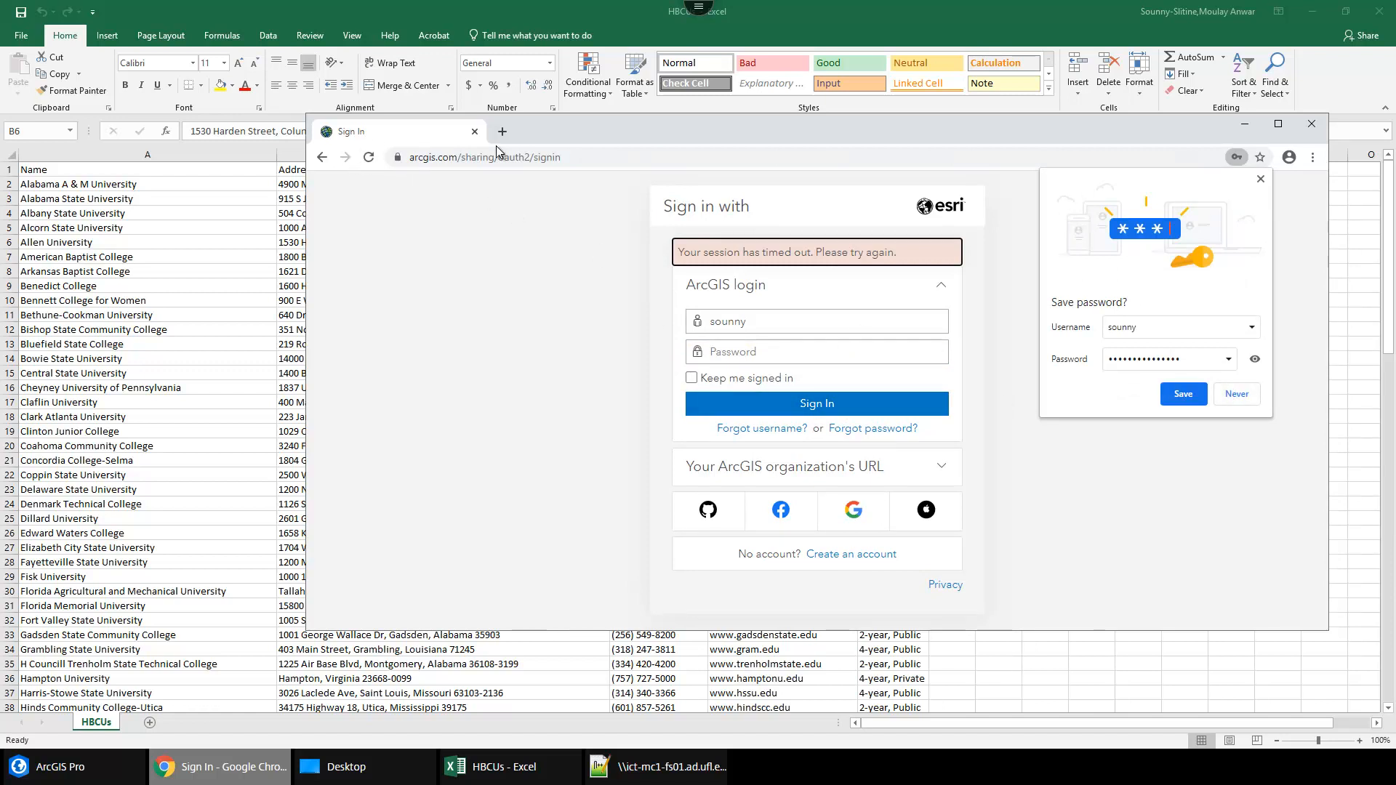
Load the arcgis.com home page, dismiss the offer to save the password and open a fresh sign-in form.
{"action": "left_click_drag", "start_coordinate": [462, 157], "coordinate": [1139, 154]}
{"action": "key", "text": "BackSpace"}
{"action": "key", "text": "Return"}
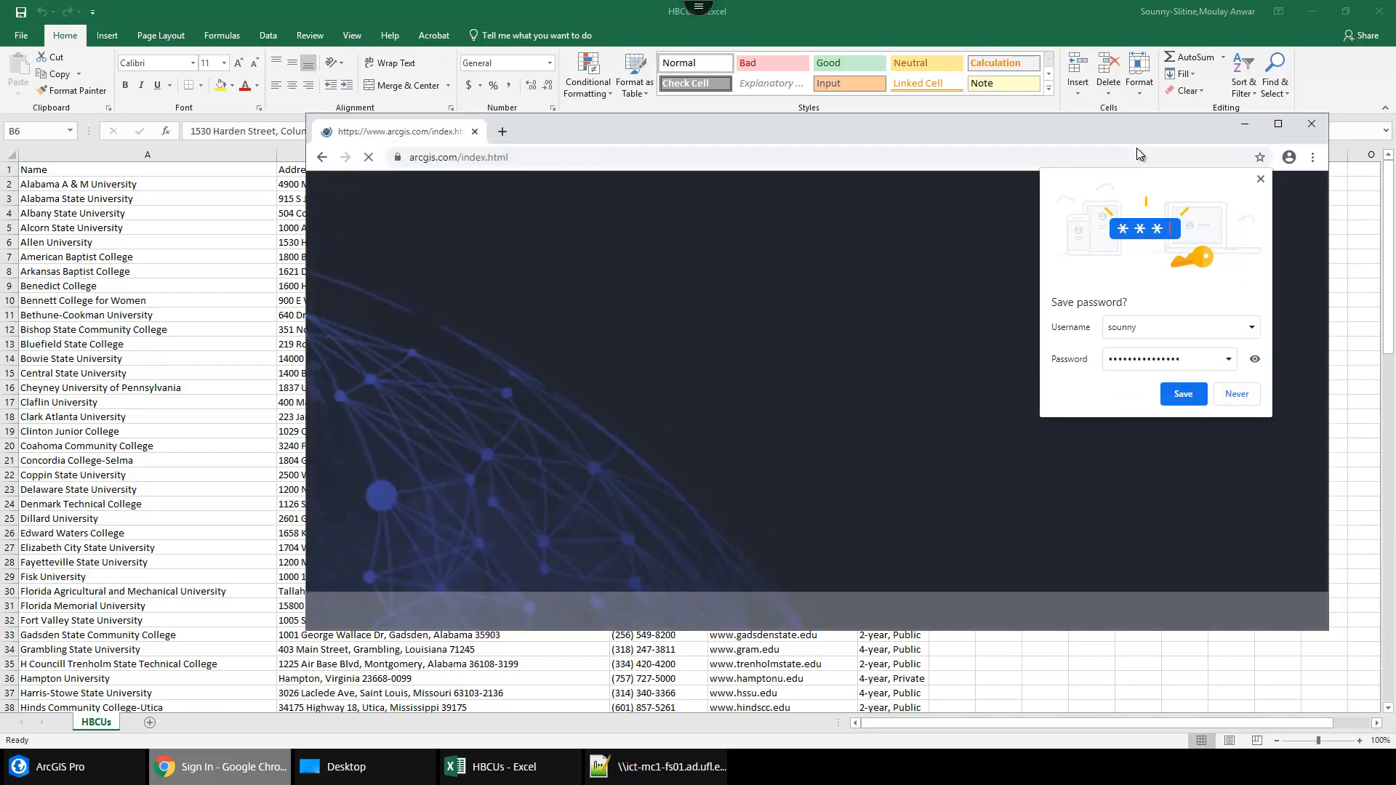
{"action": "left_click", "coordinate": [1261, 179]}
{"action": "left_click", "coordinate": [806, 582]}
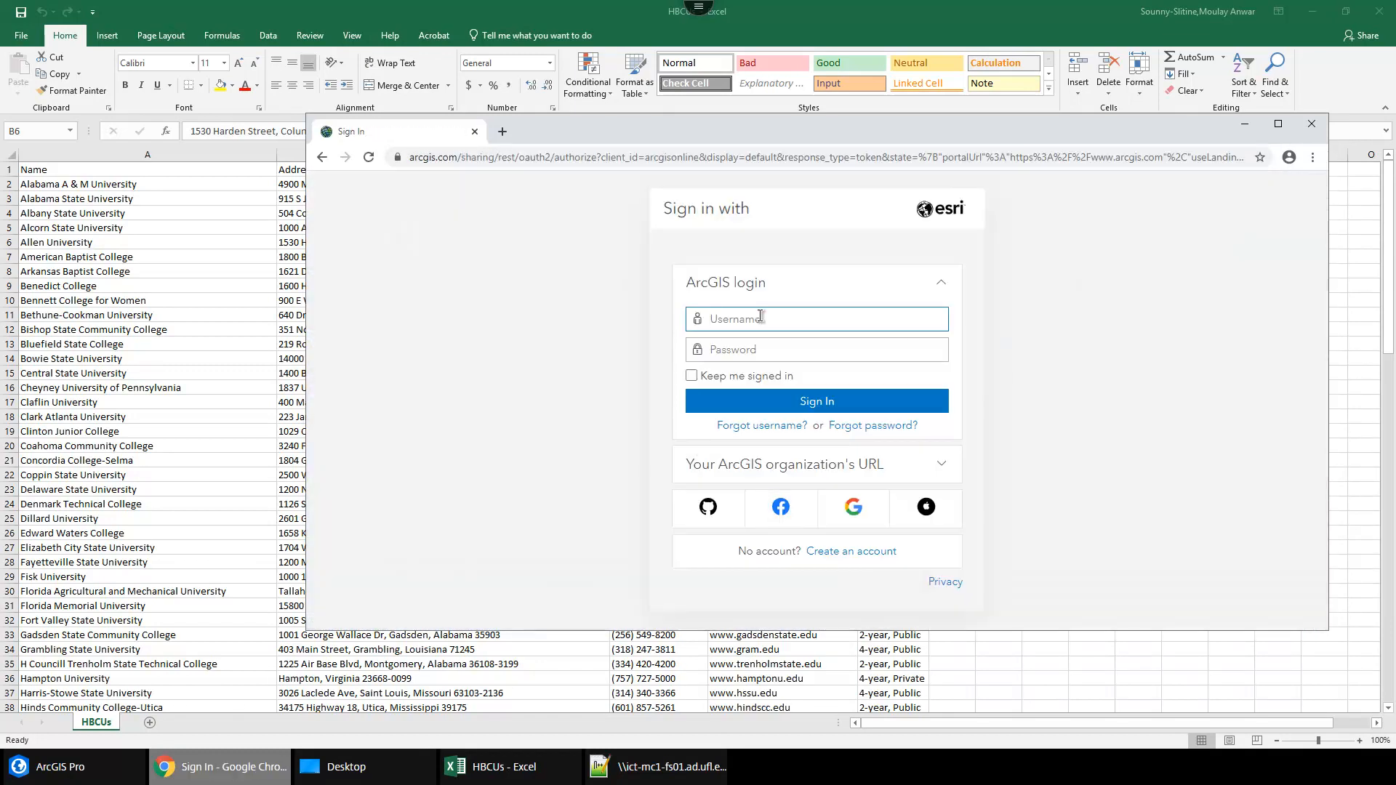
Sign in to ArcGIS Online with the account username and password, and dismiss the offer to save the password.
{"action": "type", "text": "so"}
{"action": "key", "text": "Tab"}
{"action": "type", "text": "•"}
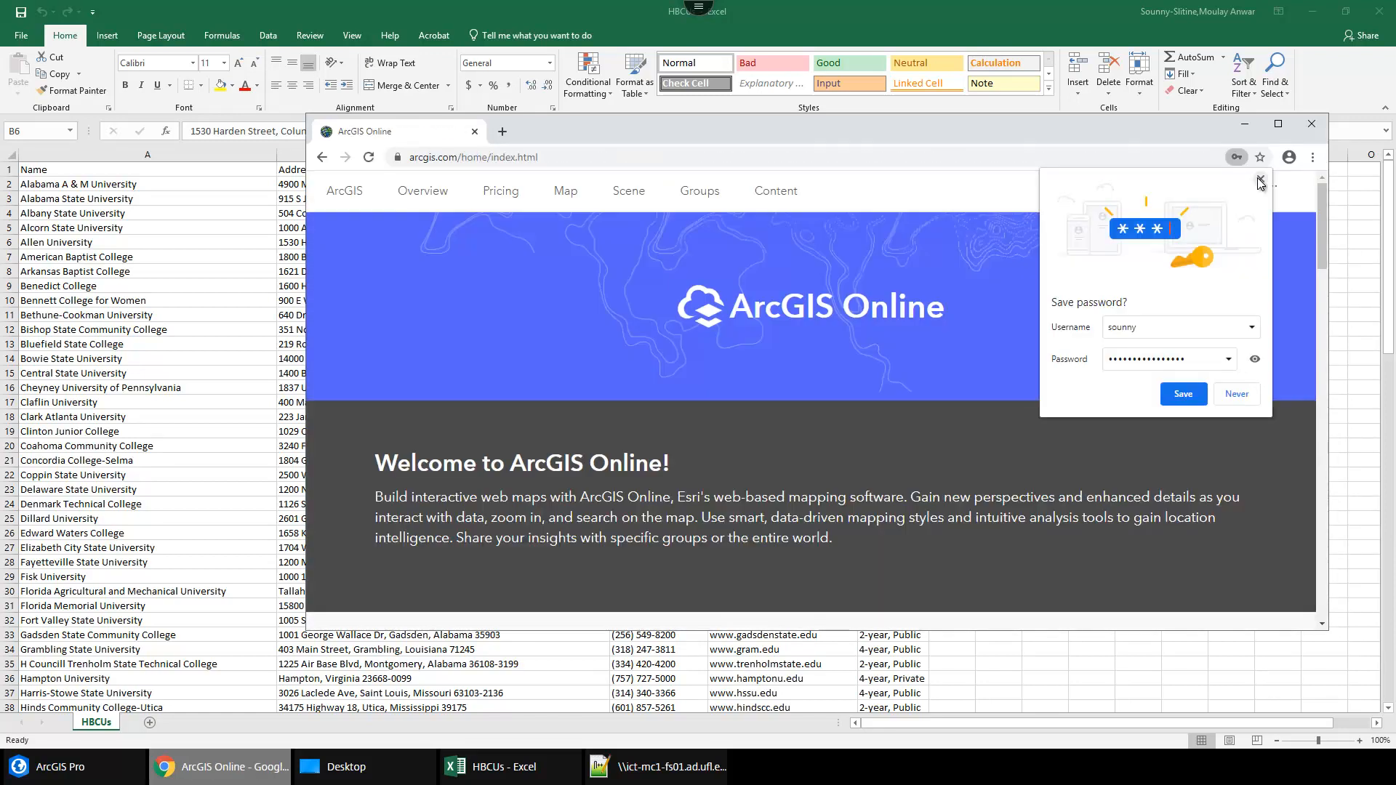
{"action": "left_click", "coordinate": [1260, 179]}
Open the map viewer from the ArcGIS Online home page and maximize the browser window.
{"action": "scroll", "coordinate": [904, 455], "scroll_direction": "down", "scroll_amount": 5}
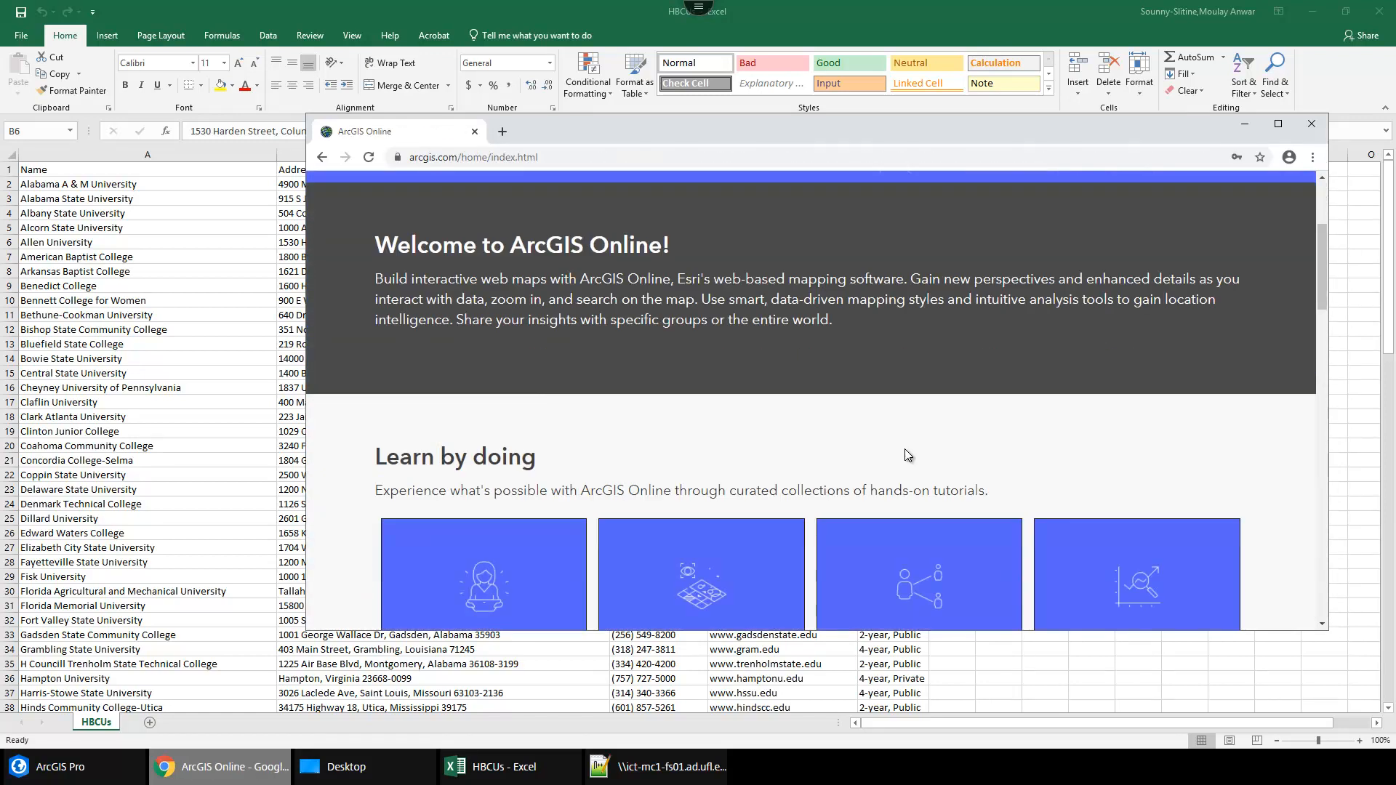
{"action": "scroll", "coordinate": [905, 455], "scroll_direction": "up", "scroll_amount": 5}
{"action": "scroll", "coordinate": [905, 455], "scroll_direction": "down", "scroll_amount": 5}
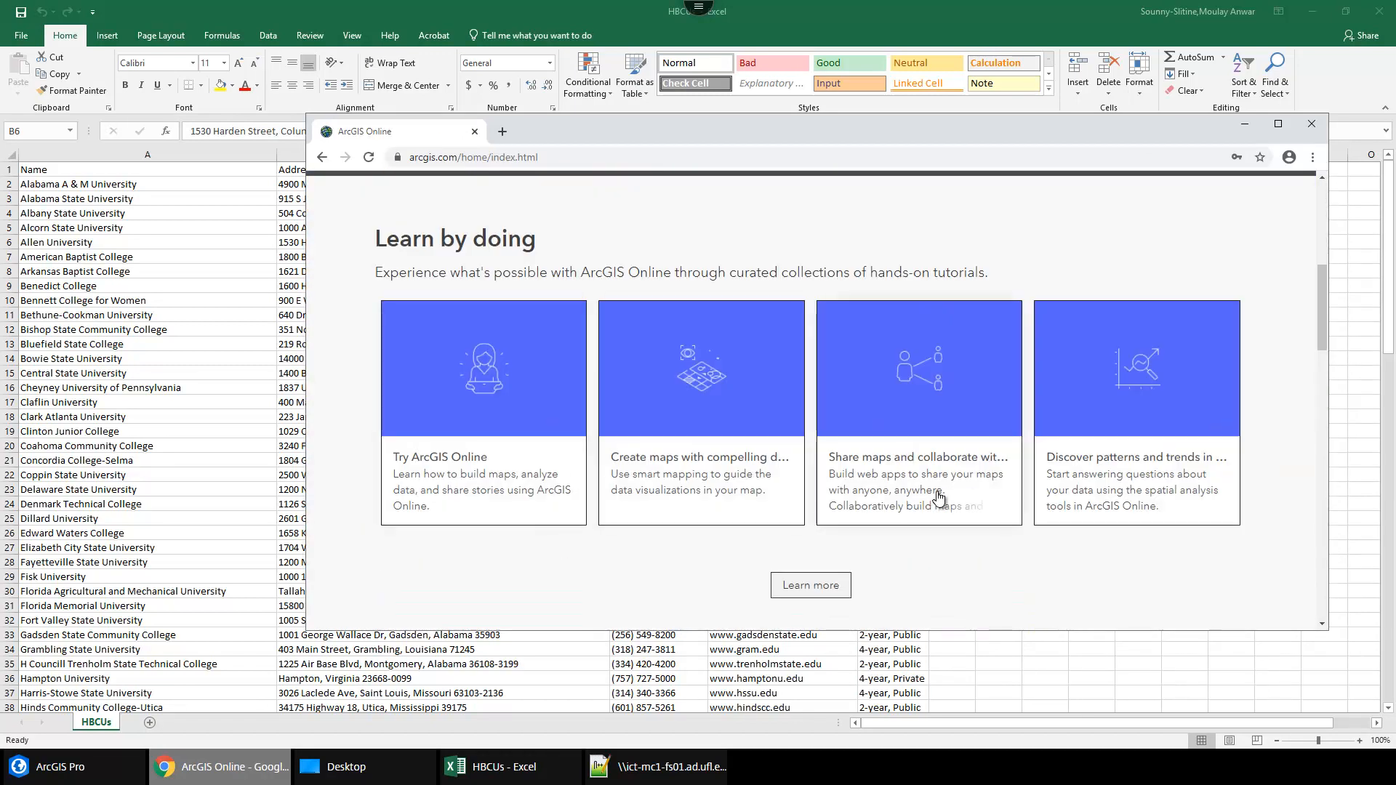
{"action": "scroll", "coordinate": [949, 491], "scroll_direction": "up", "scroll_amount": 5}
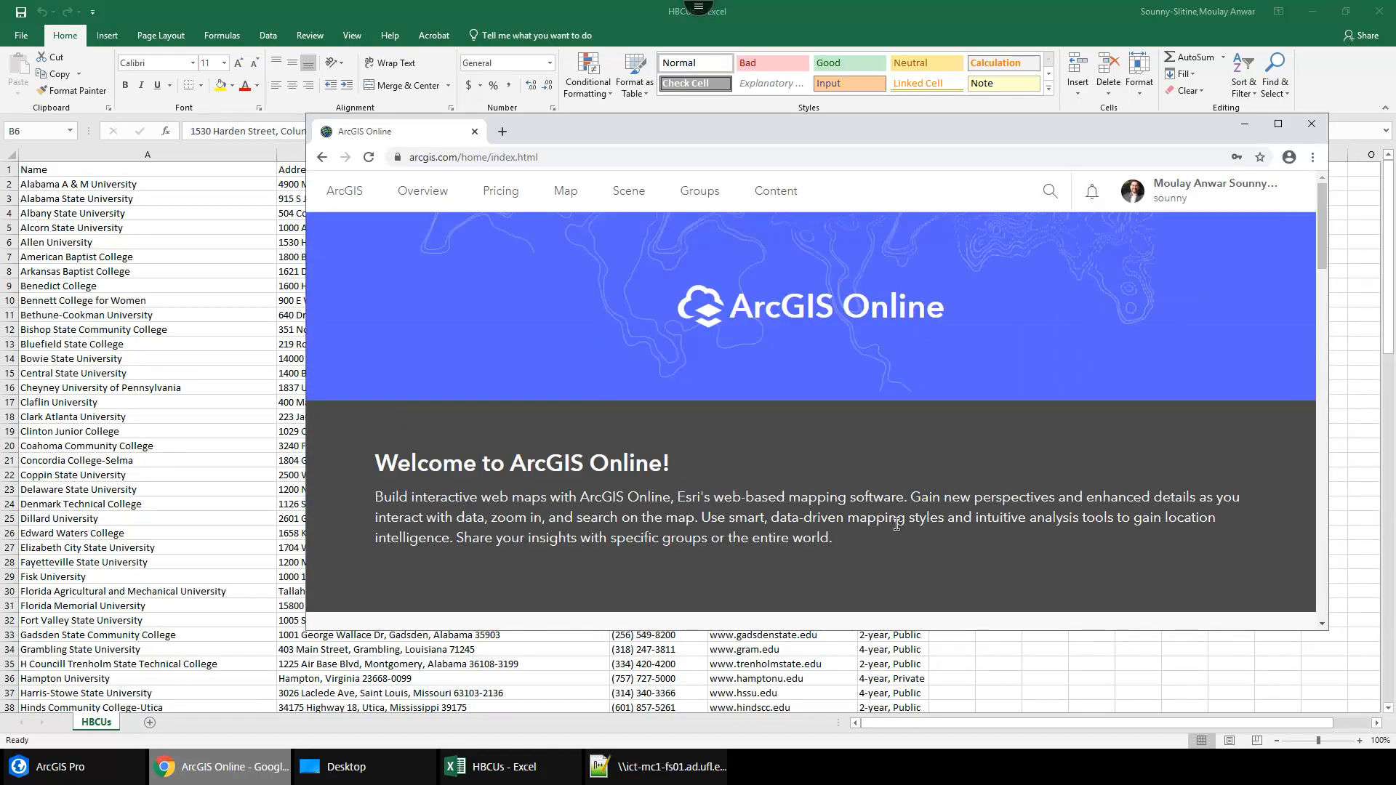
{"action": "left_click", "coordinate": [569, 198]}
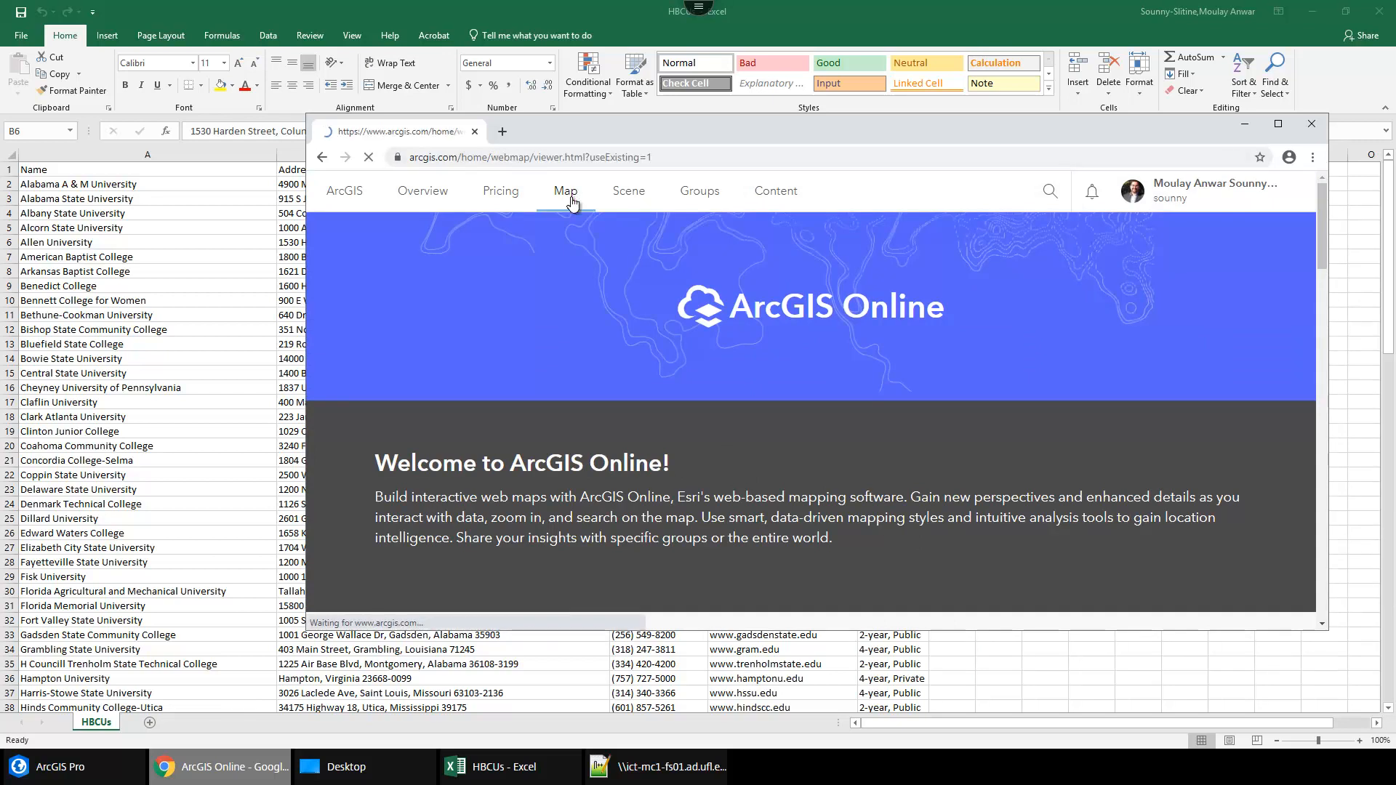
{"action": "left_click", "coordinate": [1280, 127]}
{"action": "left_click_drag", "start_coordinate": [674, 377], "coordinate": [826, 548]}
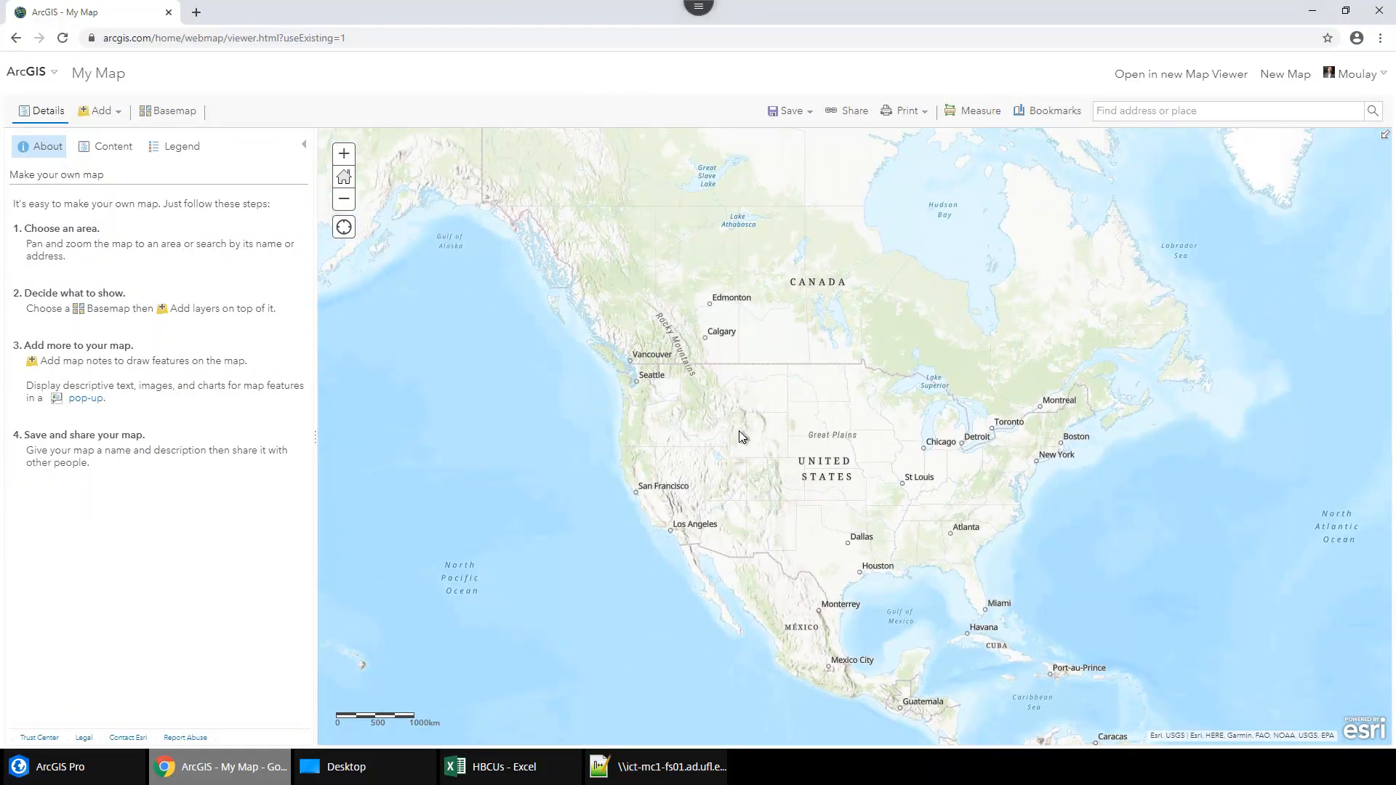
{"action": "left_click_drag", "start_coordinate": [758, 429], "coordinate": [714, 378]}
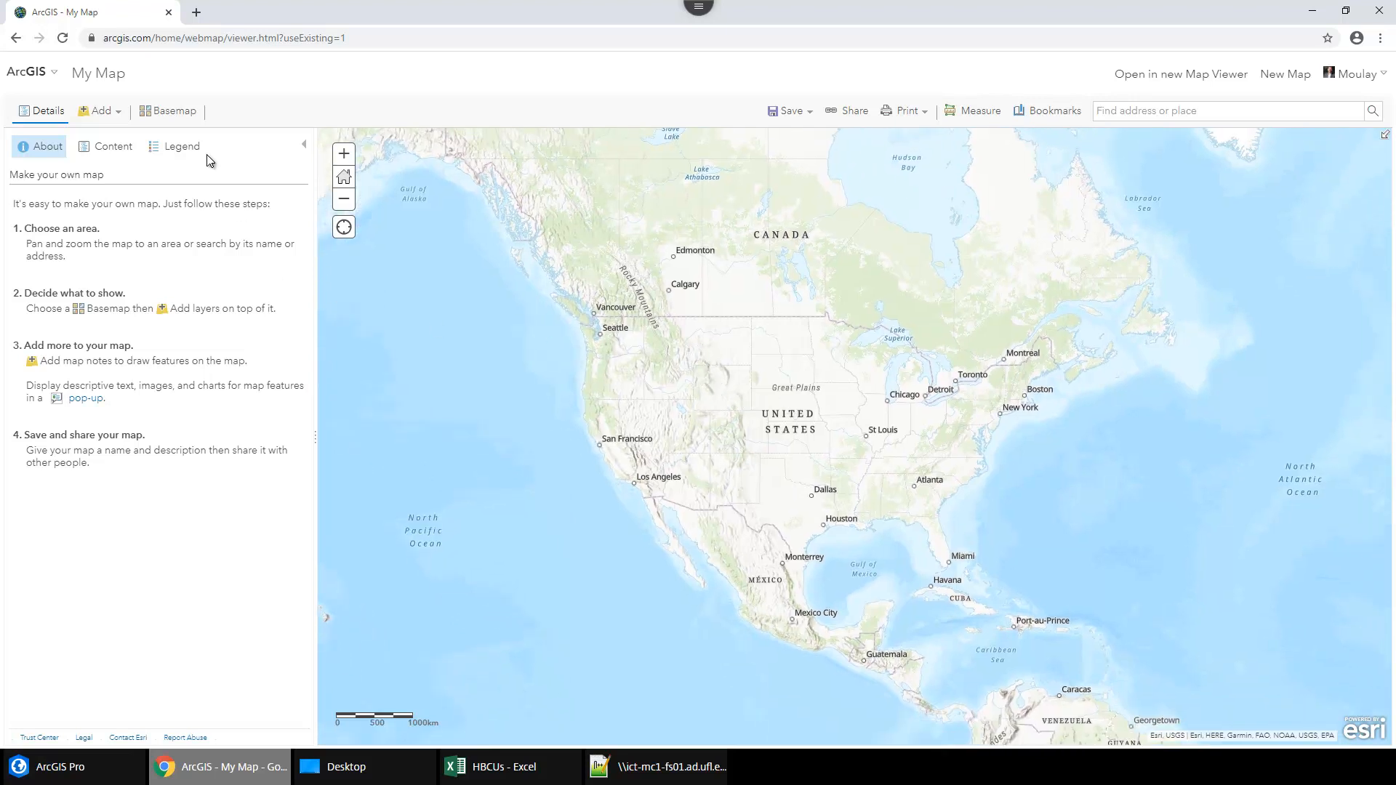
Start adding a layer from a file and examine the supported formats, especially CSV or TXT files with addresses.
{"action": "left_click", "coordinate": [101, 113]}
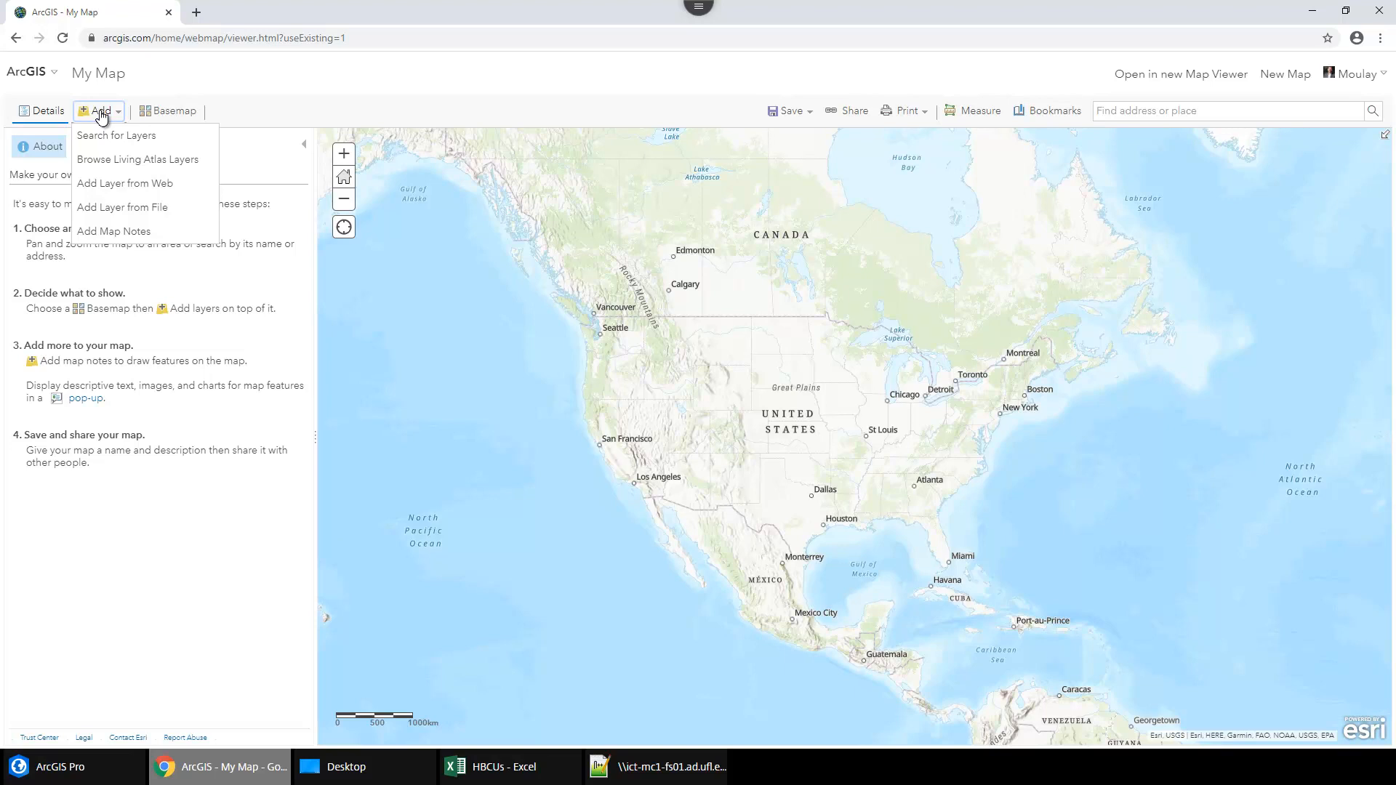
{"action": "left_click", "coordinate": [160, 211]}
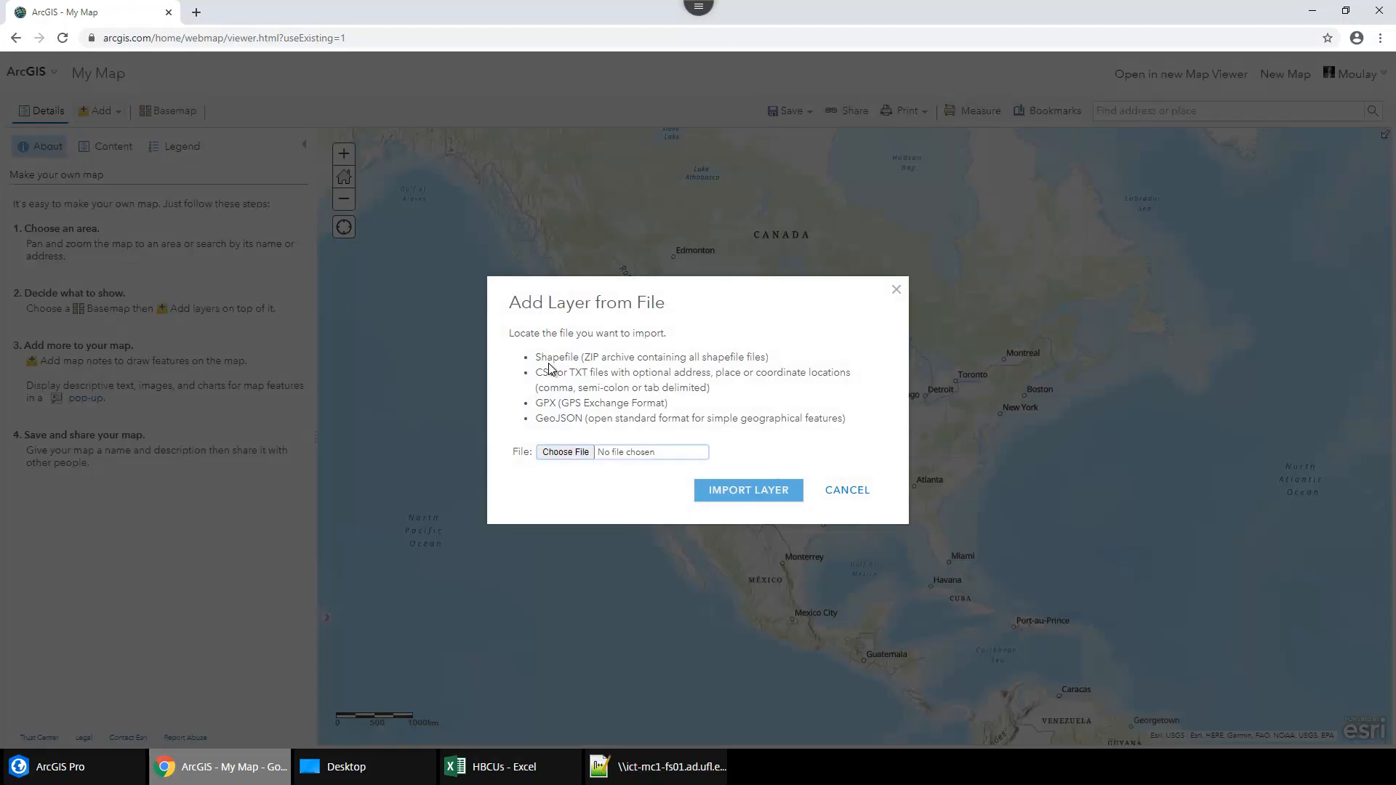
{"action": "left_click_drag", "start_coordinate": [539, 359], "coordinate": [810, 358]}
{"action": "left_click", "coordinate": [585, 376]}
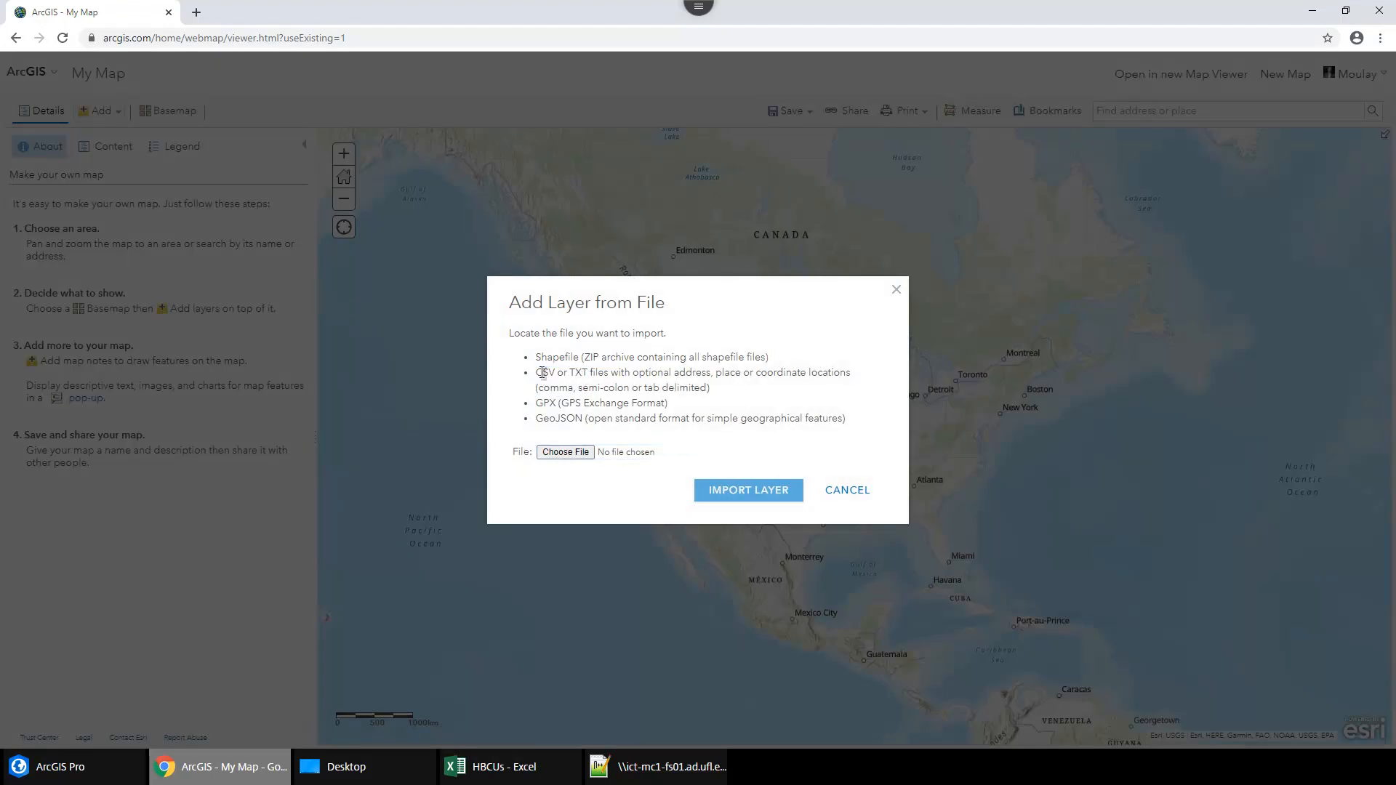
{"action": "left_click_drag", "start_coordinate": [538, 373], "coordinate": [677, 374]}
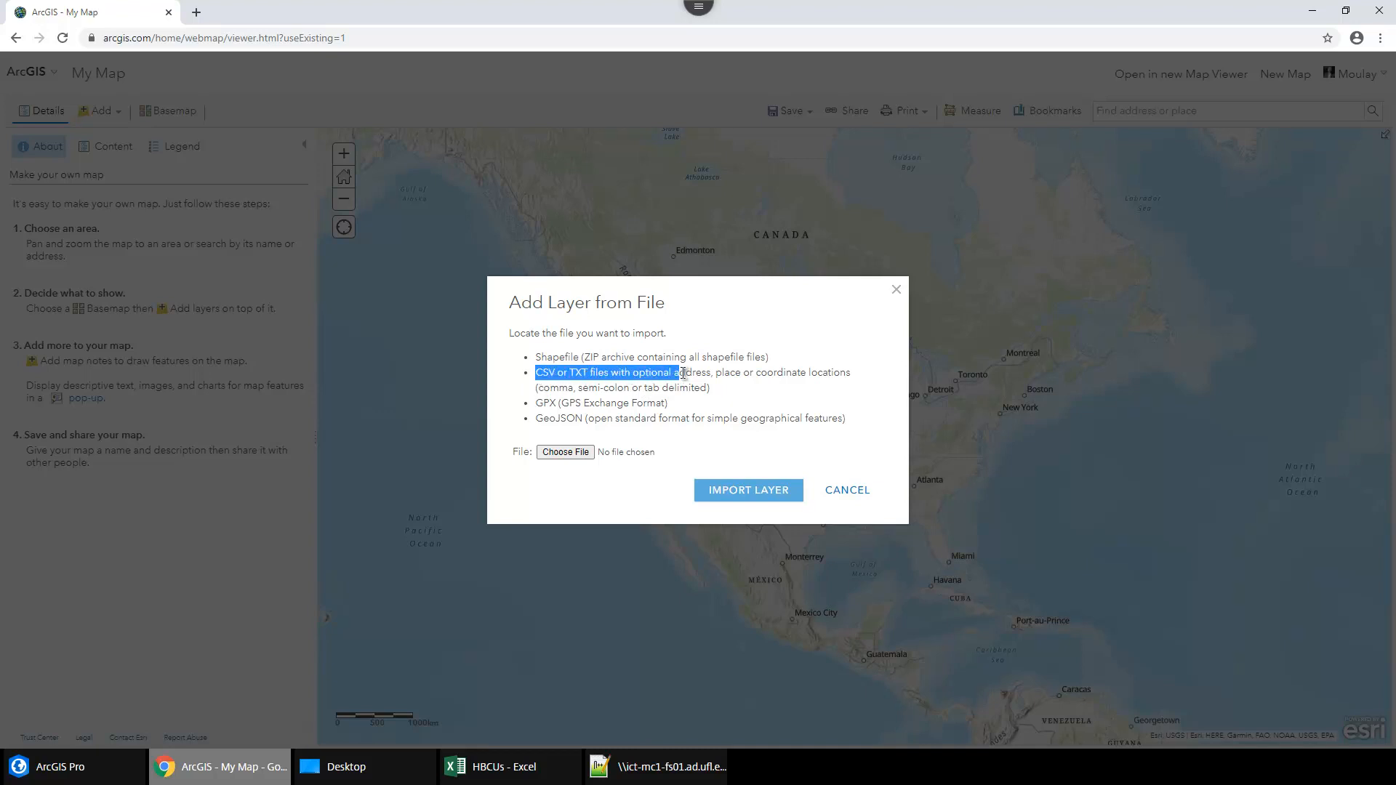
{"action": "left_click", "coordinate": [688, 374]}
{"action": "double_click", "coordinate": [686, 372]}
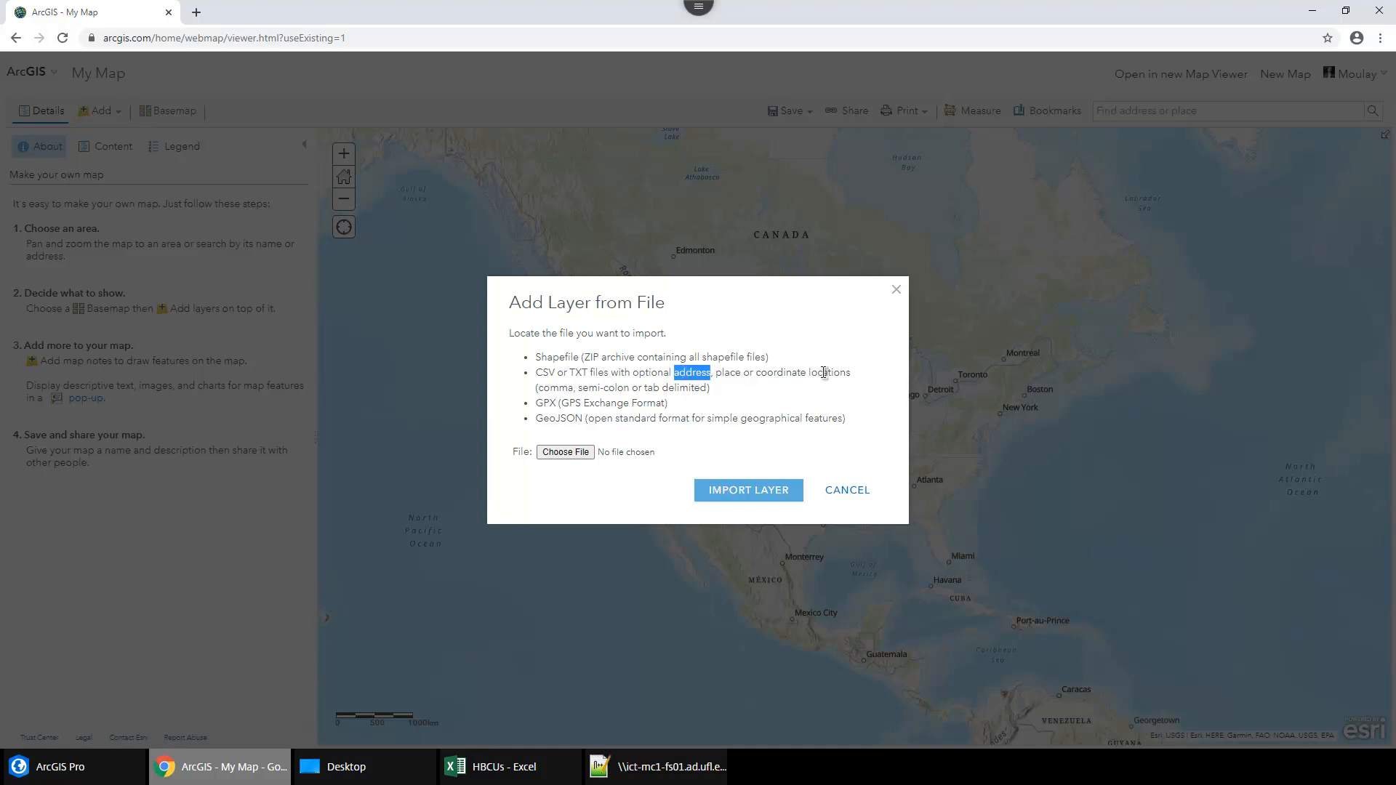
{"action": "left_click_drag", "start_coordinate": [539, 388], "coordinate": [583, 391]}
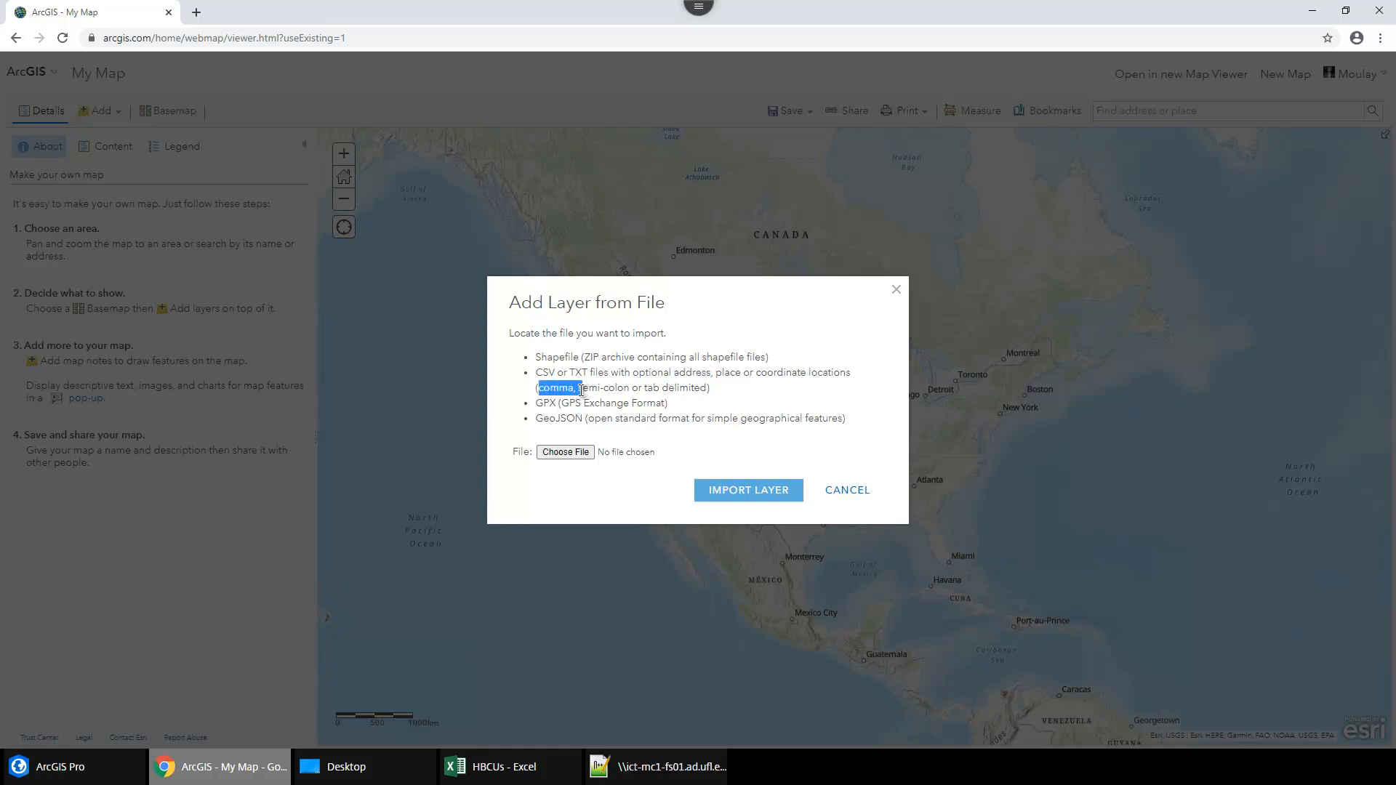
{"action": "double_click", "coordinate": [542, 371]}
Choose the HBCUs CSV file from the Desktop folder and import it as a layer.
{"action": "left_click", "coordinate": [577, 452]}
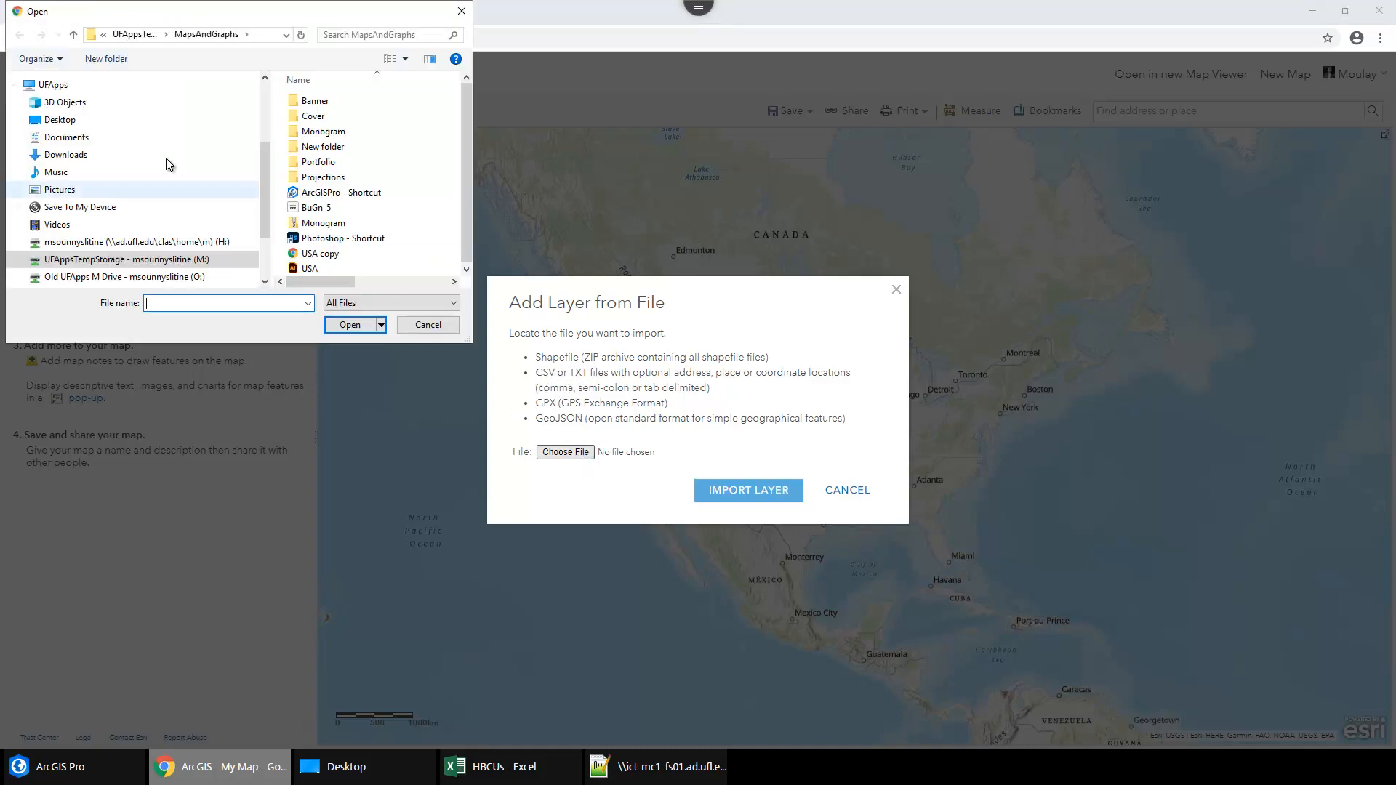
{"action": "left_click", "coordinate": [79, 122]}
{"action": "left_click", "coordinate": [317, 132]}
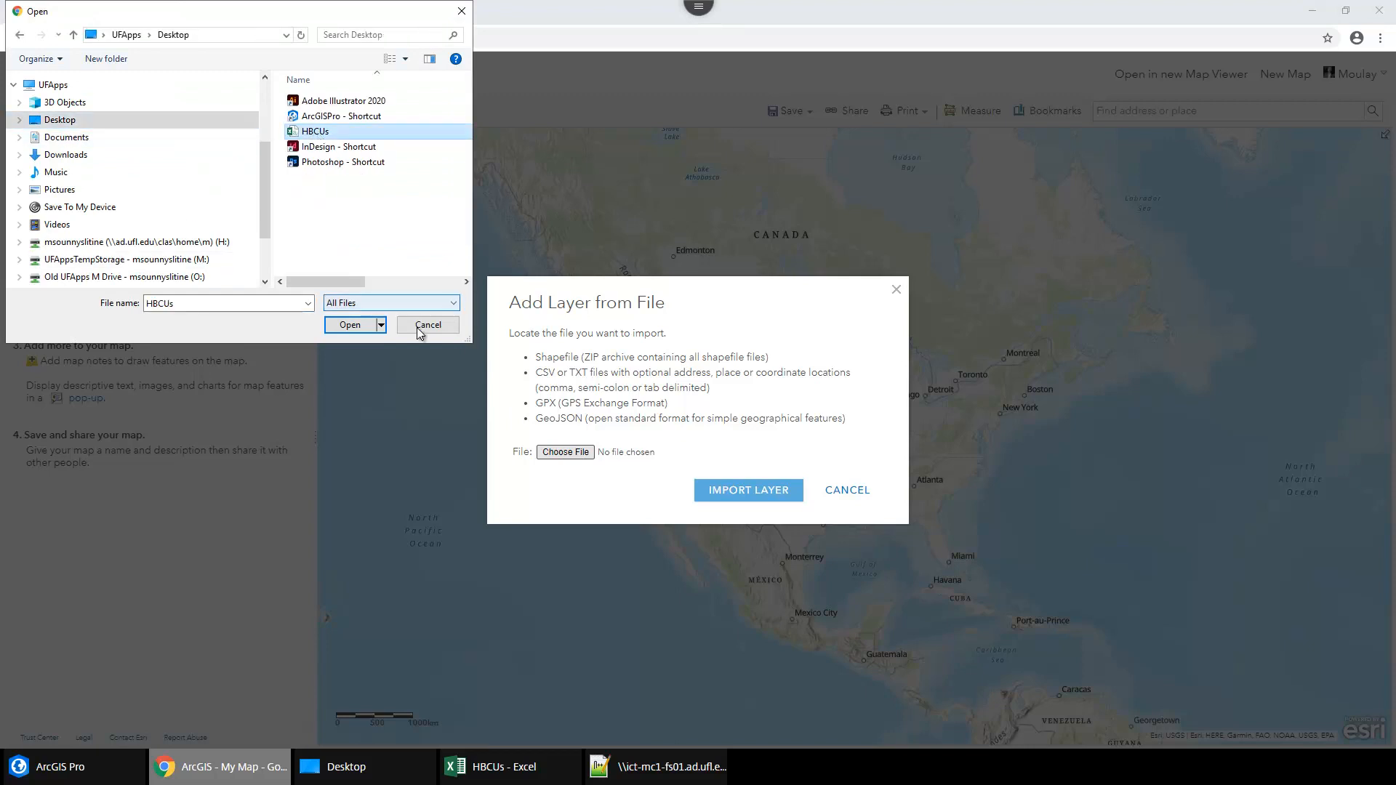
{"action": "left_click", "coordinate": [349, 325]}
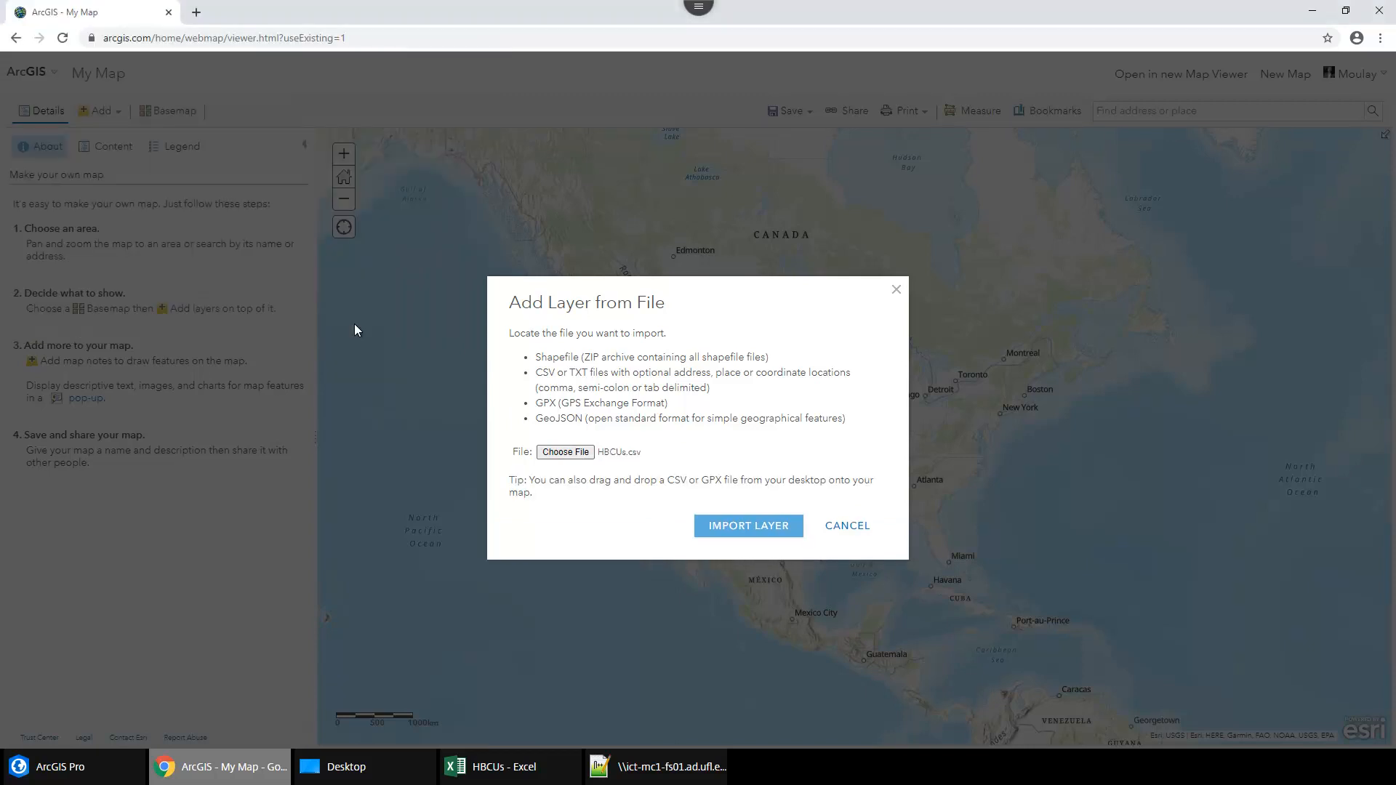
{"action": "left_click", "coordinate": [757, 527]}
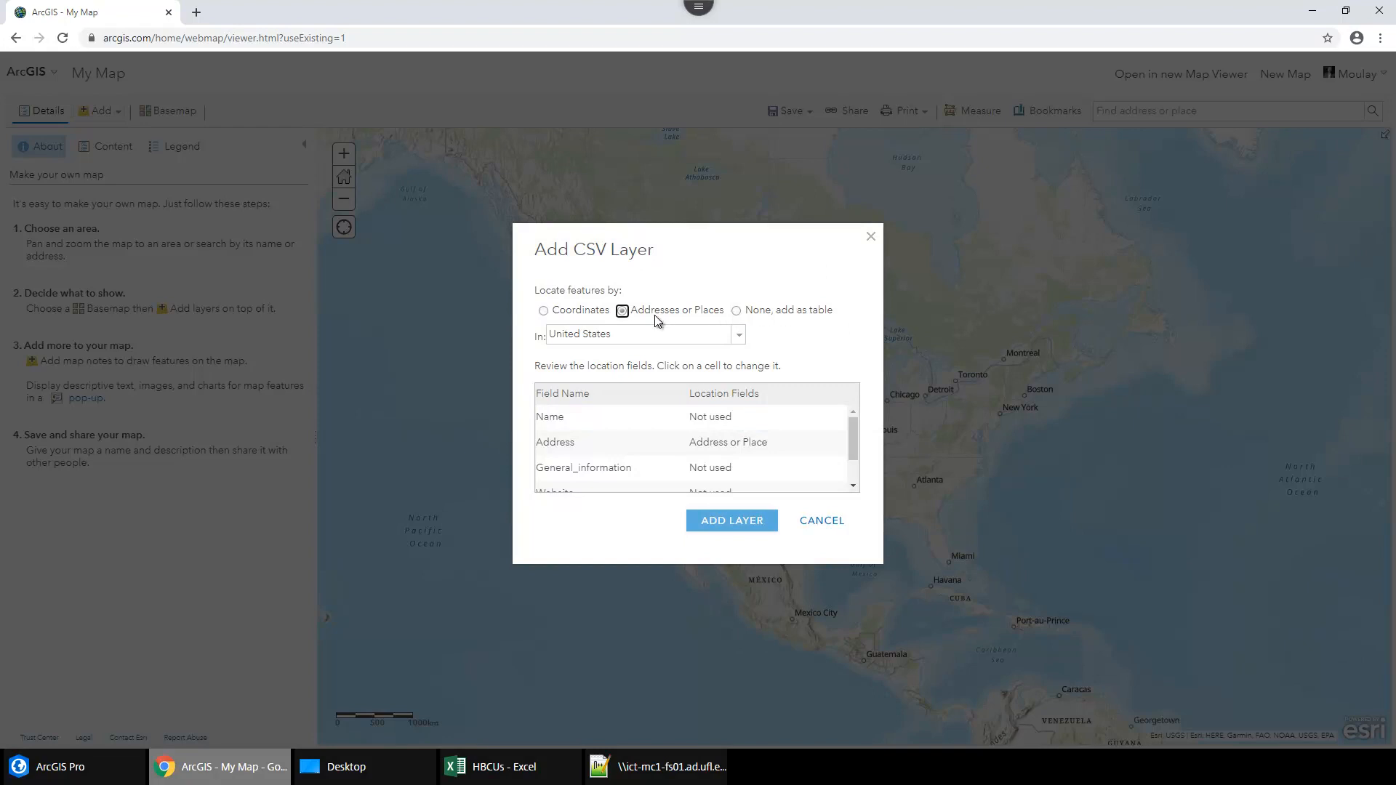
Review the country choices for locating addresses and the location field assigned to each CSV column.
{"action": "left_click", "coordinate": [739, 335]}
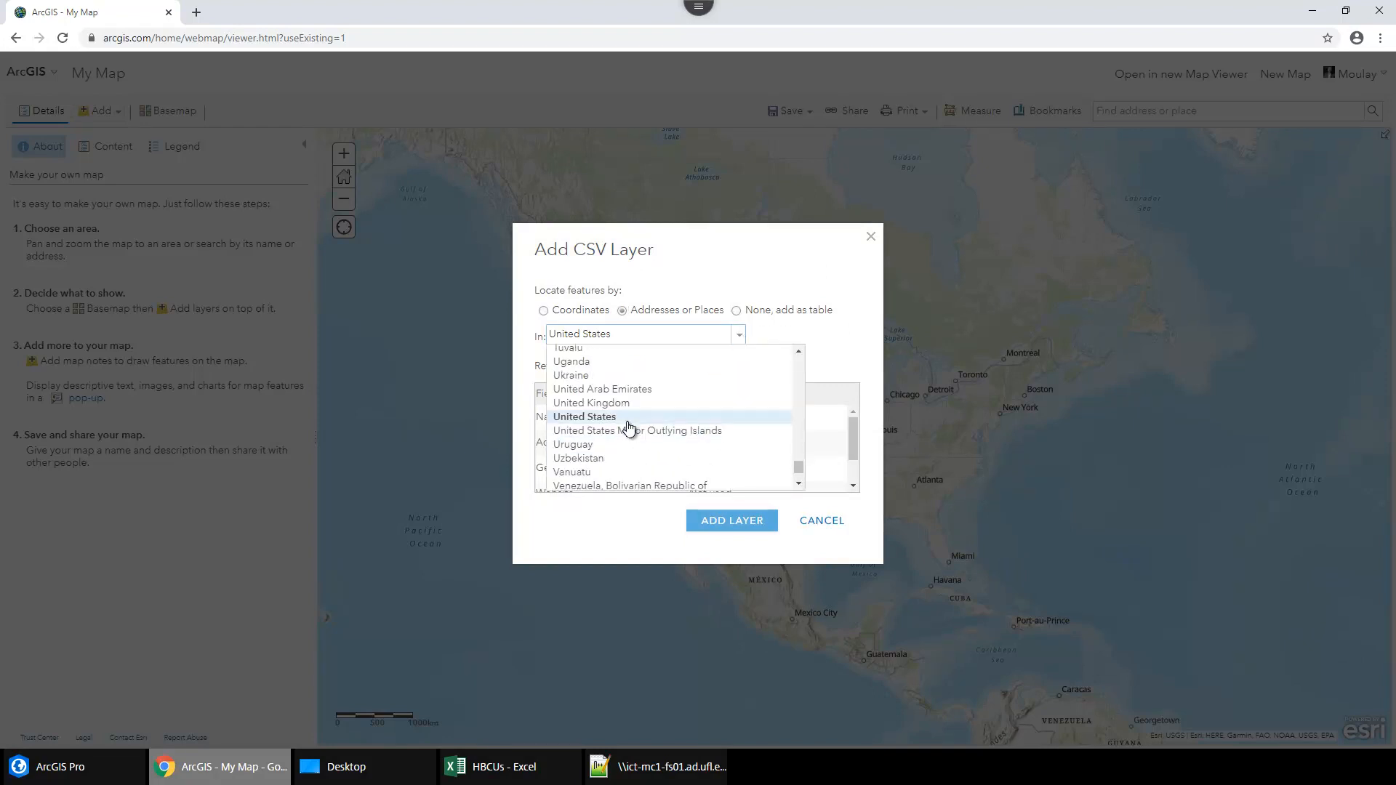
{"action": "left_click_drag", "start_coordinate": [800, 471], "coordinate": [802, 504]}
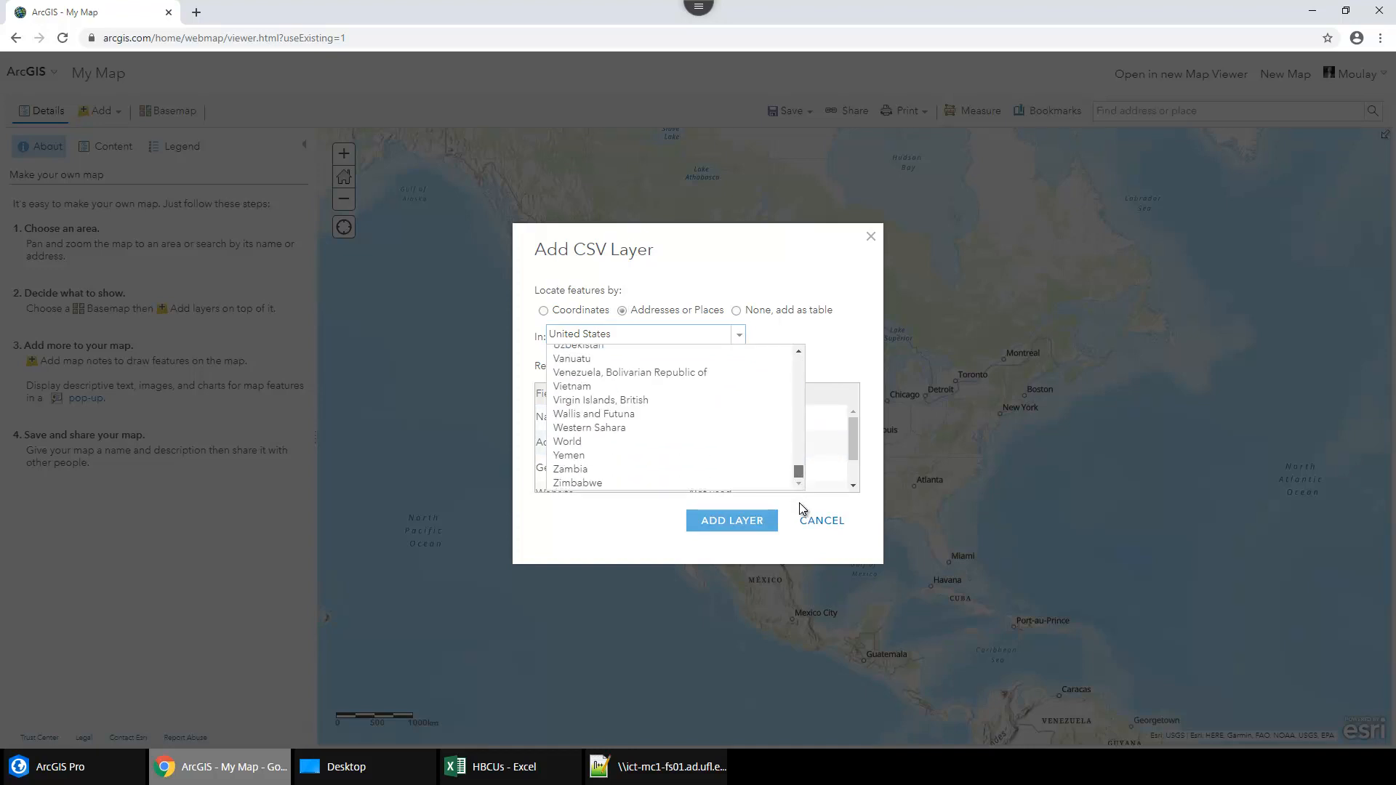
{"action": "left_click_drag", "start_coordinate": [798, 473], "coordinate": [809, 399]}
{"action": "left_click", "coordinate": [827, 337]}
{"action": "scroll", "coordinate": [776, 420], "scroll_direction": "down", "scroll_amount": 2}
{"action": "scroll", "coordinate": [767, 419], "scroll_direction": "up", "scroll_amount": 2}
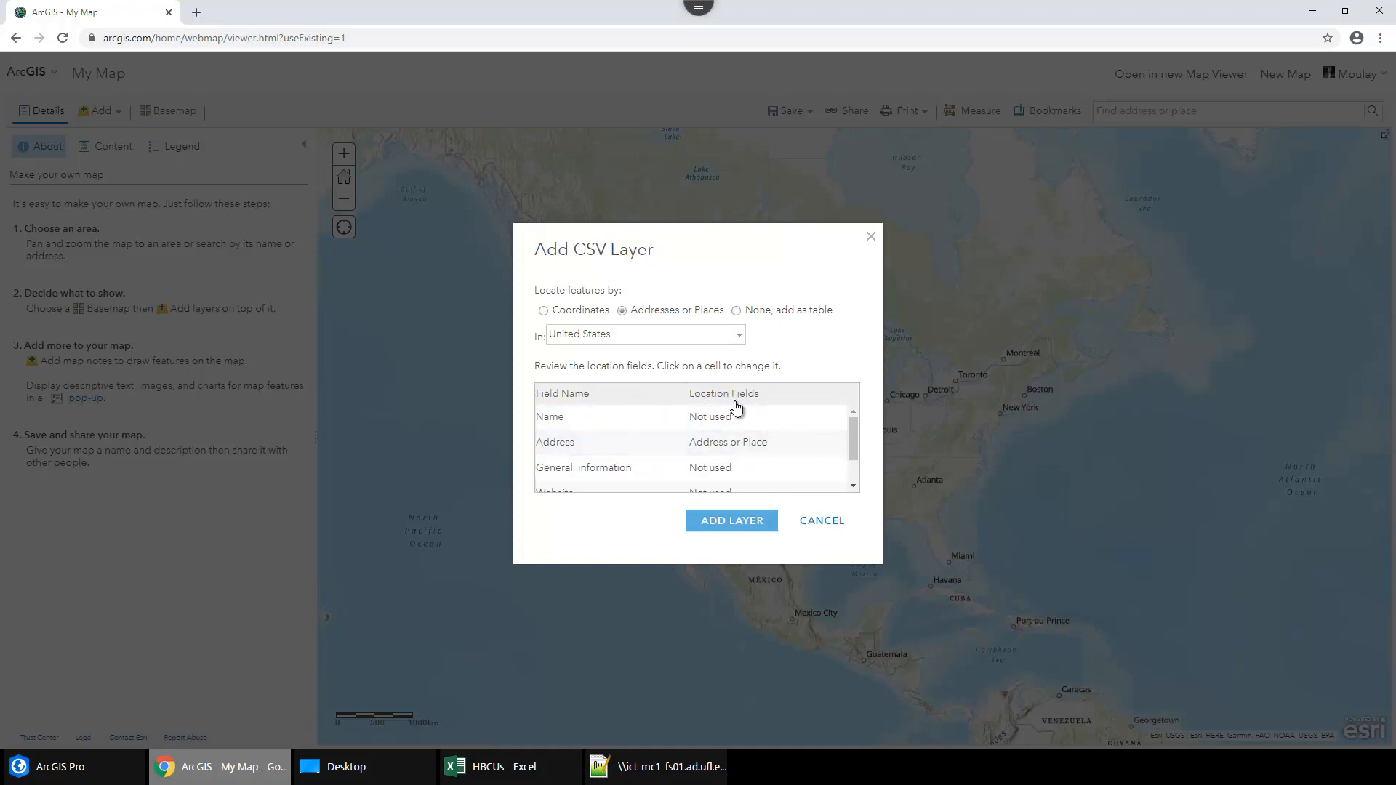
{"action": "scroll", "coordinate": [589, 421], "scroll_direction": "down", "scroll_amount": 2}
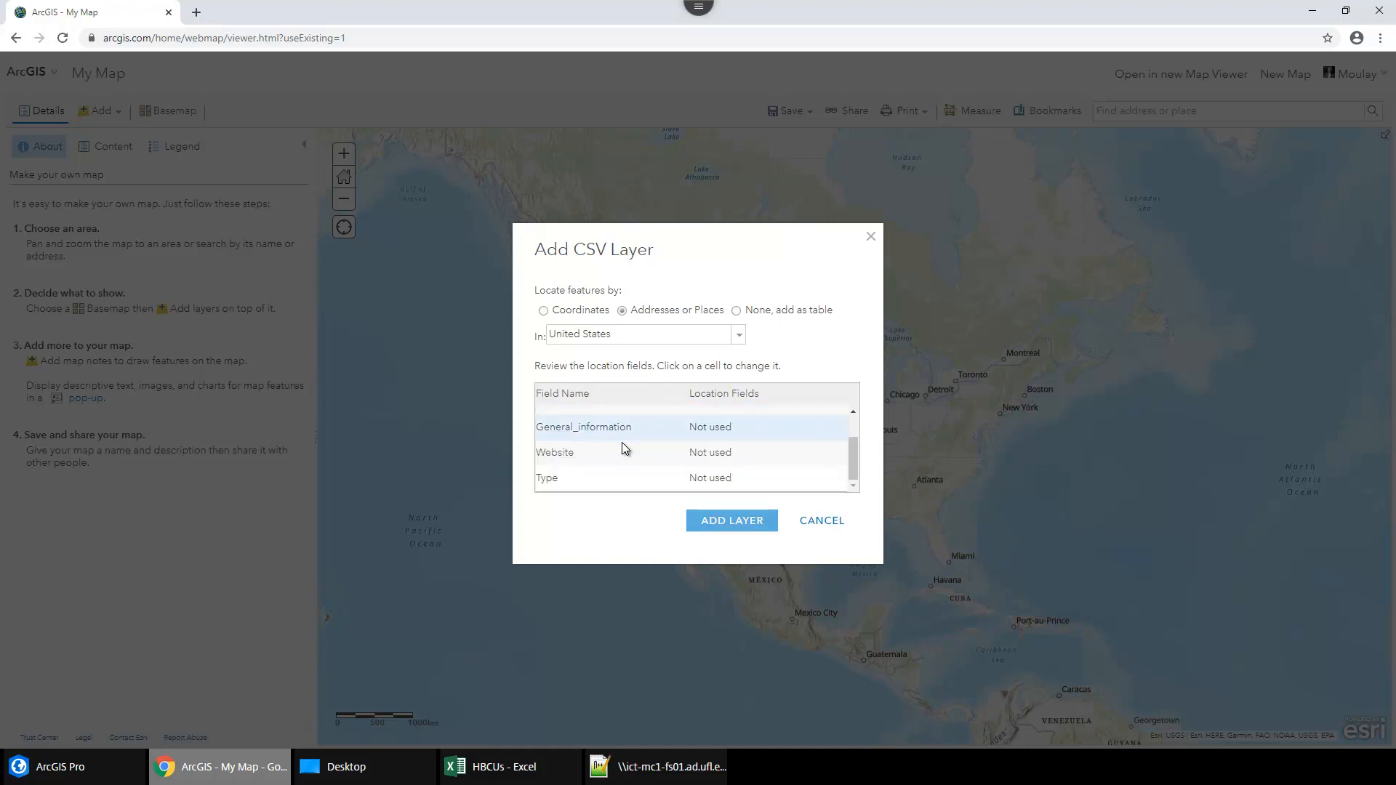
{"action": "scroll", "coordinate": [655, 465], "scroll_direction": "up", "scroll_amount": 2}
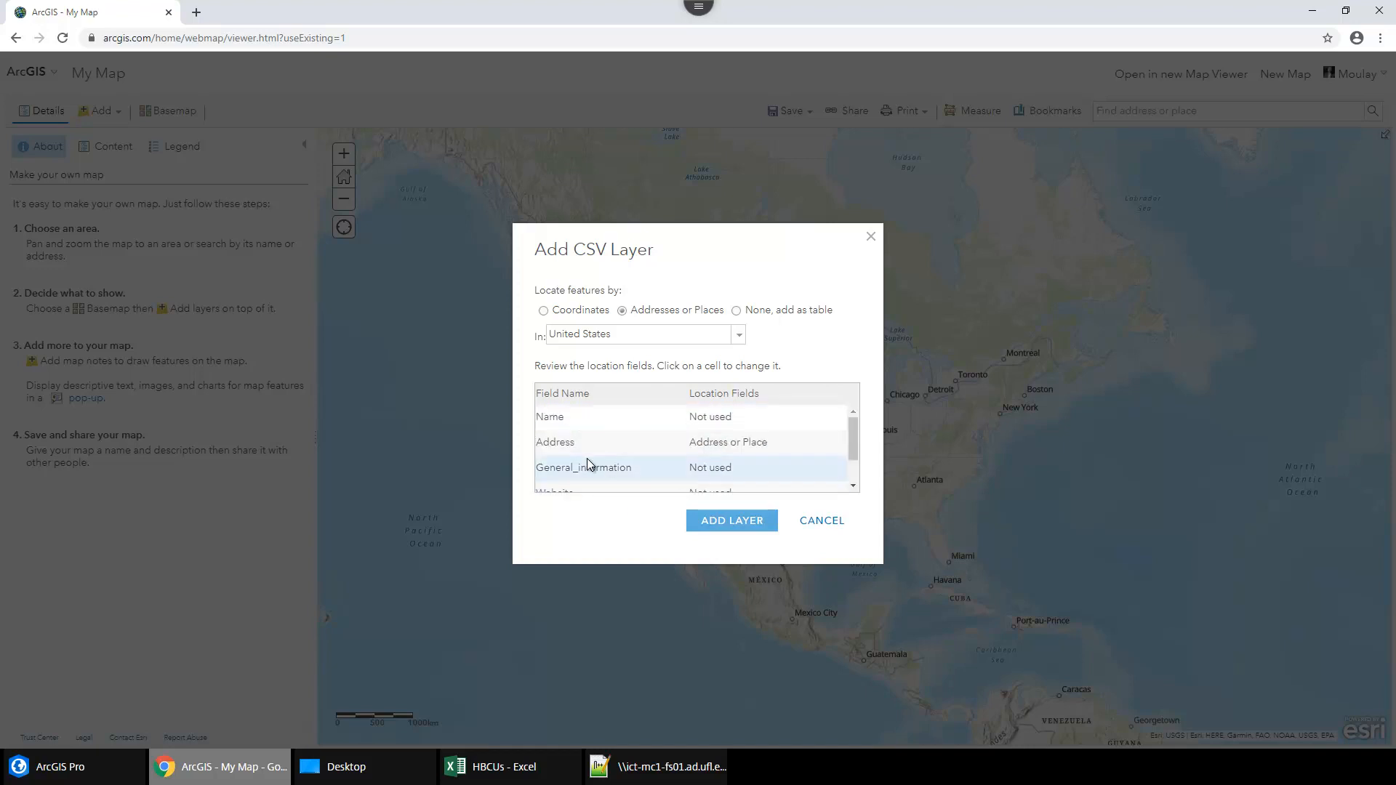
Set the location field of the Address column to Address or Place.
{"action": "left_click", "coordinate": [771, 445]}
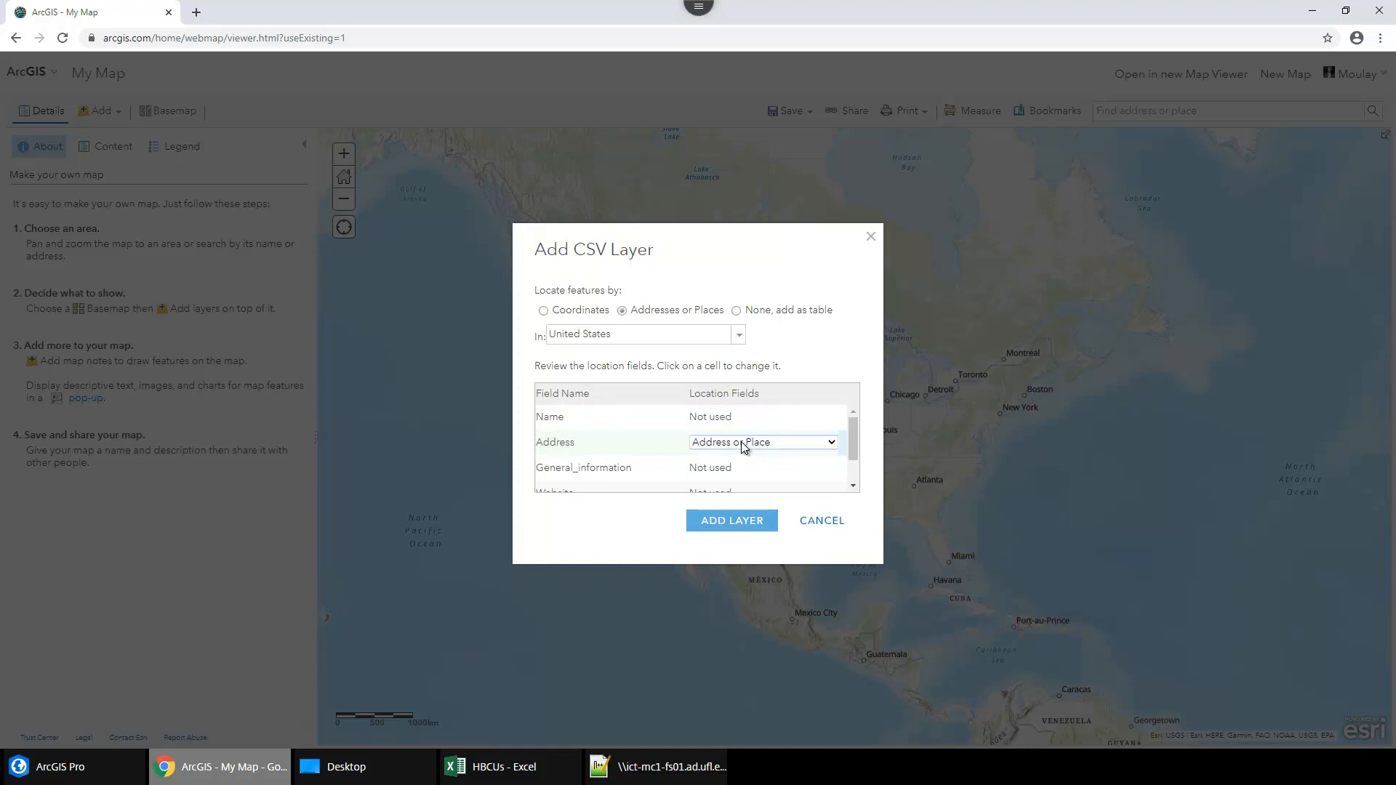
{"action": "left_click", "coordinate": [831, 445]}
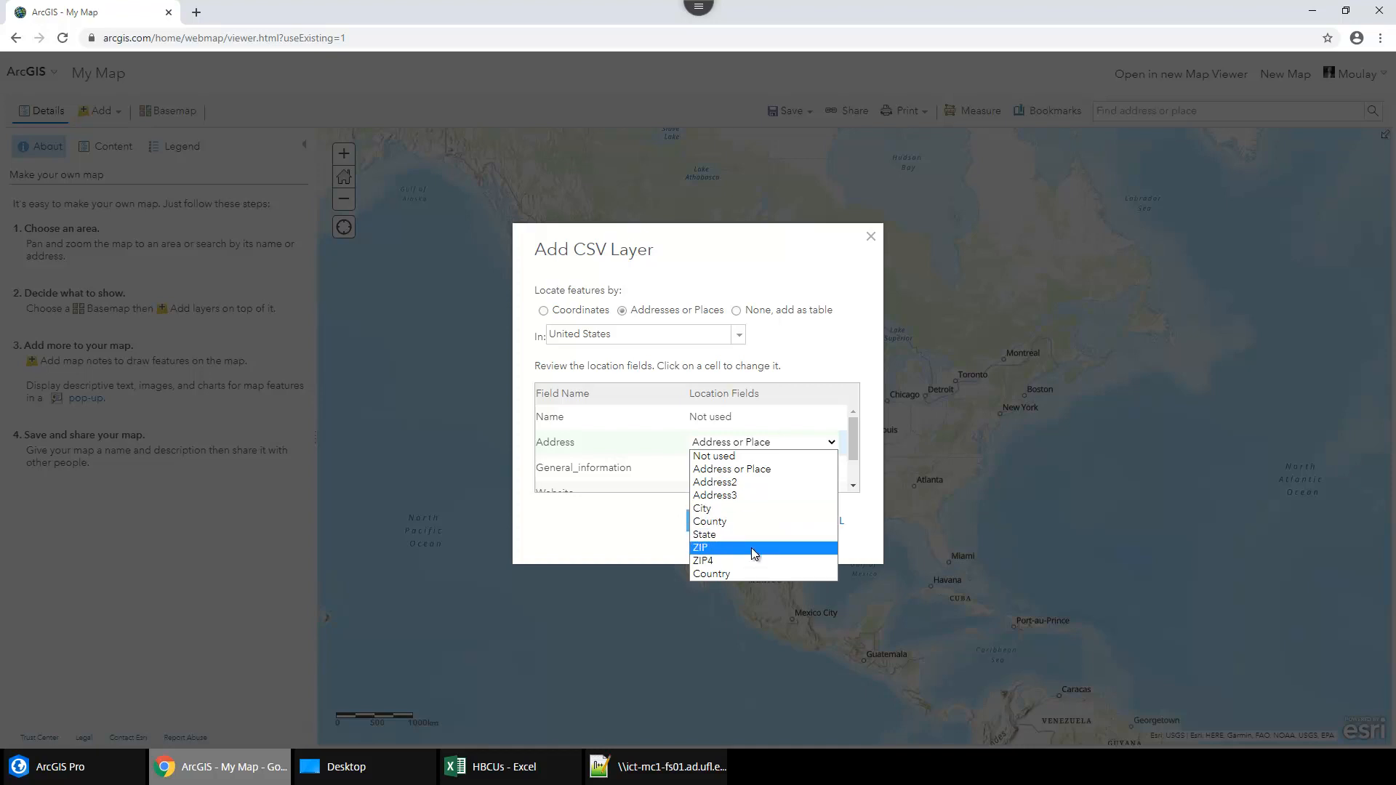
{"action": "left_click", "coordinate": [745, 469]}
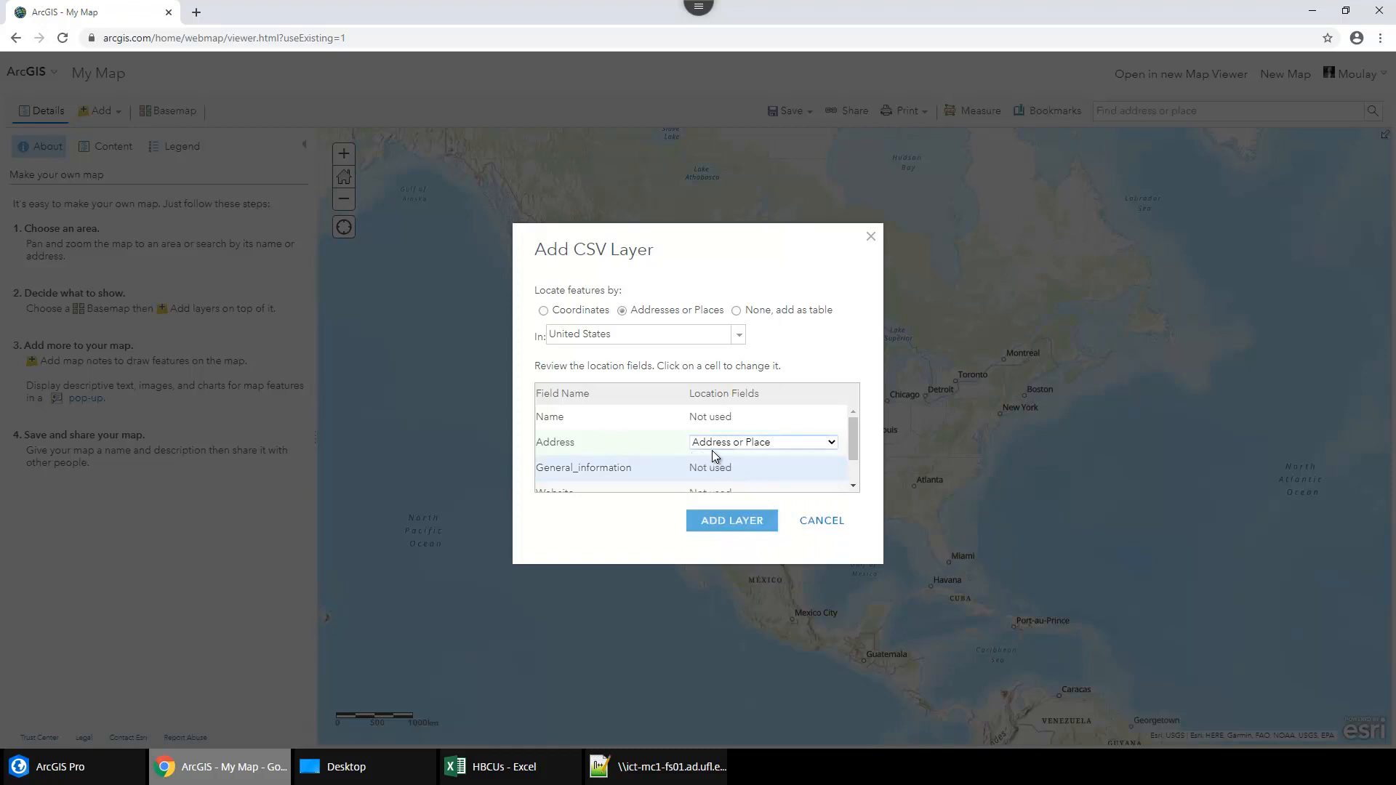
Add the HBCUs CSV layer and accept the Types (Unique symbols) style based on the Type attribute after reviewing its options.
{"action": "left_click", "coordinate": [749, 529]}
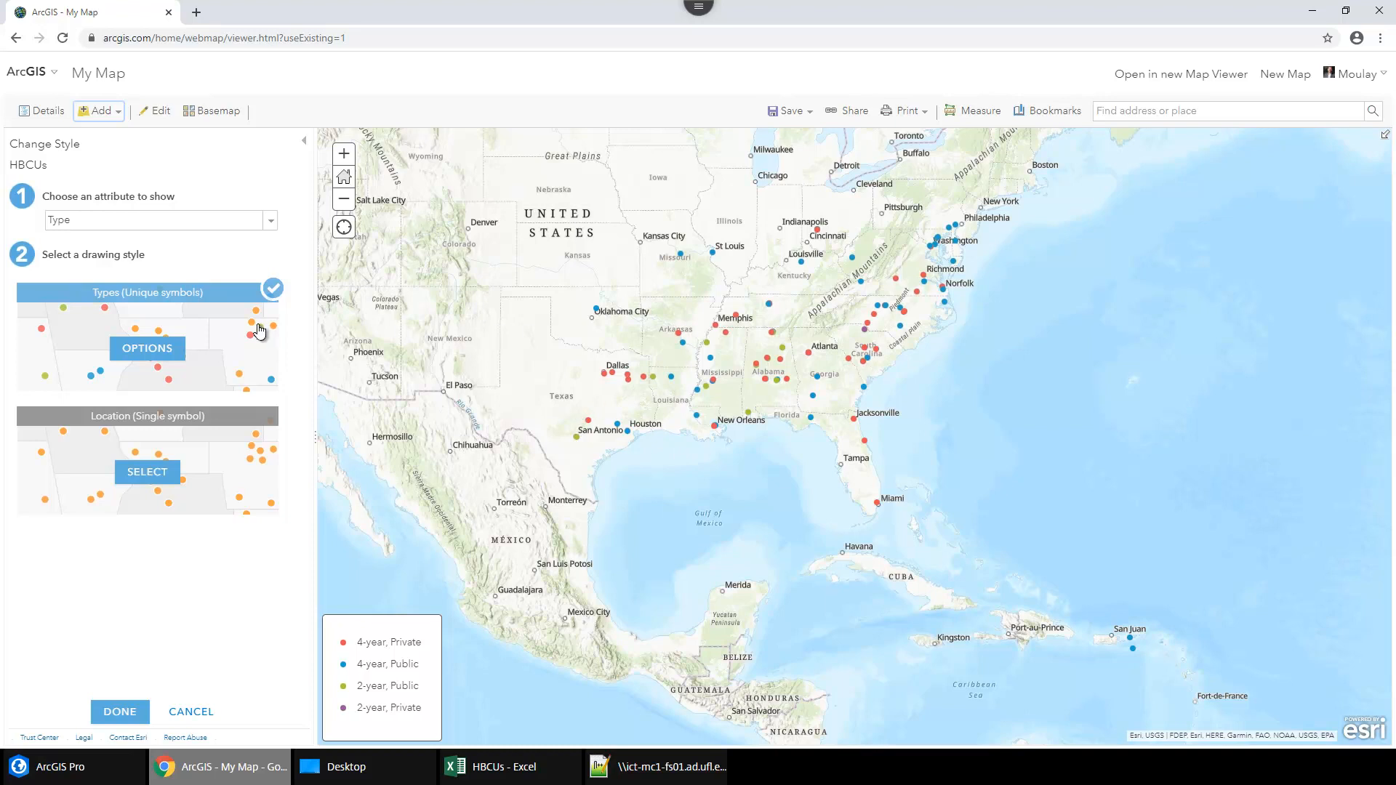
{"action": "left_click", "coordinate": [268, 222]}
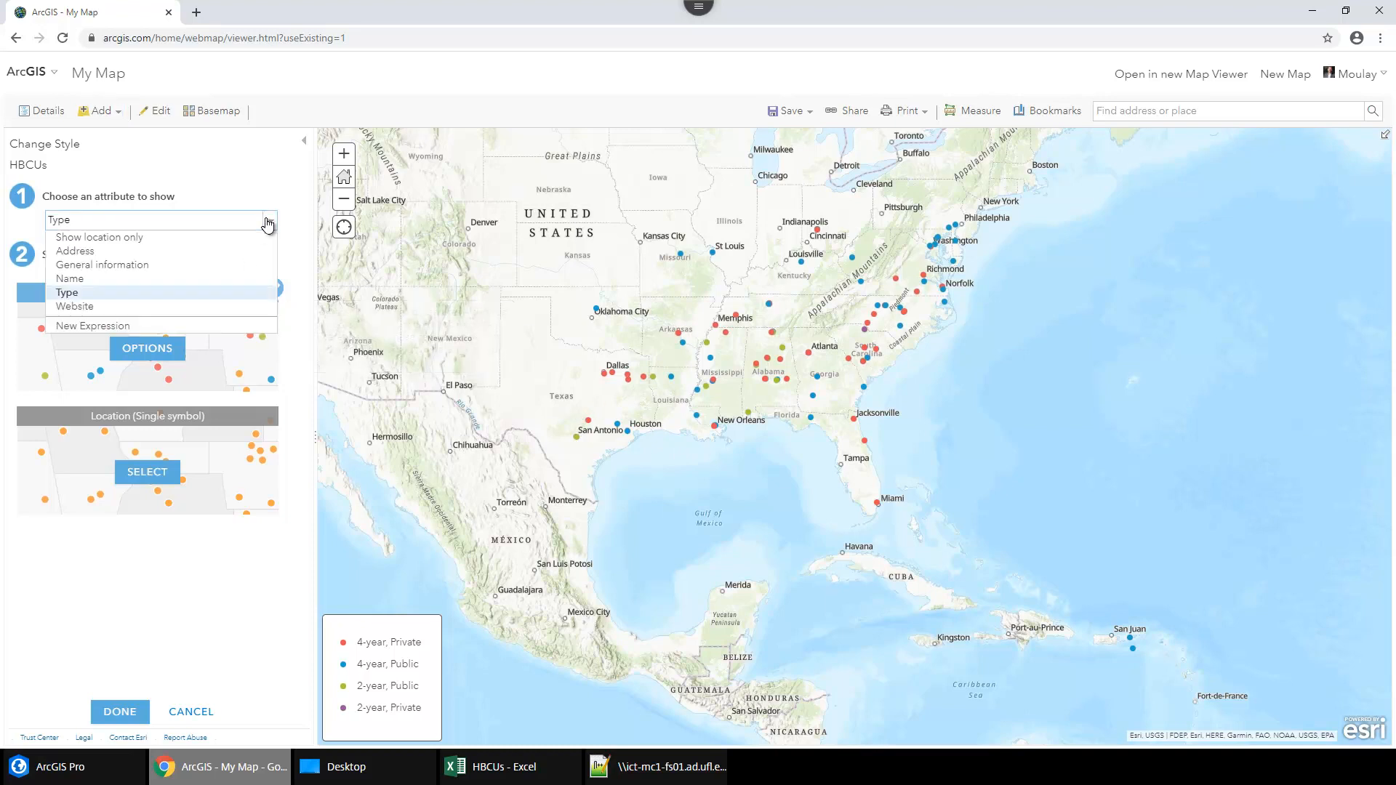
{"action": "left_click", "coordinate": [268, 222]}
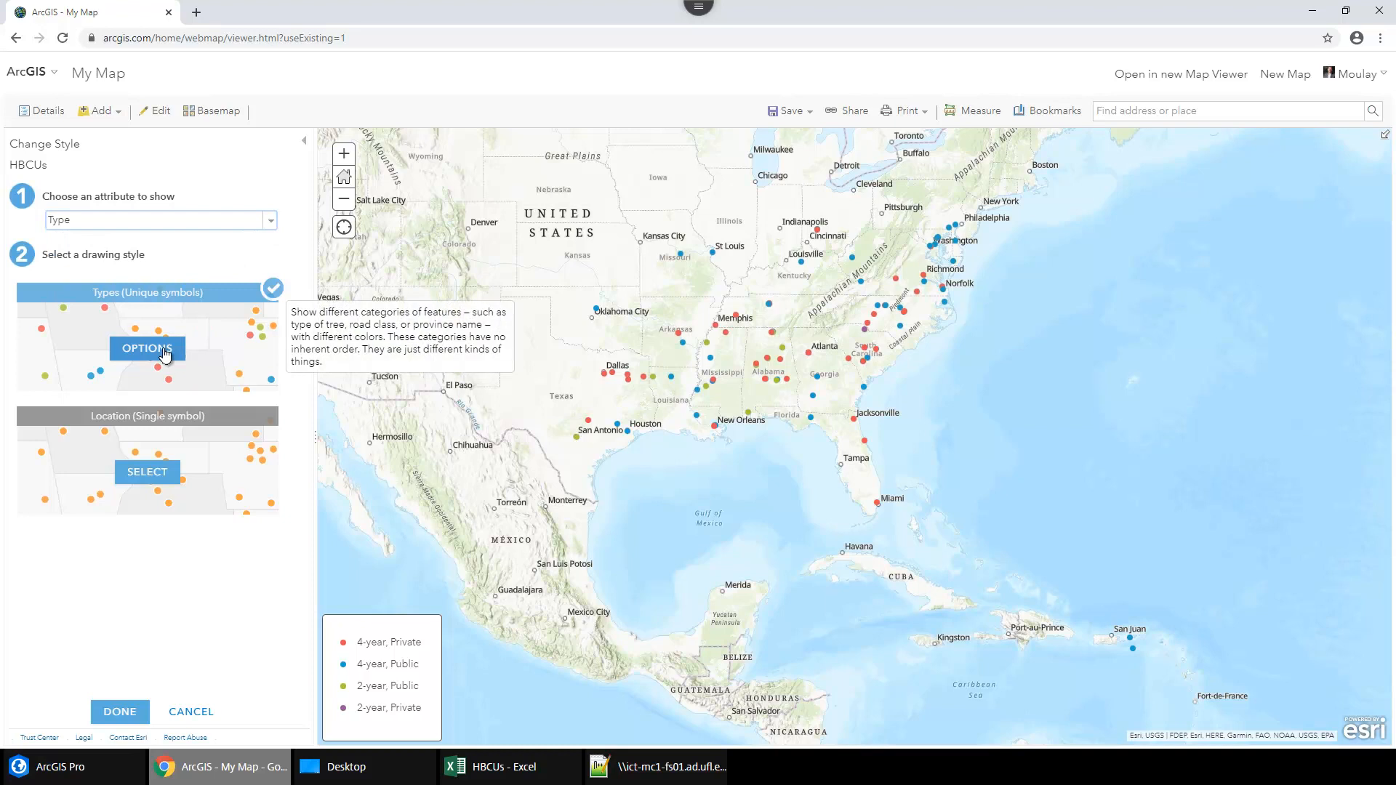
{"action": "left_click", "coordinate": [147, 349]}
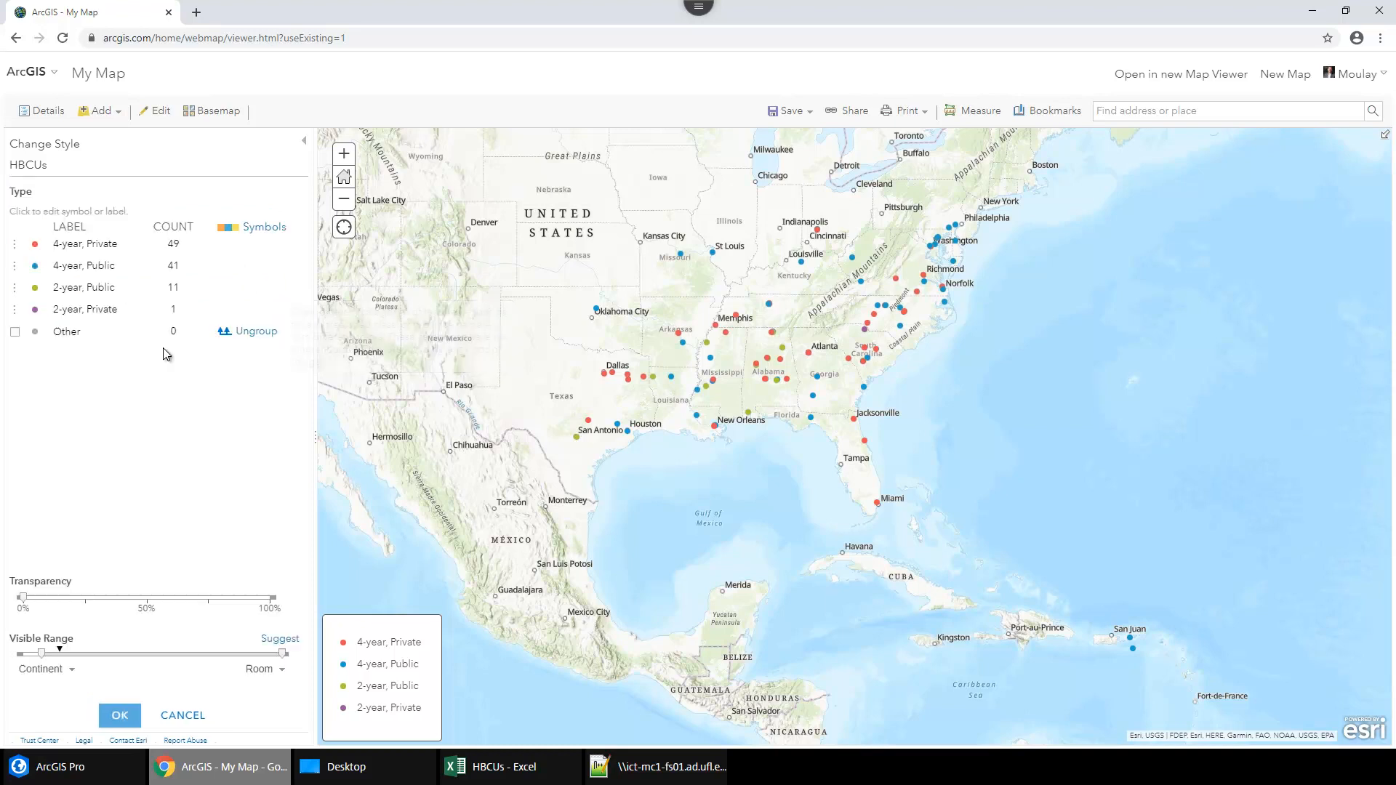
{"action": "left_click", "coordinate": [190, 716]}
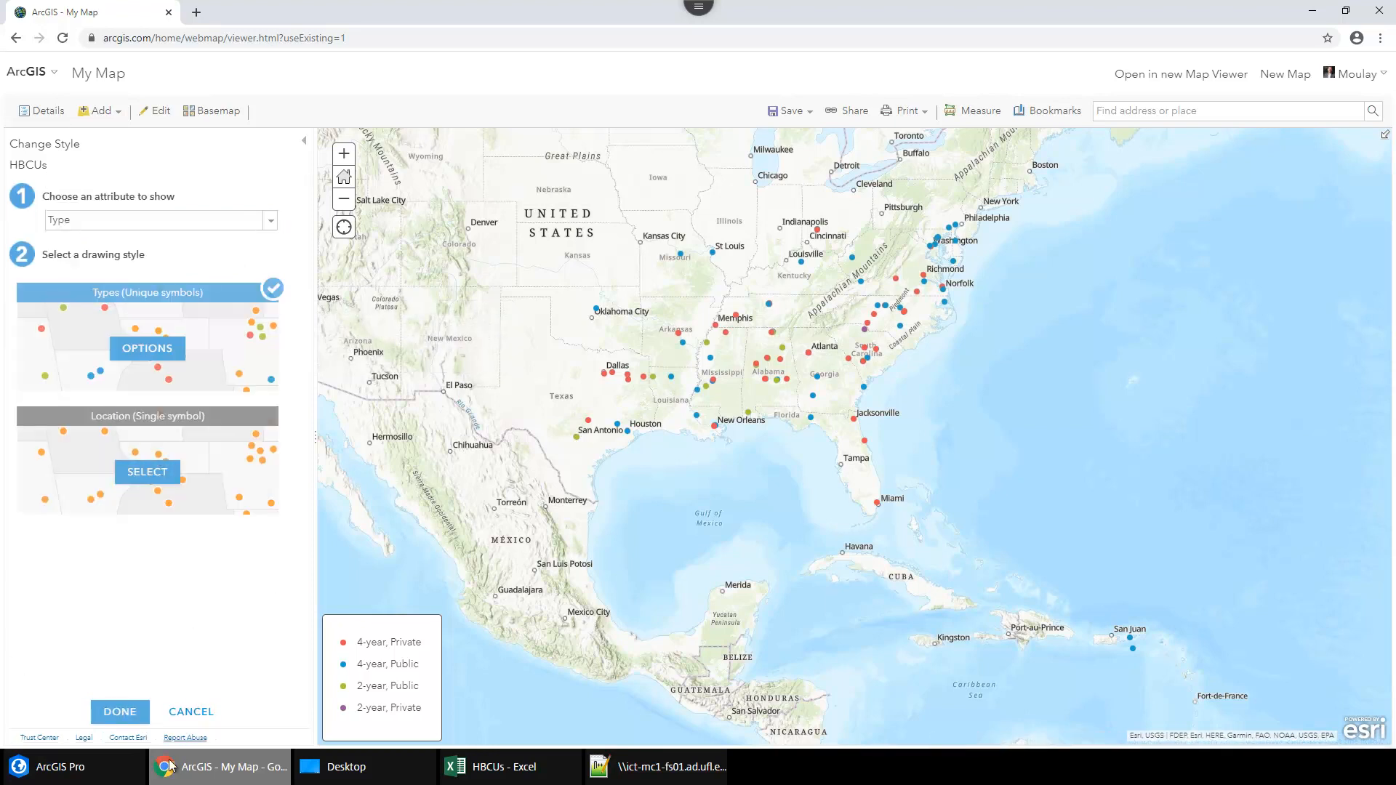
{"action": "left_click", "coordinate": [120, 712]}
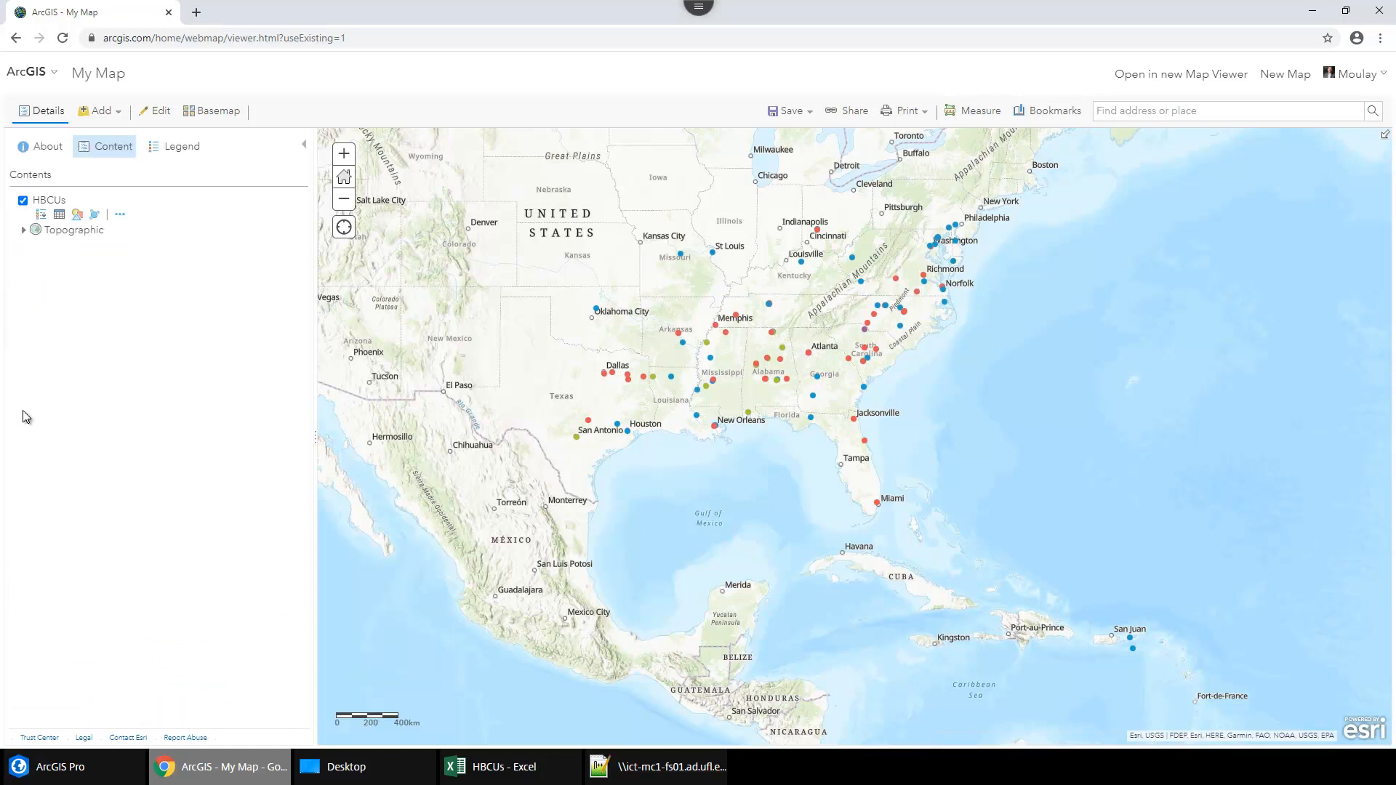
Restyle the HBCUs layer to show location only, drawn as a heat map.
{"action": "left_click", "coordinate": [78, 217]}
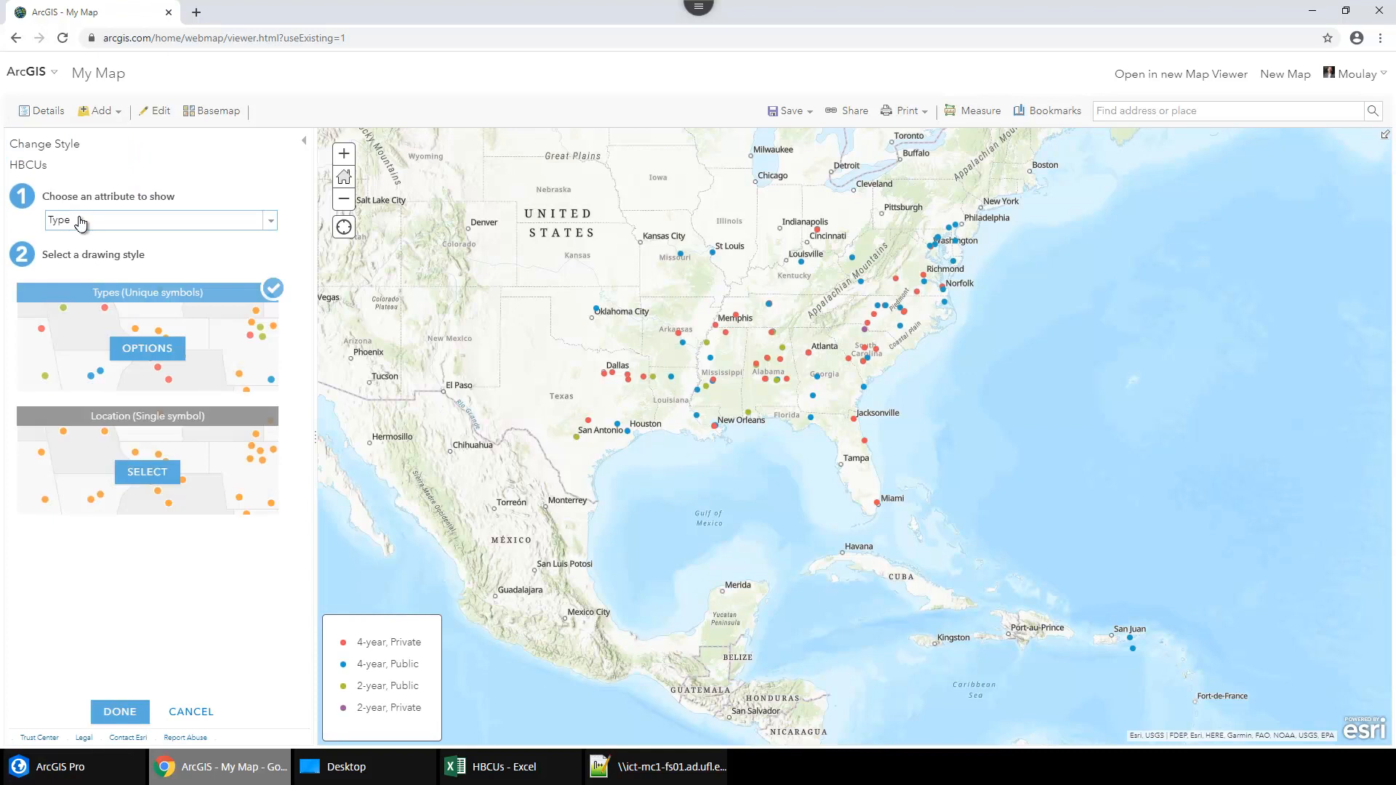
{"action": "left_click", "coordinate": [146, 224]}
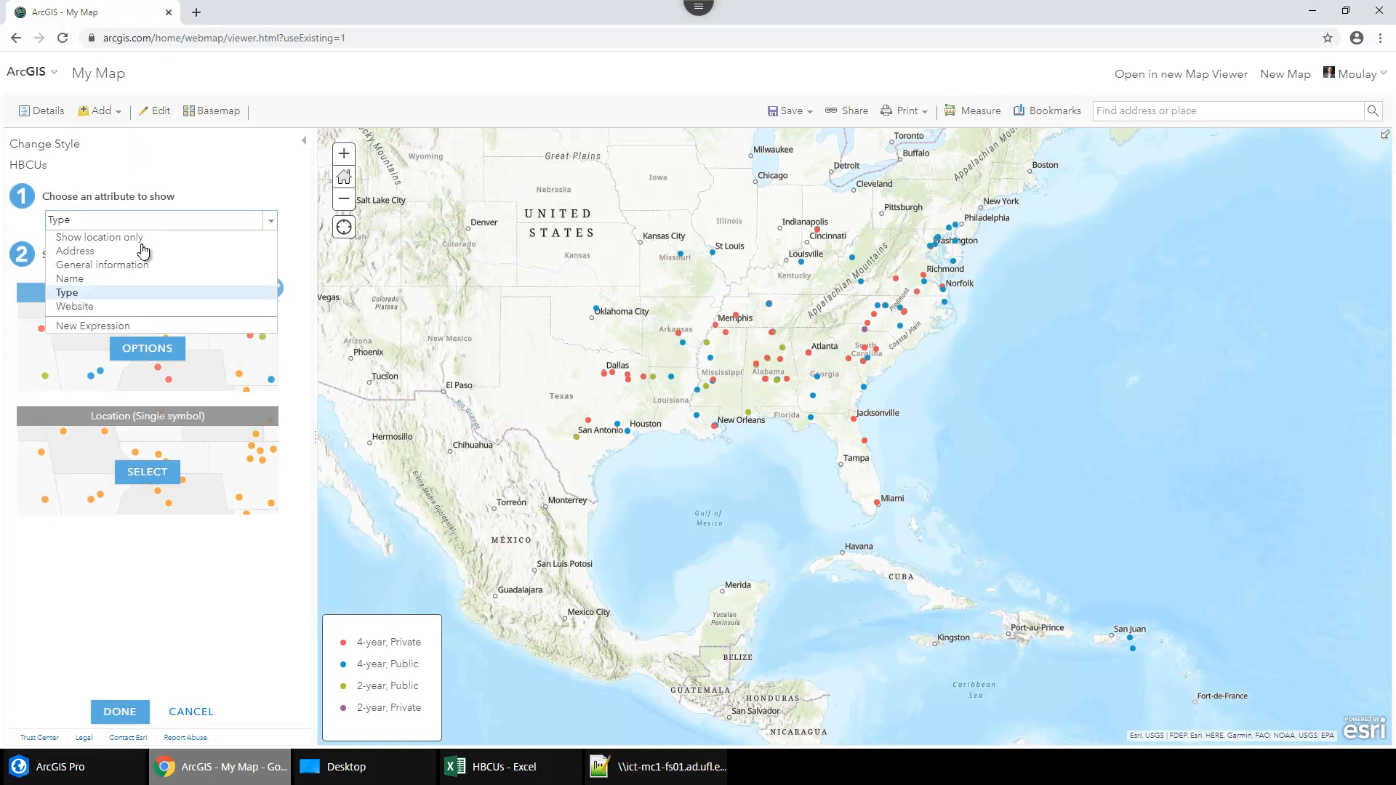
{"action": "left_click", "coordinate": [129, 238]}
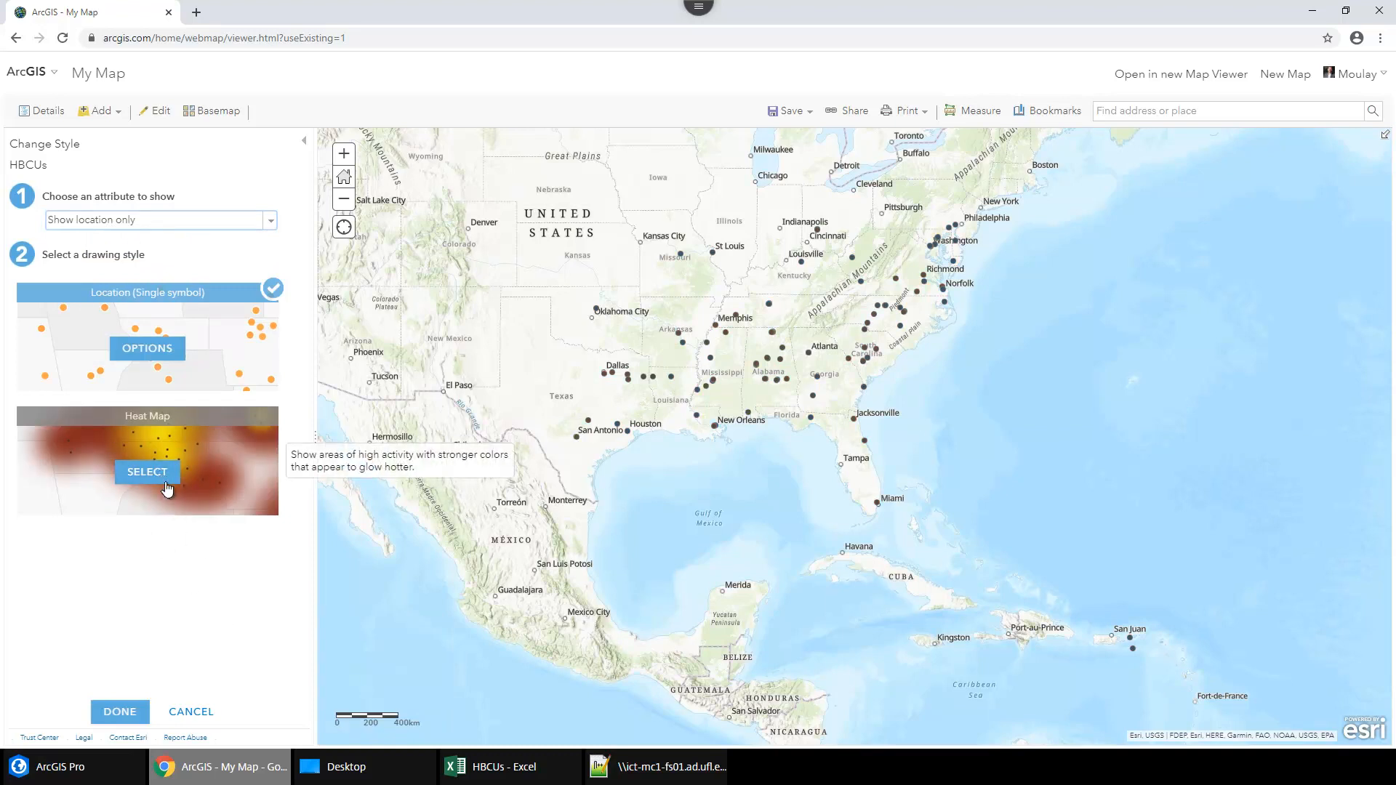
{"action": "left_click", "coordinate": [149, 473]}
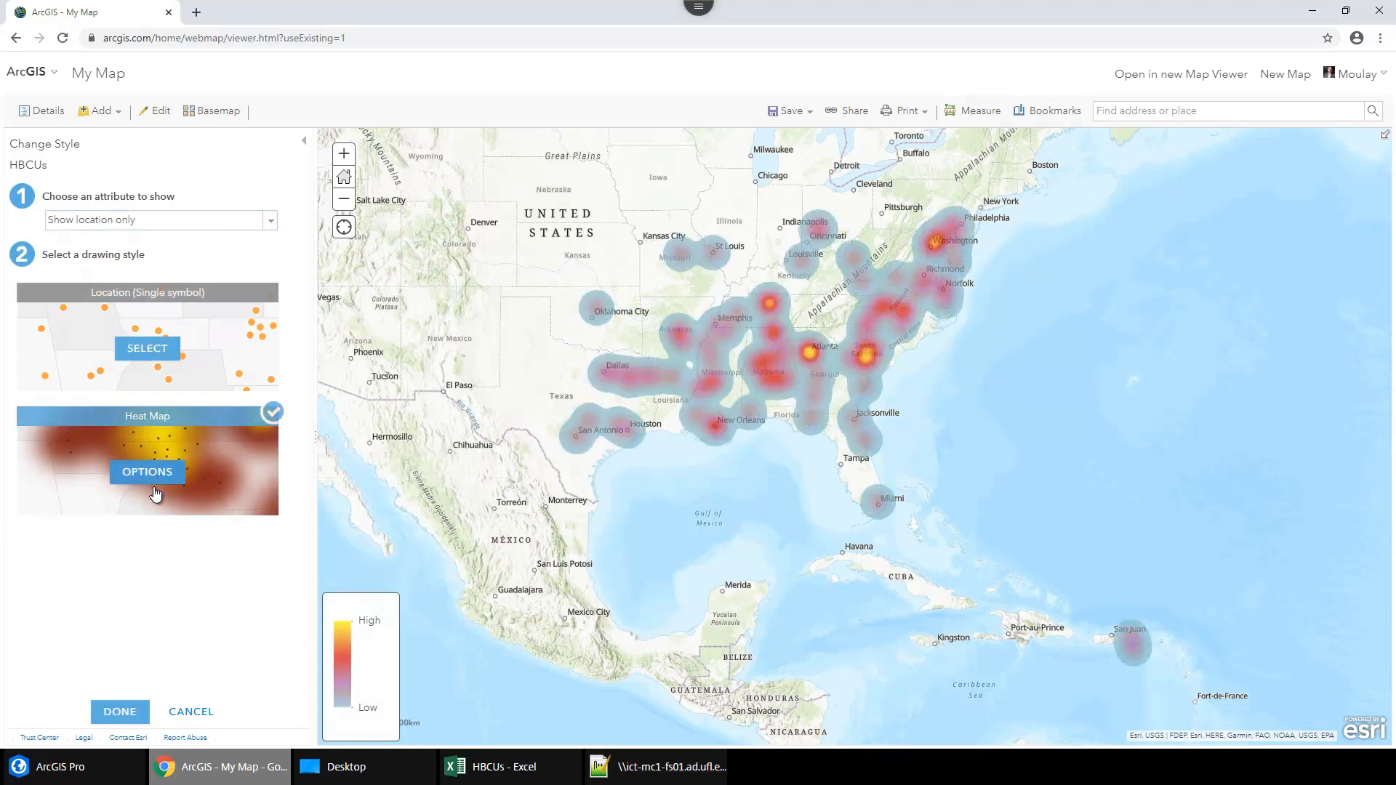
Try a larger area of influence for the heat map, compare it at several map scales, and discard the option changes.
{"action": "left_click", "coordinate": [162, 473]}
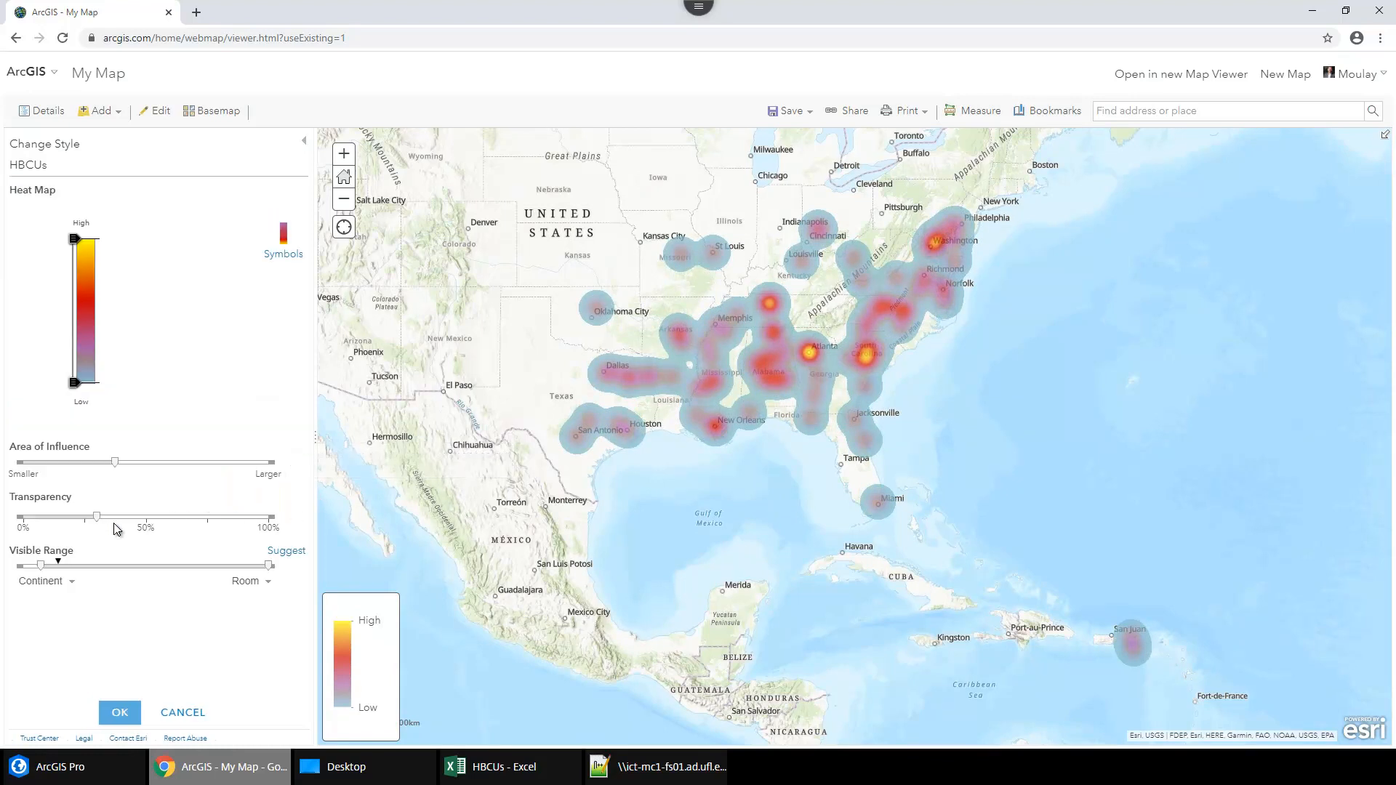
{"action": "left_click_drag", "start_coordinate": [118, 468], "coordinate": [157, 466]}
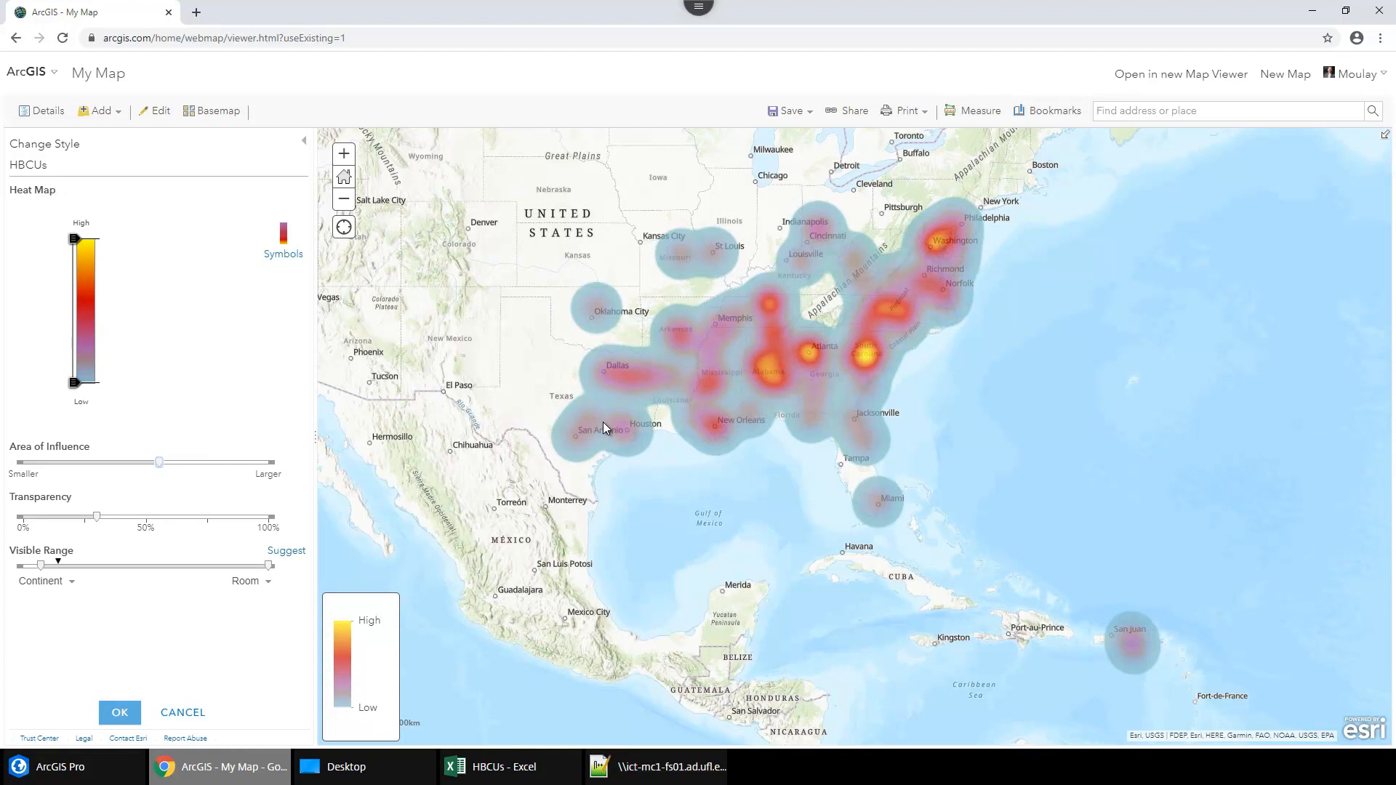
{"action": "scroll", "coordinate": [753, 488], "scroll_direction": "up", "scroll_amount": 1}
{"action": "scroll", "coordinate": [754, 489], "scroll_direction": "down", "scroll_amount": 1}
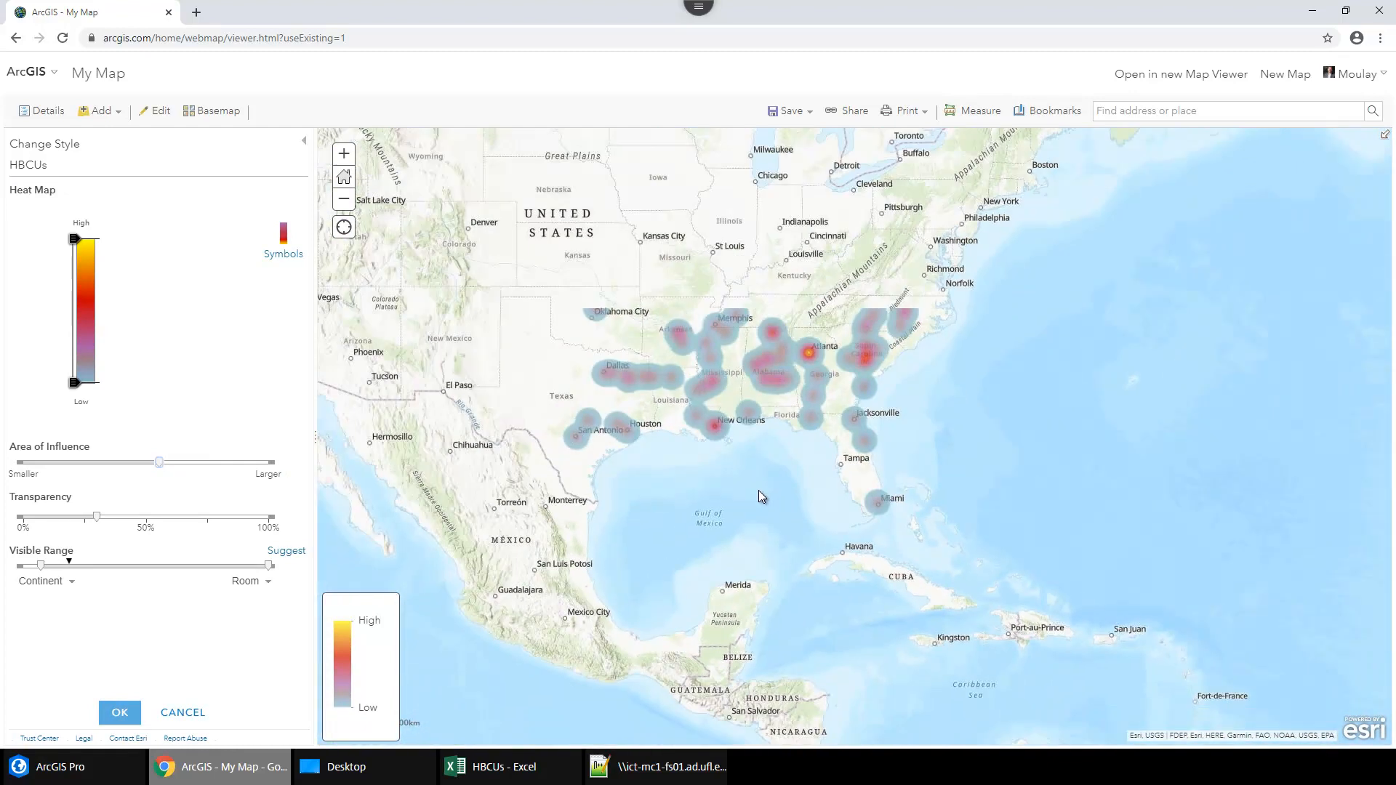
{"action": "scroll", "coordinate": [758, 491], "scroll_direction": "down", "scroll_amount": 2}
{"action": "scroll", "coordinate": [757, 491], "scroll_direction": "up", "scroll_amount": 1}
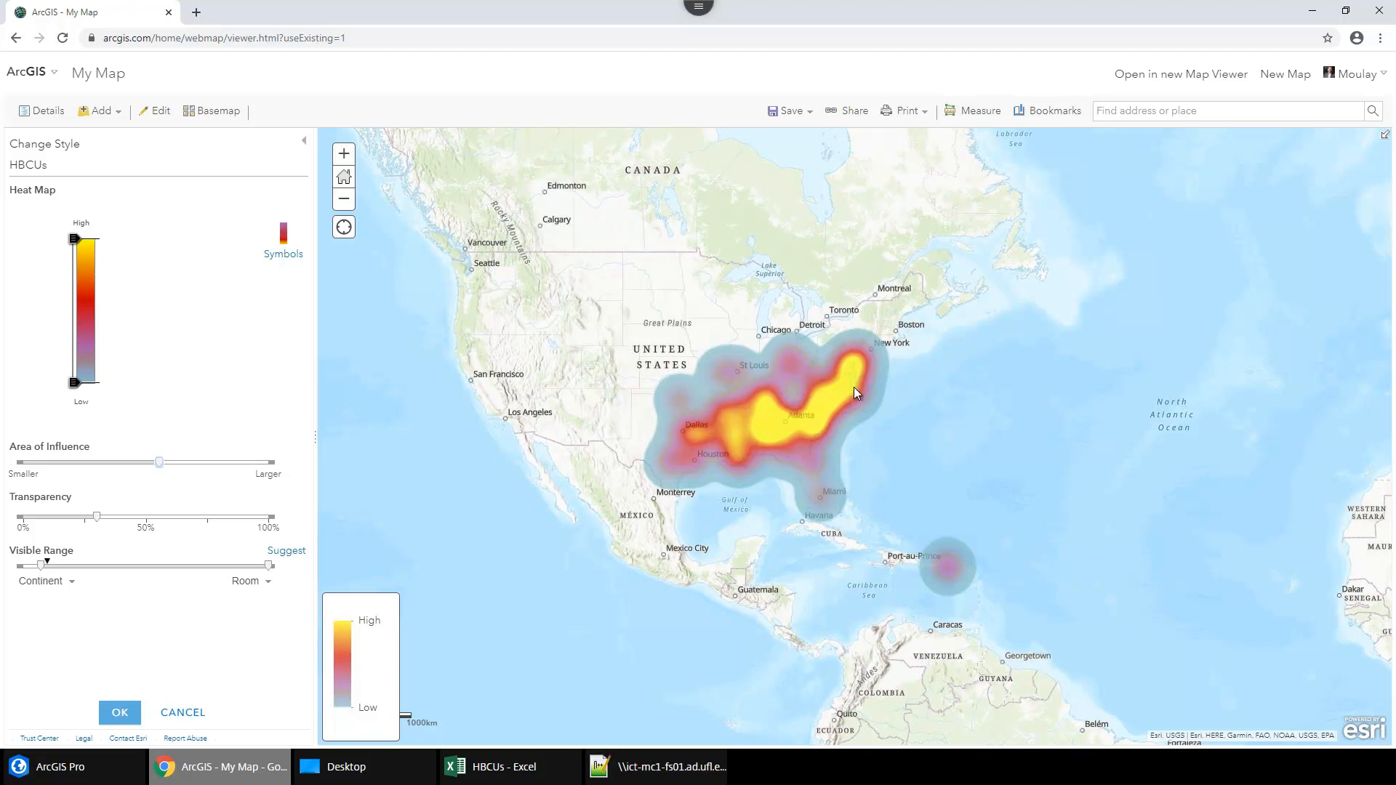
{"action": "scroll", "coordinate": [845, 389], "scroll_direction": "up", "scroll_amount": 1}
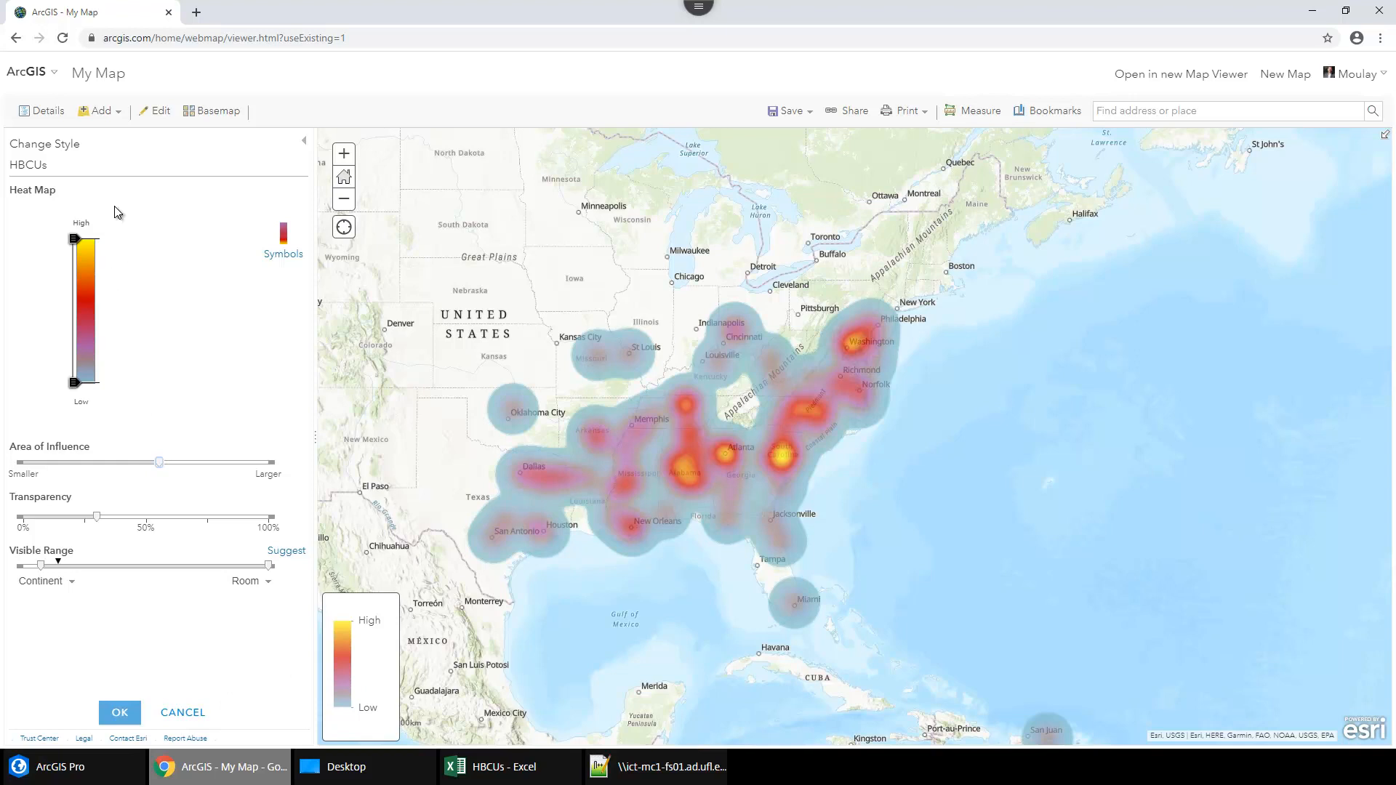
{"action": "left_click", "coordinate": [184, 713]}
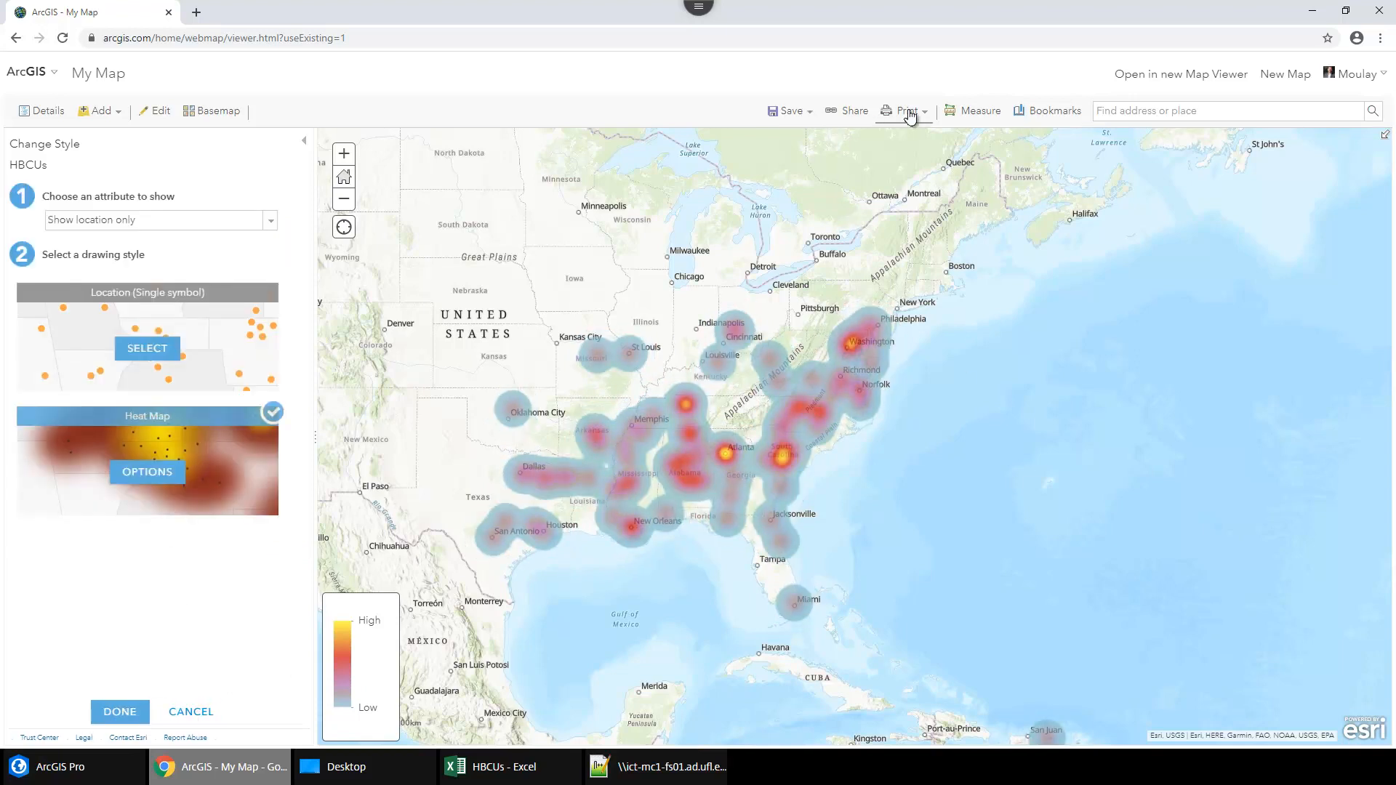
Preview the print version of the heat map with its legend, and cancel the layer's style change.
{"action": "left_click_drag", "start_coordinate": [675, 304], "coordinate": [793, 281]}
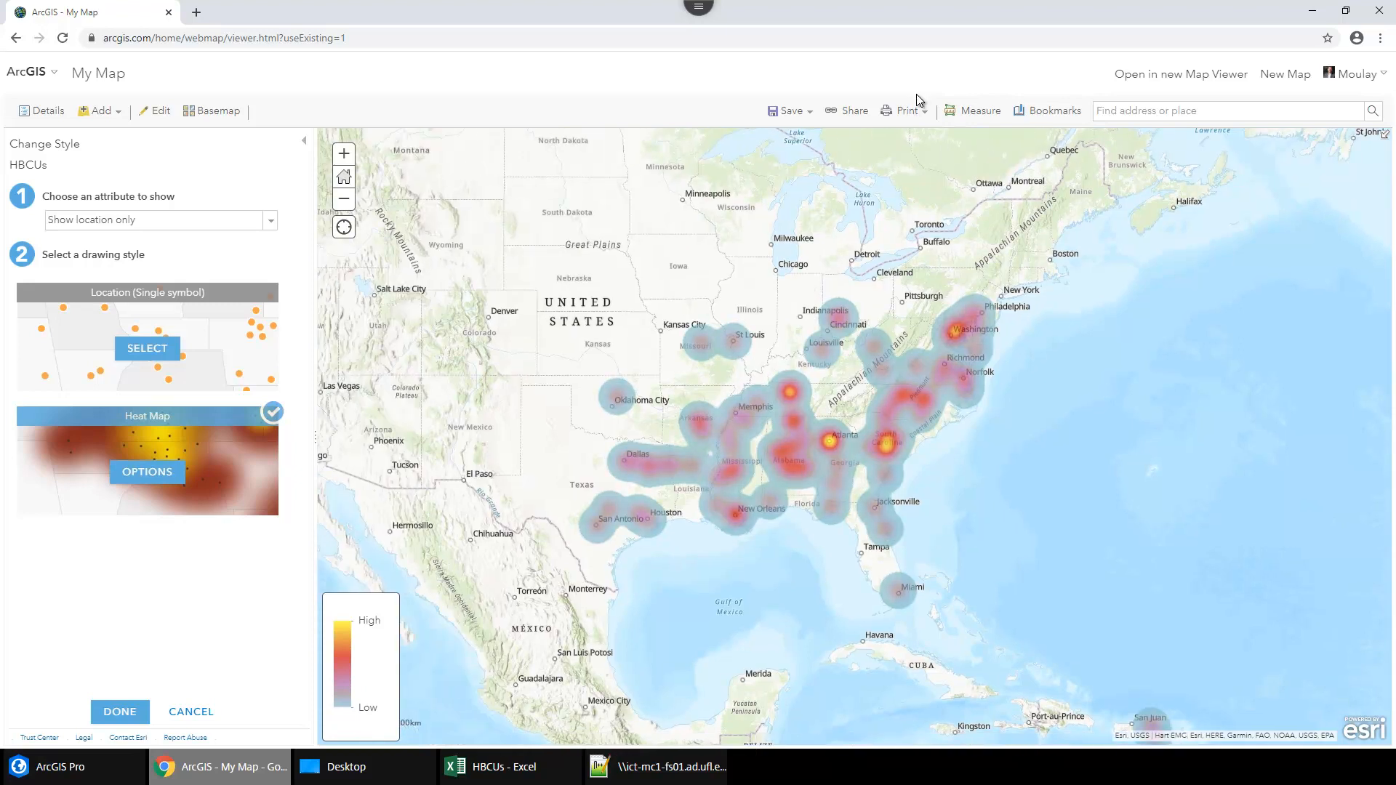
{"action": "left_click", "coordinate": [913, 110]}
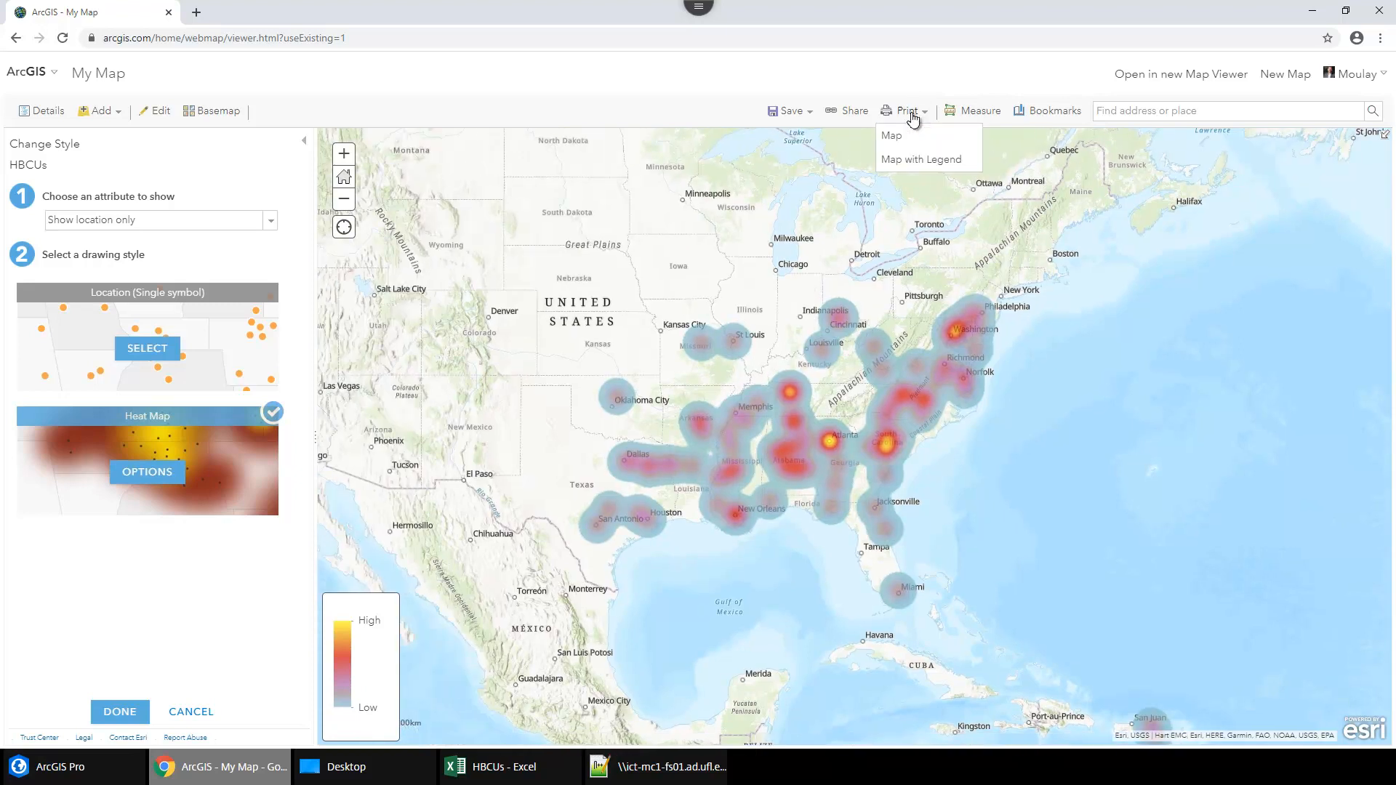
{"action": "left_click", "coordinate": [909, 160]}
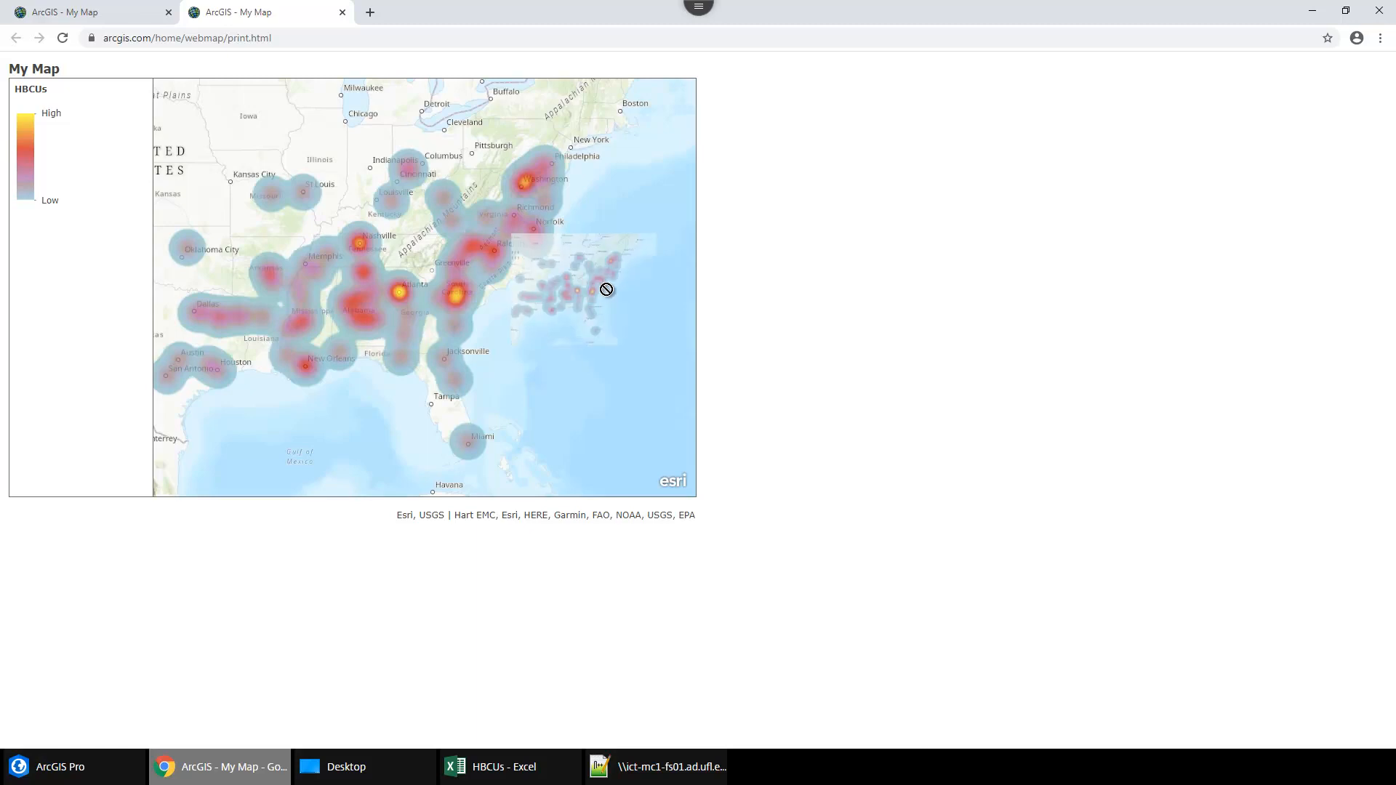
{"action": "left_click", "coordinate": [341, 13]}
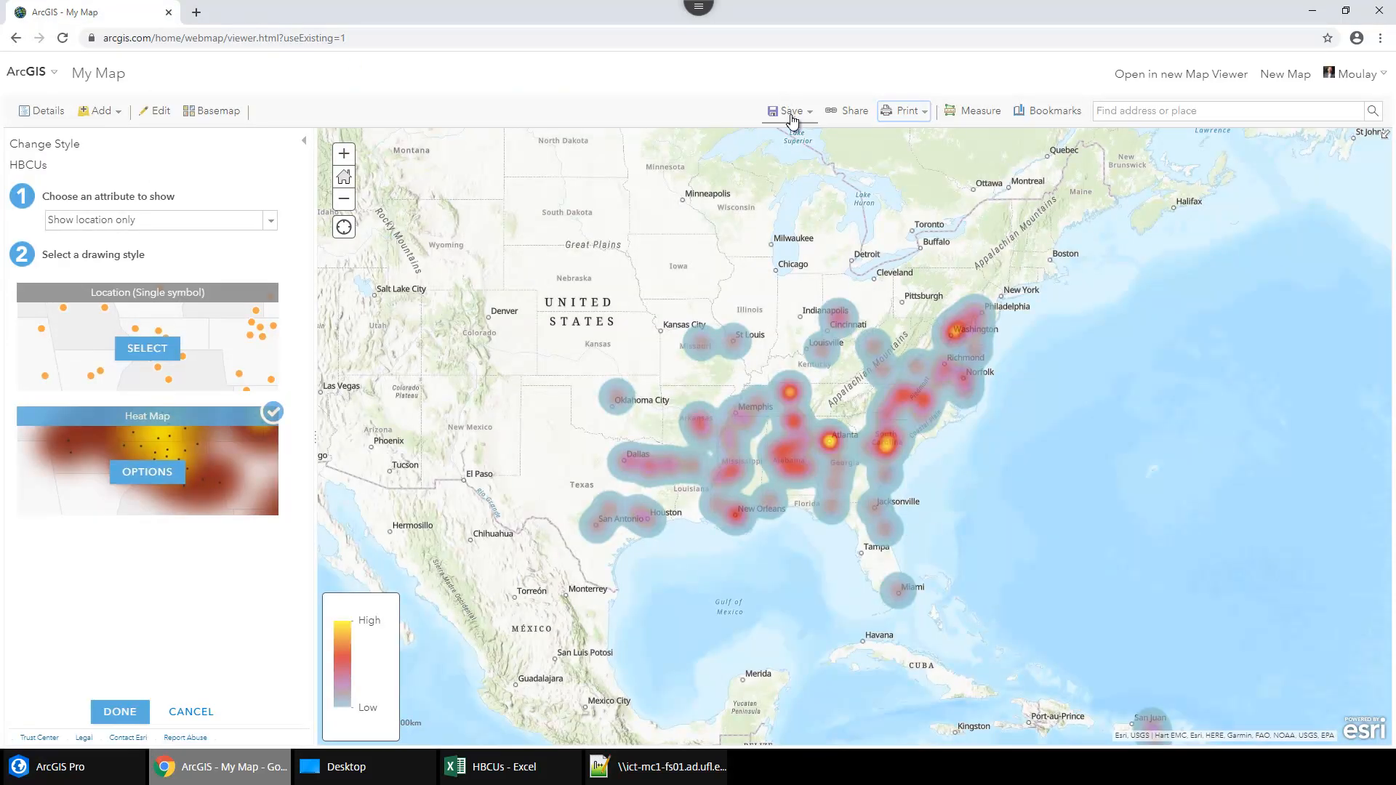
{"action": "left_click", "coordinate": [197, 714]}
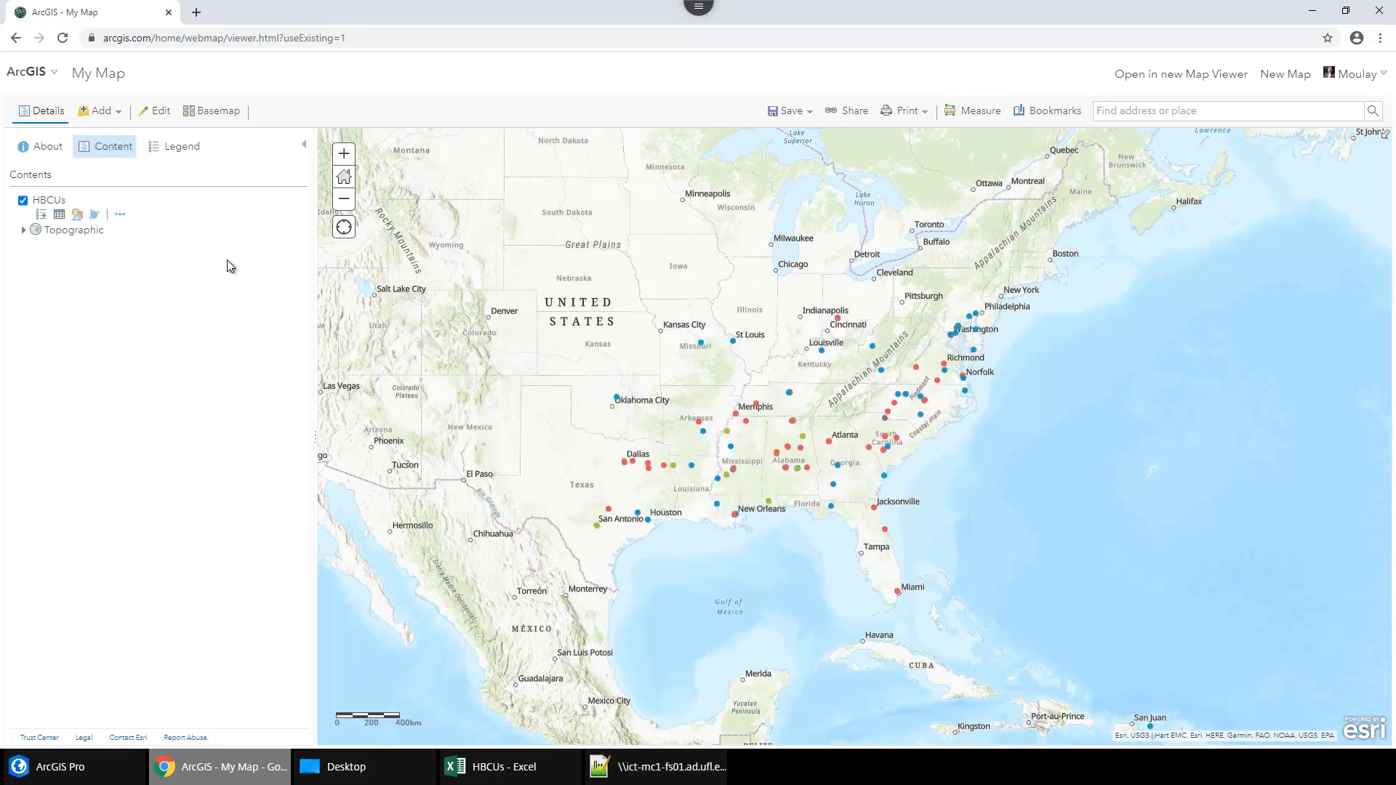
Save the map with the title HBCUs and the tag GIS.
{"action": "left_click", "coordinate": [804, 114]}
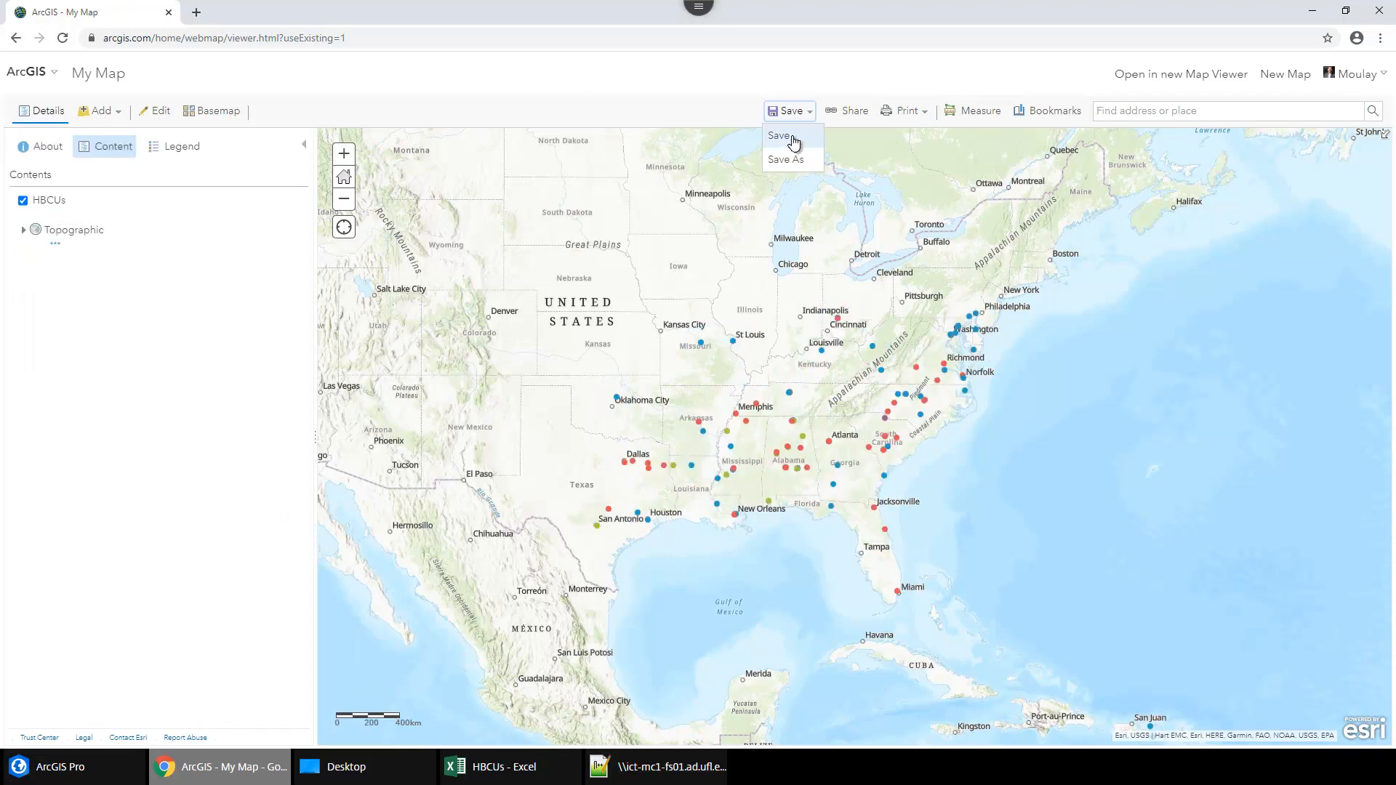
{"action": "left_click", "coordinate": [792, 138]}
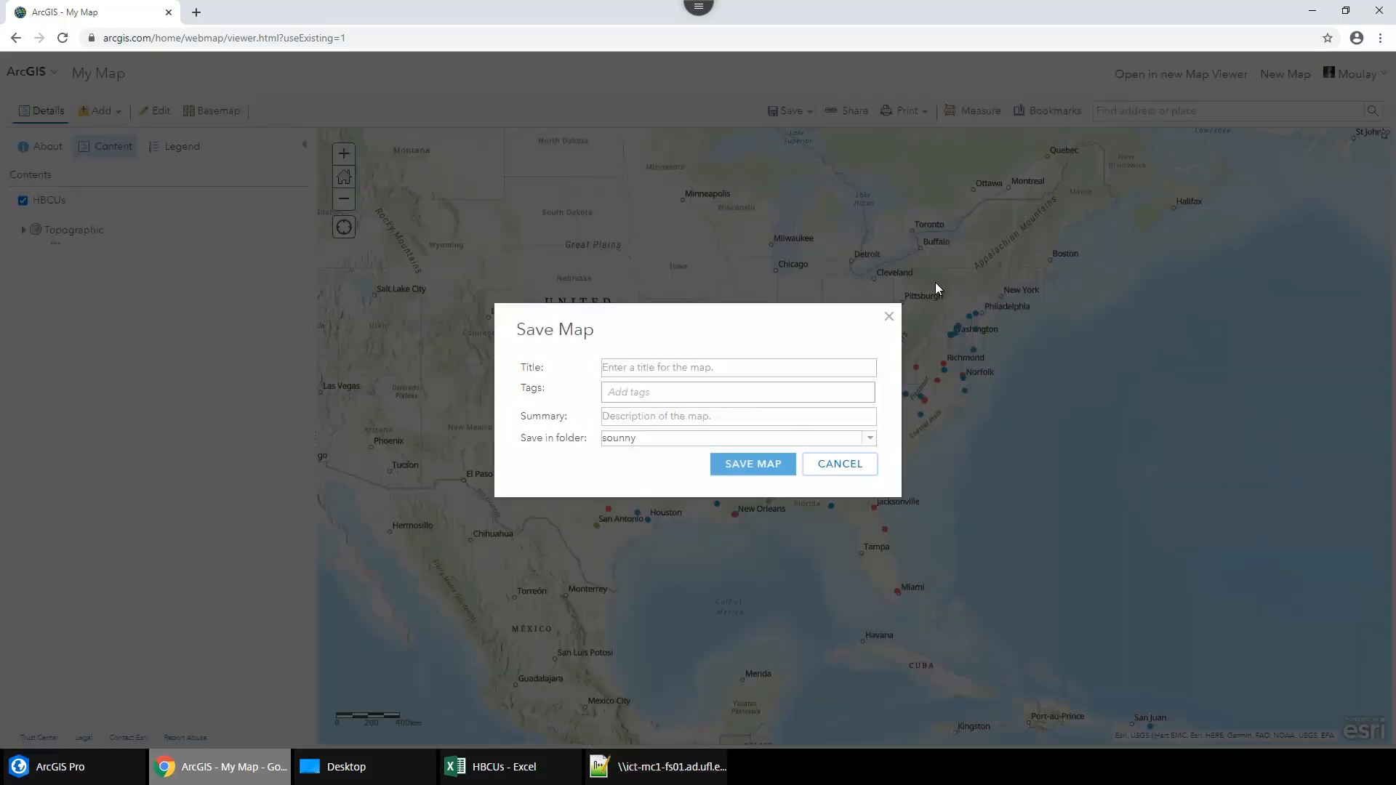
{"action": "left_click", "coordinate": [678, 366]}
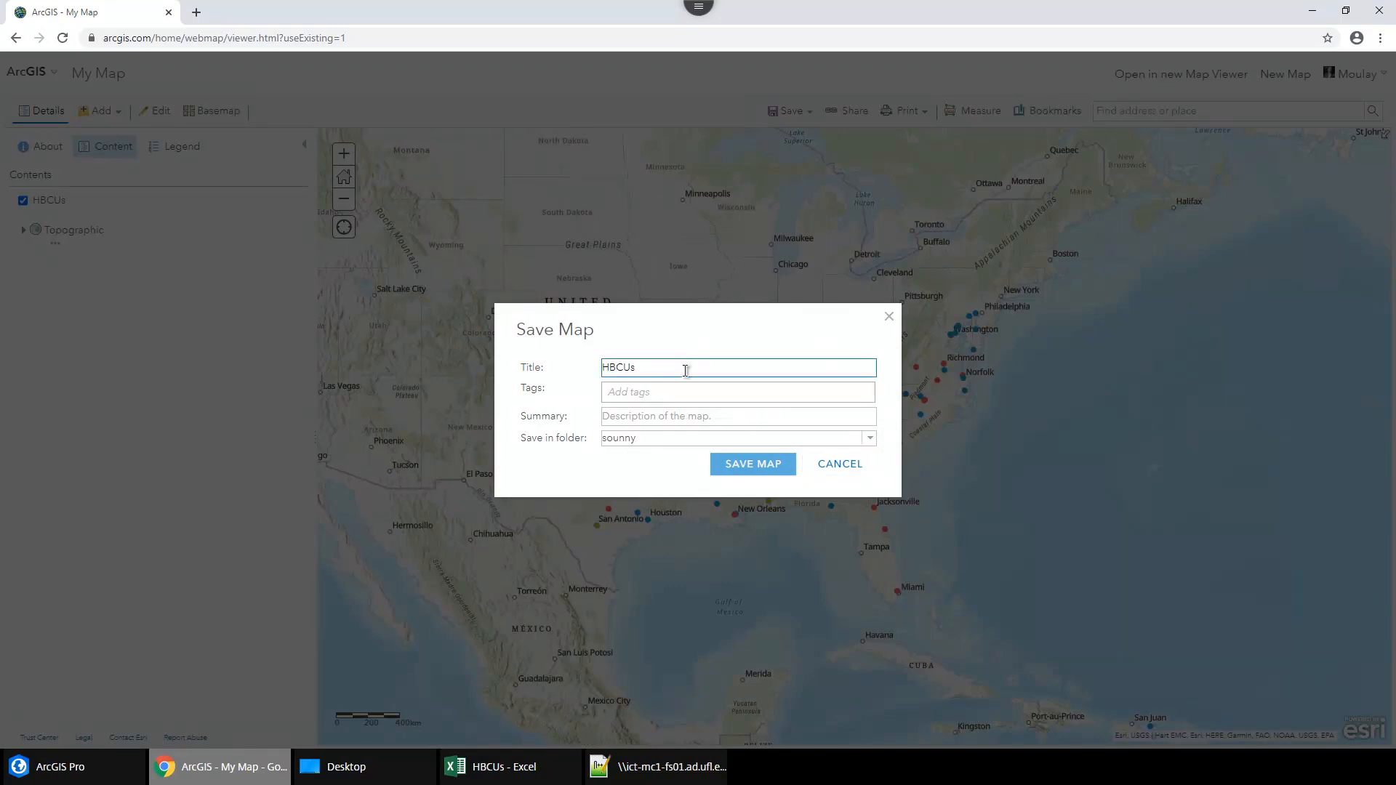
{"action": "left_click", "coordinate": [689, 392]}
{"action": "type", "text": "GIS"}
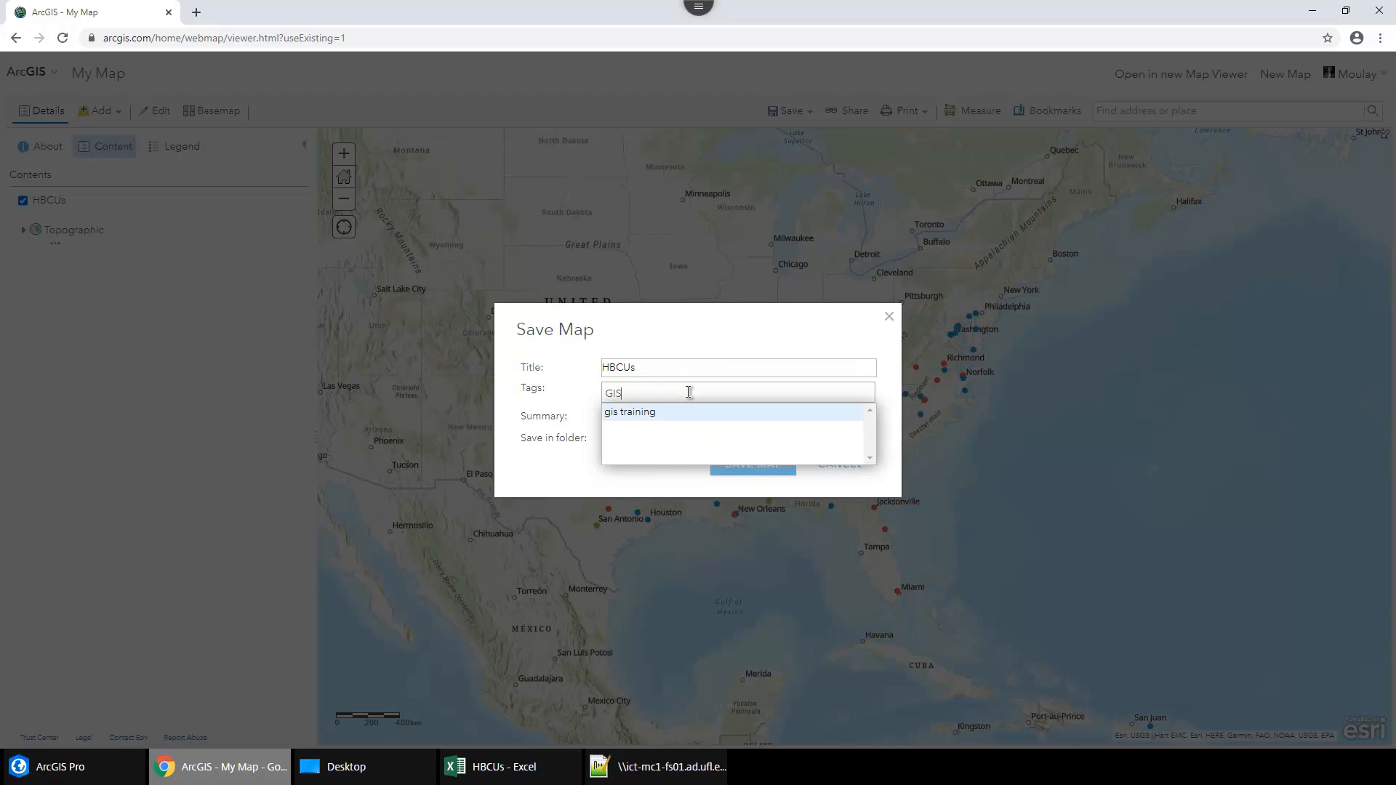
{"action": "key", "text": "Return"}
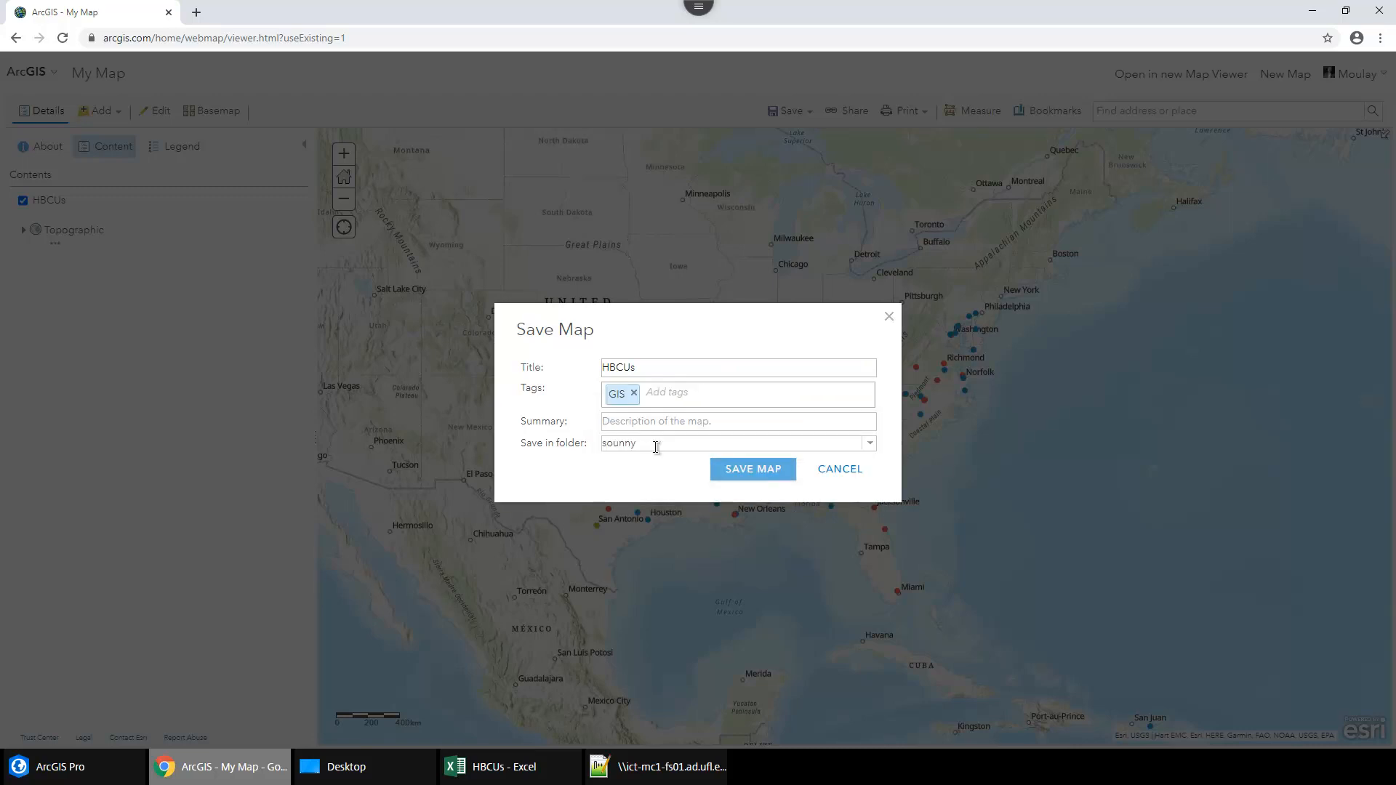
{"action": "left_click", "coordinate": [757, 469]}
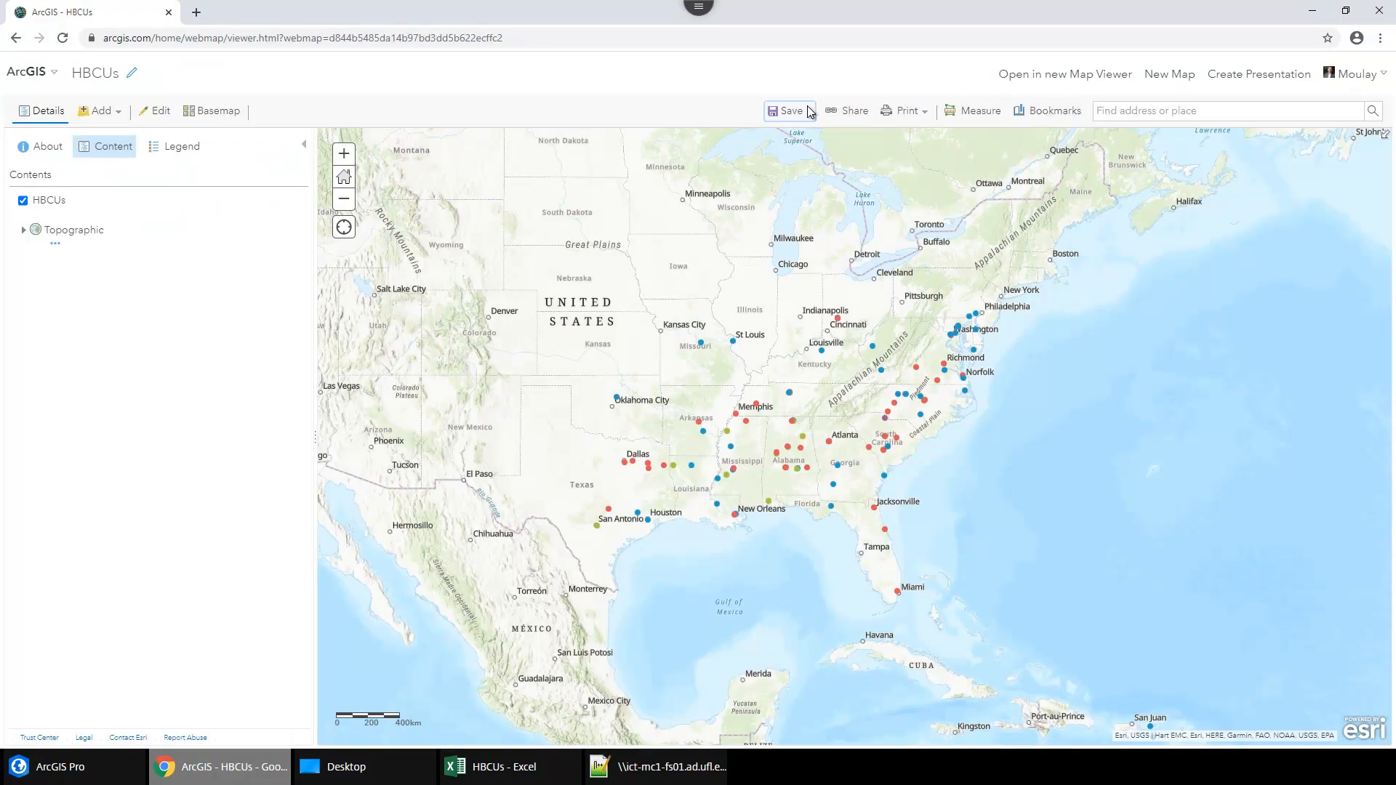
Try to save the HBCUs layer as an item titled HBCUs with the tag GIS.
{"action": "mouse_move", "coordinate": [64, 213]}
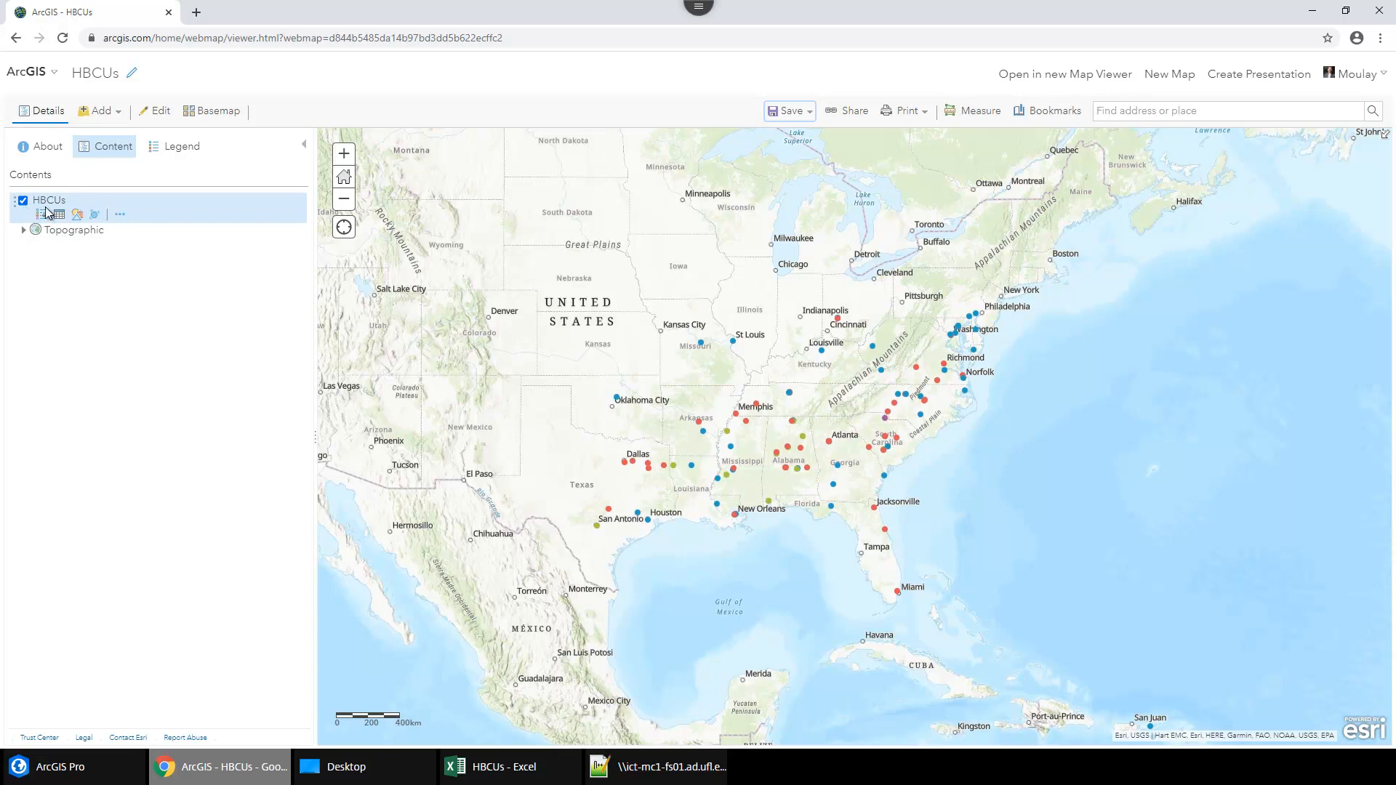
{"action": "left_click", "coordinate": [120, 215]}
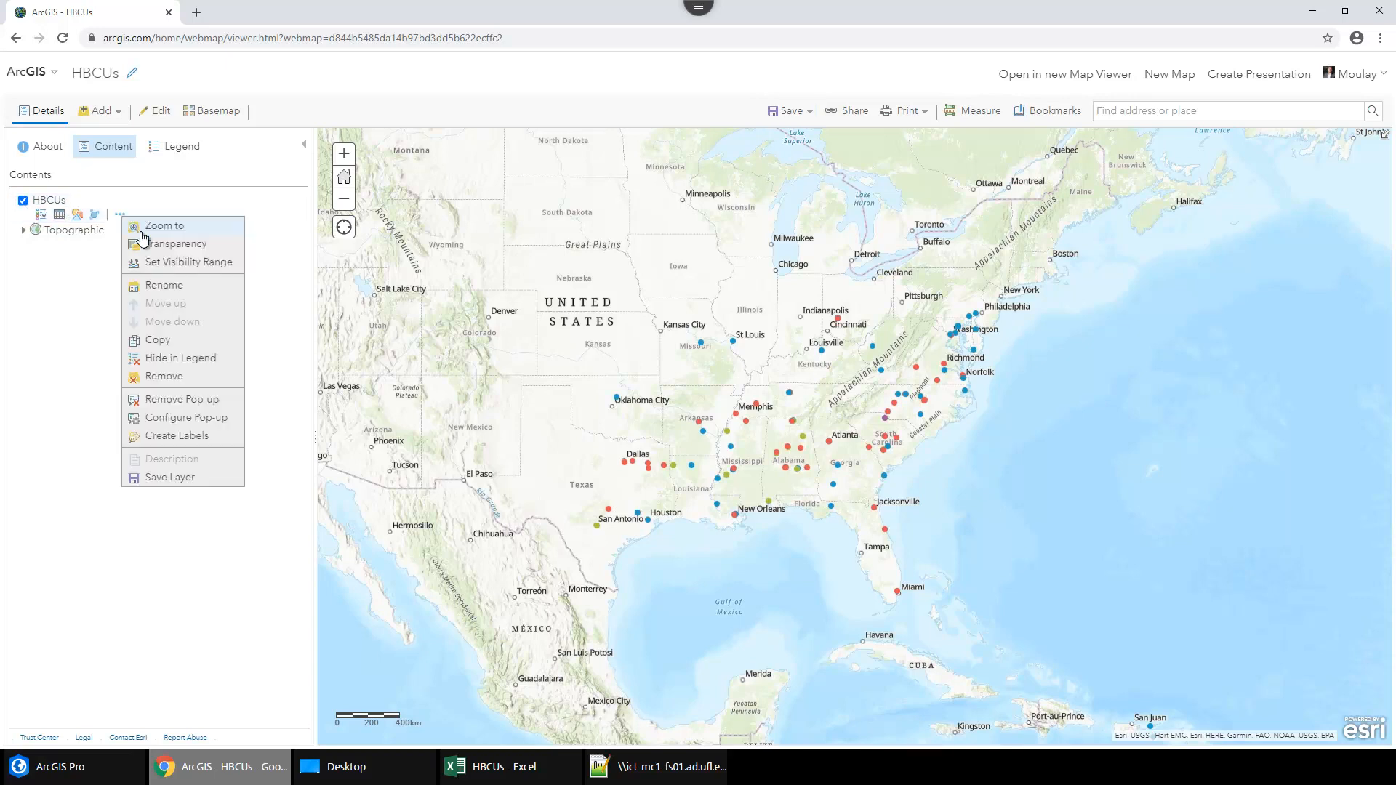
{"action": "left_click", "coordinate": [176, 478]}
{"action": "left_click", "coordinate": [661, 390]}
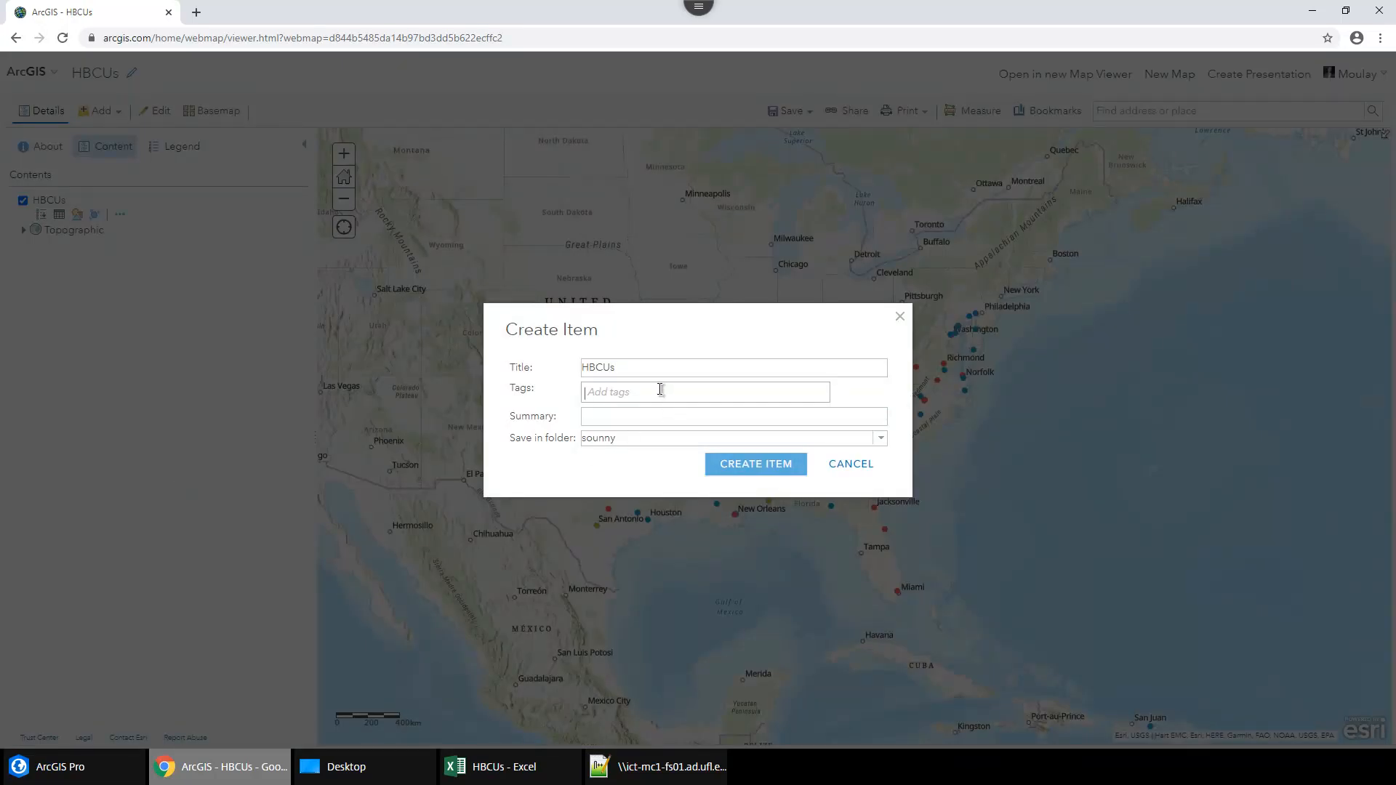
{"action": "type", "text": "GIS"}
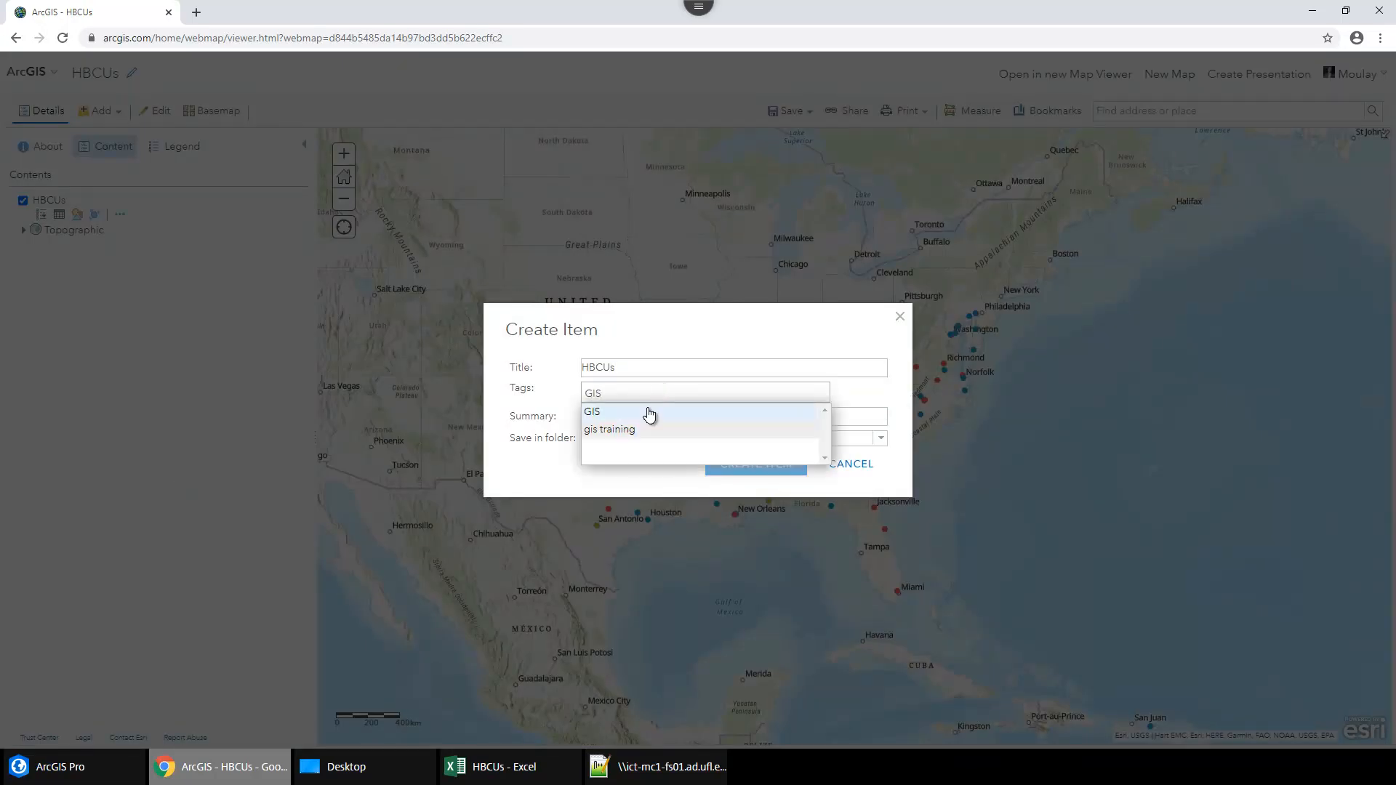
{"action": "left_click", "coordinate": [649, 412]}
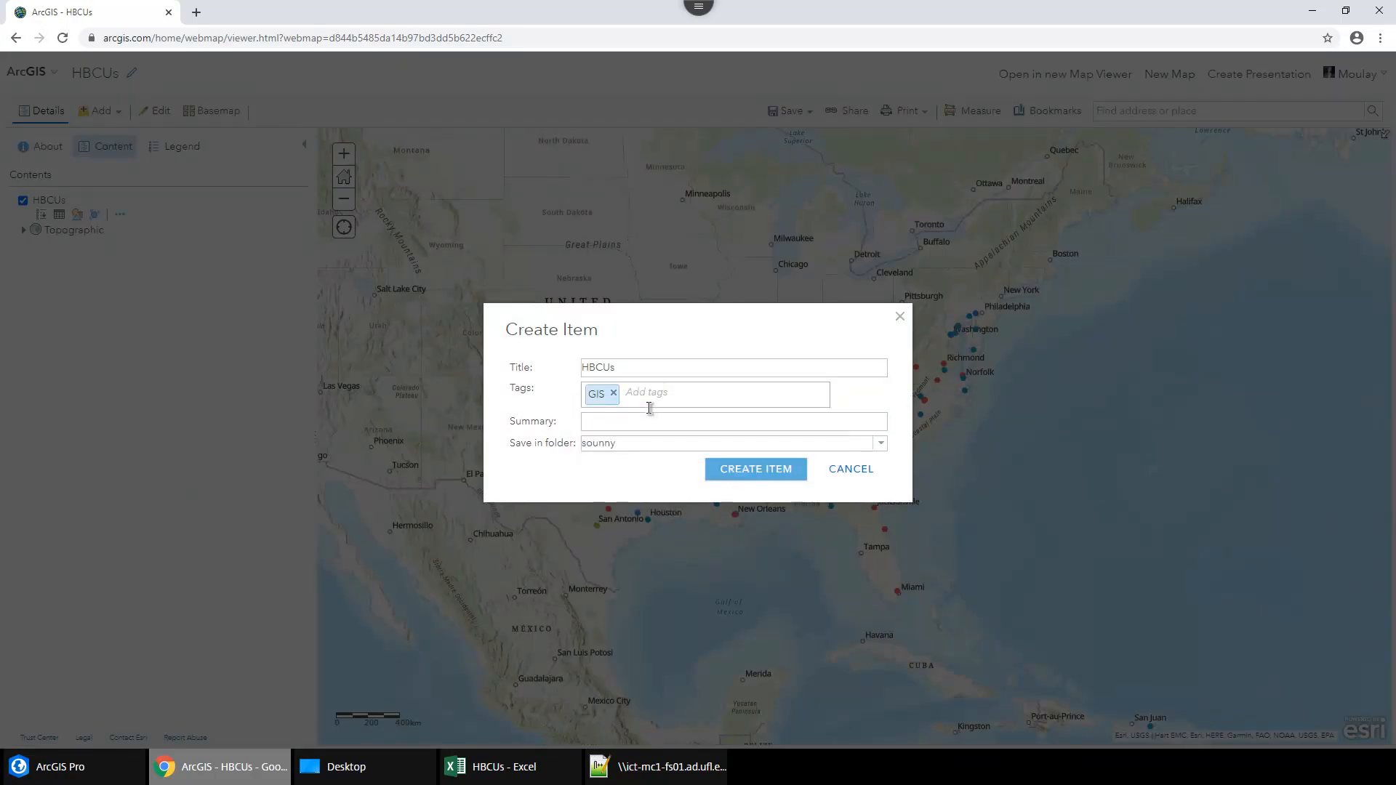
{"action": "left_click", "coordinate": [768, 474]}
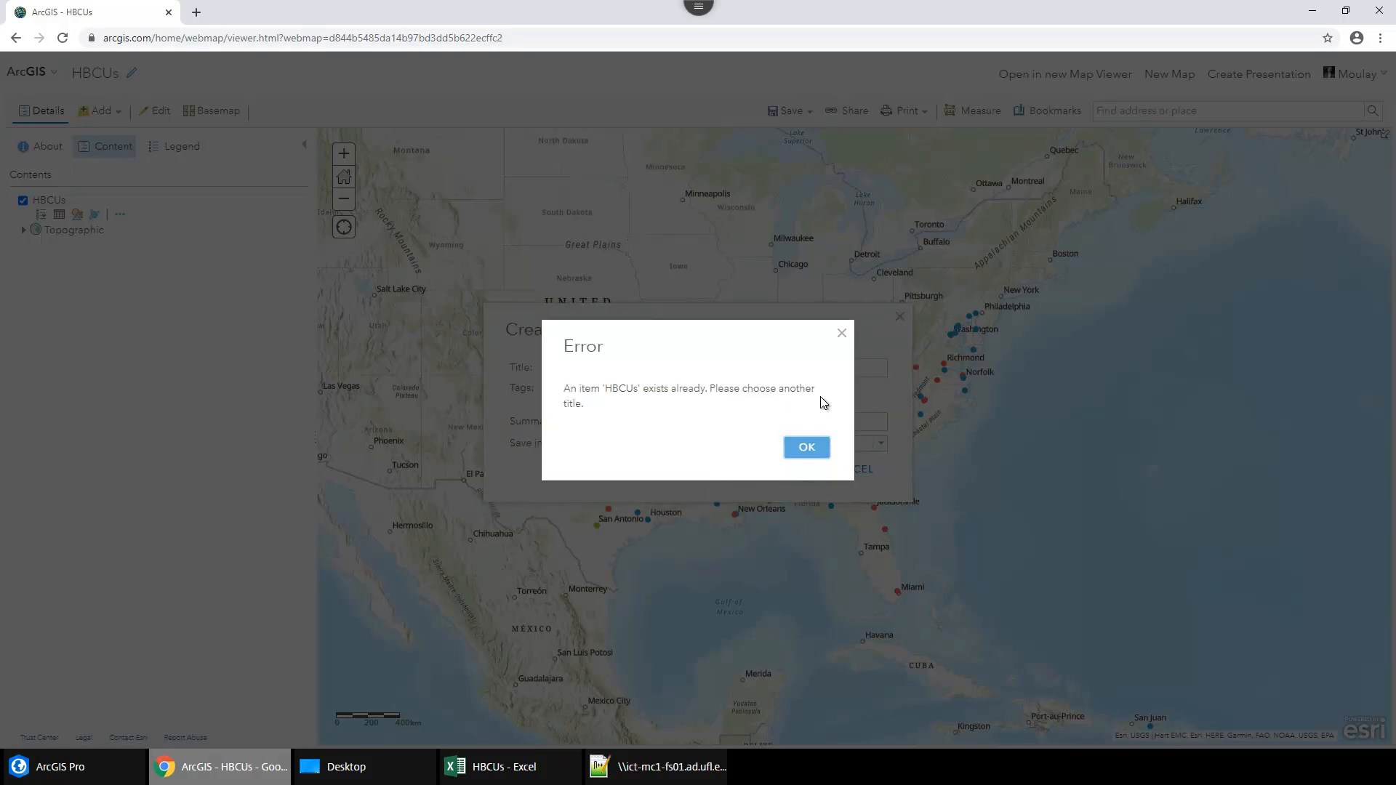
Give the layer item a different title and create it.
{"action": "left_click", "coordinate": [841, 334]}
{"action": "left_click", "coordinate": [611, 368]}
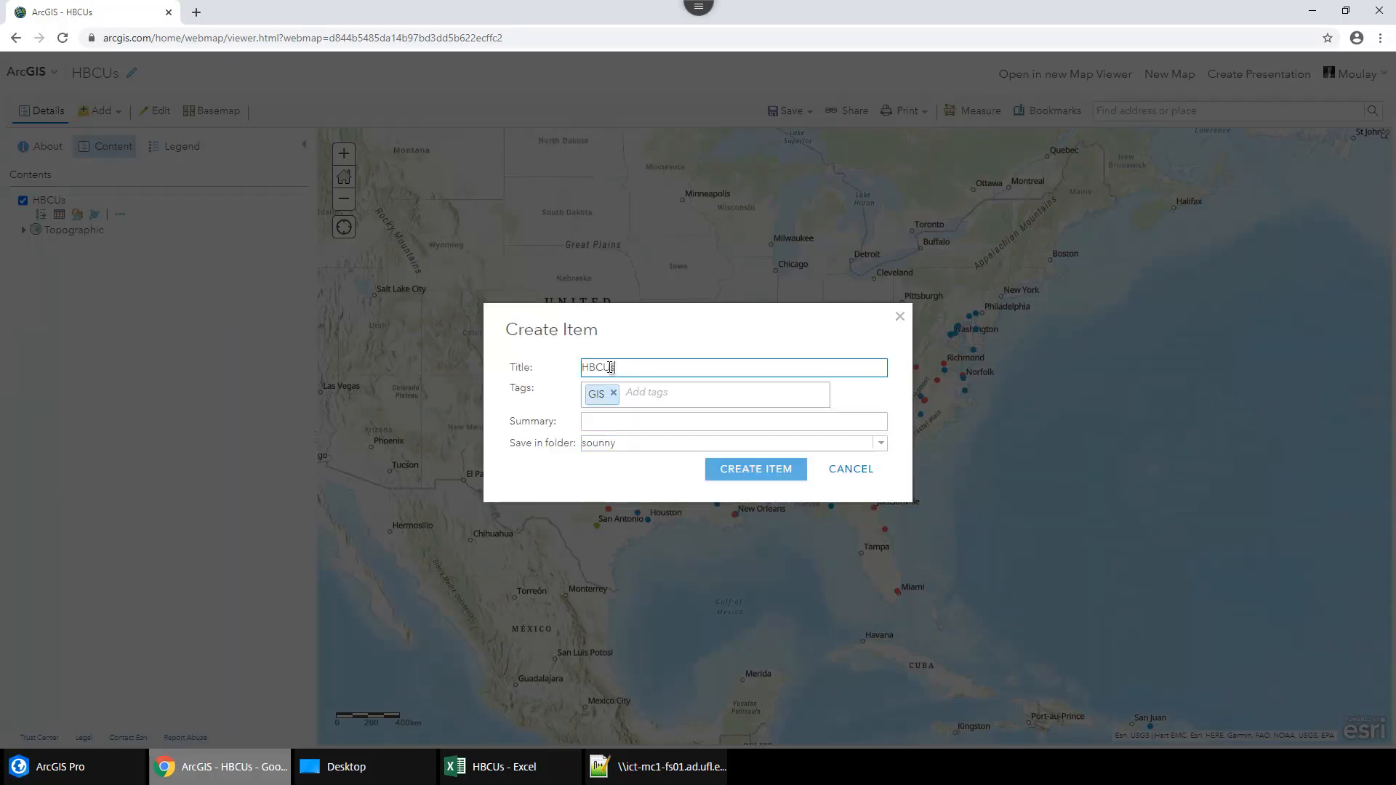
{"action": "left_click", "coordinate": [777, 471]}
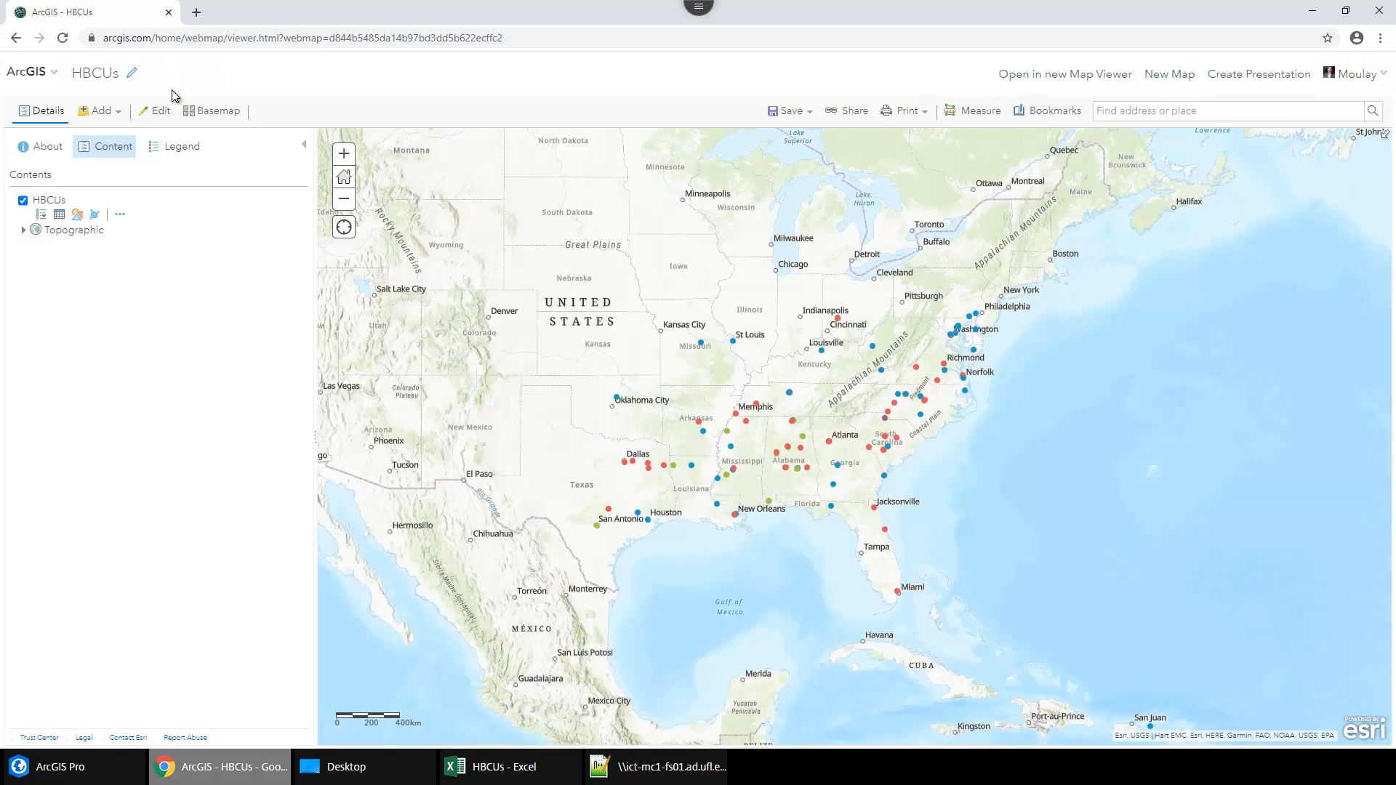
Go to the account's content list and check the HBCUs web map's options for opening in ArcGIS Desktop.
{"action": "left_click", "coordinate": [26, 72]}
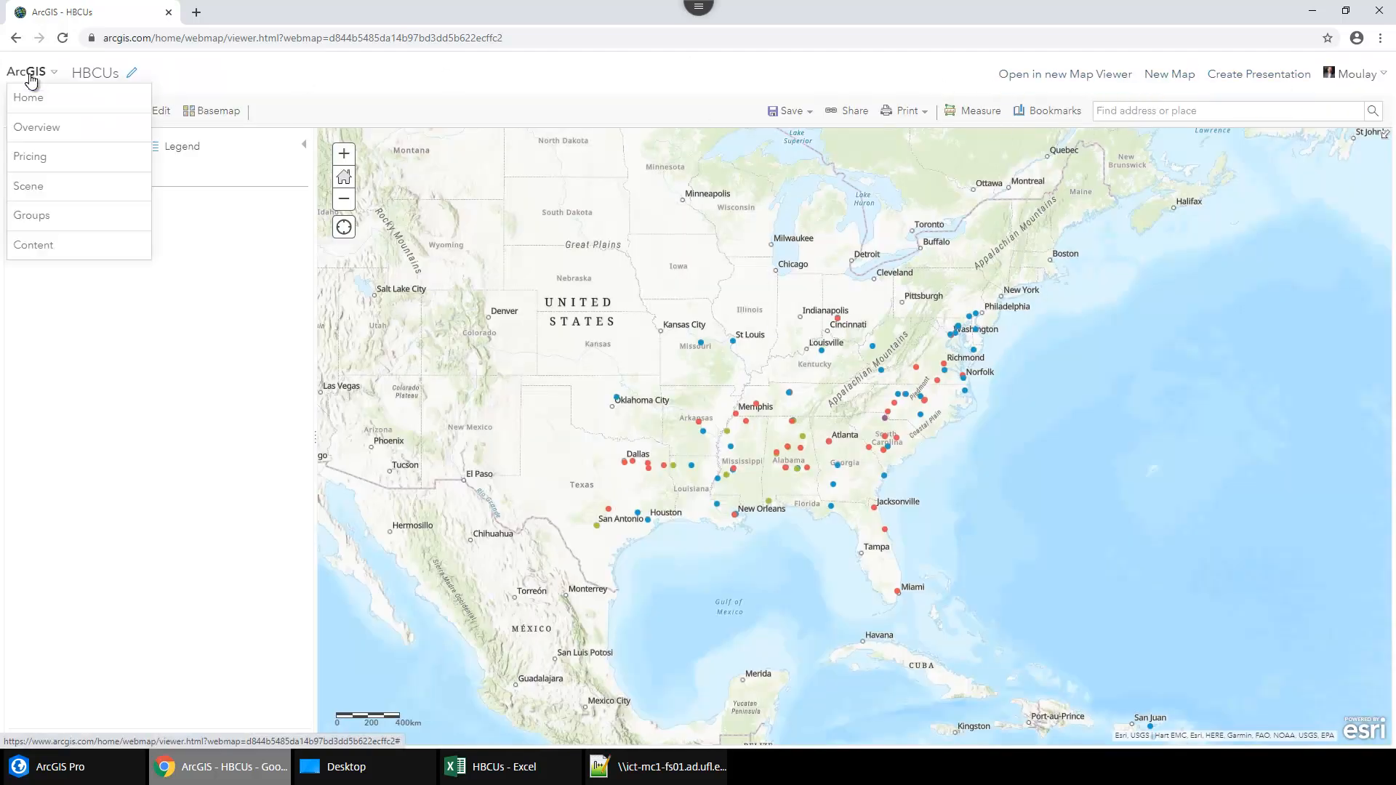
{"action": "left_click", "coordinate": [42, 104]}
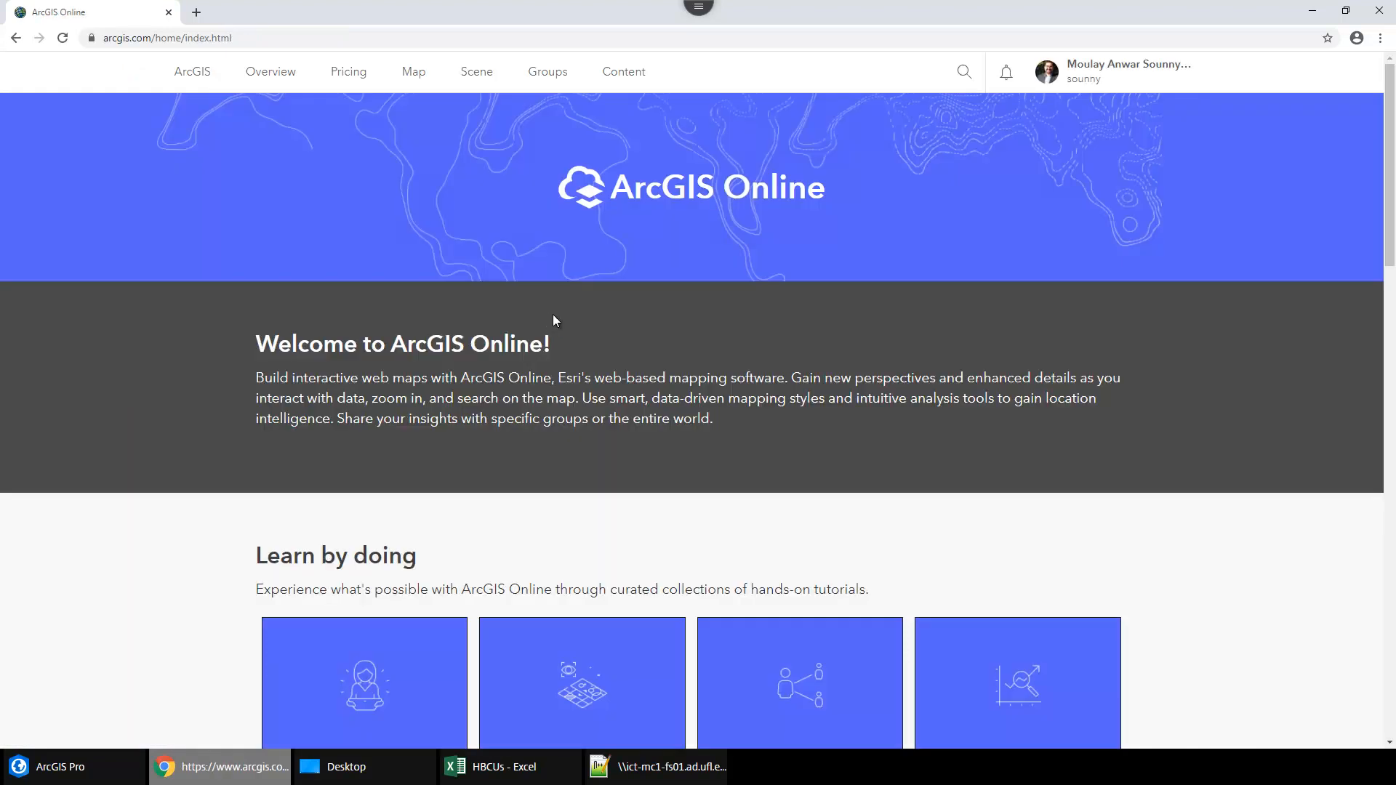
{"action": "left_click", "coordinate": [624, 72]}
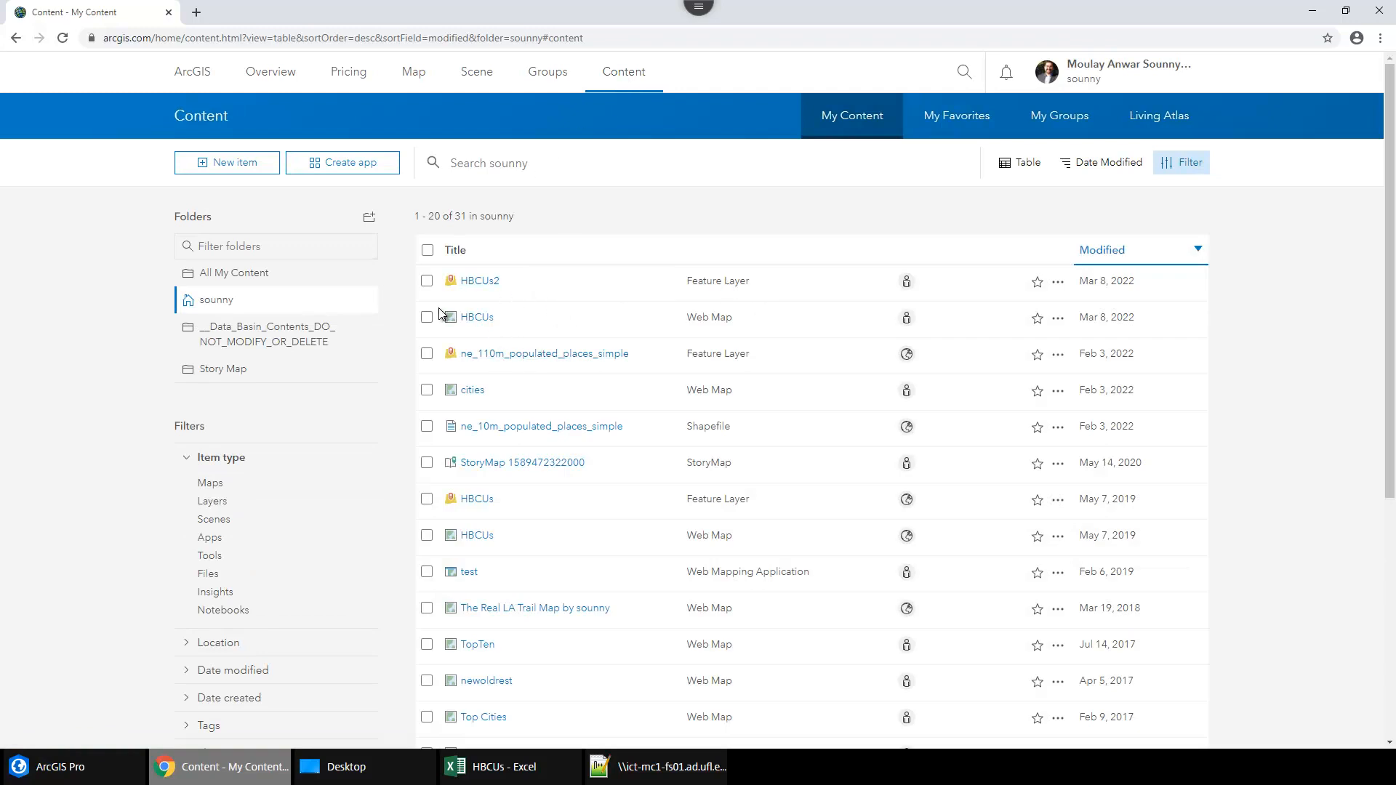
{"action": "left_click", "coordinate": [485, 321]}
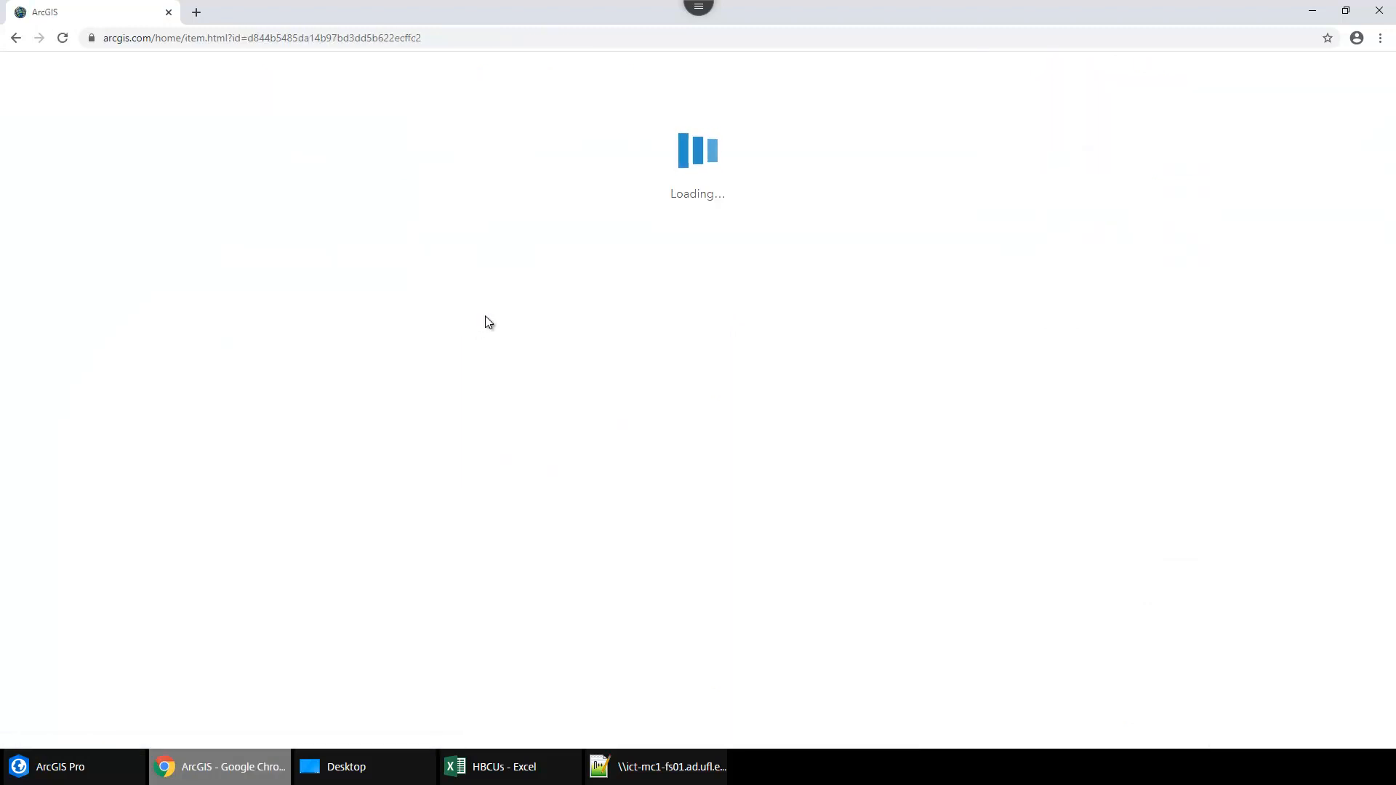
{"action": "left_click", "coordinate": [1146, 206]}
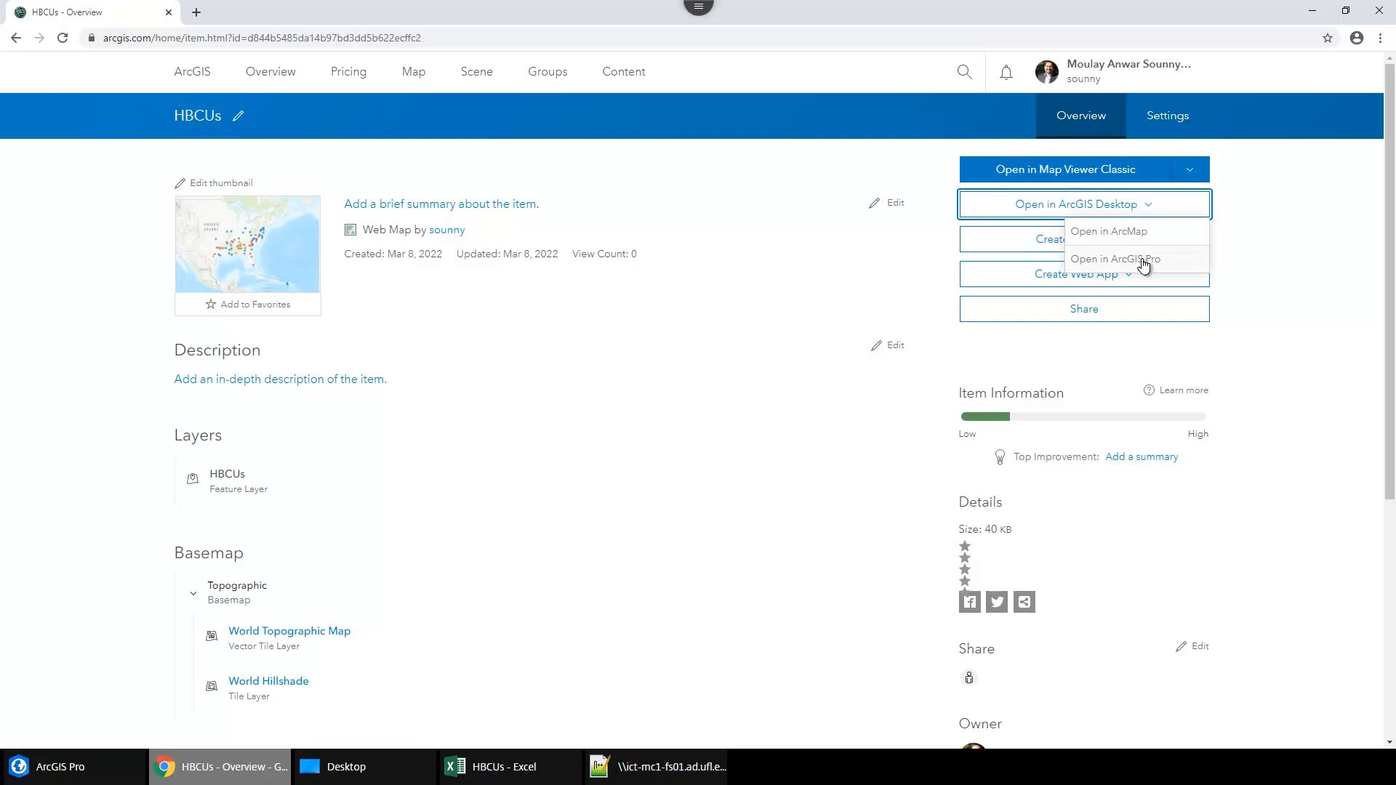
{"action": "left_click", "coordinate": [15, 38]}
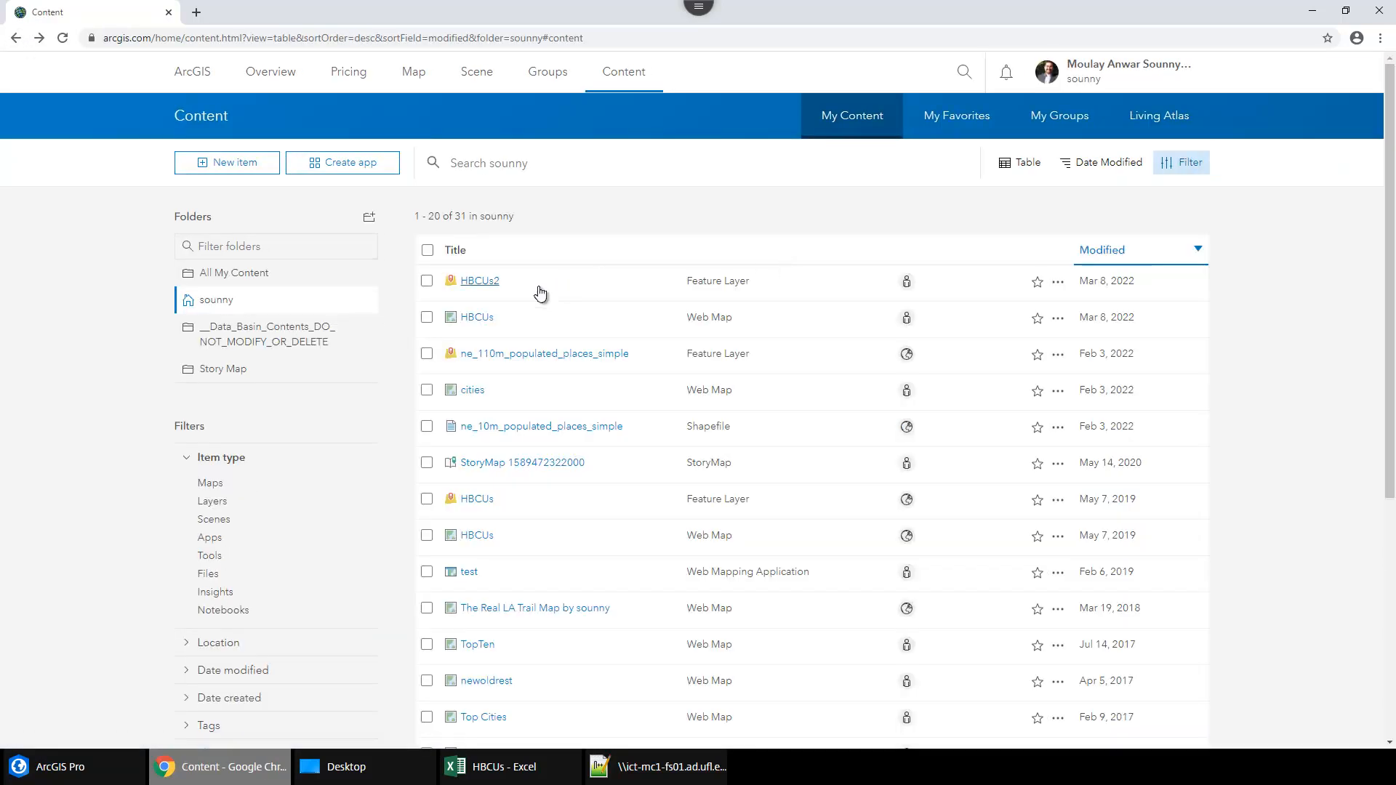
Open the HBCUs2 feature layer's item page and try to open the layer in ArcGIS Pro.
{"action": "left_click", "coordinate": [478, 284]}
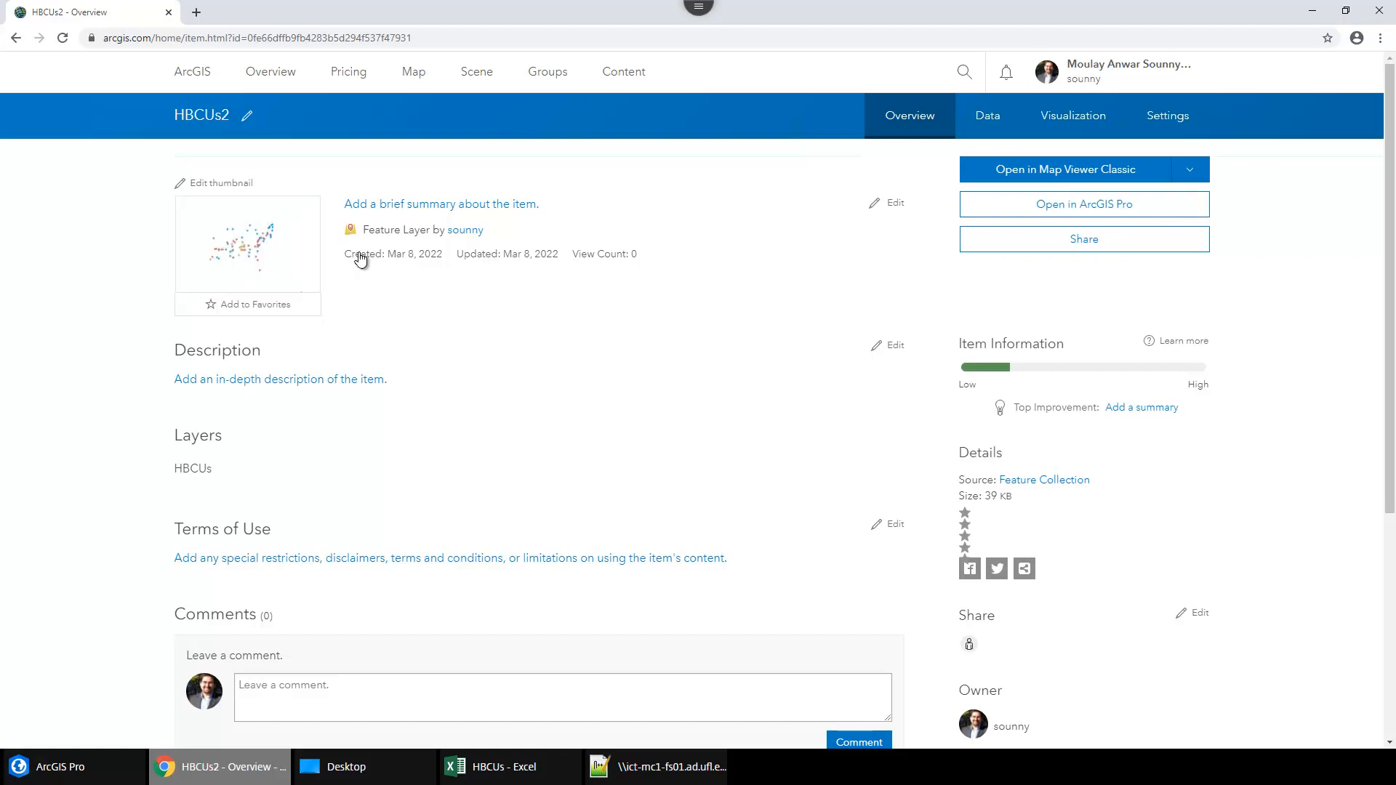
{"action": "left_click", "coordinate": [1106, 208]}
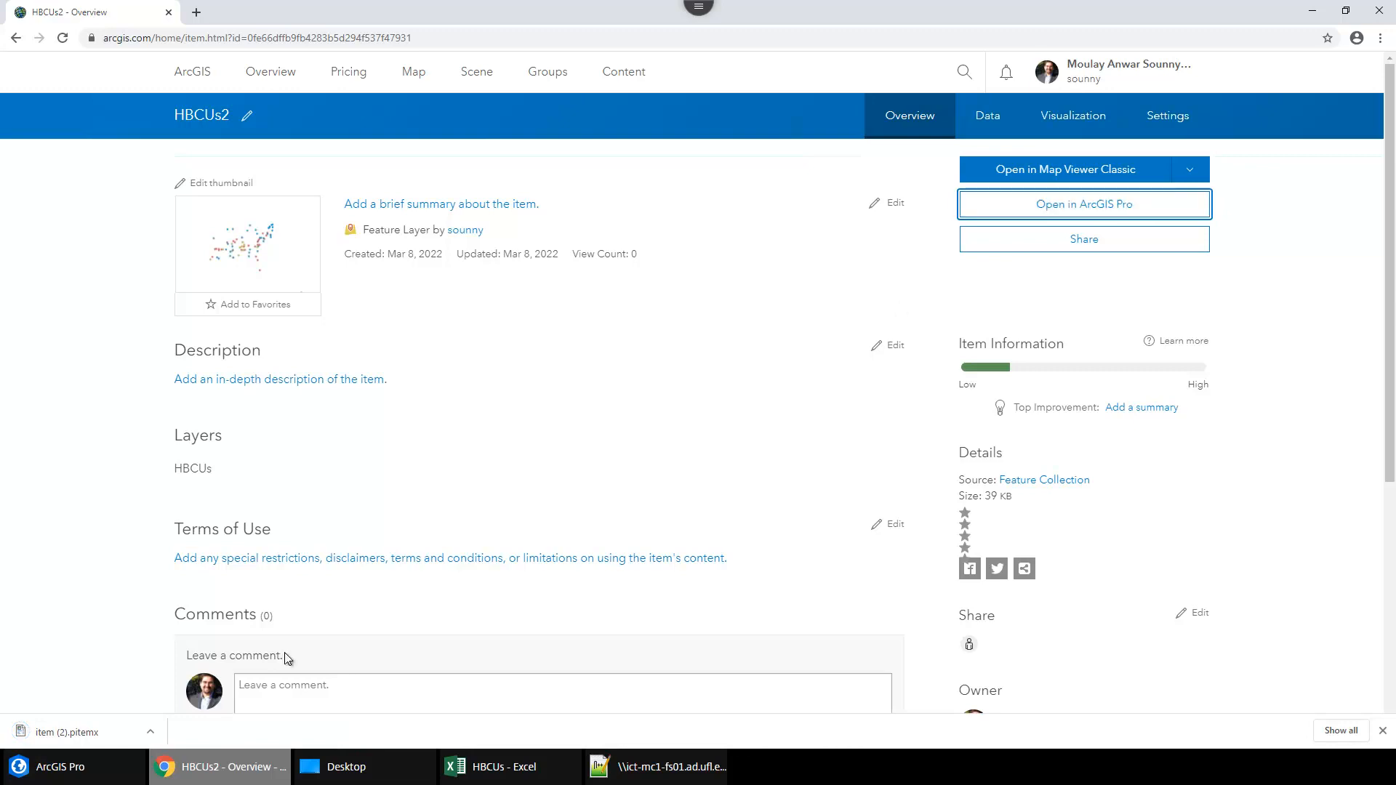
{"action": "left_click", "coordinate": [98, 736]}
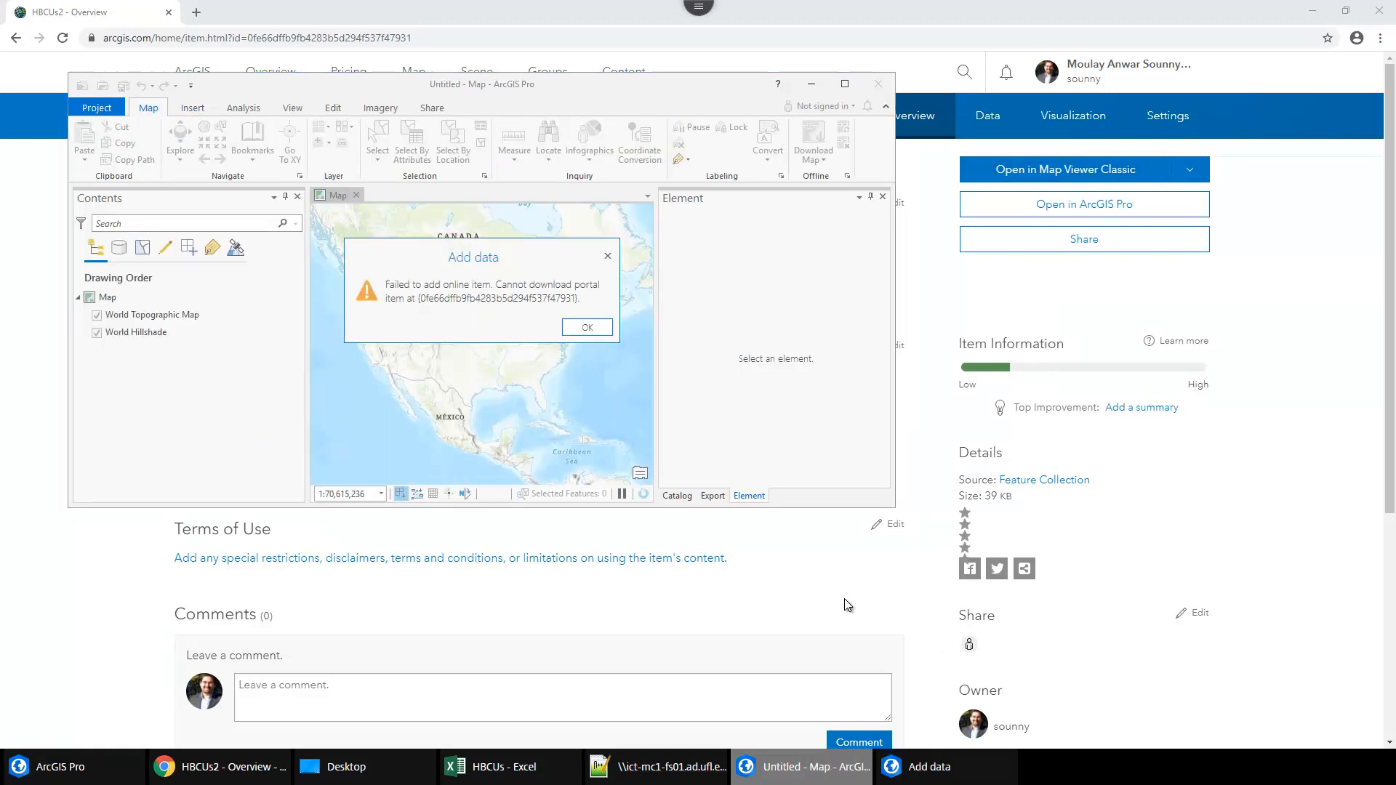
{"action": "left_click", "coordinate": [586, 328]}
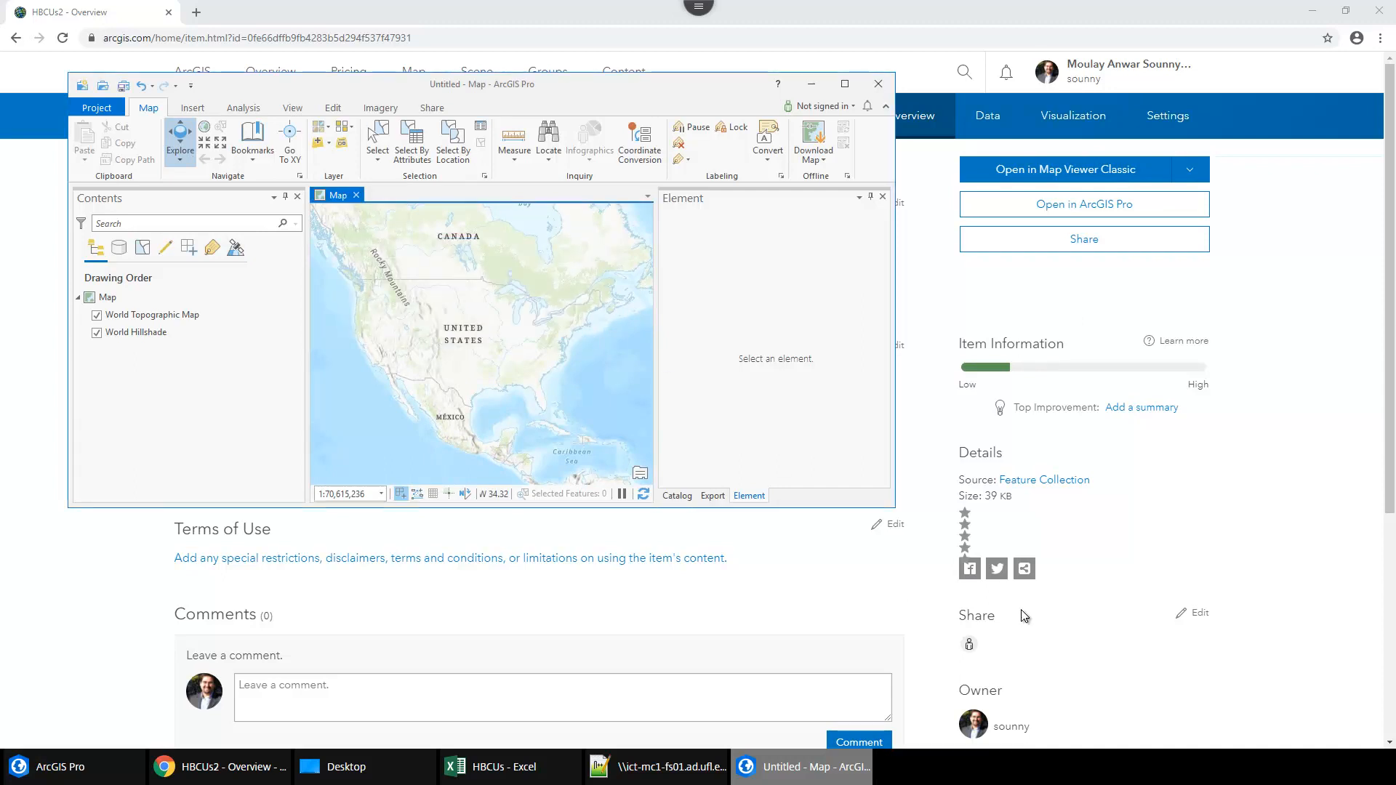
Set the HBCUs2 layer's sharing level to Everyone (public) and save it.
{"action": "left_click", "coordinate": [966, 650]}
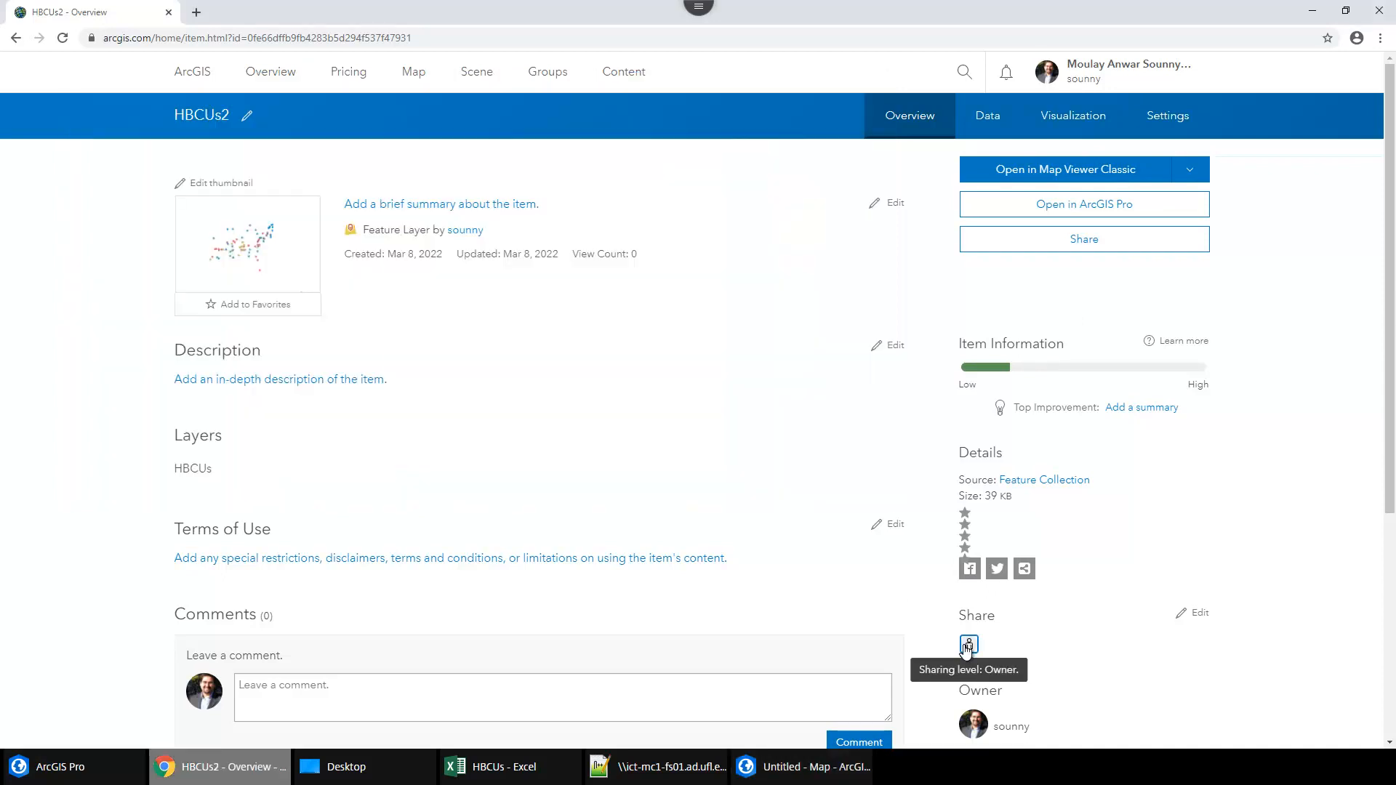
{"action": "left_click", "coordinate": [1188, 619]}
{"action": "left_click", "coordinate": [551, 388]}
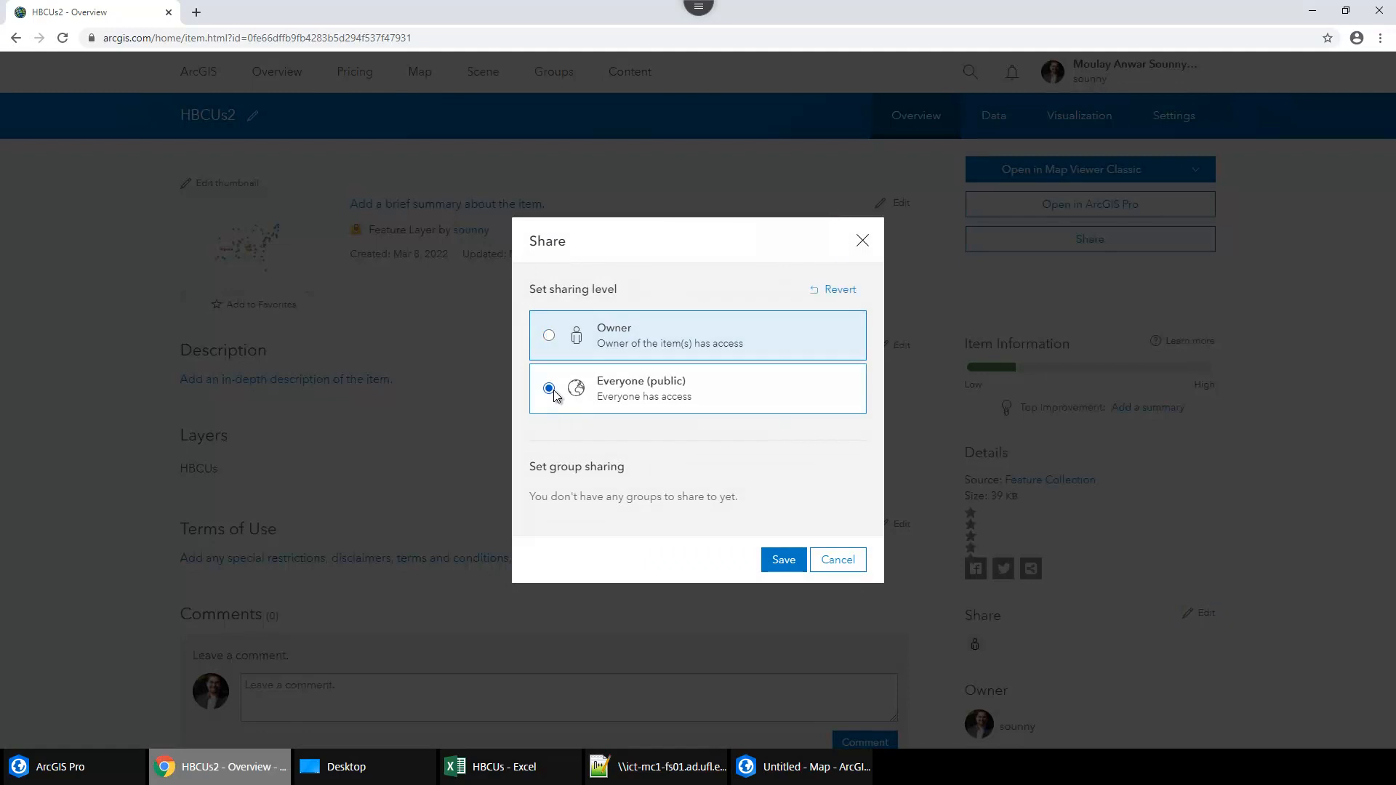
{"action": "left_click", "coordinate": [784, 561]}
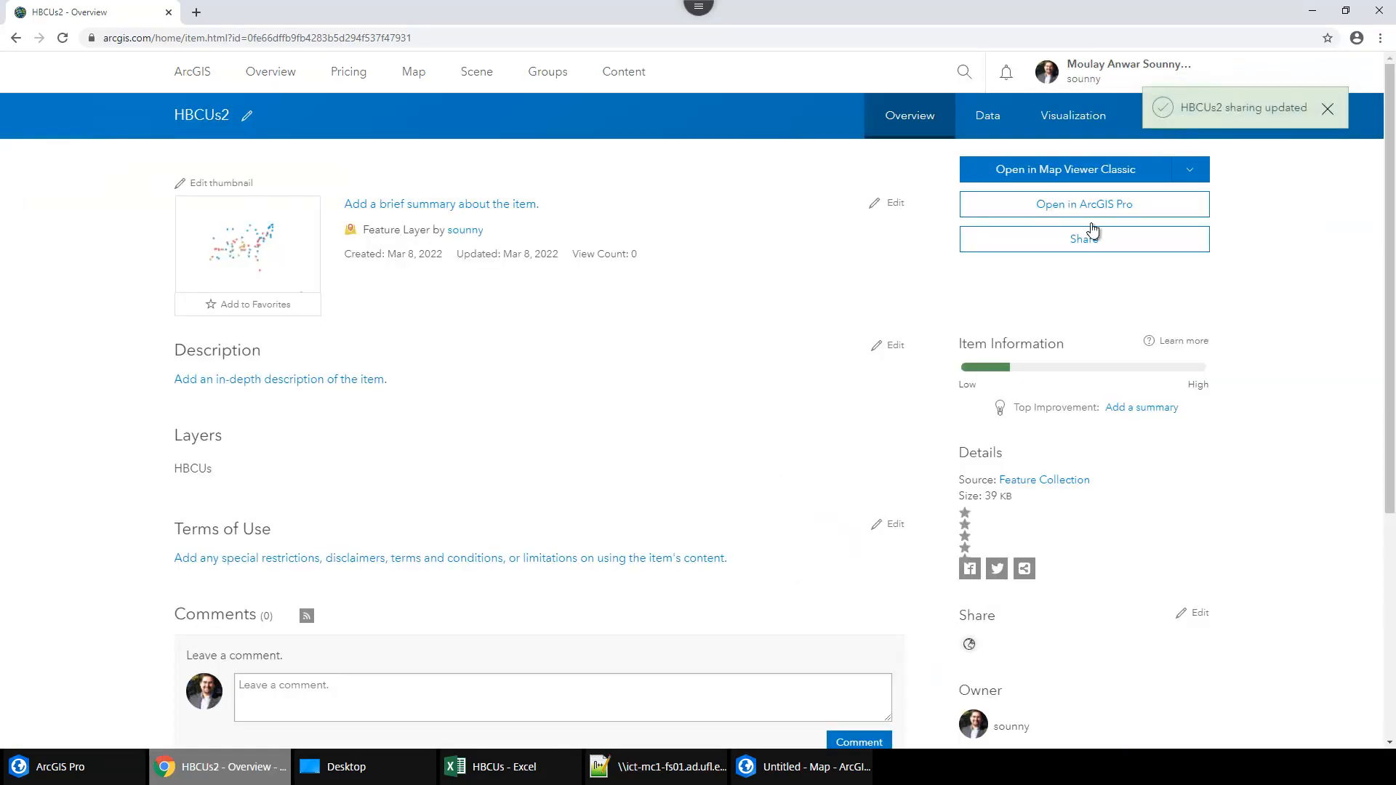
Open the shared HBCUs2 layer in ArcGIS Pro and show its map in a maximized window.
{"action": "left_click", "coordinate": [1096, 209]}
{"action": "left_click", "coordinate": [96, 734]}
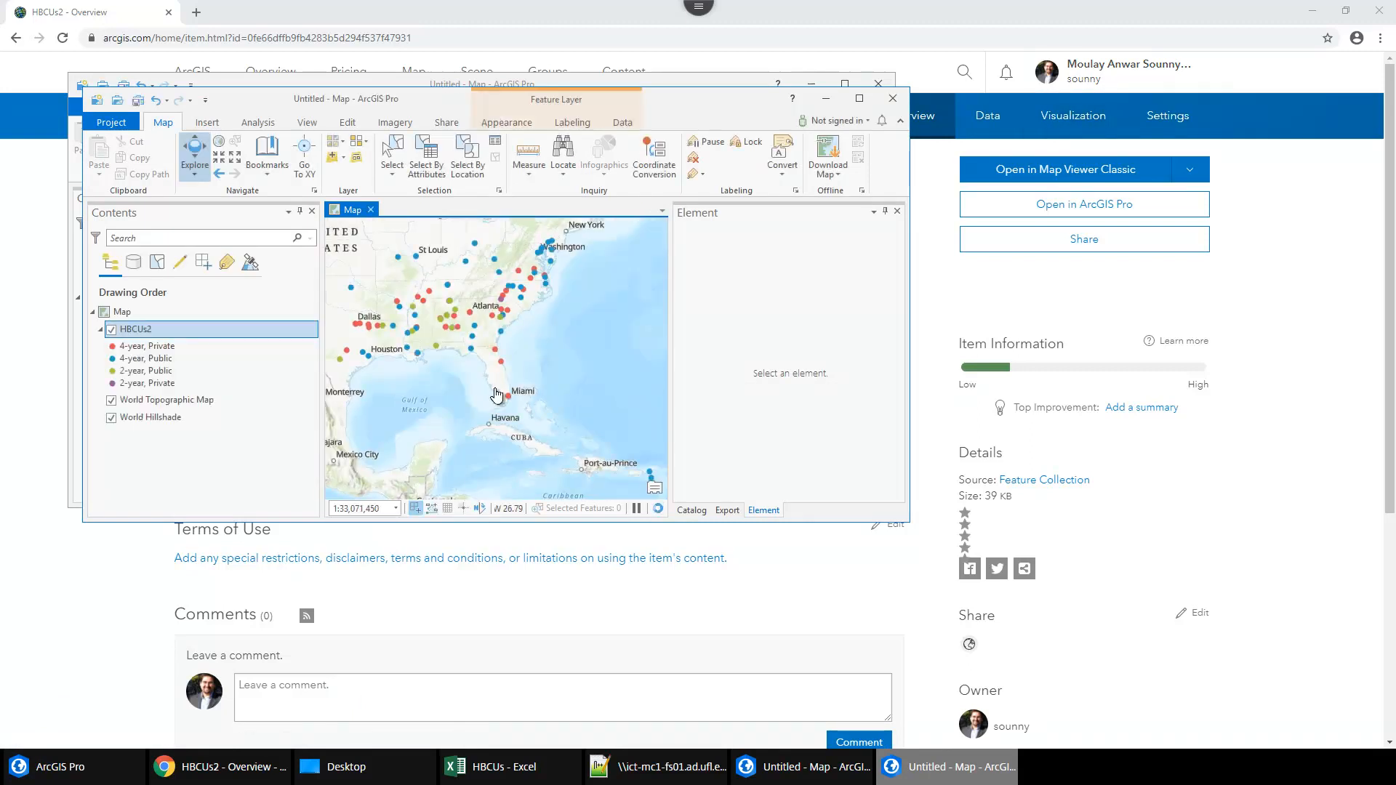
{"action": "left_click_drag", "start_coordinate": [704, 112], "coordinate": [919, 116]}
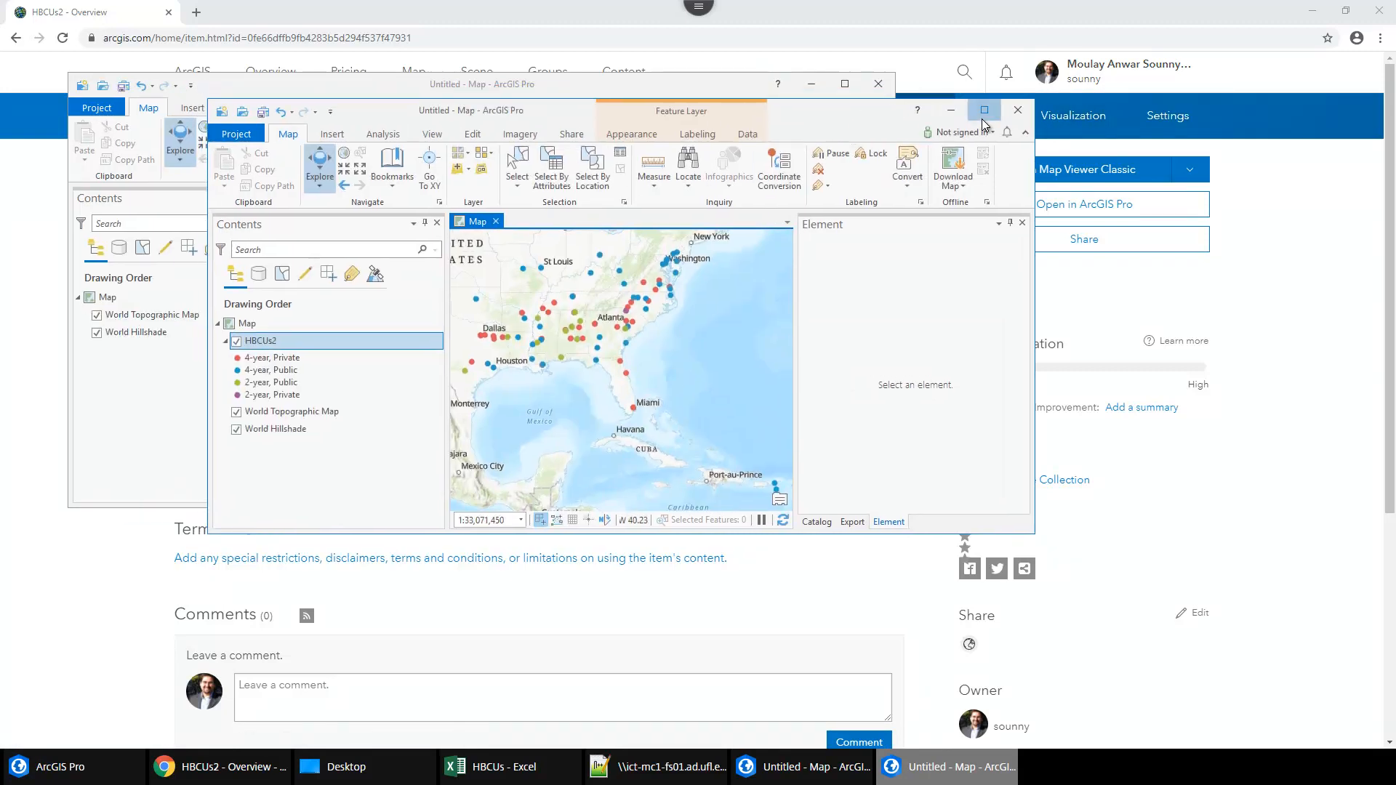
{"action": "left_click", "coordinate": [981, 119]}
{"action": "scroll", "coordinate": [544, 332], "scroll_direction": "up", "scroll_amount": 1}
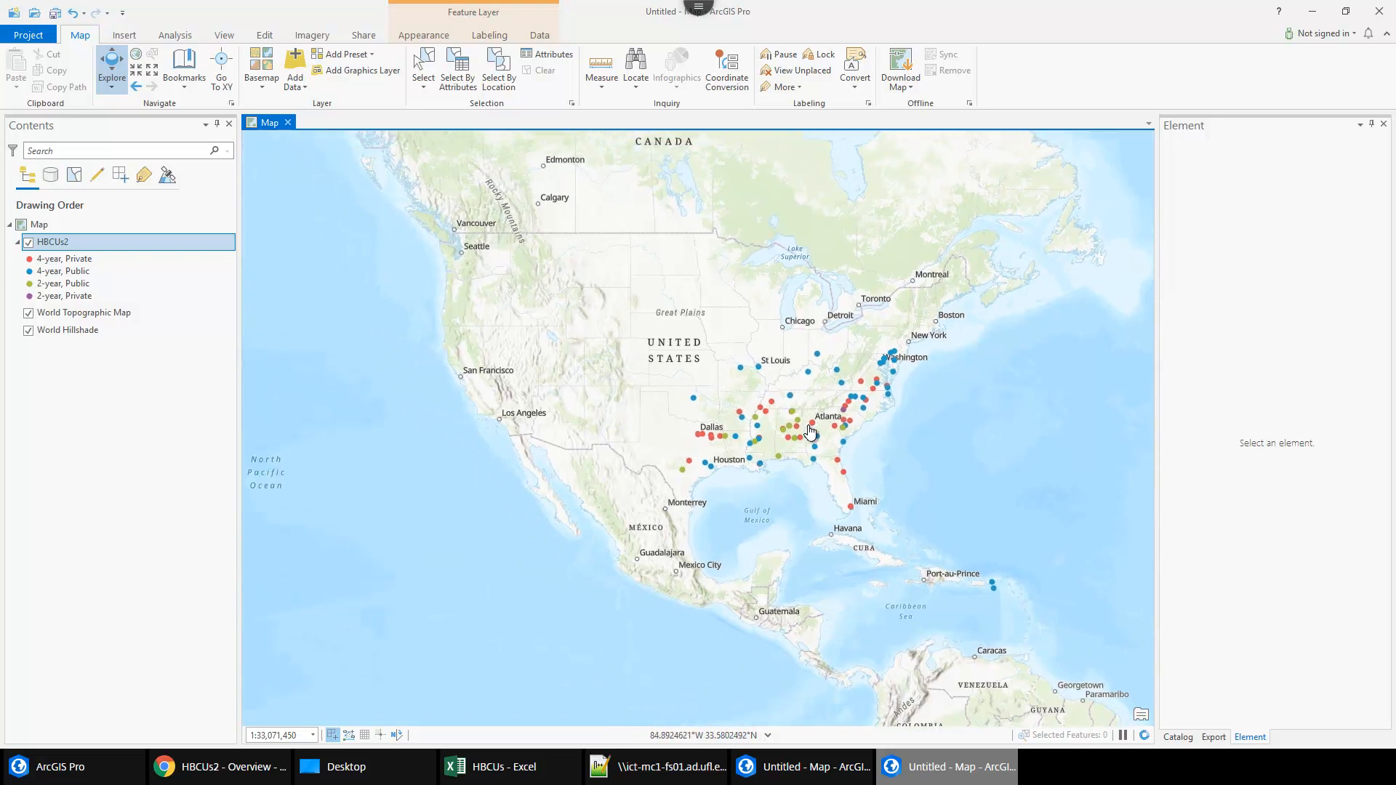
{"action": "scroll", "coordinate": [702, 442], "scroll_direction": "up", "scroll_amount": 1}
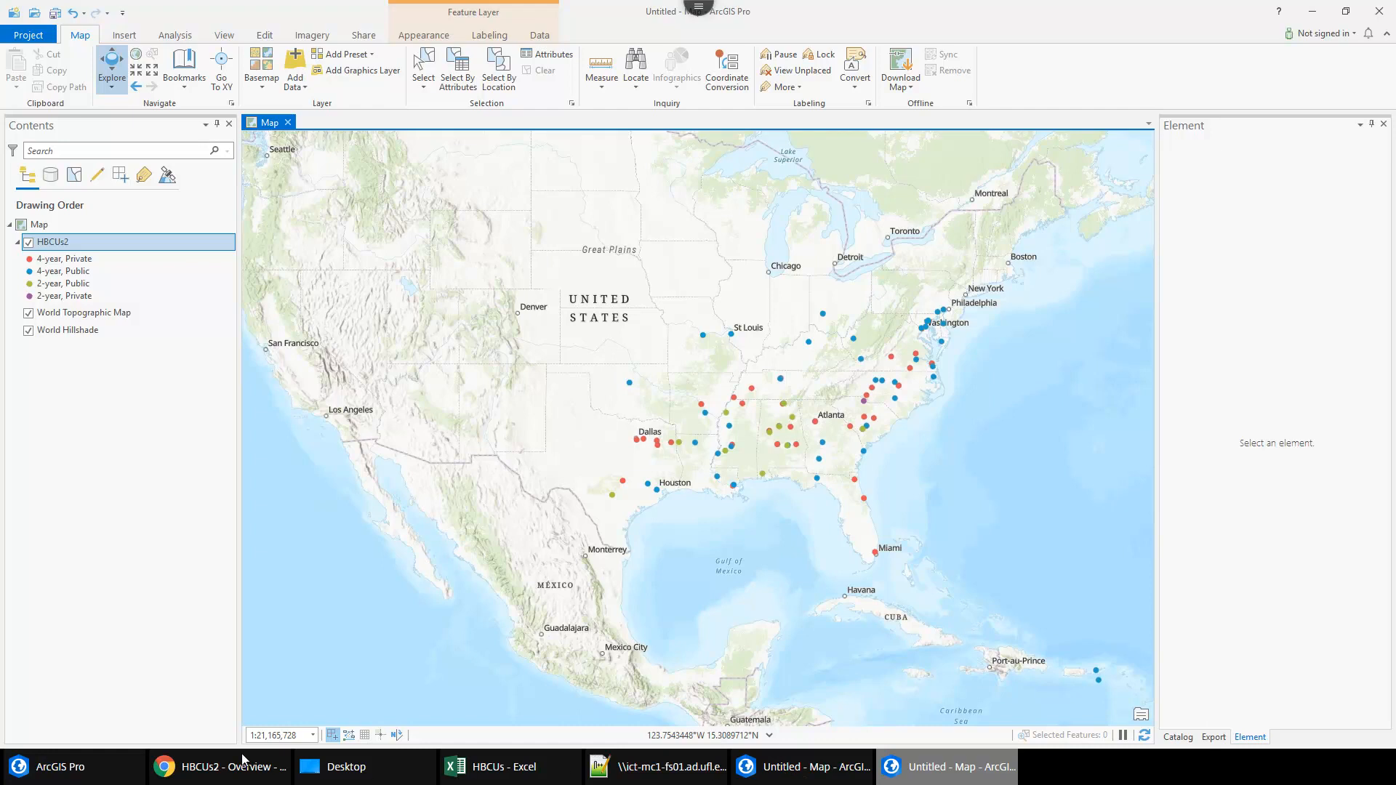
Return to the browser, open HBCUs2 in Map Viewer Classic and view the layer's attribute table.
{"action": "left_click", "coordinate": [221, 773]}
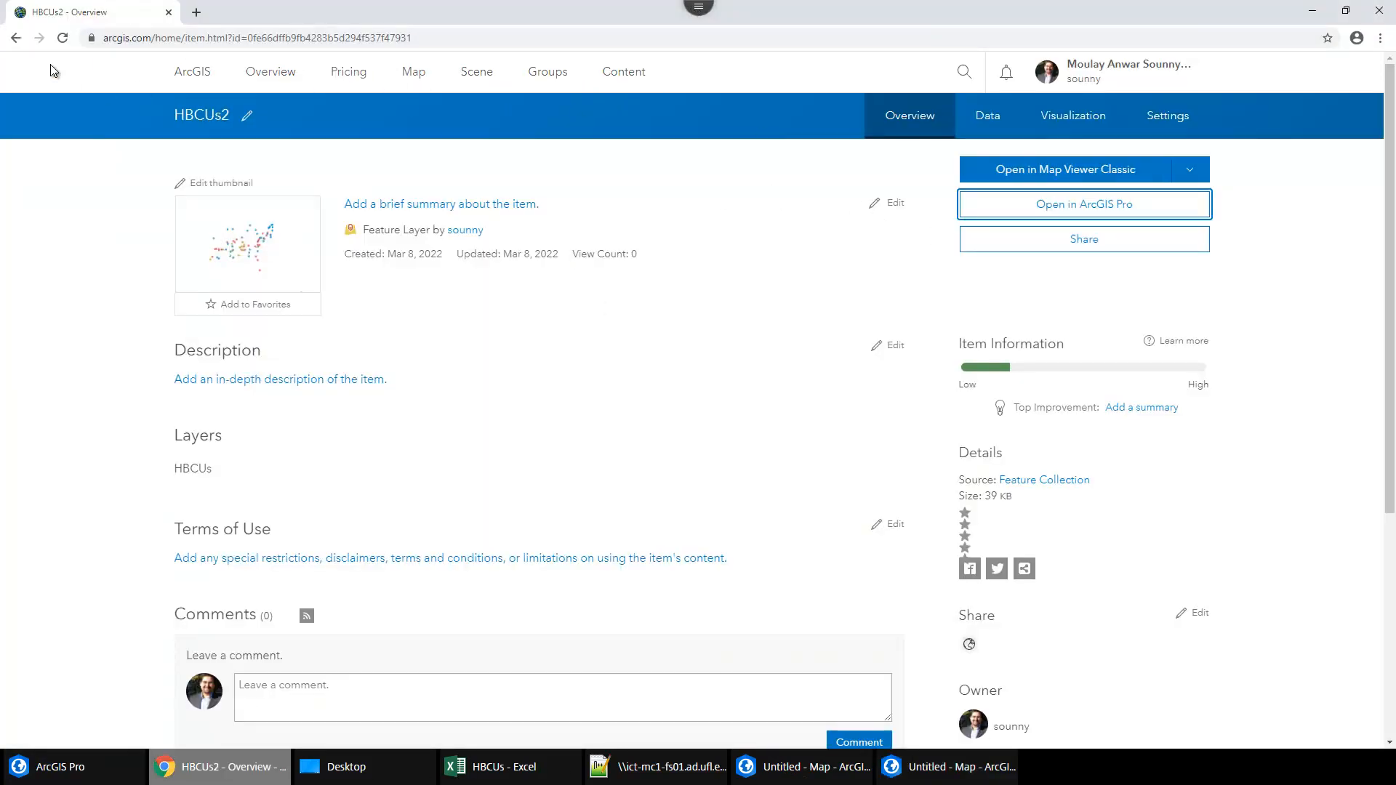
{"action": "left_click", "coordinate": [1100, 171]}
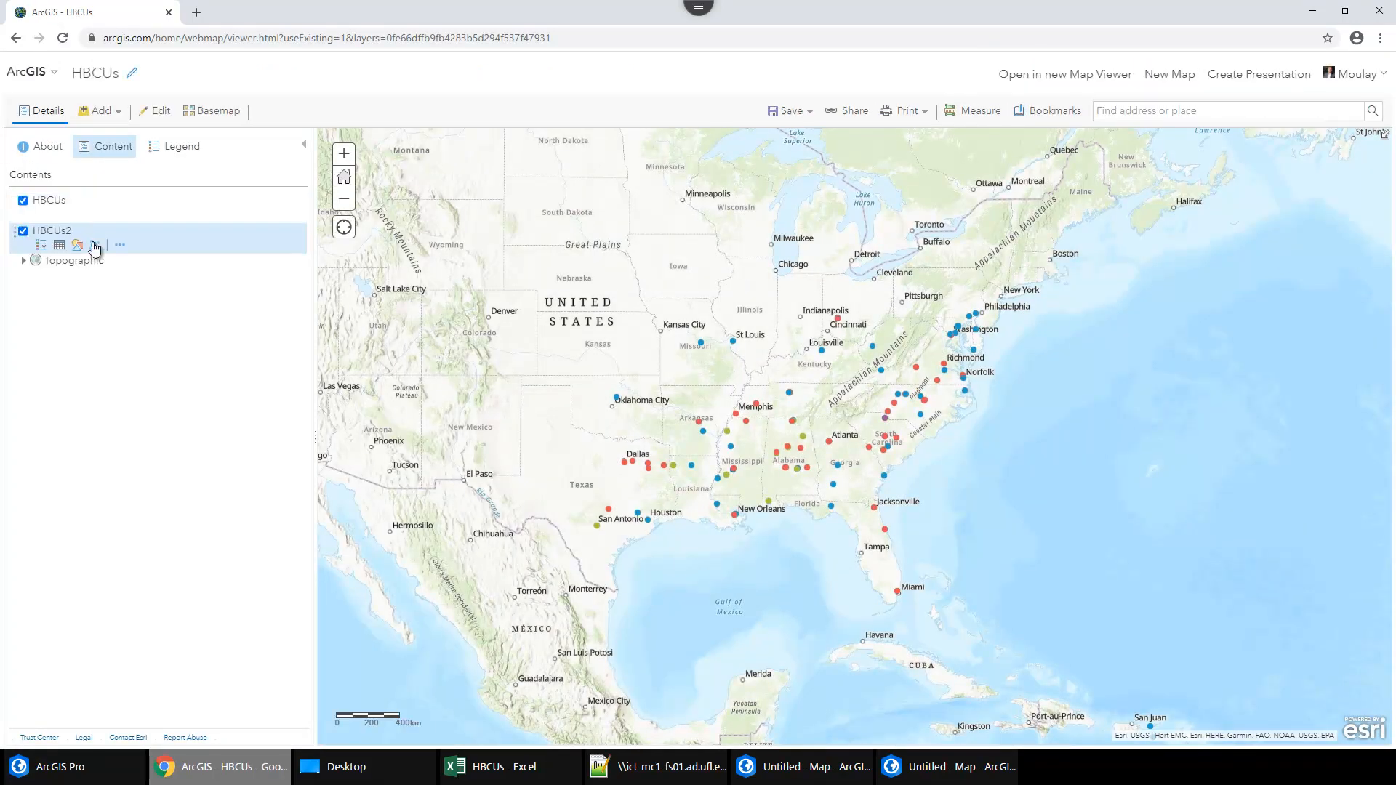
{"action": "left_click", "coordinate": [61, 247]}
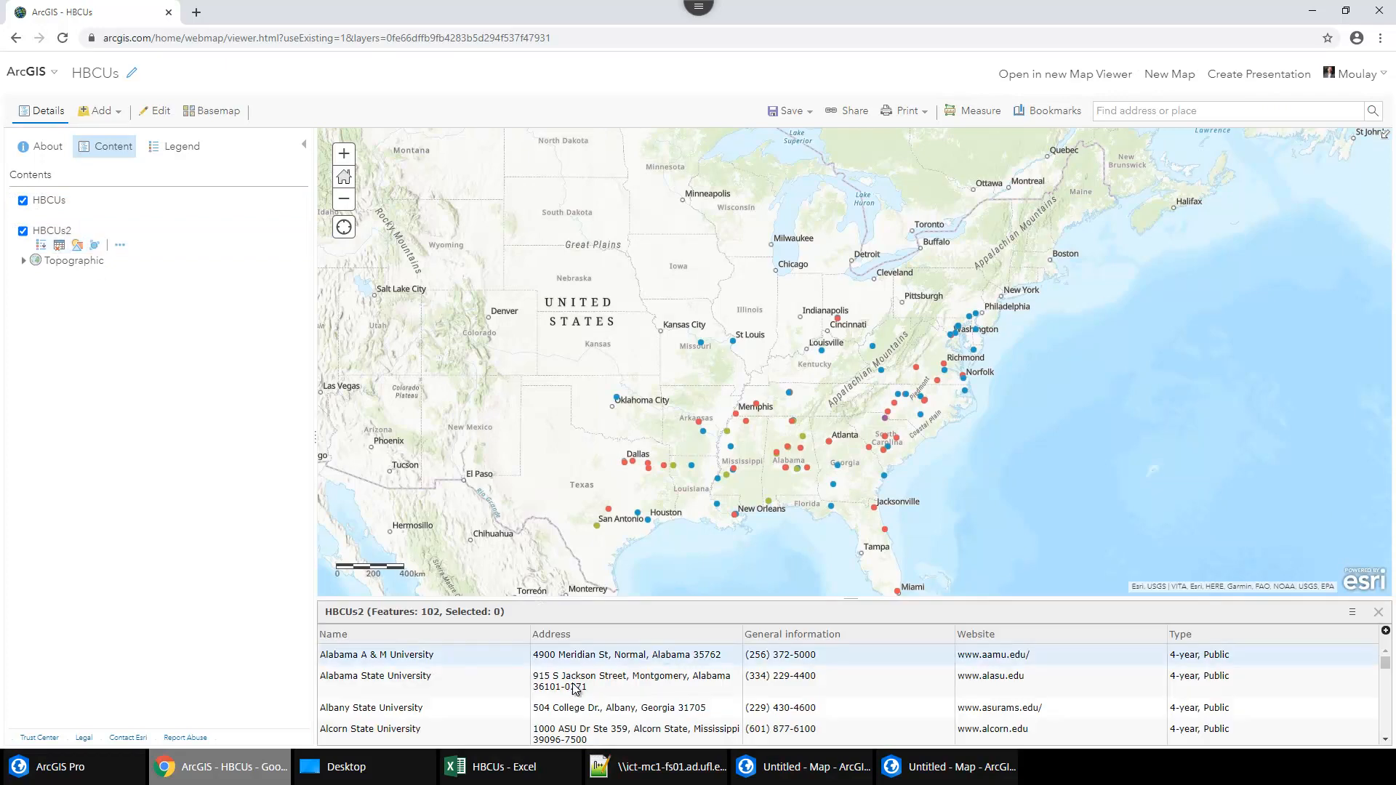
{"action": "left_click_drag", "start_coordinate": [649, 600], "coordinate": [670, 267]}
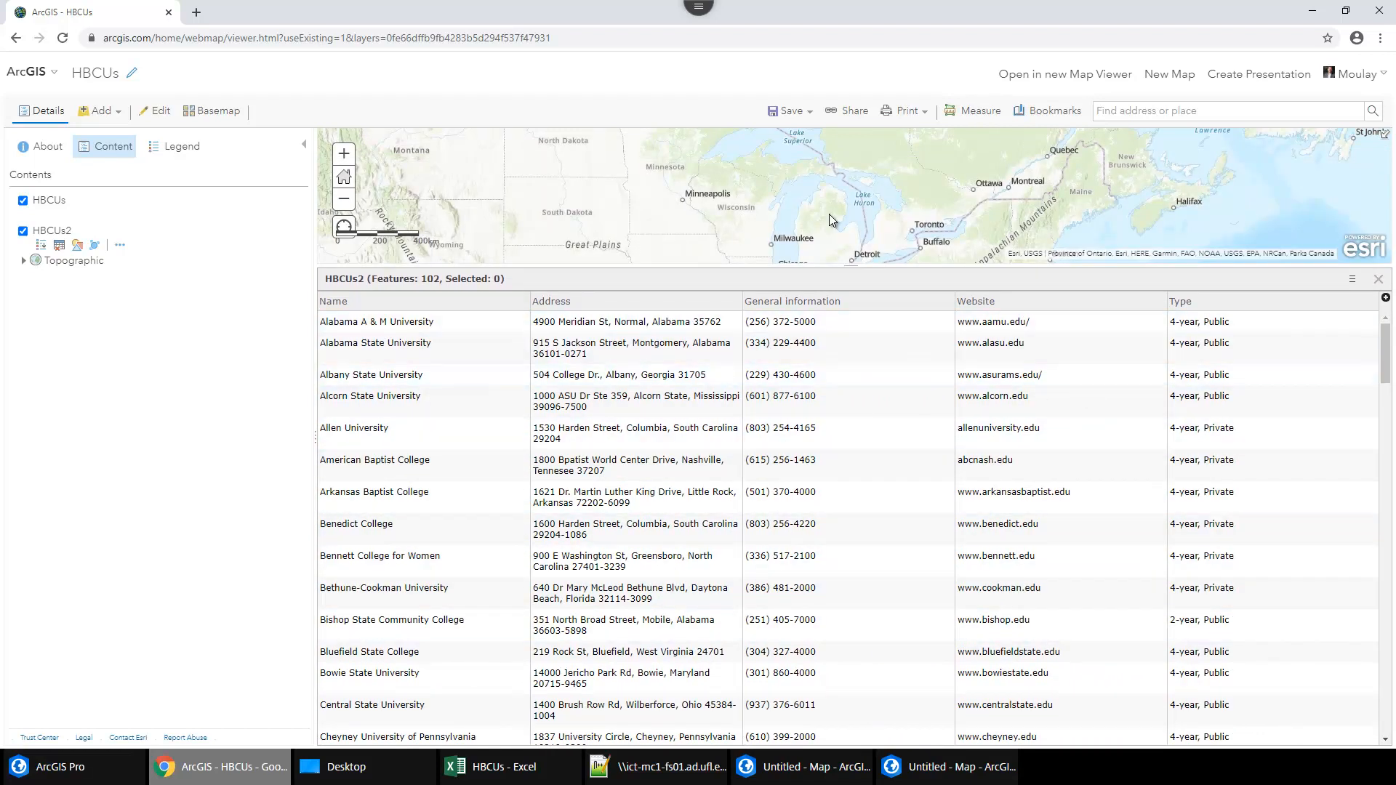
{"action": "left_click_drag", "start_coordinate": [850, 267], "coordinate": [882, 592]}
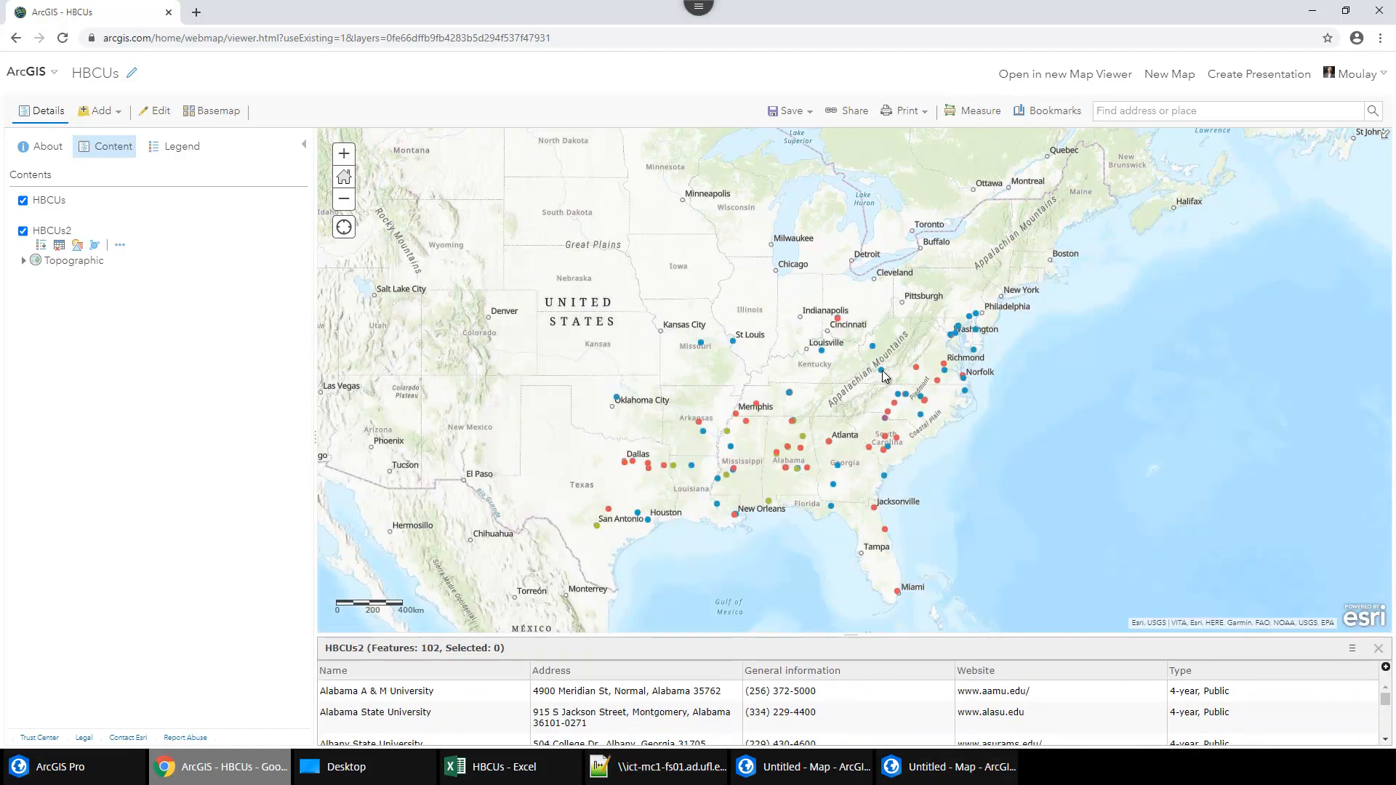
{"action": "left_click", "coordinate": [883, 374]}
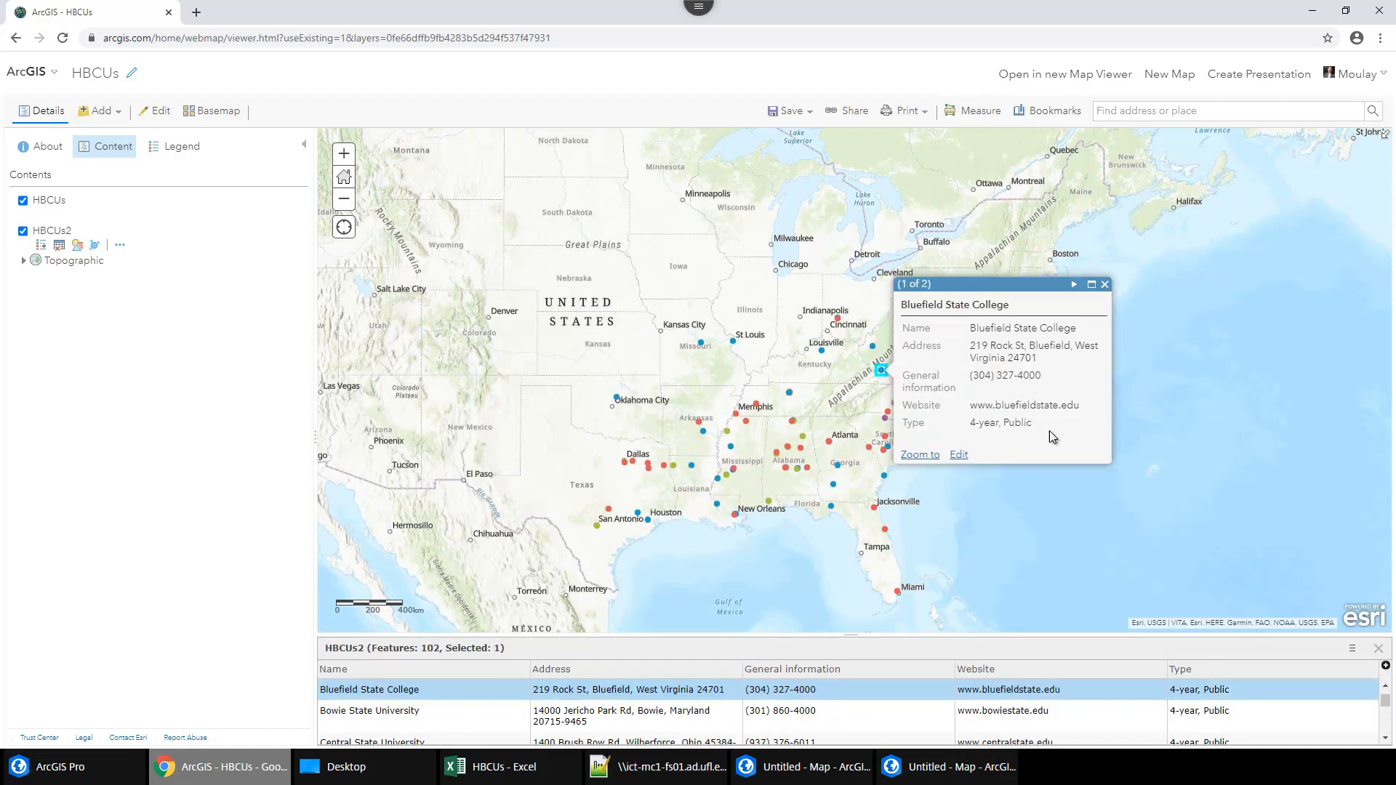
{"action": "left_click", "coordinate": [918, 455]}
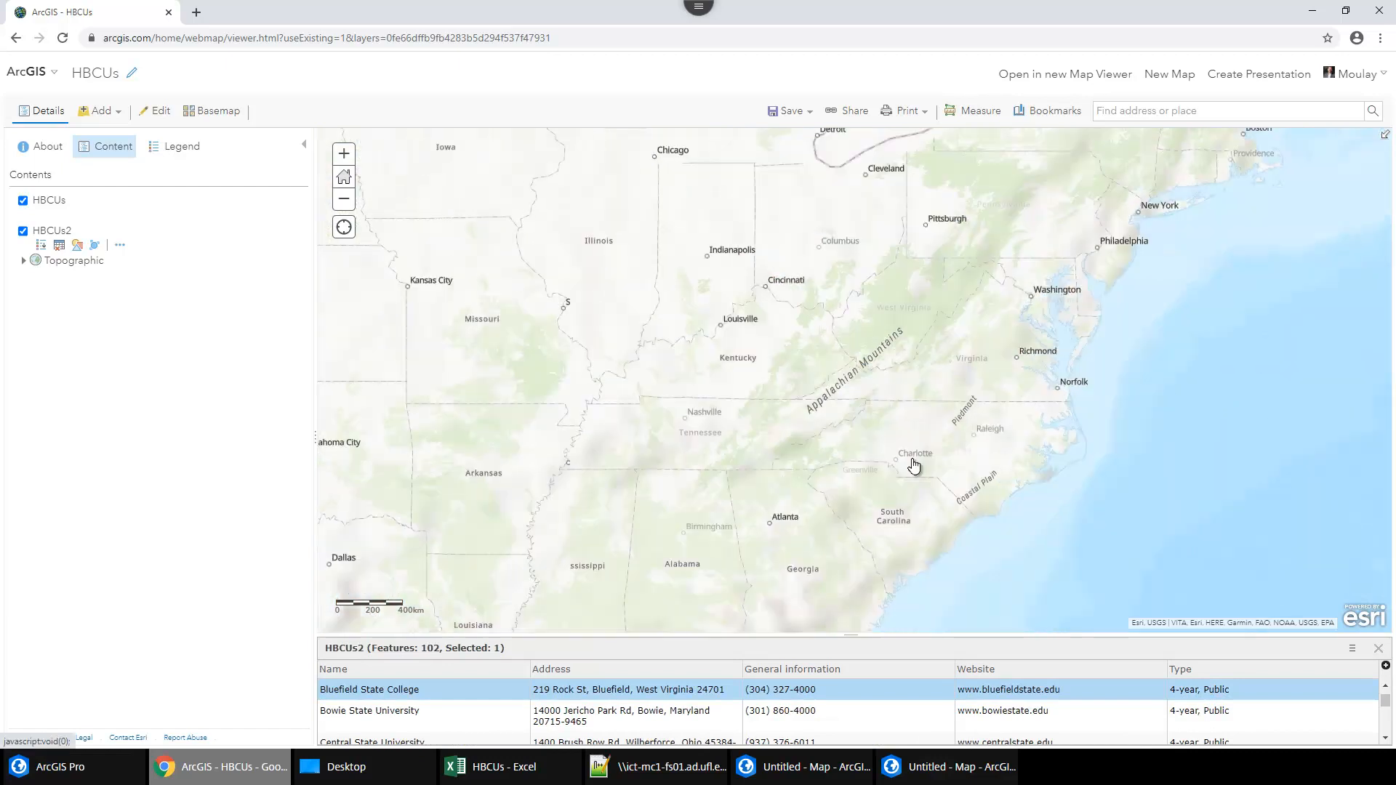
{"action": "triple_click", "coordinate": [1011, 405]}
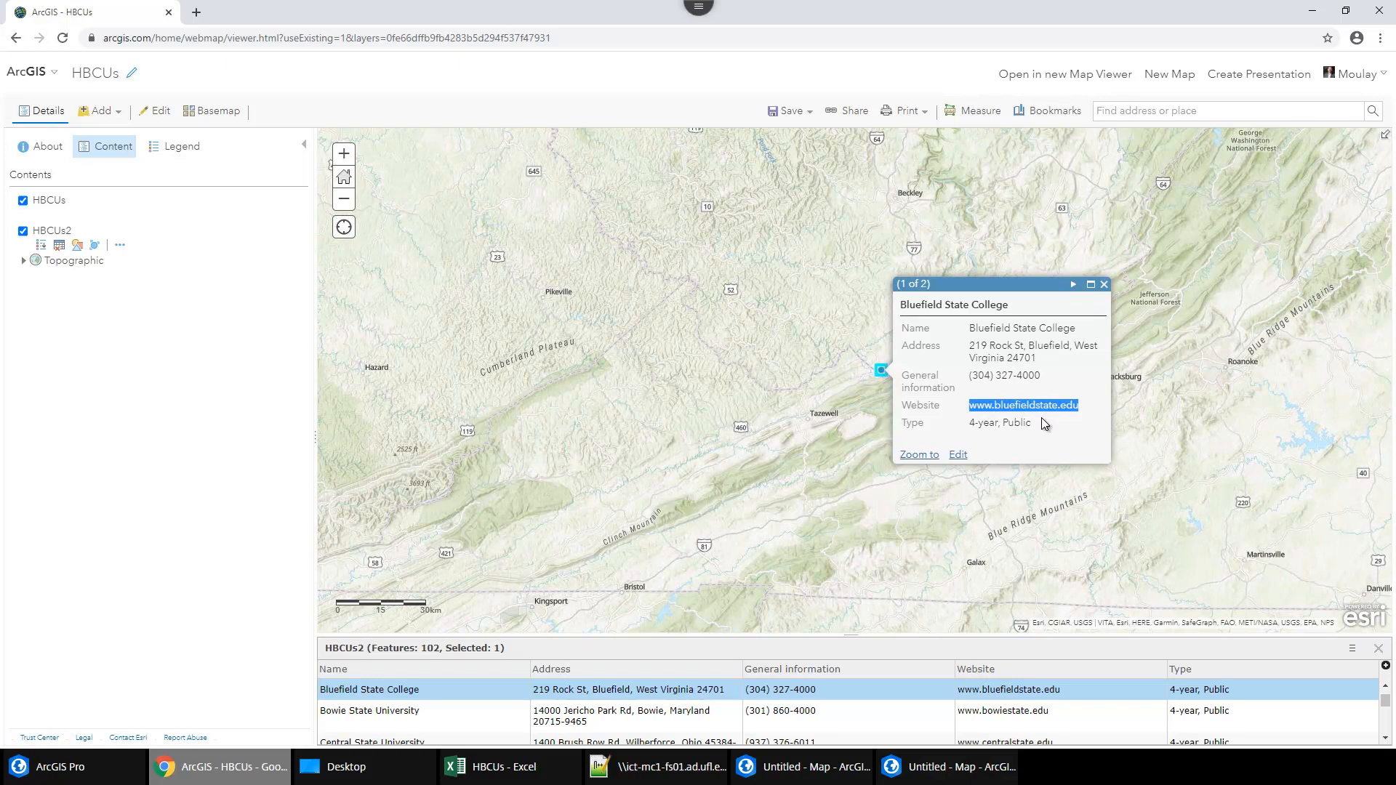
{"action": "right_click", "coordinate": [1026, 405]}
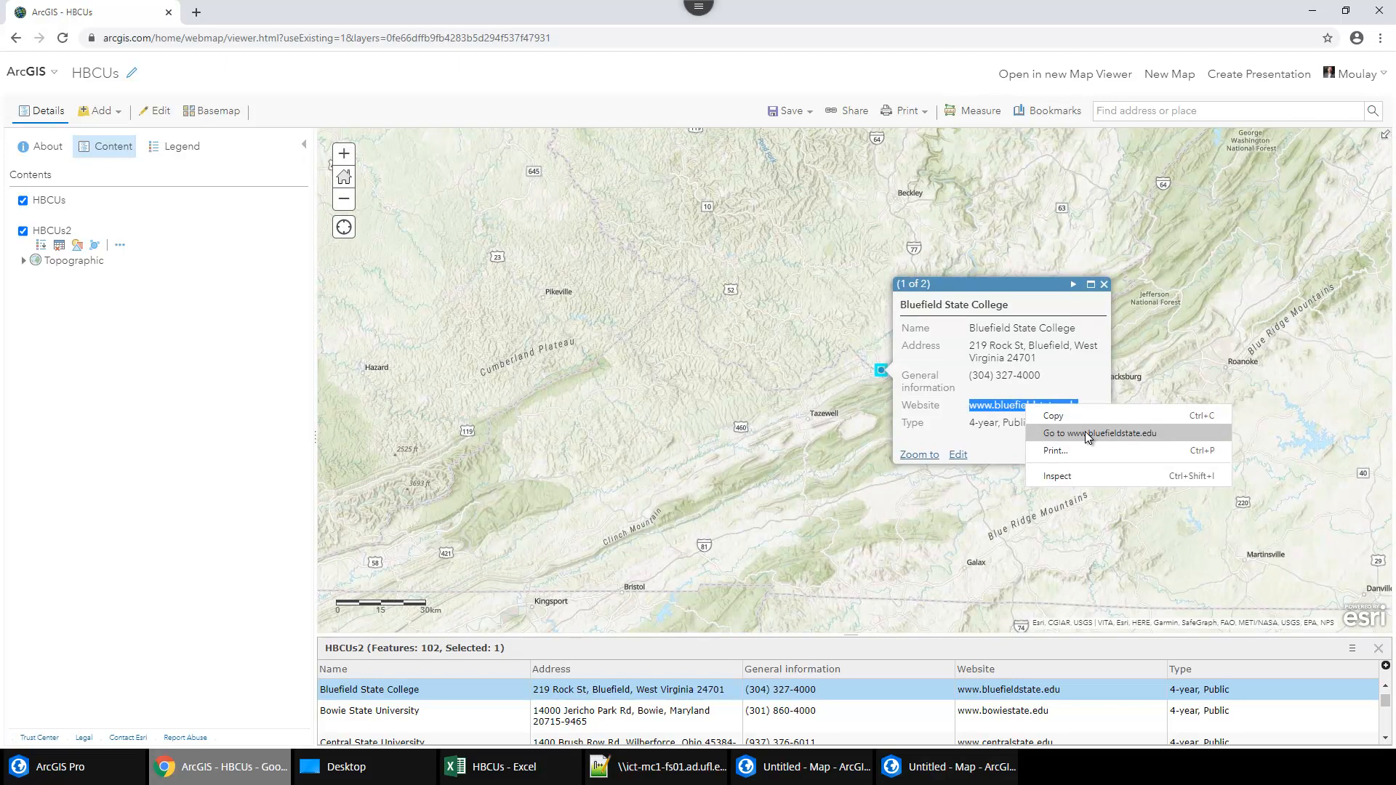
{"action": "left_click", "coordinate": [1085, 434]}
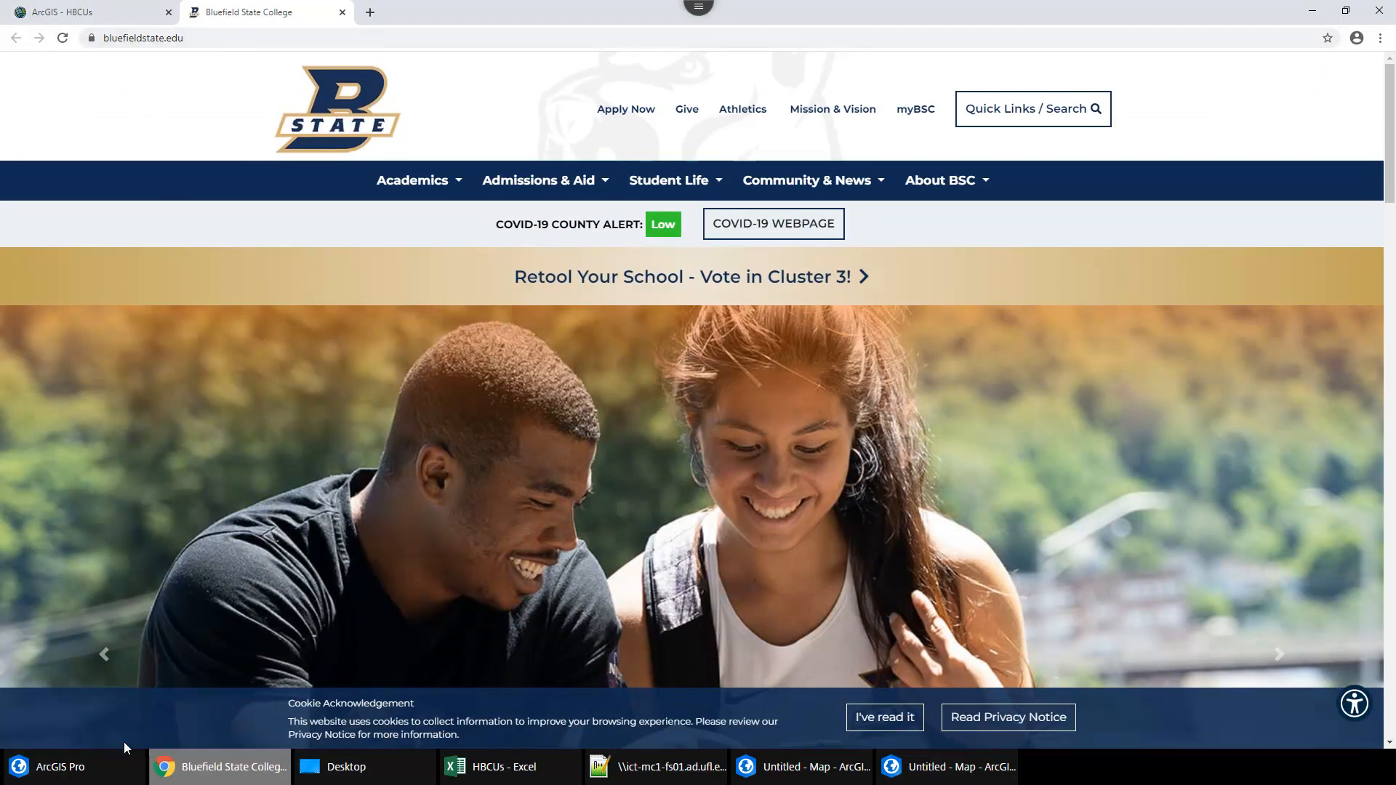
Switch to ArcGIS Pro and examine the address, general information and website fields in the HBCUs2 attribute table.
{"action": "left_click", "coordinate": [938, 775]}
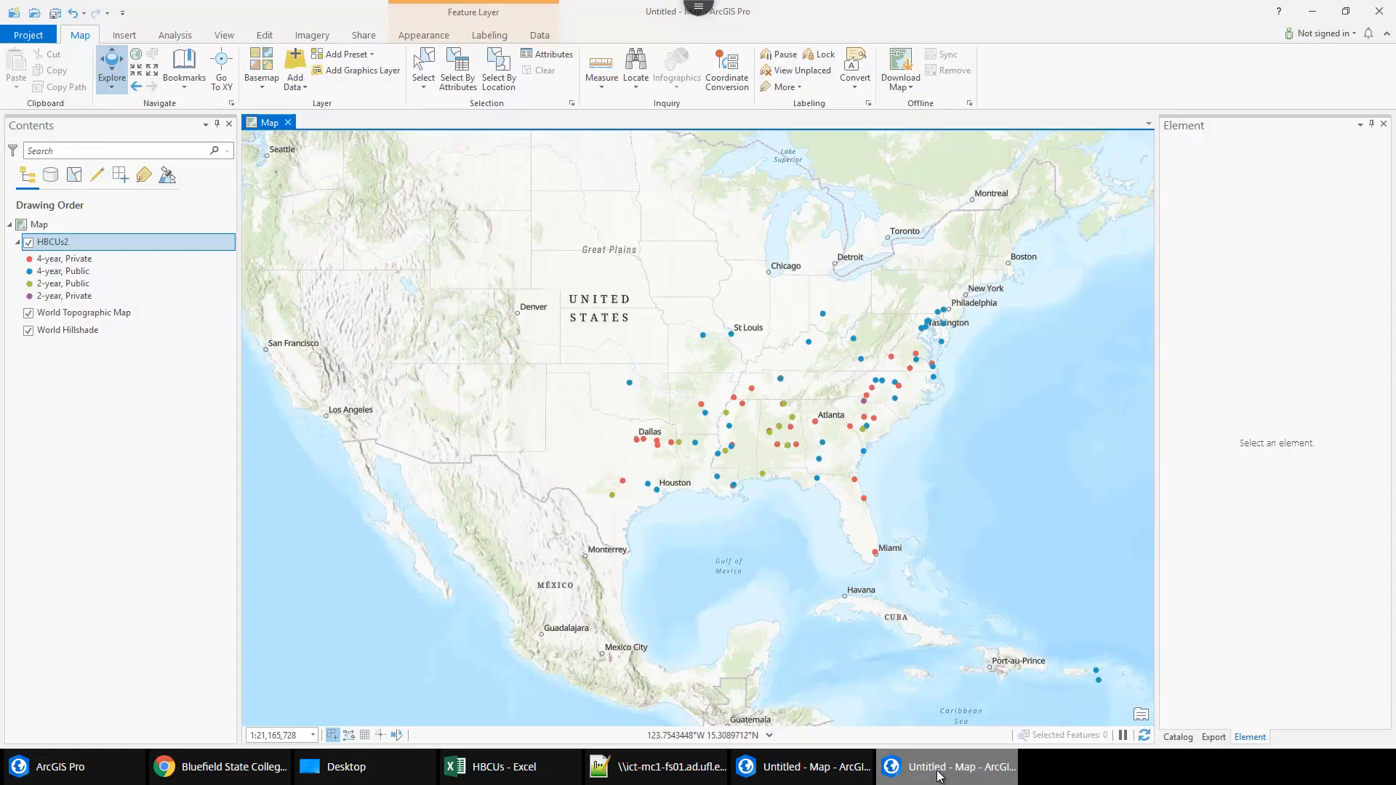
{"action": "right_click", "coordinate": [51, 244]}
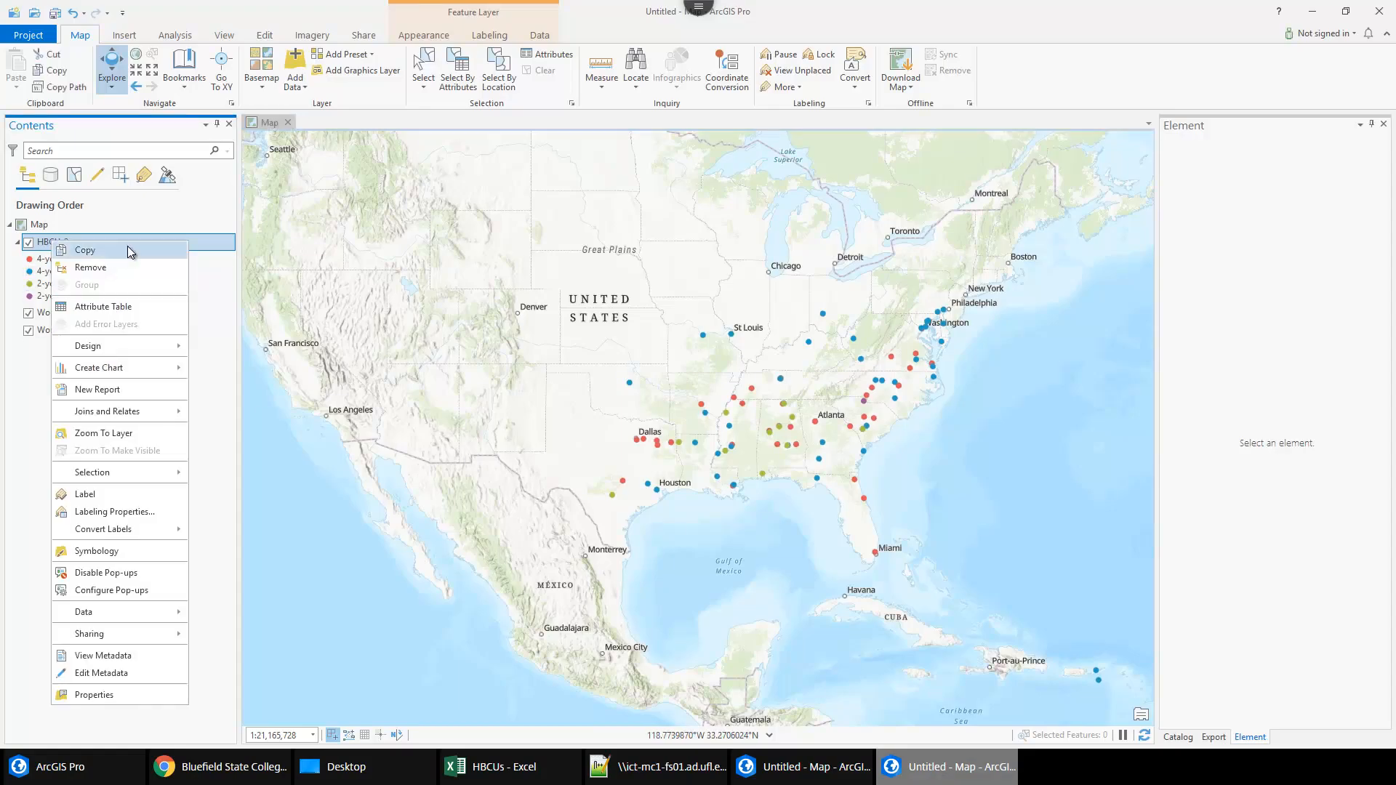
{"action": "left_click", "coordinate": [120, 309]}
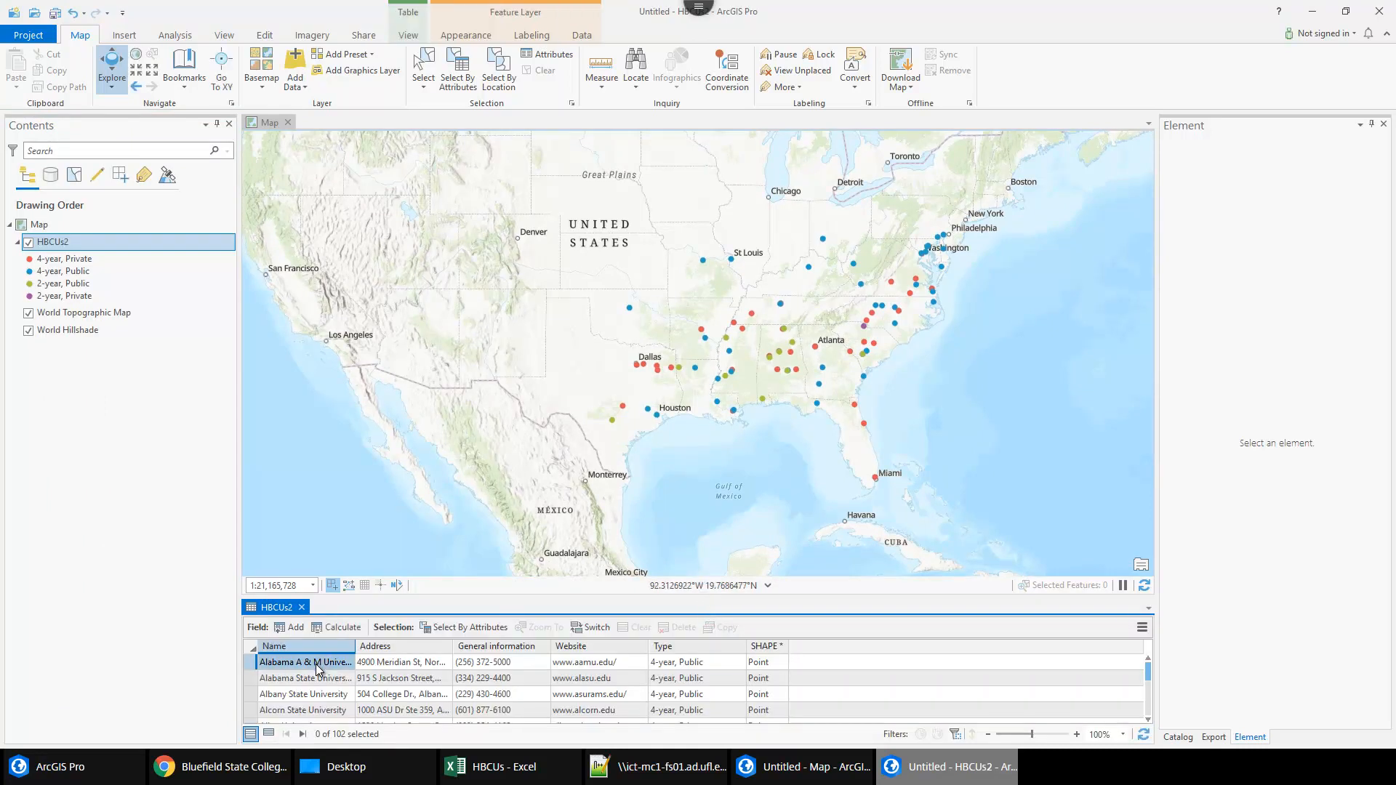
{"action": "left_click", "coordinate": [419, 662]}
{"action": "left_click", "coordinate": [522, 662]}
{"action": "double_click", "coordinate": [638, 675]}
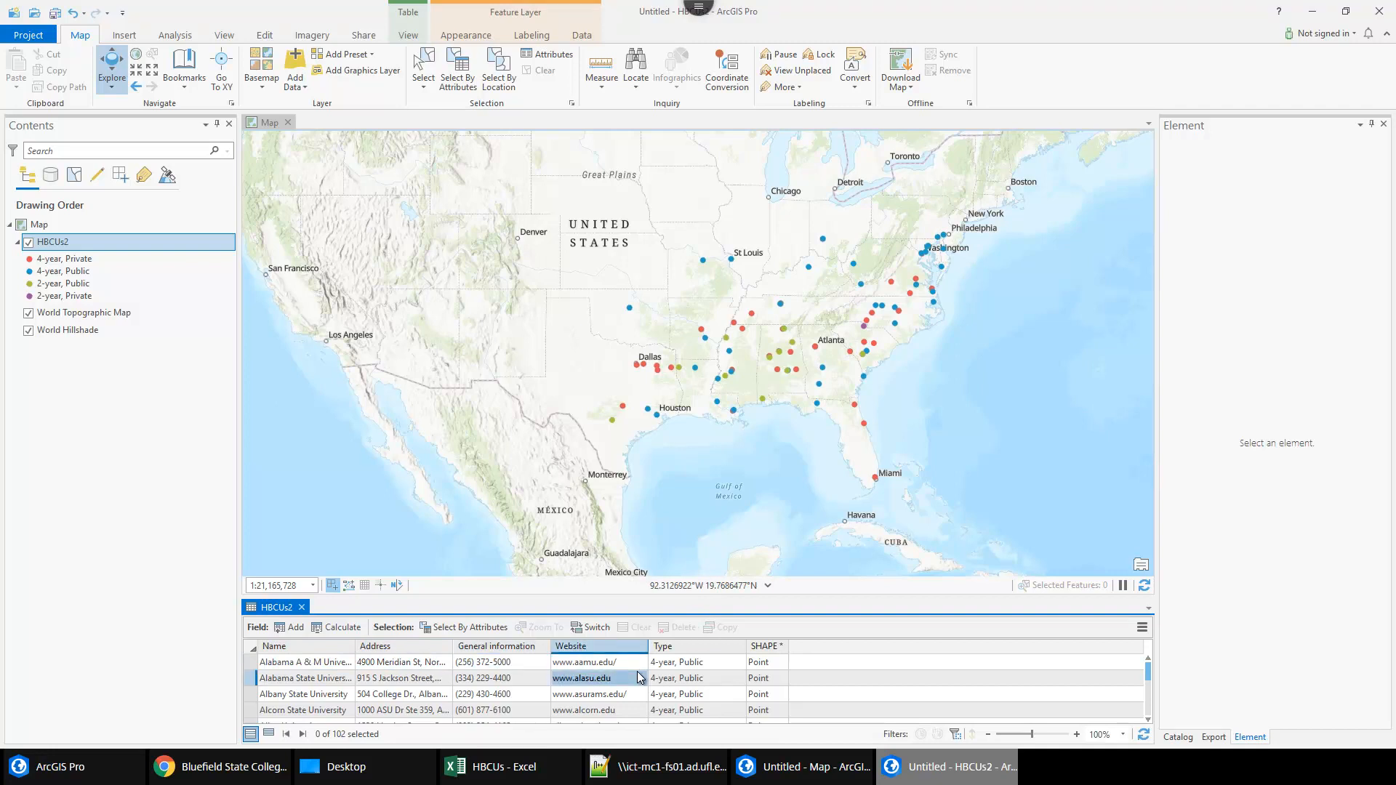
{"action": "left_click", "coordinate": [695, 368]}
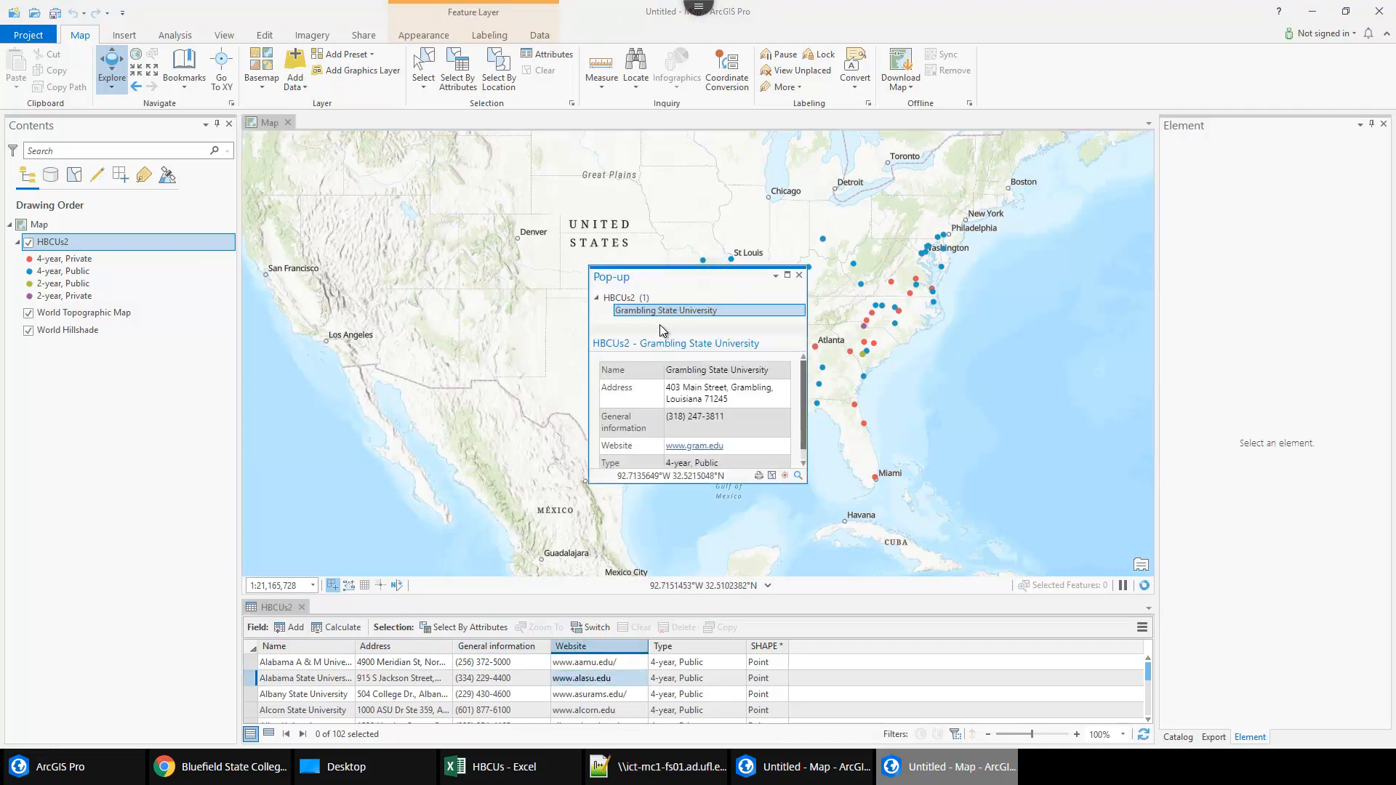
{"action": "scroll", "coordinate": [695, 399], "scroll_direction": "down", "scroll_amount": 1}
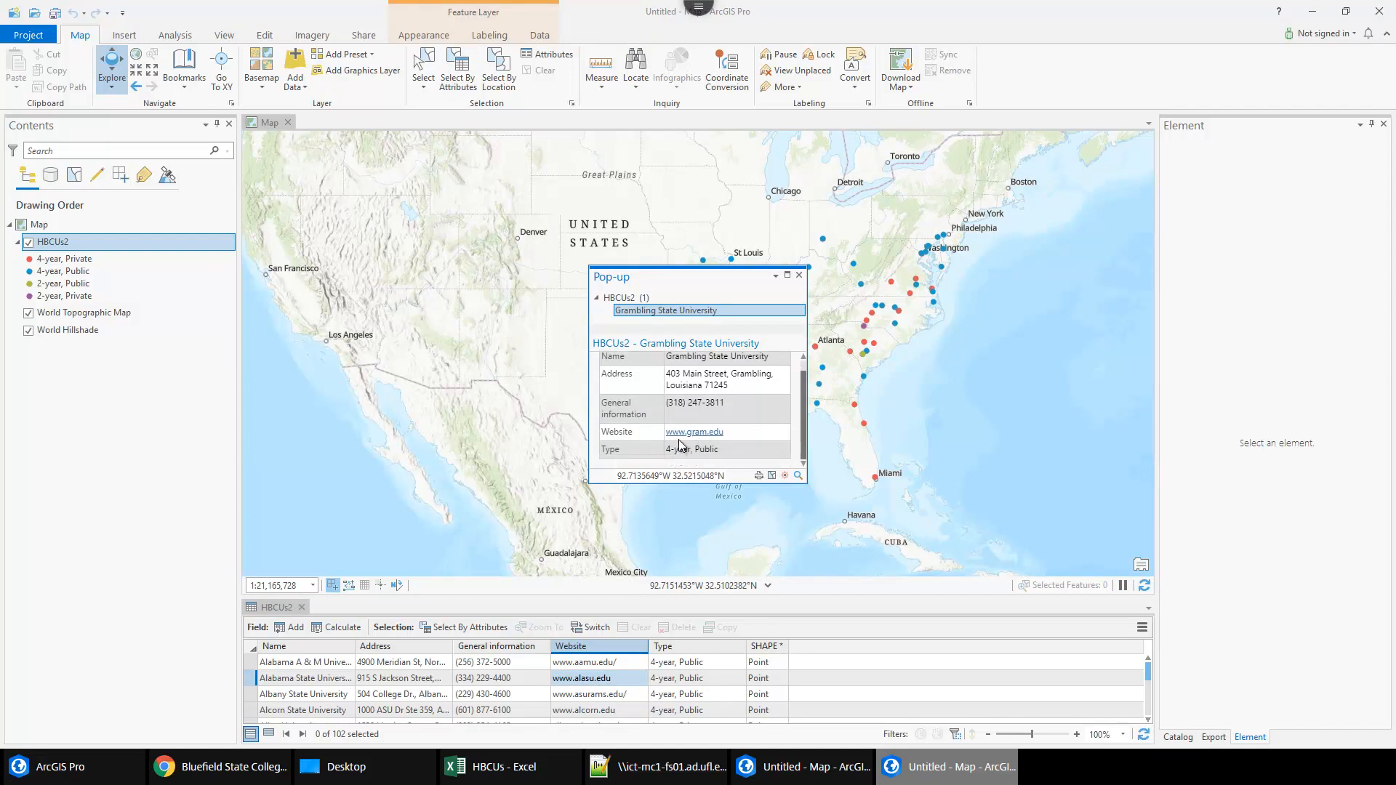
{"action": "left_click", "coordinate": [704, 437]}
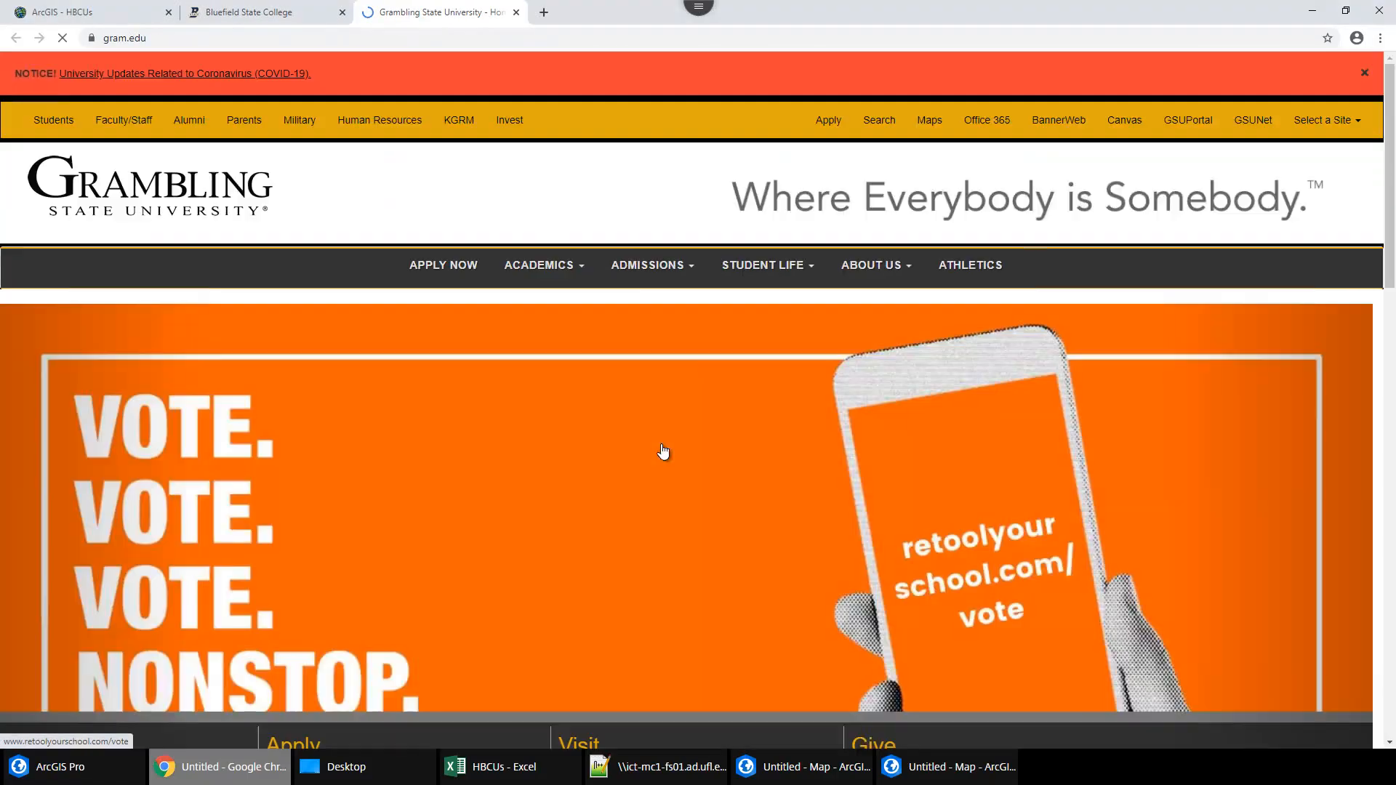
{"action": "scroll", "coordinate": [664, 409], "scroll_direction": "down", "scroll_amount": 6}
{"action": "scroll", "coordinate": [662, 412], "scroll_direction": "down", "scroll_amount": 7}
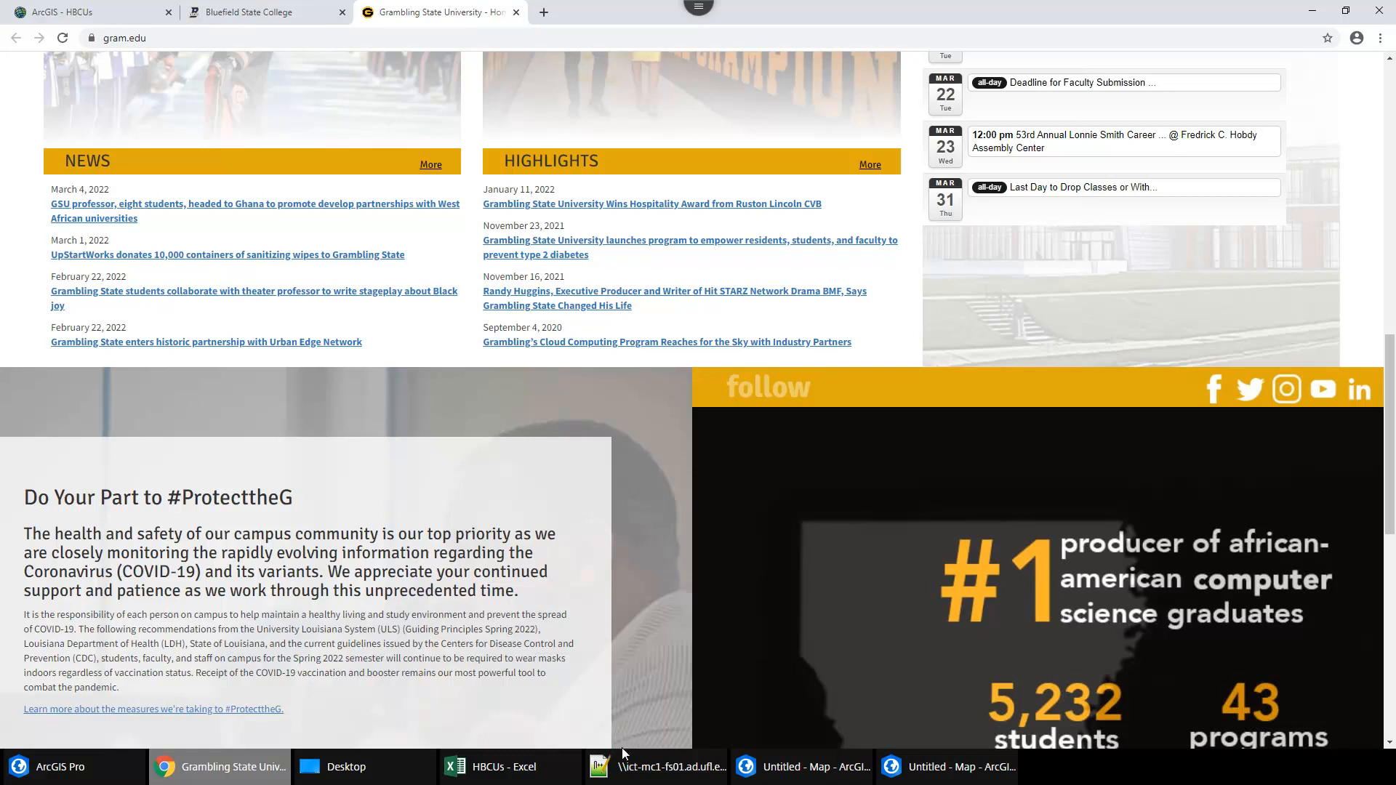
Switch to the HBCUs workbook in Excel and examine the column headers and the first school's record.
{"action": "scroll", "coordinate": [796, 552], "scroll_direction": "down", "scroll_amount": 3}
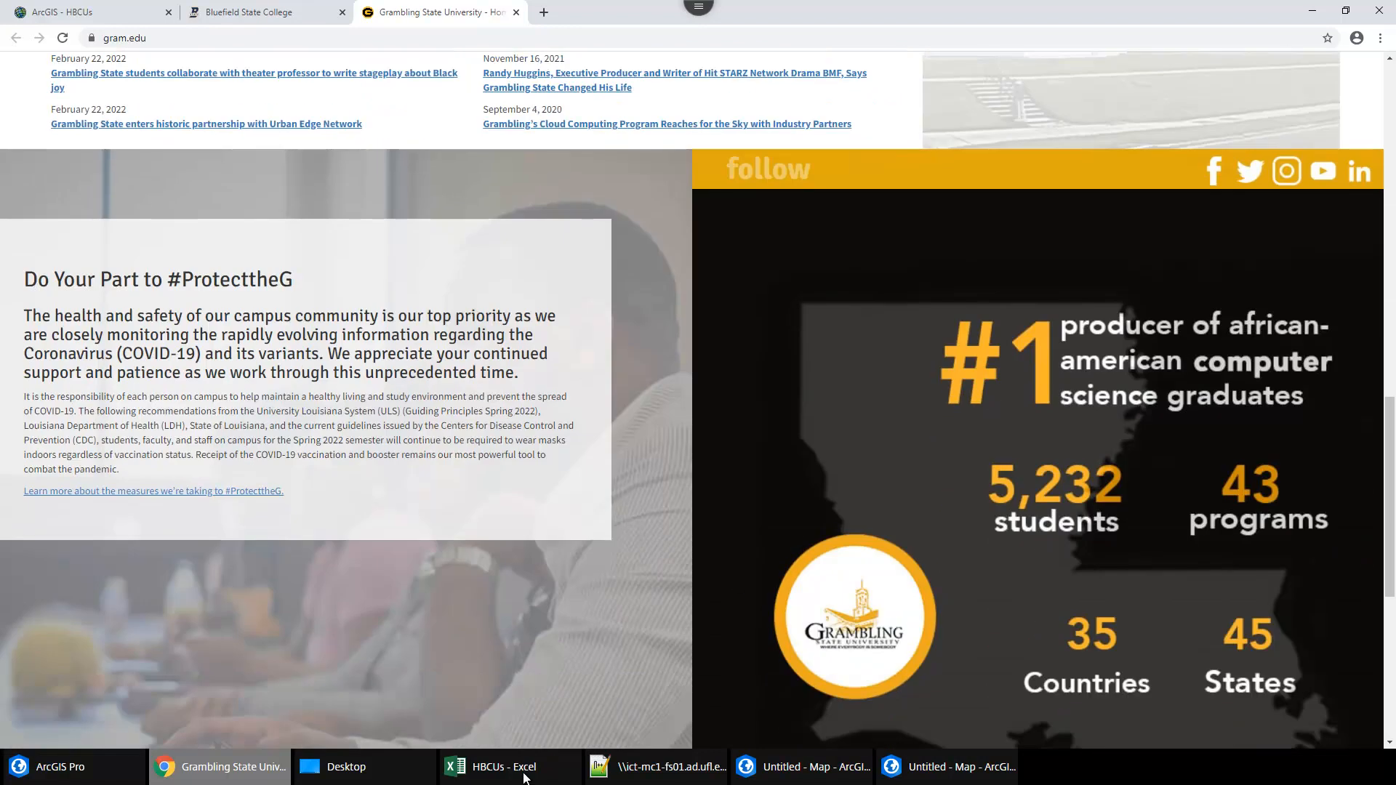
{"action": "left_click", "coordinate": [525, 776]}
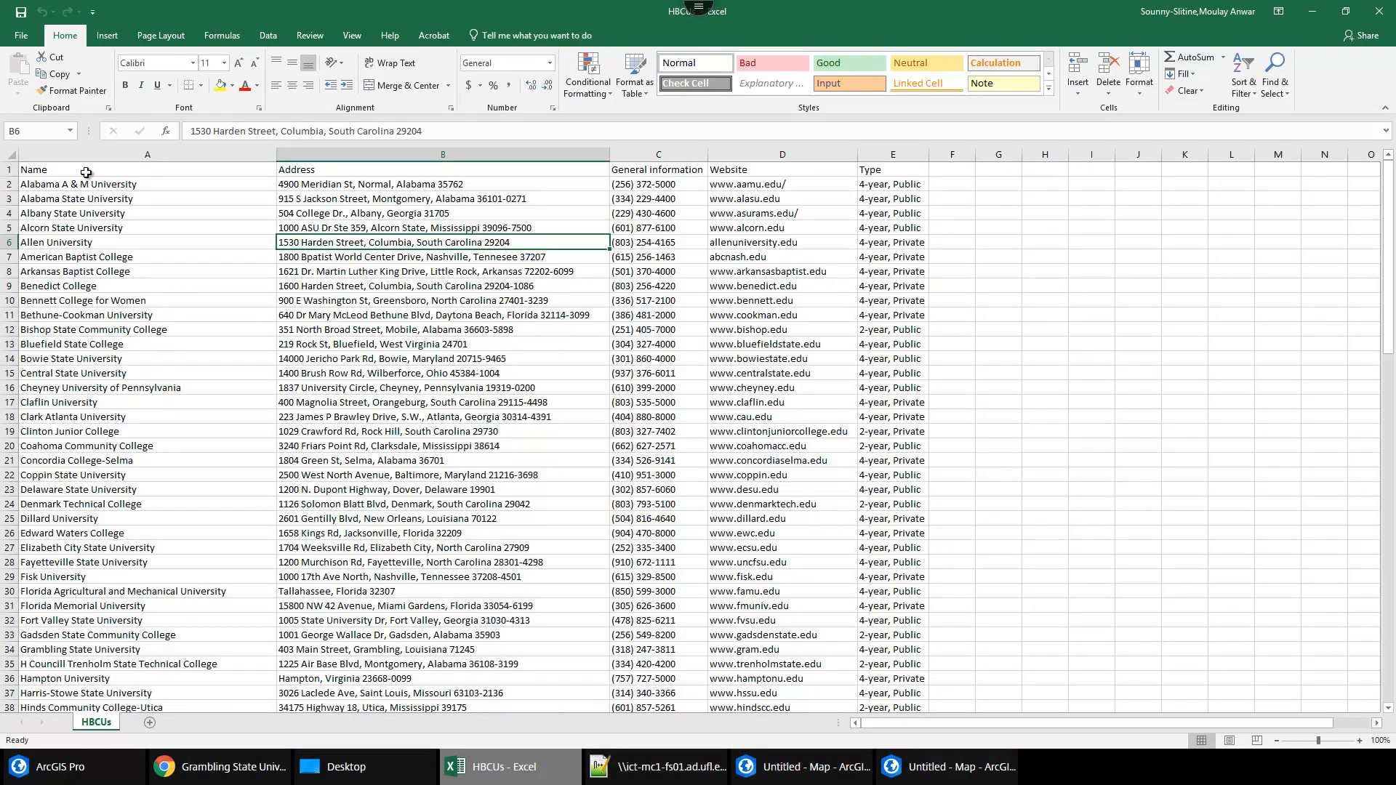
{"action": "left_click_drag", "start_coordinate": [54, 168], "coordinate": [925, 158]}
{"action": "left_click", "coordinate": [531, 220]}
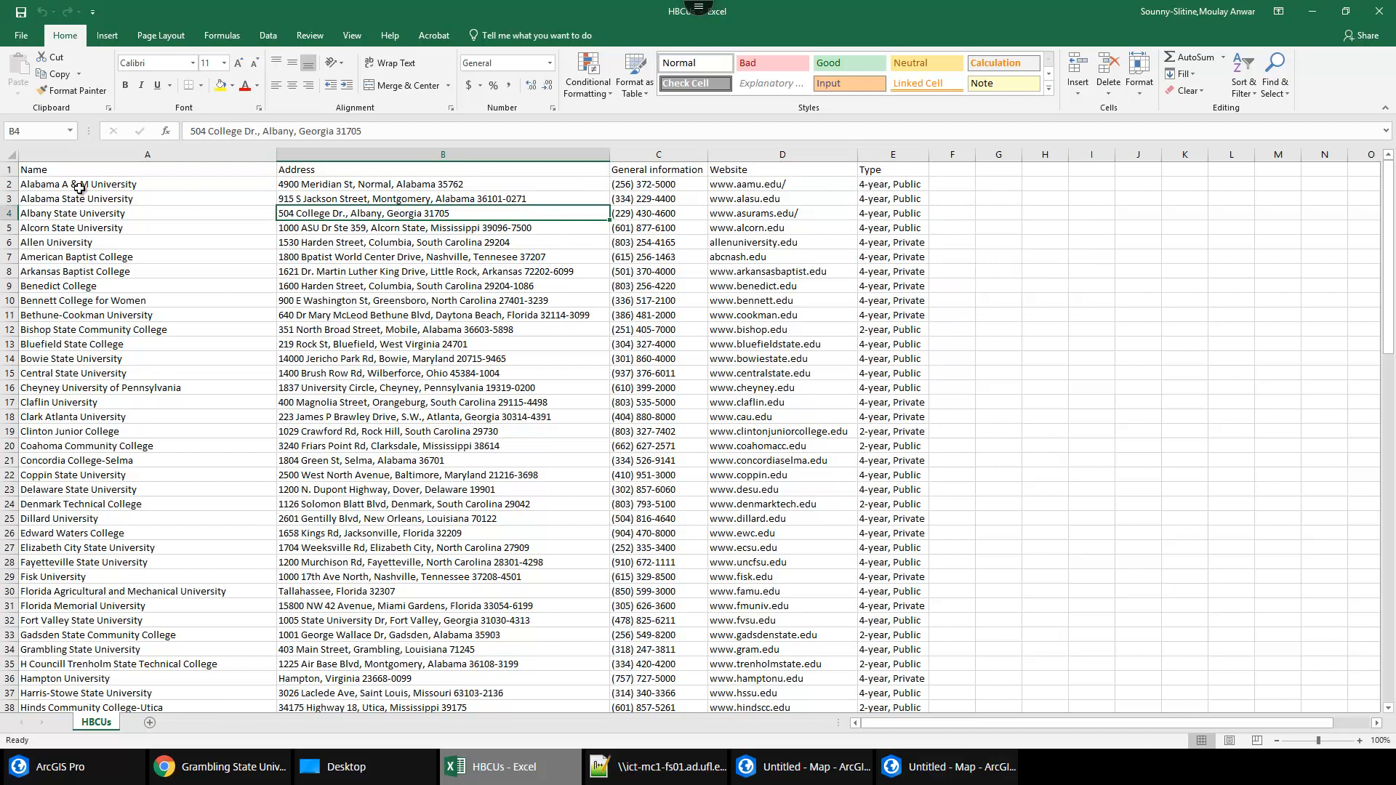
{"action": "left_click_drag", "start_coordinate": [94, 168], "coordinate": [902, 186]}
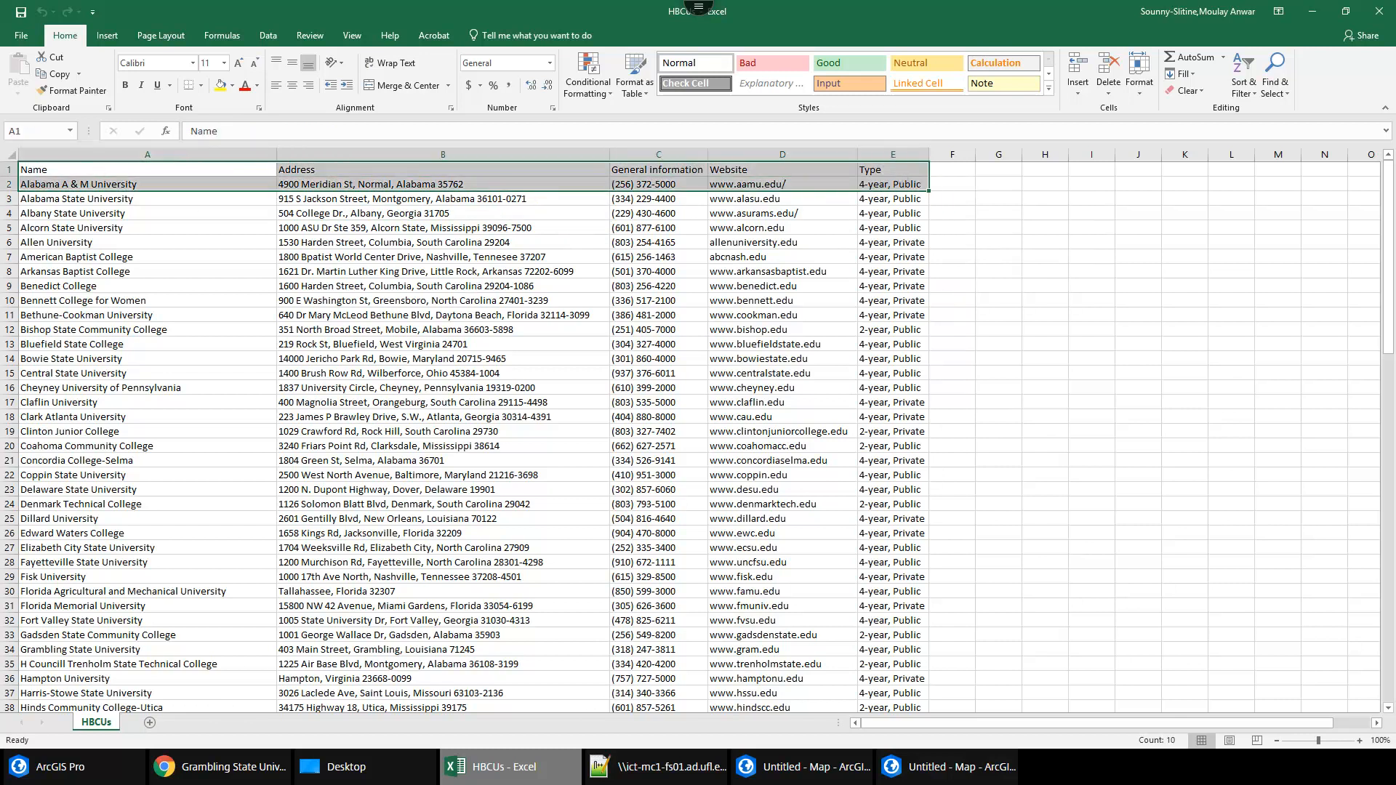
Compare the HBCUs2 table in ArcGIS Pro with the Excel workbook, examining the Alabama A & M University record and the Address column.
{"action": "left_click", "coordinate": [934, 782]}
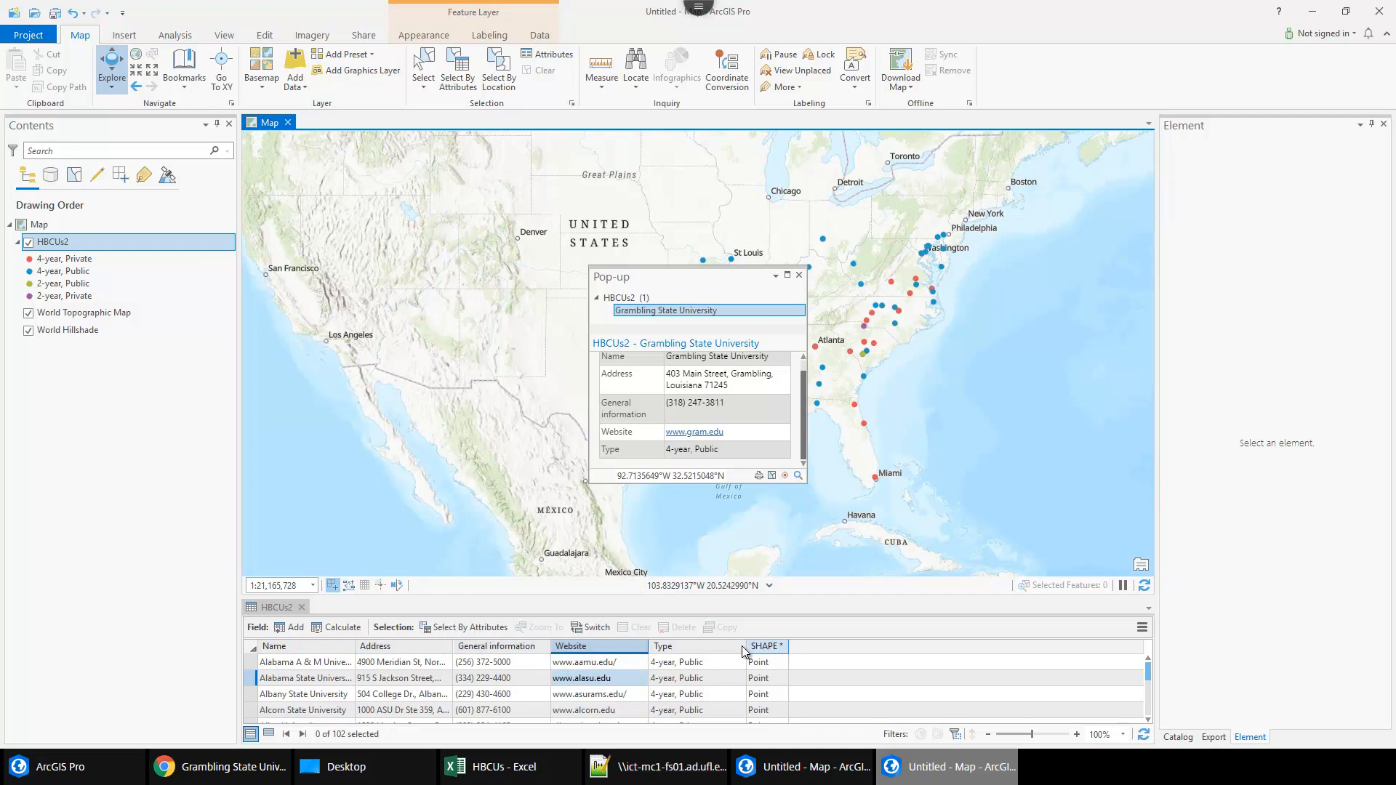
{"action": "left_click", "coordinate": [500, 777]}
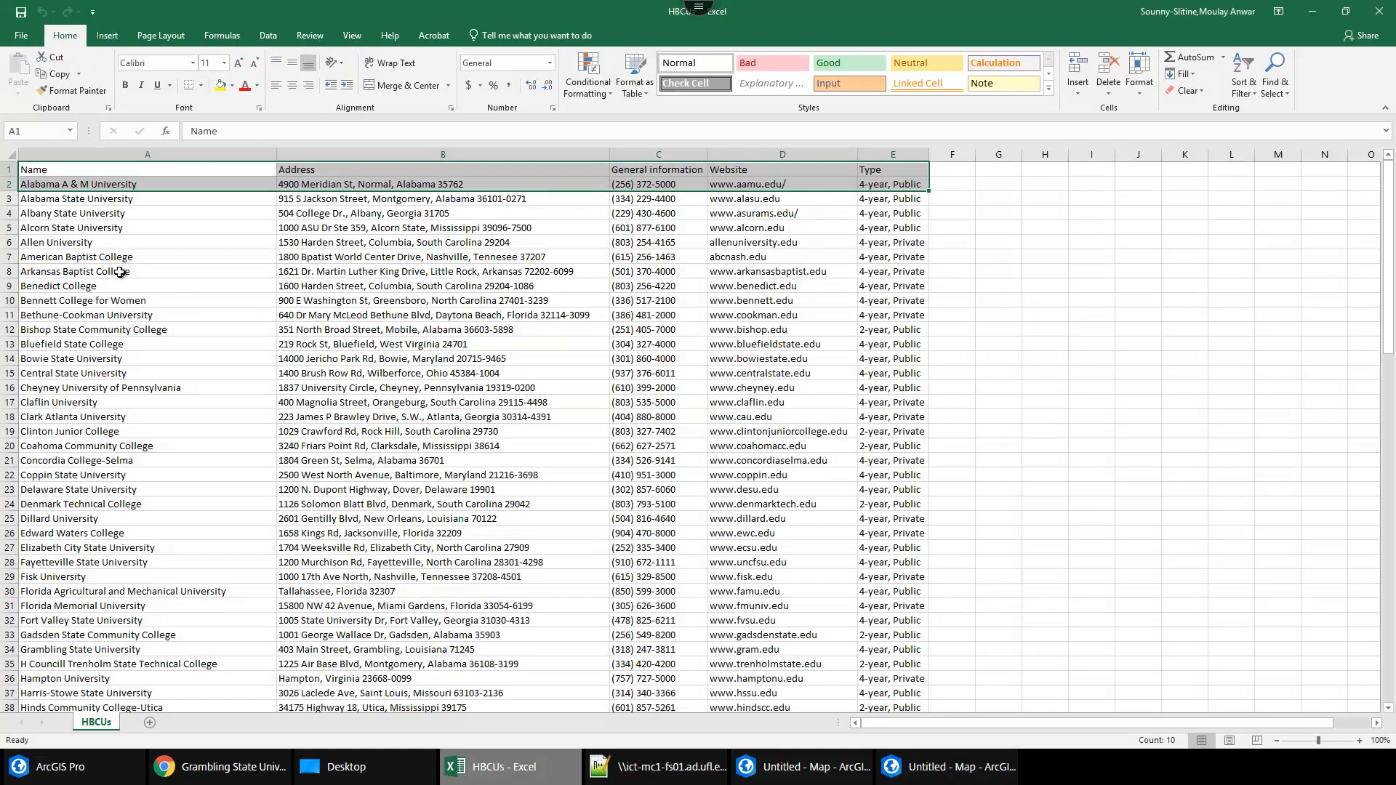
{"action": "left_click", "coordinate": [33, 184]}
{"action": "key", "text": "F2"}
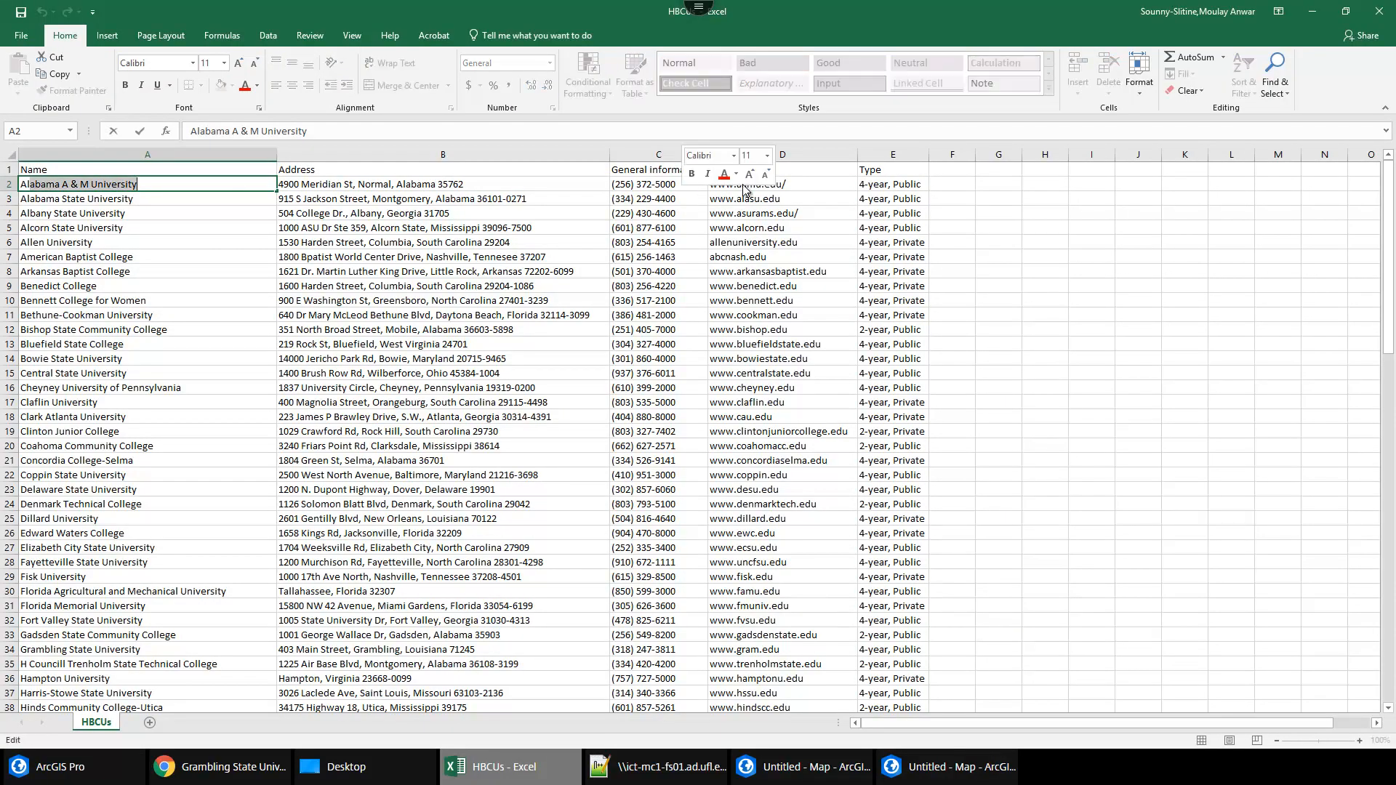
{"action": "left_click", "coordinate": [451, 186]}
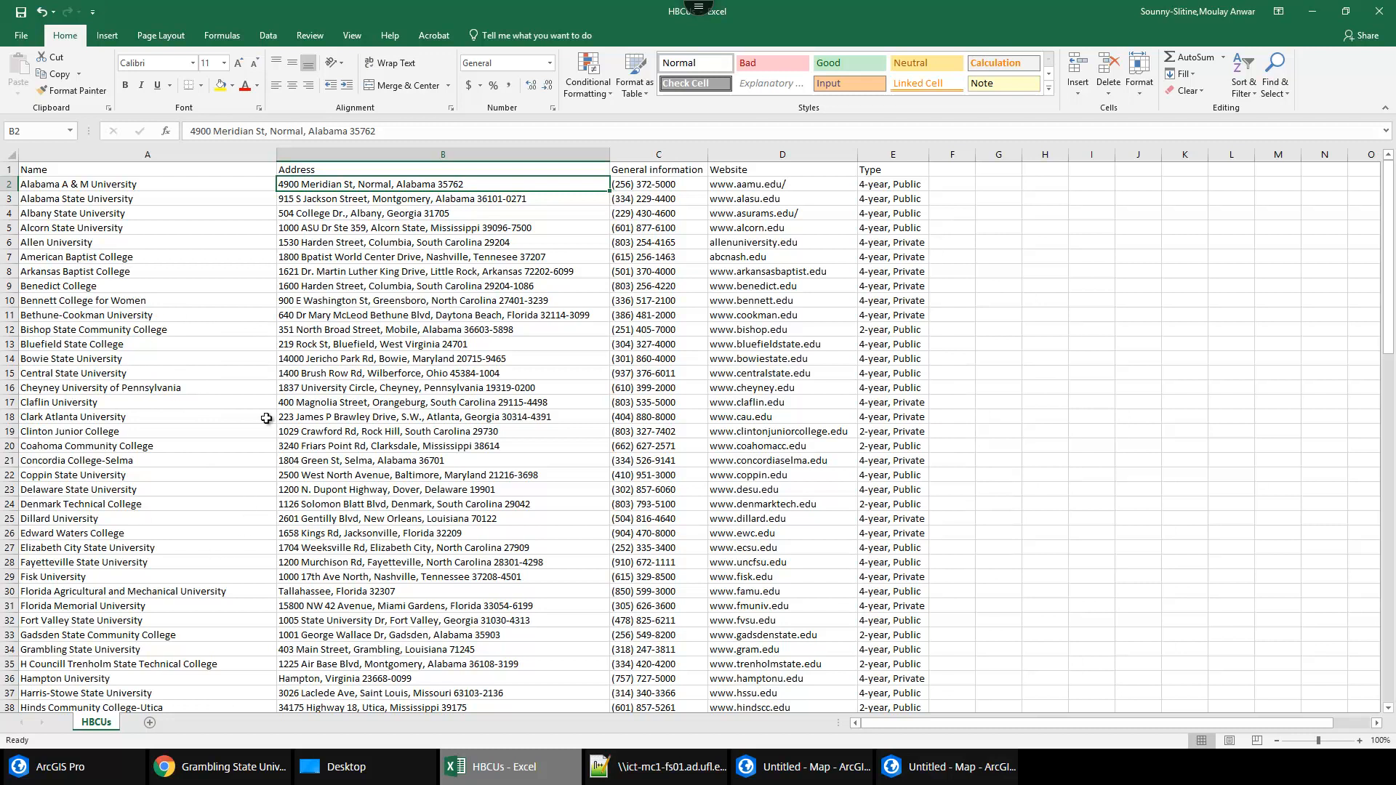
{"action": "left_click_drag", "start_coordinate": [409, 198], "coordinate": [432, 538]}
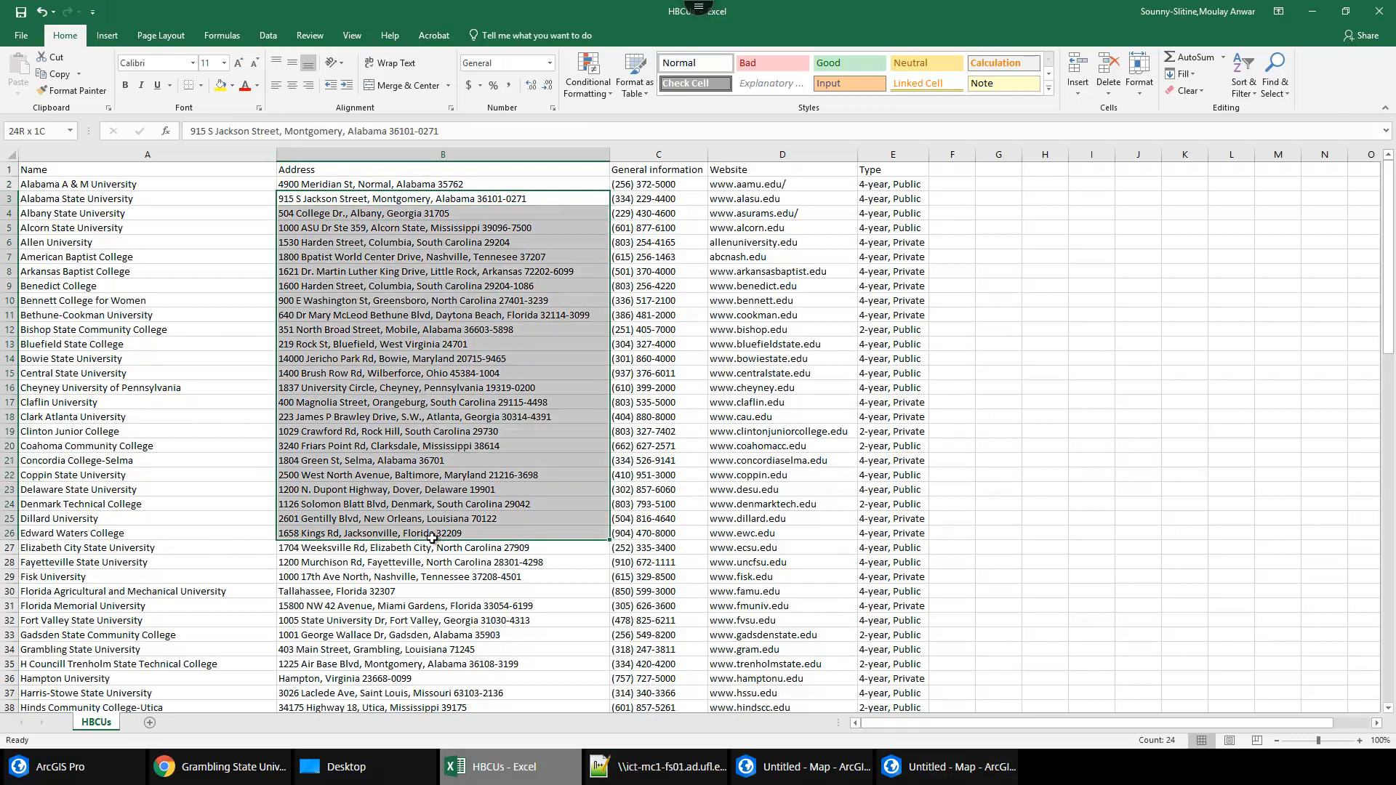
{"action": "left_click", "coordinate": [459, 561]}
Return to the HBCUs web map in the browser, close the Bluefield State College pop-up and check the file types accepted by Add Layer from File.
{"action": "left_click", "coordinate": [245, 782]}
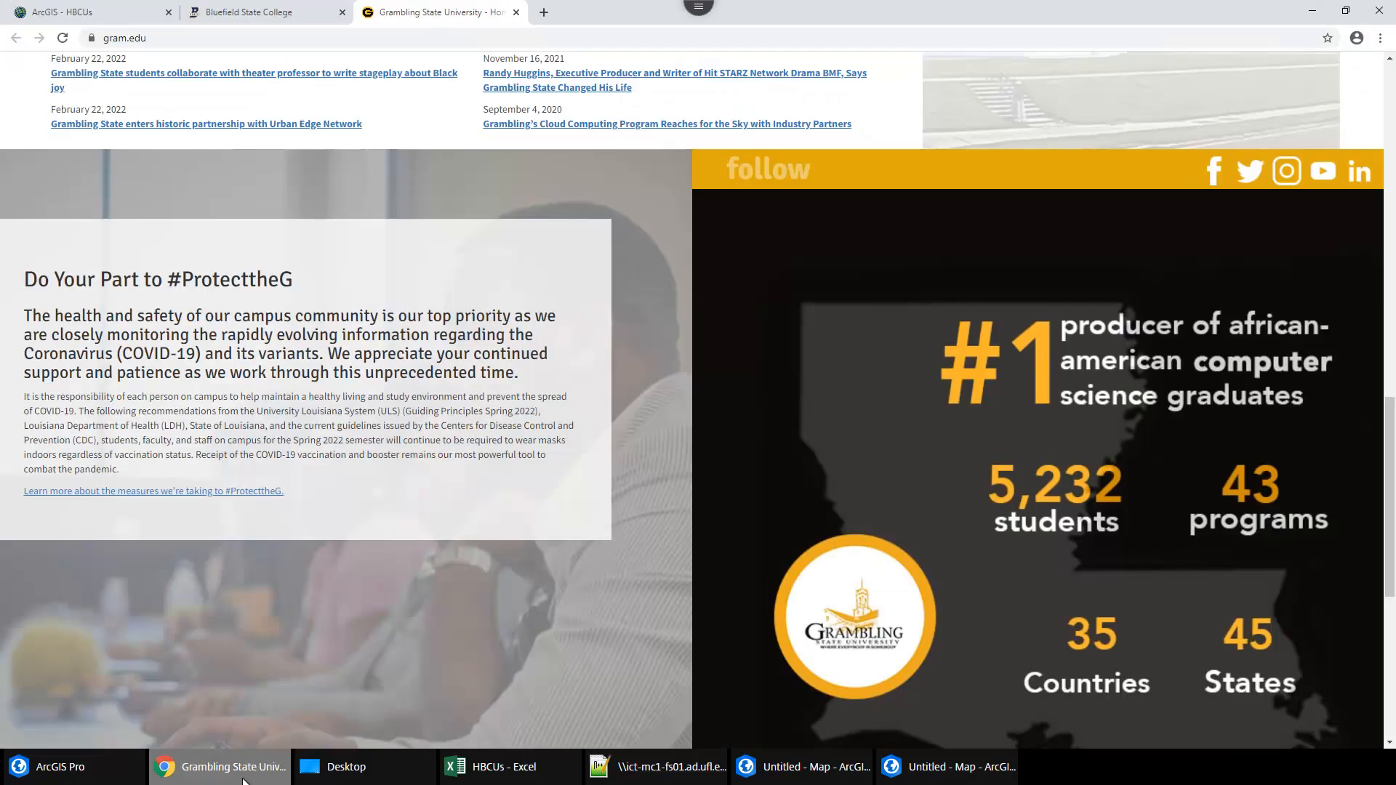
{"action": "left_click", "coordinate": [109, 15]}
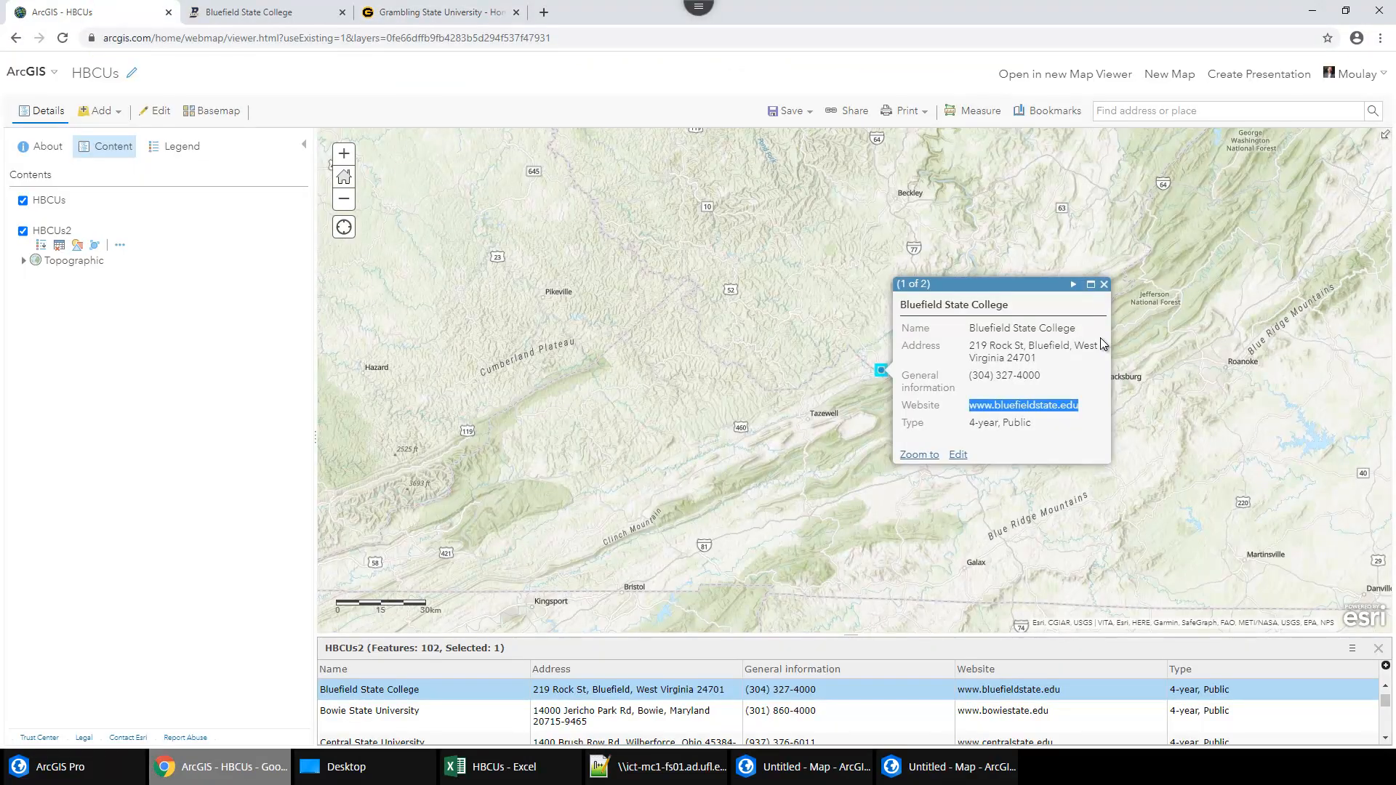
{"action": "left_click", "coordinate": [1104, 284]}
{"action": "left_click", "coordinate": [100, 110]}
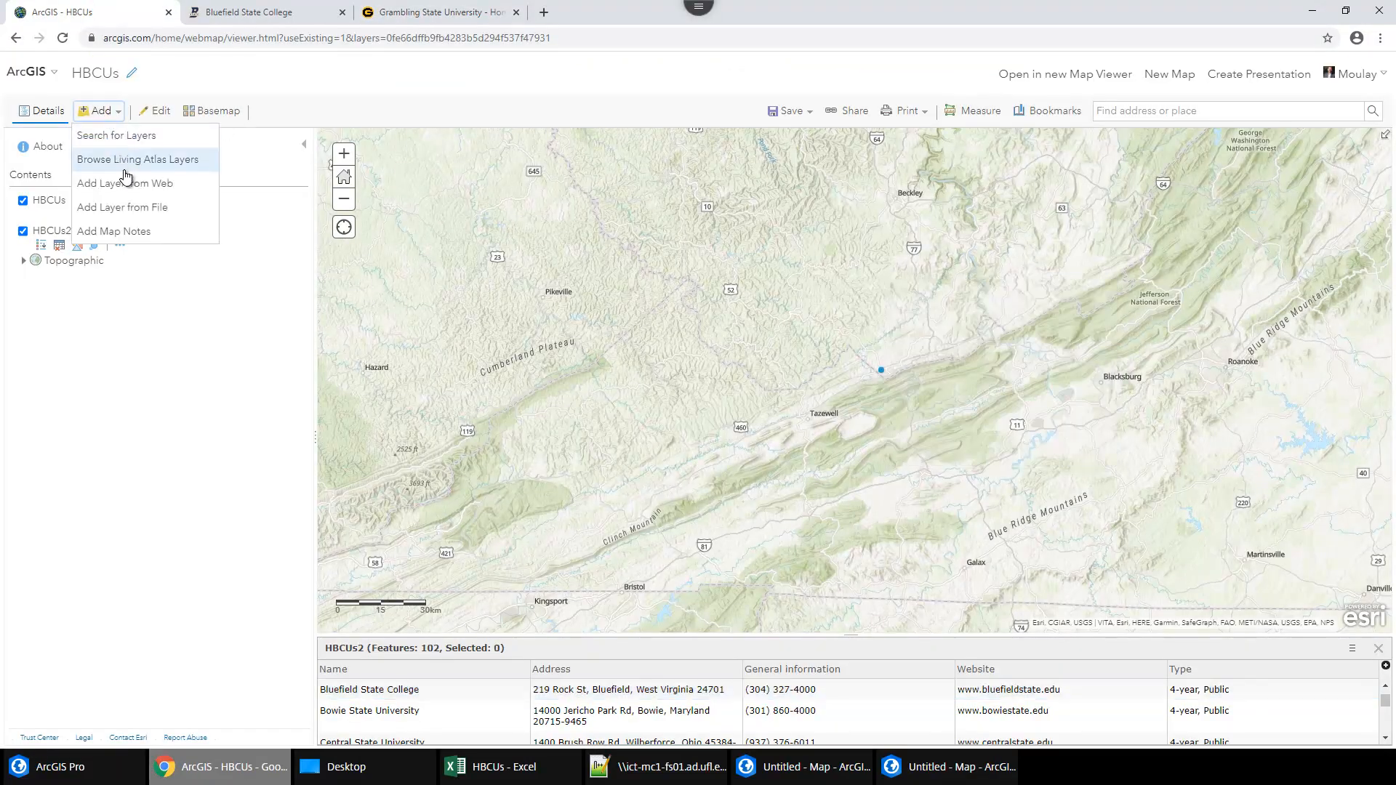
{"action": "left_click", "coordinate": [143, 211]}
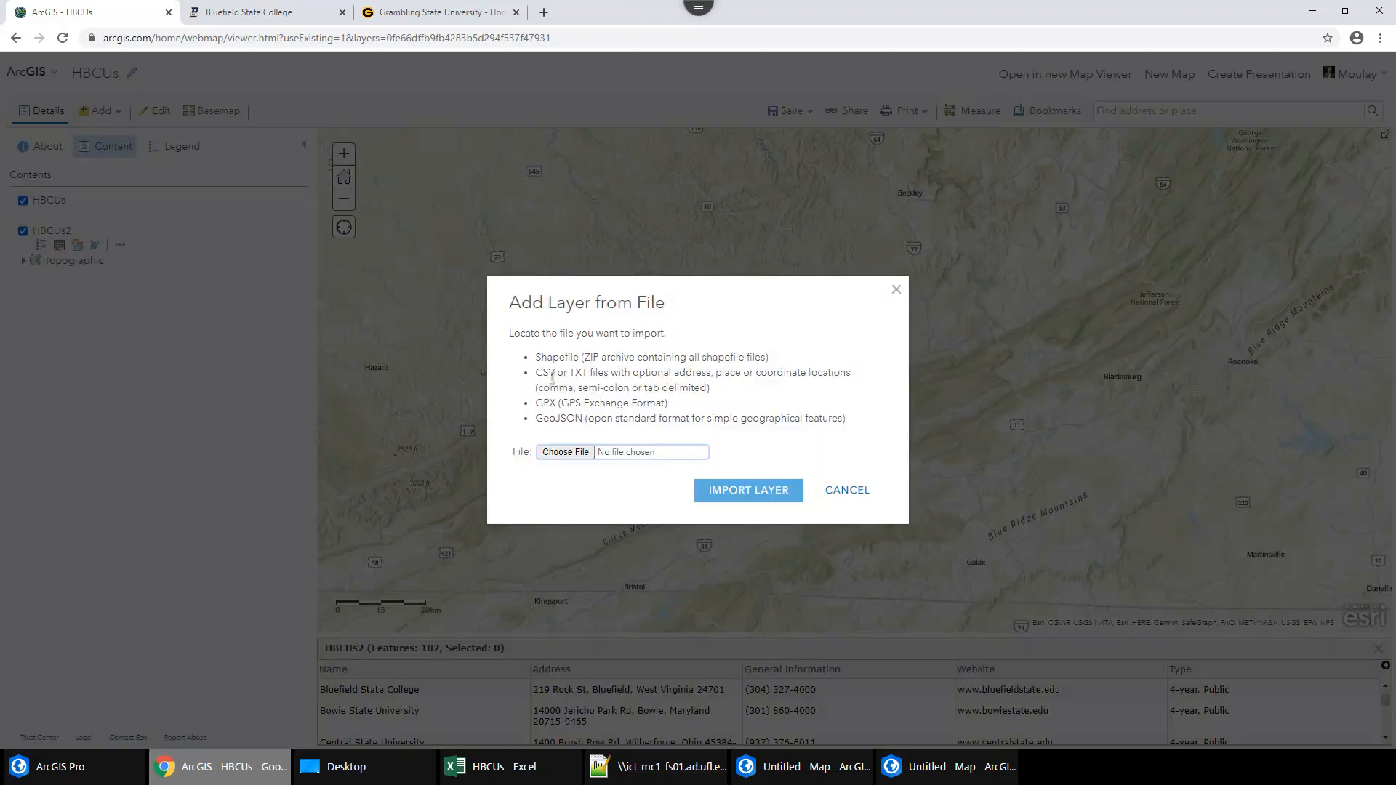
{"action": "left_click", "coordinate": [858, 492]}
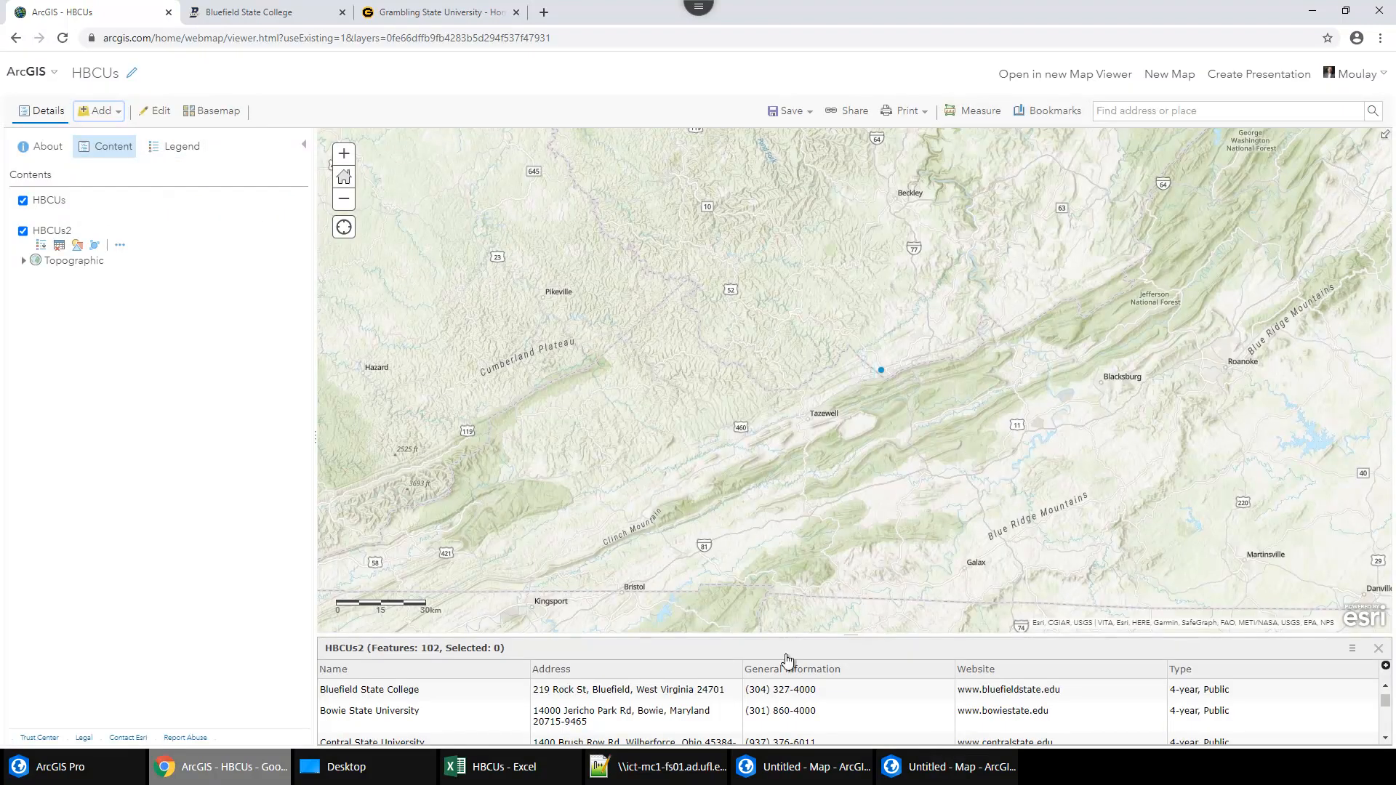
{"action": "scroll", "coordinate": [807, 419], "scroll_direction": "down", "scroll_amount": 1}
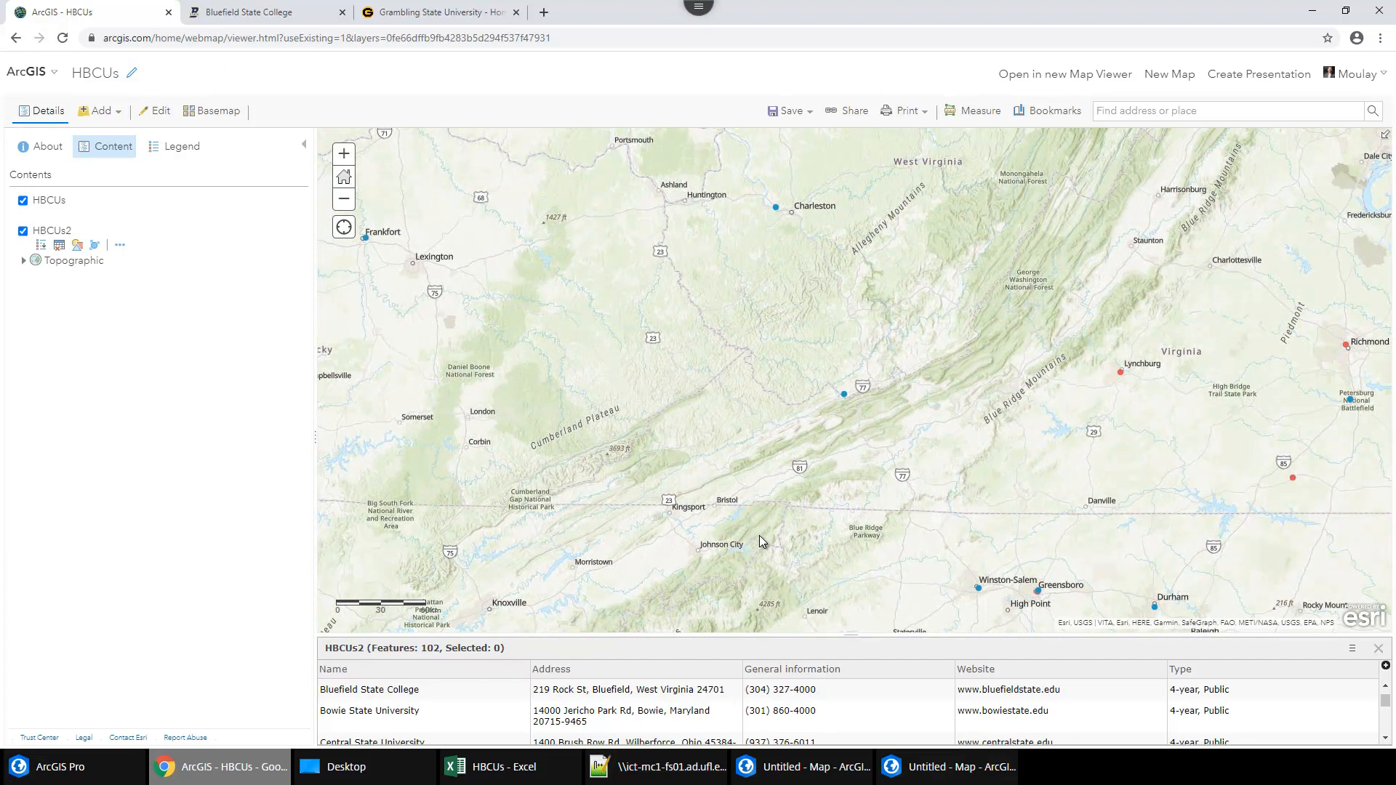
Switch back to the HBCUs workbook in Excel and review the full list of schools and their addresses.
{"action": "left_click", "coordinate": [545, 774]}
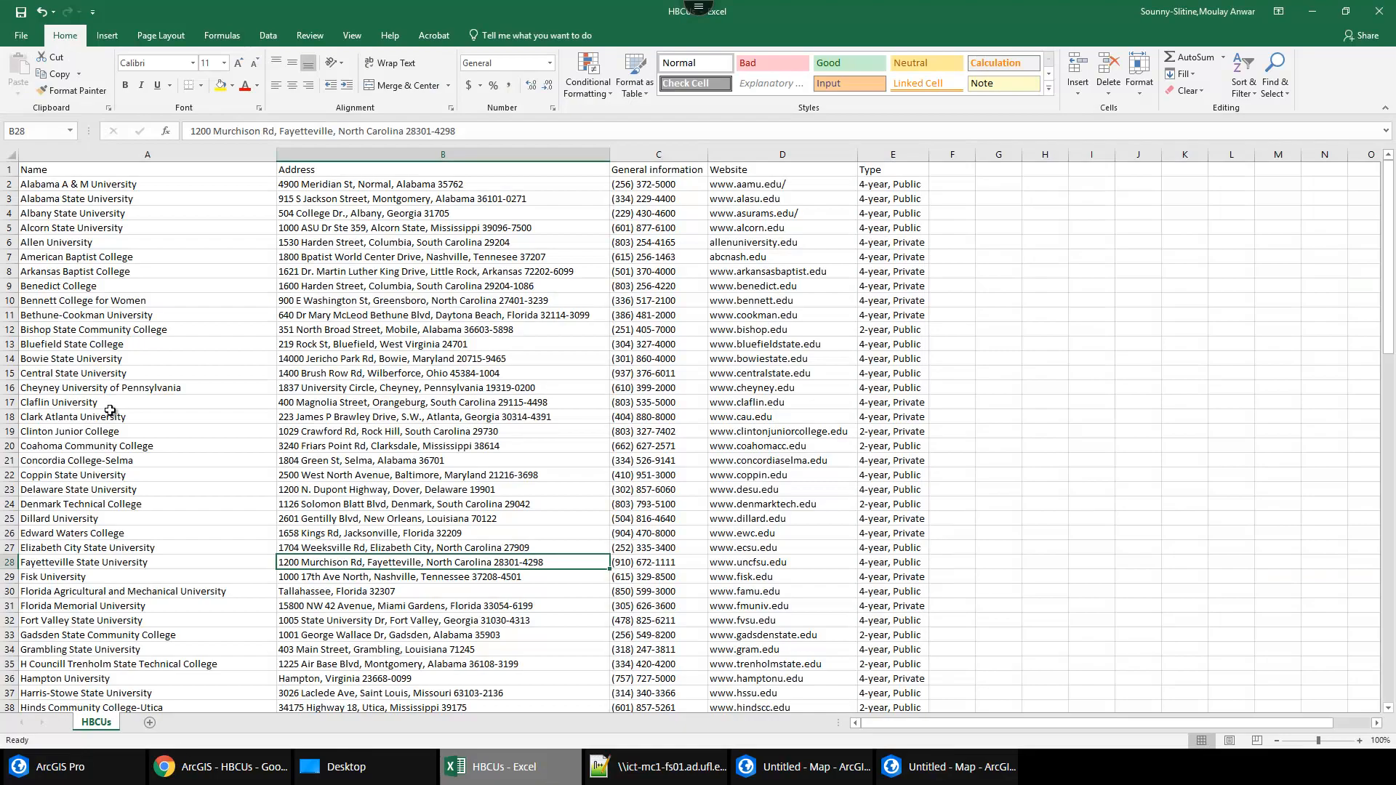
{"action": "scroll", "coordinate": [127, 487], "scroll_direction": "down", "scroll_amount": 20}
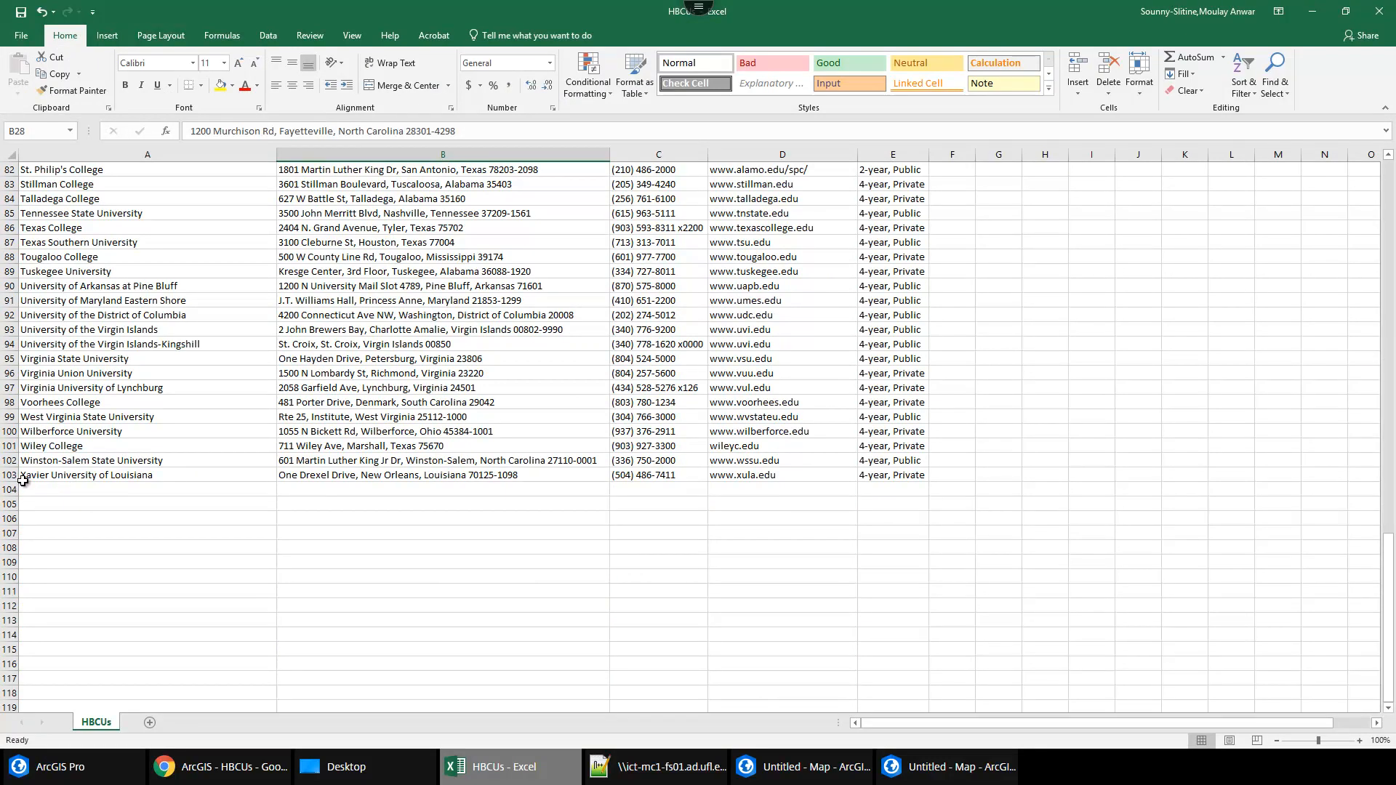
{"action": "scroll", "coordinate": [191, 251], "scroll_direction": "up", "scroll_amount": 20}
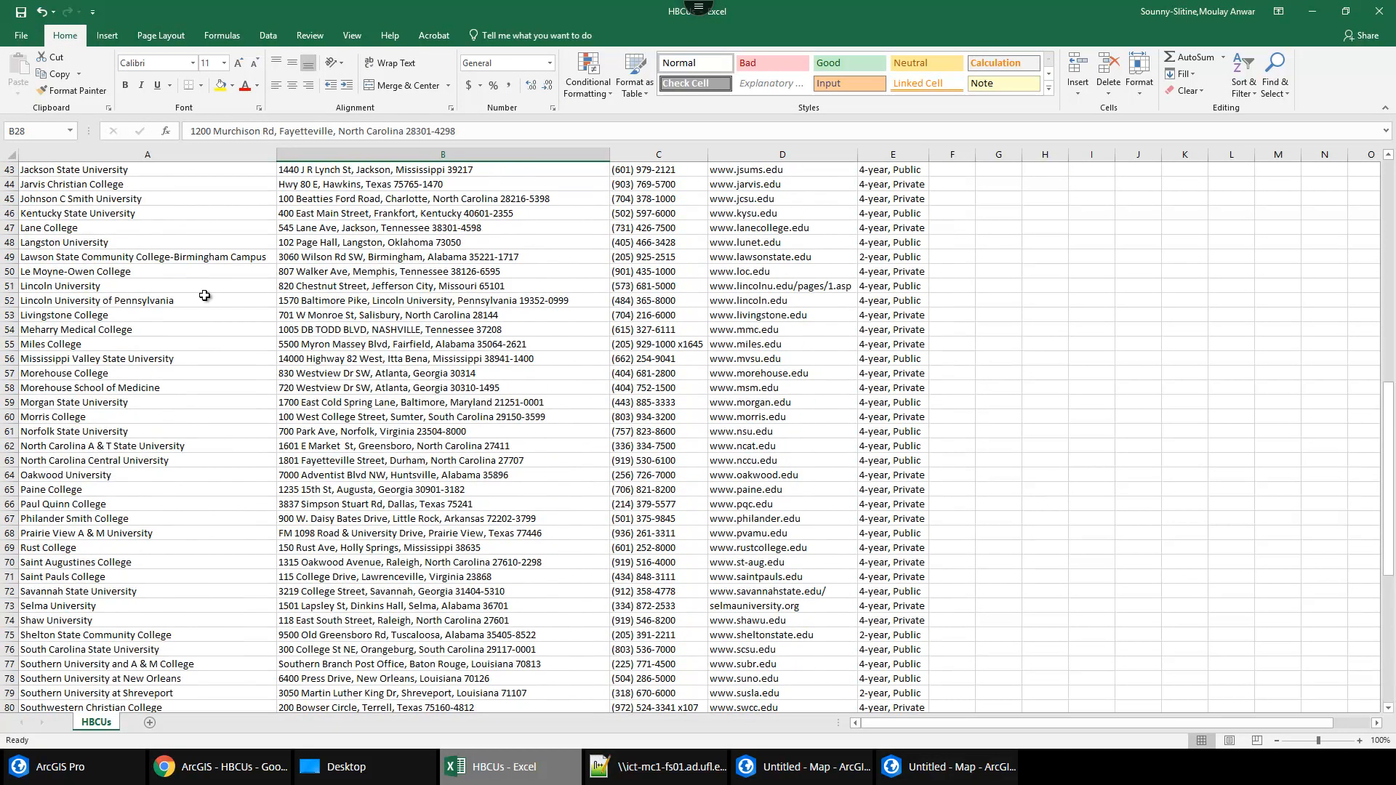
{"action": "scroll", "coordinate": [191, 244], "scroll_direction": "up", "scroll_amount": 1}
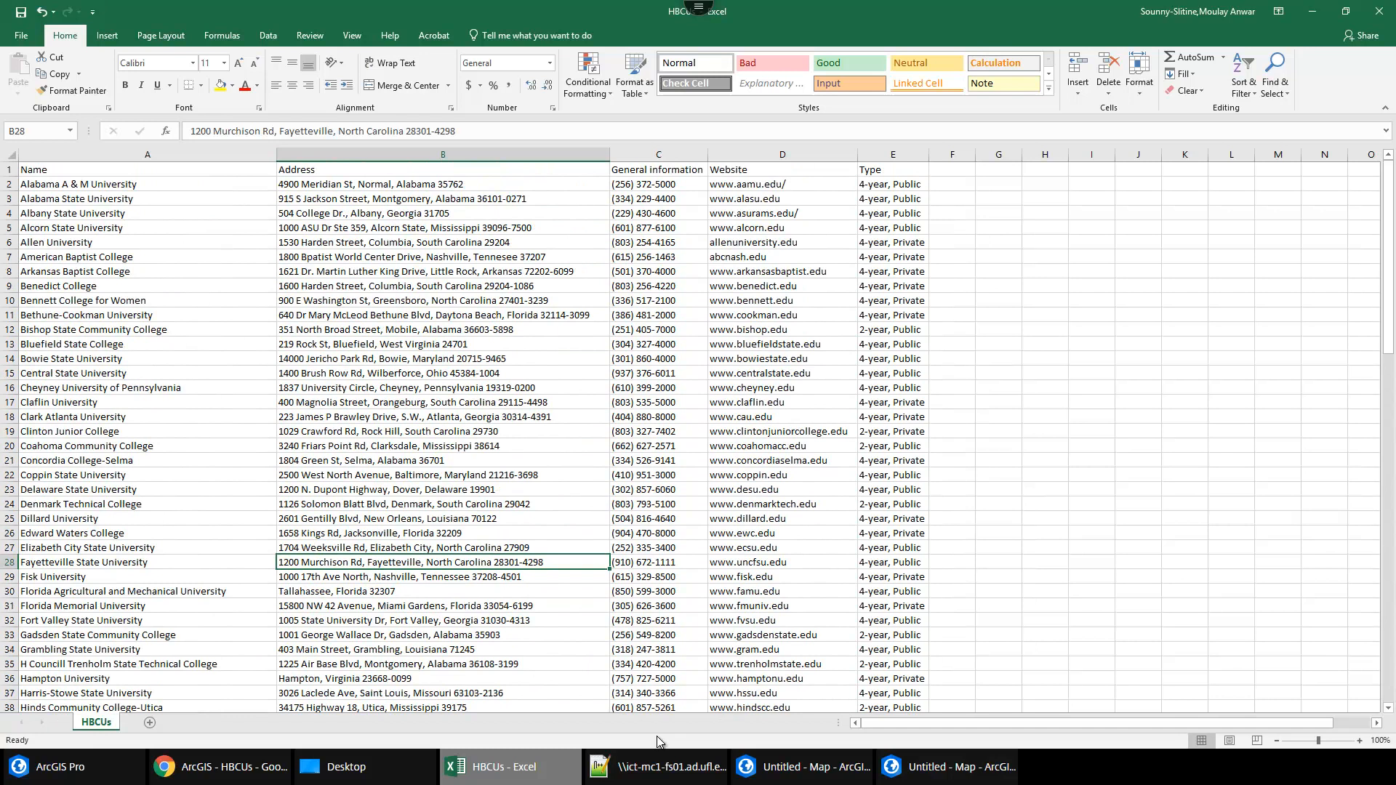
{"action": "left_click_drag", "start_coordinate": [361, 175], "coordinate": [425, 597]}
{"action": "left_click", "coordinate": [416, 445]}
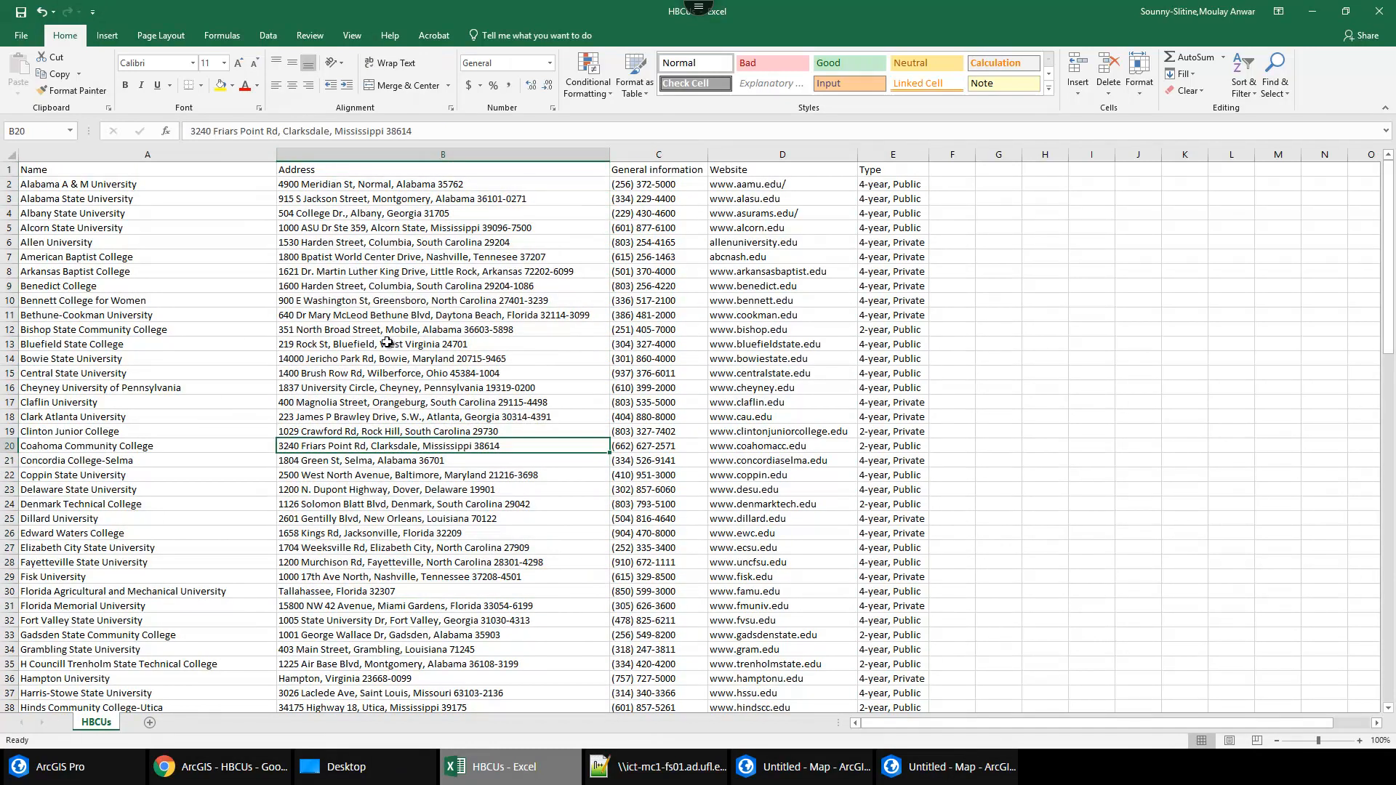
Change the Address header in cell B1 to "Street,City,State".
{"action": "left_click", "coordinate": [317, 170]}
{"action": "left_click", "coordinate": [299, 136]}
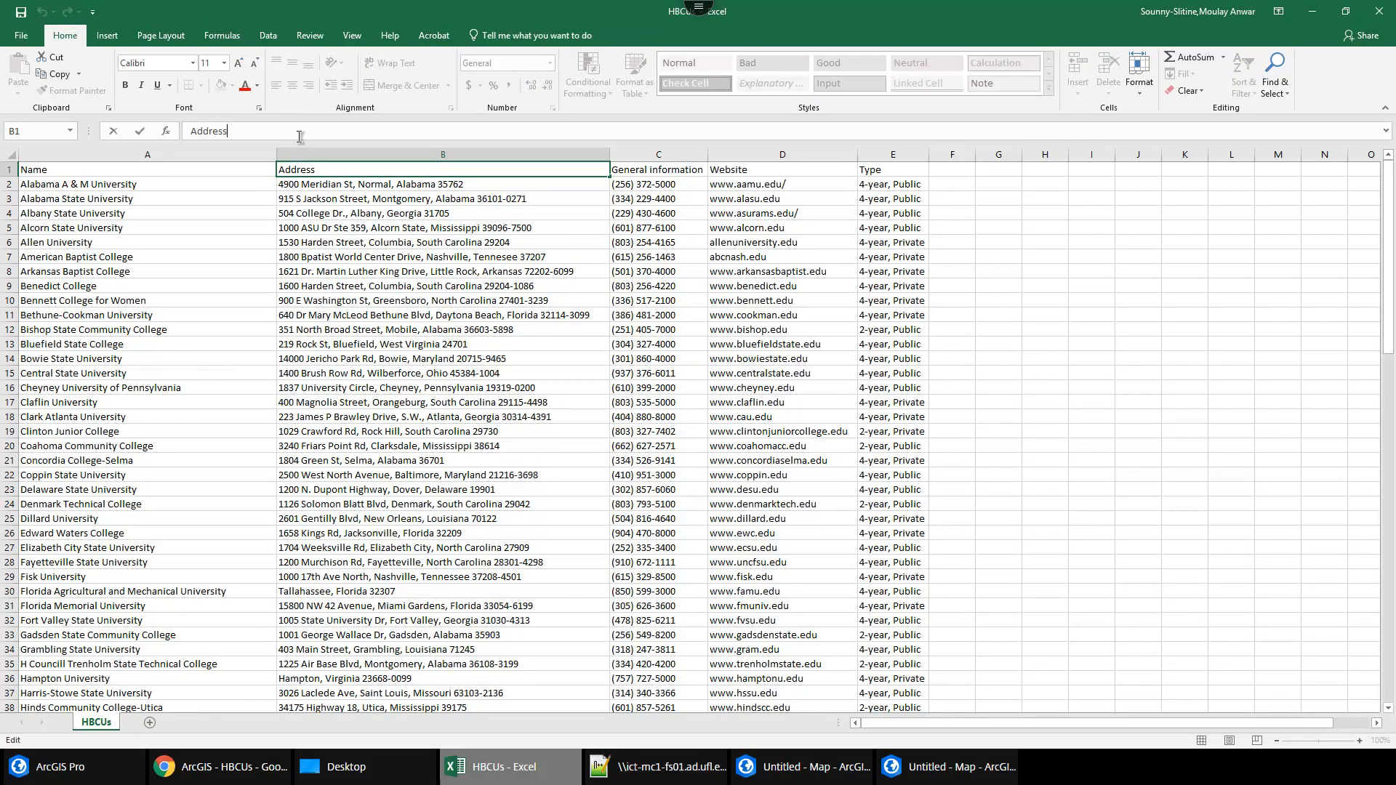
{"action": "left_click_drag", "start_coordinate": [236, 132], "coordinate": [166, 134]}
{"action": "type", "text": "Street,City,State"}
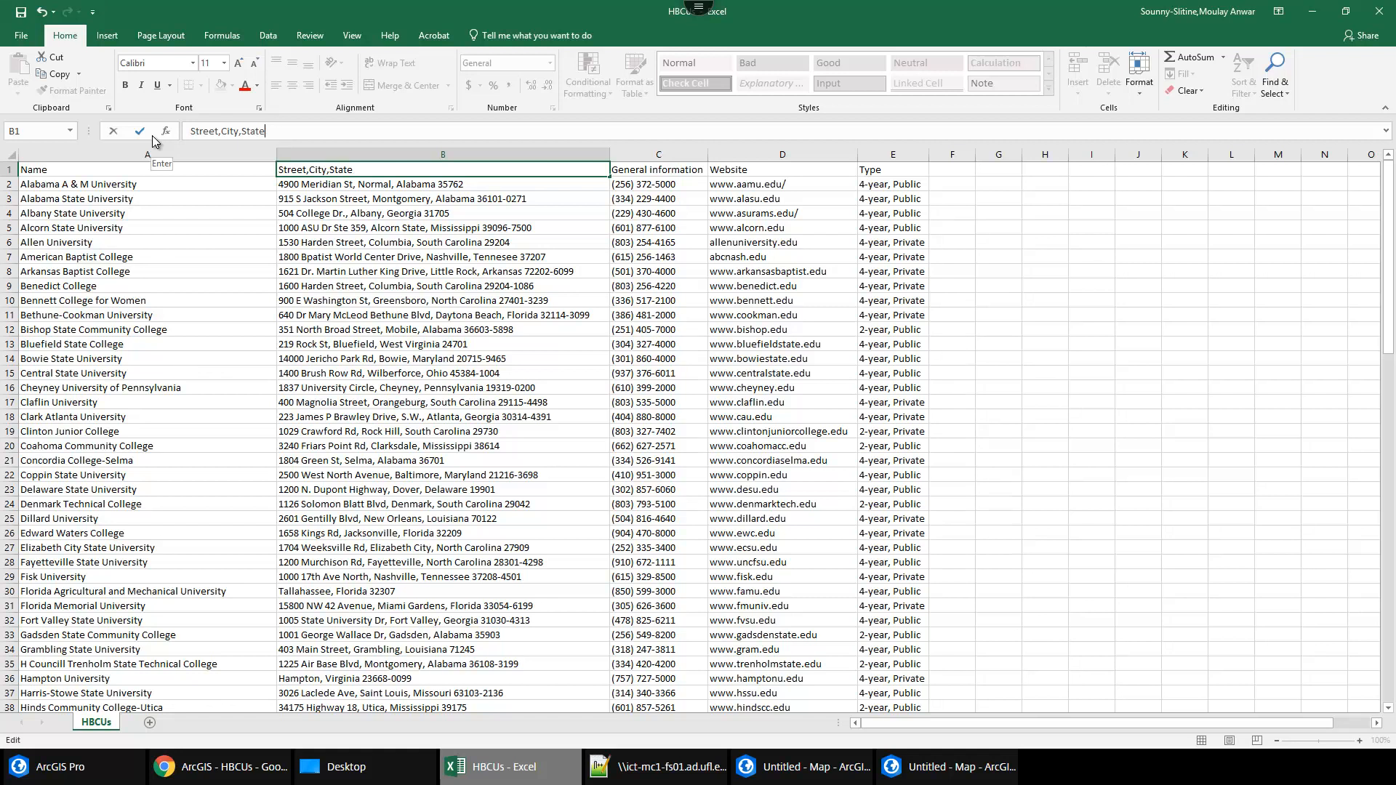
{"action": "left_click", "coordinate": [480, 271]}
Copy the General information, Website and Type columns from C:E into columns F:H.
{"action": "left_click", "coordinate": [456, 155]}
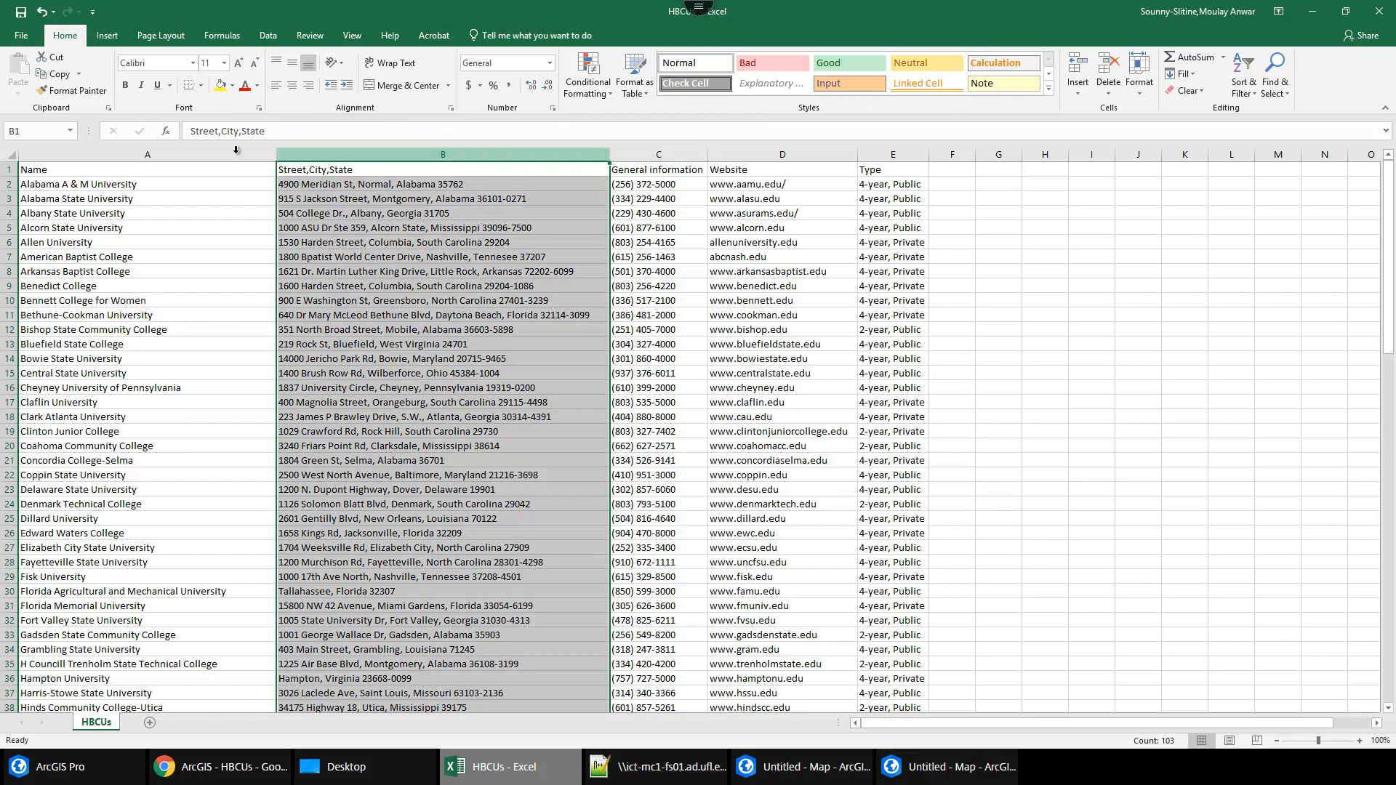
{"action": "left_click", "coordinate": [644, 154]}
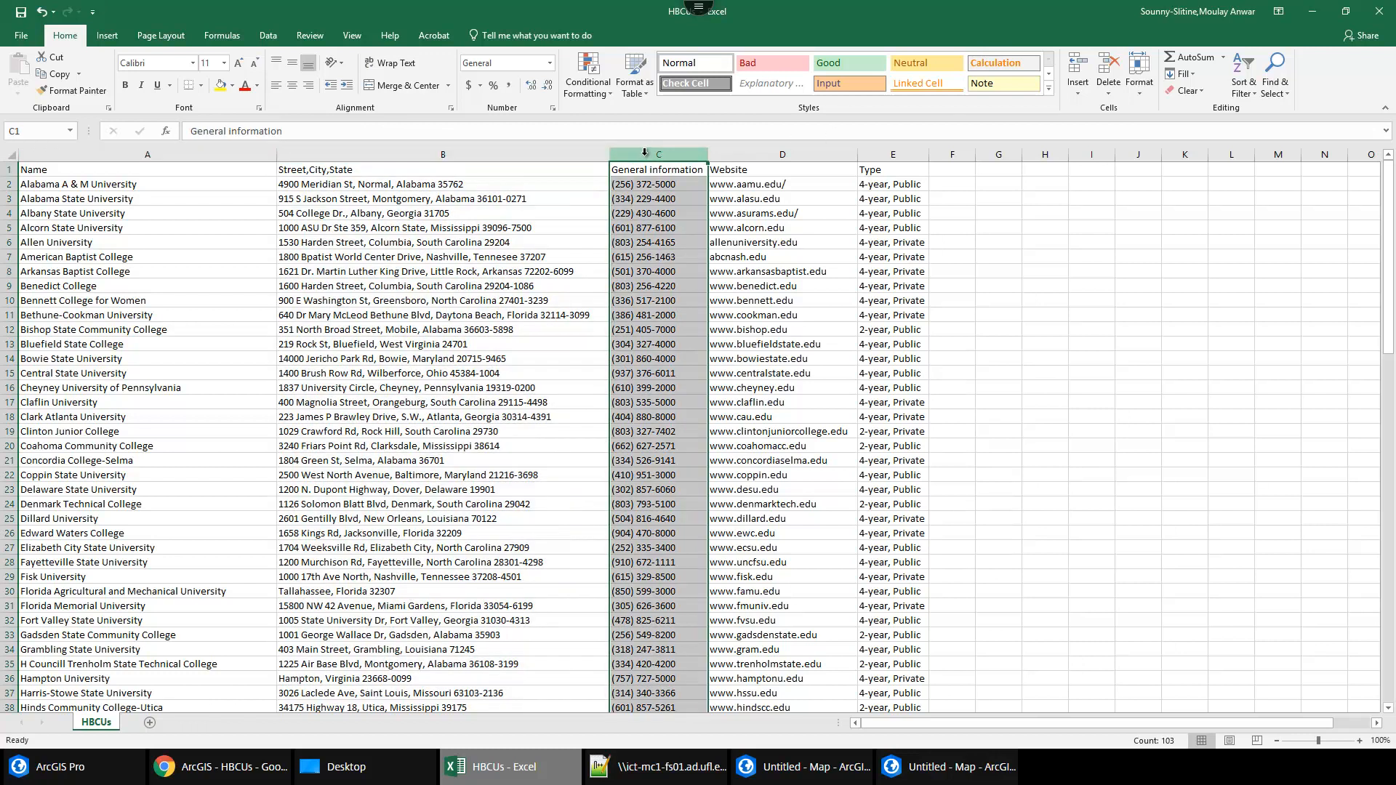
{"action": "left_click_drag", "start_coordinate": [644, 153], "coordinate": [880, 149]}
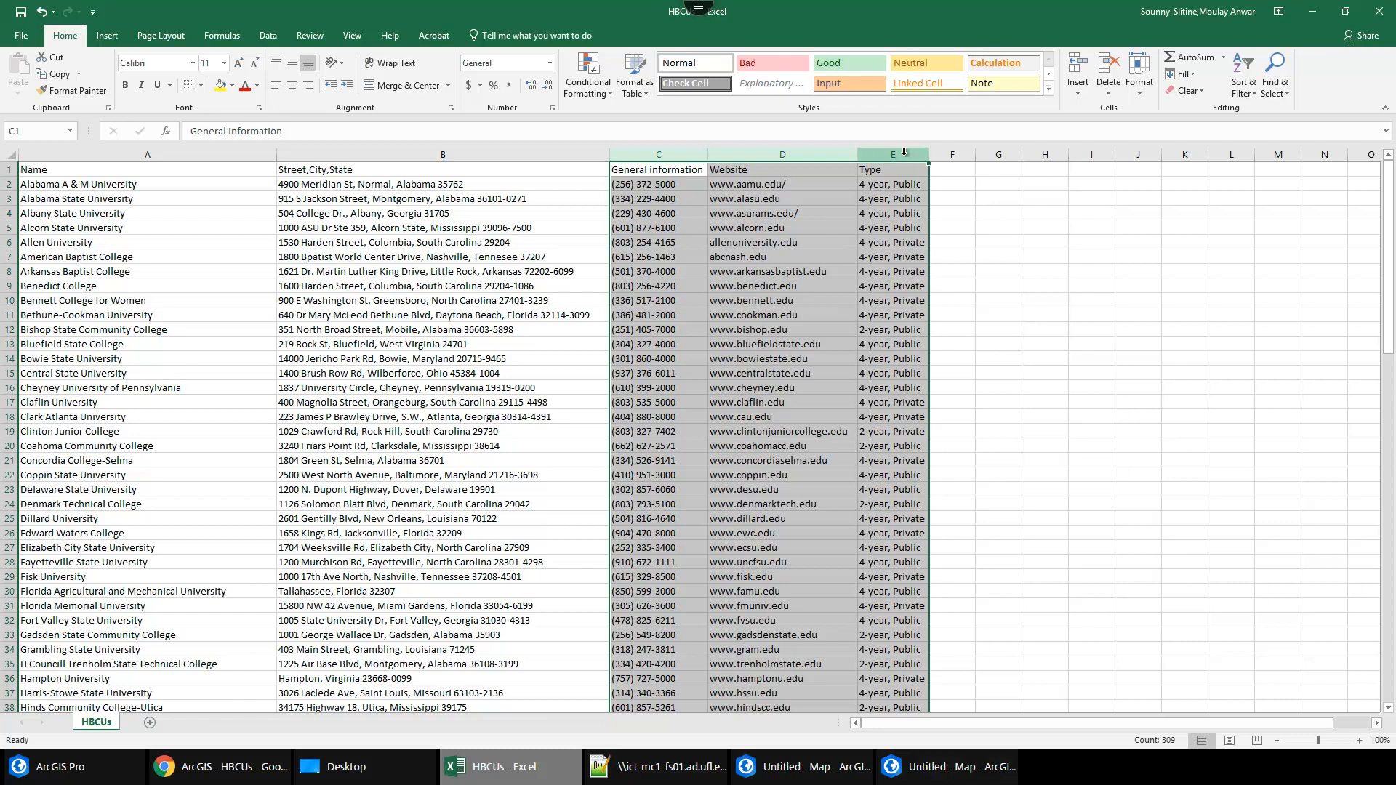
{"action": "key", "text": "ctrl+c"}
{"action": "left_click", "coordinate": [953, 154]}
{"action": "left_click", "coordinate": [626, 175]}
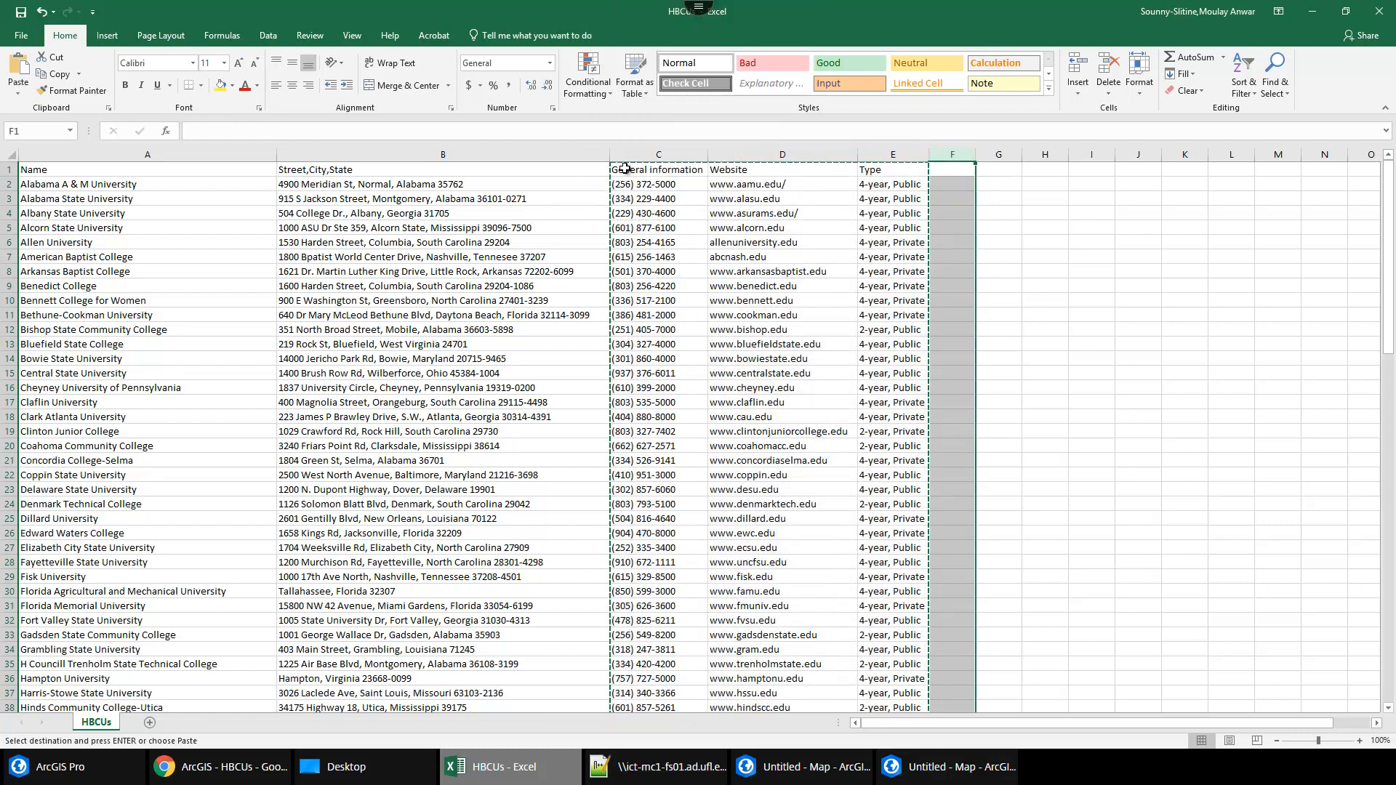
{"action": "key", "text": "ctrl+v"}
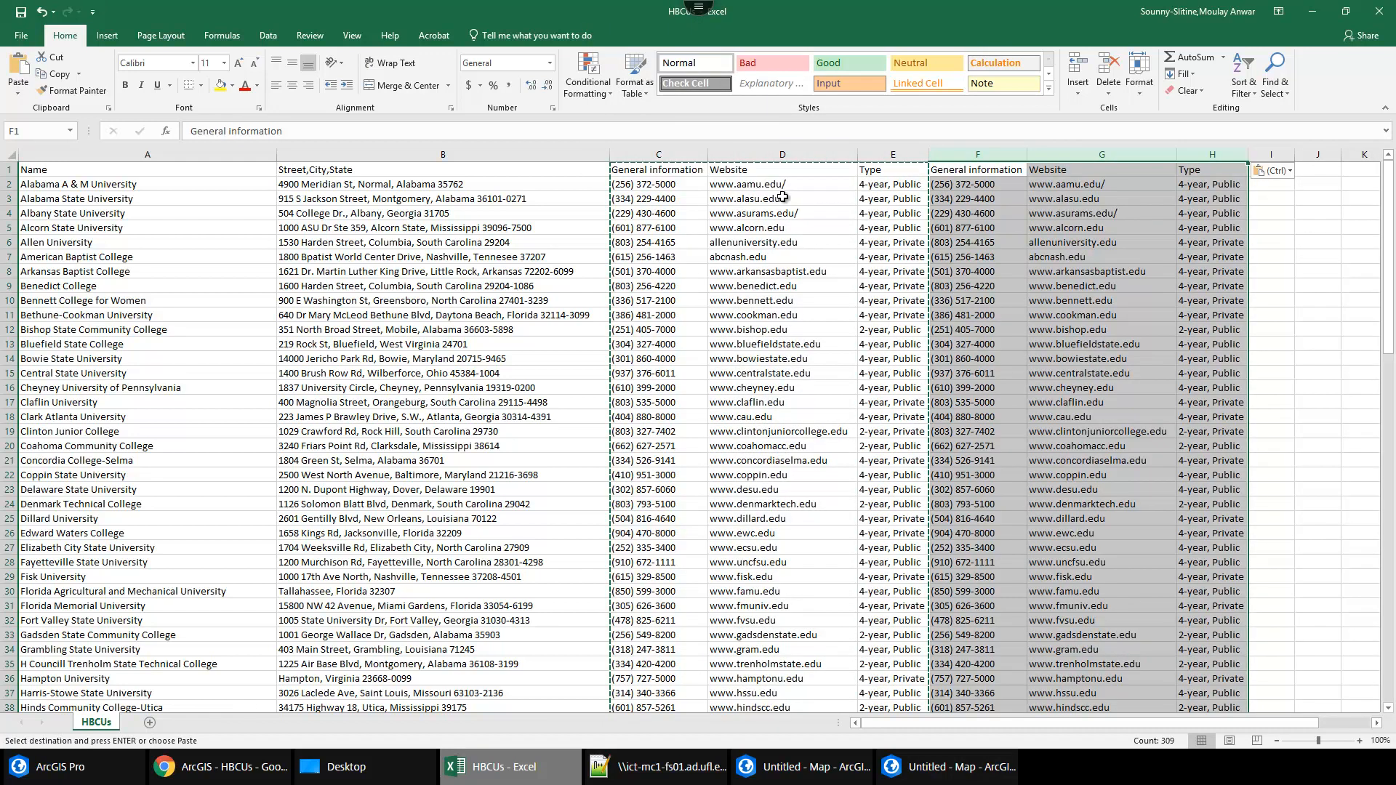
Clear the original General information, Website and Type data from columns C:E.
{"action": "left_click_drag", "start_coordinate": [677, 154], "coordinate": [888, 156]}
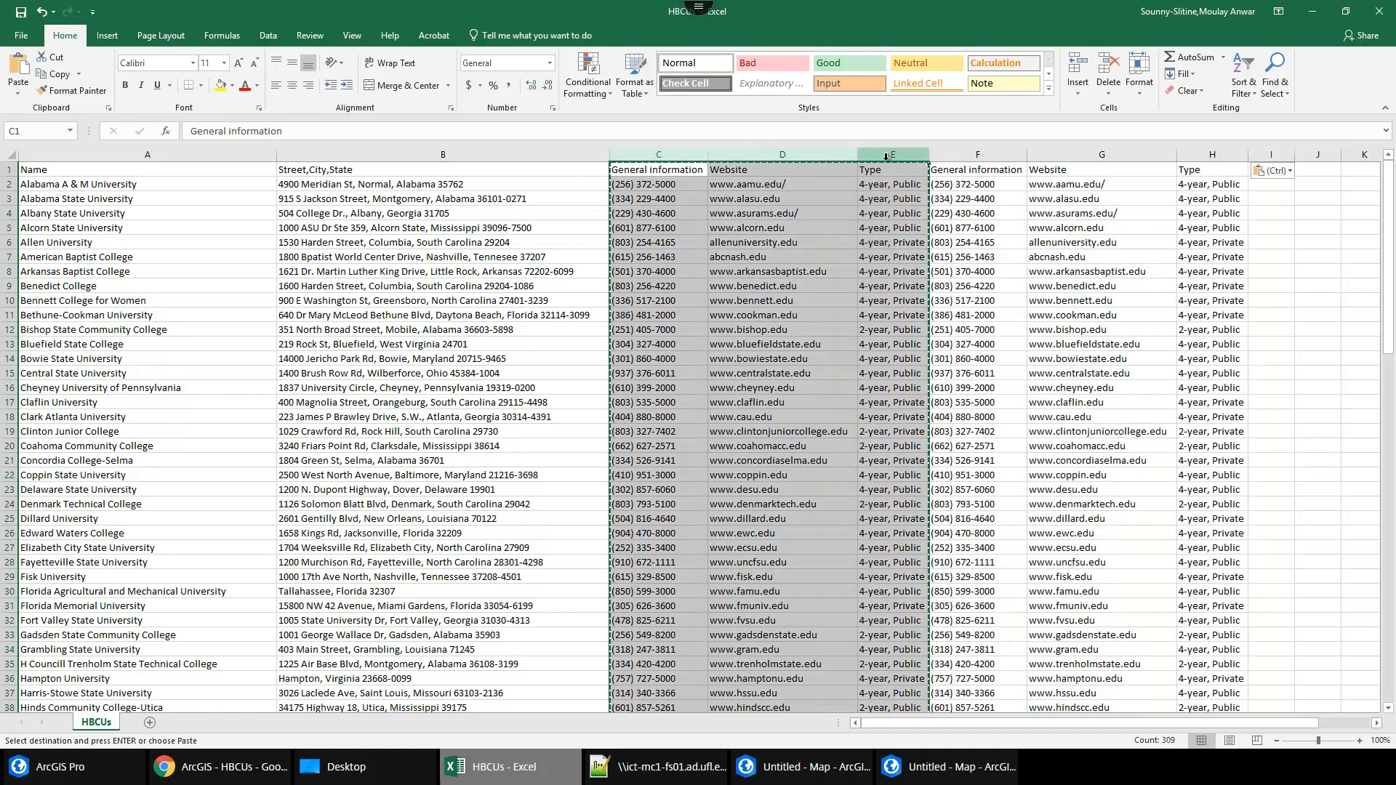
{"action": "key", "text": "Delete"}
{"action": "left_click", "coordinate": [790, 242]}
Split column B into separate street, city and state columns using Text to Columns with the comma delimiter, and review the split rows.
{"action": "left_click", "coordinate": [422, 154]}
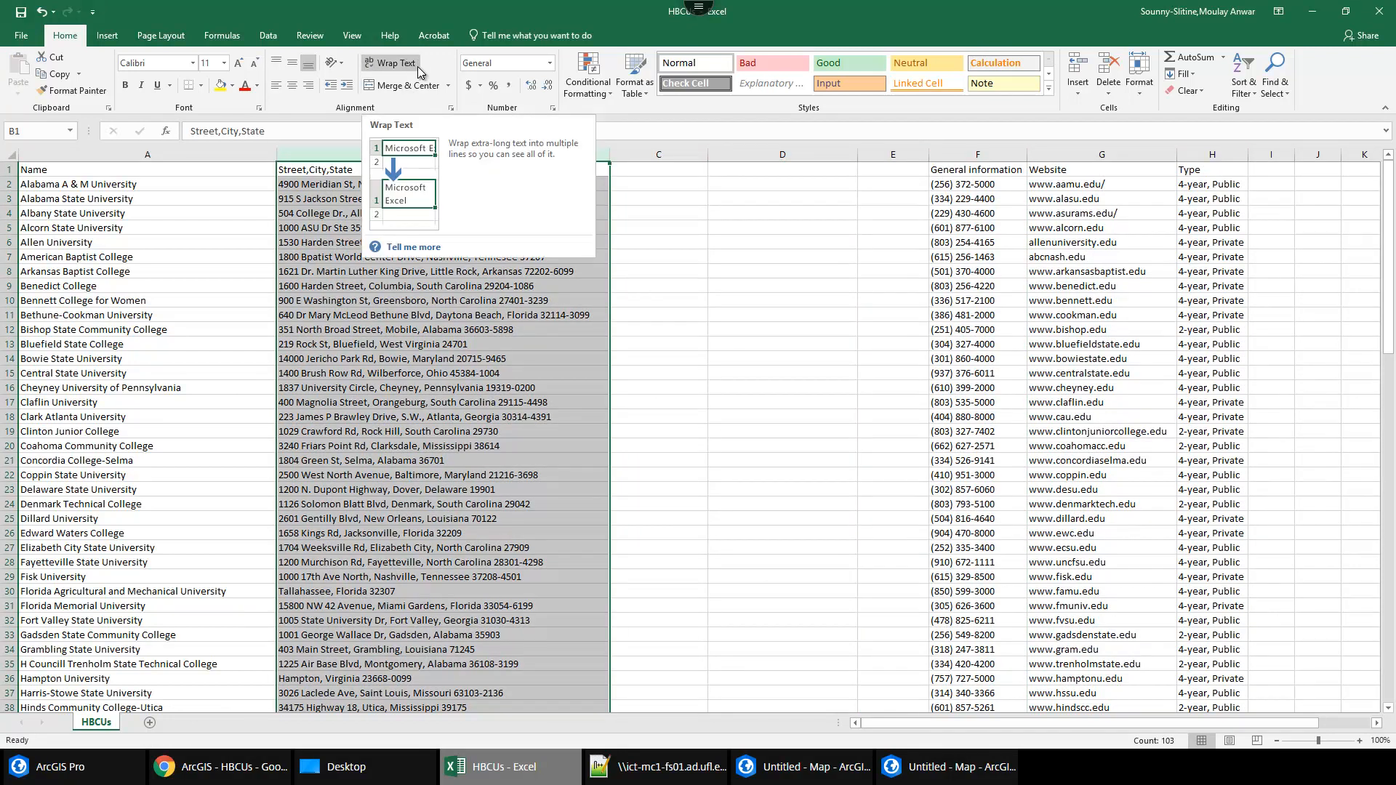
{"action": "left_click", "coordinate": [263, 37]}
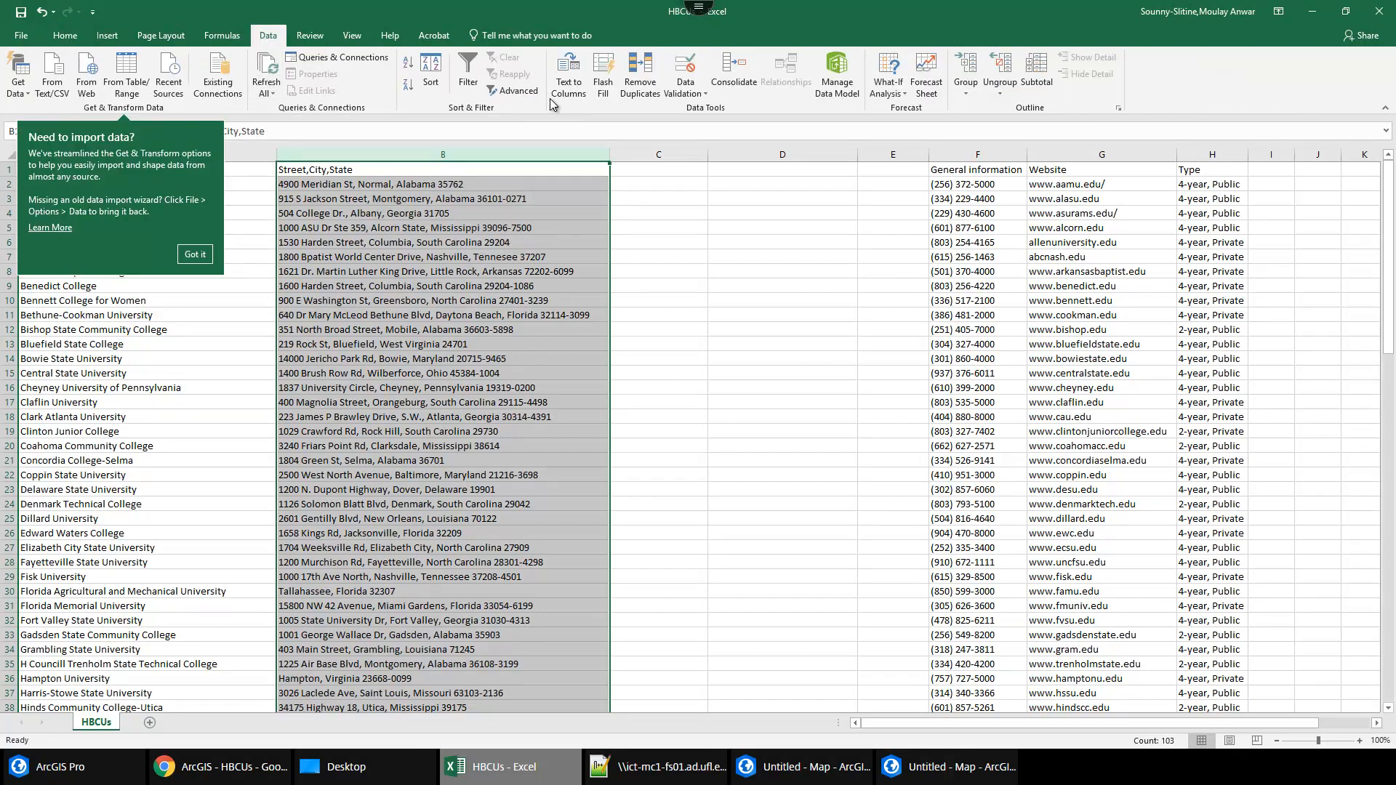
{"action": "left_click", "coordinate": [576, 86]}
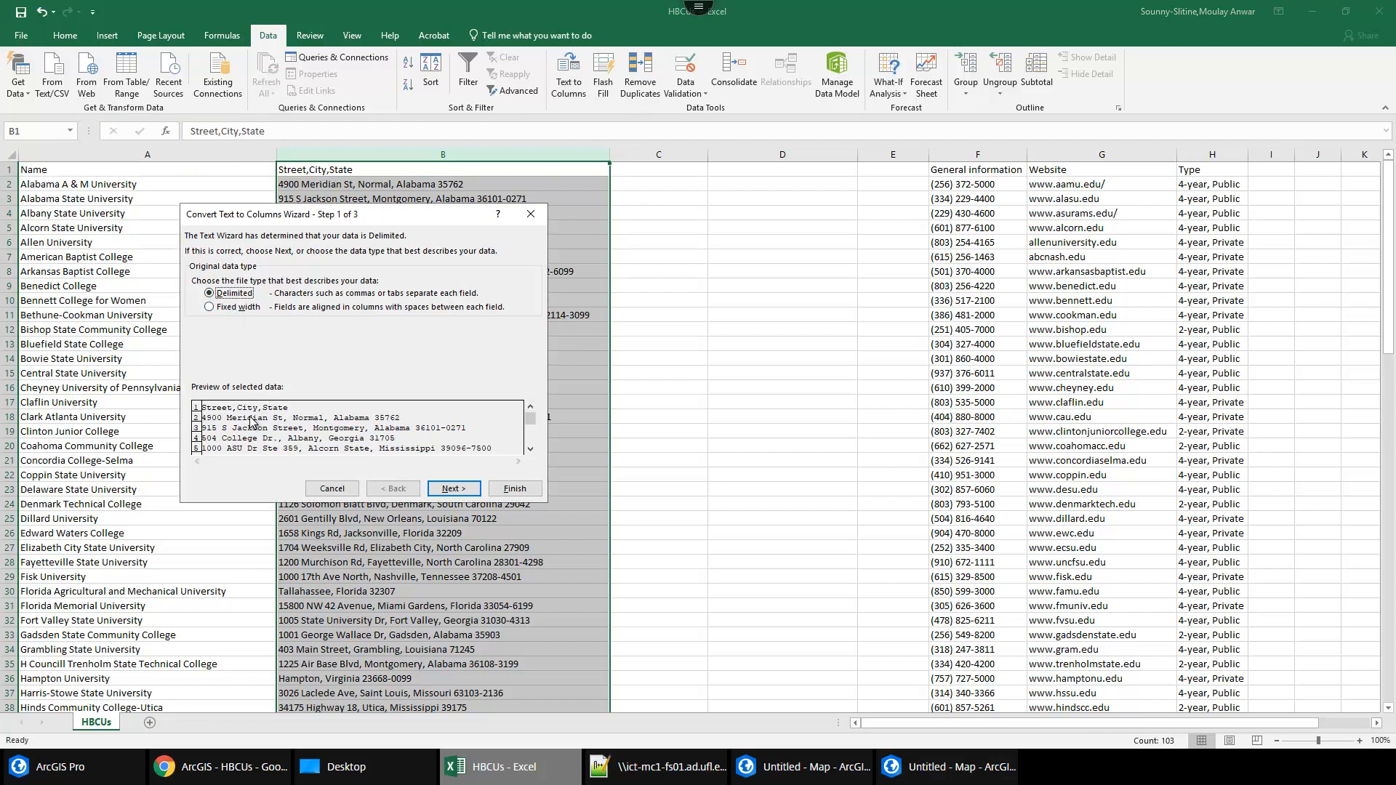
{"action": "left_click", "coordinate": [454, 488]}
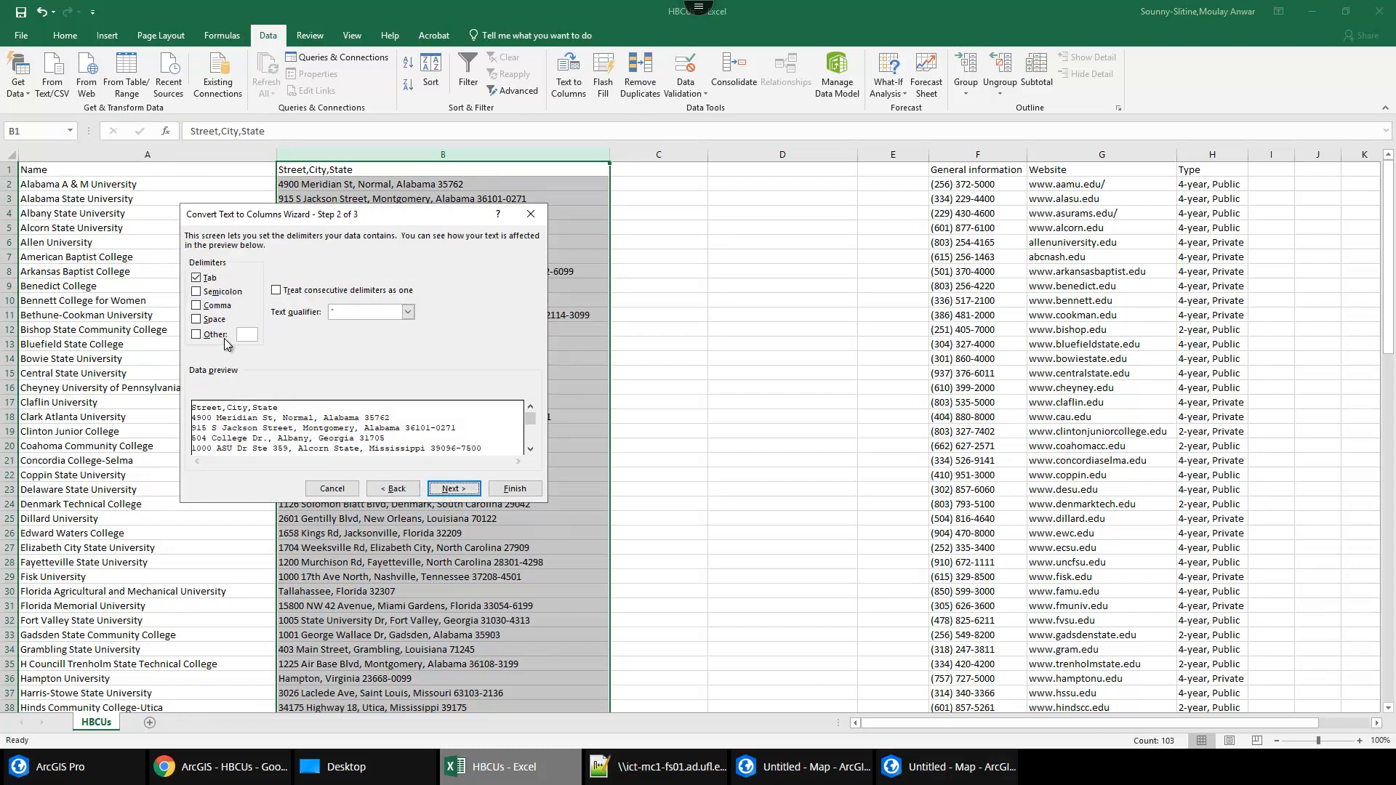
{"action": "left_click", "coordinate": [211, 307]}
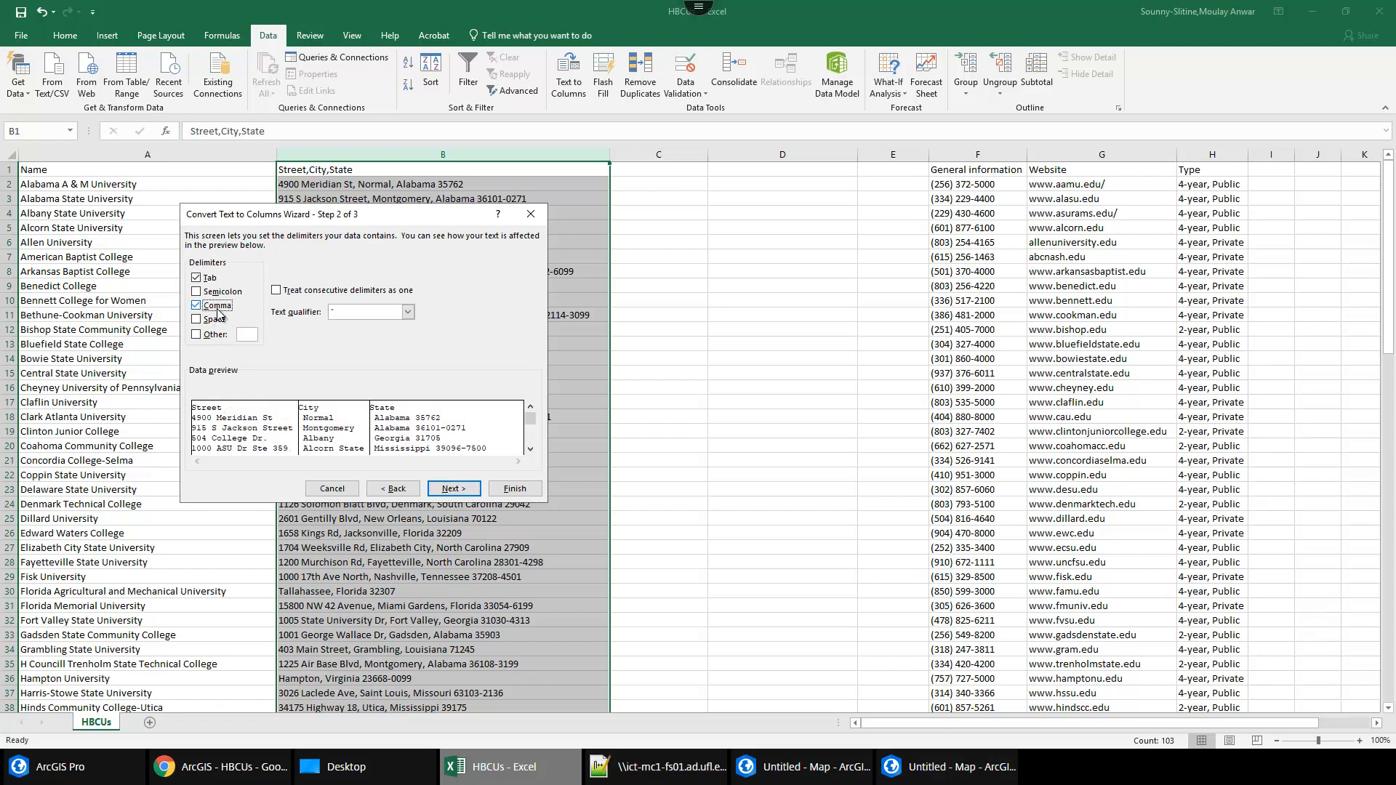
{"action": "left_click", "coordinate": [515, 488]}
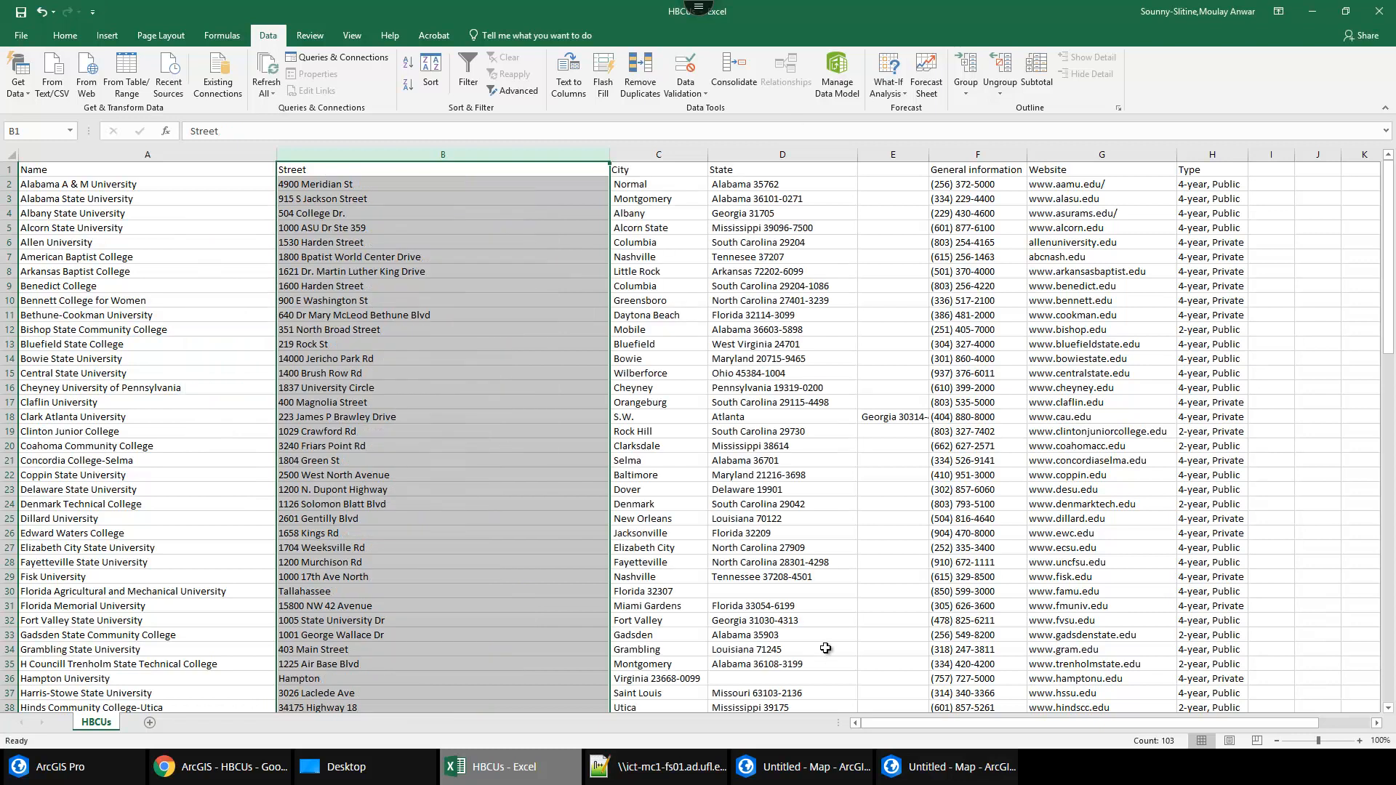
{"action": "left_click", "coordinate": [717, 436]}
{"action": "scroll", "coordinate": [692, 451], "scroll_direction": "down", "scroll_amount": 5}
{"action": "scroll", "coordinate": [753, 602], "scroll_direction": "up", "scroll_amount": 4}
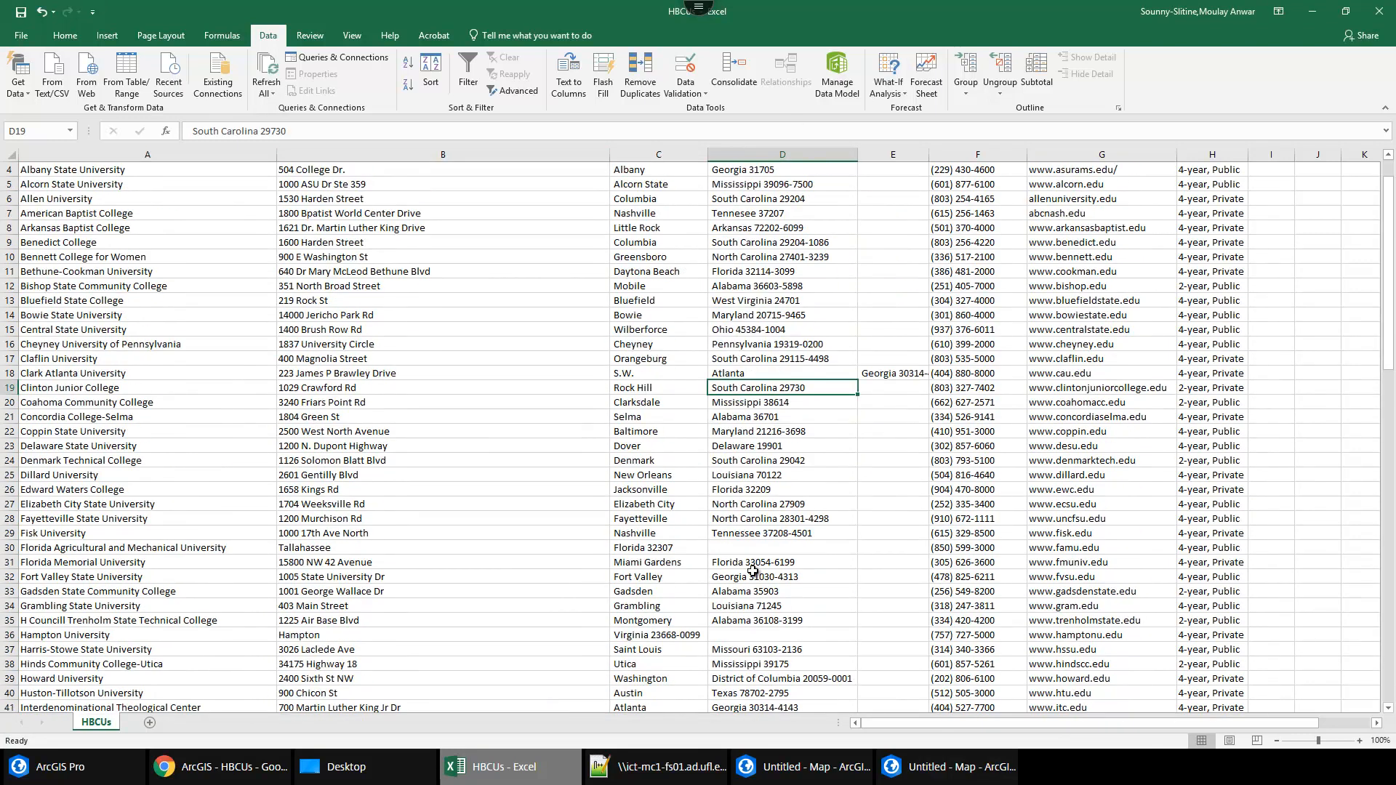
Copy Atlanta from D18 over S.W. in the City cell C18 of the Clark Atlanta University row.
{"action": "scroll", "coordinate": [735, 439], "scroll_direction": "up", "scroll_amount": 1}
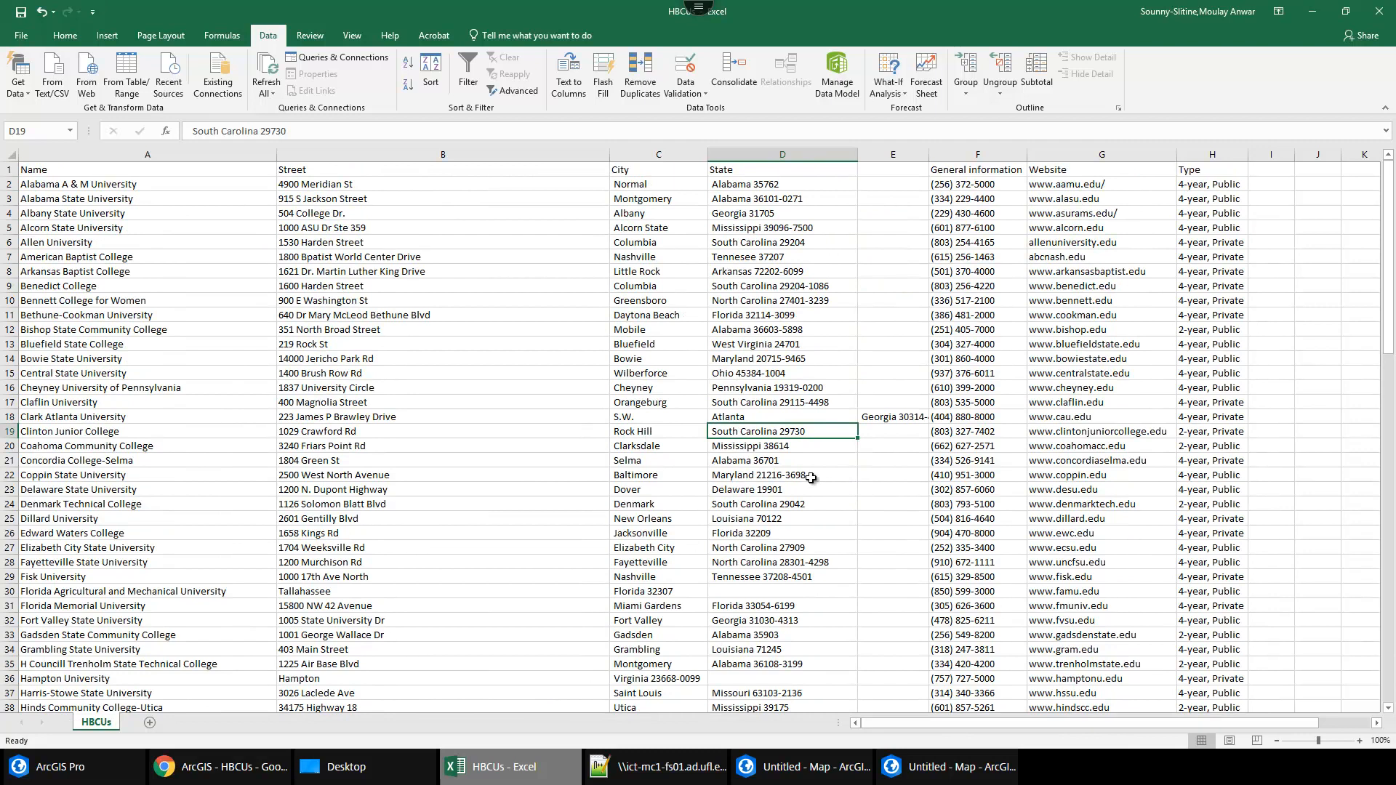
{"action": "scroll", "coordinate": [811, 479], "scroll_direction": "down", "scroll_amount": 2}
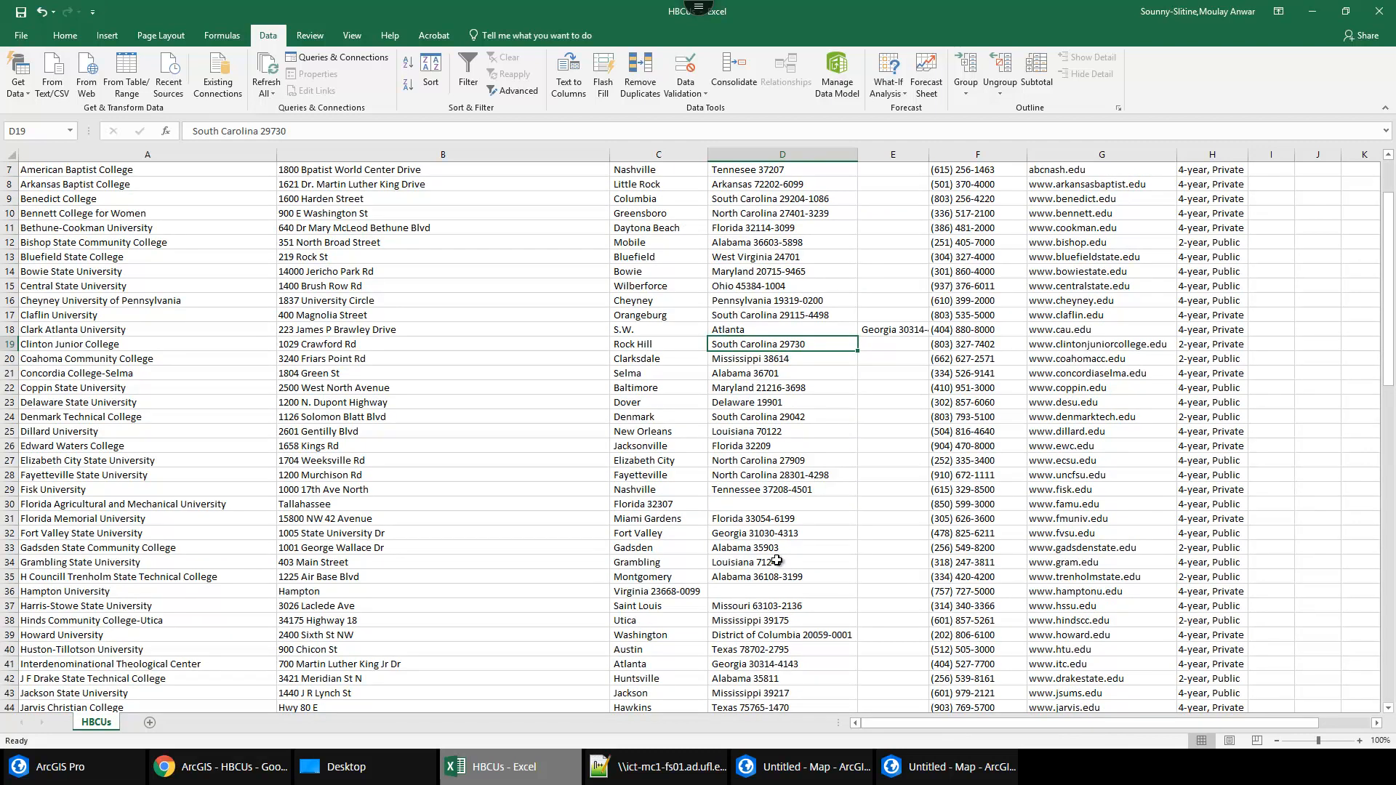
{"action": "scroll", "coordinate": [741, 435], "scroll_direction": "up", "scroll_amount": 2}
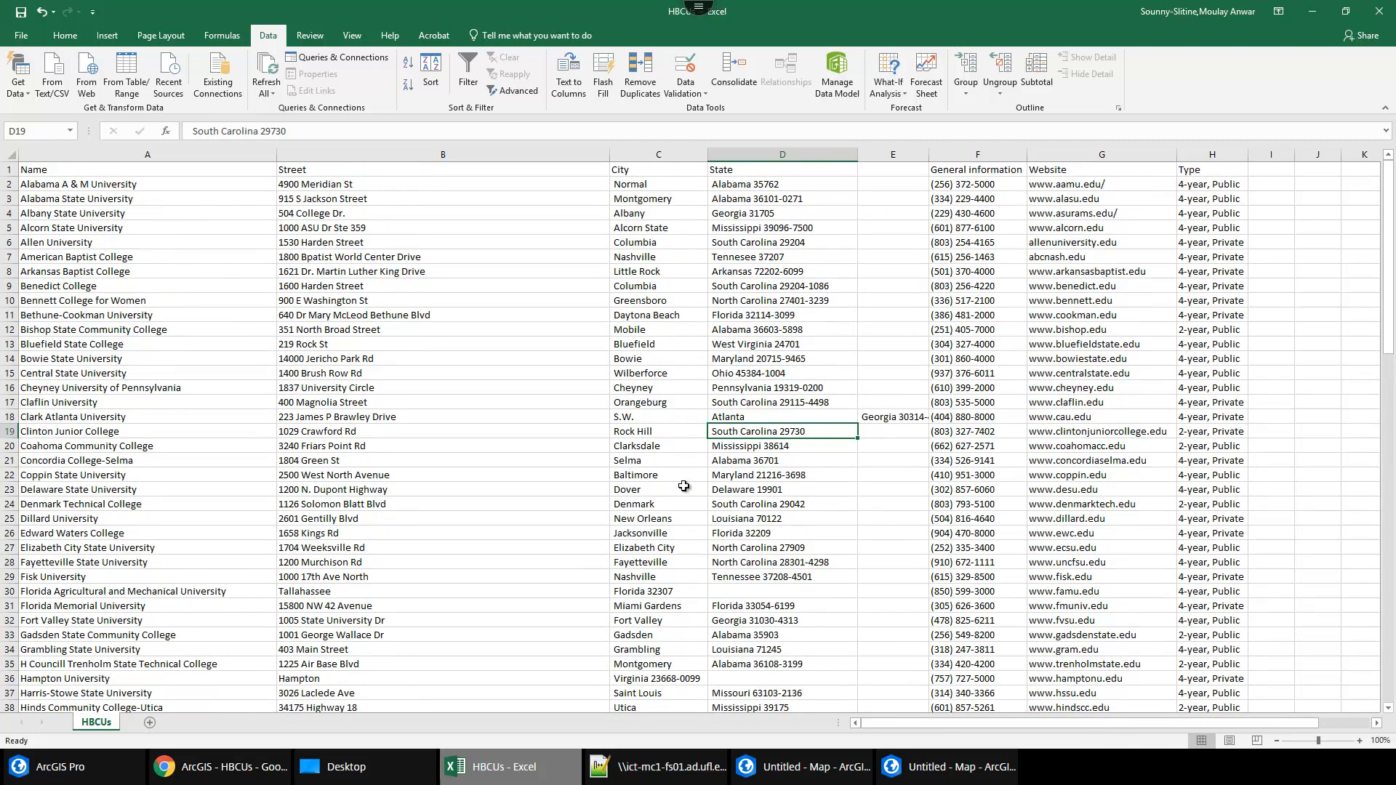
{"action": "left_click", "coordinate": [652, 419]}
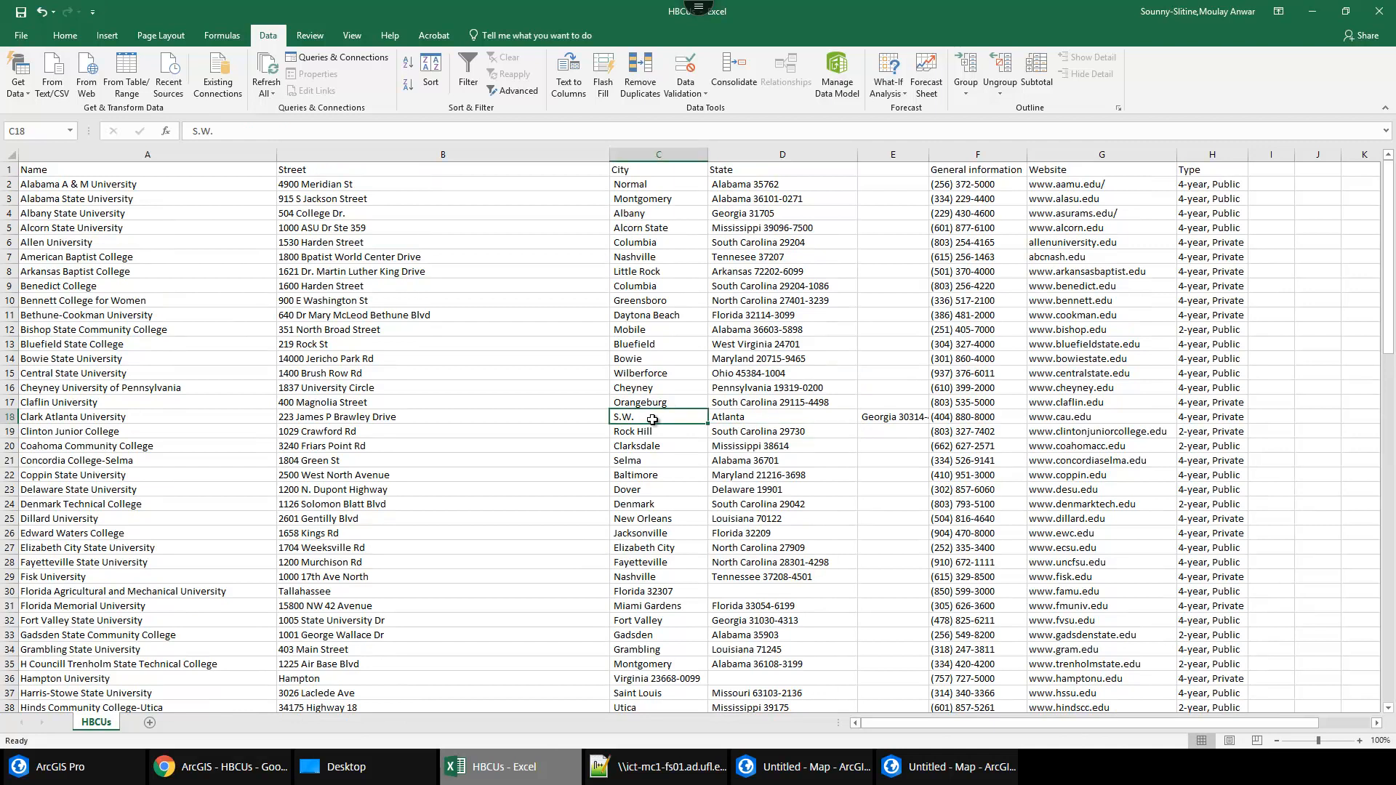
{"action": "left_click", "coordinate": [723, 418]}
{"action": "key", "text": "ctrl+c"}
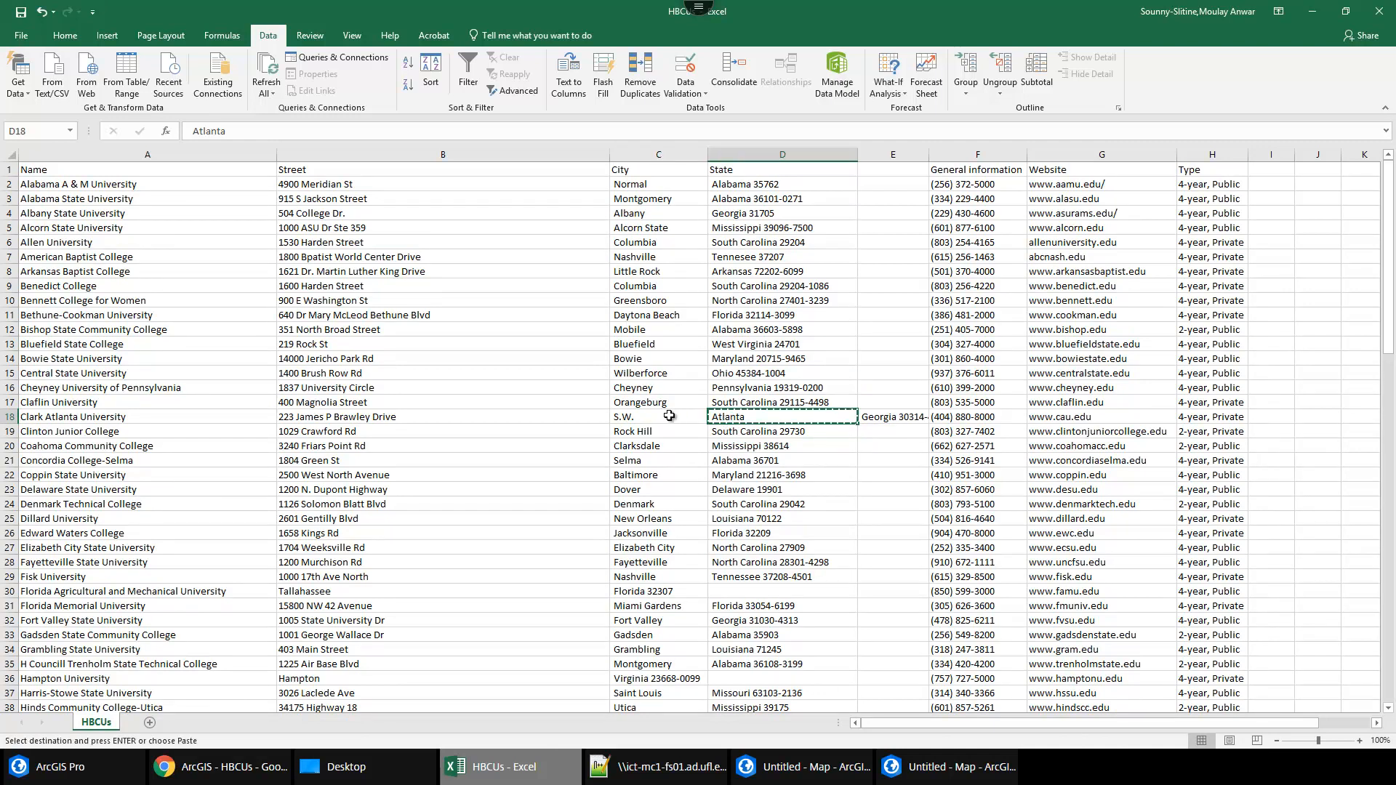
{"action": "left_click", "coordinate": [669, 416]}
{"action": "key", "text": "ctrl+v"}
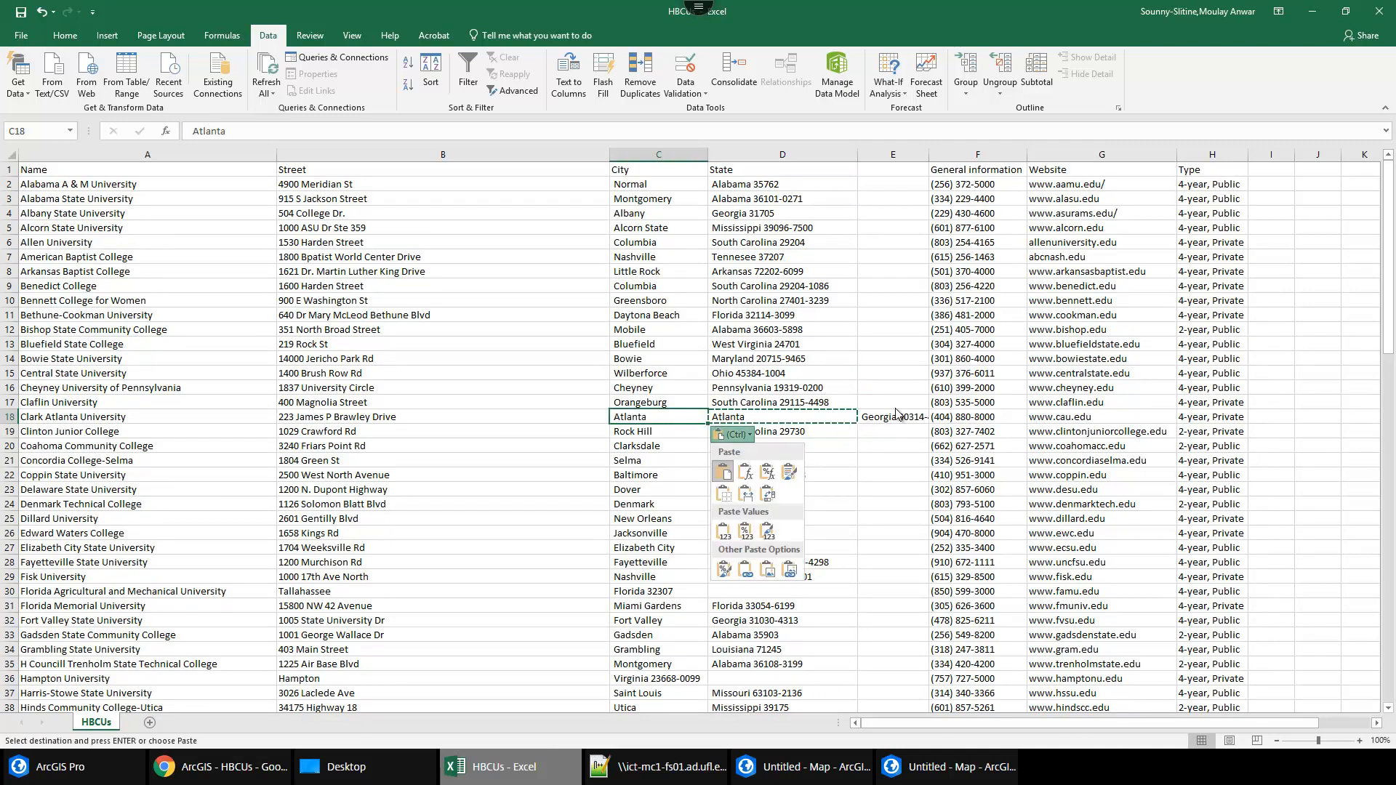
Move Georgia 30314-4391 from E18 into the State cell D18 of the Clark Atlanta University row.
{"action": "left_click", "coordinate": [895, 419]}
{"action": "key", "text": "ctrl+c"}
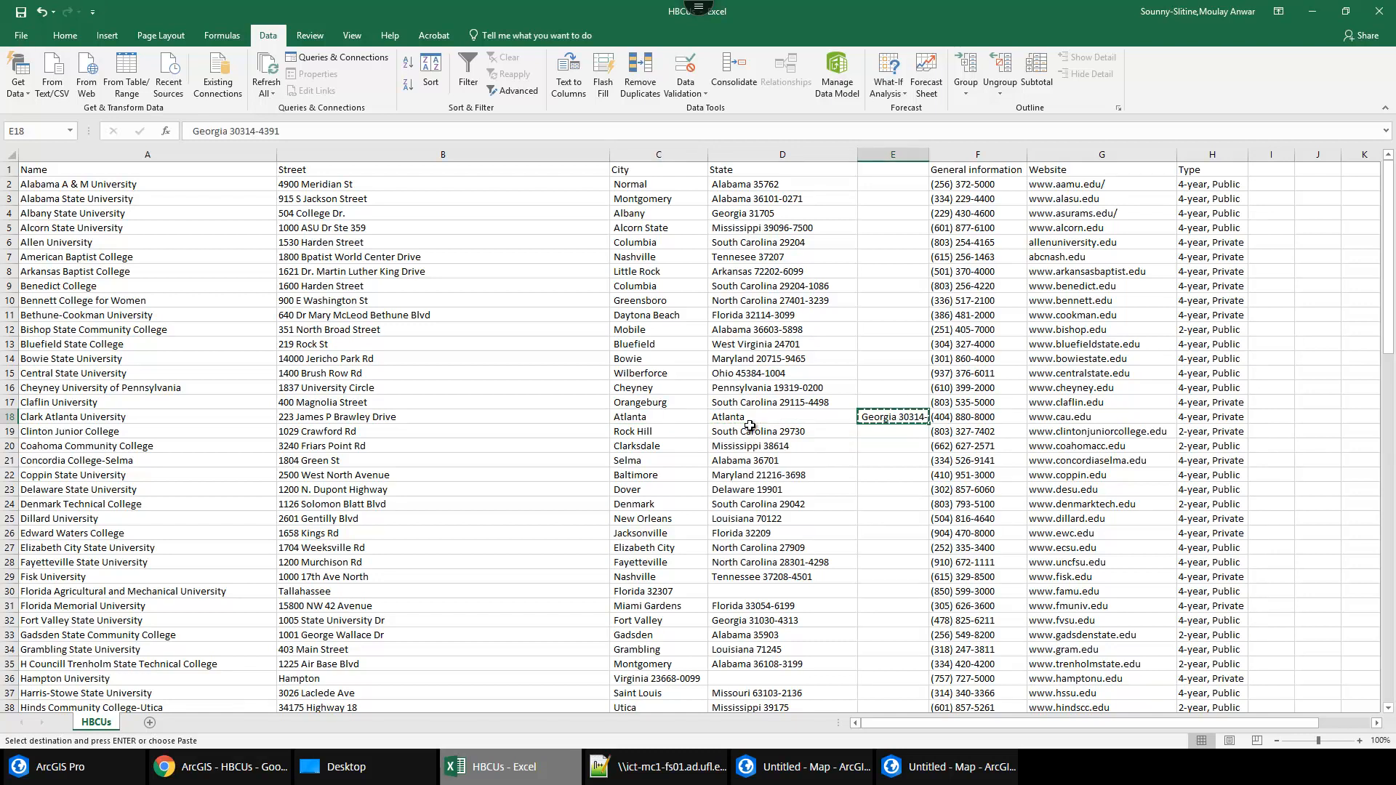
{"action": "left_click", "coordinate": [742, 418]}
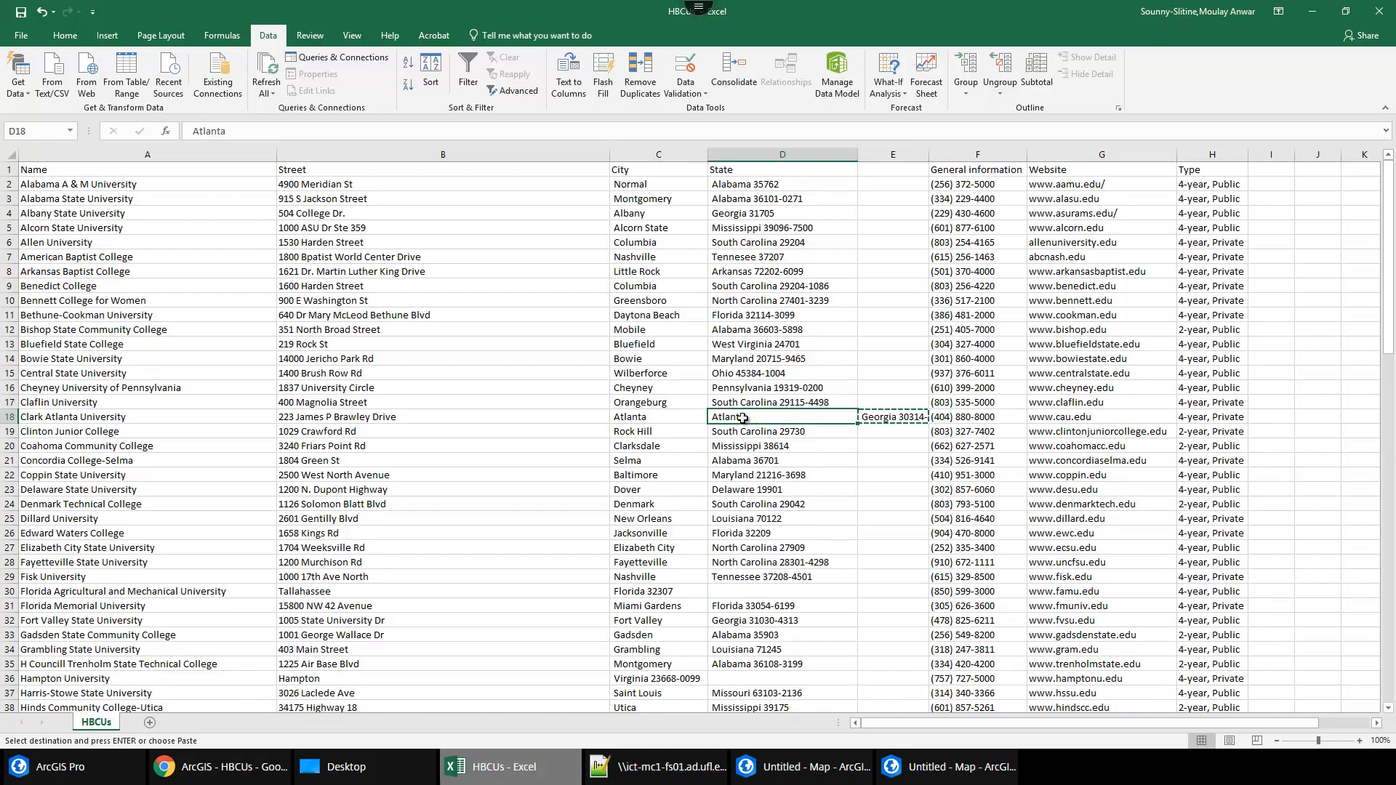
{"action": "key", "text": "ctrl+v"}
{"action": "left_click", "coordinate": [829, 446]}
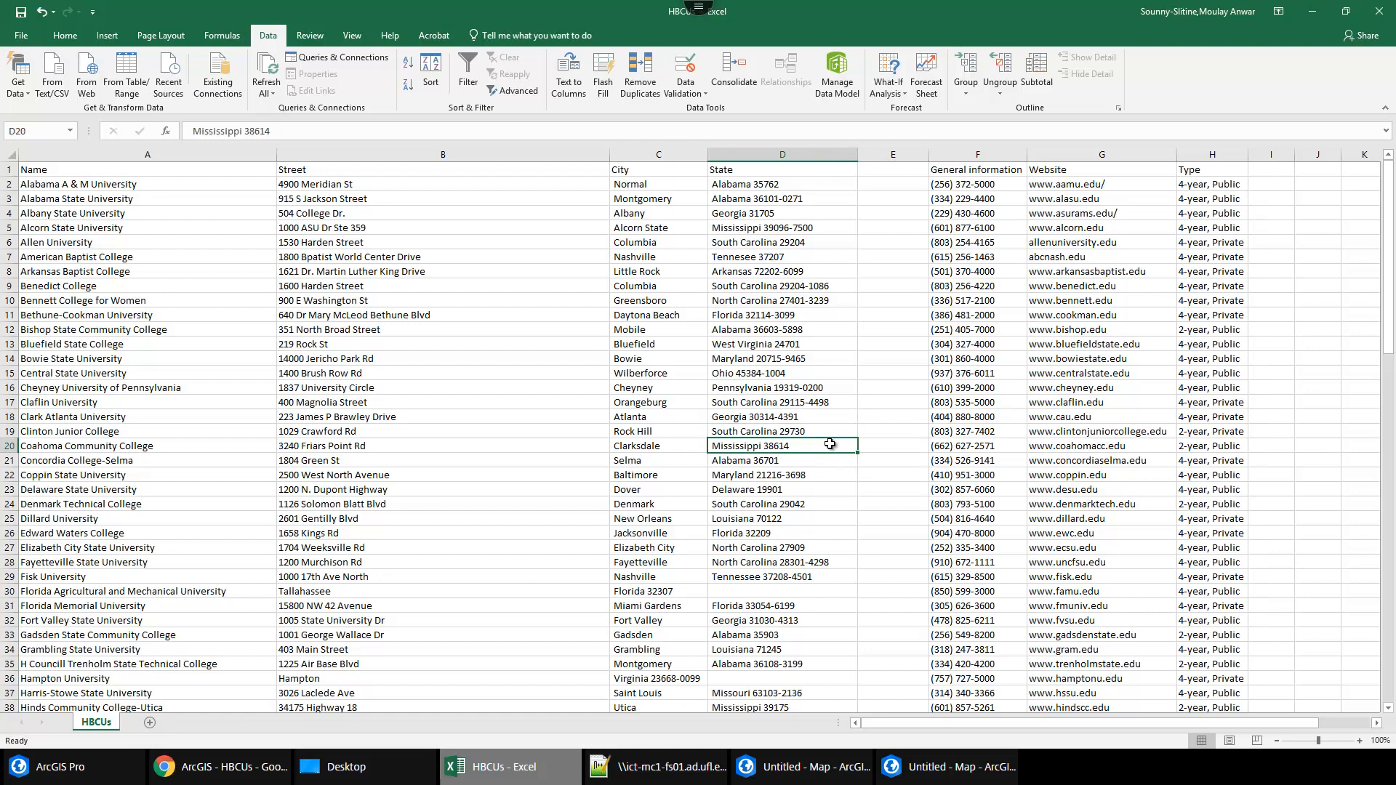
Shift the Hampton University row's entries one column over so B36:D36 hold Hampton University, Hampton and Virginia 23668-0099.
{"action": "scroll", "coordinate": [823, 449], "scroll_direction": "down", "scroll_amount": 2}
{"action": "scroll", "coordinate": [823, 449], "scroll_direction": "down", "scroll_amount": 9}
{"action": "scroll", "coordinate": [825, 557], "scroll_direction": "up", "scroll_amount": 2}
{"action": "scroll", "coordinate": [825, 557], "scroll_direction": "up", "scroll_amount": 2}
{"action": "left_click", "coordinate": [662, 371]}
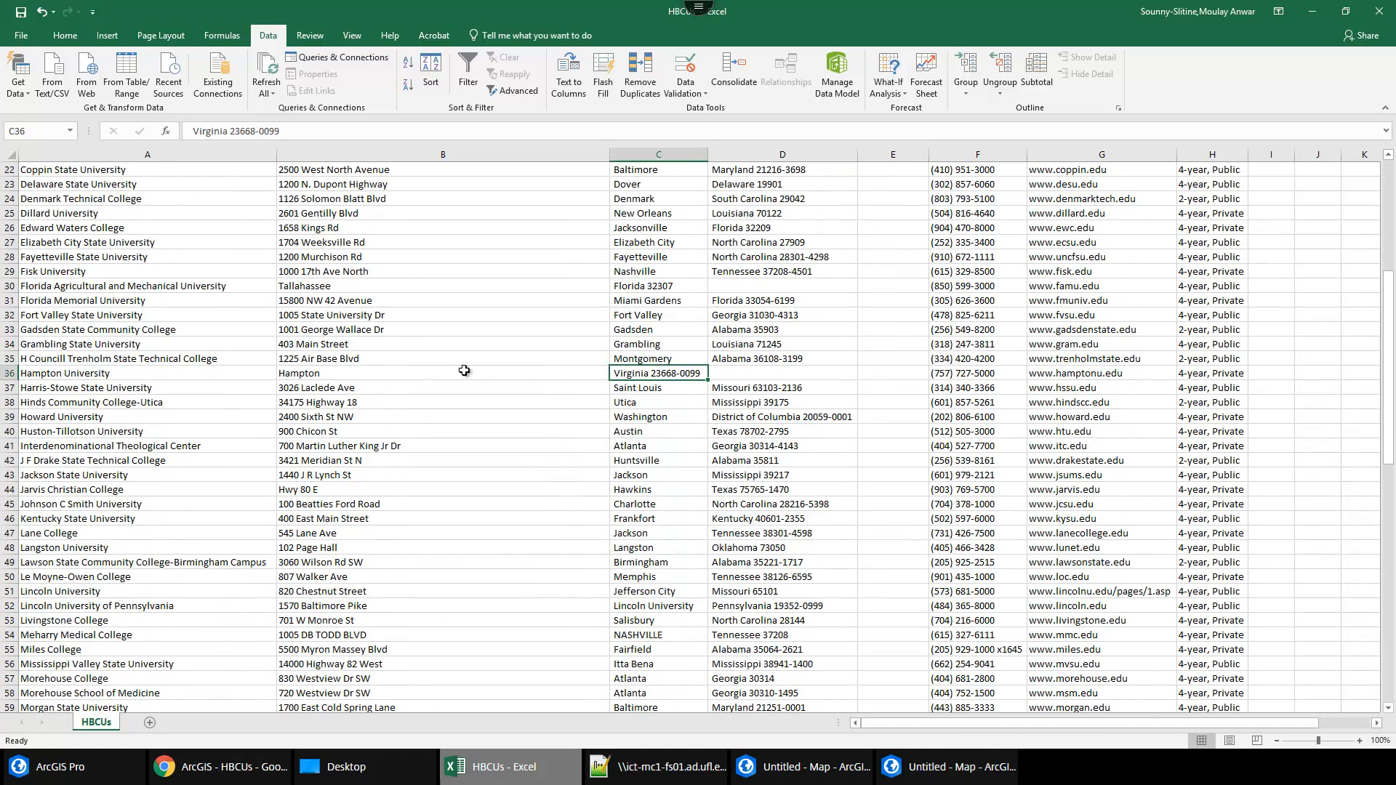
{"action": "scroll", "coordinate": [331, 404], "scroll_direction": "up", "scroll_amount": 1}
{"action": "left_click_drag", "start_coordinate": [306, 417], "coordinate": [680, 415]}
{"action": "left_click", "coordinate": [719, 434]}
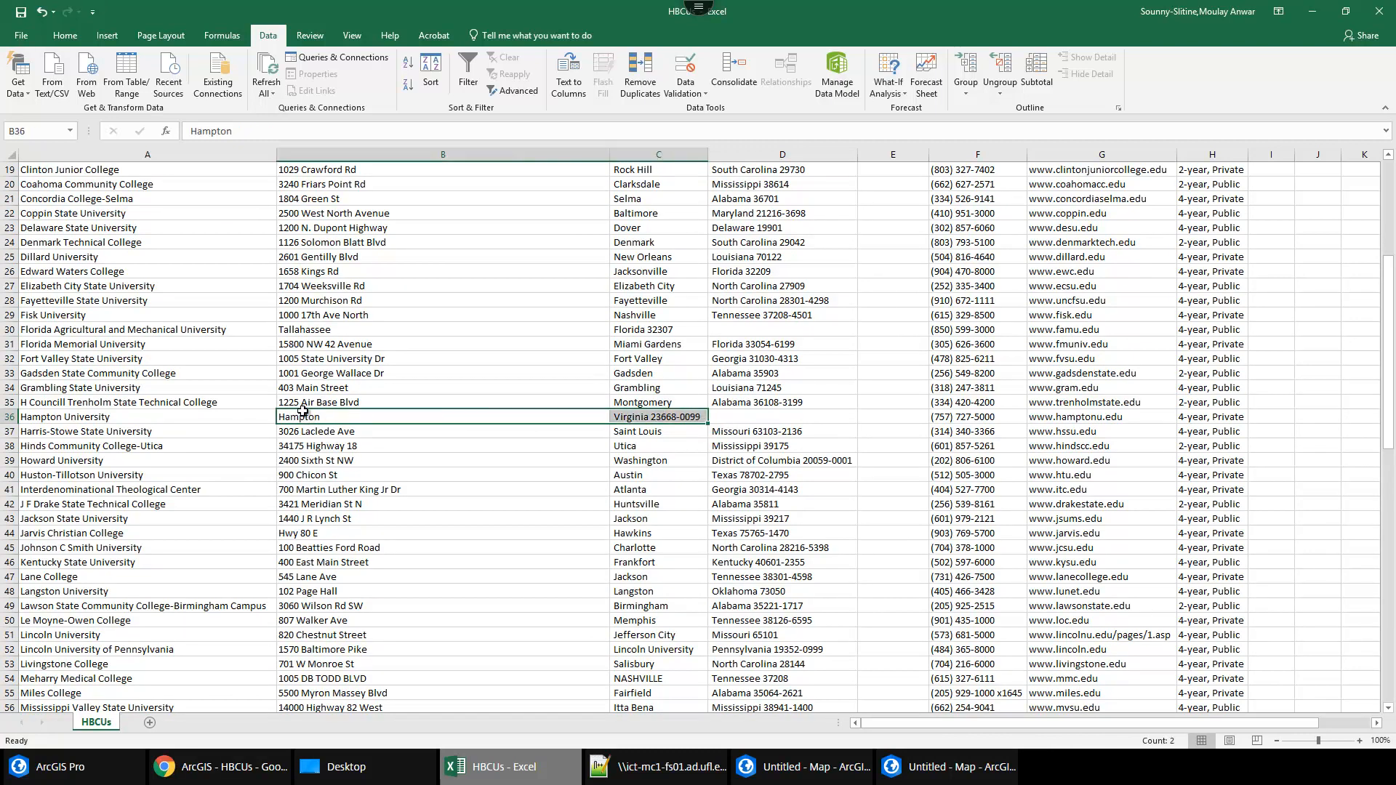
{"action": "left_click_drag", "start_coordinate": [117, 420], "coordinate": [669, 415]}
{"action": "key", "text": "ctrl+x"}
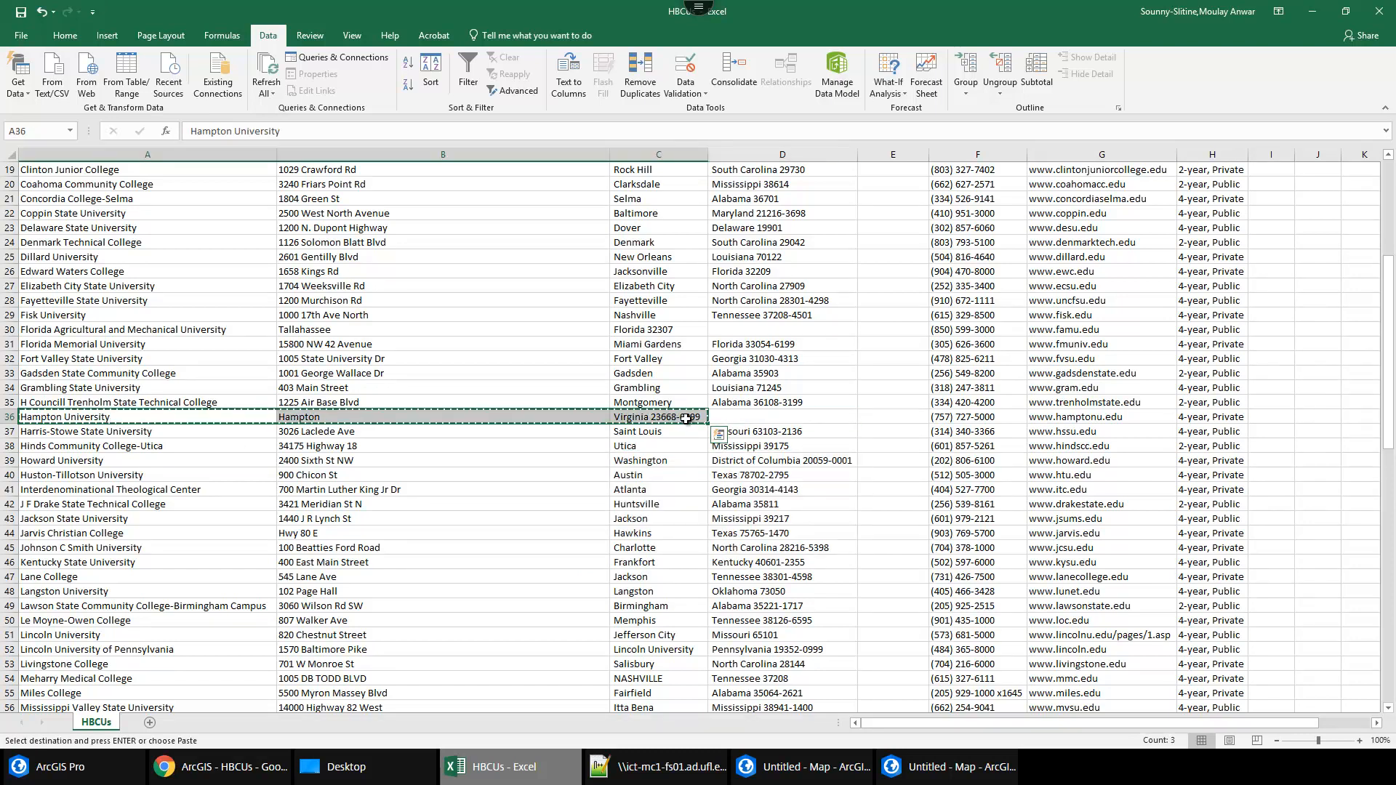
{"action": "left_click", "coordinate": [561, 414]}
{"action": "key", "text": "ctrl+v"}
{"action": "left_click", "coordinate": [740, 476]}
Clear Dinkins Hall from C73 in the Selma University row and move Selma from D73 into the City column.
{"action": "scroll", "coordinate": [771, 465], "scroll_direction": "down", "scroll_amount": 1}
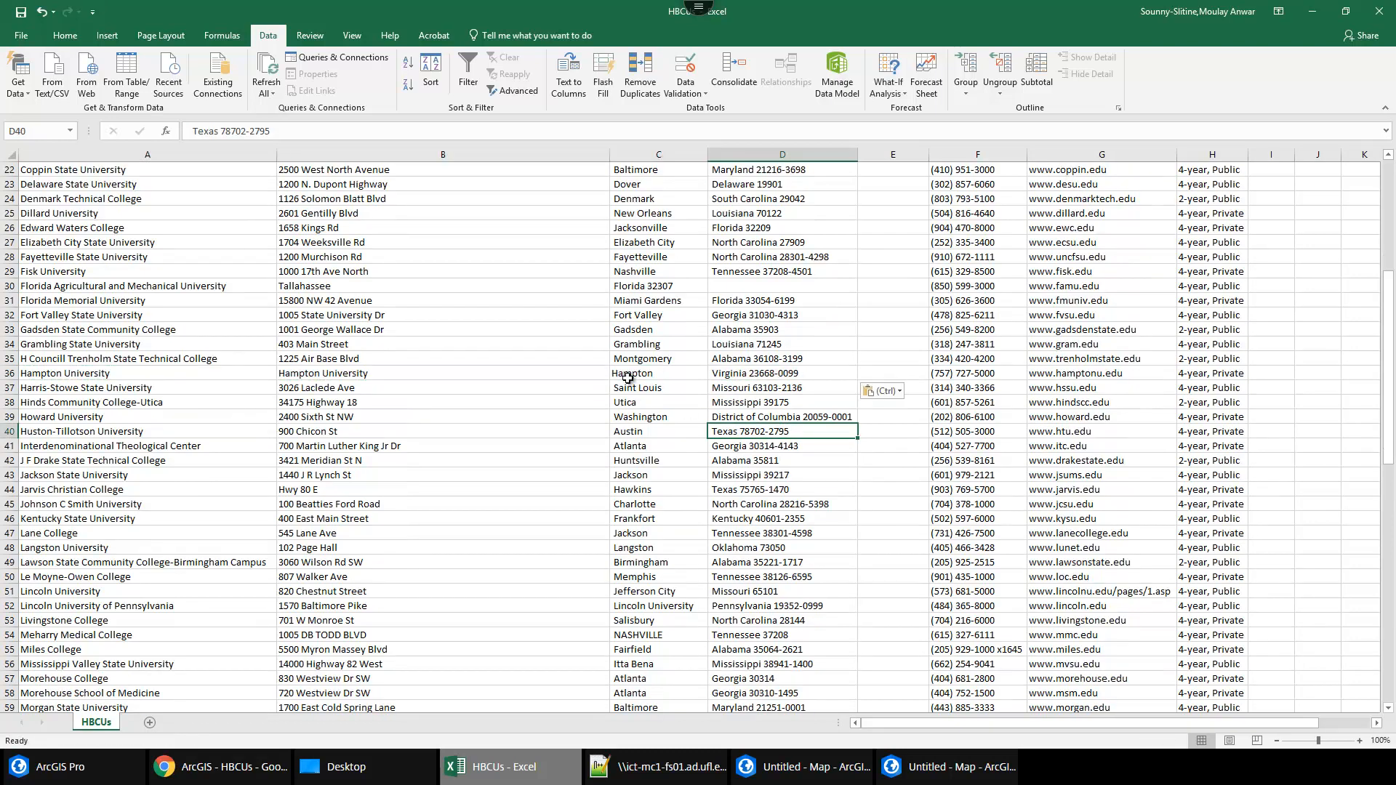
{"action": "scroll", "coordinate": [712, 442], "scroll_direction": "down", "scroll_amount": 7}
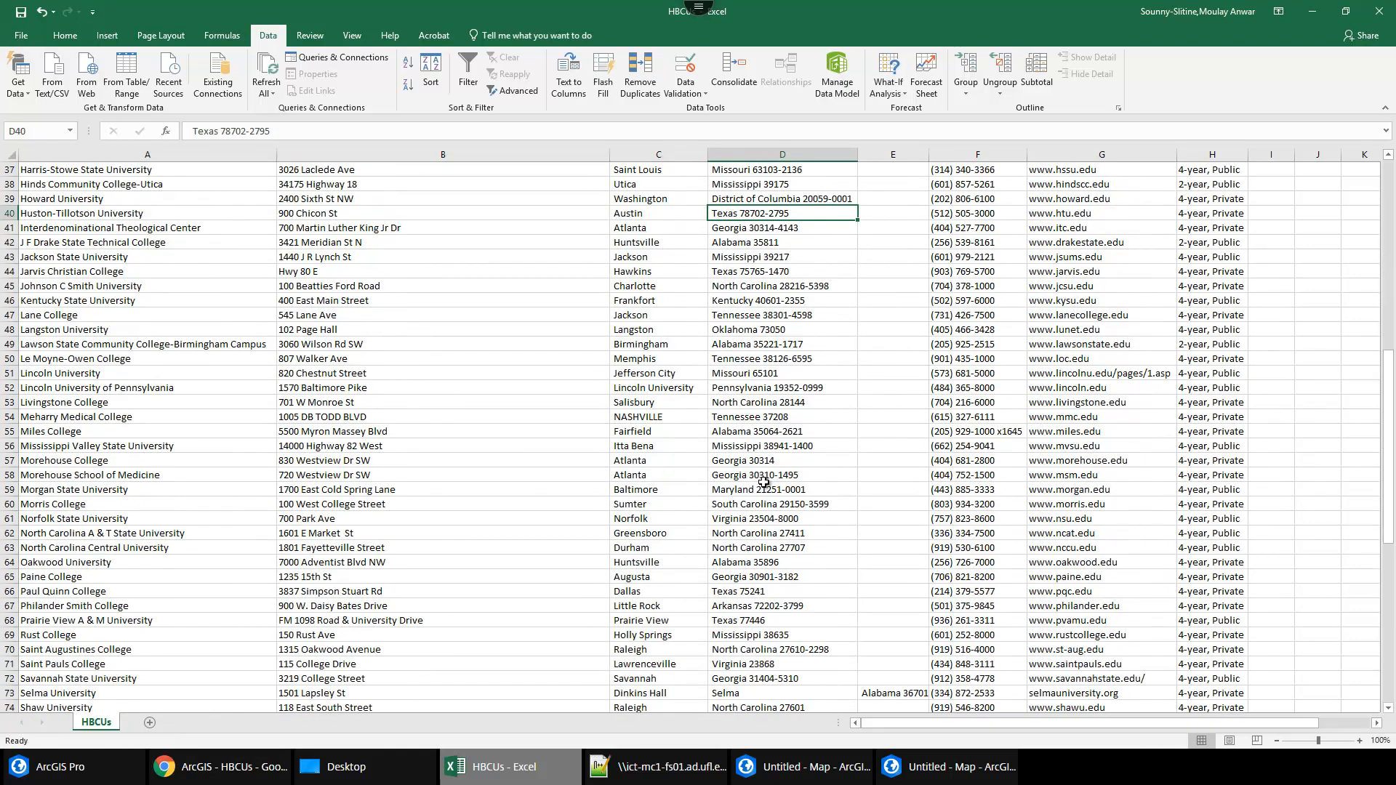
{"action": "scroll", "coordinate": [858, 624], "scroll_direction": "down", "scroll_amount": 2}
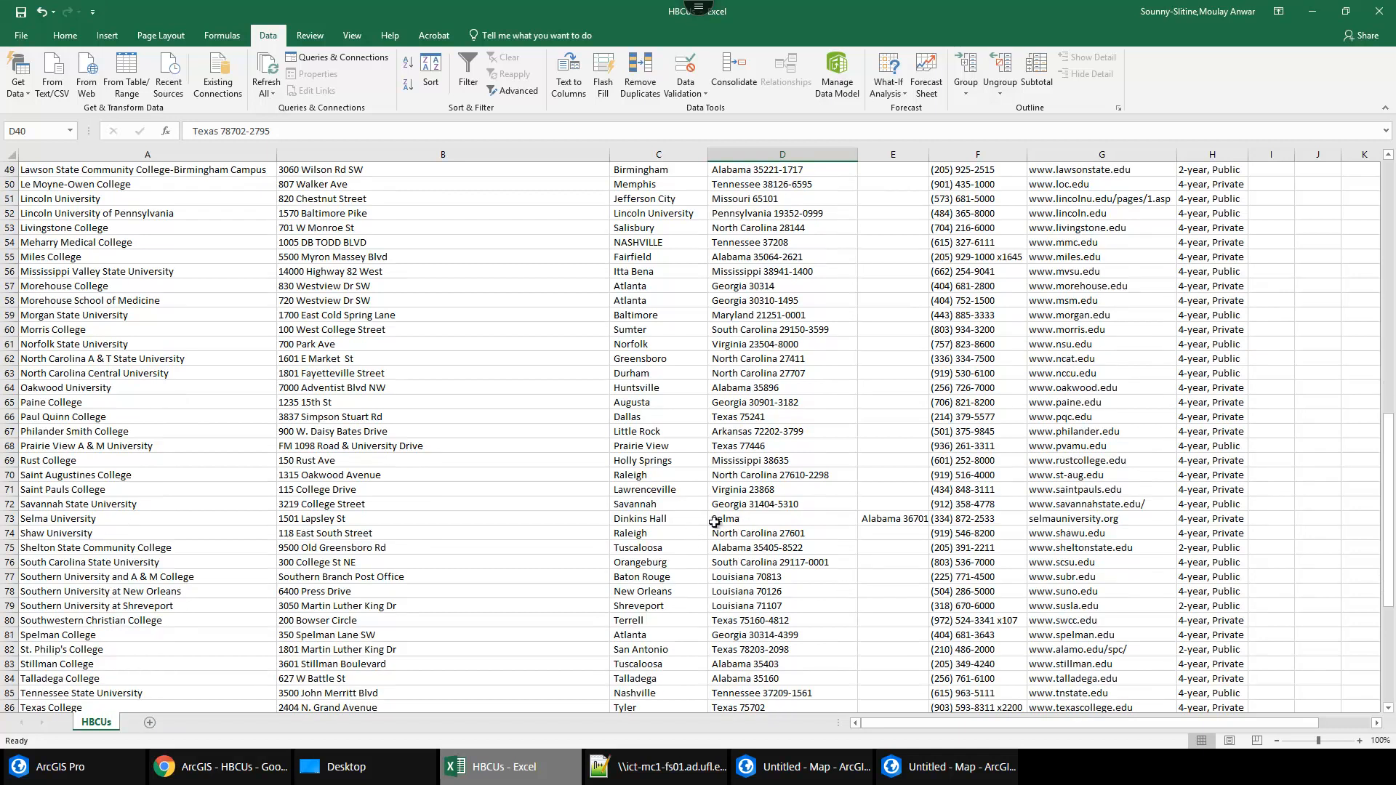
{"action": "left_click", "coordinate": [666, 523]}
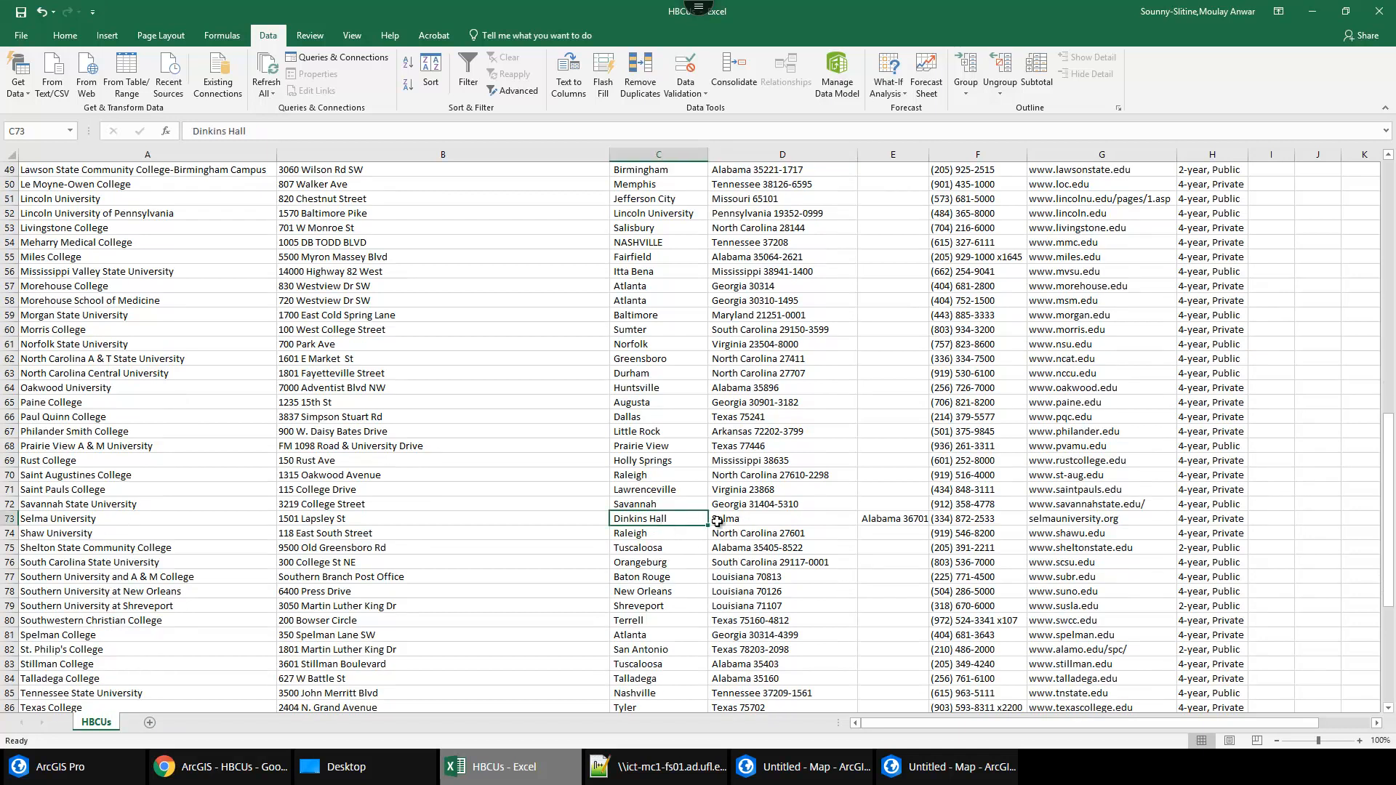
{"action": "key", "text": "Delete"}
{"action": "left_click", "coordinate": [762, 517]}
{"action": "key", "text": "ctrl+x"}
{"action": "key", "text": "Left"}
{"action": "key", "text": "ctrl+v"}
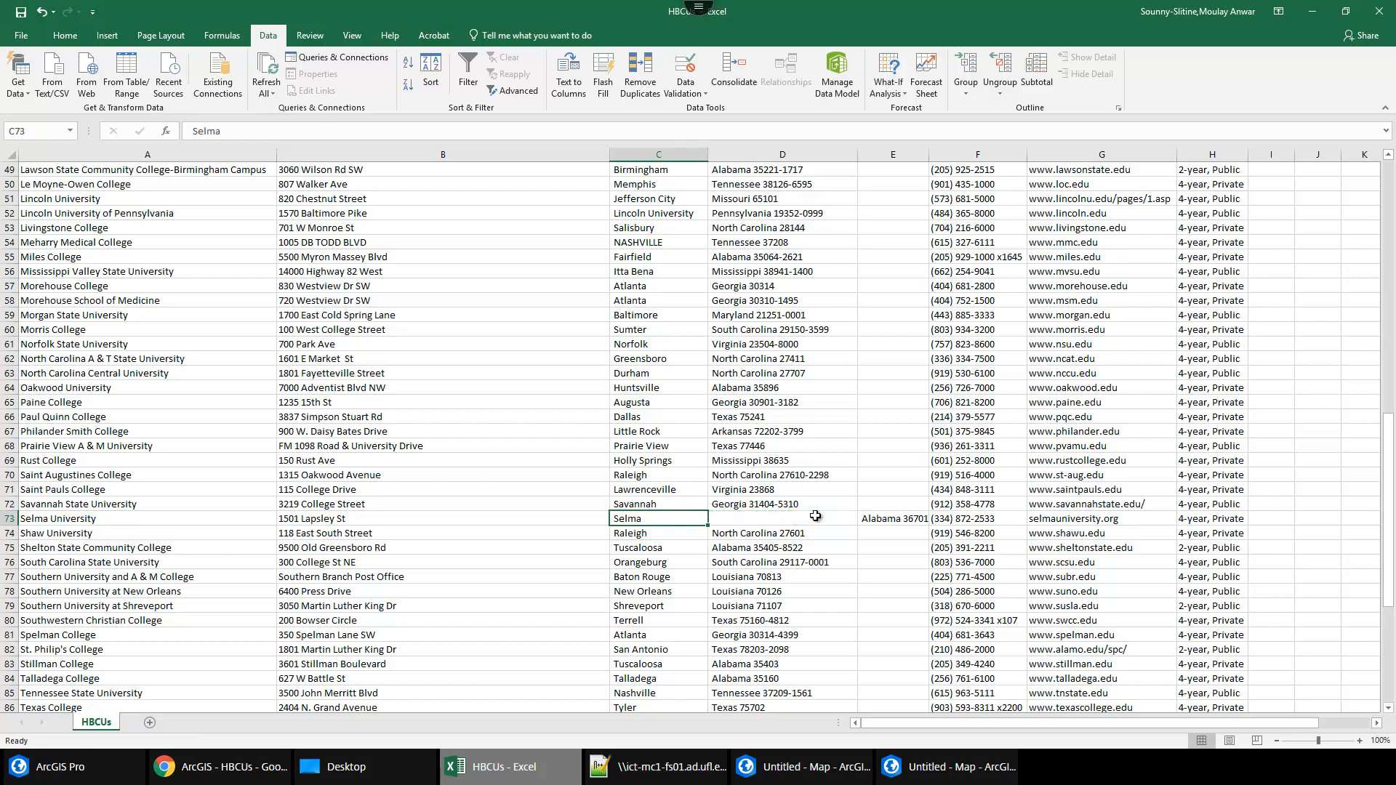
Move Alabama 36701 from E73 into the State cell D73 of the Selma University row.
{"action": "left_click", "coordinate": [873, 519]}
{"action": "key", "text": "ctrl+x"}
{"action": "left_click", "coordinate": [781, 519]}
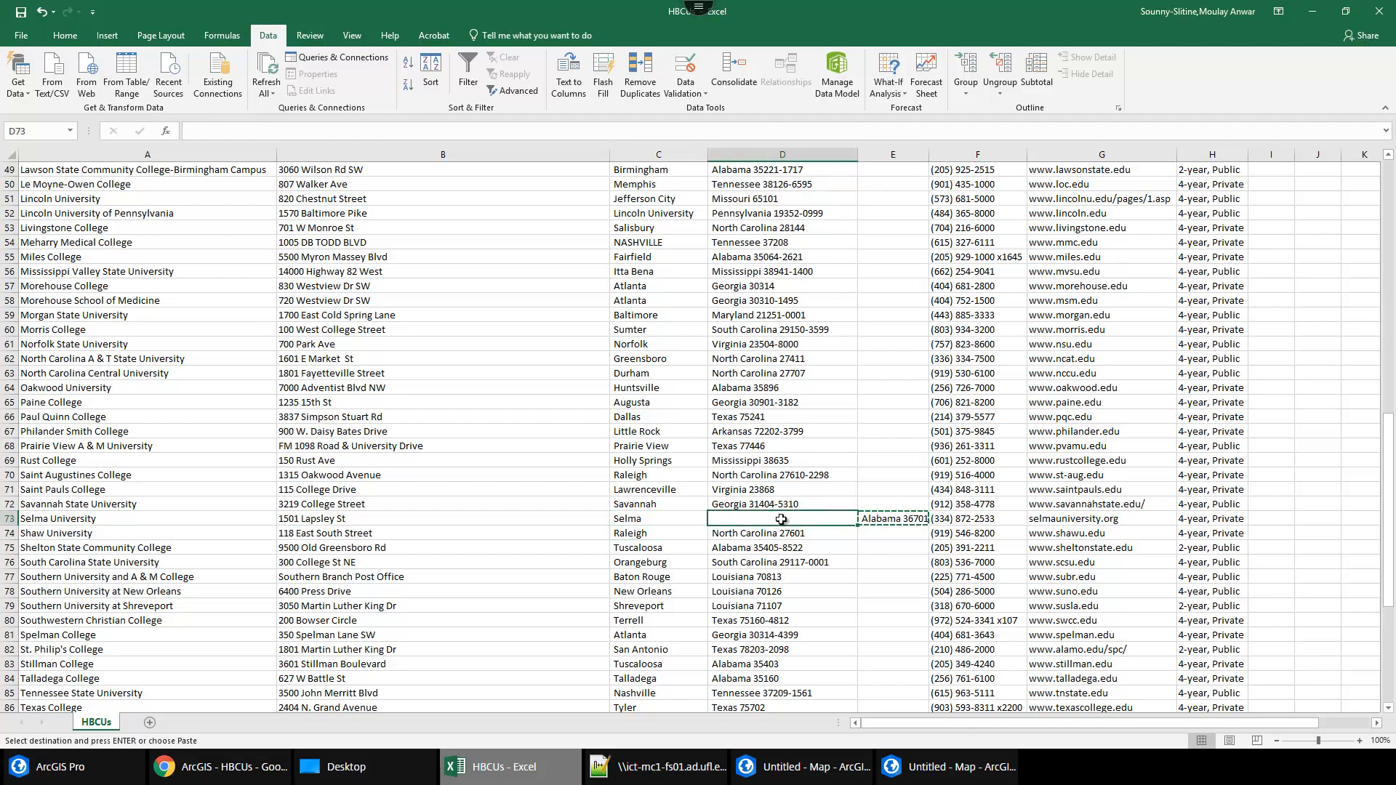
{"action": "key", "text": "ctrl+v"}
In the Tuskegee University row, replace 3rd Floor in C89 with Tuskegee and move Alabama 36088-1920 from E89 into D89.
{"action": "scroll", "coordinate": [772, 521], "scroll_direction": "down", "scroll_amount": 2}
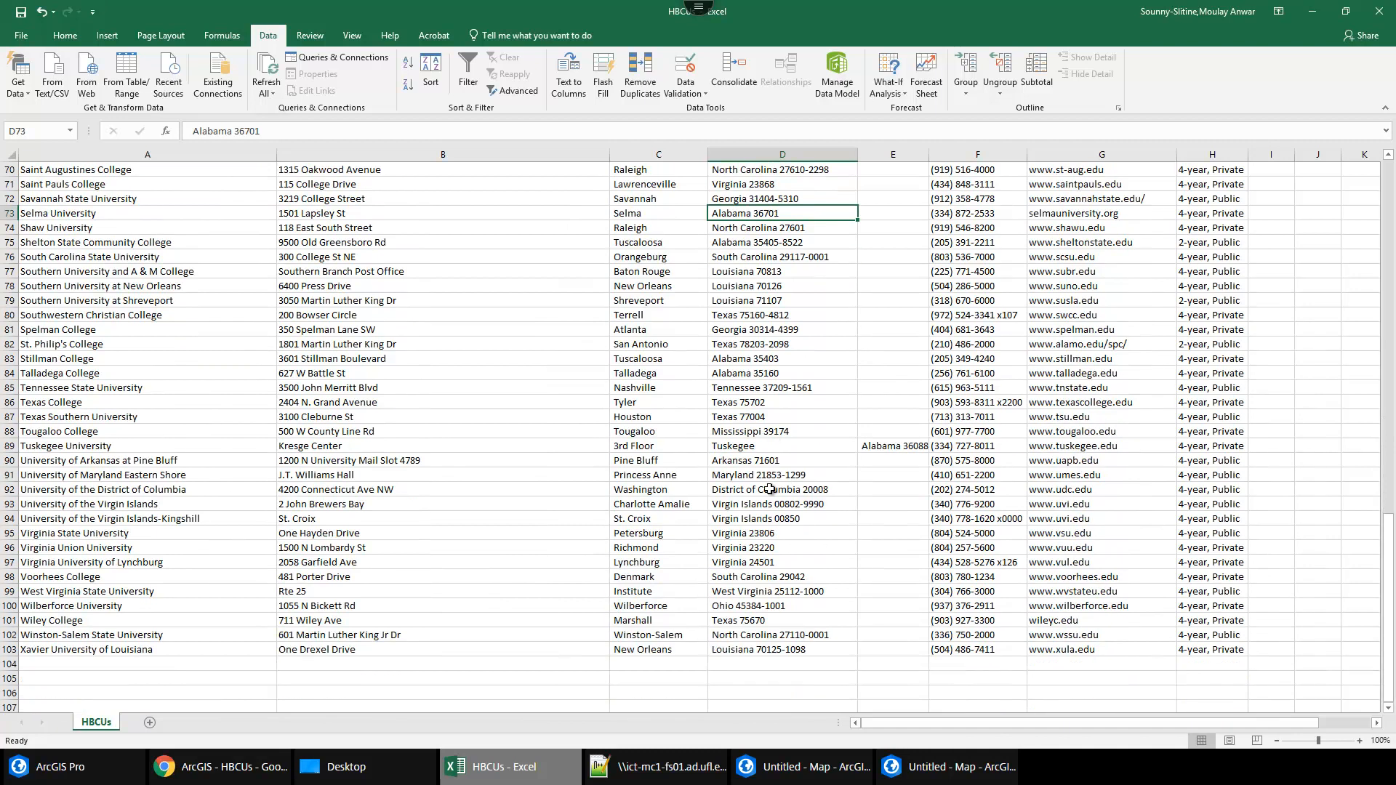
{"action": "left_click", "coordinate": [751, 447]}
{"action": "key", "text": "ctrl+c"}
{"action": "left_click", "coordinate": [651, 447]}
{"action": "key", "text": "Return"}
{"action": "left_click", "coordinate": [895, 450]}
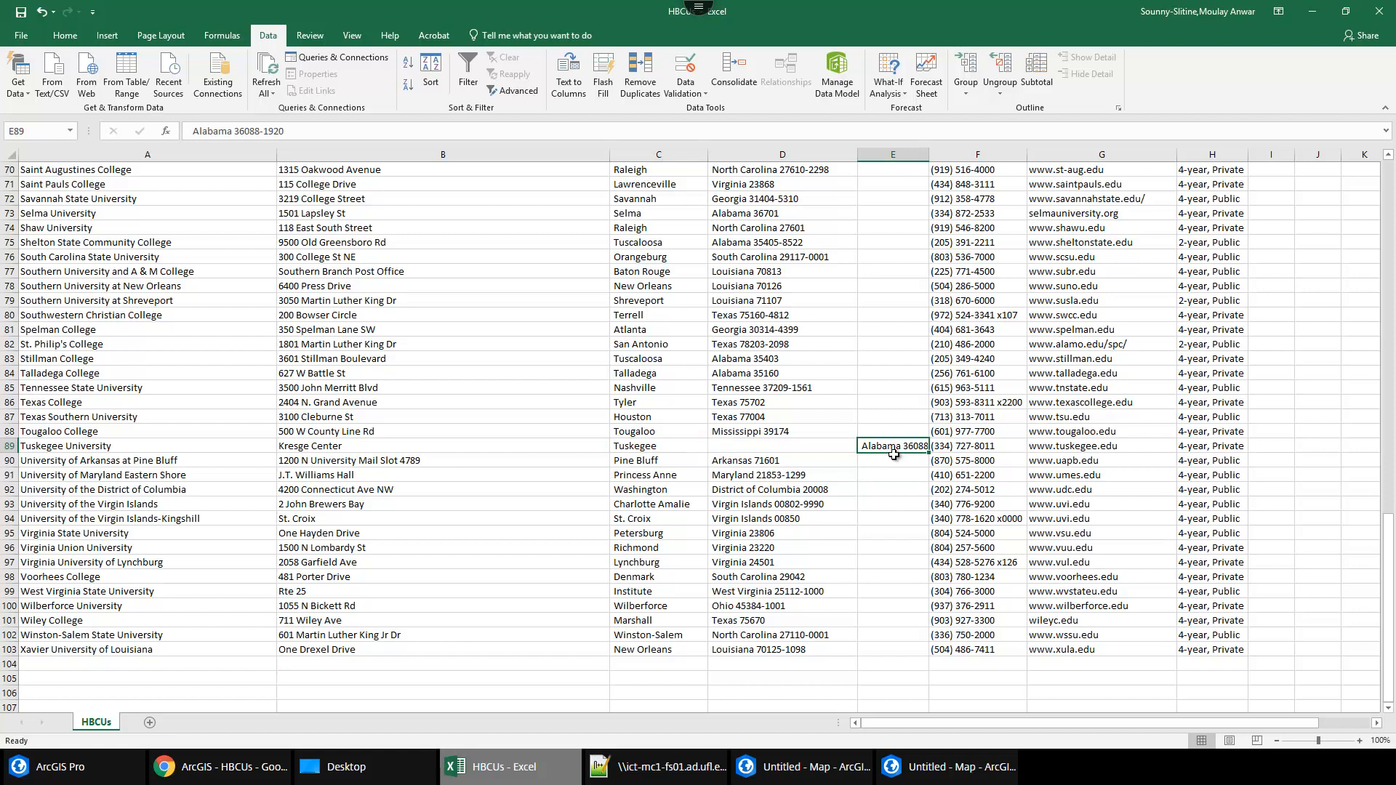
{"action": "key", "text": "ctrl+x"}
{"action": "left_click", "coordinate": [788, 450]}
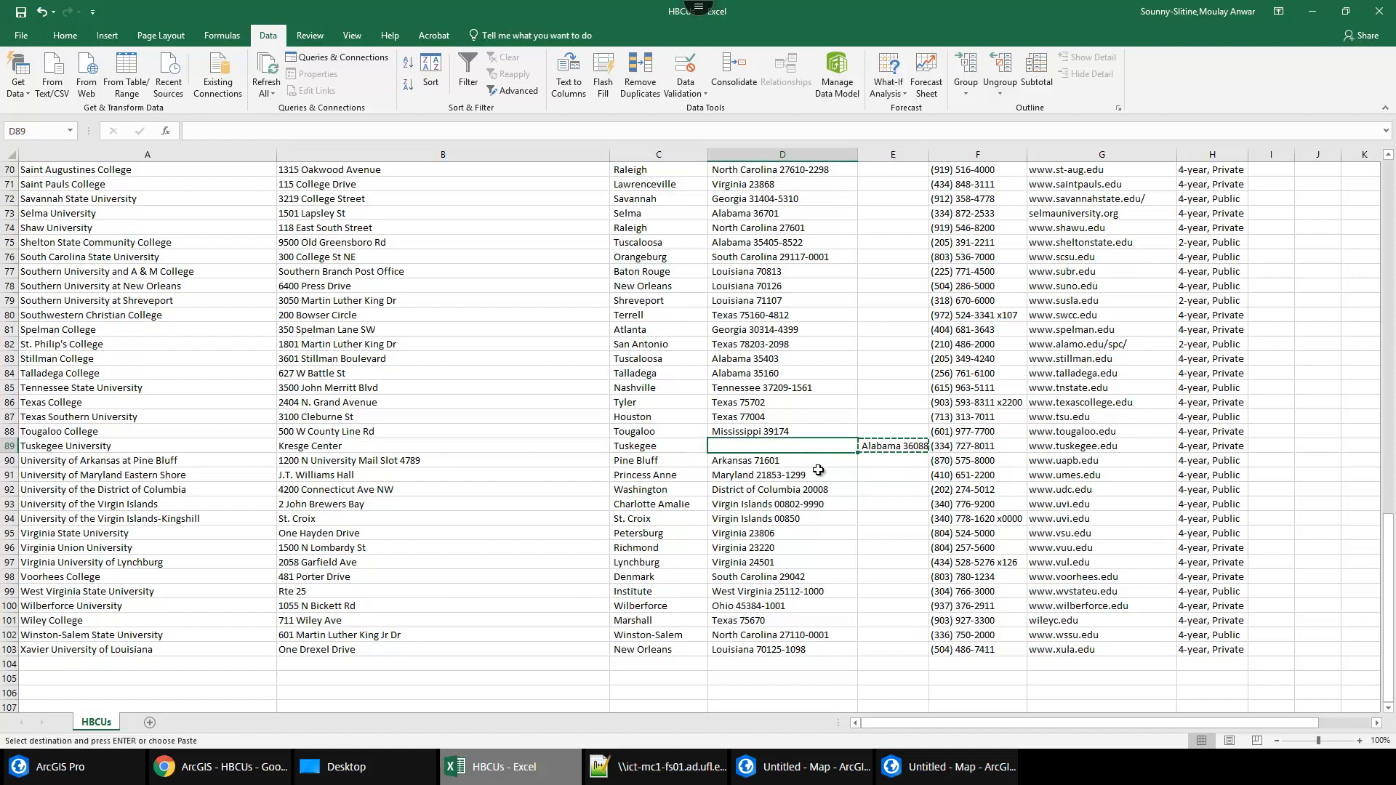
{"action": "key", "text": "Return"}
Change the header in cell D1 to "State Zip".
{"action": "scroll", "coordinate": [678, 635], "scroll_direction": "up", "scroll_amount": 20}
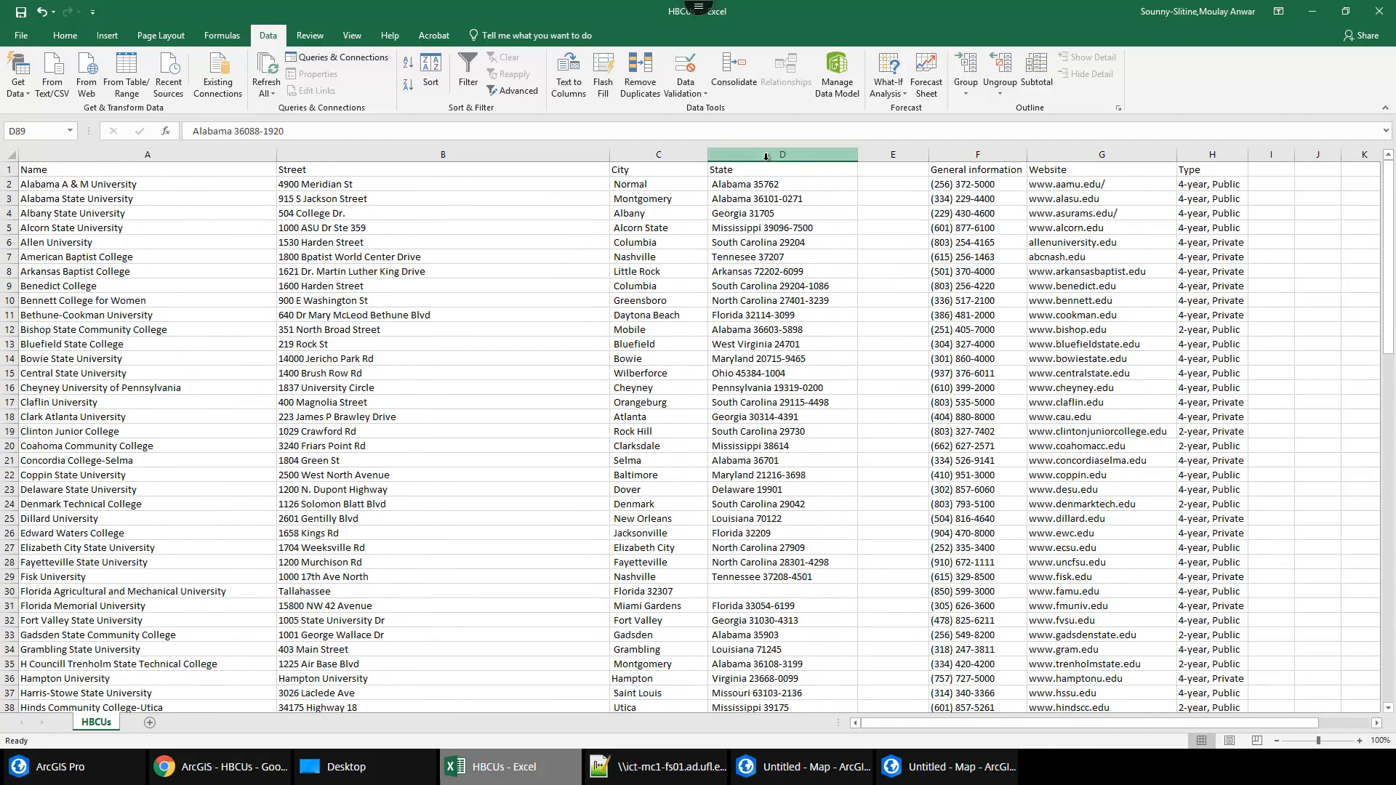
{"action": "left_click", "coordinate": [789, 172]}
{"action": "left_click", "coordinate": [259, 135]}
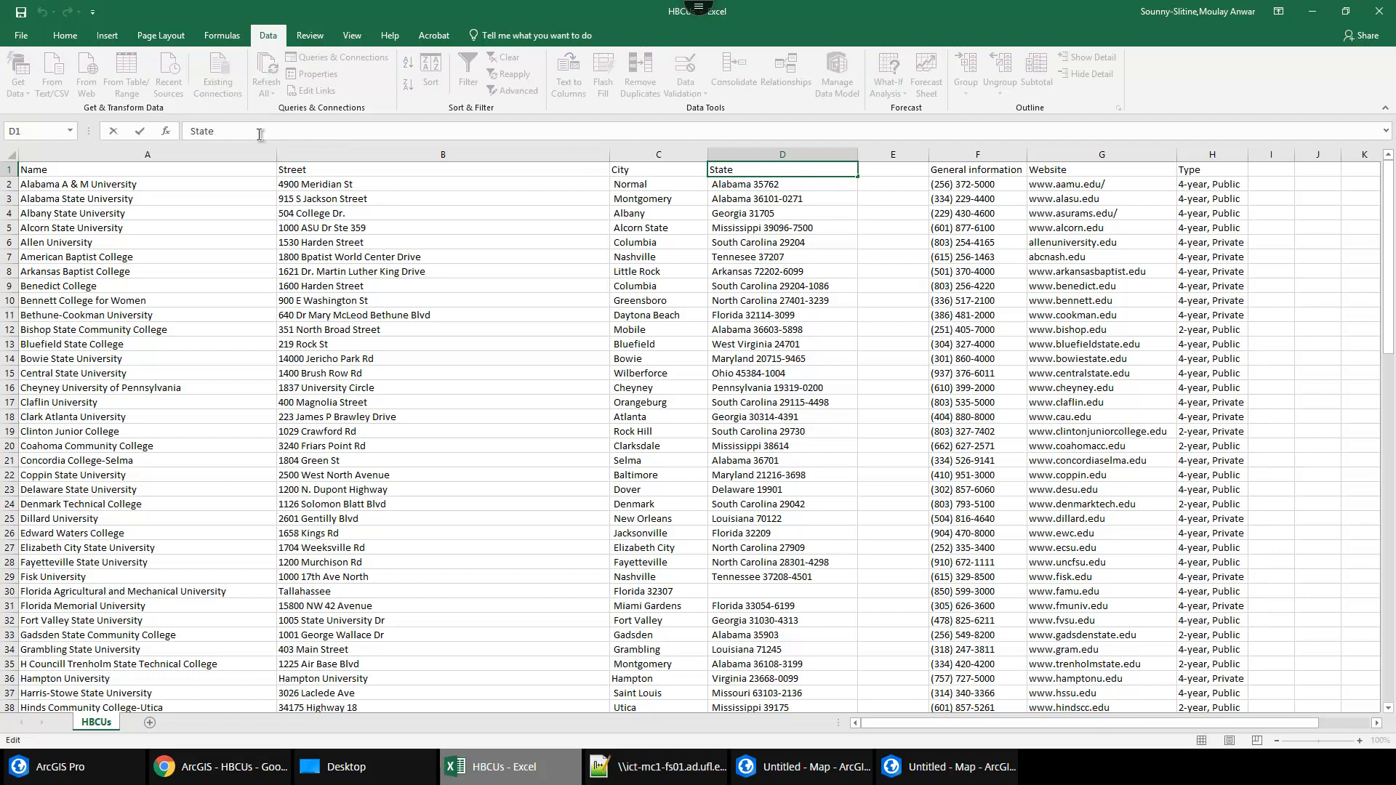
{"action": "type", "text": "Zip"}
{"action": "left_click", "coordinate": [724, 199]}
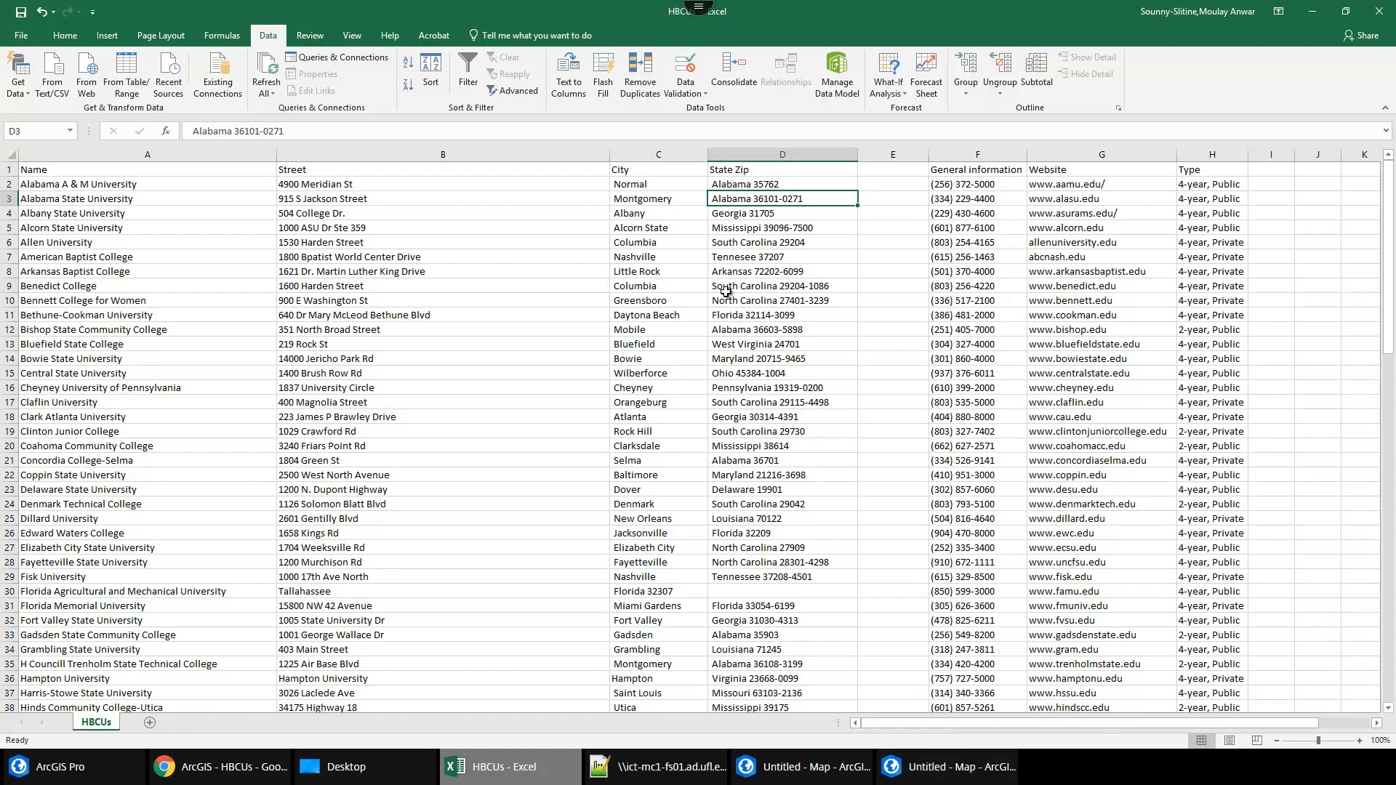
Insert a blank column at F, before the General information column.
{"action": "scroll", "coordinate": [747, 626], "scroll_direction": "down", "scroll_amount": 7}
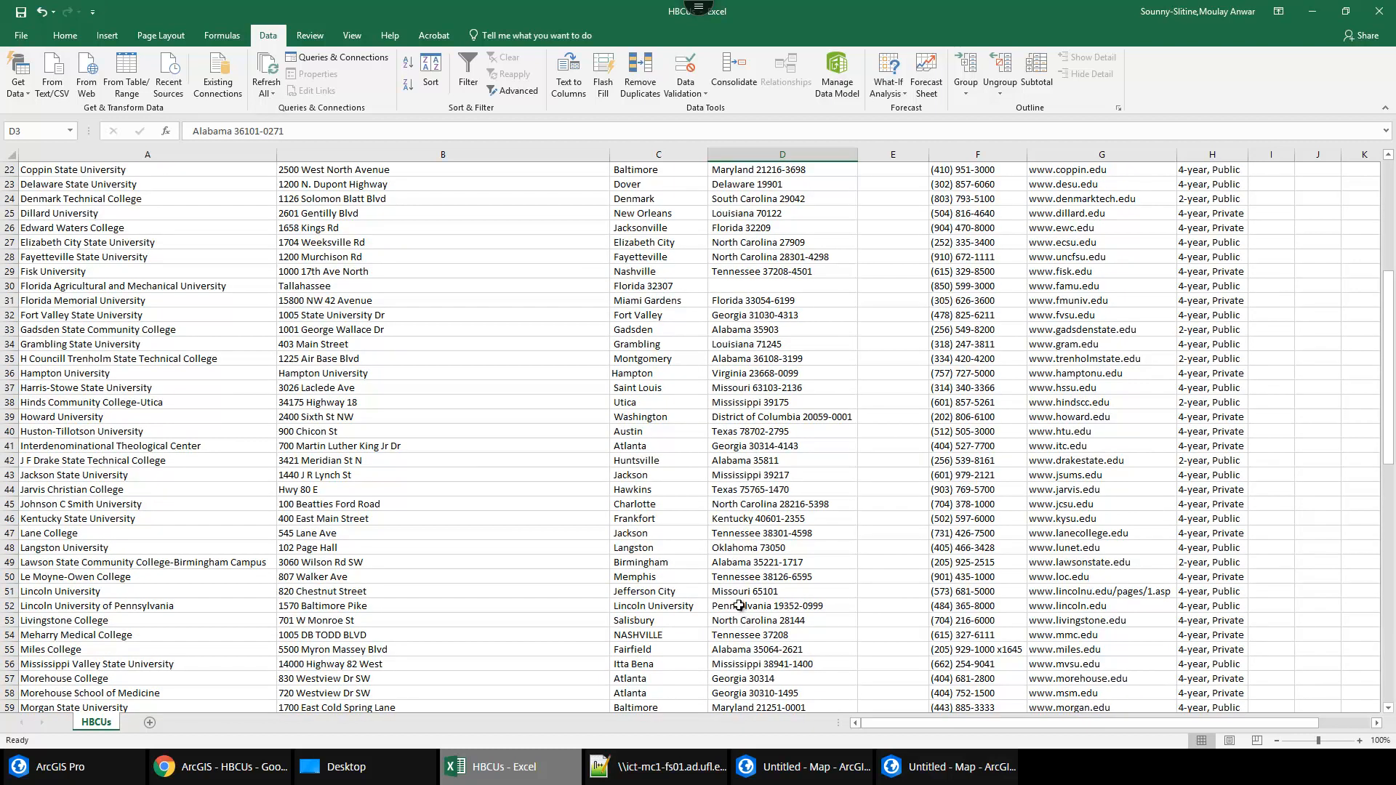
{"action": "scroll", "coordinate": [739, 606], "scroll_direction": "down", "scroll_amount": 2}
{"action": "scroll", "coordinate": [739, 606], "scroll_direction": "up", "scroll_amount": 9}
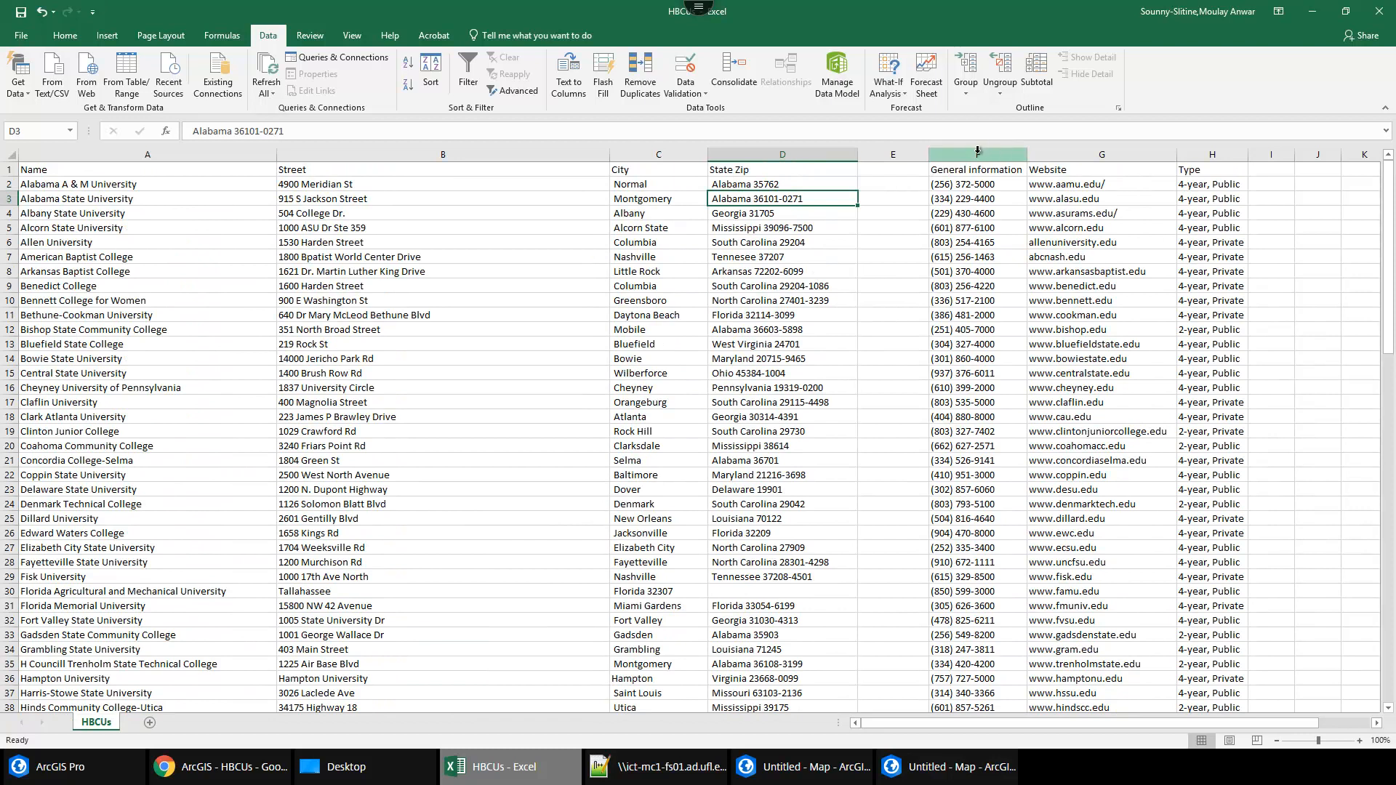
{"action": "left_click", "coordinate": [989, 151]}
{"action": "right_click", "coordinate": [982, 151]}
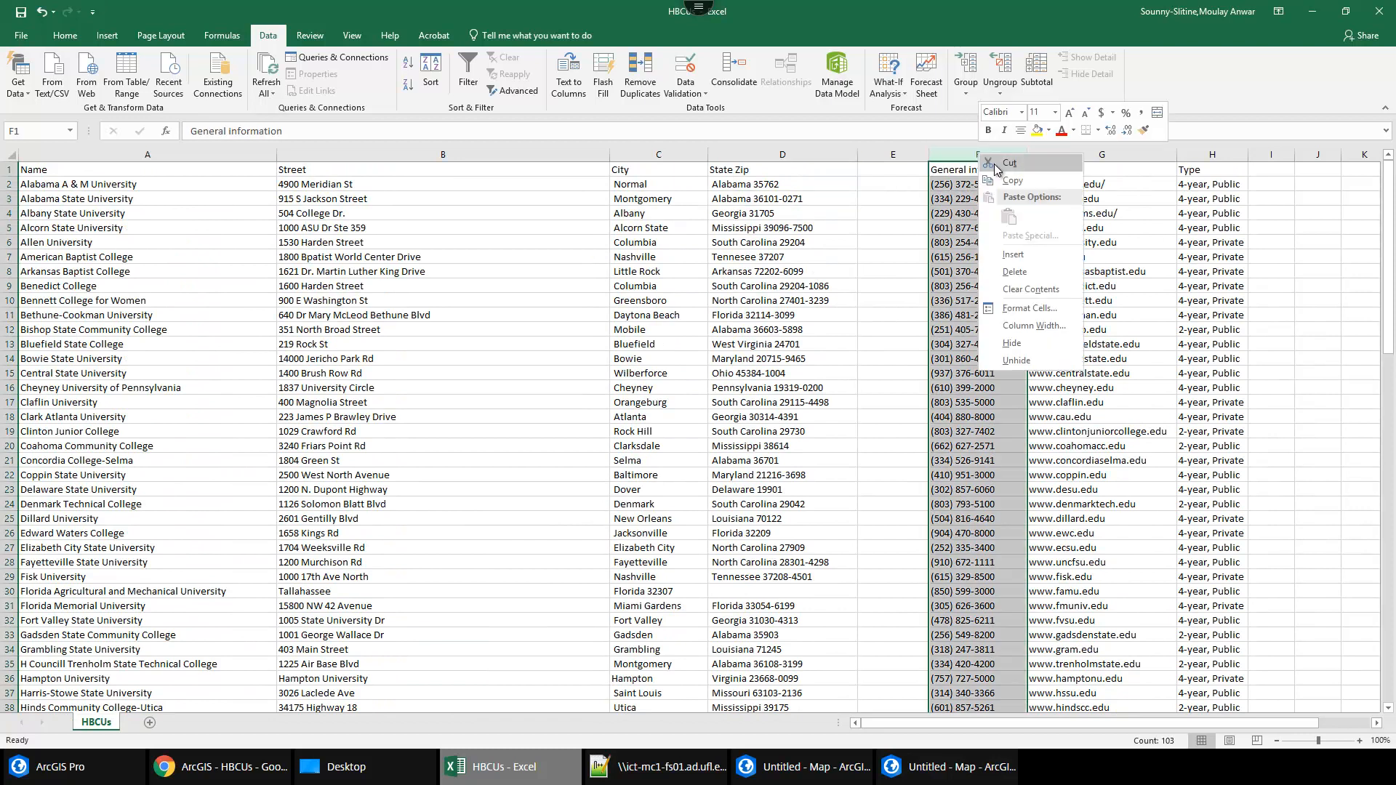
{"action": "left_click", "coordinate": [1036, 254]}
{"action": "left_click", "coordinate": [963, 198]}
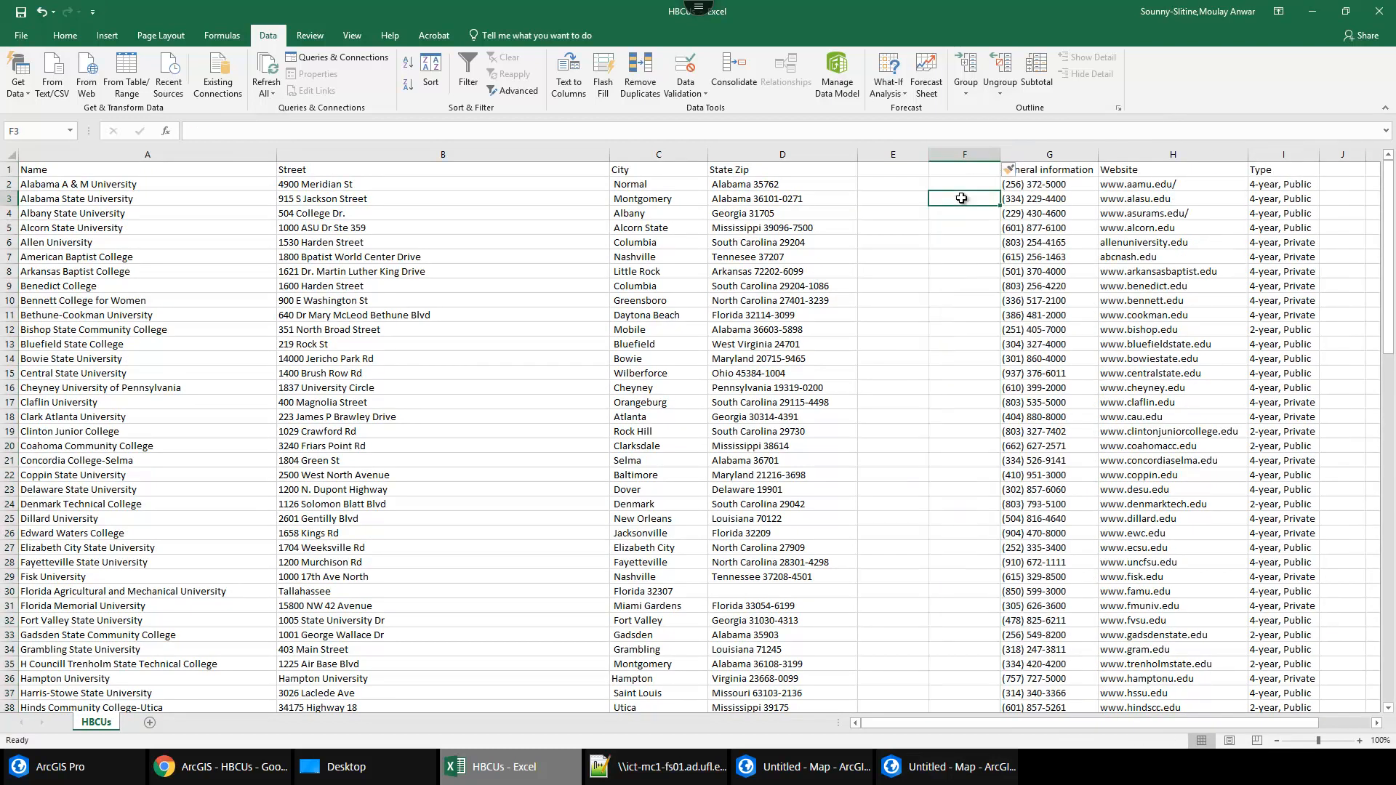
{"action": "left_click", "coordinate": [784, 154]}
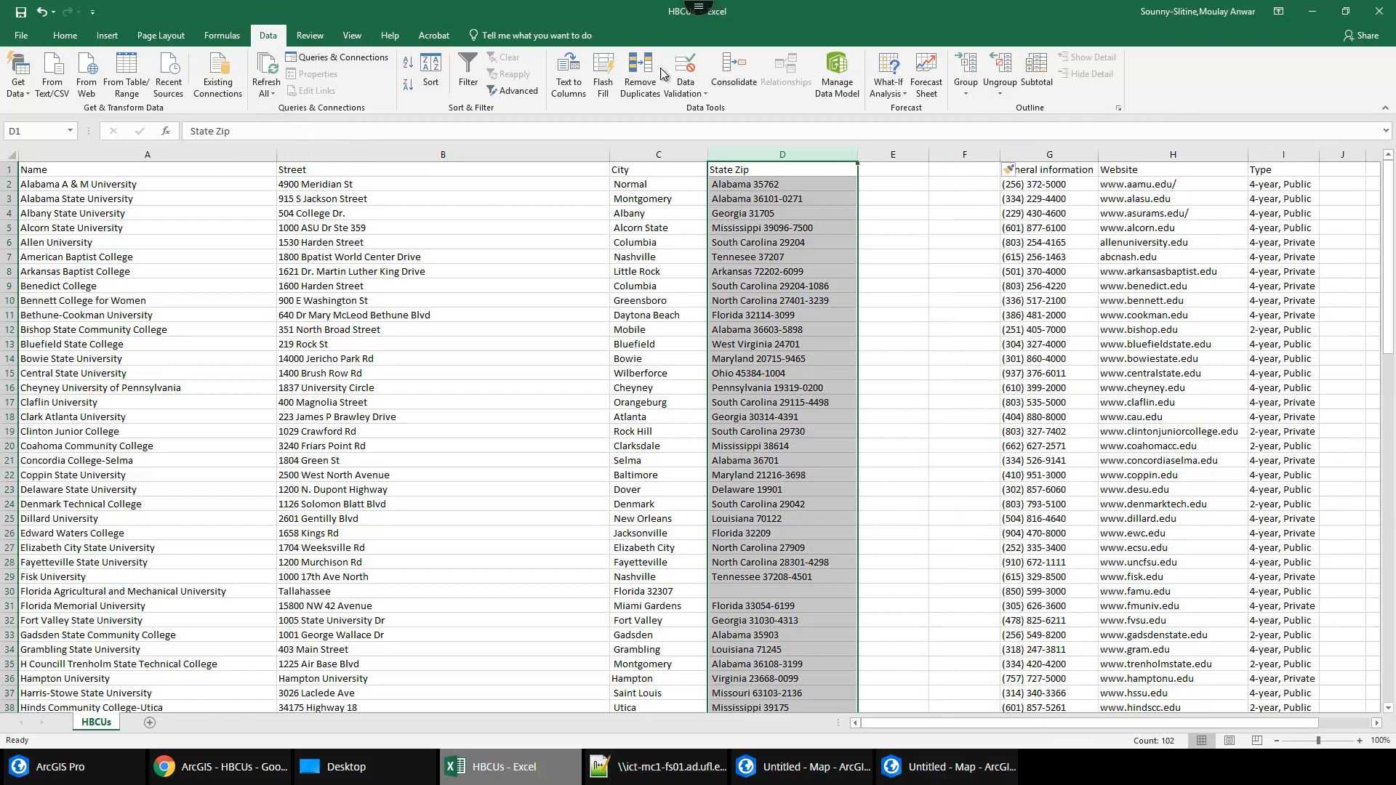
{"action": "left_click", "coordinate": [574, 83]}
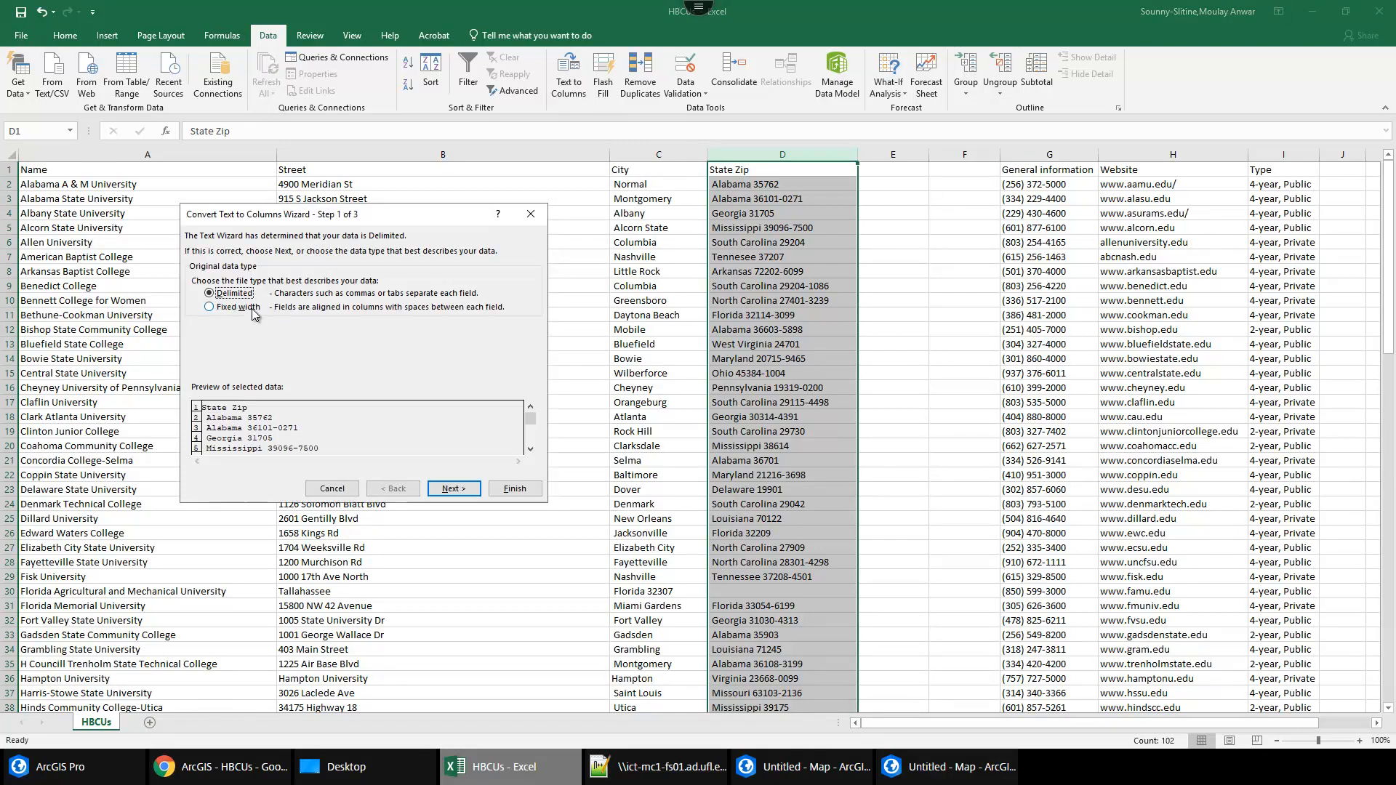
{"action": "left_click", "coordinate": [453, 488]}
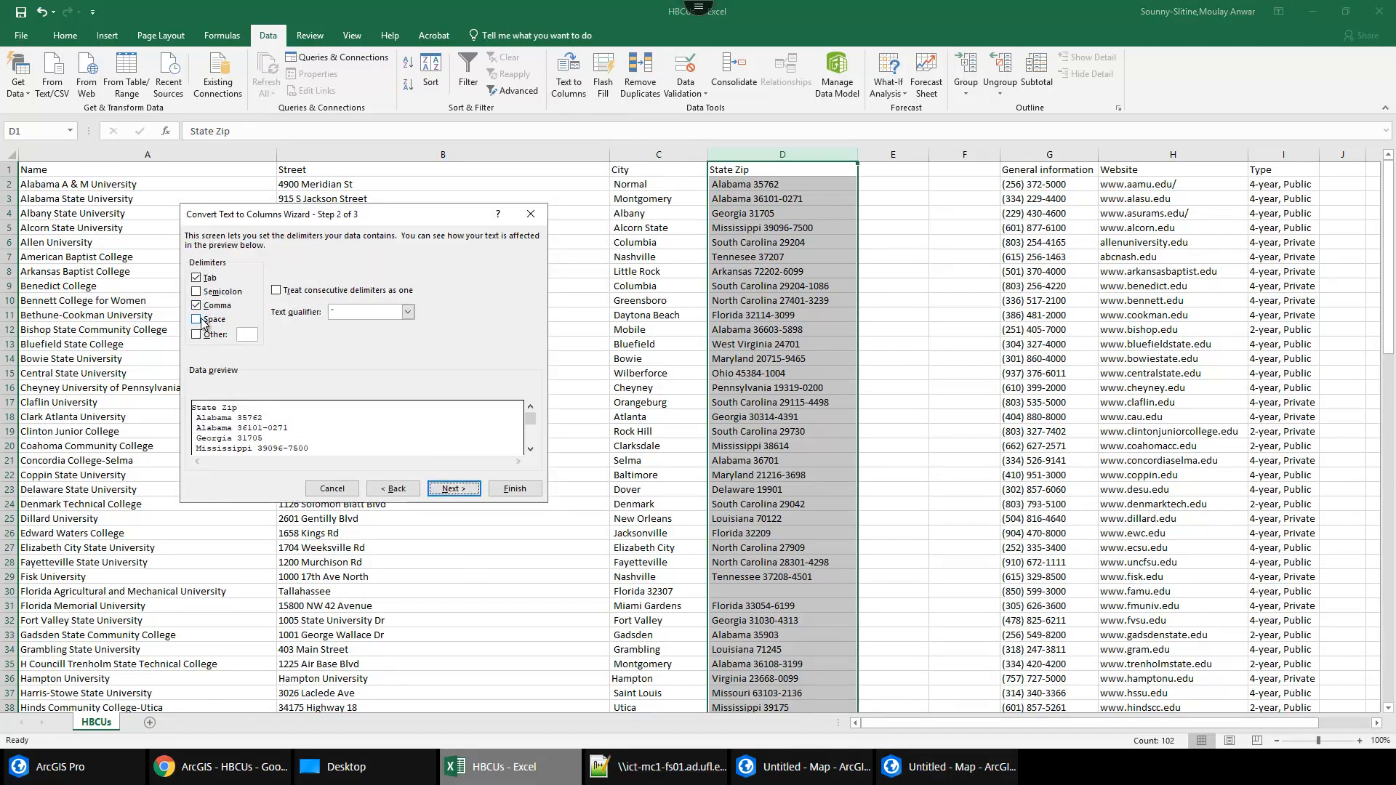
{"action": "left_click", "coordinate": [197, 319]}
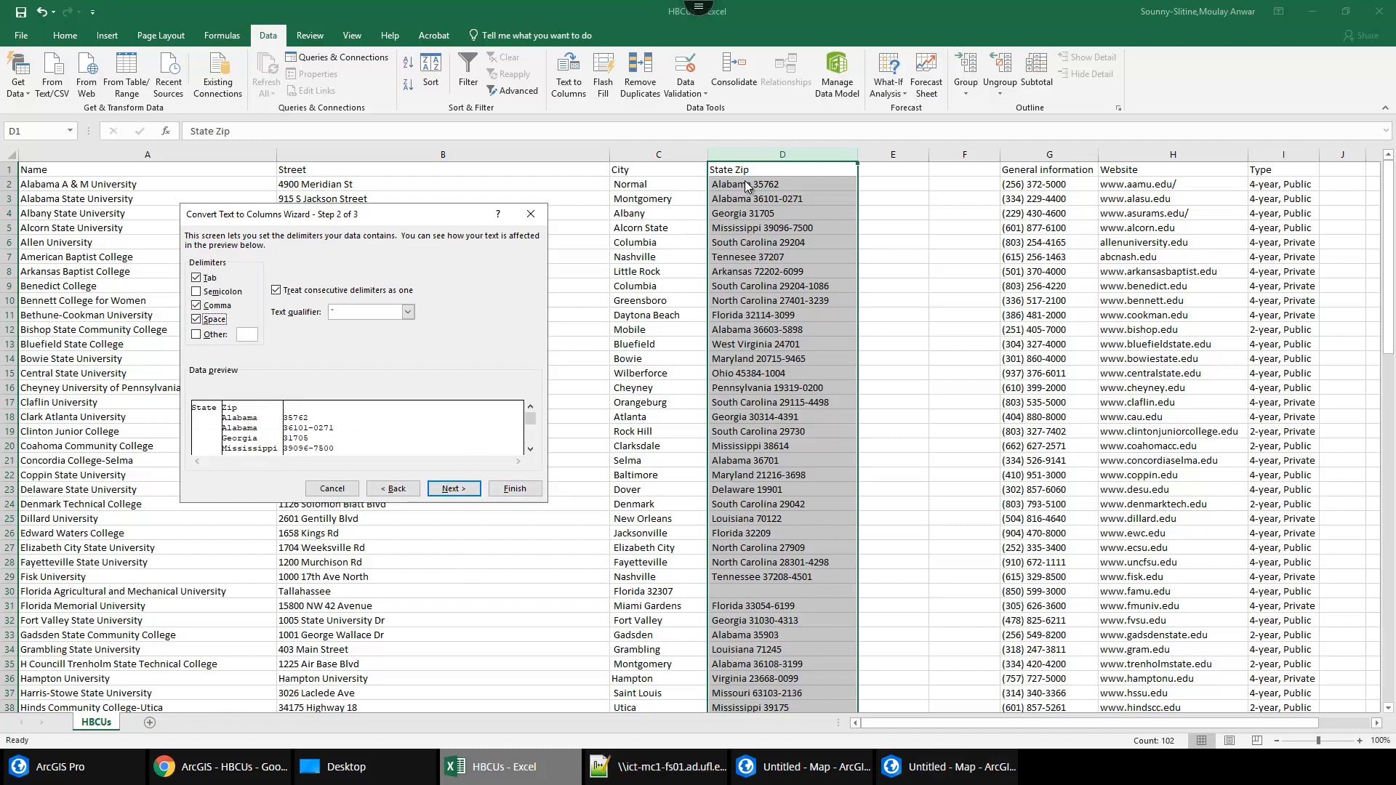
{"action": "left_click", "coordinate": [333, 489]}
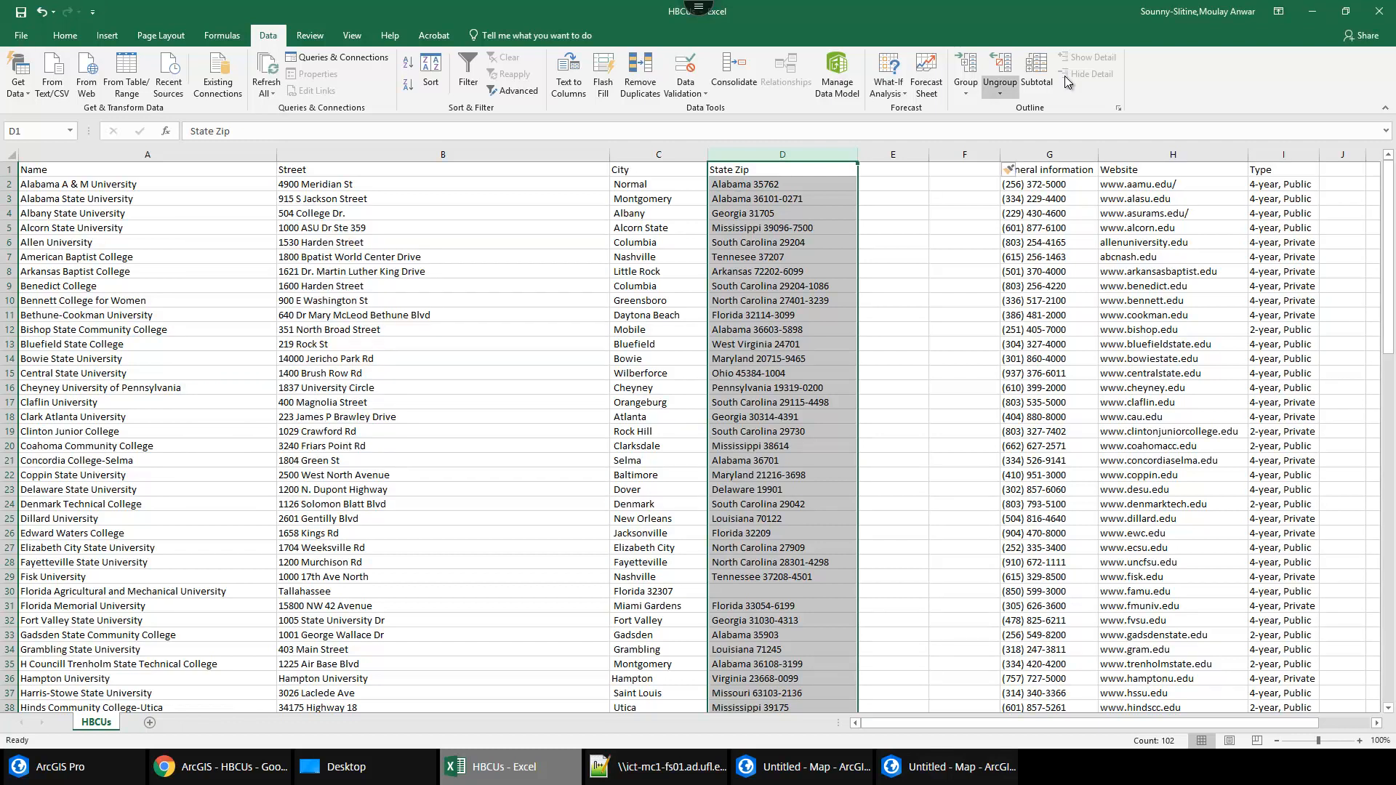
Insert a second blank column at G, before the General information column.
{"action": "right_click", "coordinate": [1028, 155]}
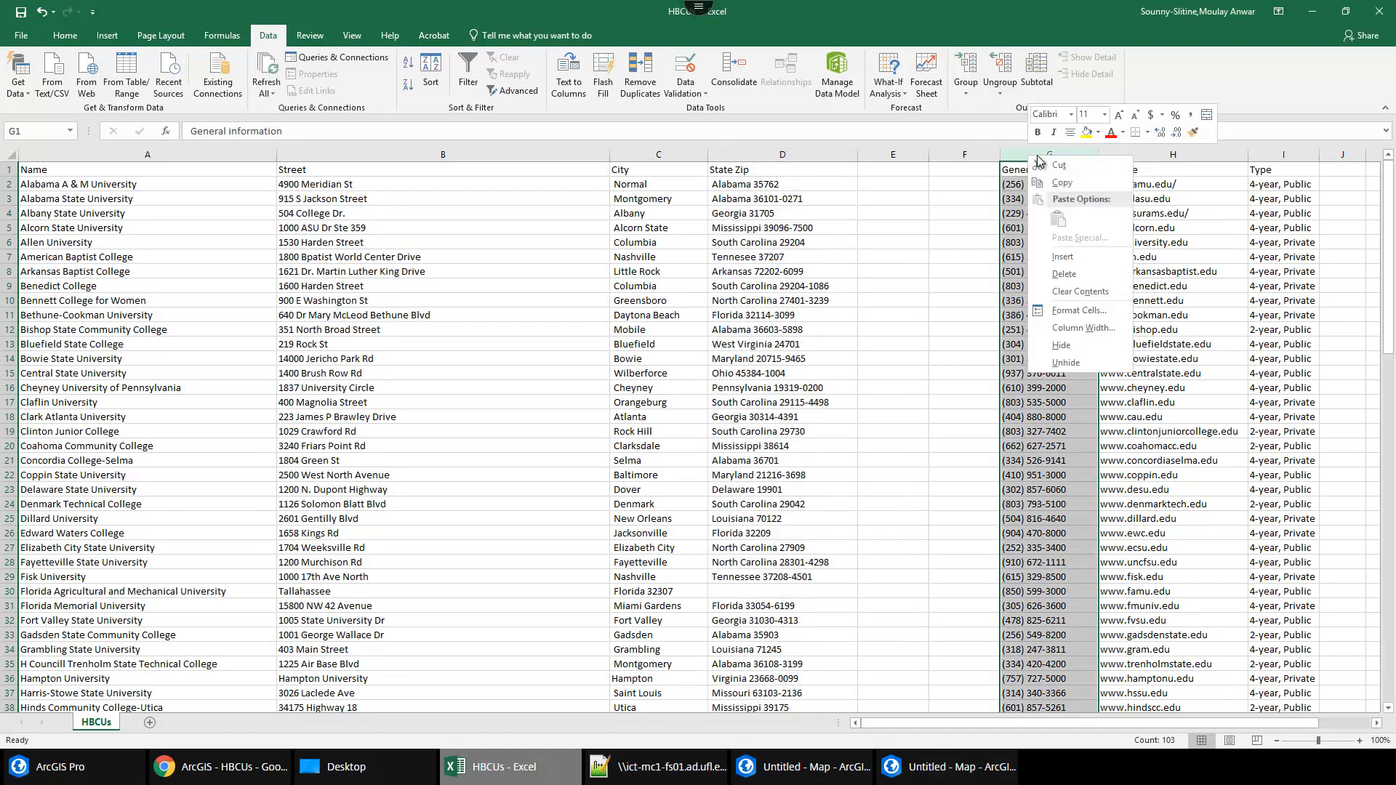
{"action": "left_click", "coordinate": [1076, 258]}
{"action": "left_click", "coordinate": [913, 213]}
Try to split the State Zip column into separate columns using the tab, comma and space delimiters.
{"action": "left_click", "coordinate": [788, 154]}
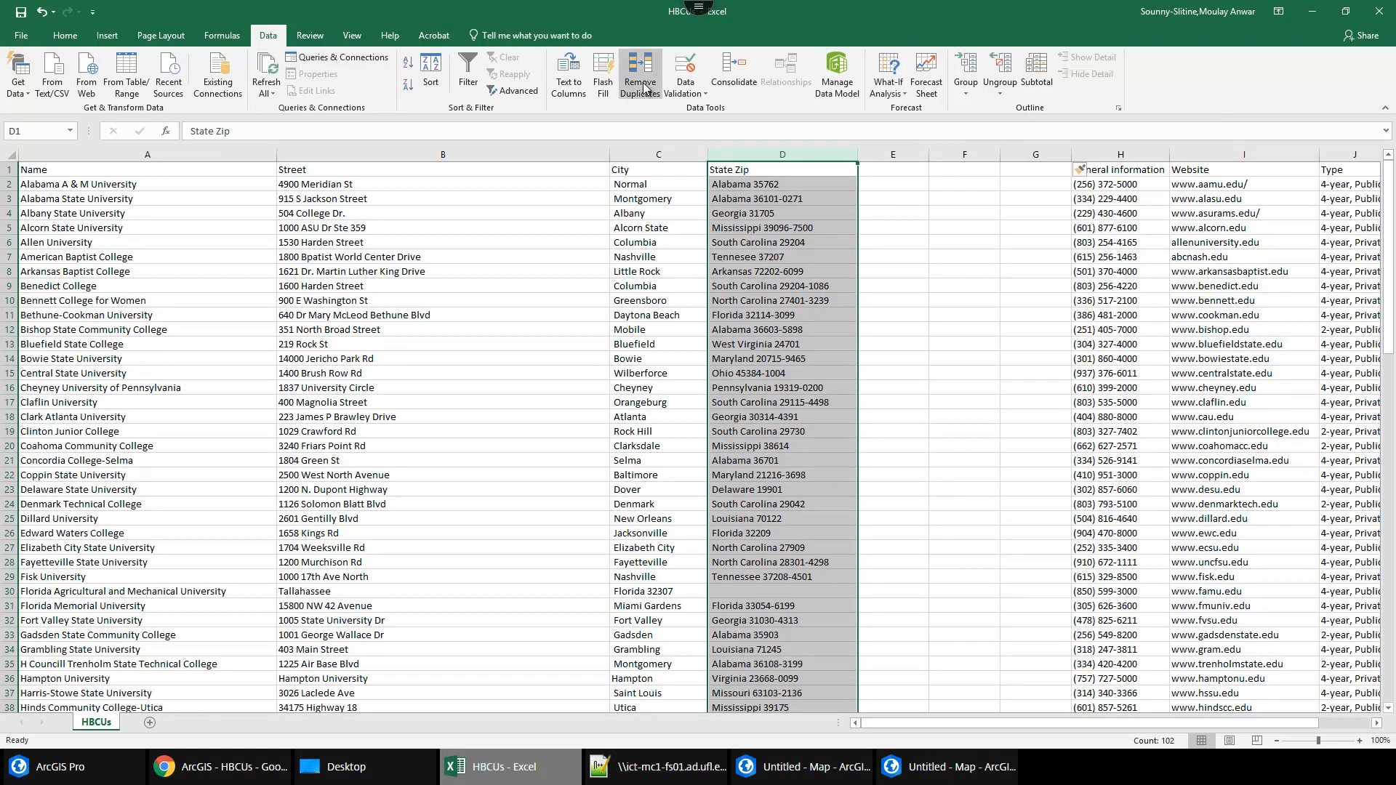
{"action": "left_click", "coordinate": [568, 75]}
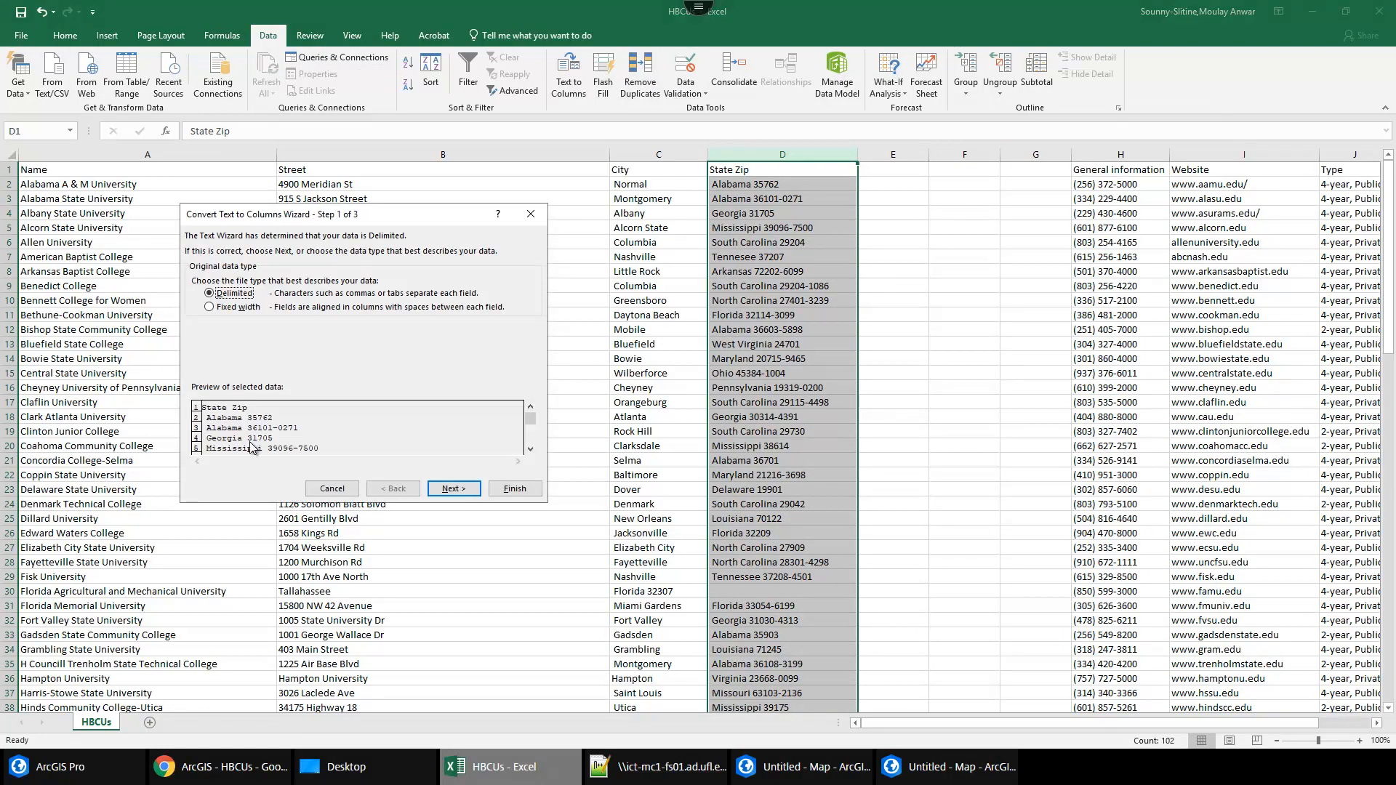
{"action": "left_click", "coordinate": [454, 488]}
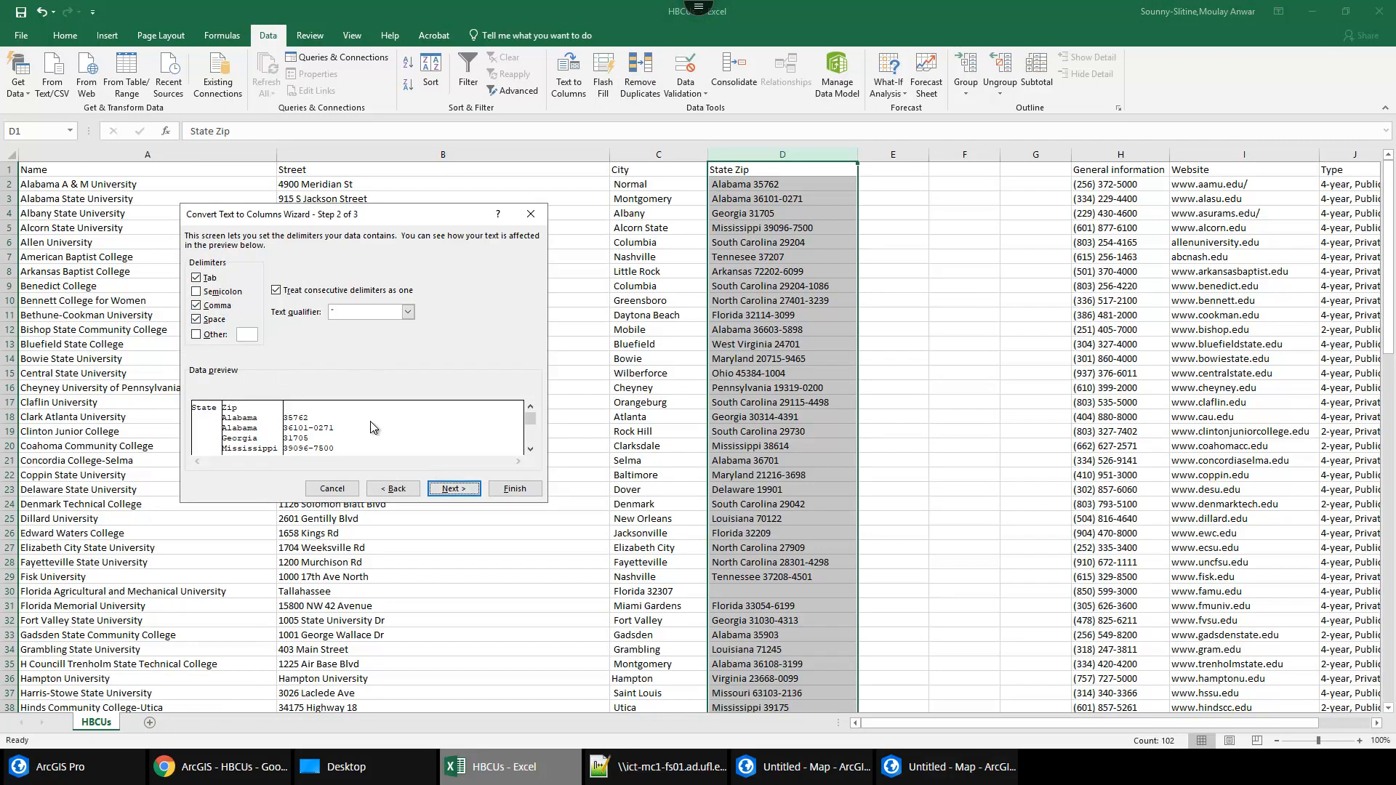
{"action": "left_click", "coordinate": [454, 488]}
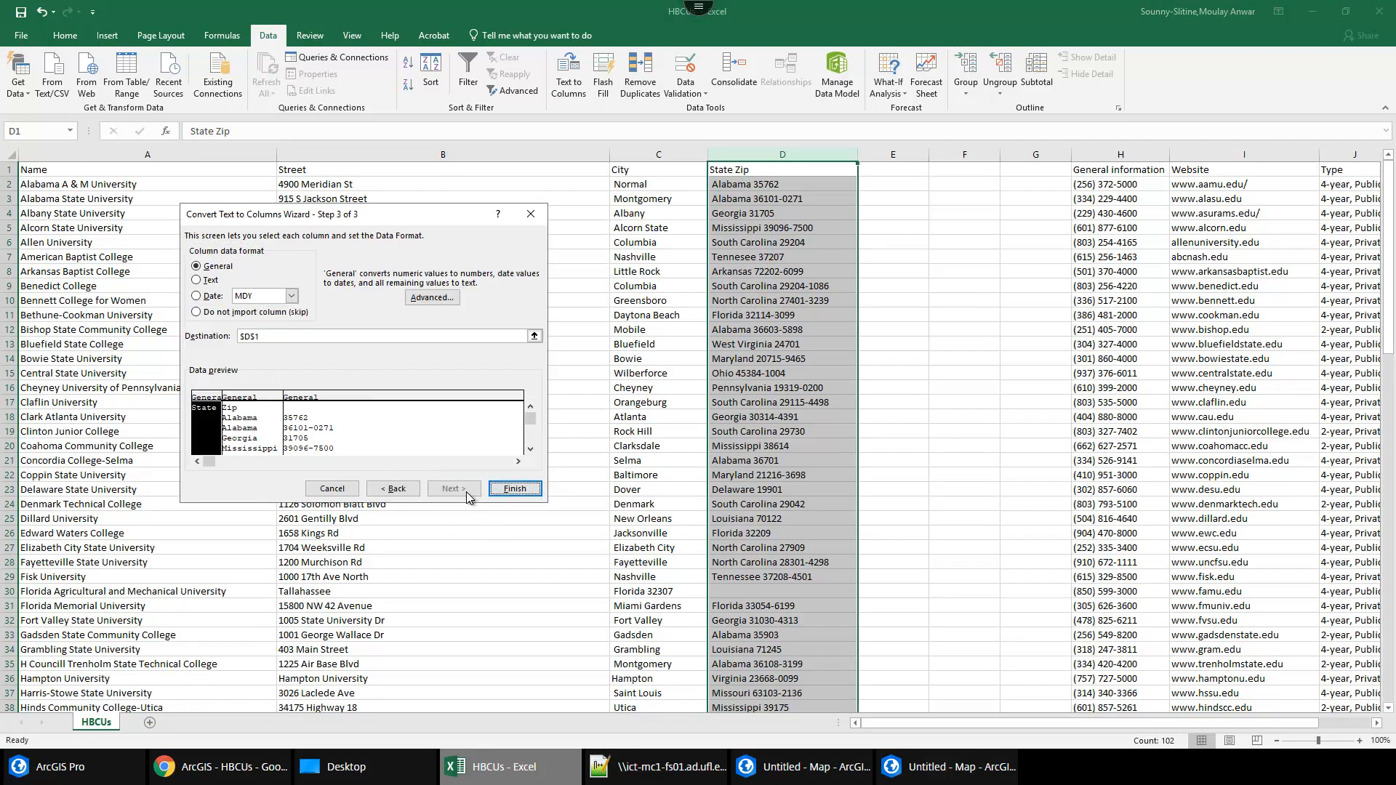
{"action": "left_click", "coordinate": [525, 494]}
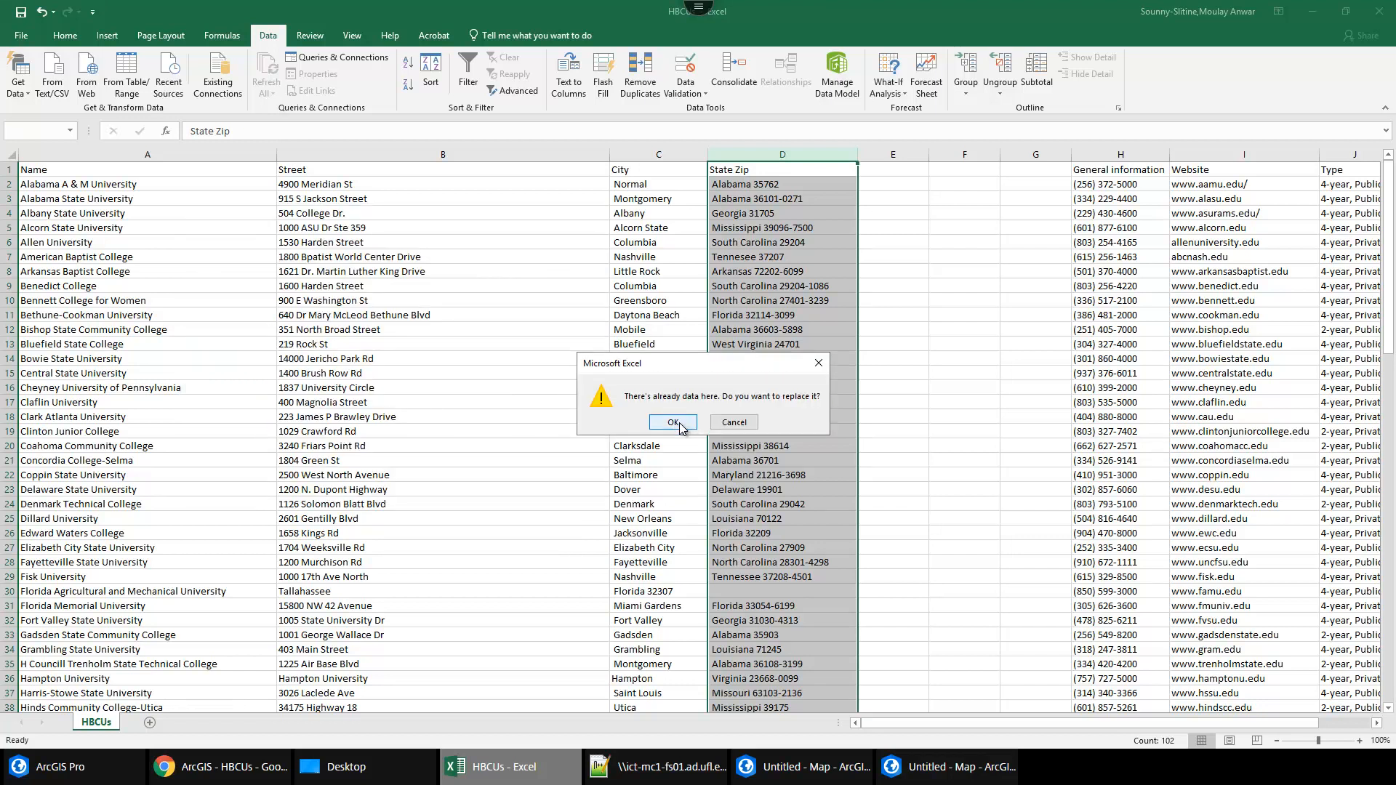
{"action": "left_click", "coordinate": [674, 422]}
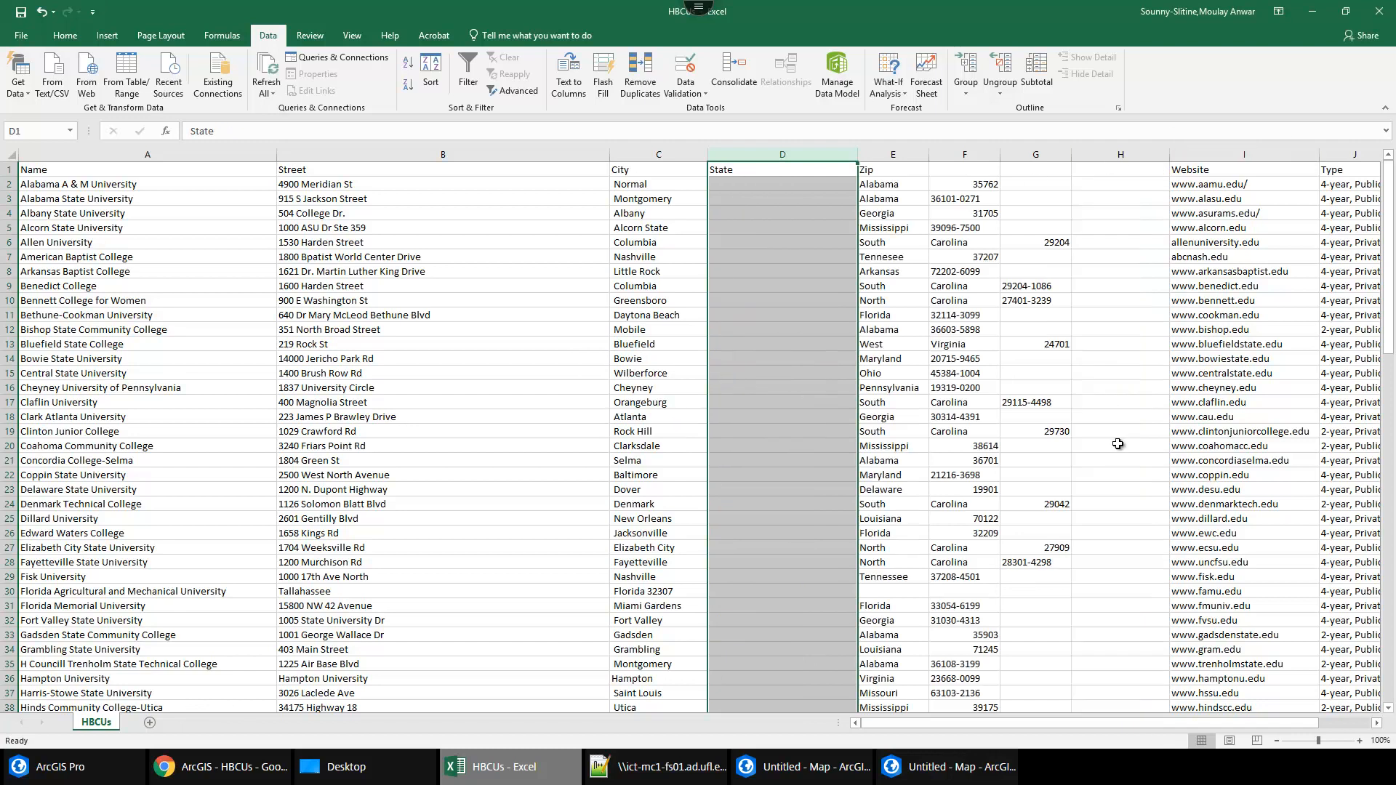
{"action": "scroll", "coordinate": [1097, 578], "scroll_direction": "down", "scroll_amount": 6}
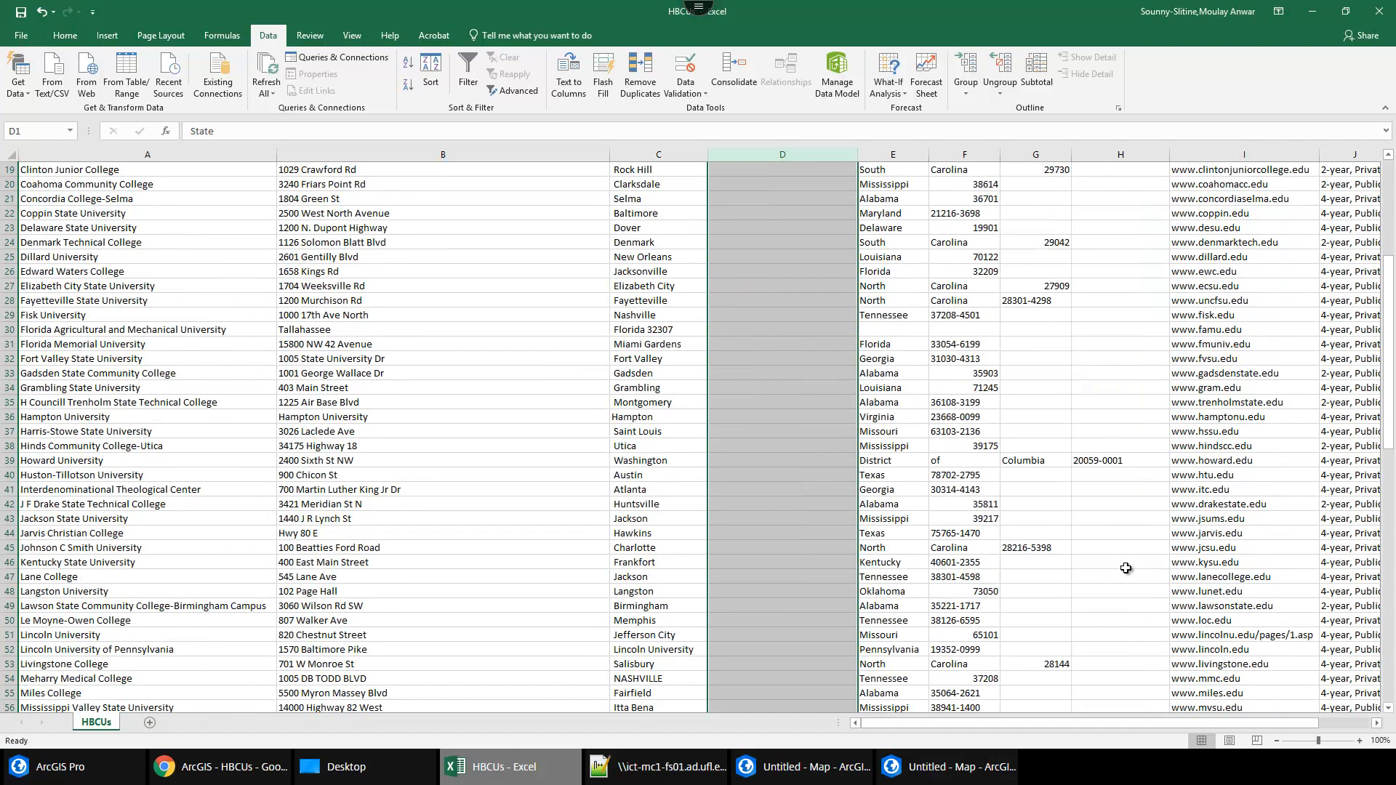
{"action": "key", "text": "ctrl+z"}
Insert another blank column at H, before the General information column.
{"action": "left_click", "coordinate": [1137, 155]}
{"action": "right_click", "coordinate": [1139, 155]}
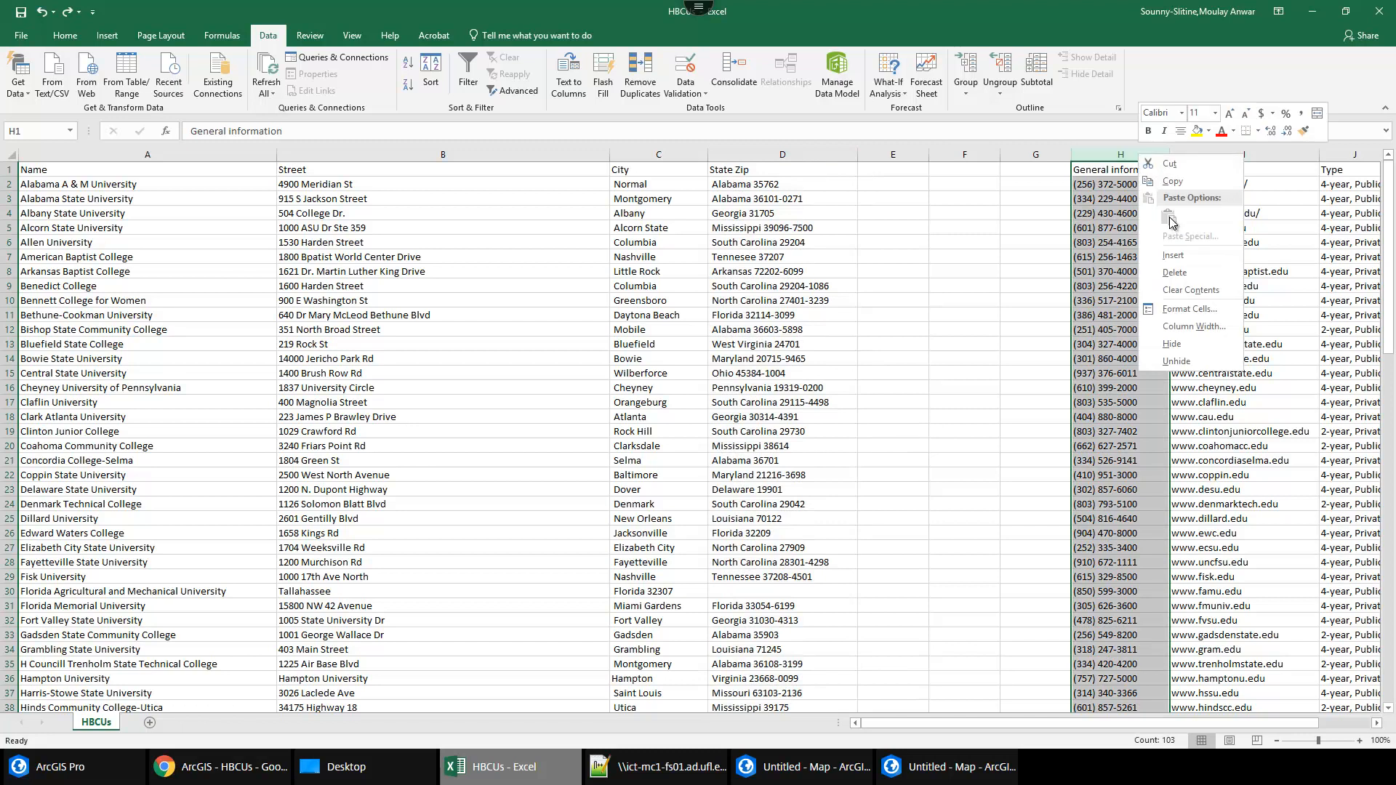
{"action": "left_click", "coordinate": [1193, 255]}
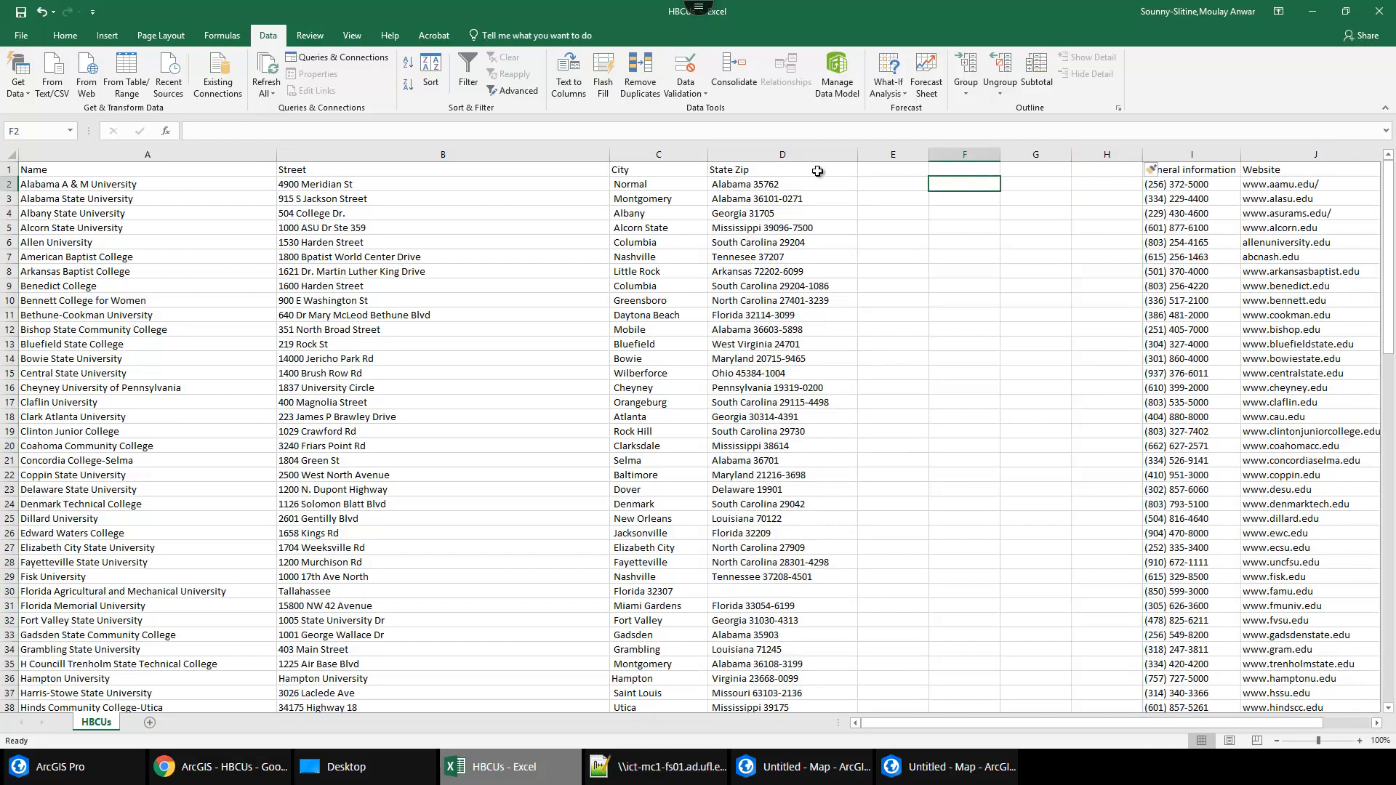
Split the State Zip column with Text to Columns as delimited data, using tab, comma and space delimiters and General format.
{"action": "left_click", "coordinate": [800, 154]}
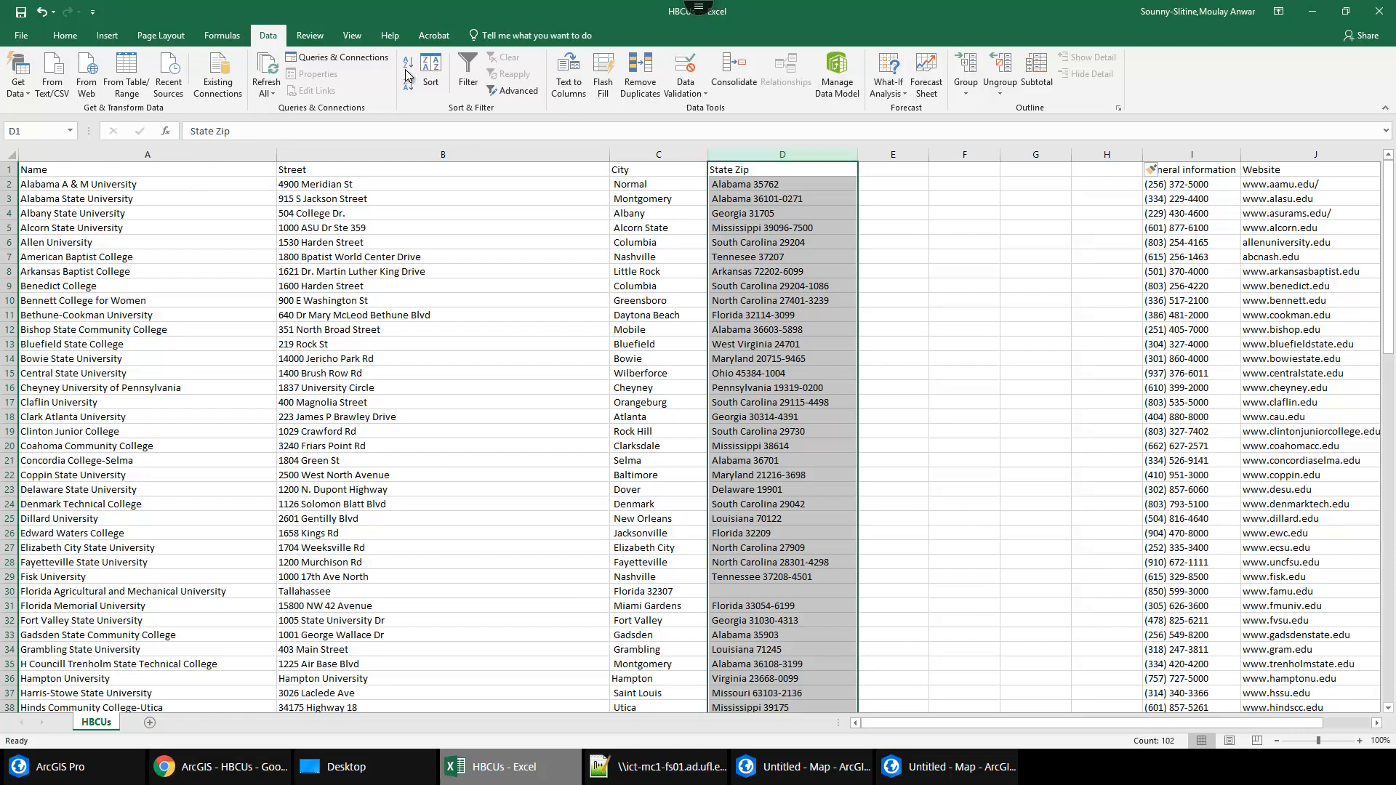
{"action": "left_click", "coordinate": [568, 75]}
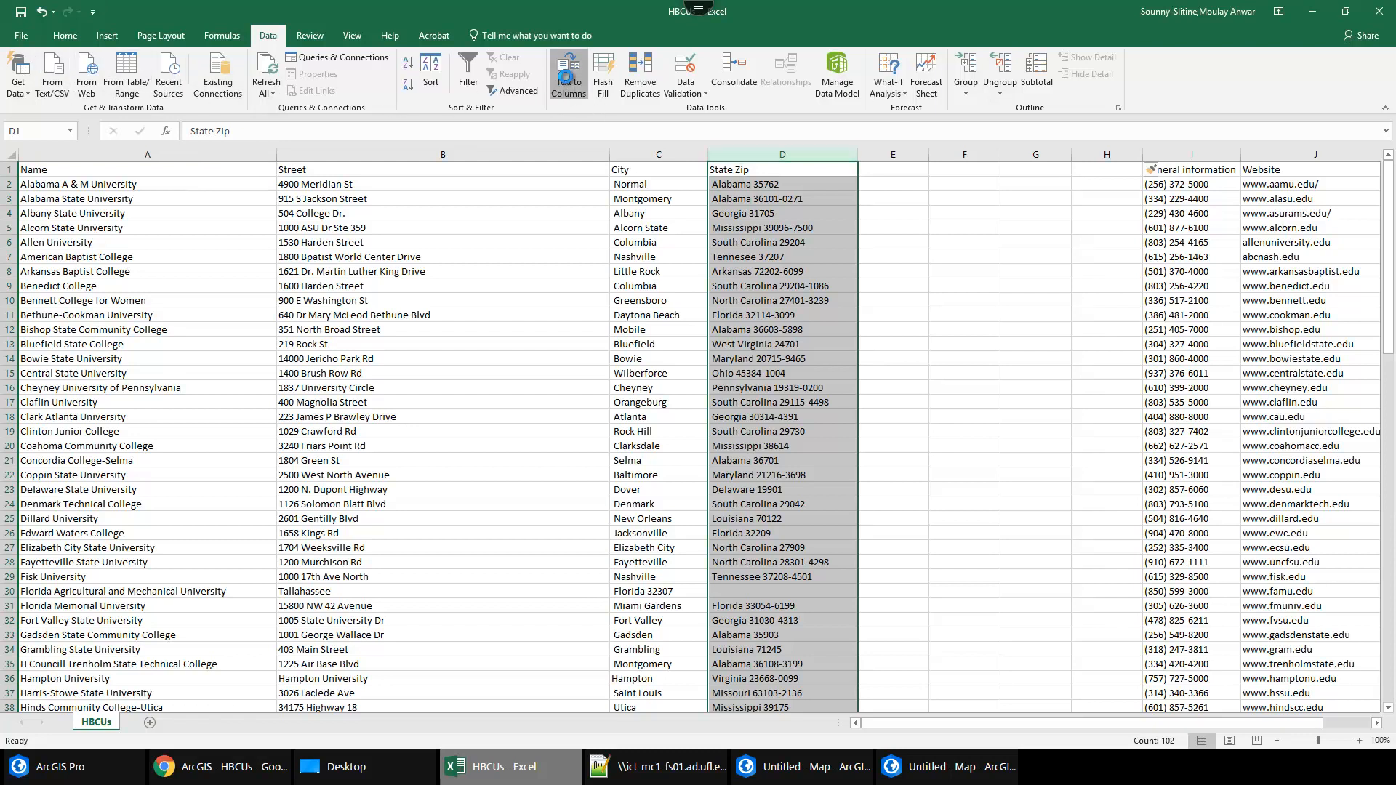
{"action": "left_click", "coordinate": [467, 491]}
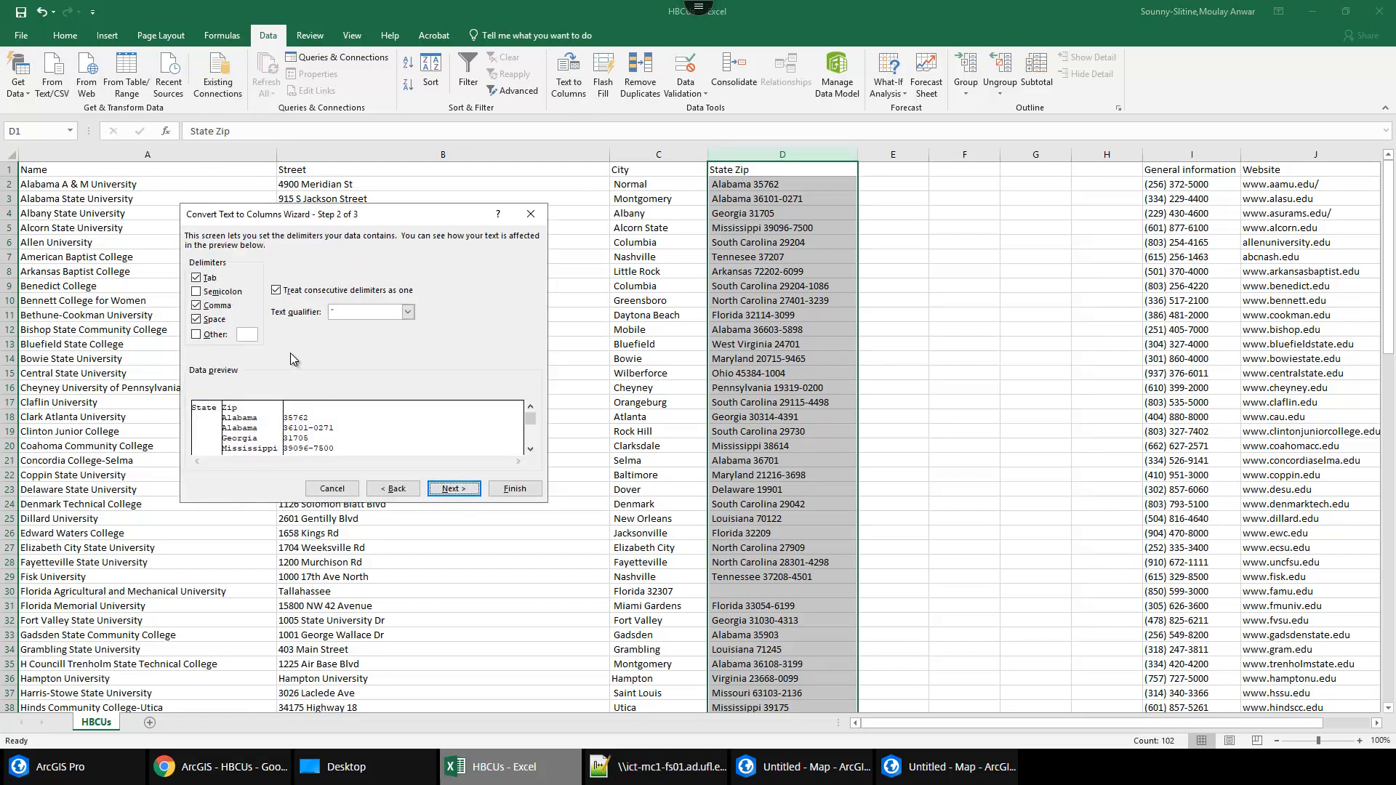
{"action": "left_click", "coordinate": [453, 489]}
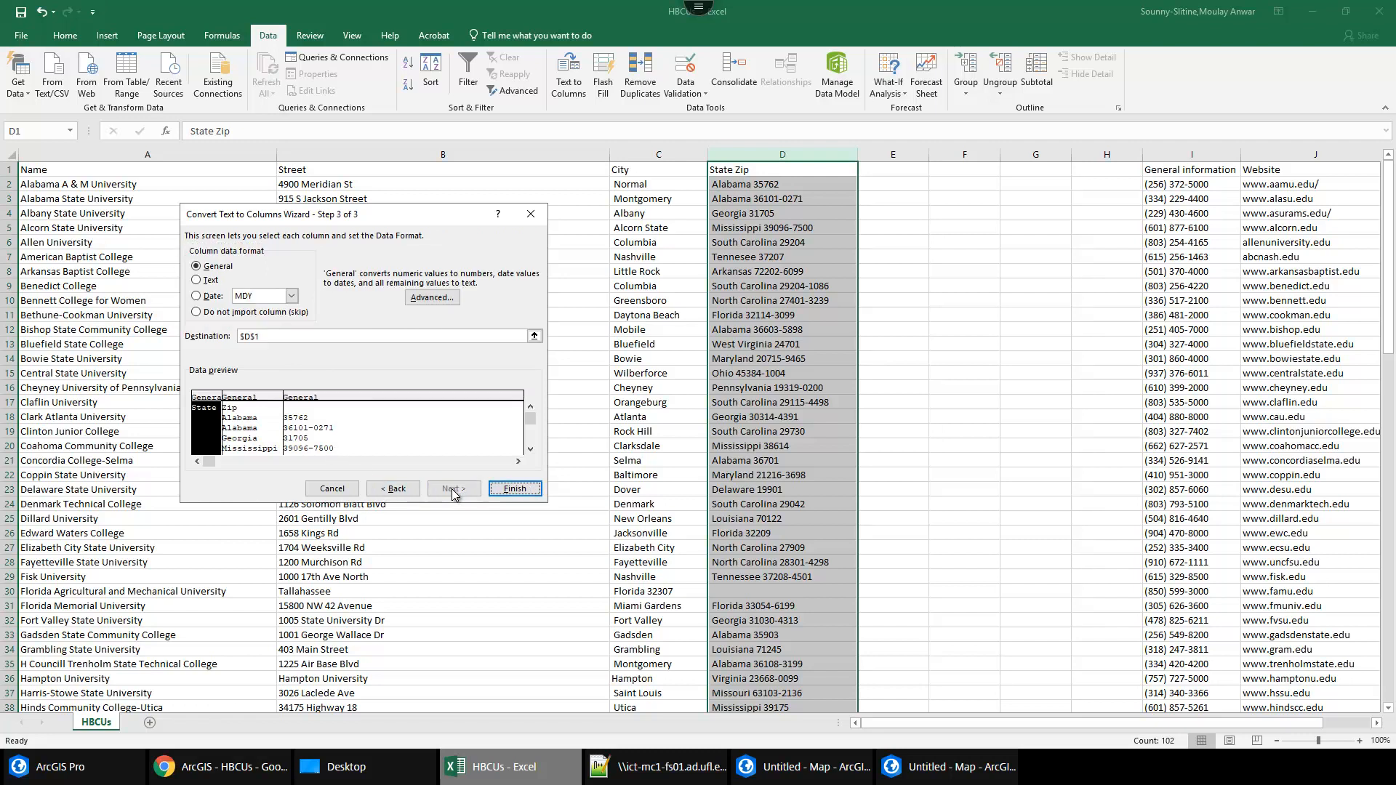
{"action": "left_click", "coordinate": [515, 489]}
{"action": "left_click", "coordinate": [1075, 354]}
Move the State and Zip headers from D1:E1 one column over to E1:F1.
{"action": "left_click", "coordinate": [768, 151]}
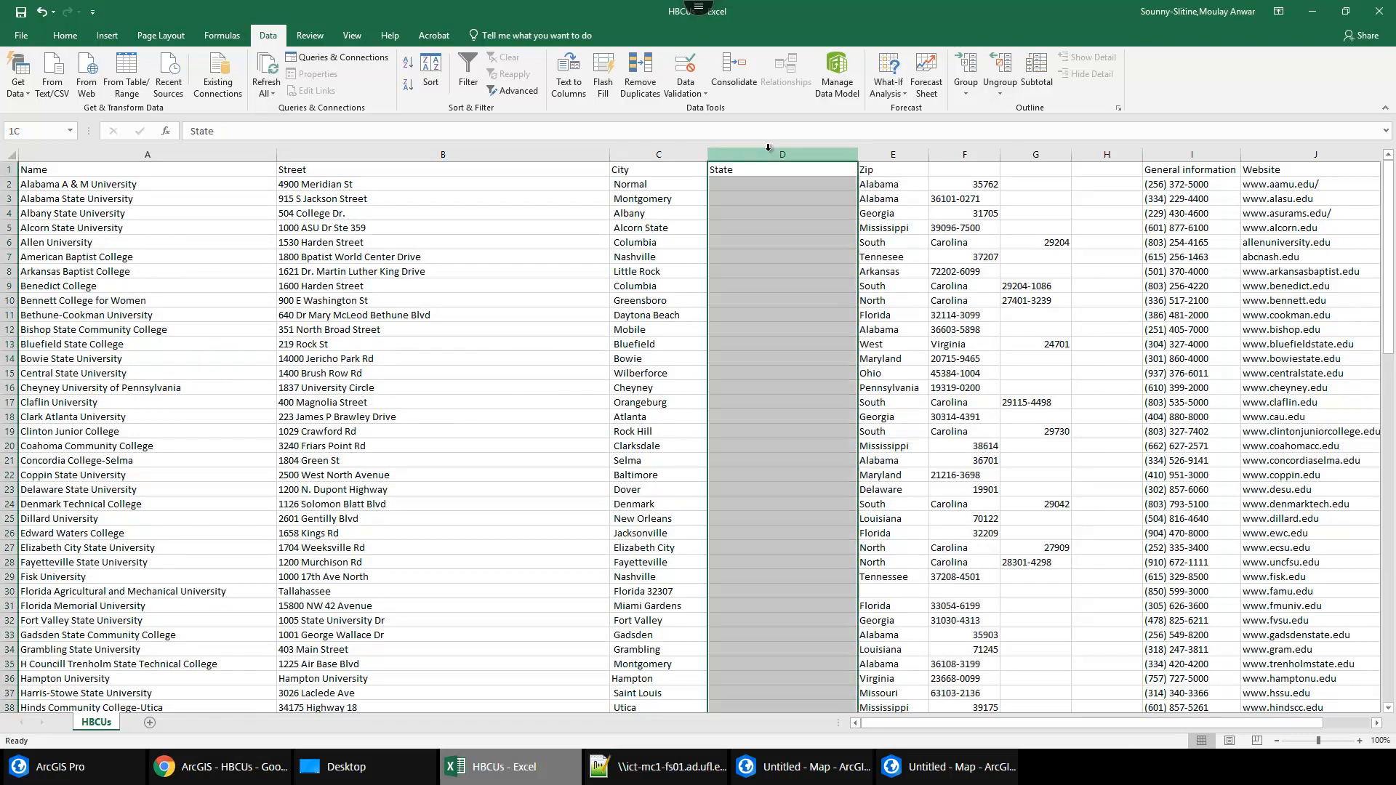
{"action": "left_click", "coordinate": [776, 172]}
{"action": "left_click_drag", "start_coordinate": [858, 168], "coordinate": [968, 171]}
{"action": "left_click", "coordinate": [795, 166]}
Check that column D is empty down the sheet and delete the whole column.
{"action": "scroll", "coordinate": [801, 286], "scroll_direction": "down", "scroll_amount": 20}
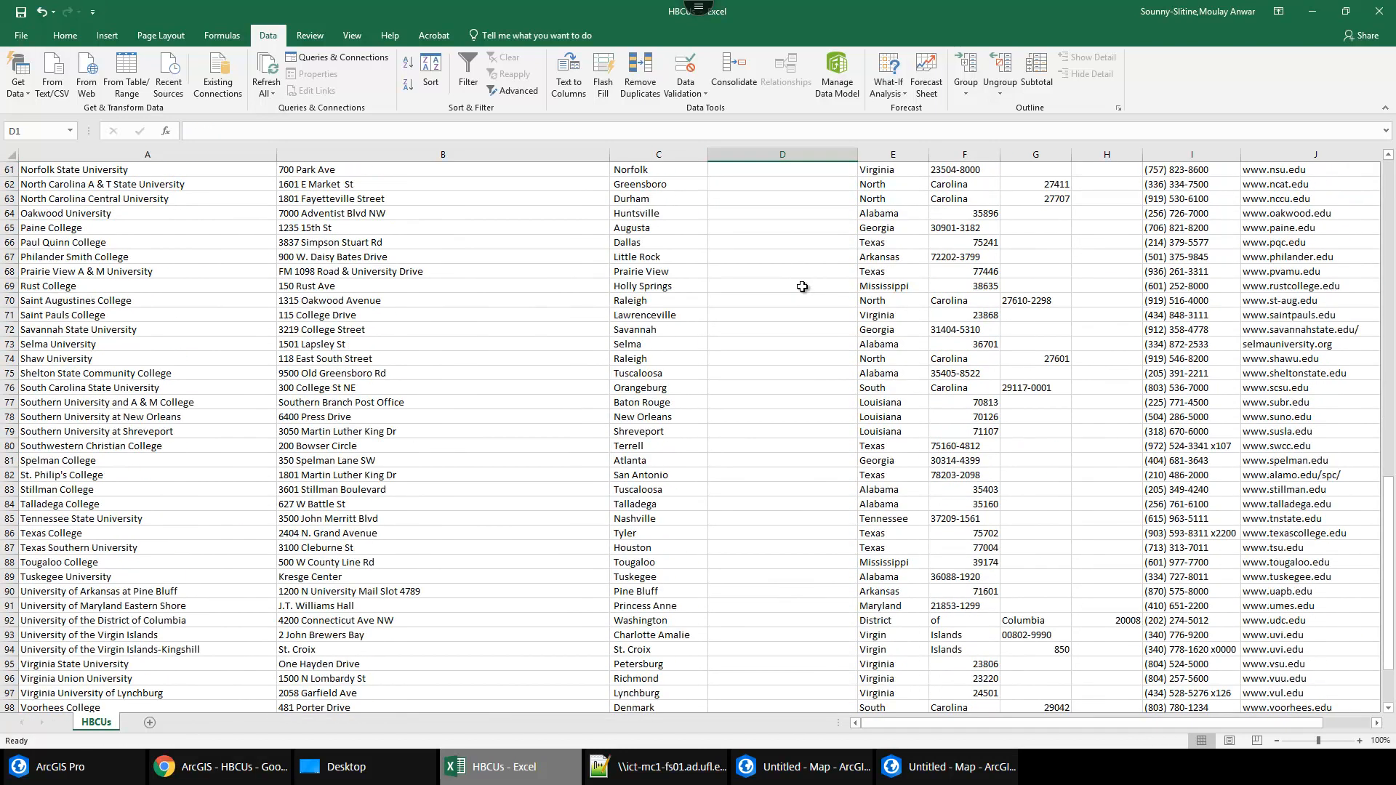
{"action": "scroll", "coordinate": [801, 286], "scroll_direction": "up", "scroll_amount": 20}
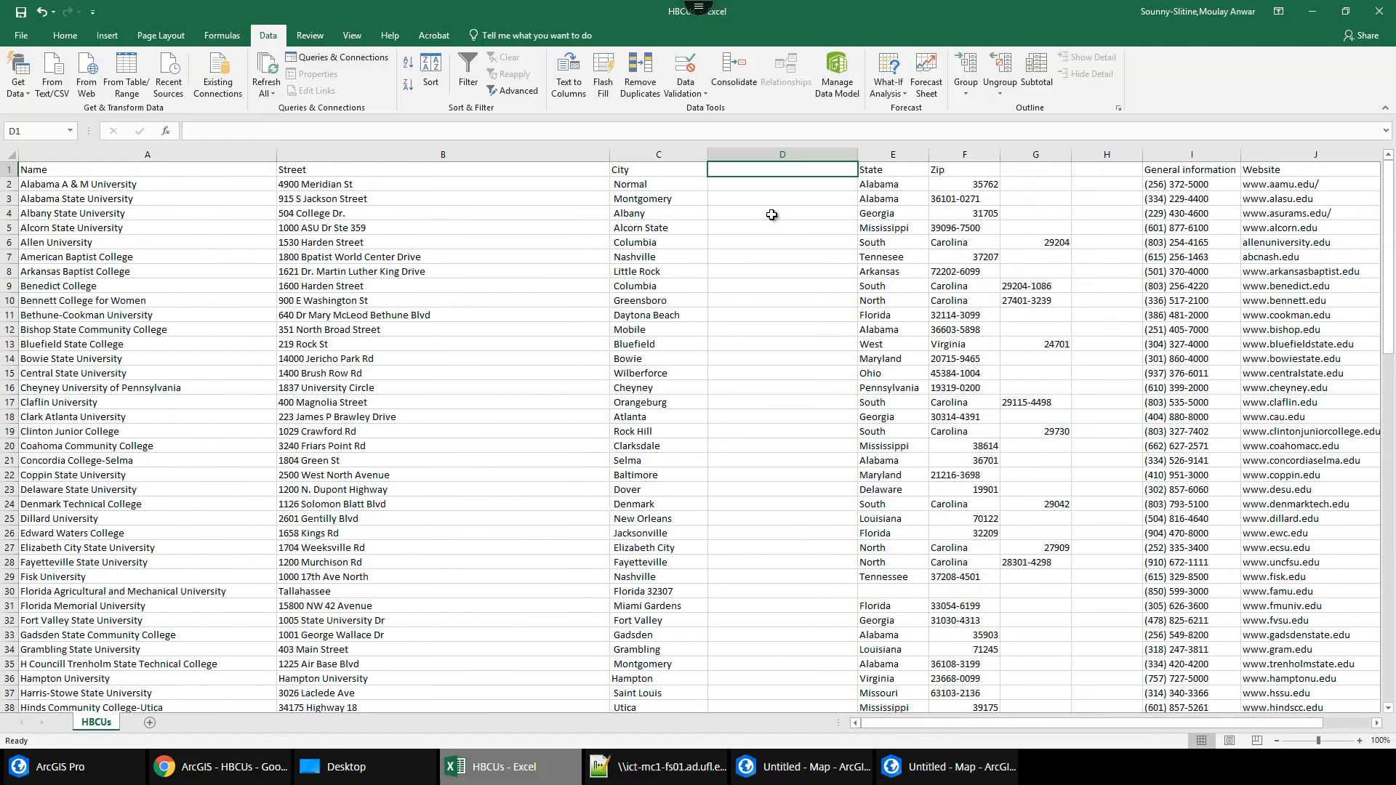
{"action": "left_click", "coordinate": [783, 154]}
{"action": "right_click", "coordinate": [785, 155]}
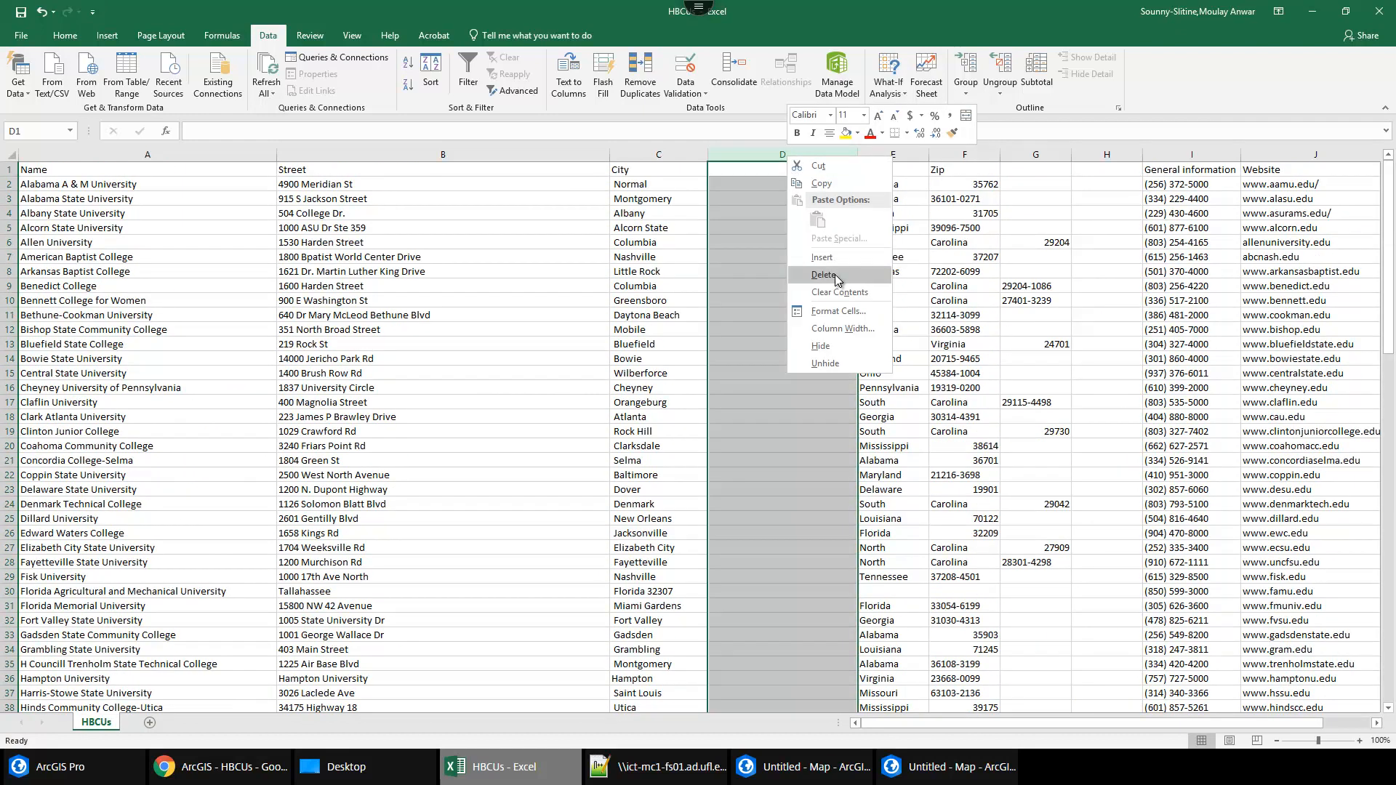
{"action": "left_click", "coordinate": [865, 284]}
{"action": "left_click", "coordinate": [929, 307]}
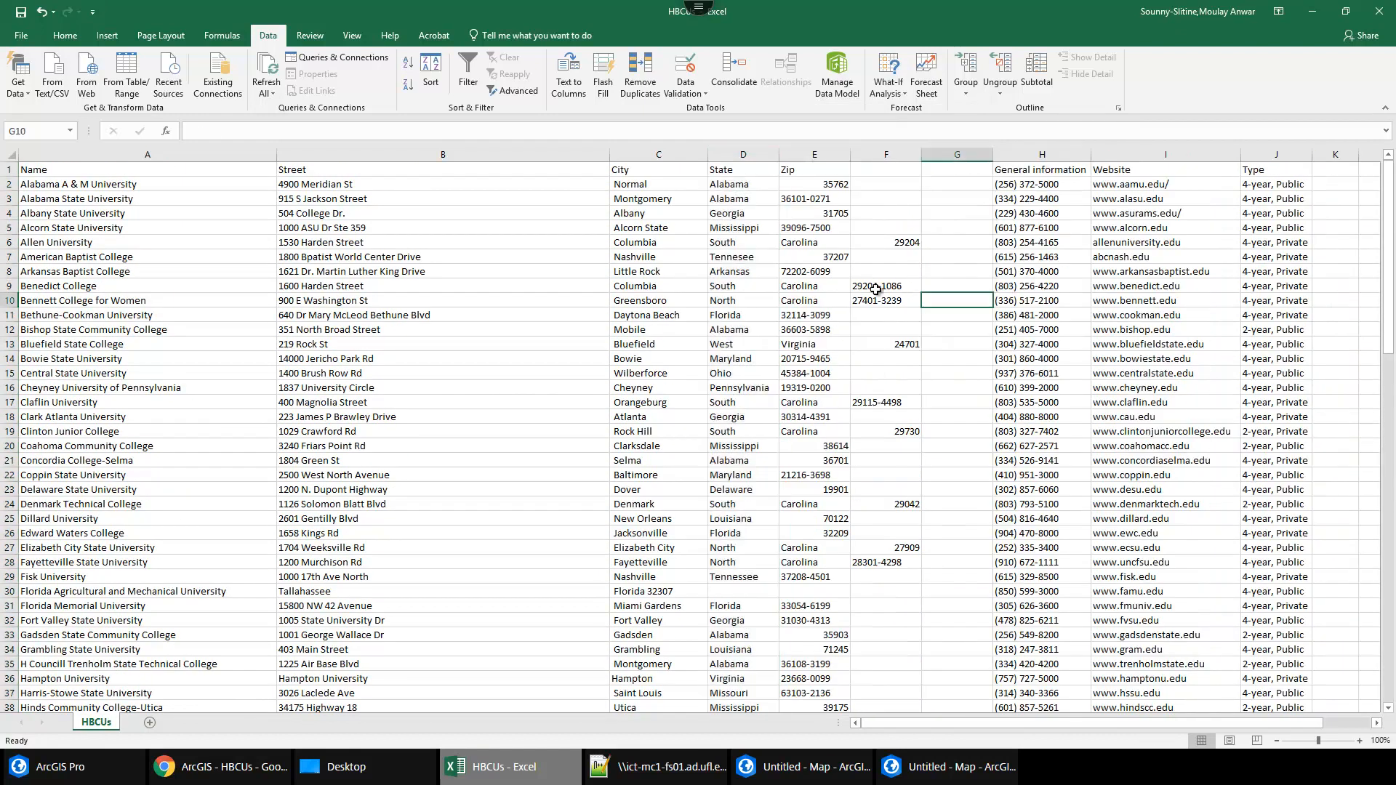
Copy Carolina from E6 and append it in D6 so the Allen University state reads South Carolina.
{"action": "left_click", "coordinate": [805, 187]}
{"action": "left_click", "coordinate": [819, 198]}
{"action": "left_click", "coordinate": [834, 224]}
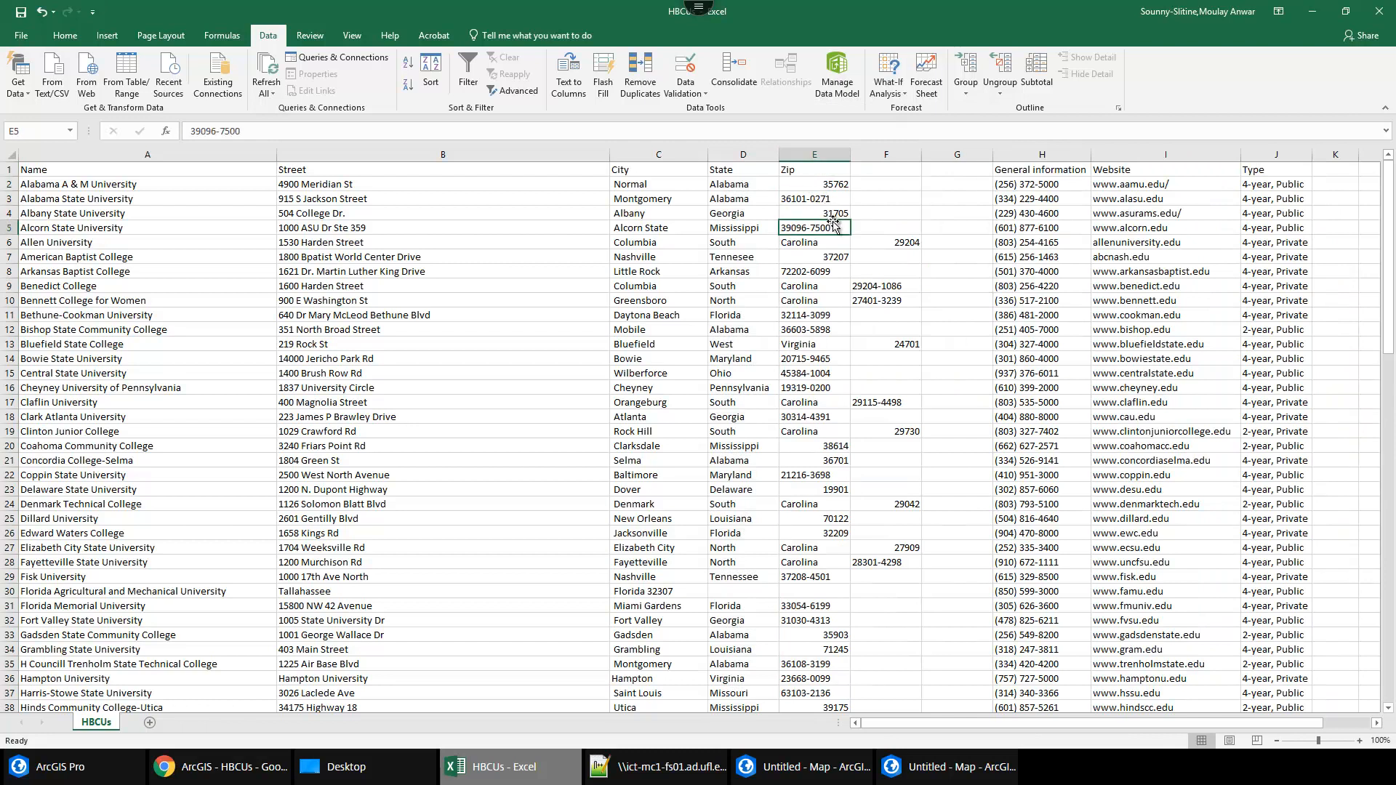
{"action": "left_click", "coordinate": [790, 246]}
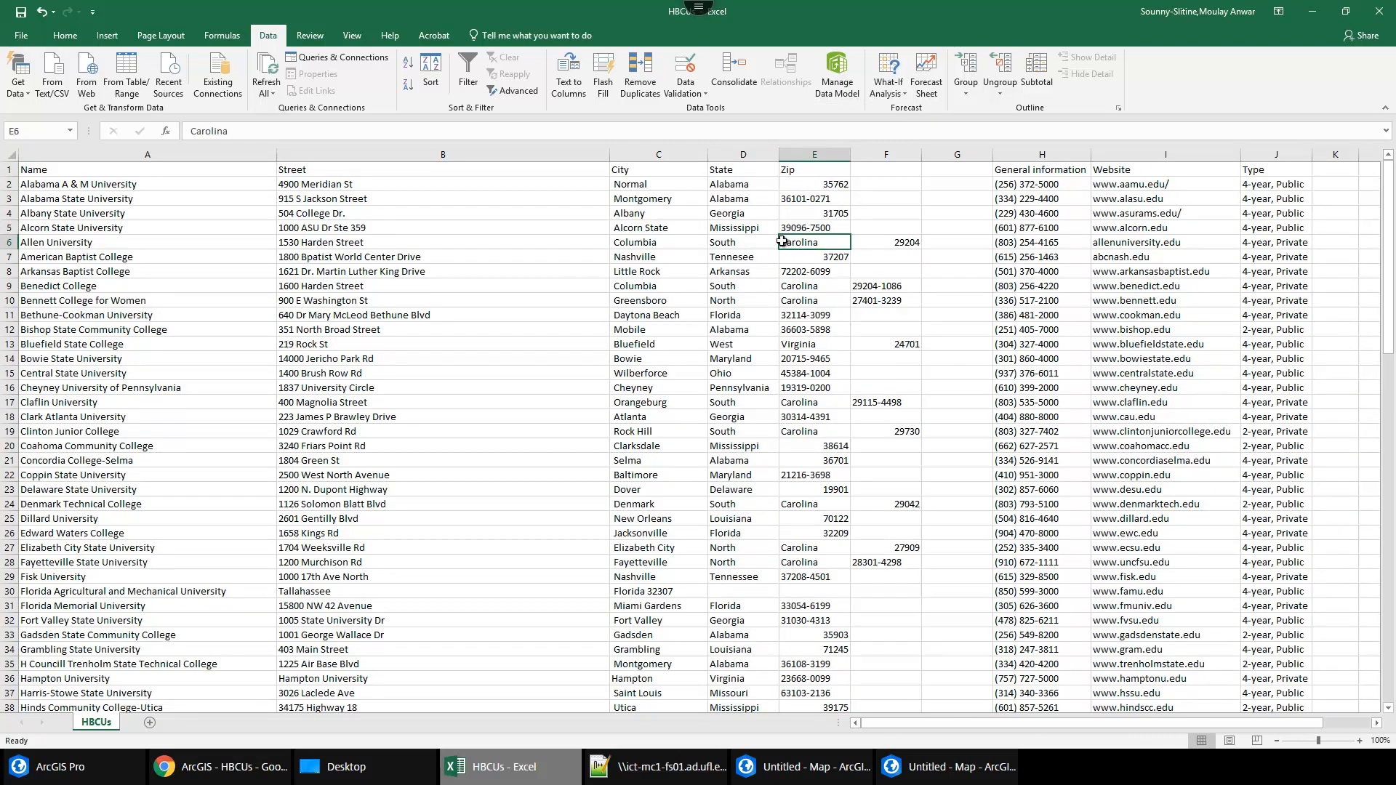
{"action": "double_click", "coordinate": [211, 131]}
{"action": "key", "text": "ctrl+c"}
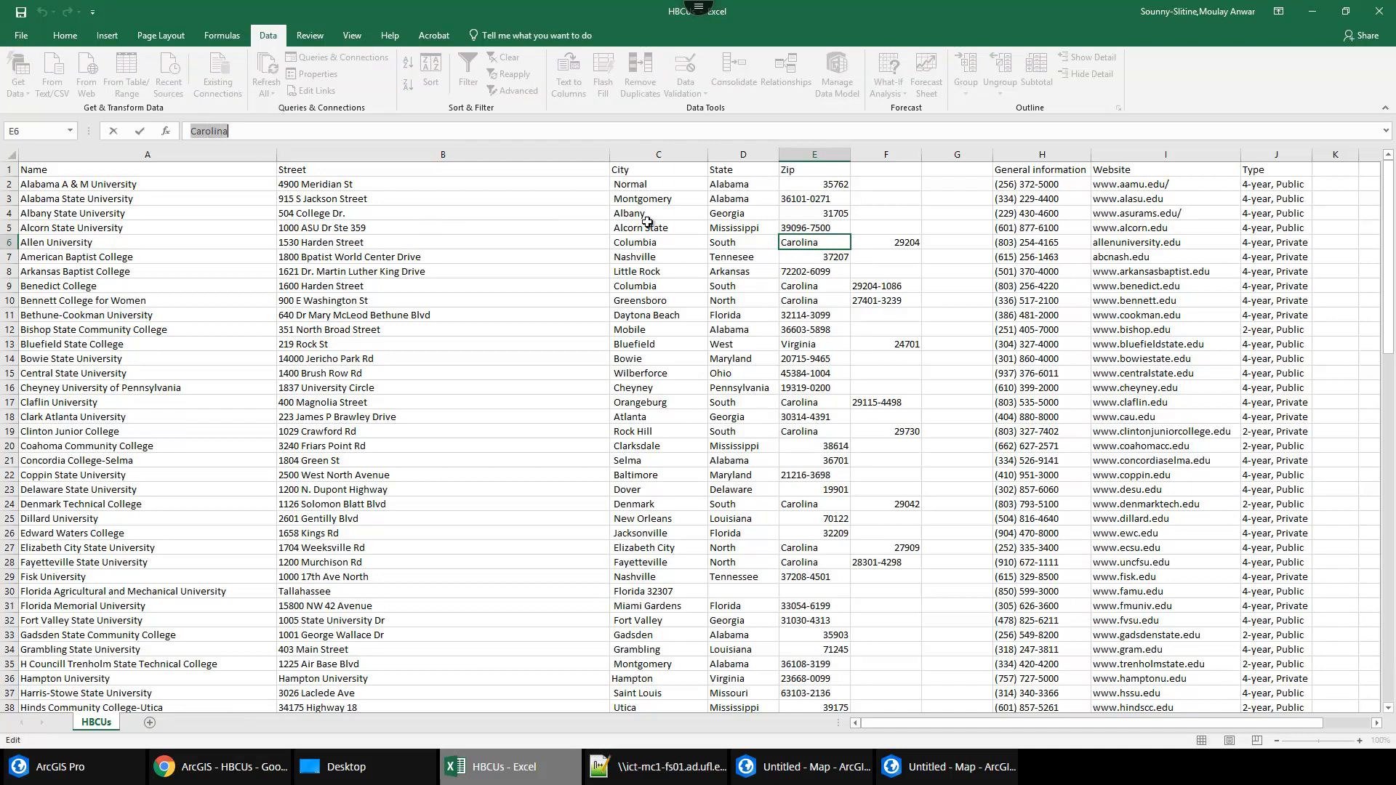
{"action": "left_click", "coordinate": [730, 246]}
{"action": "left_click", "coordinate": [240, 135]}
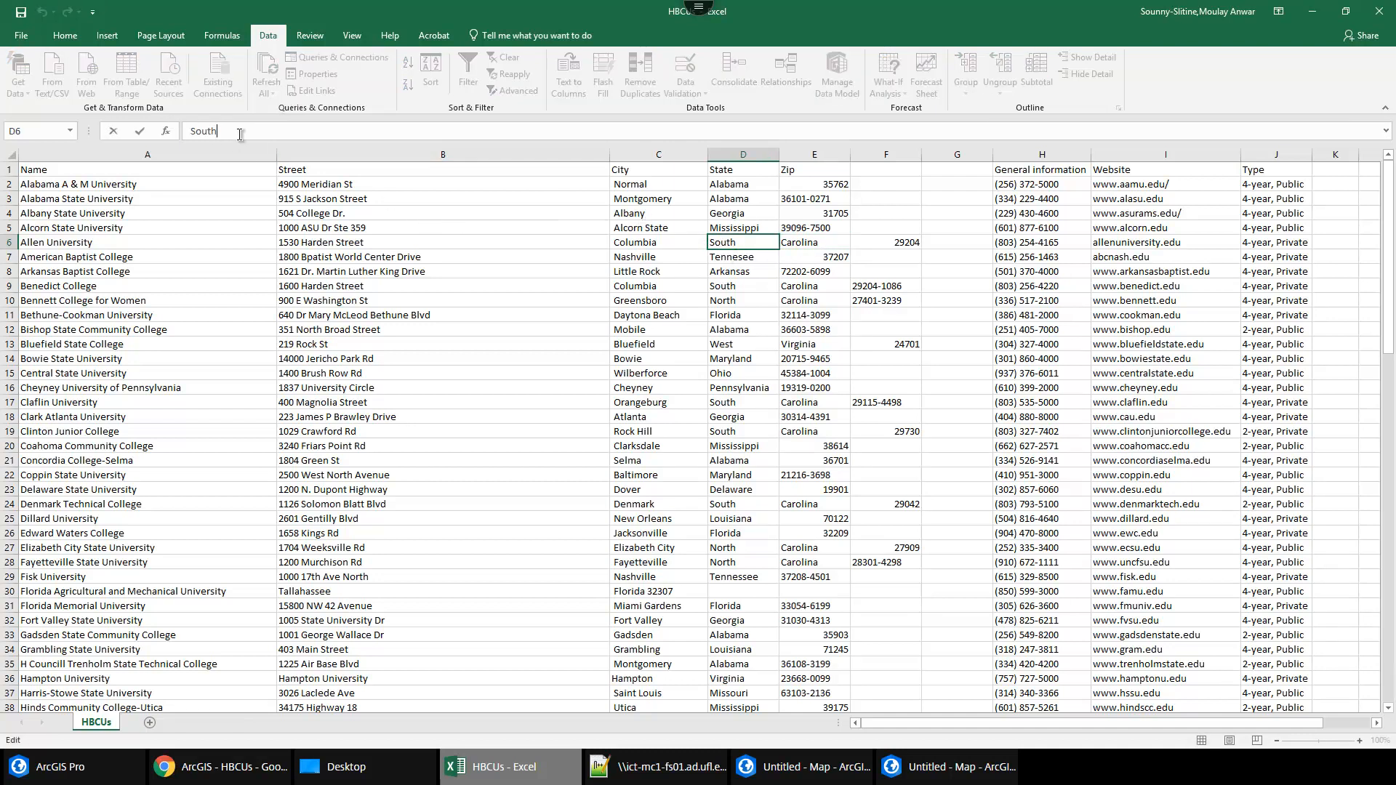
{"action": "key", "text": "ctrl+v"}
Try to copy South Carolina from D6 into D9 in the Benedict College row.
{"action": "left_click_drag", "start_coordinate": [271, 133], "coordinate": [58, 106]}
{"action": "key", "text": "ctrl+c"}
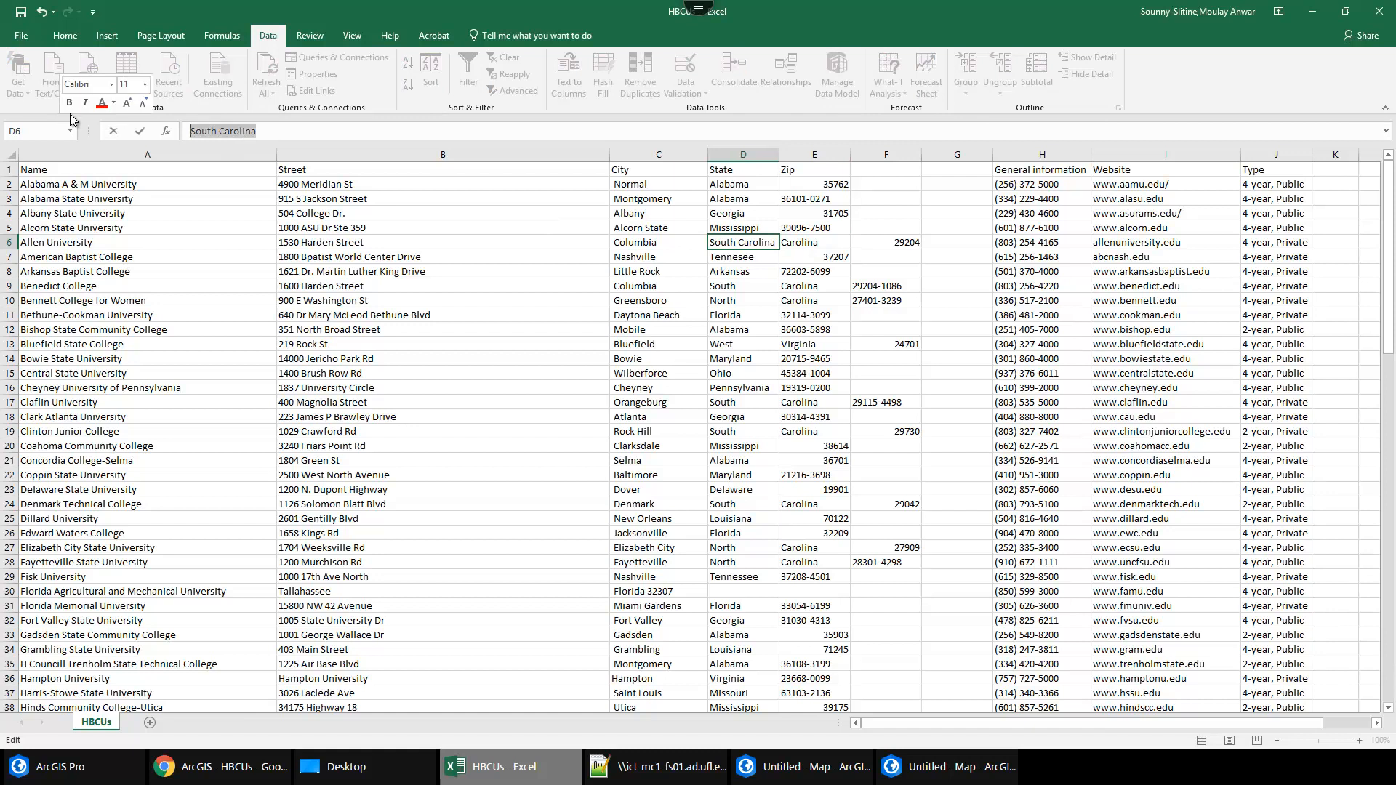
{"action": "left_click", "coordinate": [734, 301]}
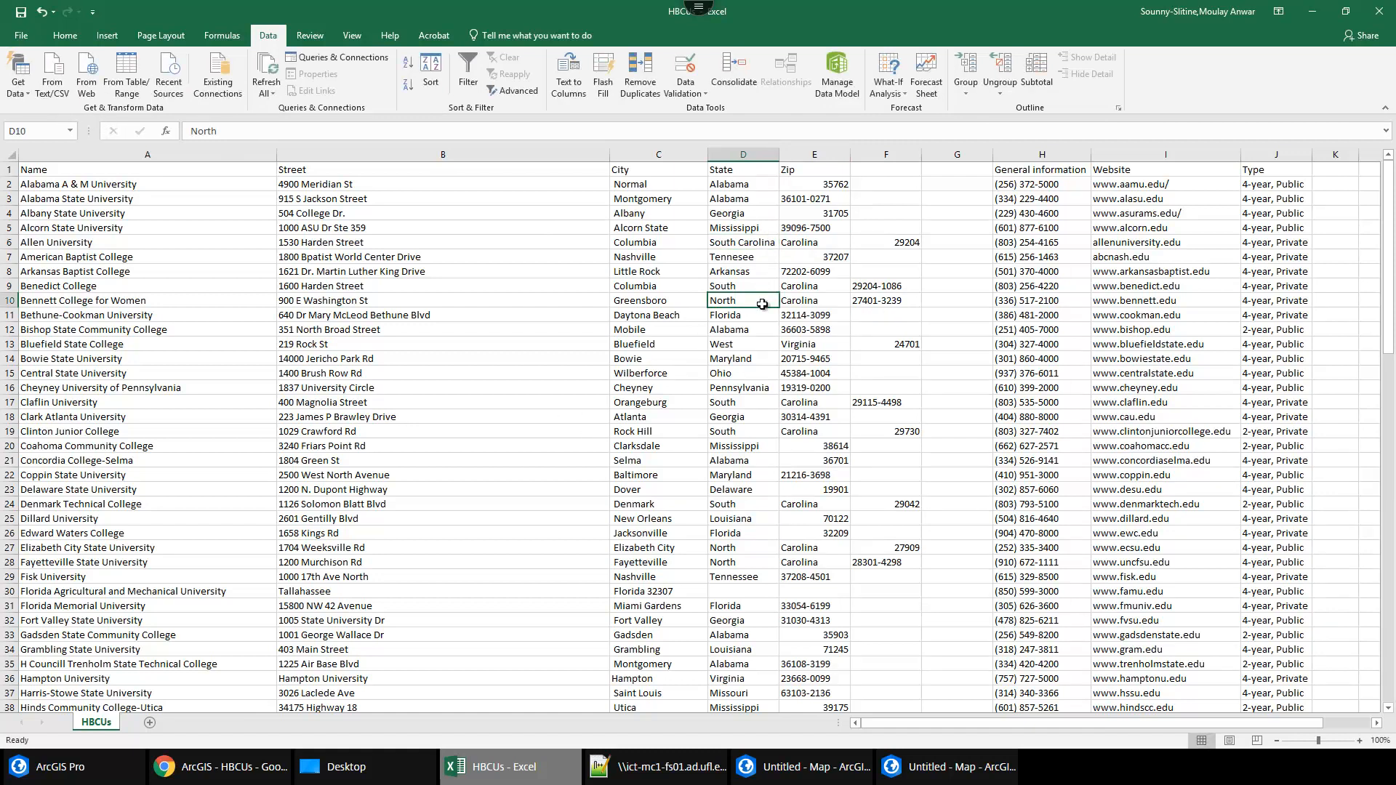
{"action": "left_click", "coordinate": [752, 287]}
{"action": "key", "text": "ctrl+v"}
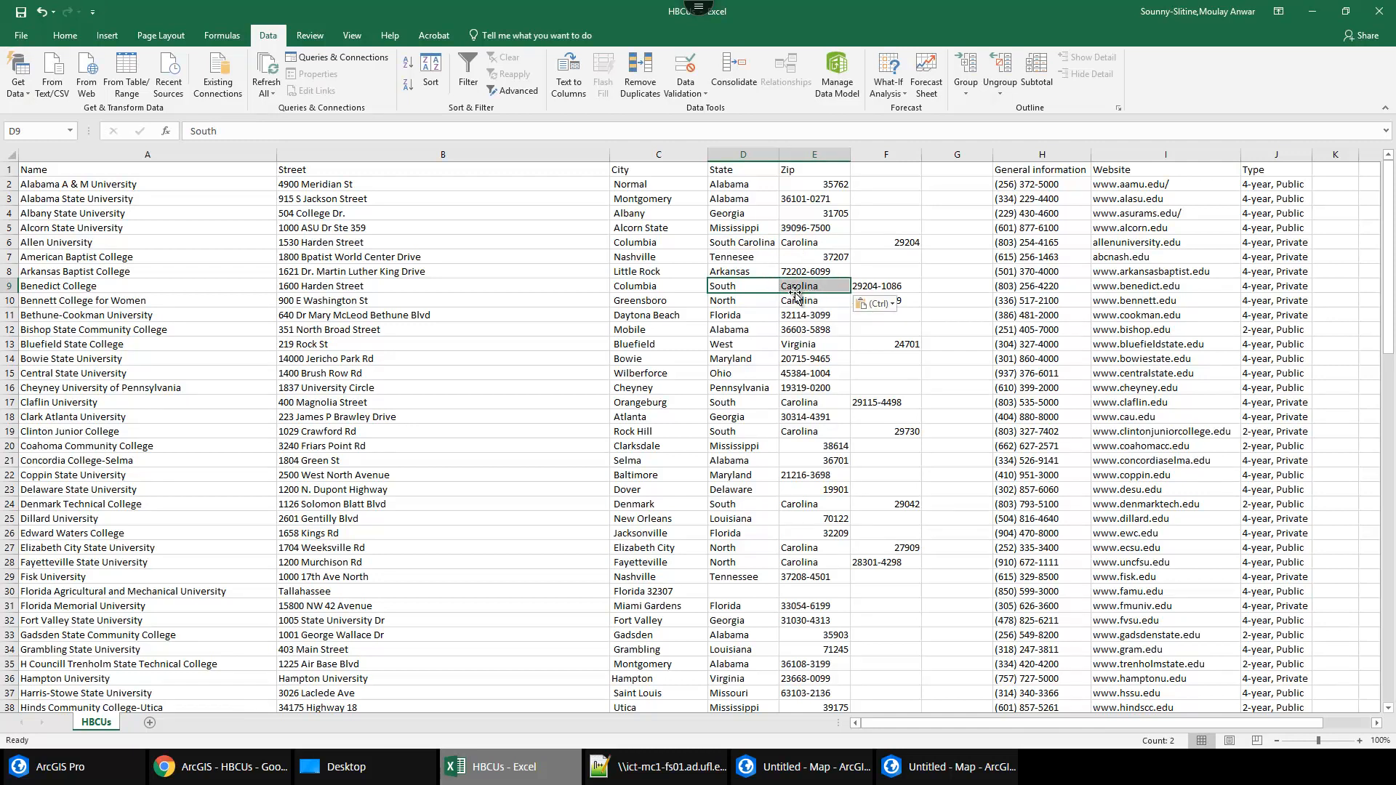
{"action": "left_click", "coordinate": [739, 285]}
Replace South in D9 of the Benedict College row with South Carolina, copied from the contents of D6.
{"action": "left_click", "coordinate": [747, 244]}
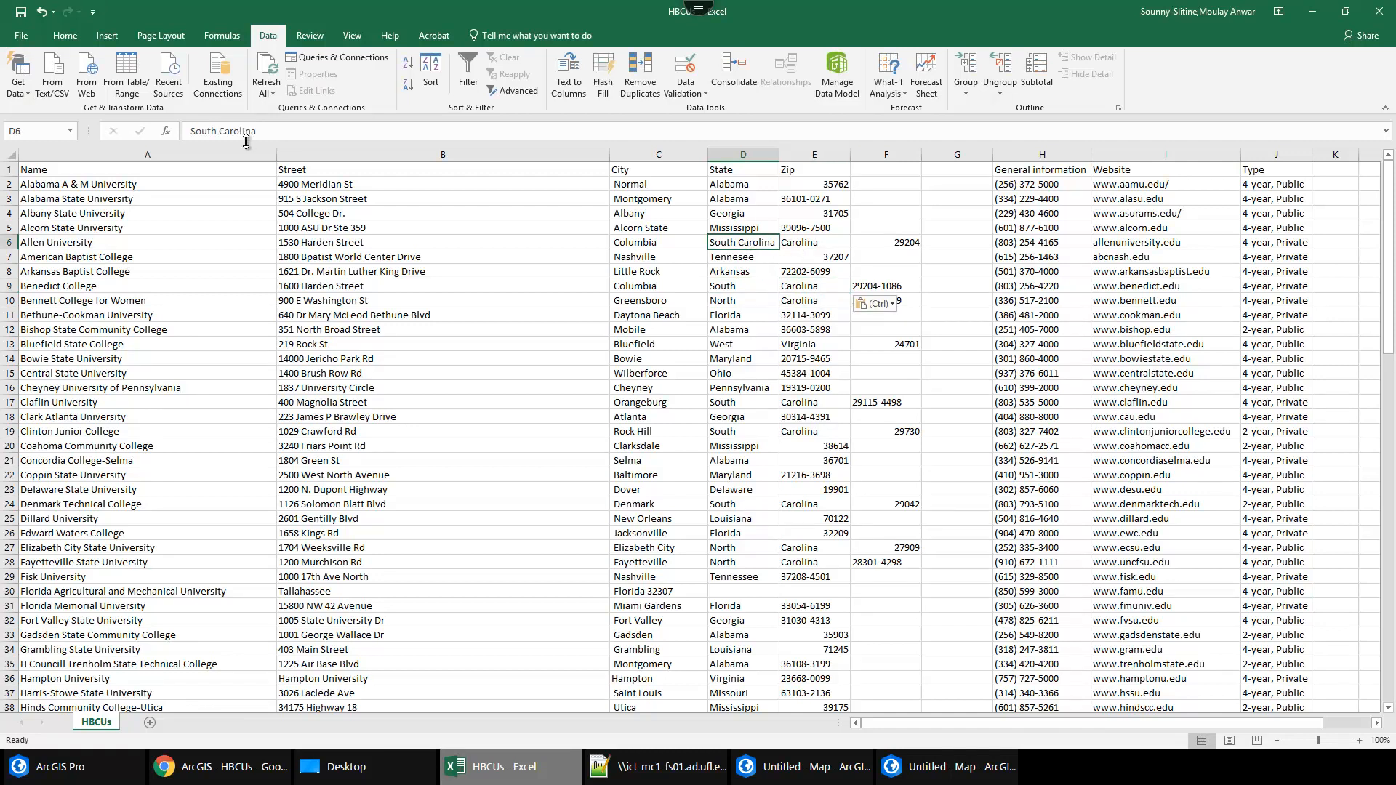
{"action": "left_click_drag", "start_coordinate": [279, 129], "coordinate": [187, 131]}
{"action": "key", "text": "ctrl+c"}
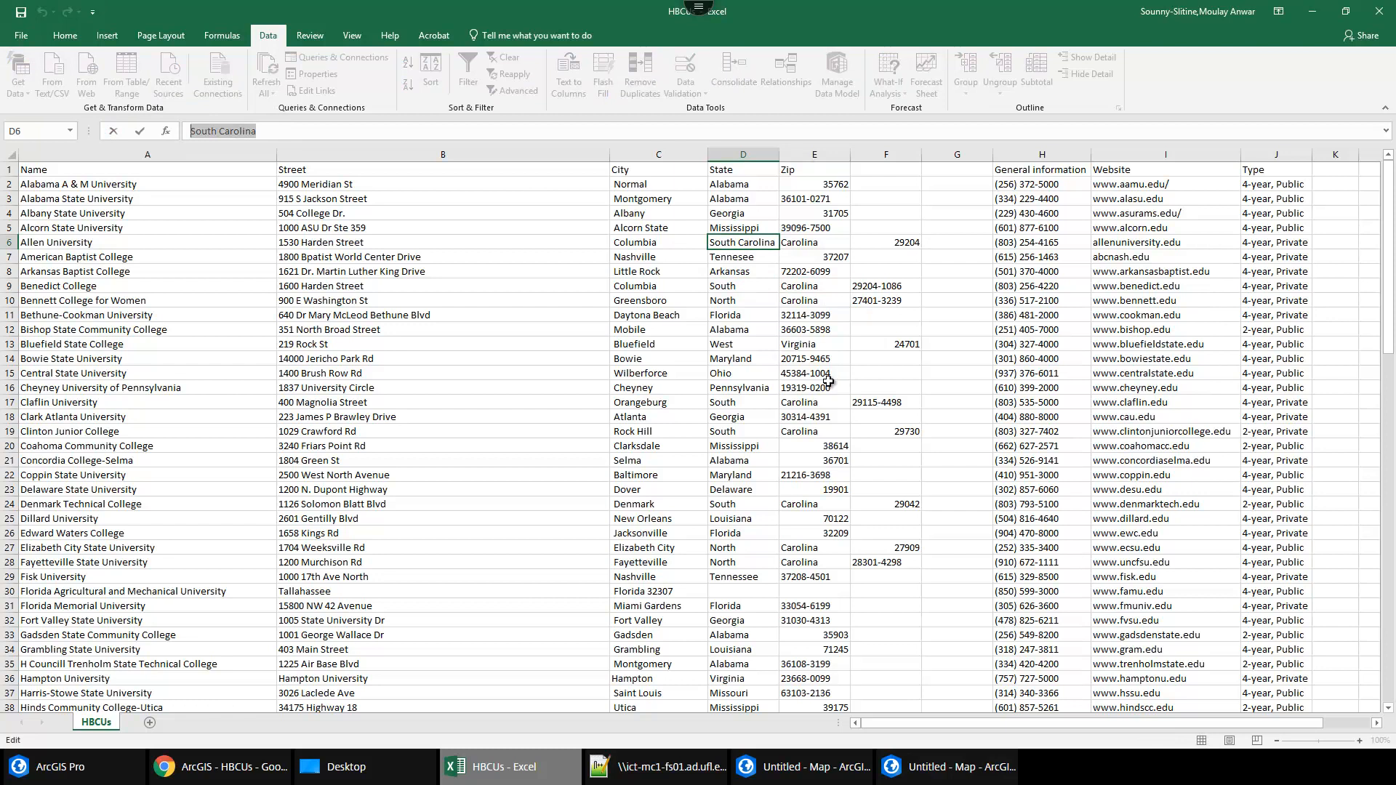
{"action": "left_click", "coordinate": [762, 299]}
{"action": "double_click", "coordinate": [762, 283]}
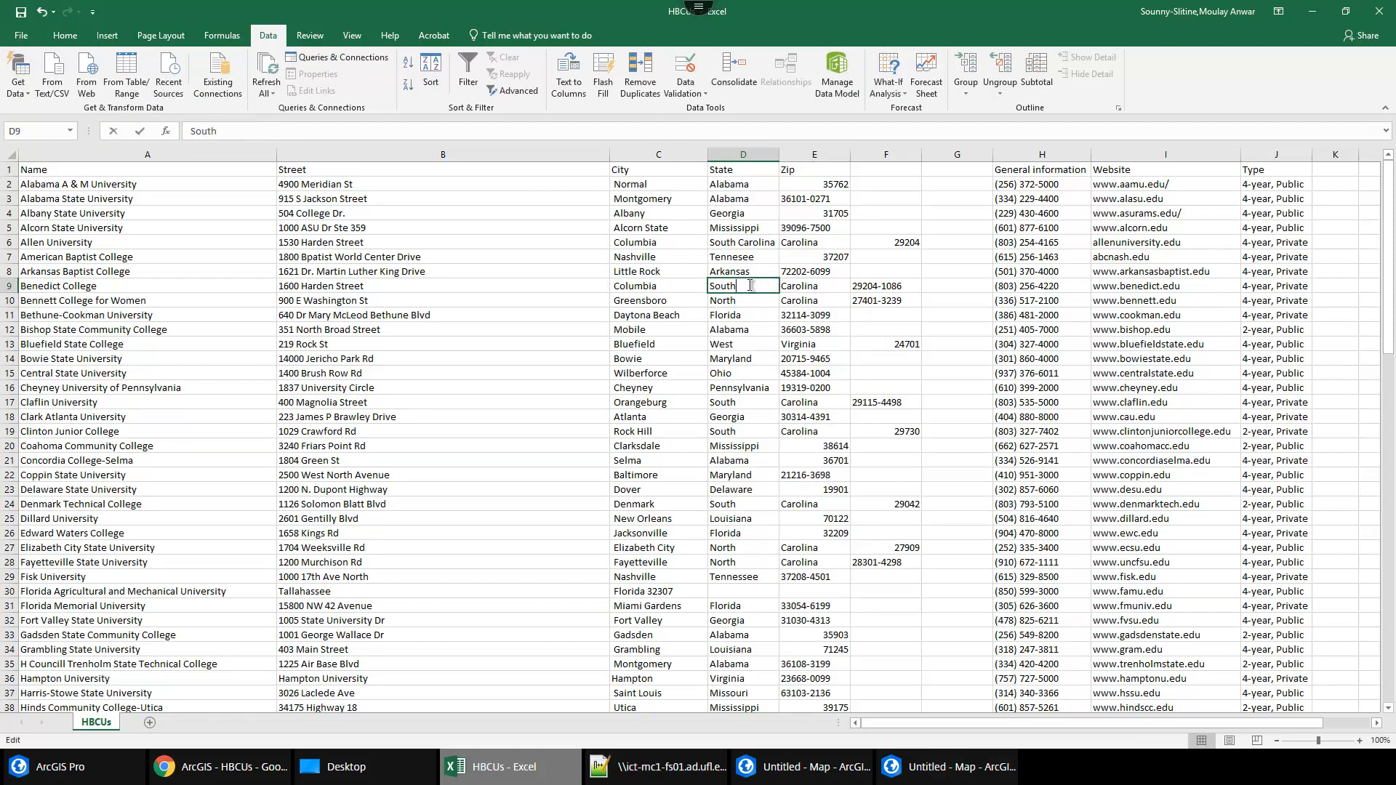
{"action": "left_click_drag", "start_coordinate": [743, 287], "coordinate": [611, 276]}
{"action": "key", "text": "ctrl+v"}
{"action": "key", "text": "Return"}
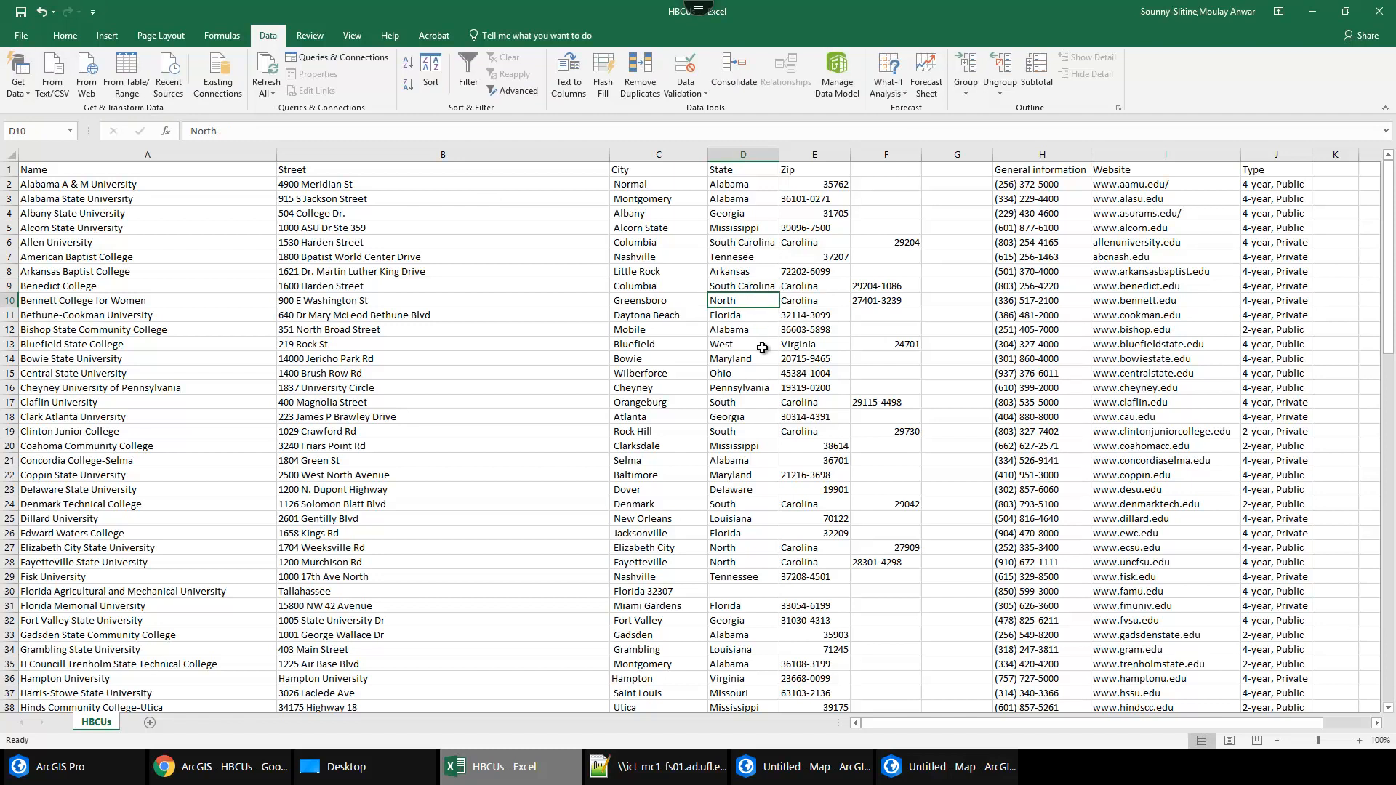
In the Bennett College for Women row, clear Carolina from E10 and complete D10 as North Carolina.
{"action": "left_click", "coordinate": [804, 304]}
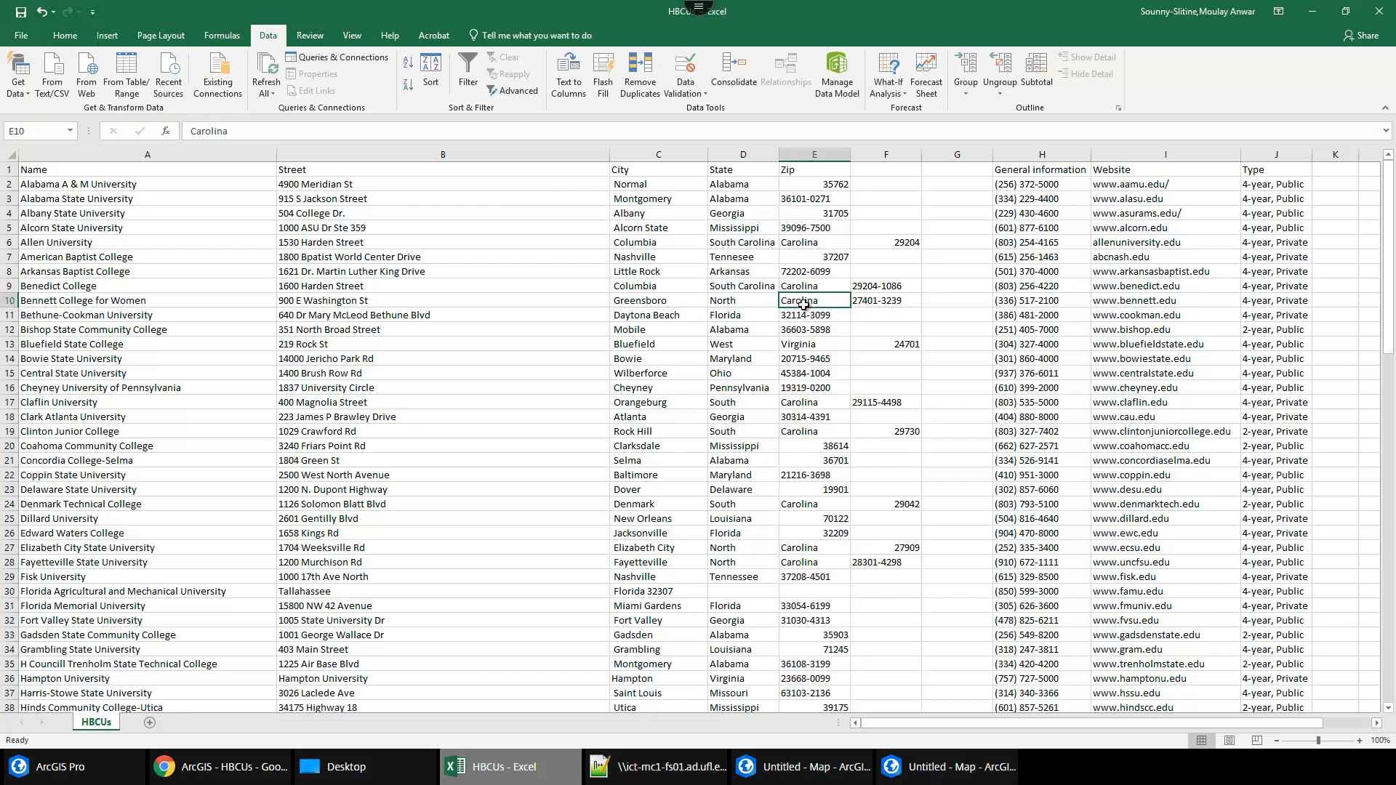
{"action": "left_click", "coordinate": [741, 301]}
{"action": "left_click", "coordinate": [812, 303]}
{"action": "key", "text": "Delete"}
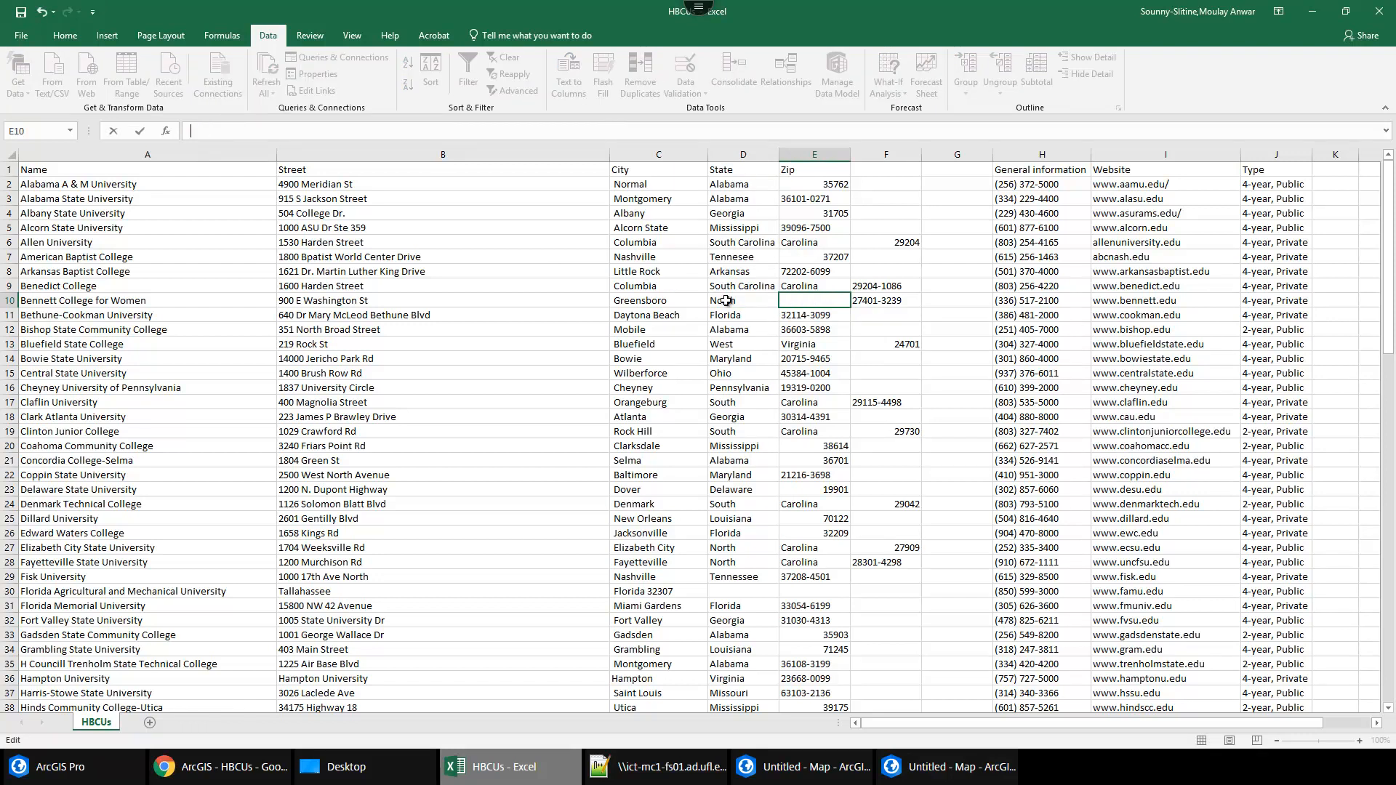
{"action": "left_click", "coordinate": [747, 304]}
{"action": "key", "text": "F2"}
{"action": "type", "text": "Carolina"}
{"action": "left_click", "coordinate": [749, 364]}
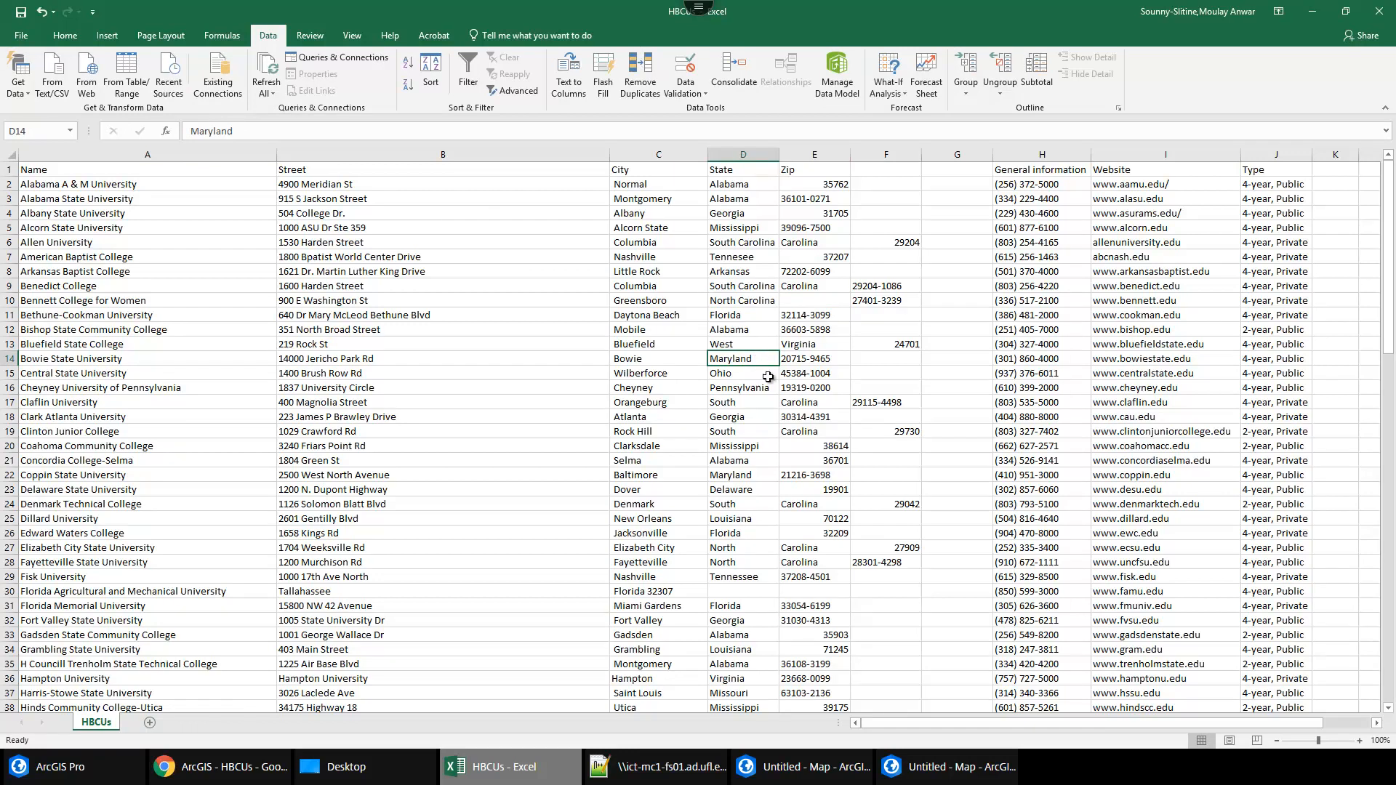
Clear Carolina from E19 and complete the state as South Carolina in D19 (Clinton Junior College) and D17 (Claflin University).
{"action": "left_click", "coordinate": [803, 431]}
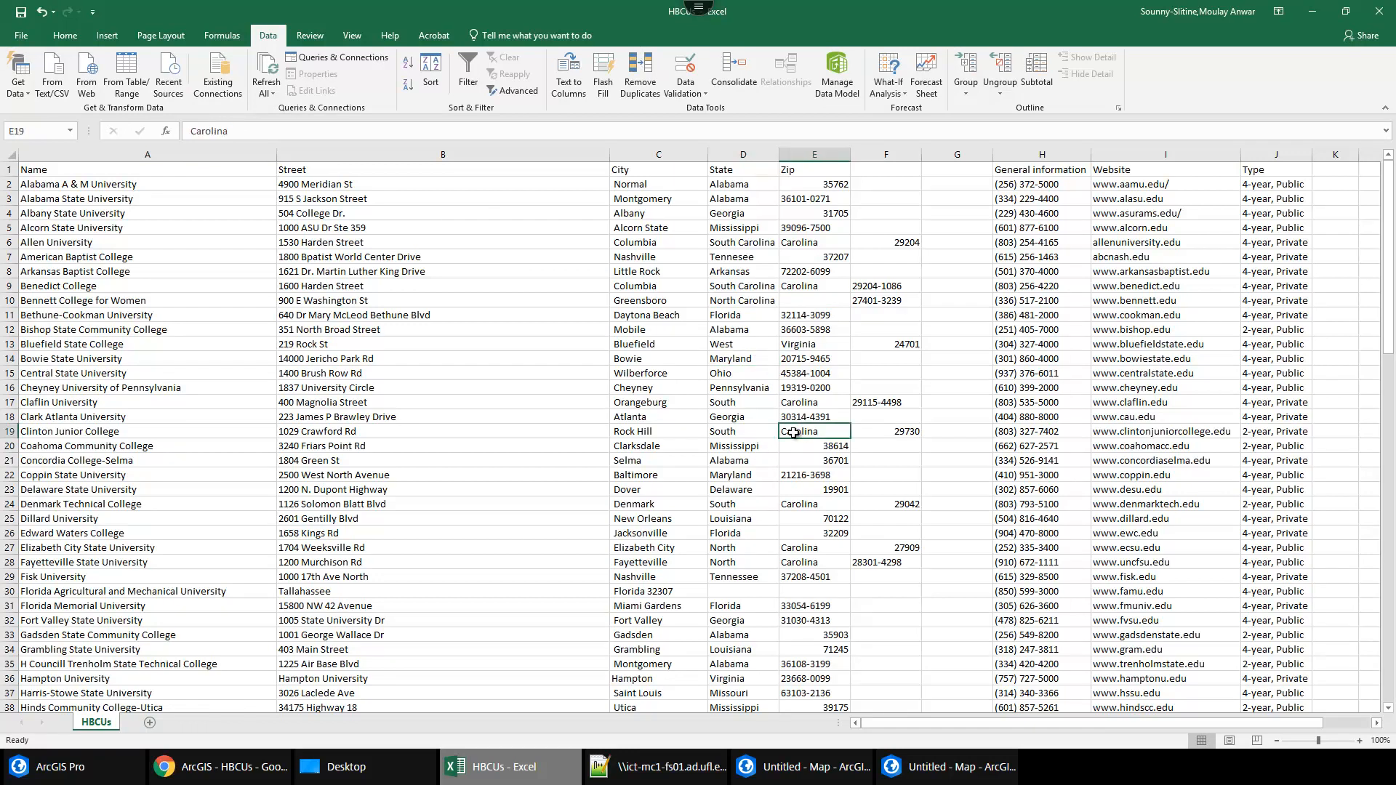
{"action": "double_click", "coordinate": [210, 132]}
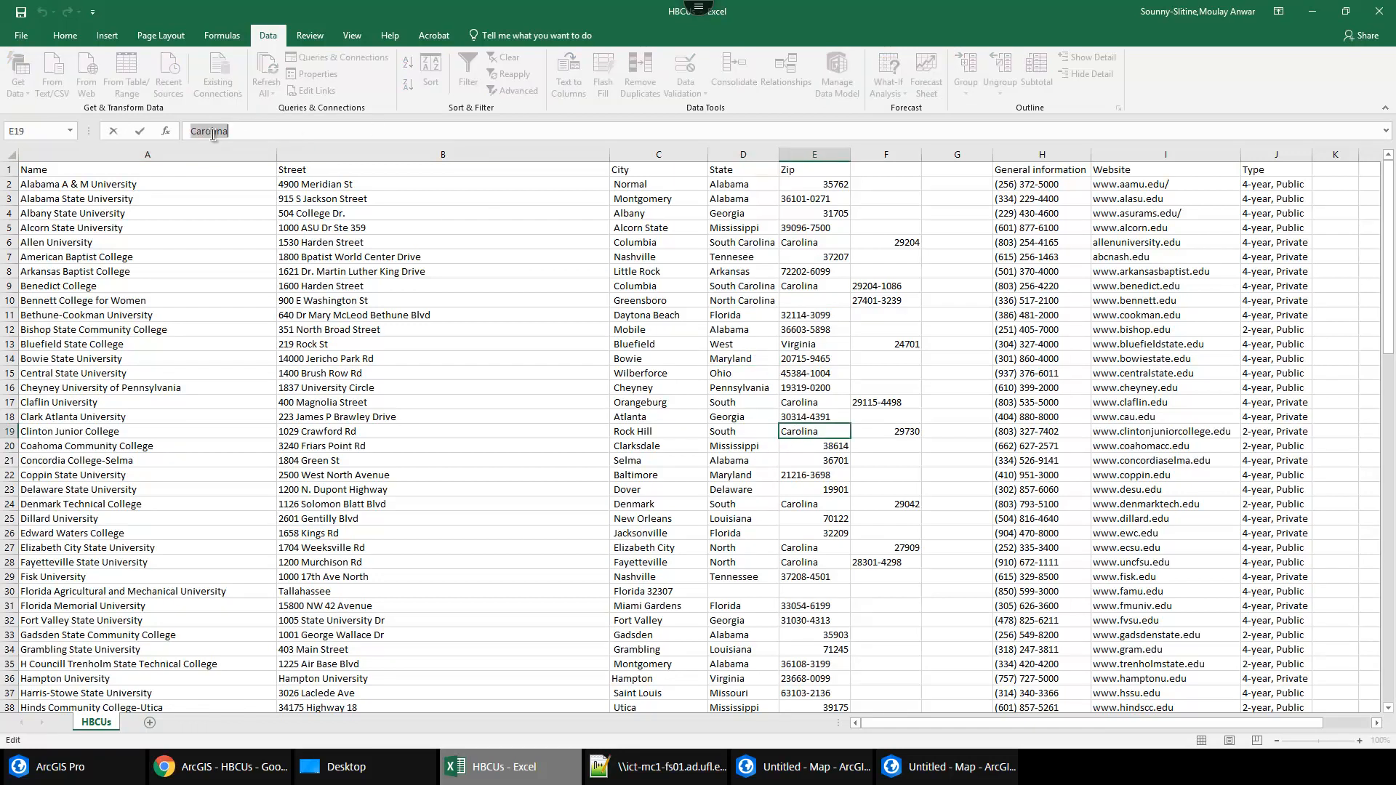
{"action": "key", "text": "BackSpace"}
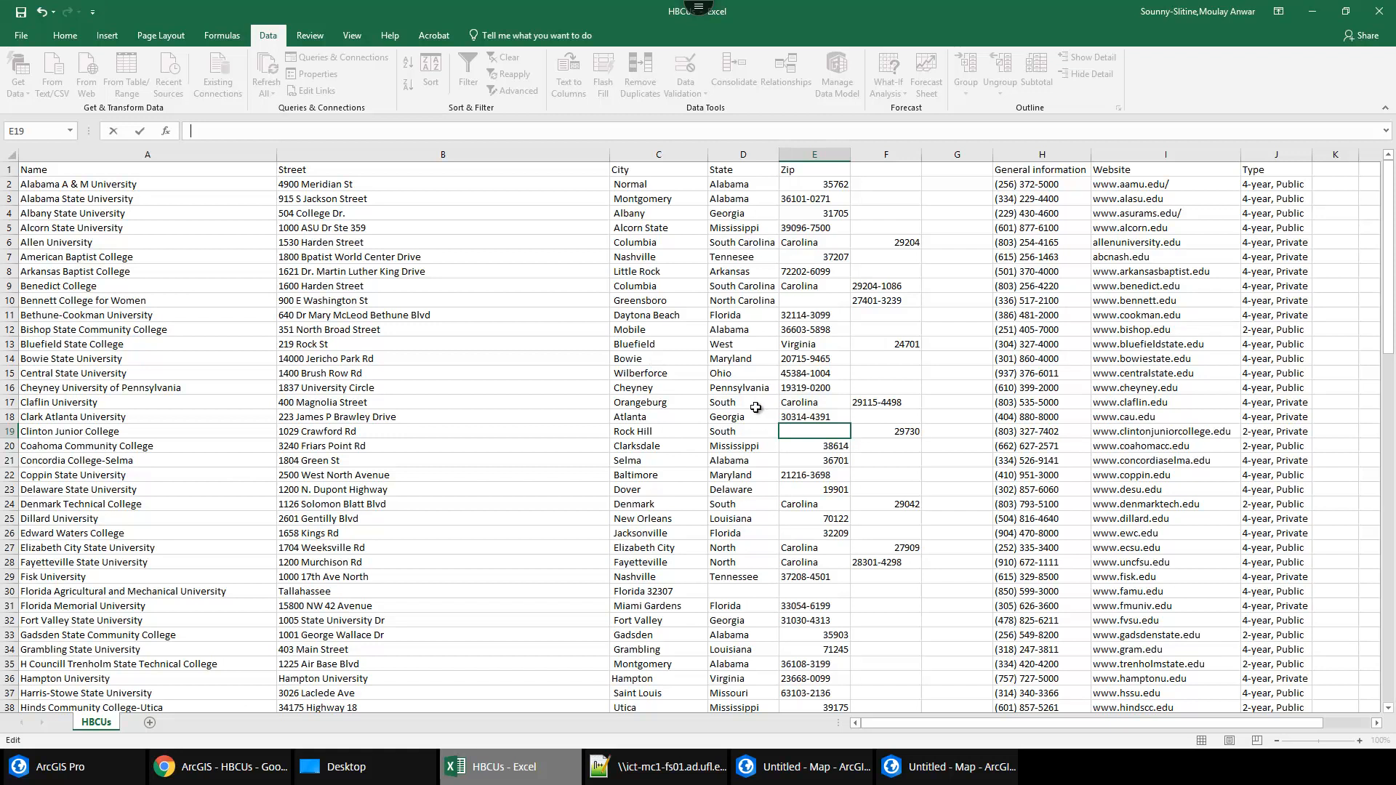
{"action": "left_click", "coordinate": [760, 431]}
{"action": "left_click", "coordinate": [258, 133]}
{"action": "type", "text": "Carolina"}
{"action": "left_click", "coordinate": [747, 402]}
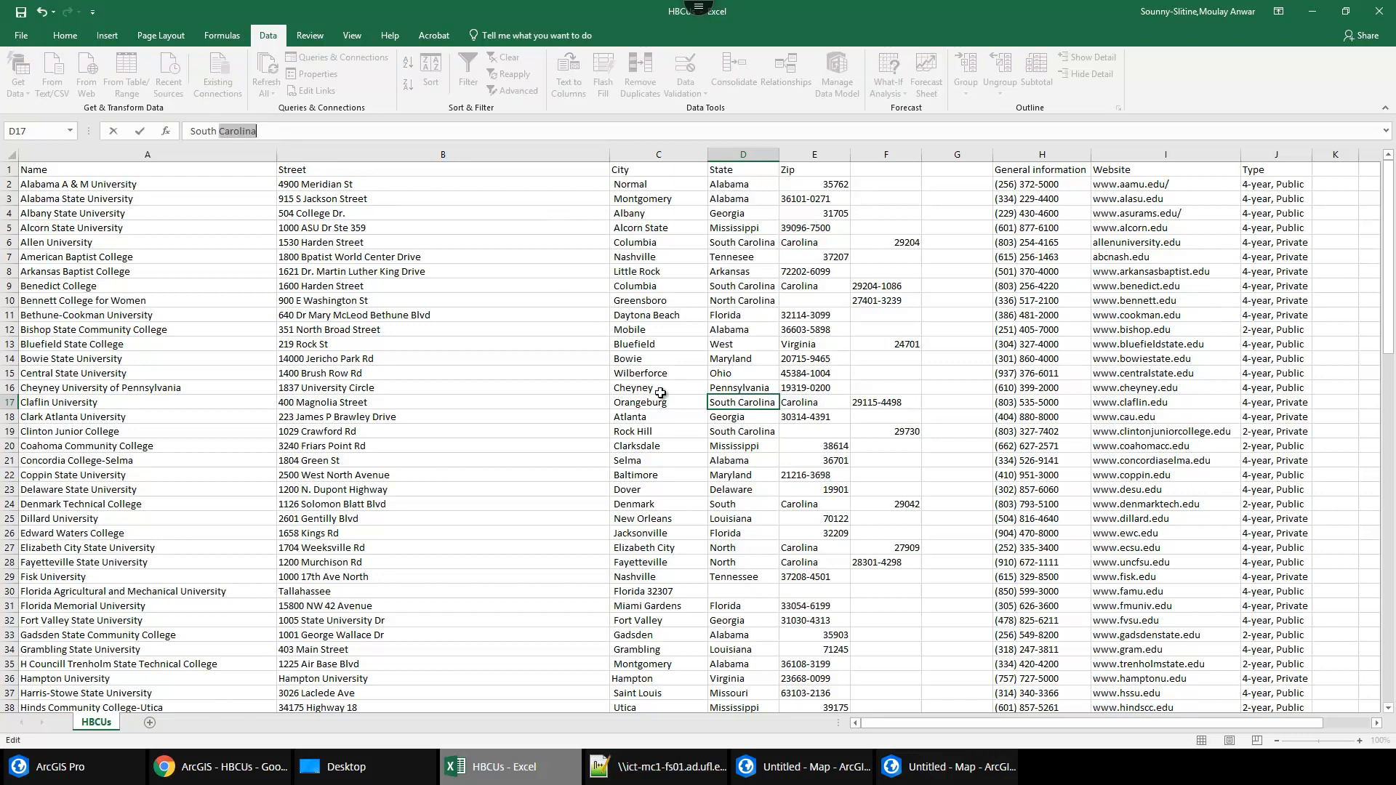
{"action": "key", "text": "Return"}
Copy A30:C30 in the Florida Agricultural and Mechanical University row and paste it one column over, starting at B30.
{"action": "scroll", "coordinate": [744, 598], "scroll_direction": "down", "scroll_amount": 2}
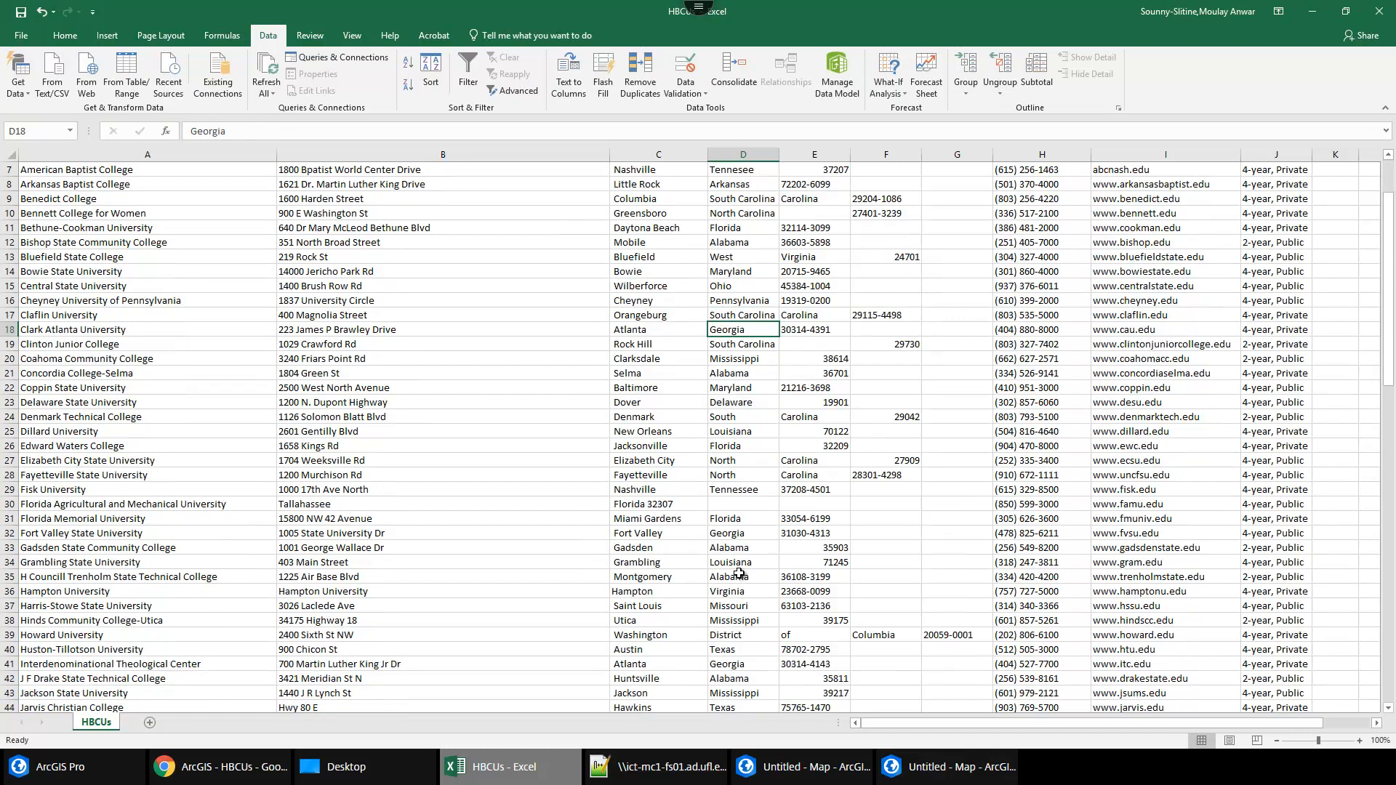
{"action": "left_click", "coordinate": [659, 507]}
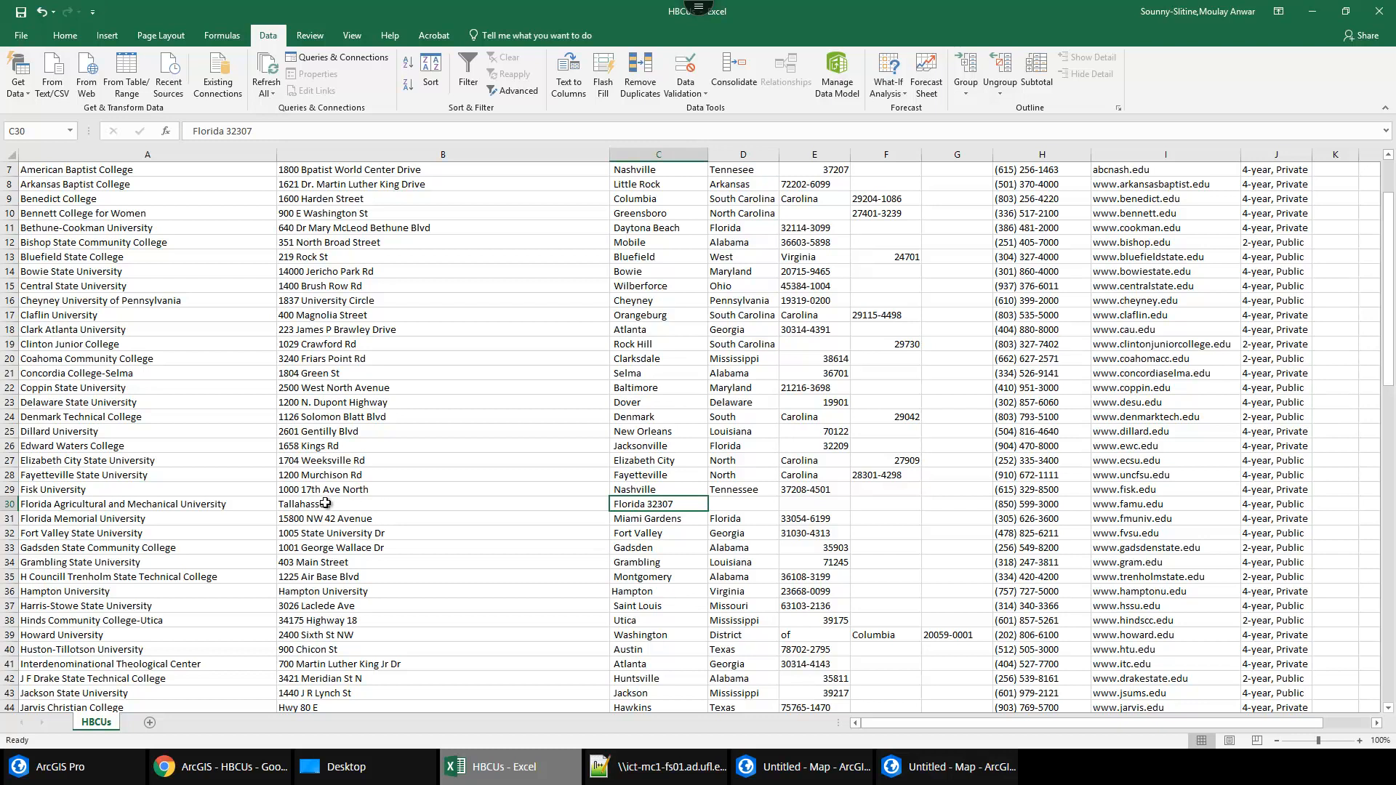
{"action": "left_click_drag", "start_coordinate": [86, 507], "coordinate": [652, 504]}
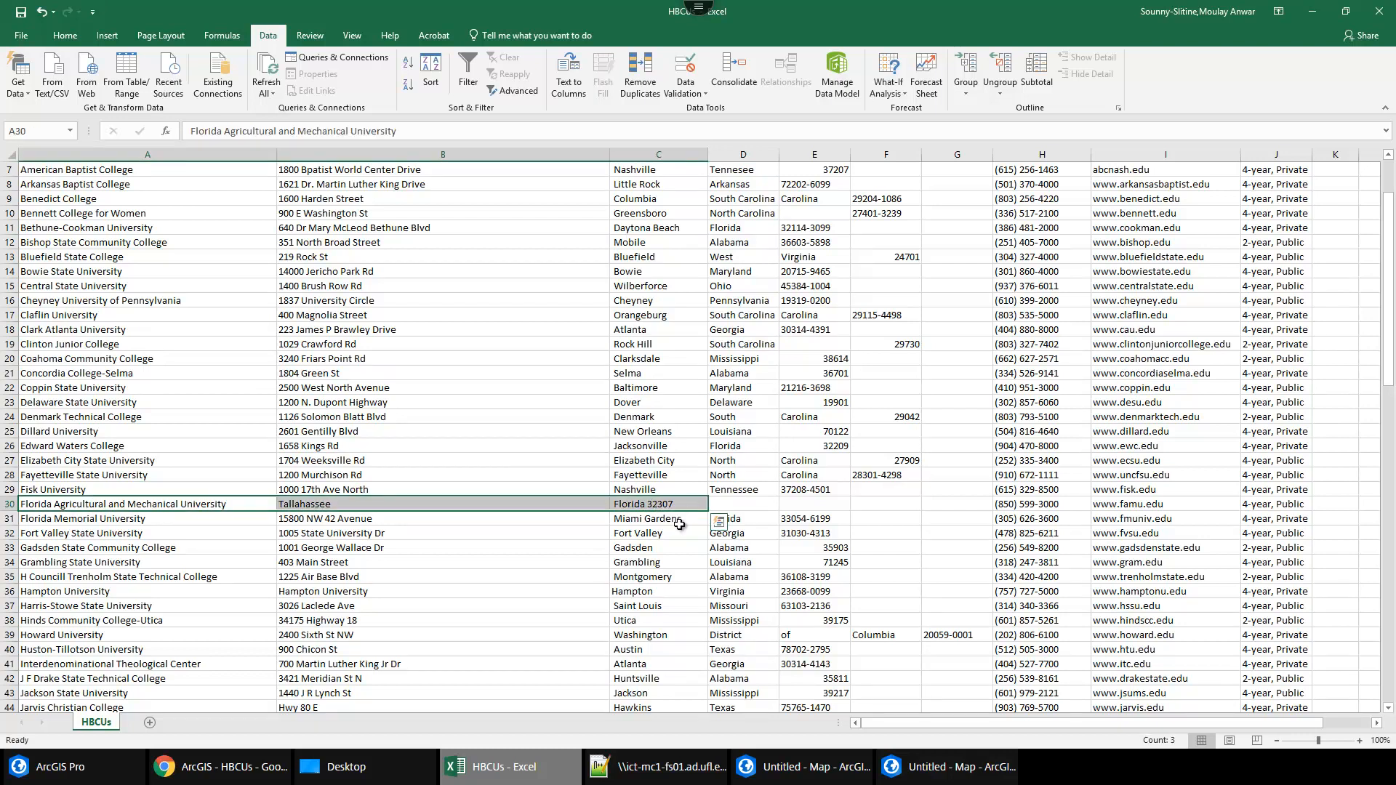
{"action": "key", "text": "ctrl+c"}
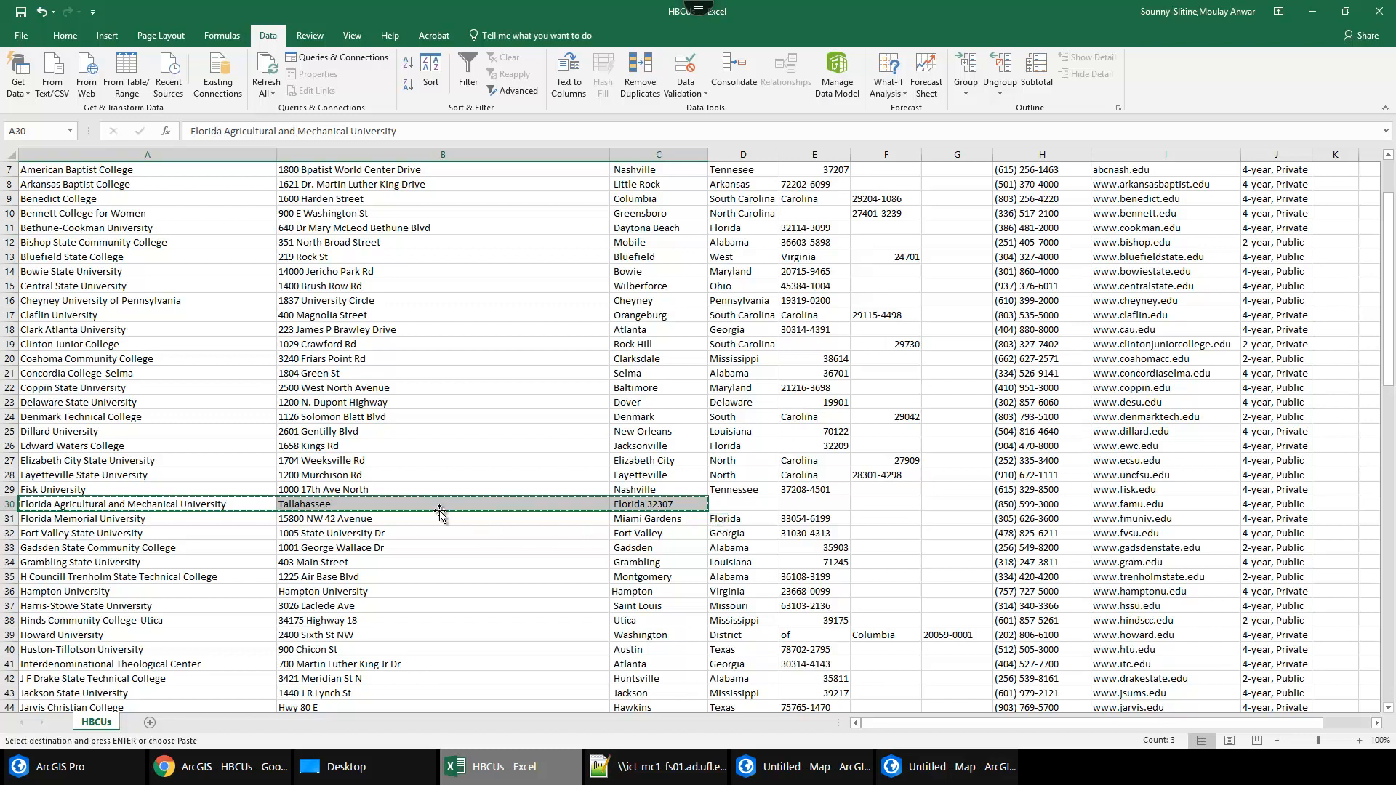
{"action": "left_click", "coordinate": [438, 504]}
{"action": "key", "text": "Return"}
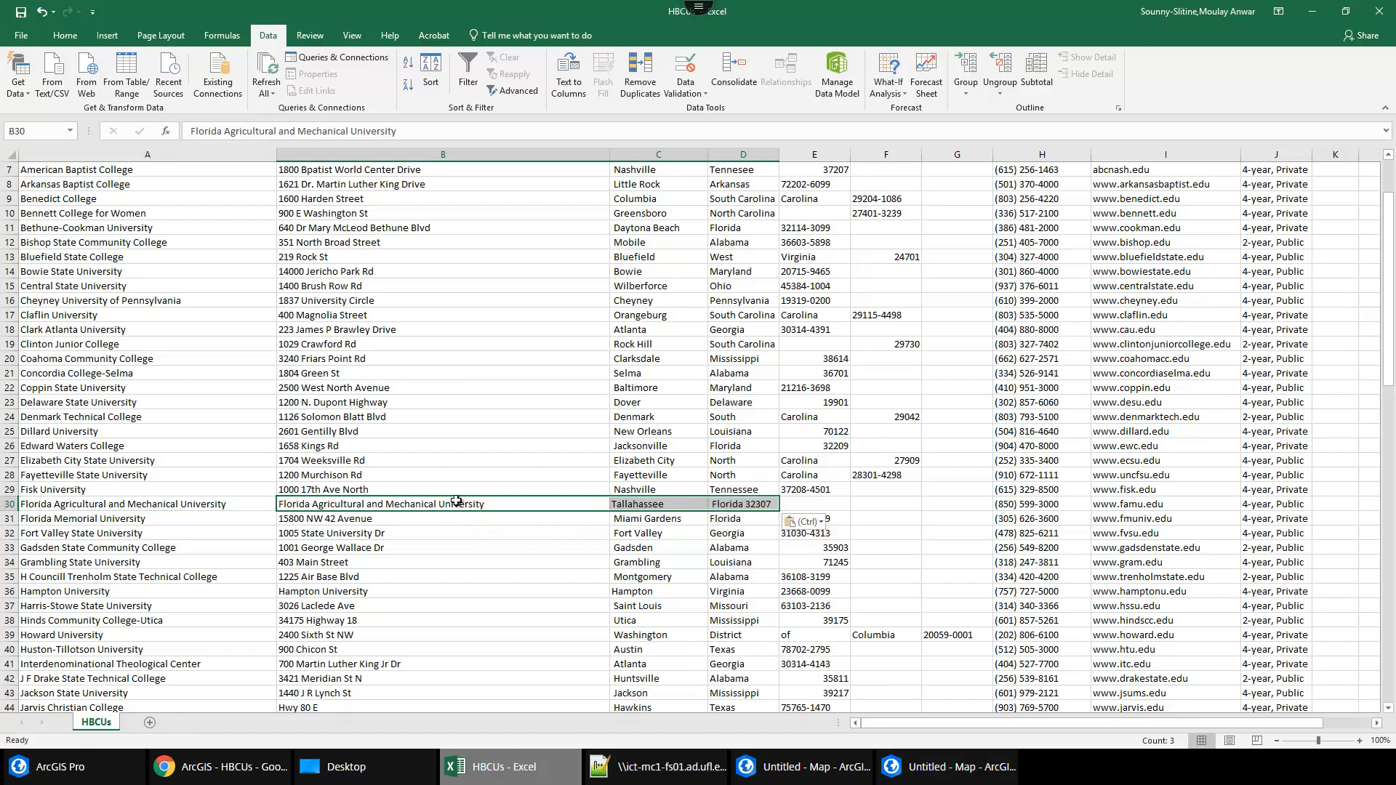
Move the zip 32307 out of D30 into E30, leaving only Florida as the state in D30.
{"action": "left_click", "coordinate": [697, 505]}
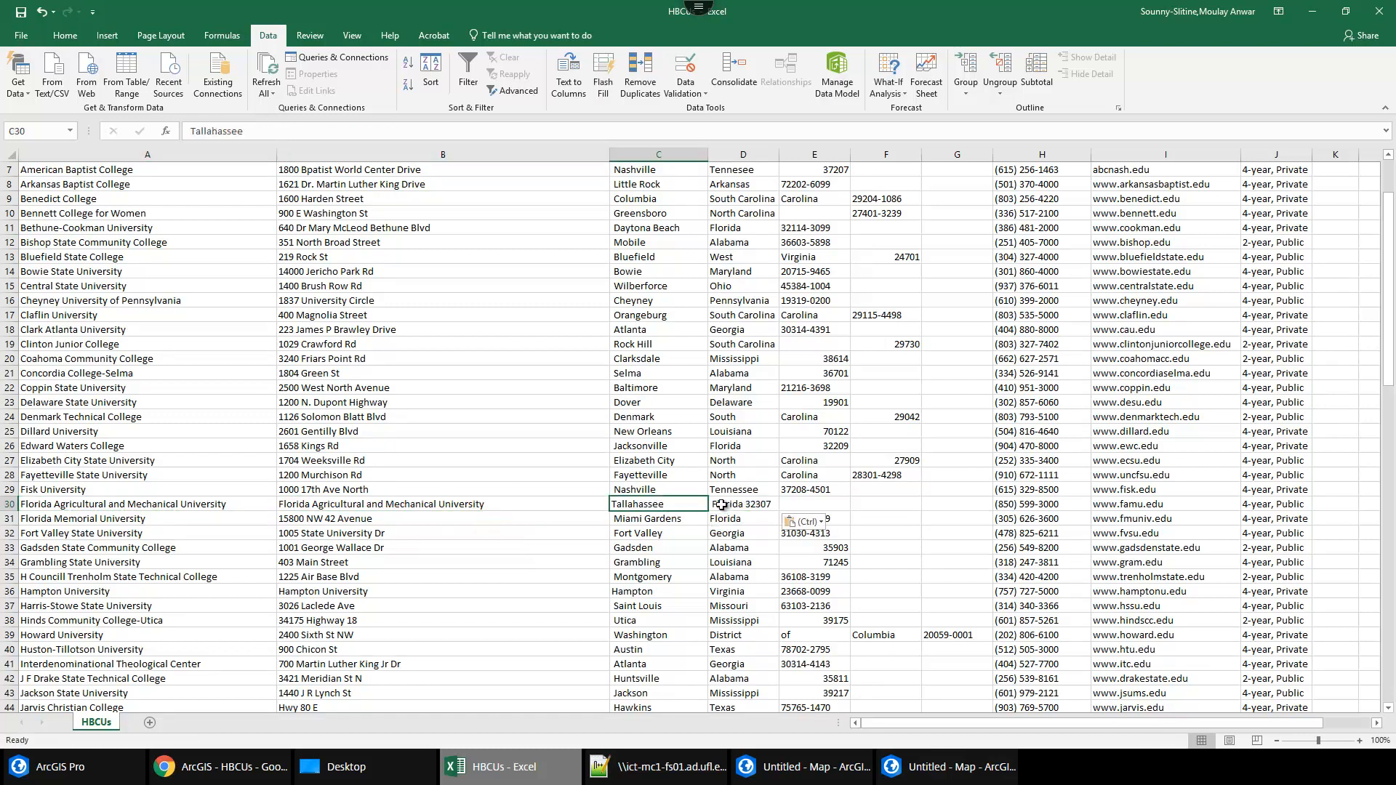
{"action": "left_click", "coordinate": [749, 505]}
{"action": "left_click", "coordinate": [318, 135]}
{"action": "key", "text": "BackSpace"}
{"action": "key", "text": "BackSpace"}
{"action": "key", "text": "BackSpace"}
{"action": "key", "text": "BackSpace"}
{"action": "key", "text": "BackSpace"}
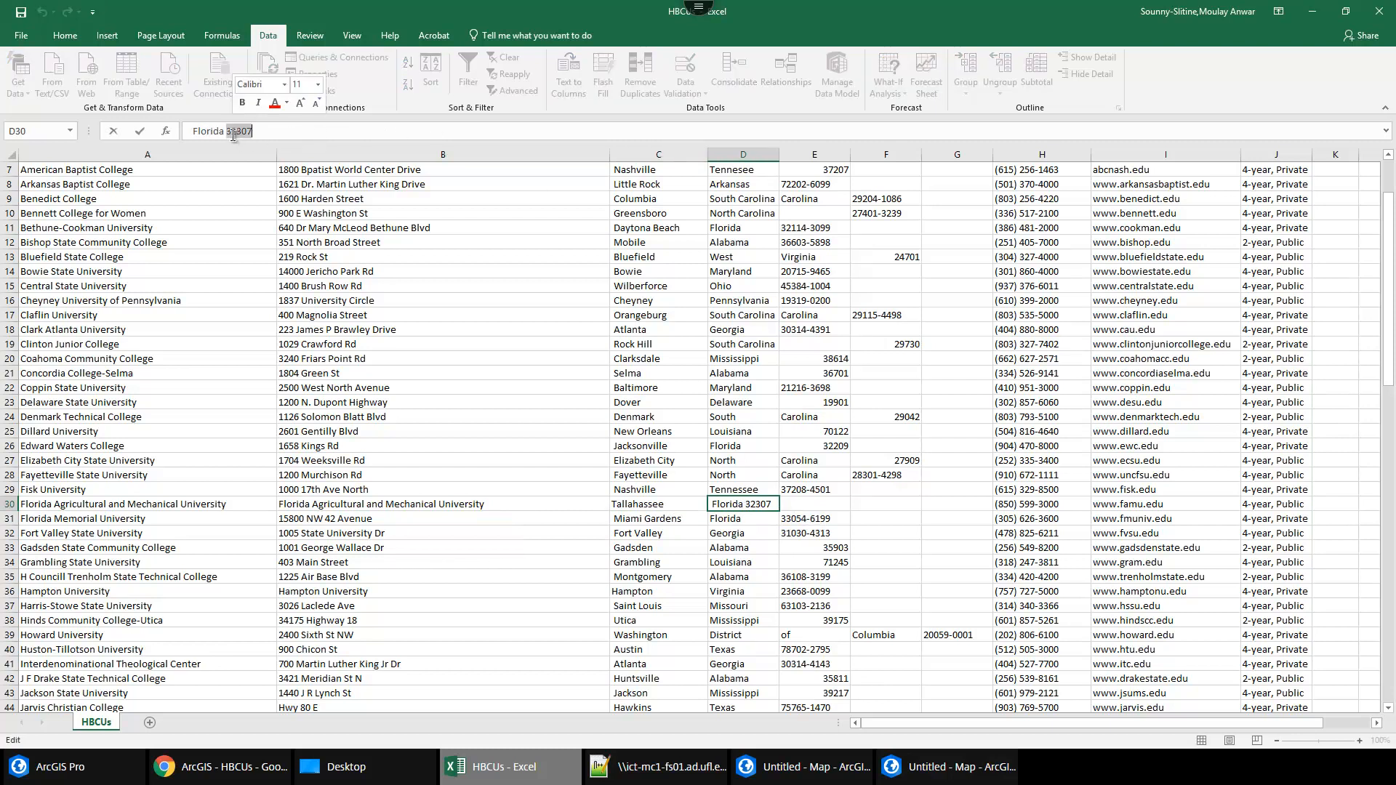
{"action": "left_click", "coordinate": [816, 506]}
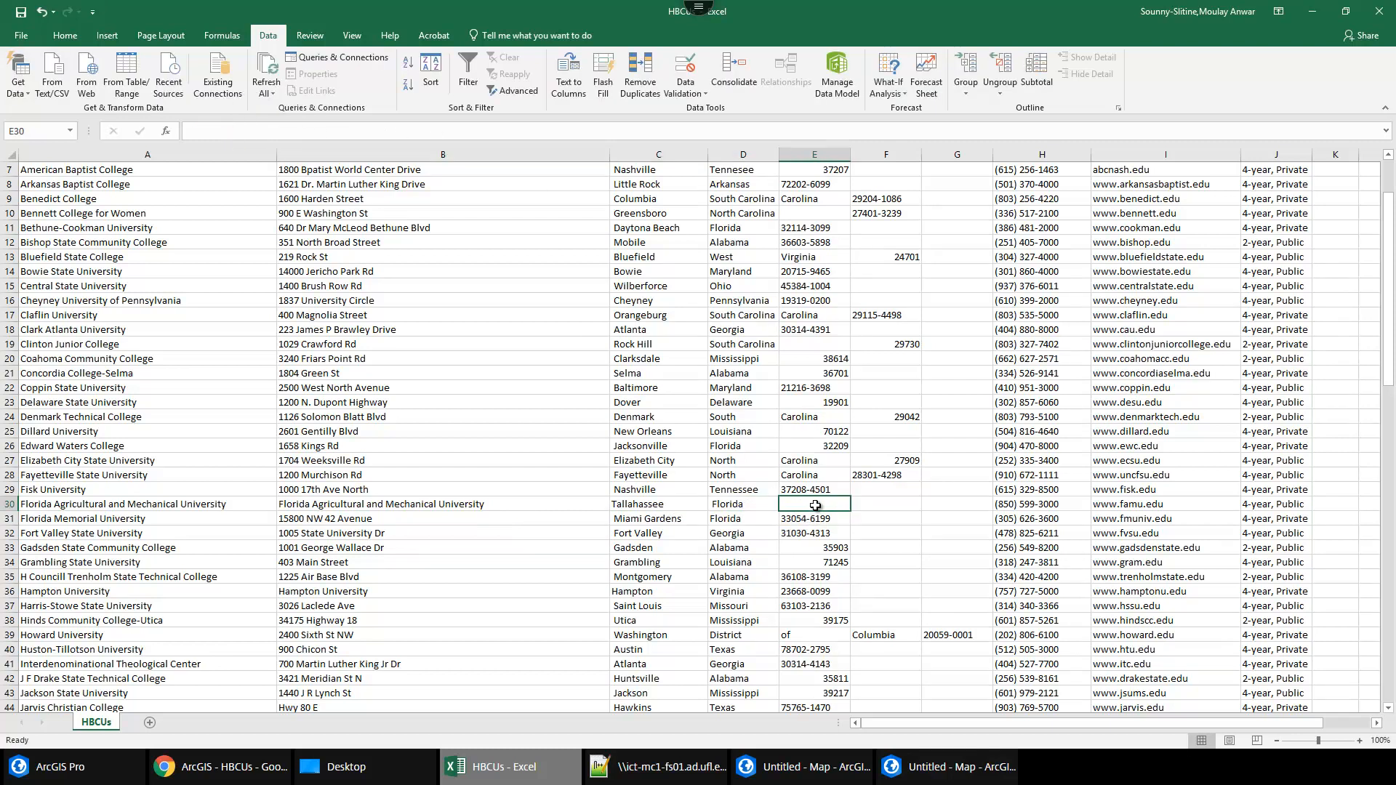
{"action": "key", "text": "ctrl+v"}
Complete the state as North Carolina in D27 (Elizabeth City State University) and D28 (Fayetteville State University).
{"action": "left_click", "coordinate": [742, 460]}
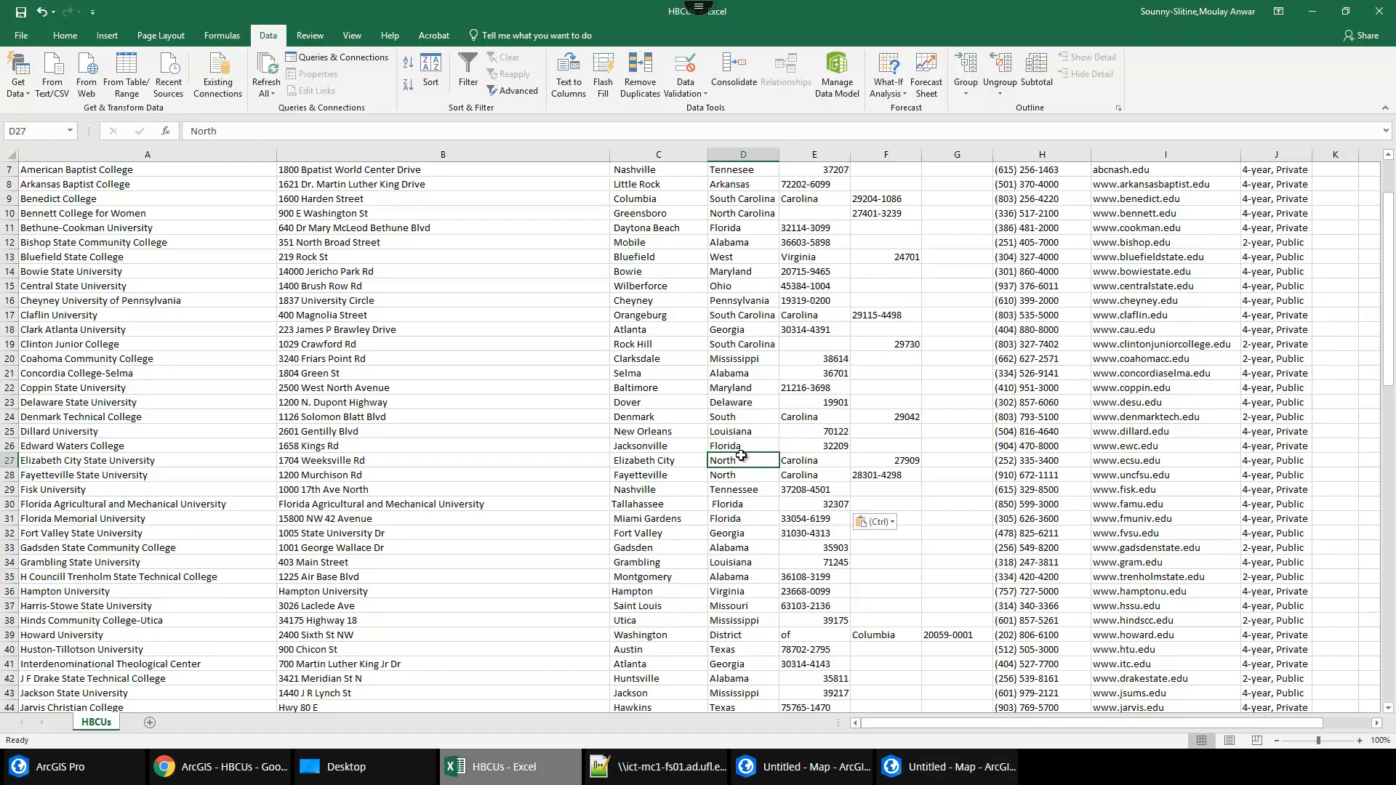
{"action": "left_click", "coordinate": [255, 134]}
{"action": "type", "text": "Carolina"}
{"action": "key", "text": "Return"}
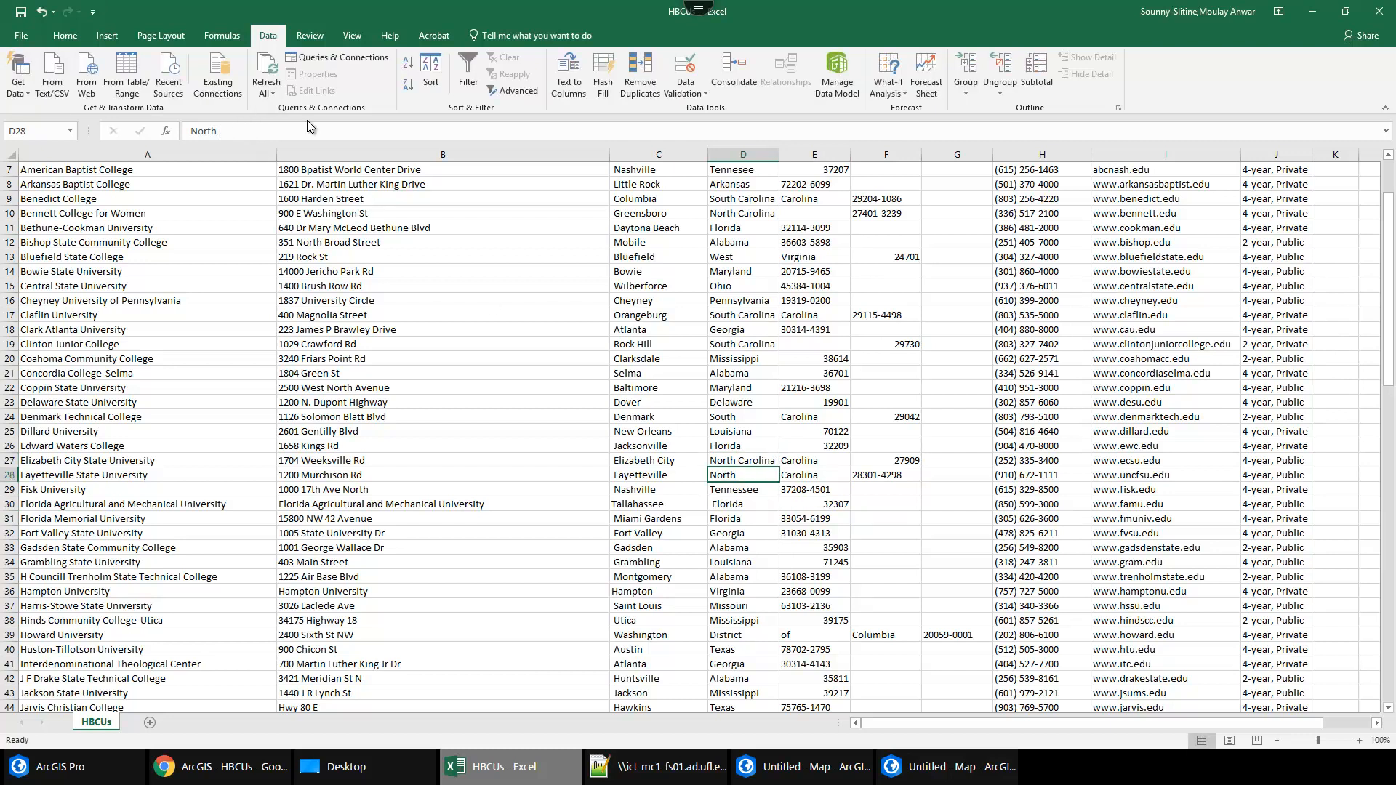
{"action": "left_click", "coordinate": [246, 132]}
{"action": "type", "text": "Carolina"}
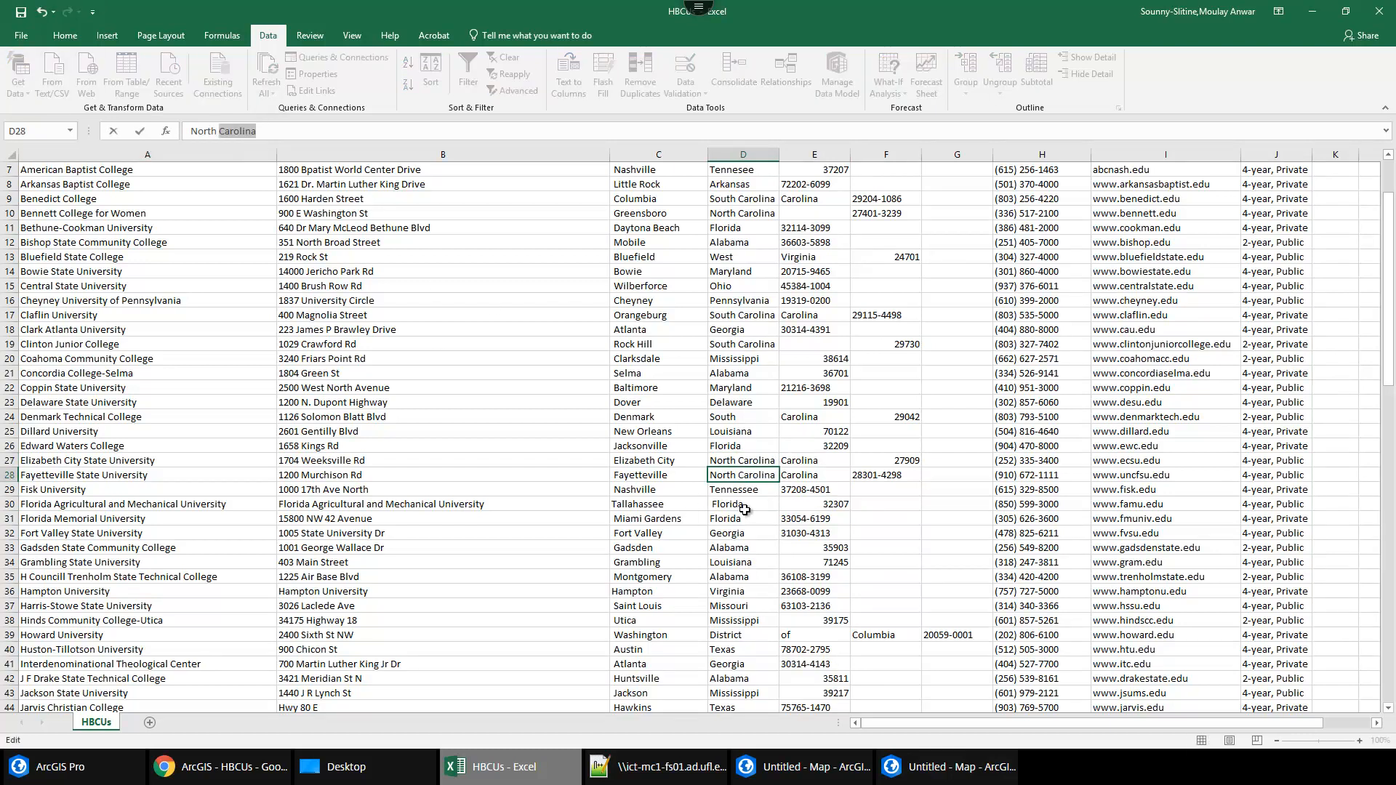
{"action": "left_click", "coordinate": [691, 506]}
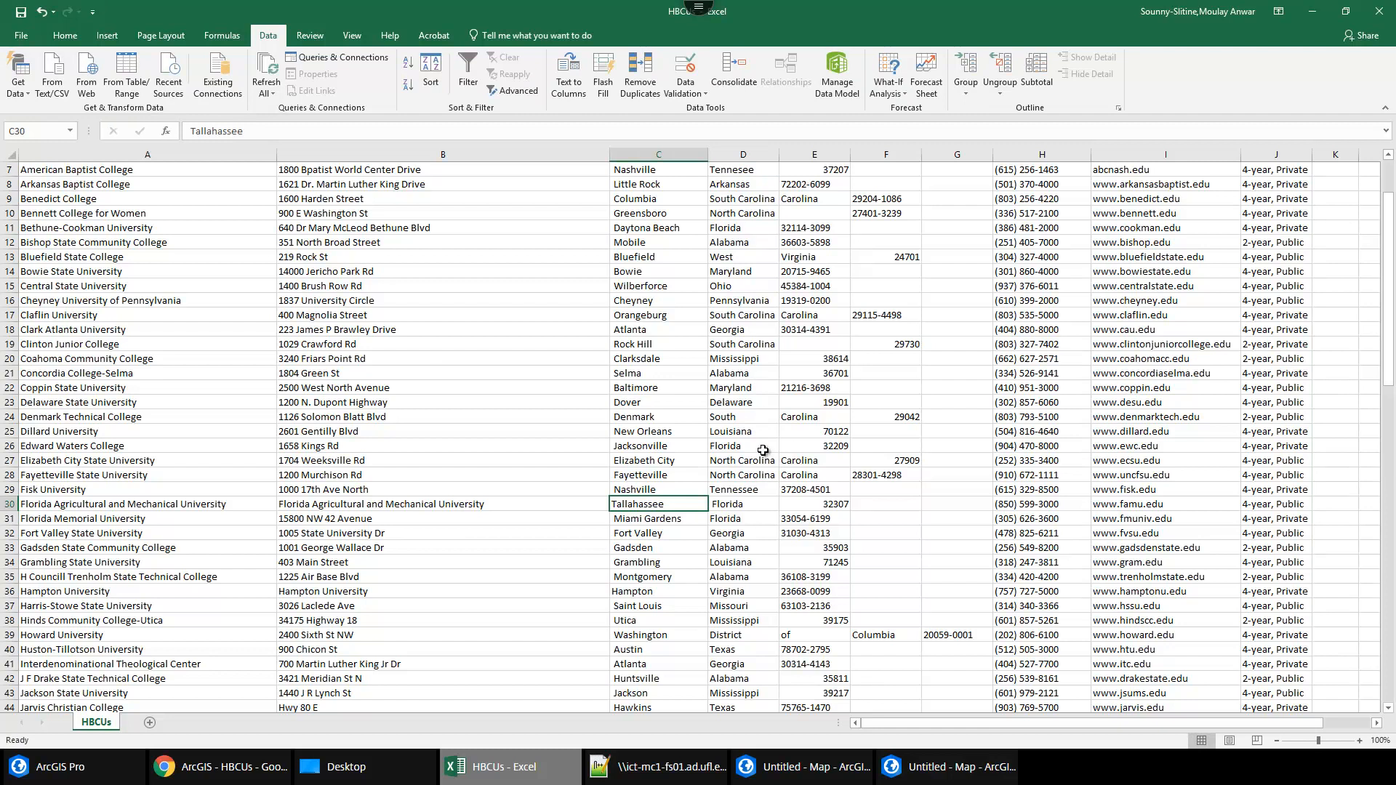
Complete the state as North Carolina in D53 (Livingstone College) and D45 (Johnson C Smith University).
{"action": "scroll", "coordinate": [772, 541], "scroll_direction": "down", "scroll_amount": 1}
{"action": "scroll", "coordinate": [772, 541], "scroll_direction": "down", "scroll_amount": 6}
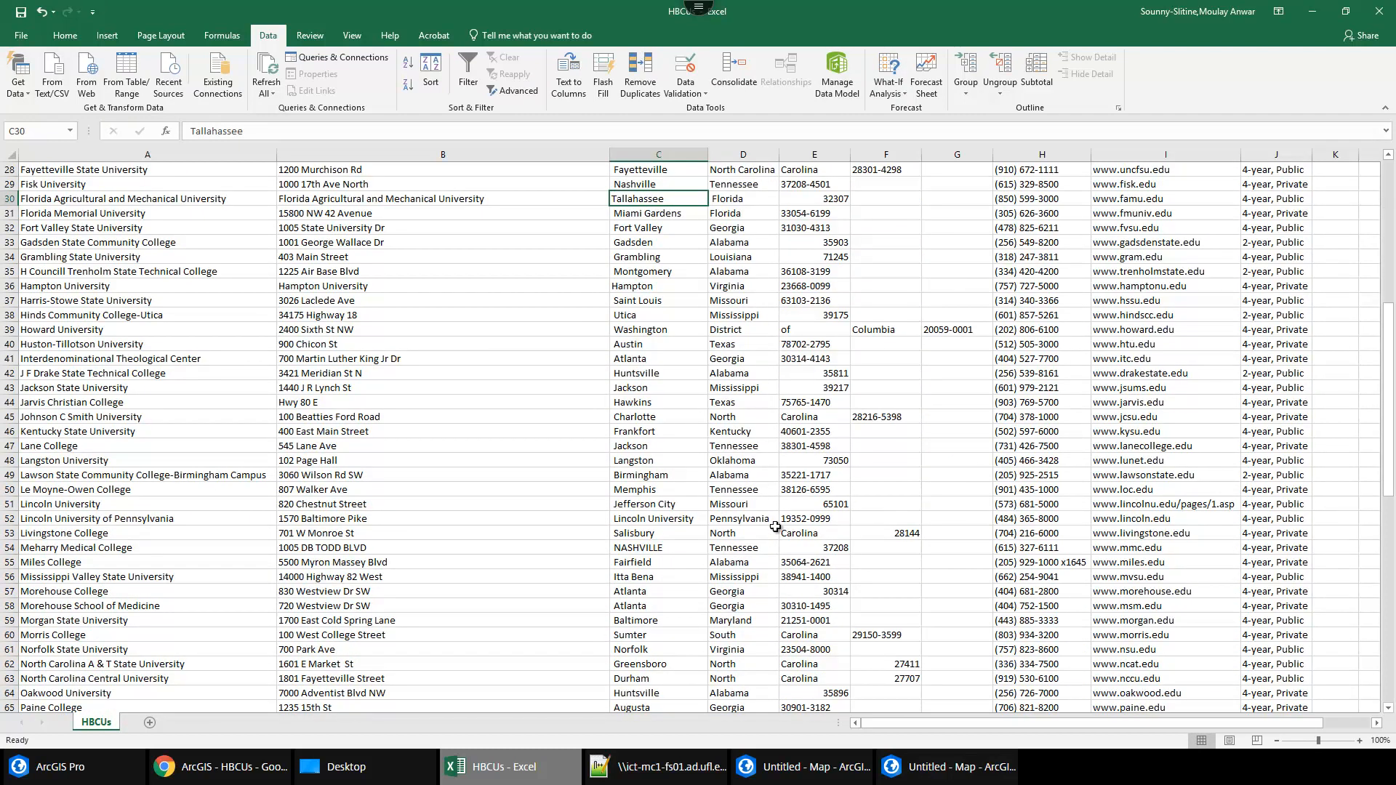
{"action": "left_click", "coordinate": [746, 535]}
{"action": "double_click", "coordinate": [747, 533]}
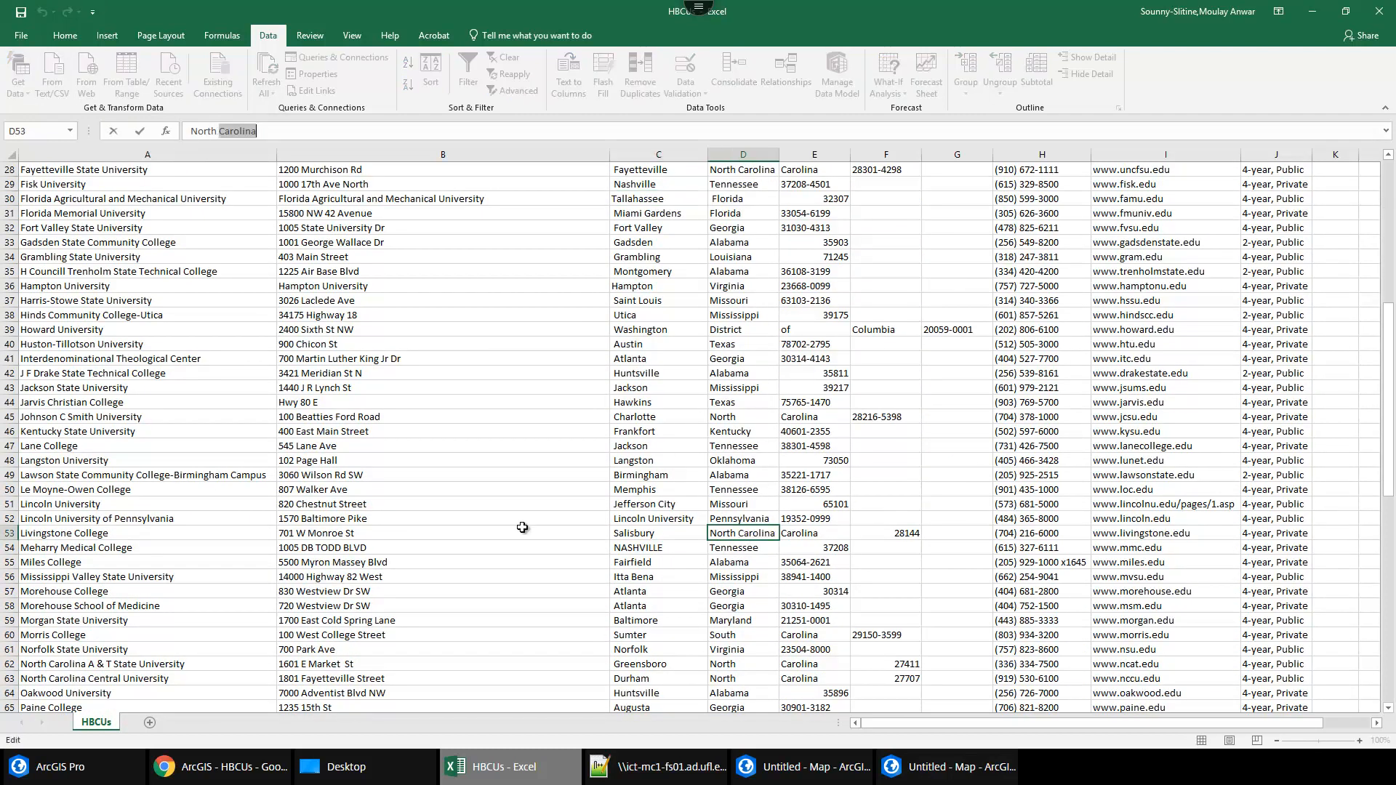
{"action": "left_click", "coordinate": [747, 534]}
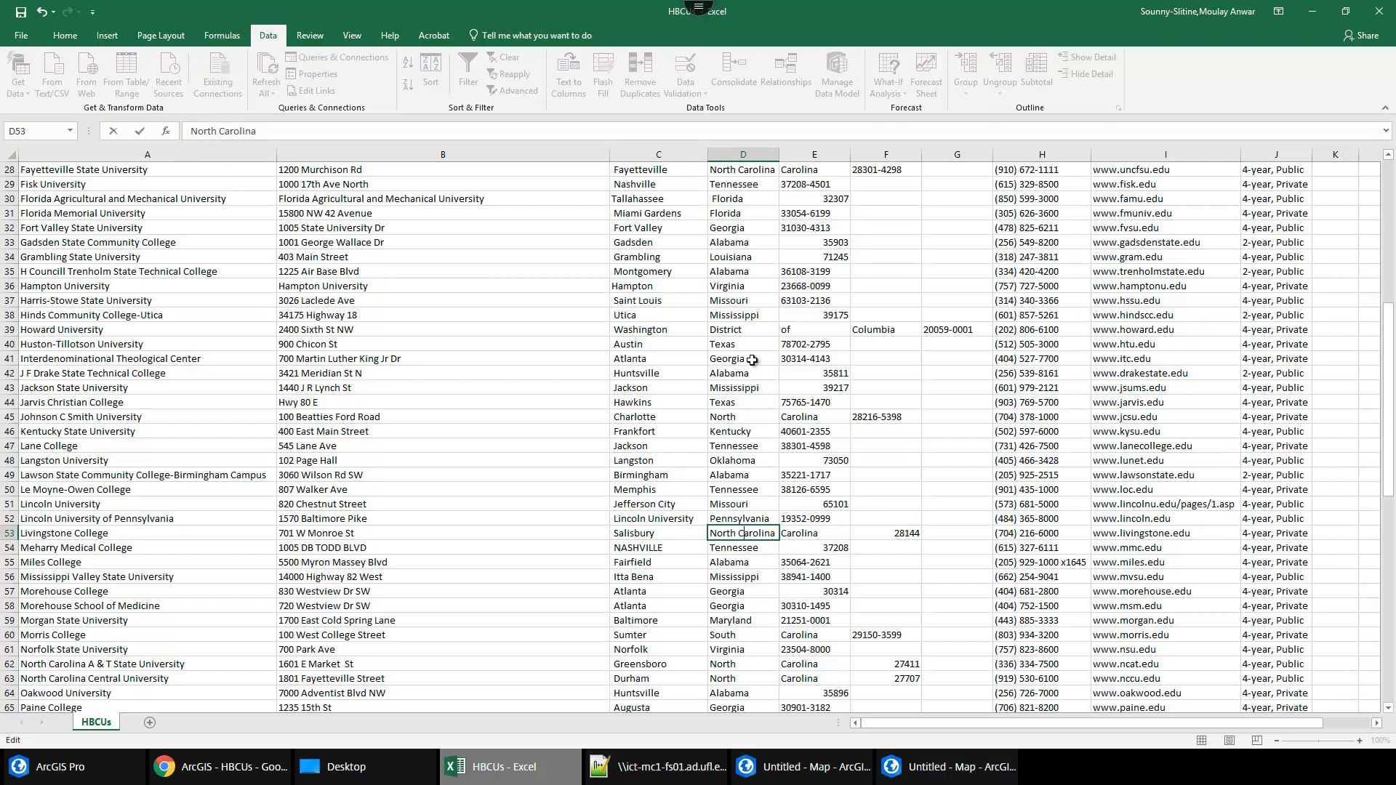
{"action": "left_click", "coordinate": [752, 415]}
{"action": "left_click", "coordinate": [230, 128]}
{"action": "type", "text": "Carolina"}
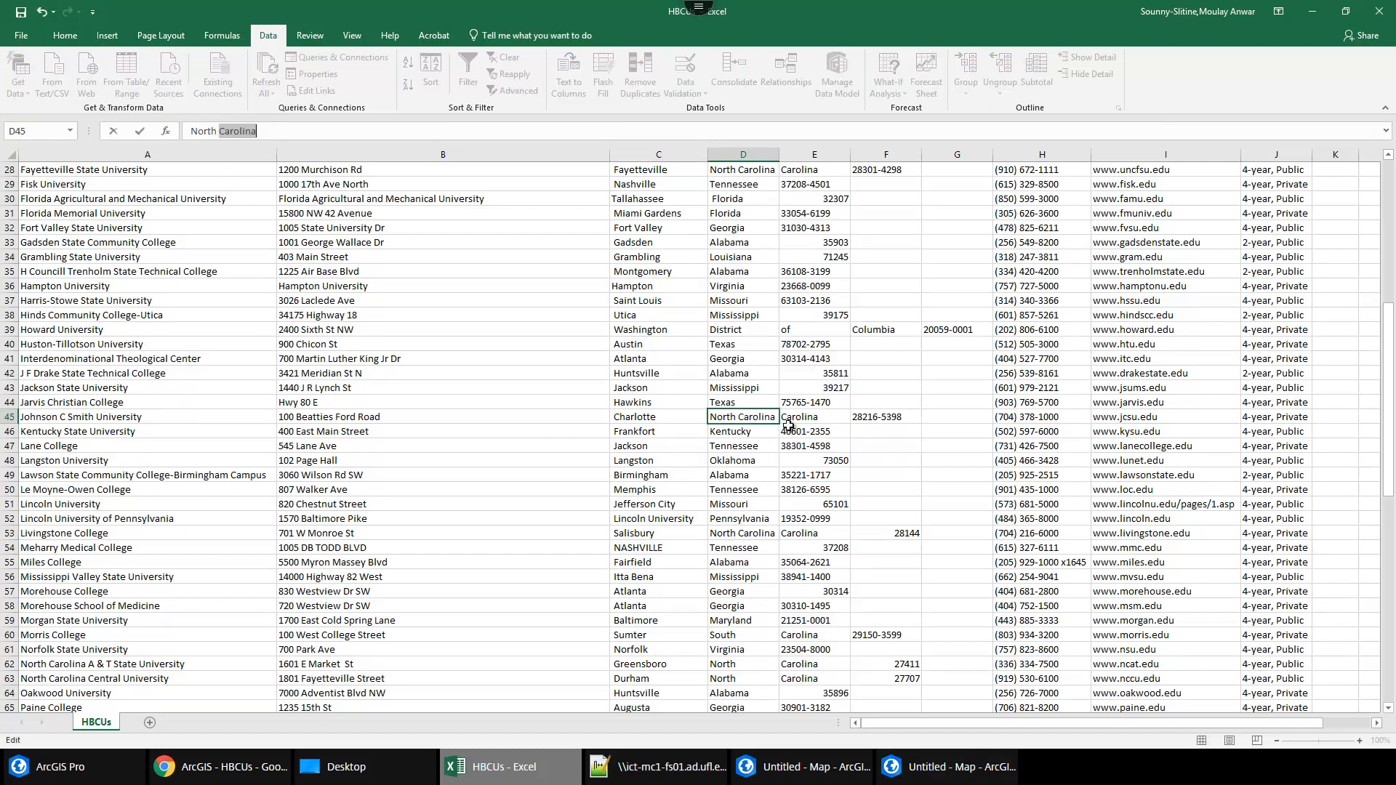
{"action": "left_click", "coordinate": [749, 404]}
In the Howard University row, set the state in D39 to DC and clear the leftover words in E39:F39.
{"action": "left_click", "coordinate": [739, 328]}
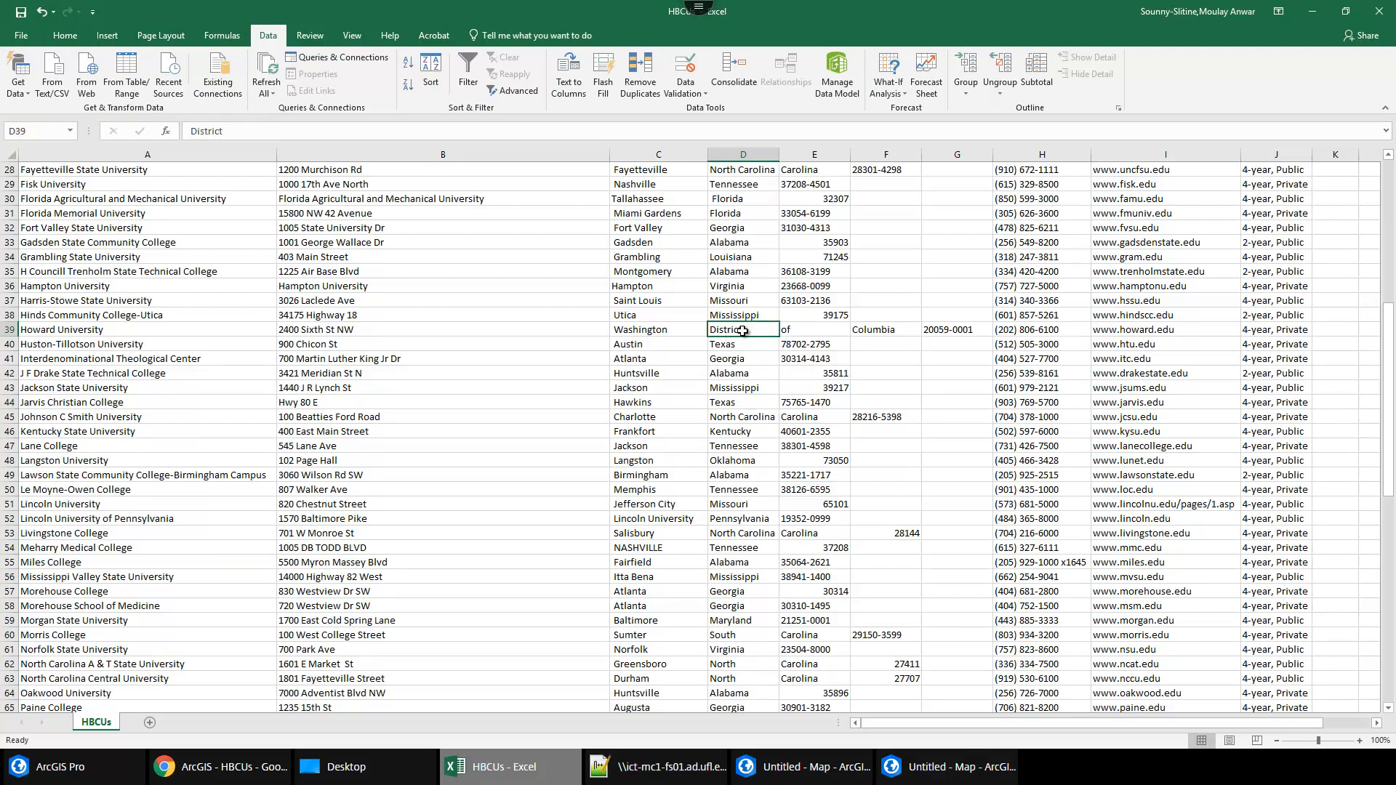
{"action": "type", "text": "DC"}
{"action": "left_click", "coordinate": [866, 324]}
{"action": "left_click_drag", "start_coordinate": [803, 329], "coordinate": [872, 331]}
{"action": "key", "text": "Delete"}
Move Howard University's zip 20059-0001 from G39 into the Zip column at E39.
{"action": "left_click", "coordinate": [955, 329]}
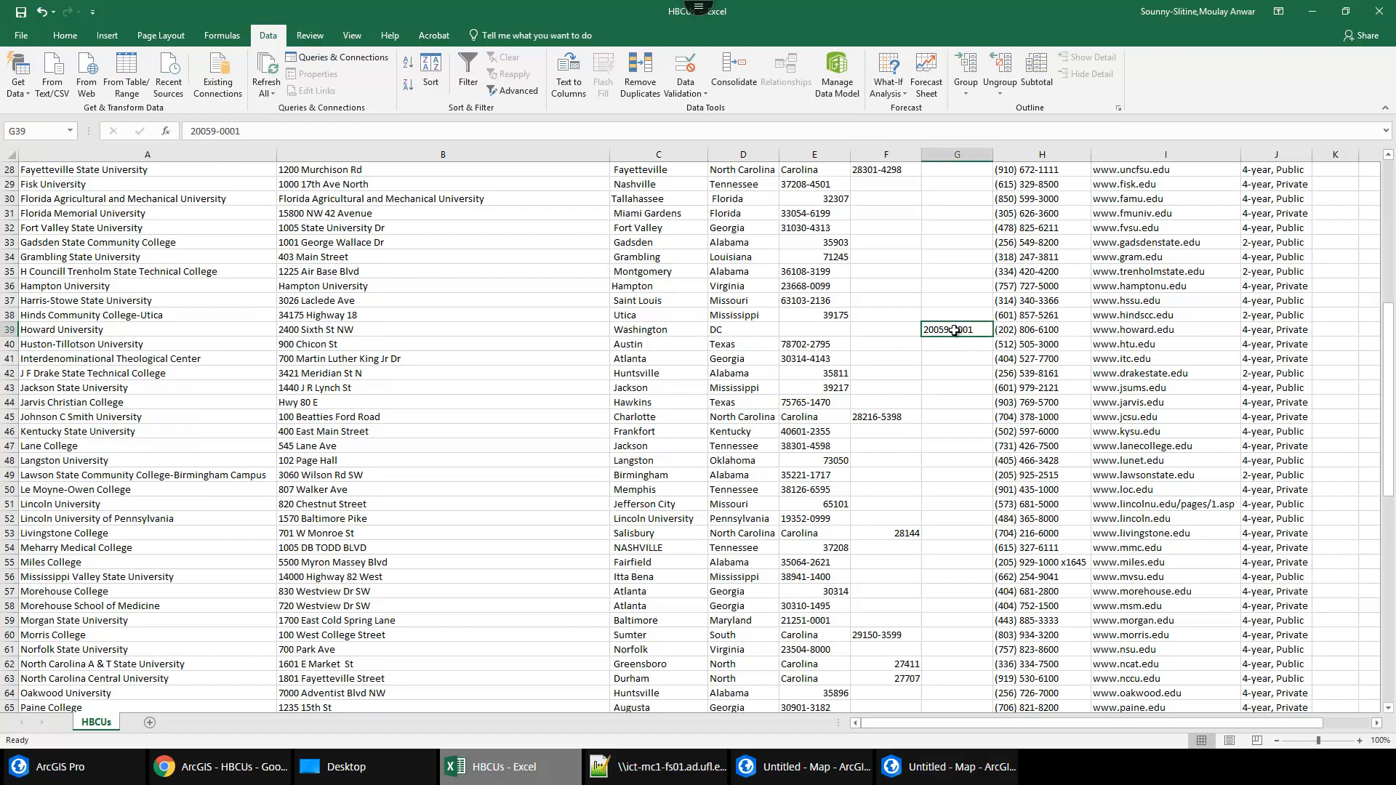
{"action": "key", "text": "ctrl+c"}
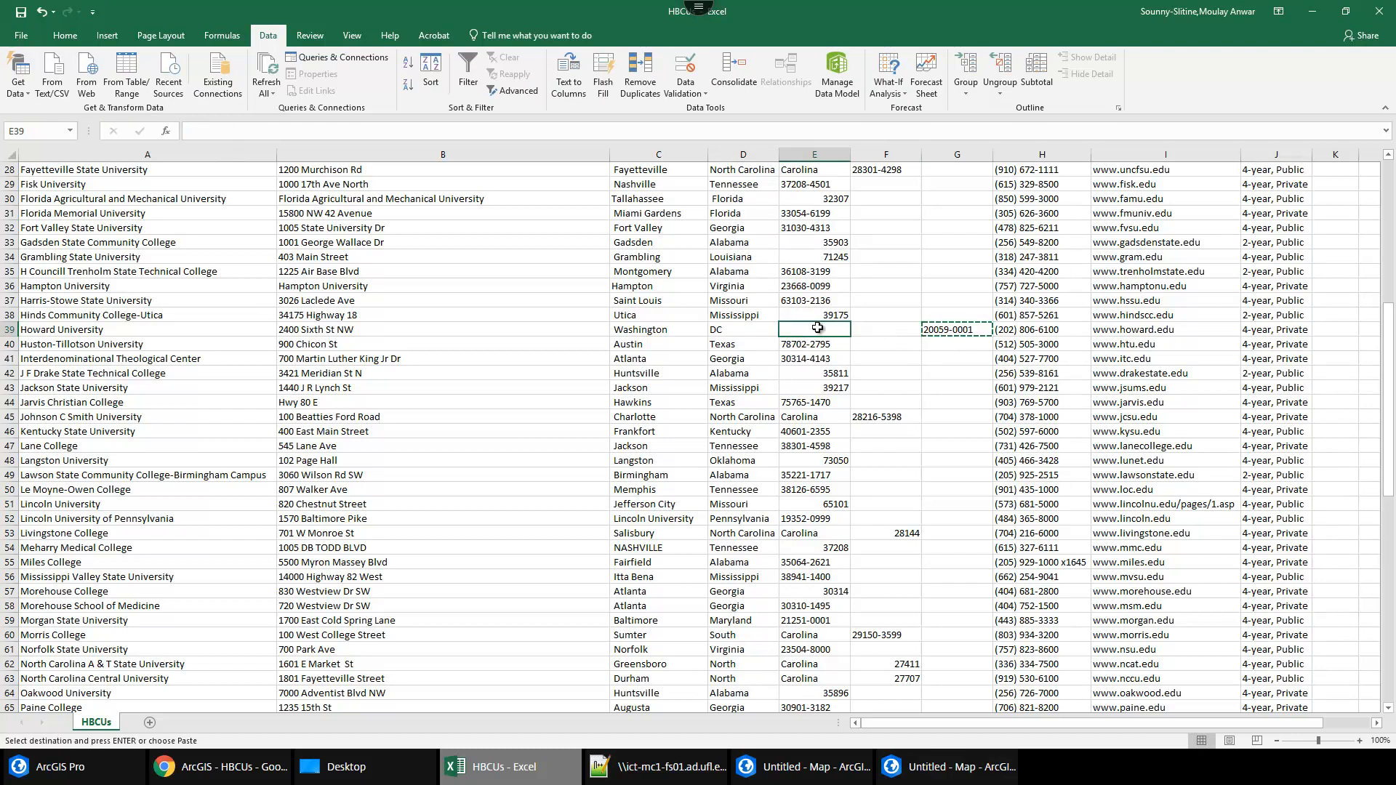
{"action": "key", "text": "Return"}
{"action": "left_click", "coordinate": [798, 376]}
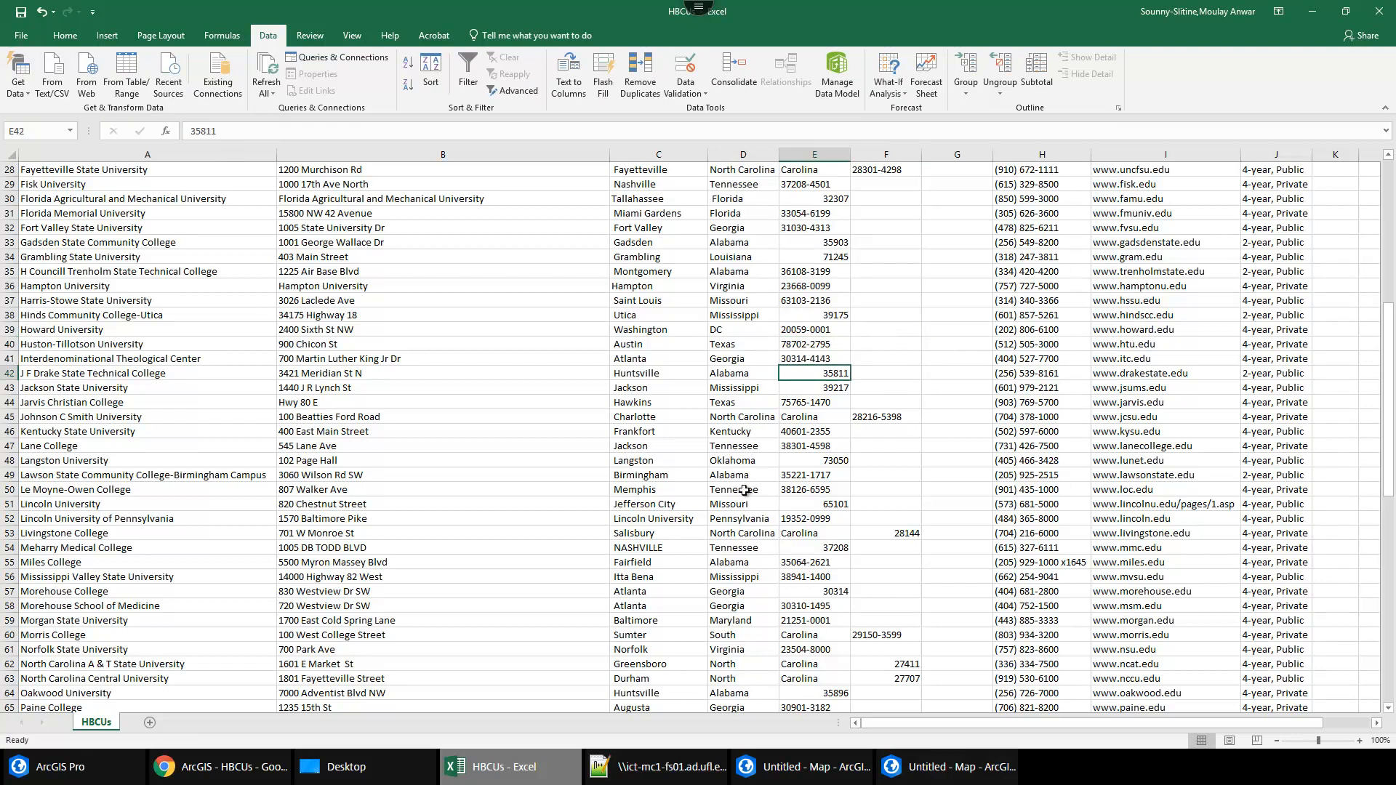
Complete the state as North Carolina in D62 (North Carolina A & T State University) and D63 (North Carolina Central University).
{"action": "scroll", "coordinate": [744, 483], "scroll_direction": "down", "scroll_amount": 4}
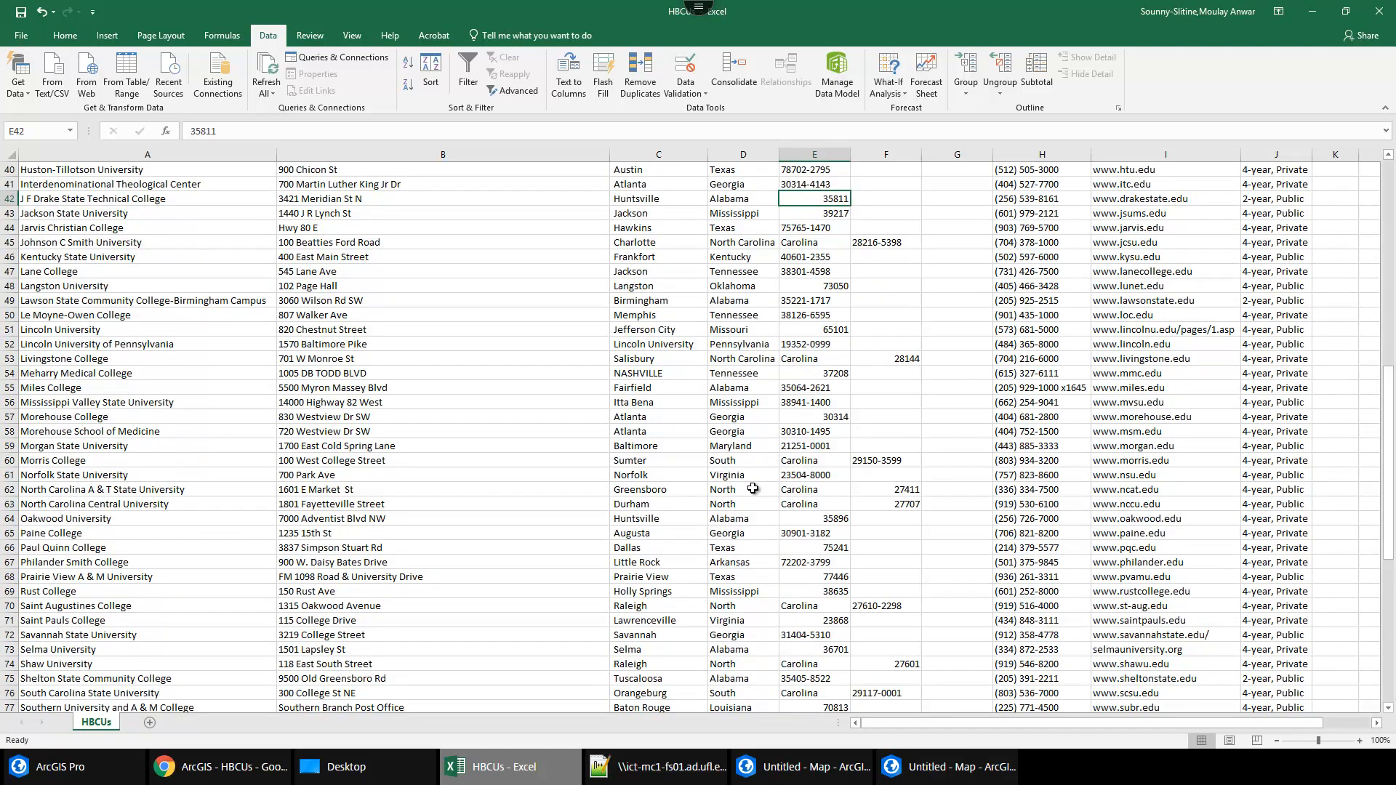
{"action": "left_click", "coordinate": [754, 489]}
{"action": "key", "text": "F2"}
{"action": "type", "text": "Carolina"}
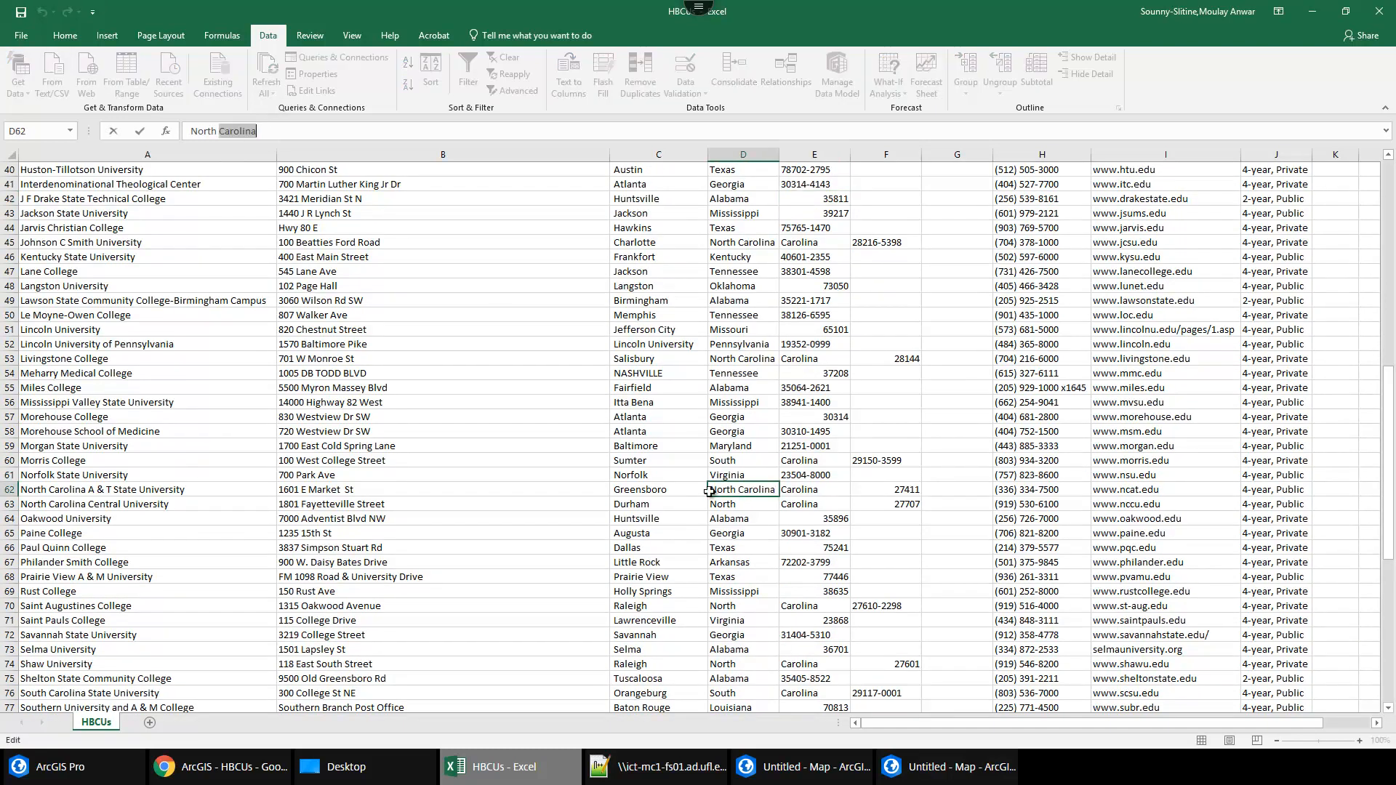
{"action": "double_click", "coordinate": [750, 505]}
{"action": "type", "text": "Carolina"}
{"action": "left_click", "coordinate": [733, 532]}
Complete D70 (Saint Augustines College) as North Carolina and D76 (South Carolina State University) as South Carolina.
{"action": "scroll", "coordinate": [773, 514], "scroll_direction": "down", "scroll_amount": 2}
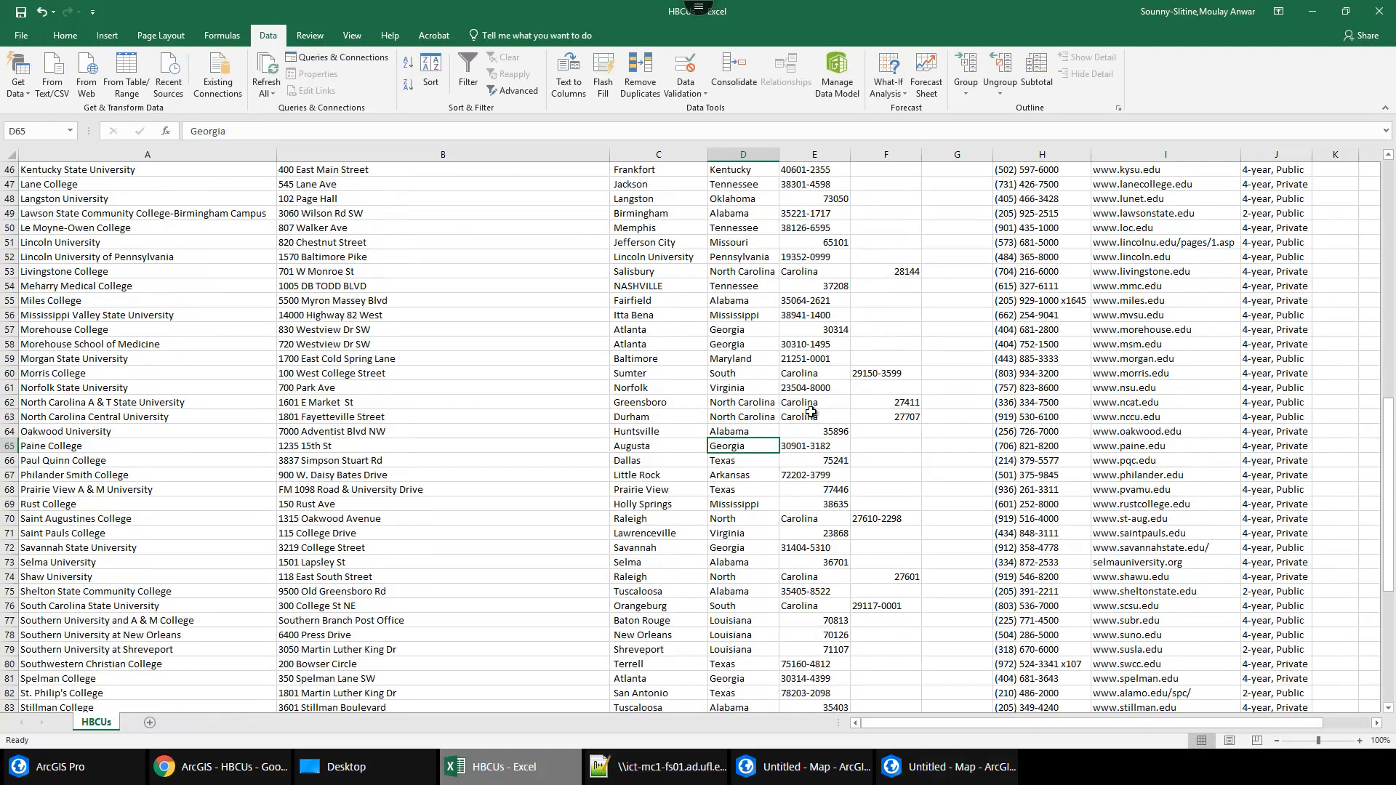
{"action": "scroll", "coordinate": [740, 503], "scroll_direction": "down", "scroll_amount": 3}
{"action": "left_click", "coordinate": [752, 387]}
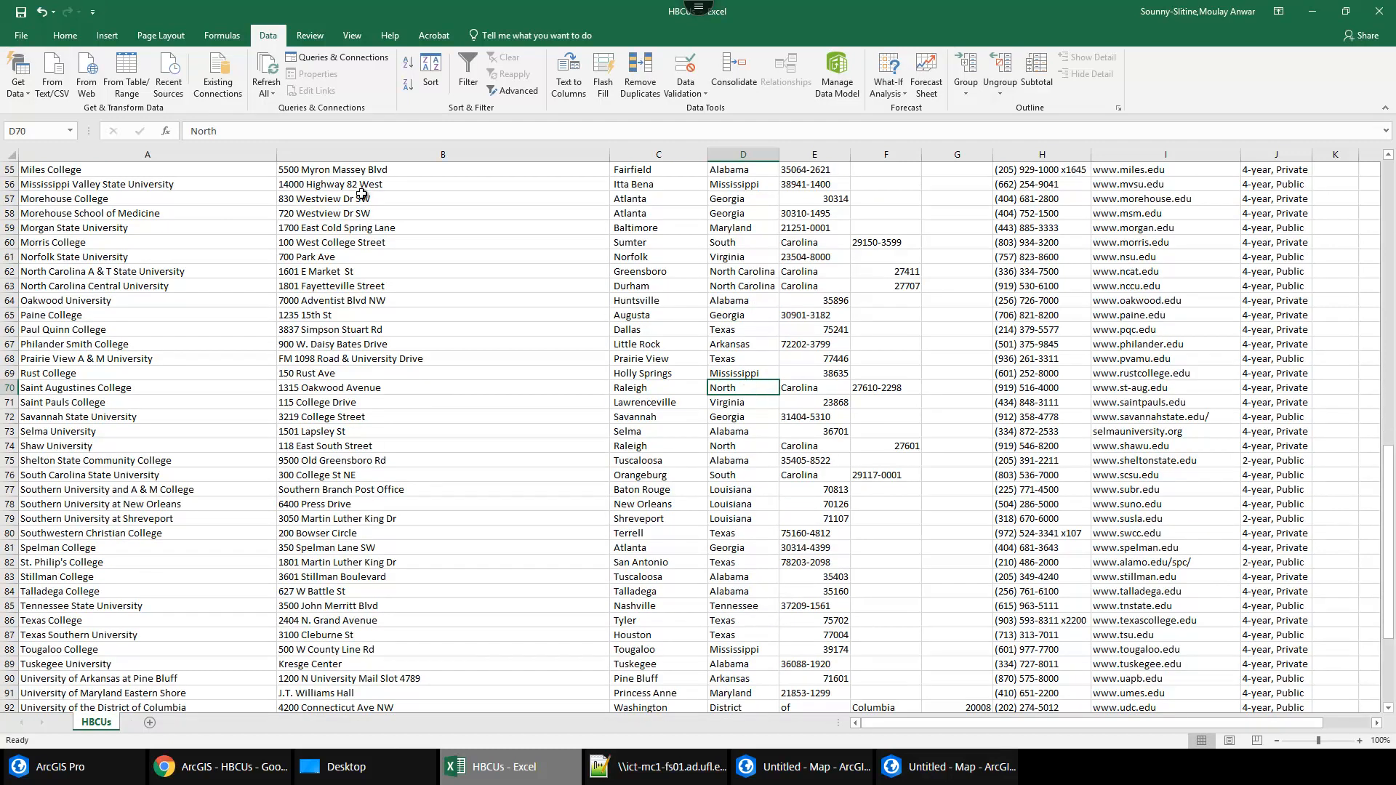
{"action": "left_click", "coordinate": [251, 138]}
{"action": "type", "text": "Carolina"}
{"action": "left_click", "coordinate": [776, 433]}
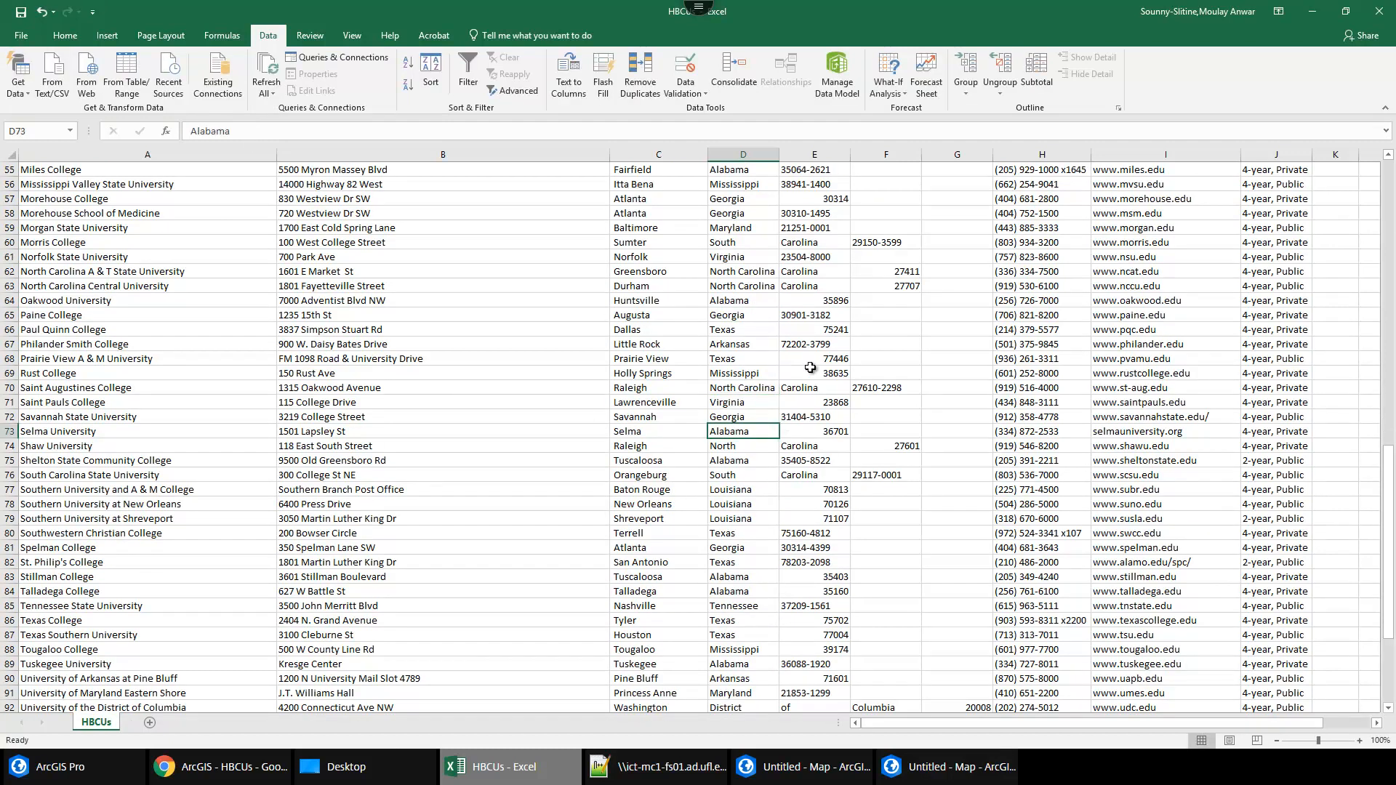
{"action": "left_click", "coordinate": [759, 476]}
{"action": "type", "text": "Carolina"}
{"action": "left_click", "coordinate": [769, 505]}
In the University of the Virgin Islands row, cut Islands from E93 and append it in D93 to read Virgin Islands.
{"action": "scroll", "coordinate": [766, 559], "scroll_direction": "down", "scroll_amount": 2}
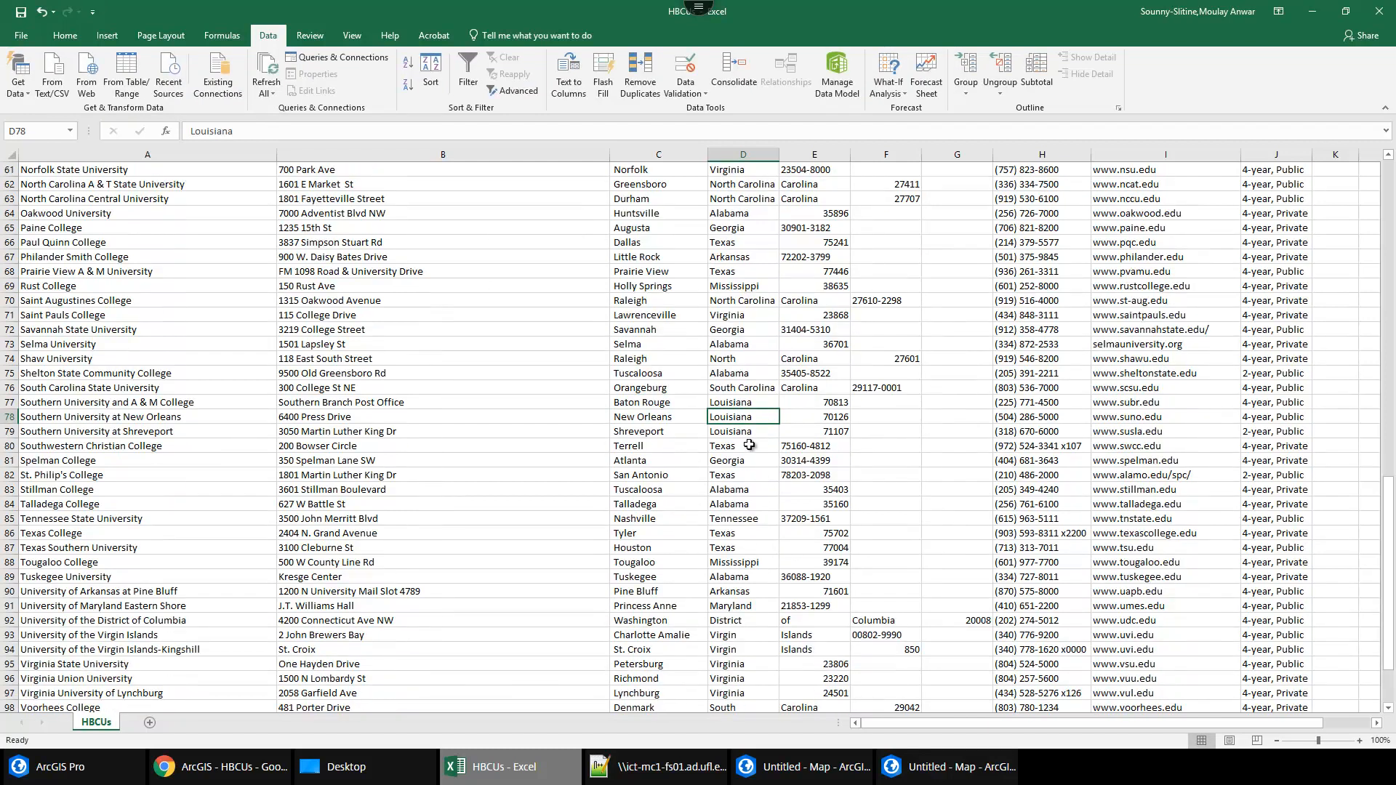
{"action": "scroll", "coordinate": [757, 566], "scroll_direction": "down", "scroll_amount": 3}
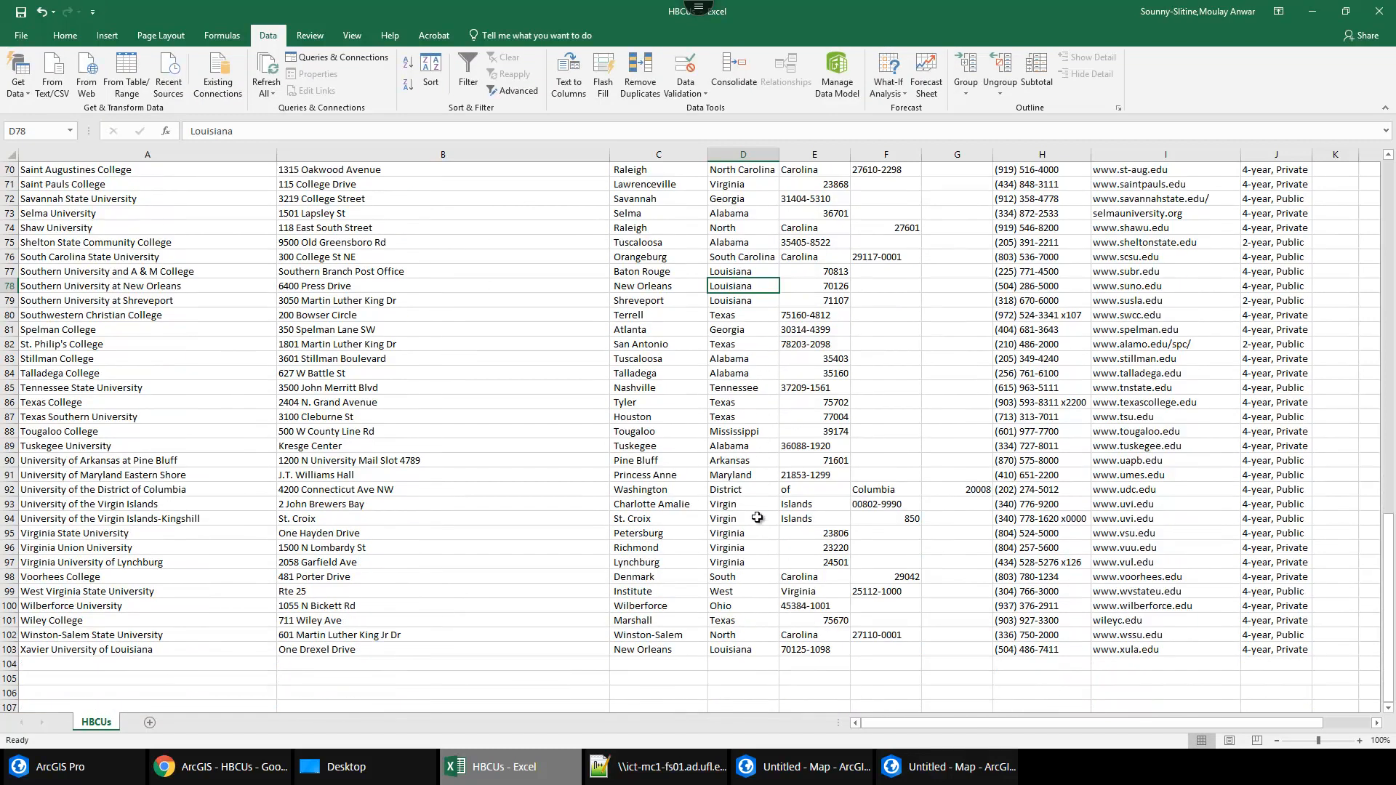
{"action": "left_click", "coordinate": [754, 503]}
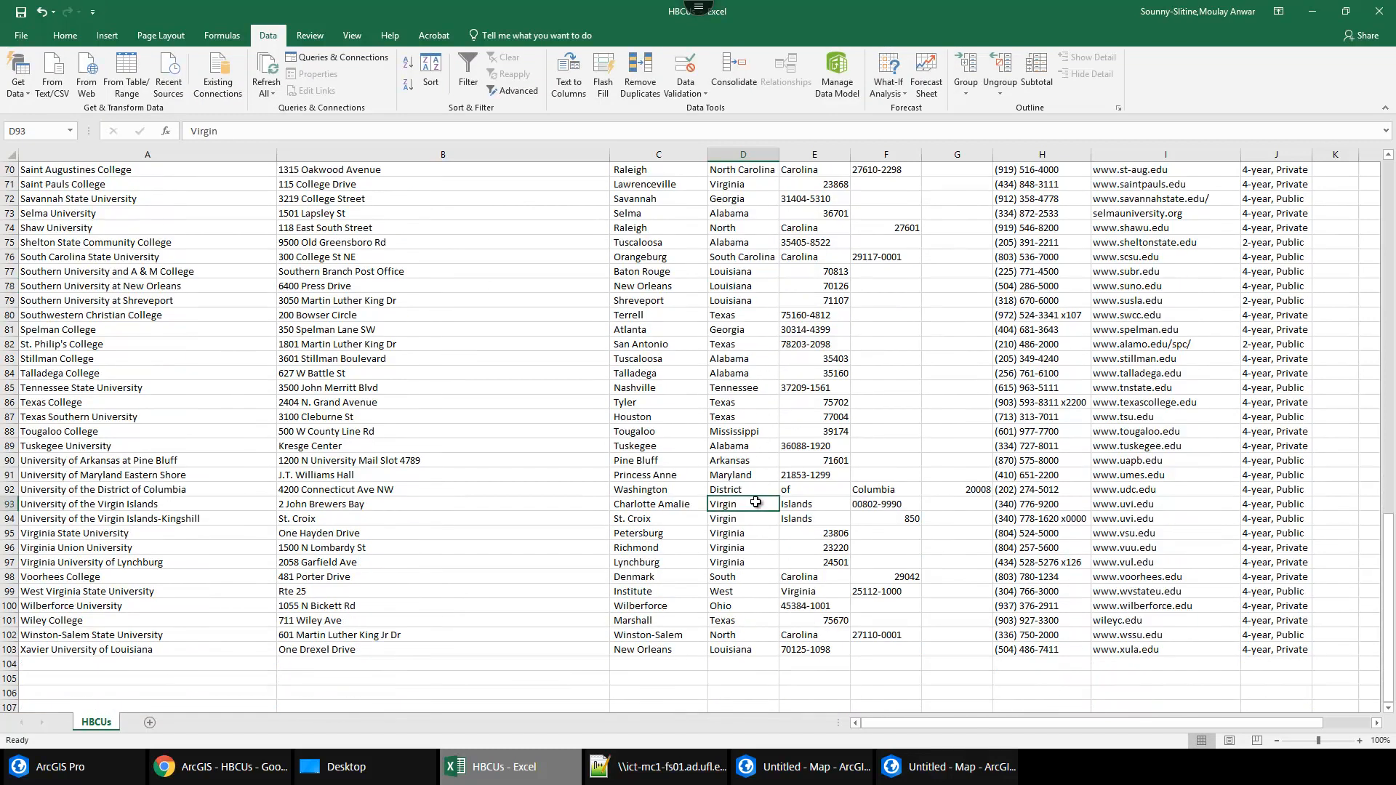
{"action": "left_click", "coordinate": [266, 134]}
{"action": "left_click", "coordinate": [840, 509]}
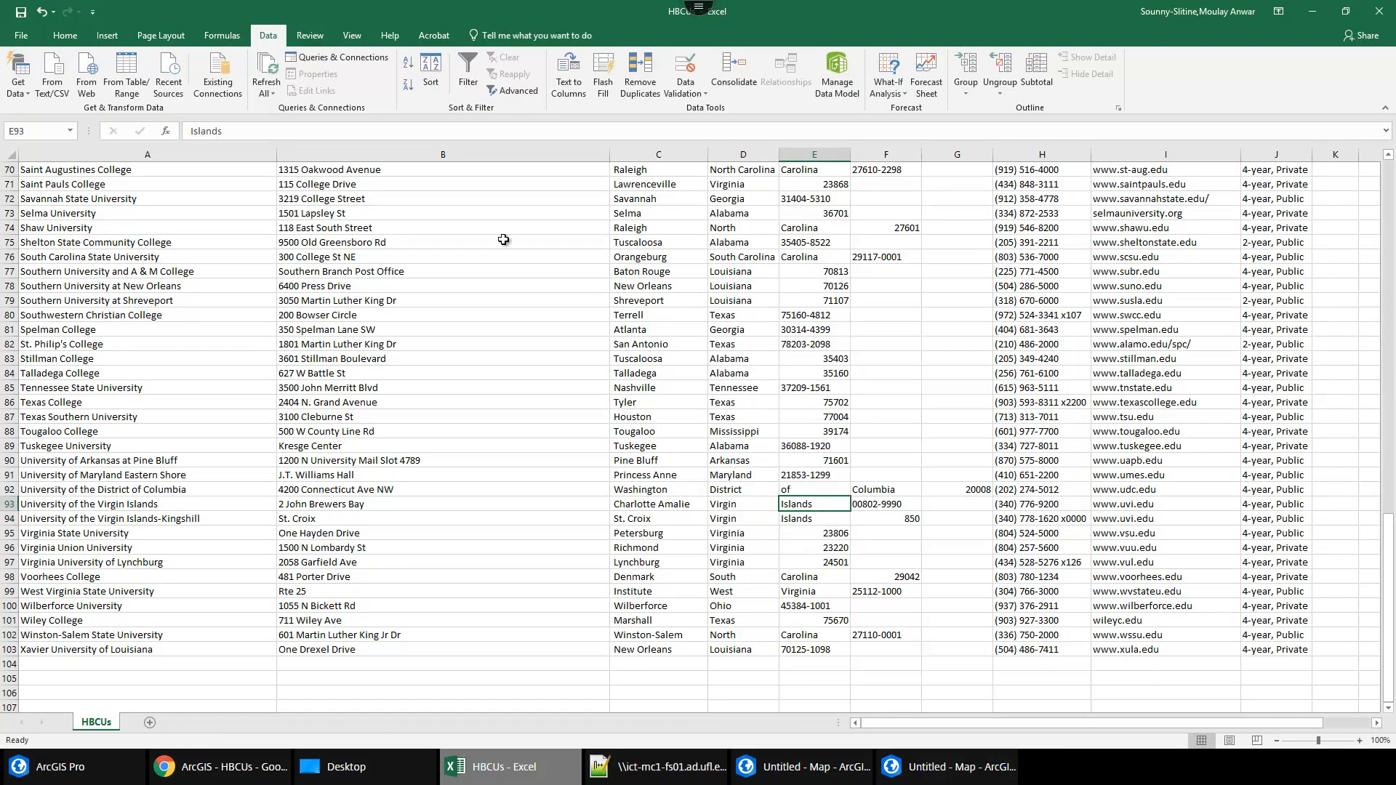
{"action": "double_click", "coordinate": [206, 127]}
{"action": "key", "text": "ctrl+x"}
{"action": "left_click", "coordinate": [733, 506]}
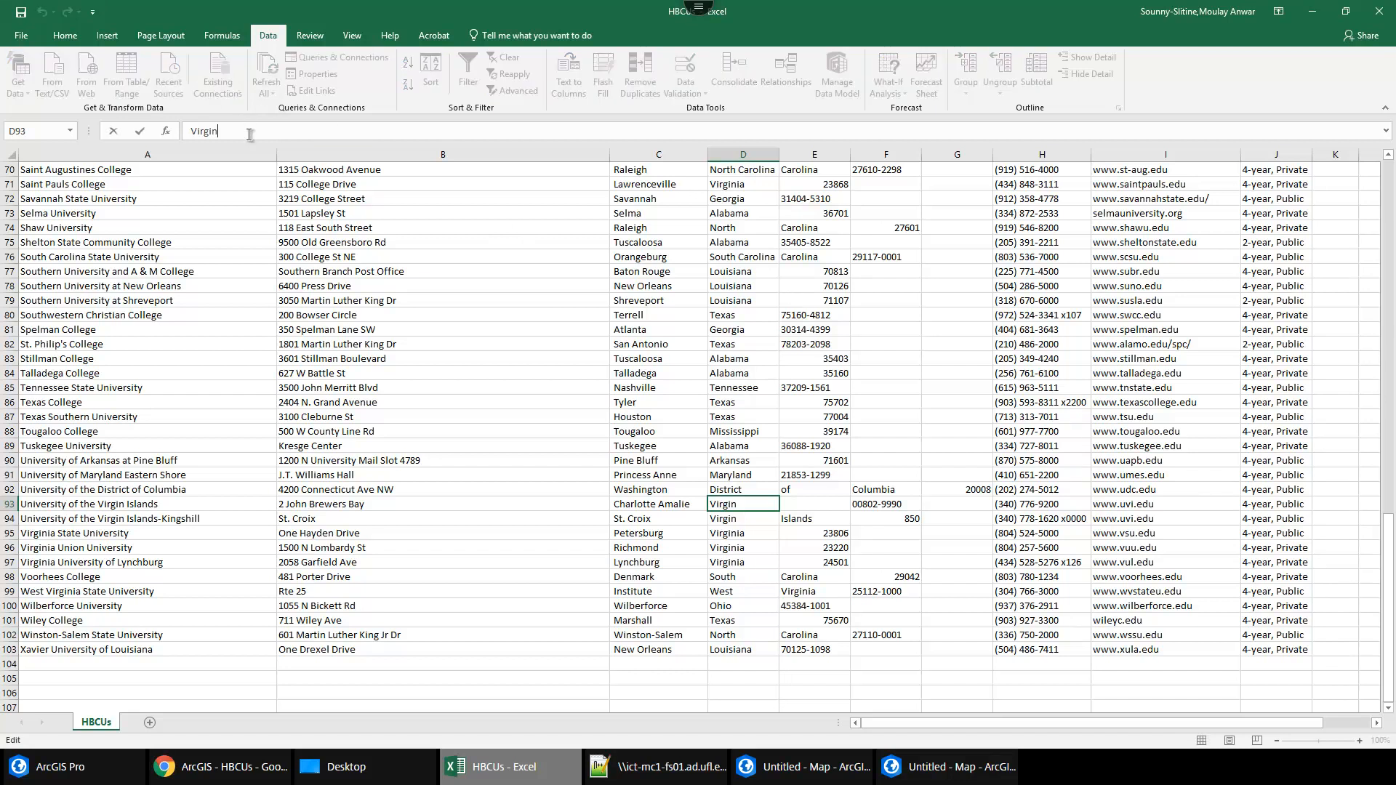
{"action": "key", "text": "ctrl+v"}
{"action": "left_click", "coordinate": [751, 516]}
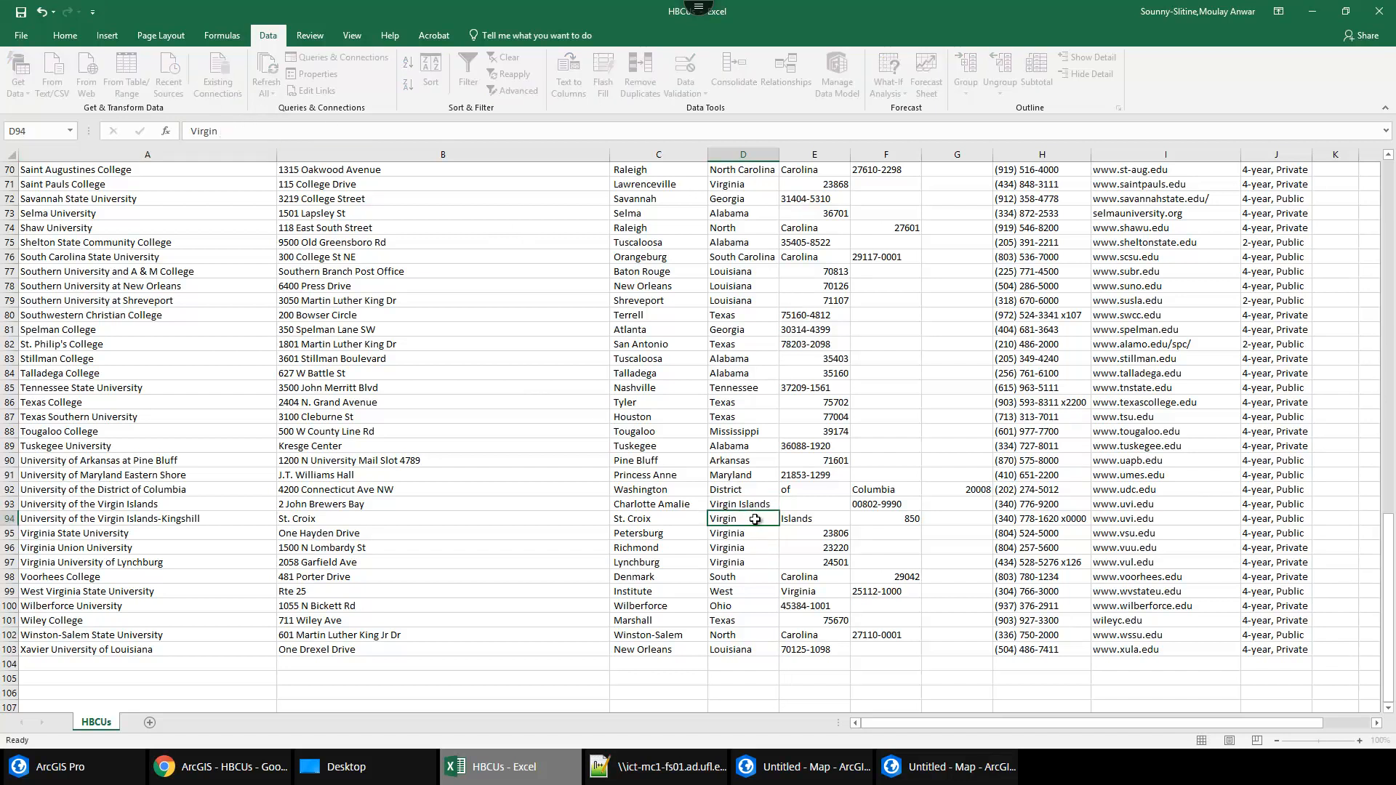
Complete D94 (University of the Virgin Islands-Kingshill) as Virgin Islands and clear the leftover Islands from E94.
{"action": "left_click", "coordinate": [272, 131]}
{"action": "key", "text": "ctrl+v"}
{"action": "left_click", "coordinate": [800, 518]}
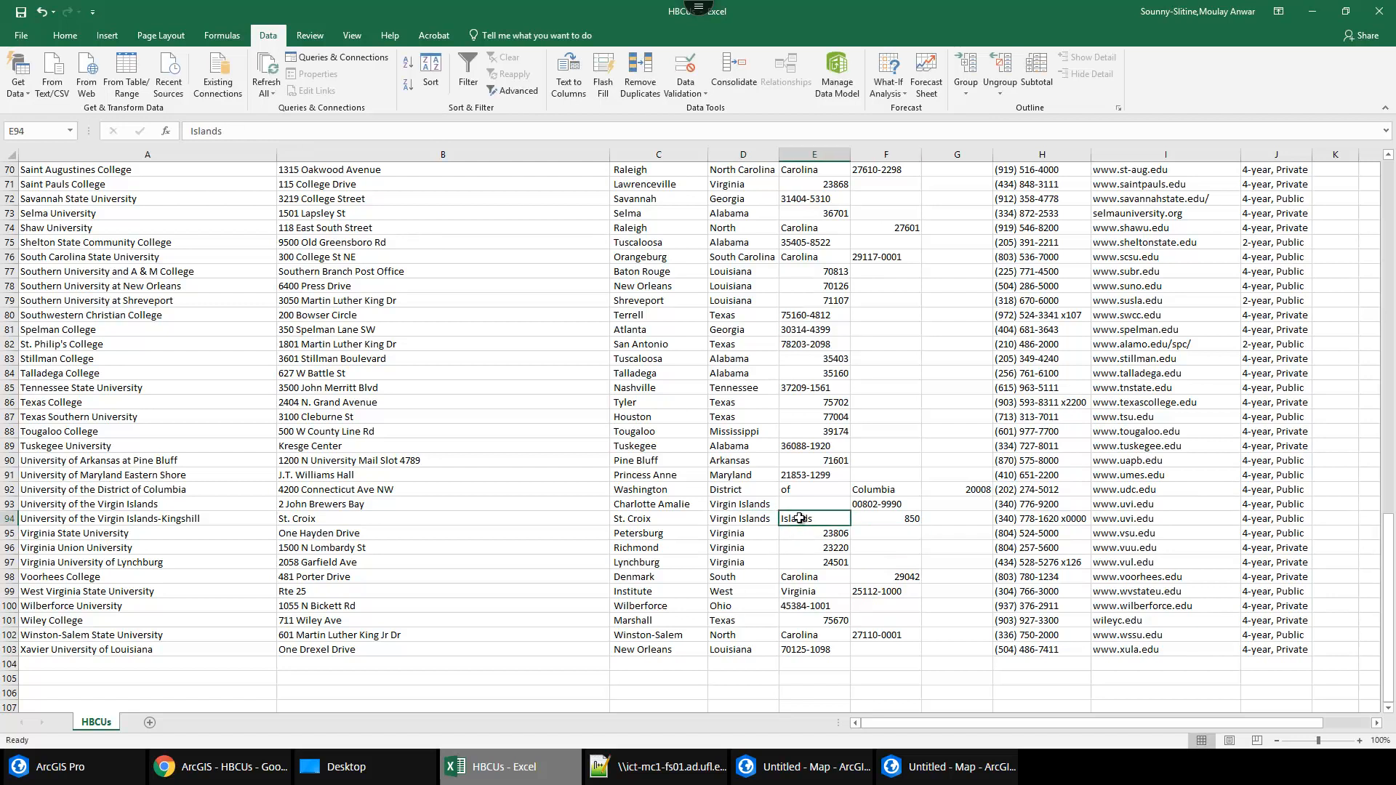
{"action": "key", "text": "Delete"}
Set the University of the District of Columbia's state in D92 to DC and clear the words of and Columbia from E92:F92.
{"action": "left_click", "coordinate": [742, 486]}
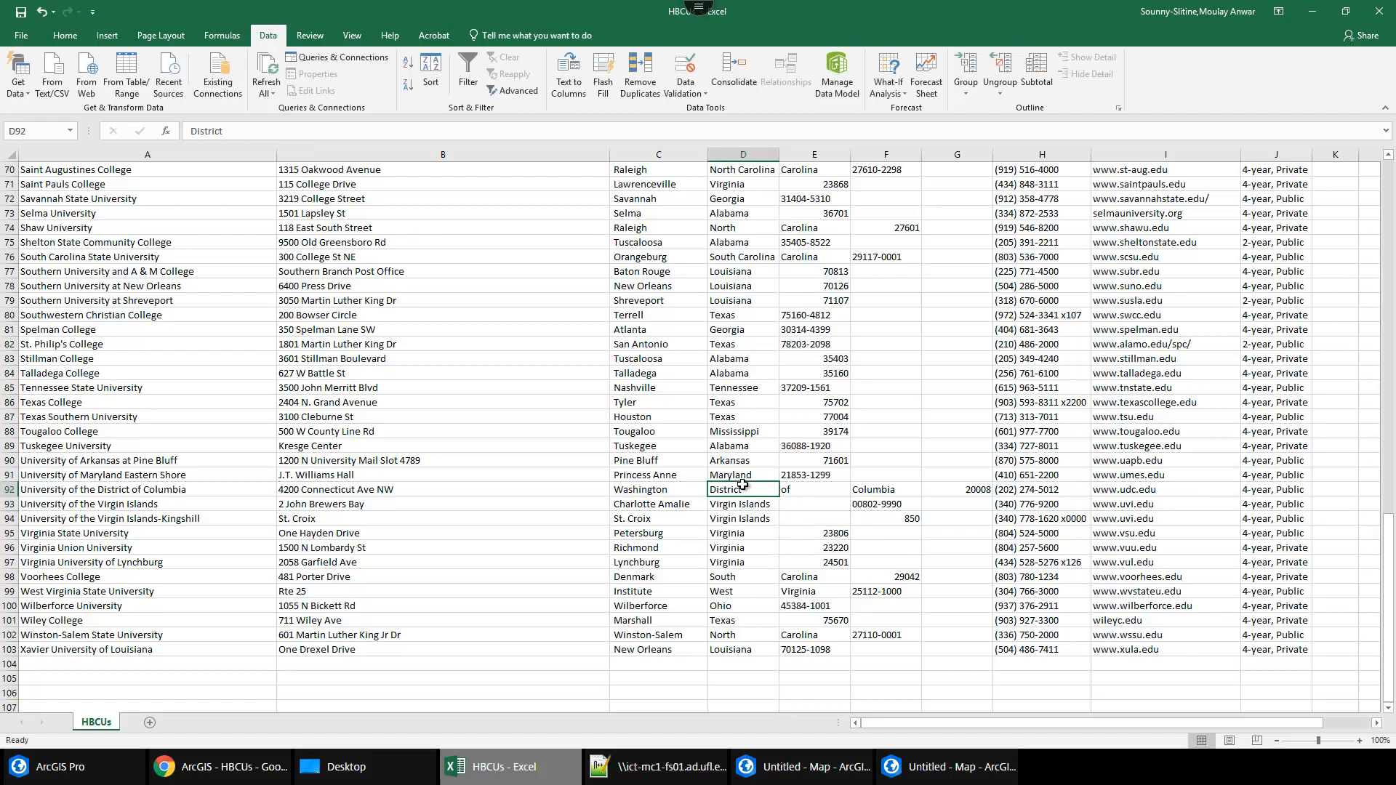
{"action": "type", "text": "DC"}
{"action": "left_click_drag", "start_coordinate": [796, 491], "coordinate": [916, 487]}
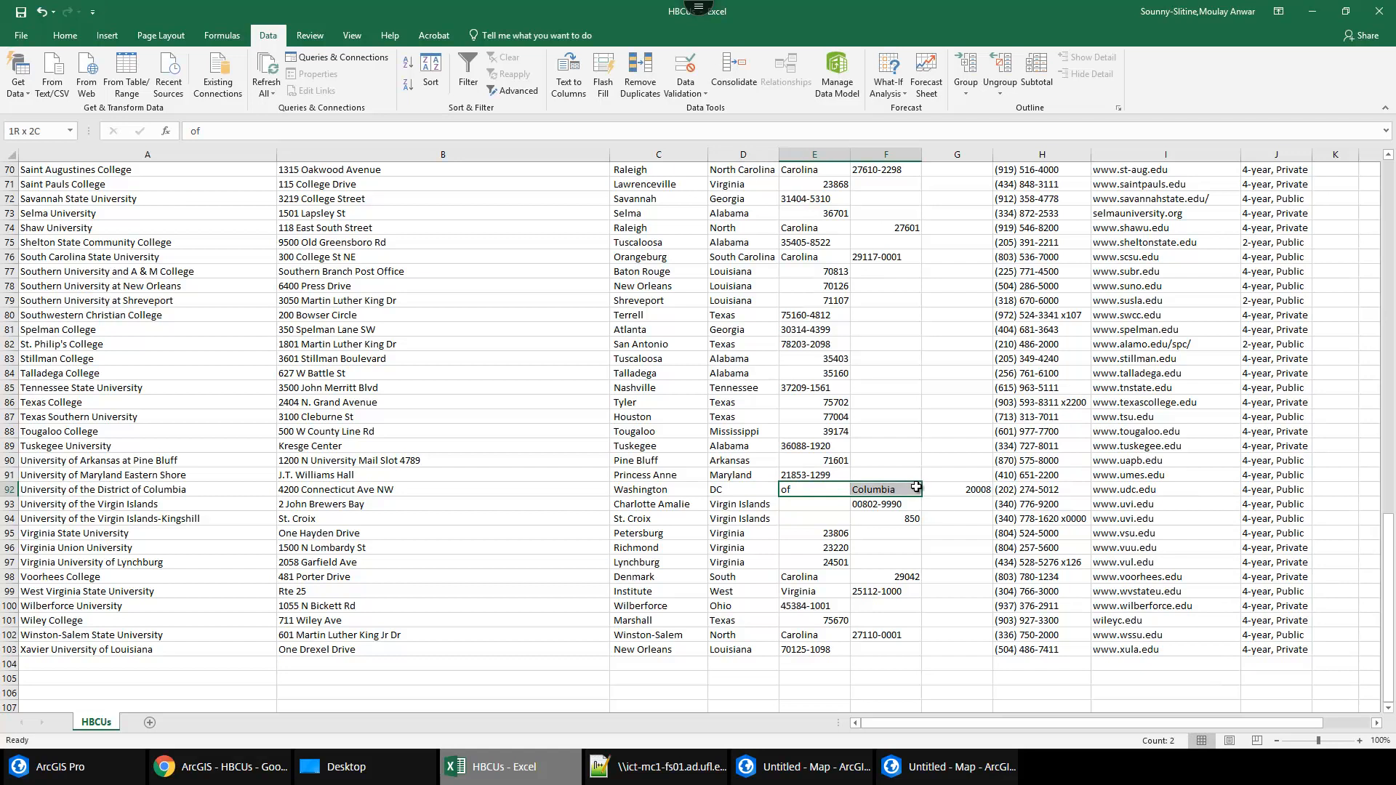
{"action": "key", "text": "Delete"}
{"action": "left_click", "coordinate": [915, 504]}
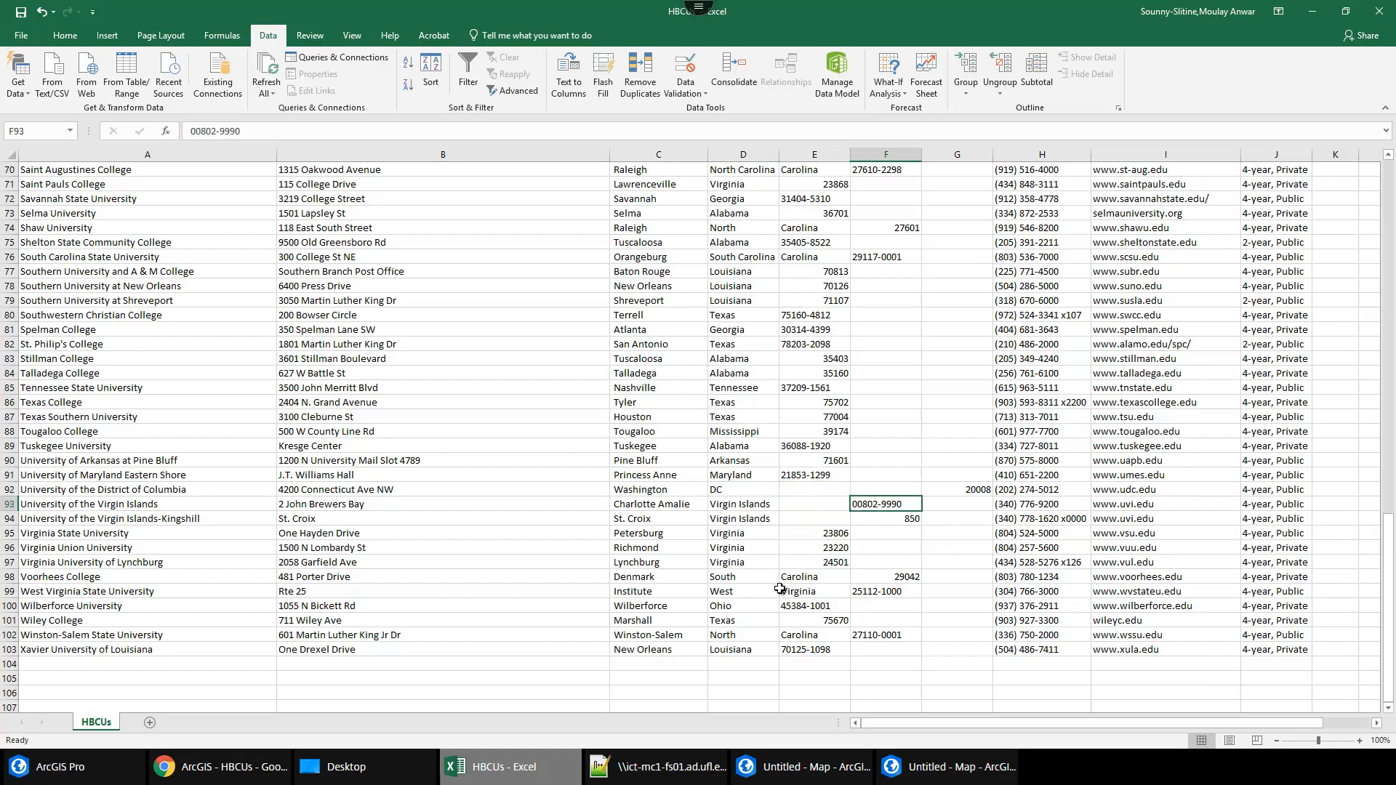
Complete the states in D98 (Voorhees College) as South Carolina and D99 as West Virginia, removing Virginia from E99.
{"action": "left_click", "coordinate": [758, 580]}
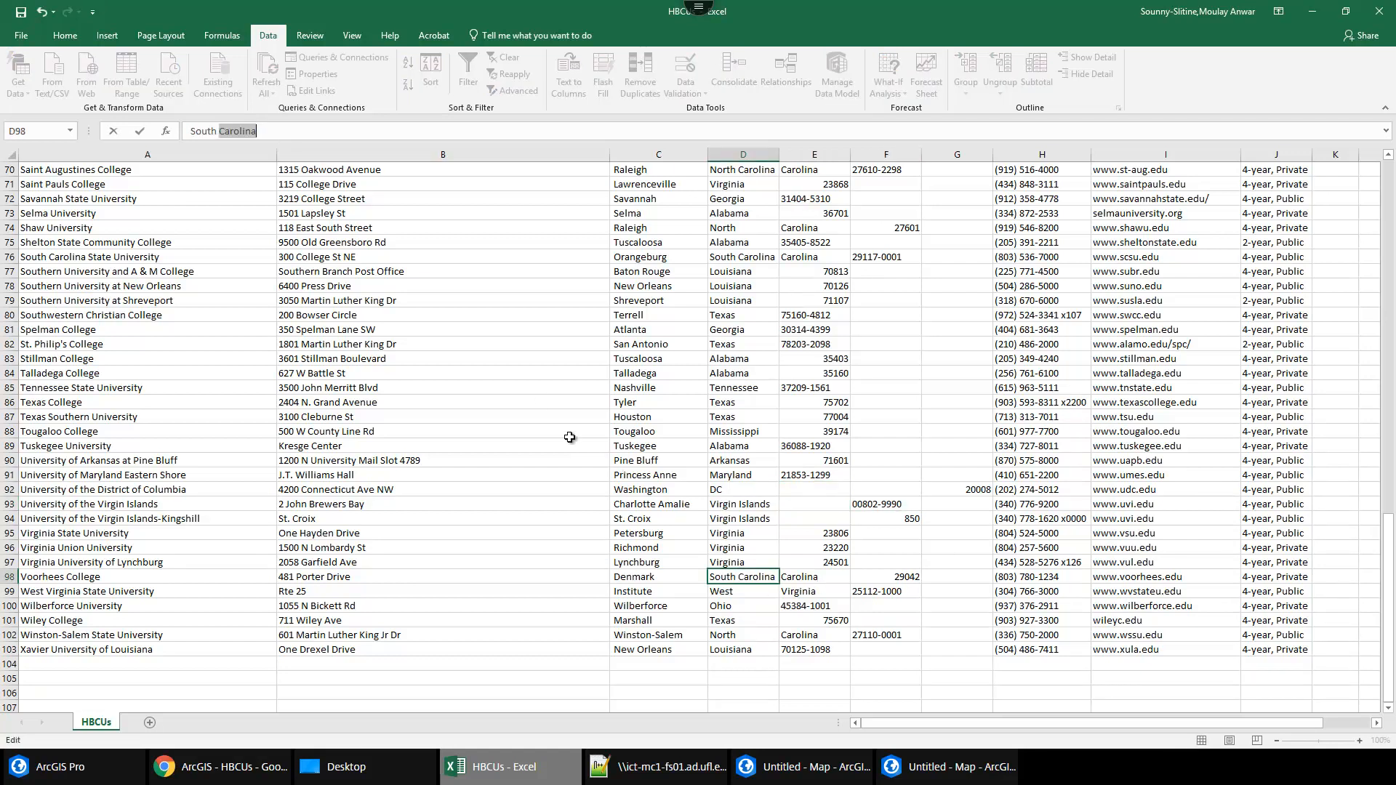
{"action": "left_click", "coordinate": [782, 603]}
{"action": "left_click", "coordinate": [797, 593]}
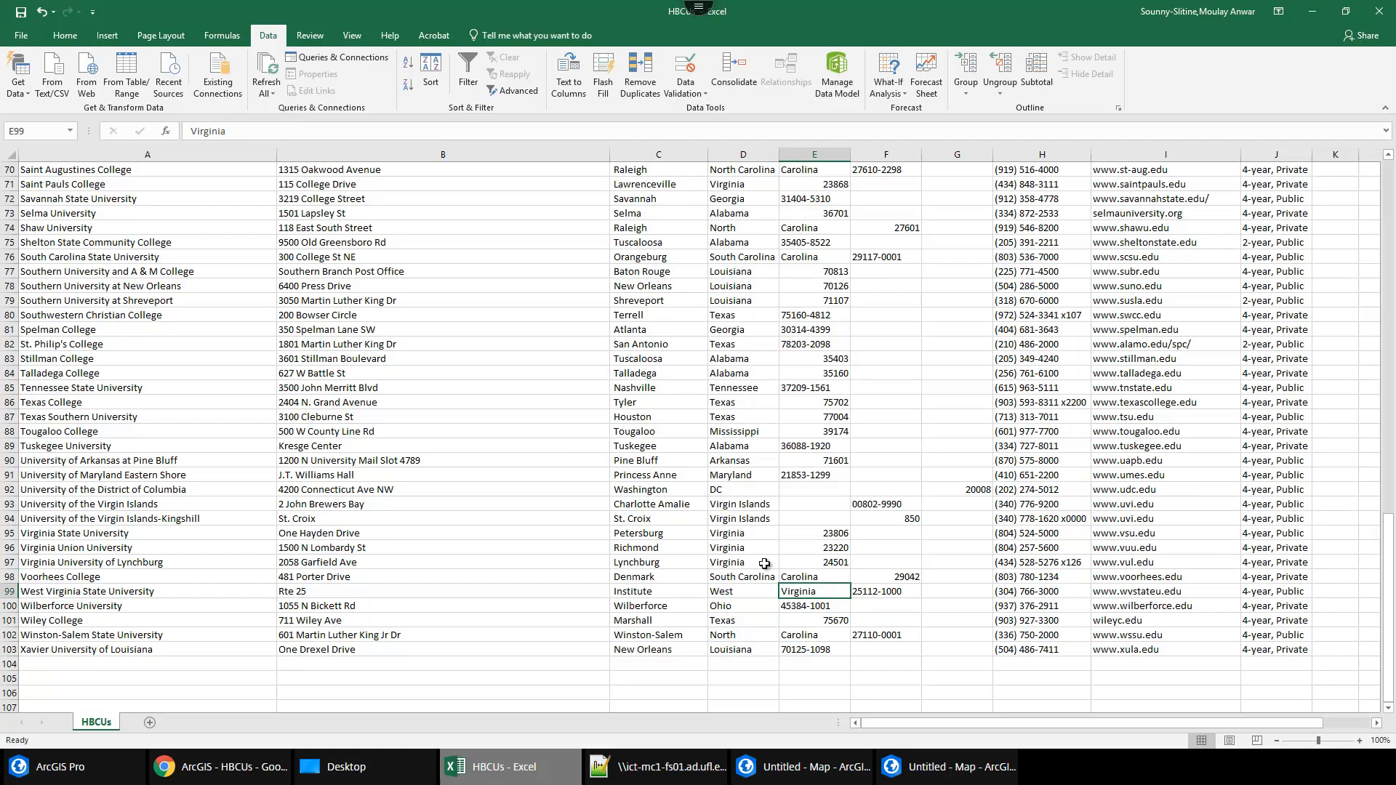
{"action": "double_click", "coordinate": [190, 131]}
{"action": "key", "text": "BackSpace"}
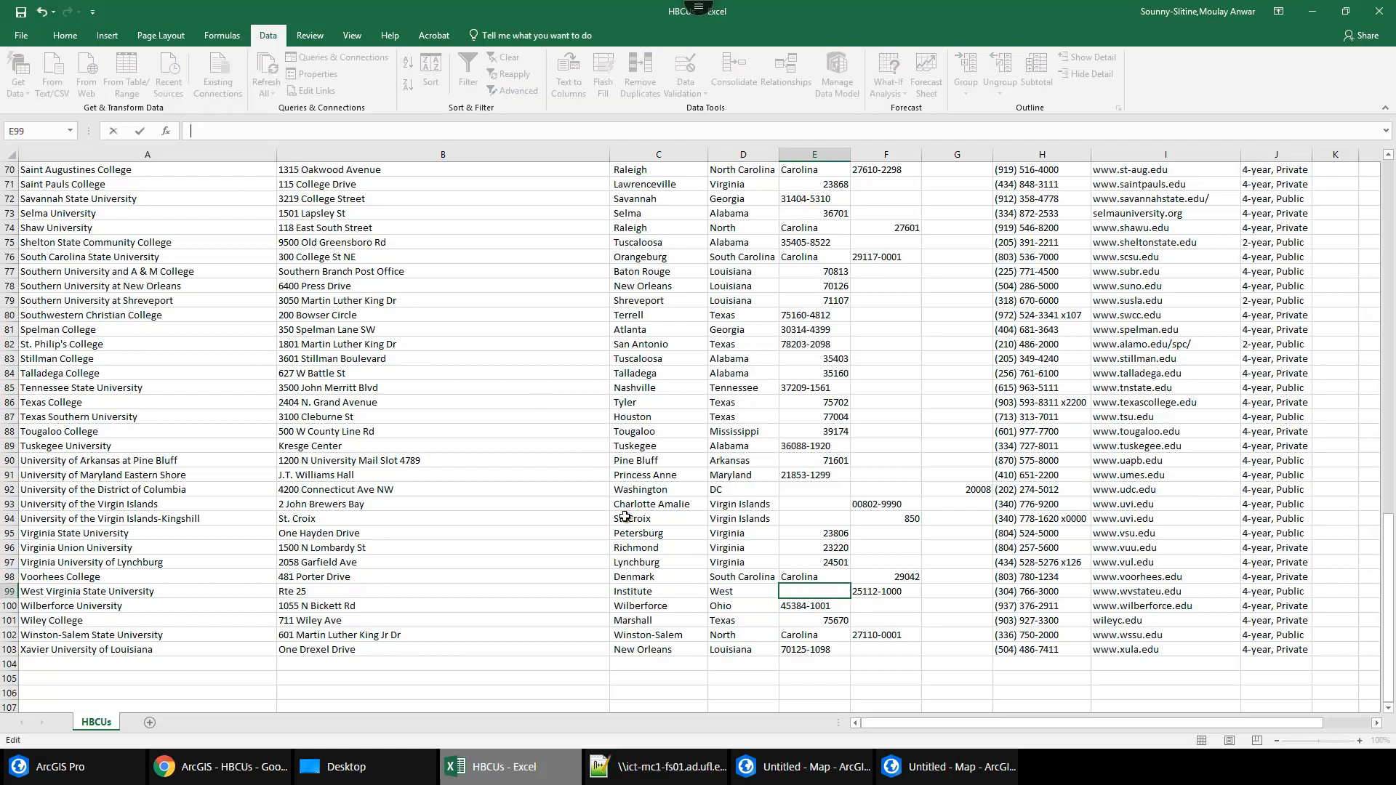
{"action": "left_click", "coordinate": [742, 591]}
{"action": "left_click", "coordinate": [253, 131]}
{"action": "type", "text": "Virginia"}
{"action": "left_click", "coordinate": [885, 519]}
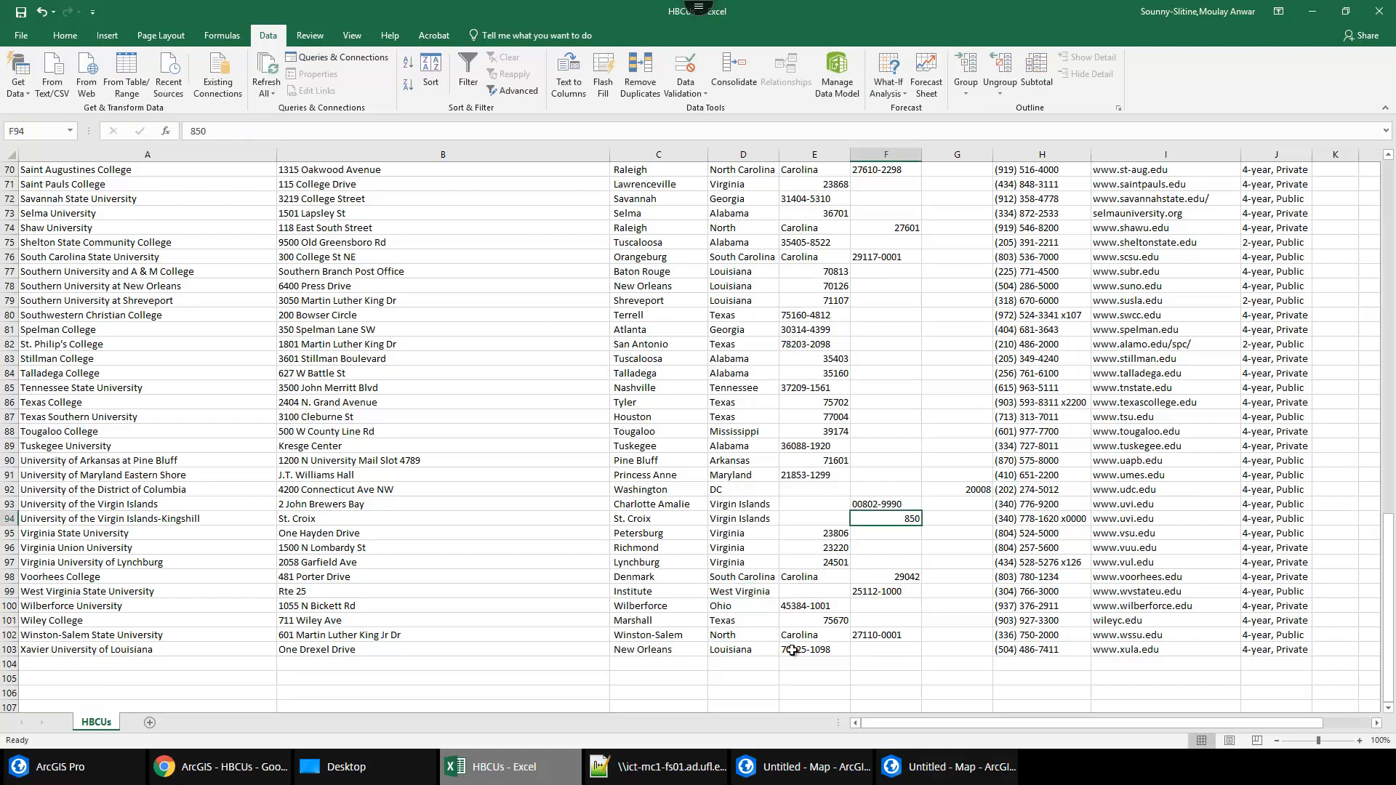
For Winston-Salem State University, complete D102 as North Carolina and move zip 27110-0001 from F102 to E102.
{"action": "left_click", "coordinate": [748, 634]}
{"action": "left_click", "coordinate": [318, 124]}
{"action": "type", "text": "Carolina"}
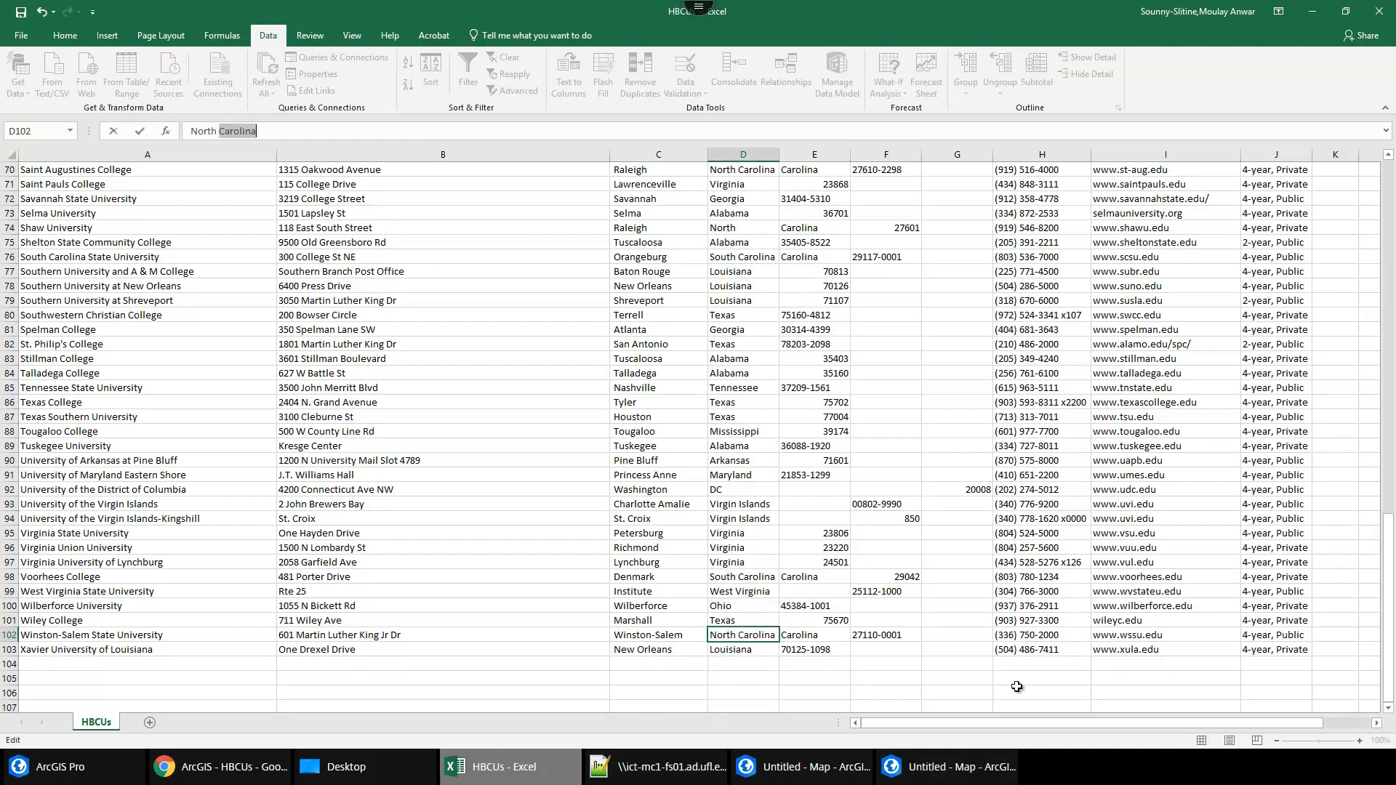
{"action": "left_click", "coordinate": [807, 607]}
{"action": "left_click", "coordinate": [880, 634]}
{"action": "left_click_drag", "start_coordinate": [858, 643], "coordinate": [843, 623]}
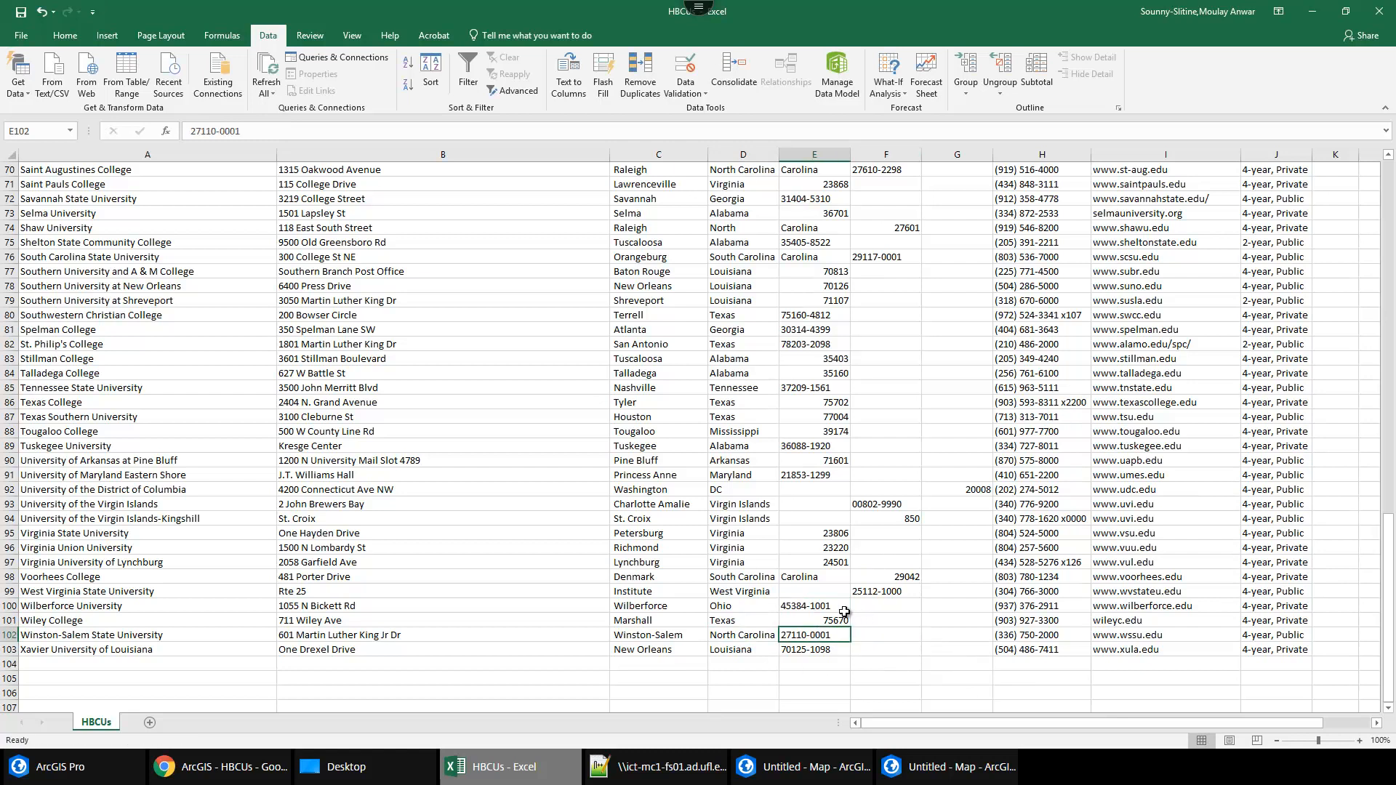
Move West Virginia State University's zip 25112-1000 into E99 and Voorhees College's zip 29042 into E98.
{"action": "left_click", "coordinate": [879, 590]}
{"action": "left_click_drag", "start_coordinate": [869, 599], "coordinate": [809, 598]}
{"action": "left_click", "coordinate": [901, 577]}
{"action": "left_click_drag", "start_coordinate": [900, 576], "coordinate": [807, 577]}
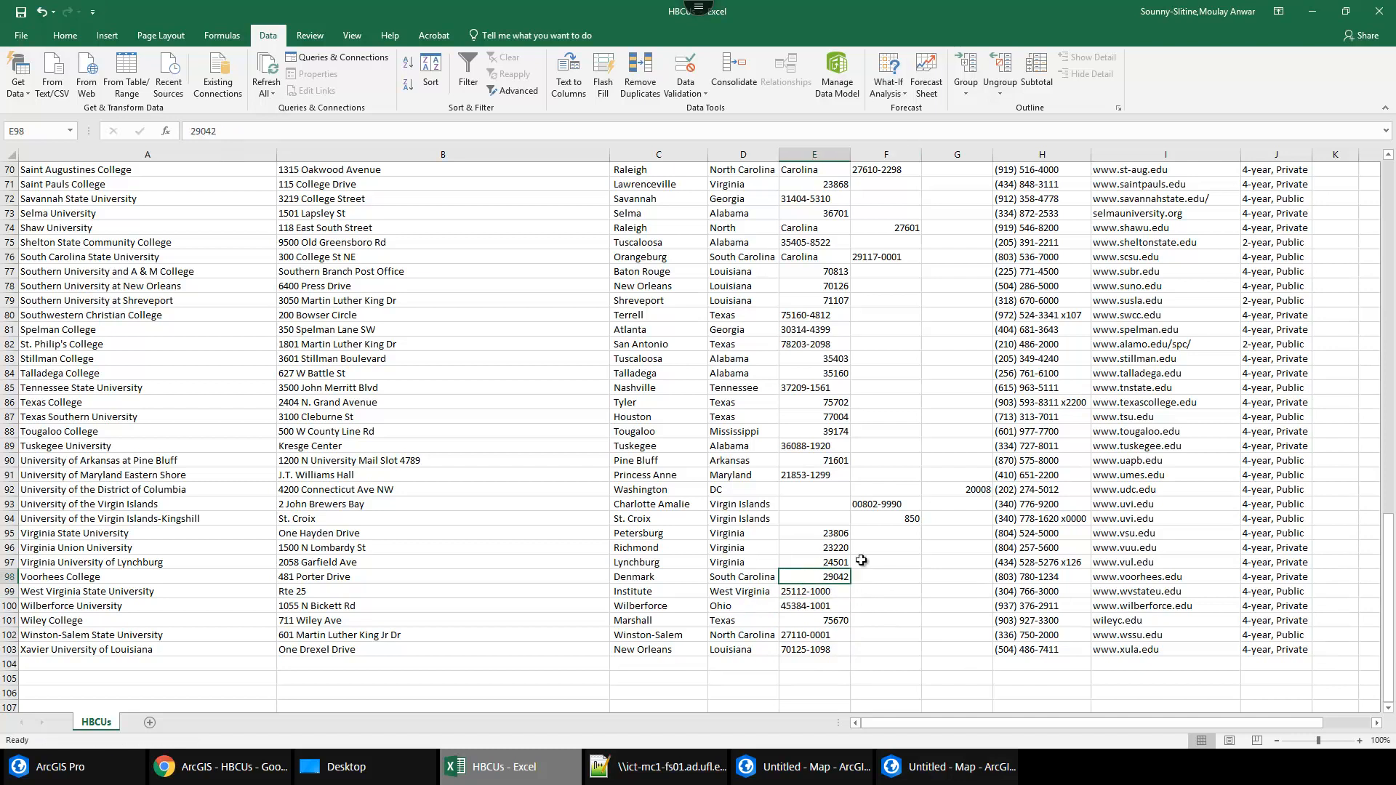
Move the misplaced zips into the Zip column: 850 to E94, 00802-9990 to E93 and 20008 to E92.
{"action": "left_click", "coordinate": [909, 521]}
{"action": "left_click_drag", "start_coordinate": [854, 525], "coordinate": [823, 510]}
{"action": "left_click", "coordinate": [884, 504]}
{"action": "left_click", "coordinate": [975, 489]}
{"action": "left_click_drag", "start_coordinate": [975, 490], "coordinate": [830, 494]}
Move South Carolina State University's zip 29117-0001 from F76 into E76, replacing the leftover Carolina.
{"action": "scroll", "coordinate": [846, 477], "scroll_direction": "up", "scroll_amount": 4}
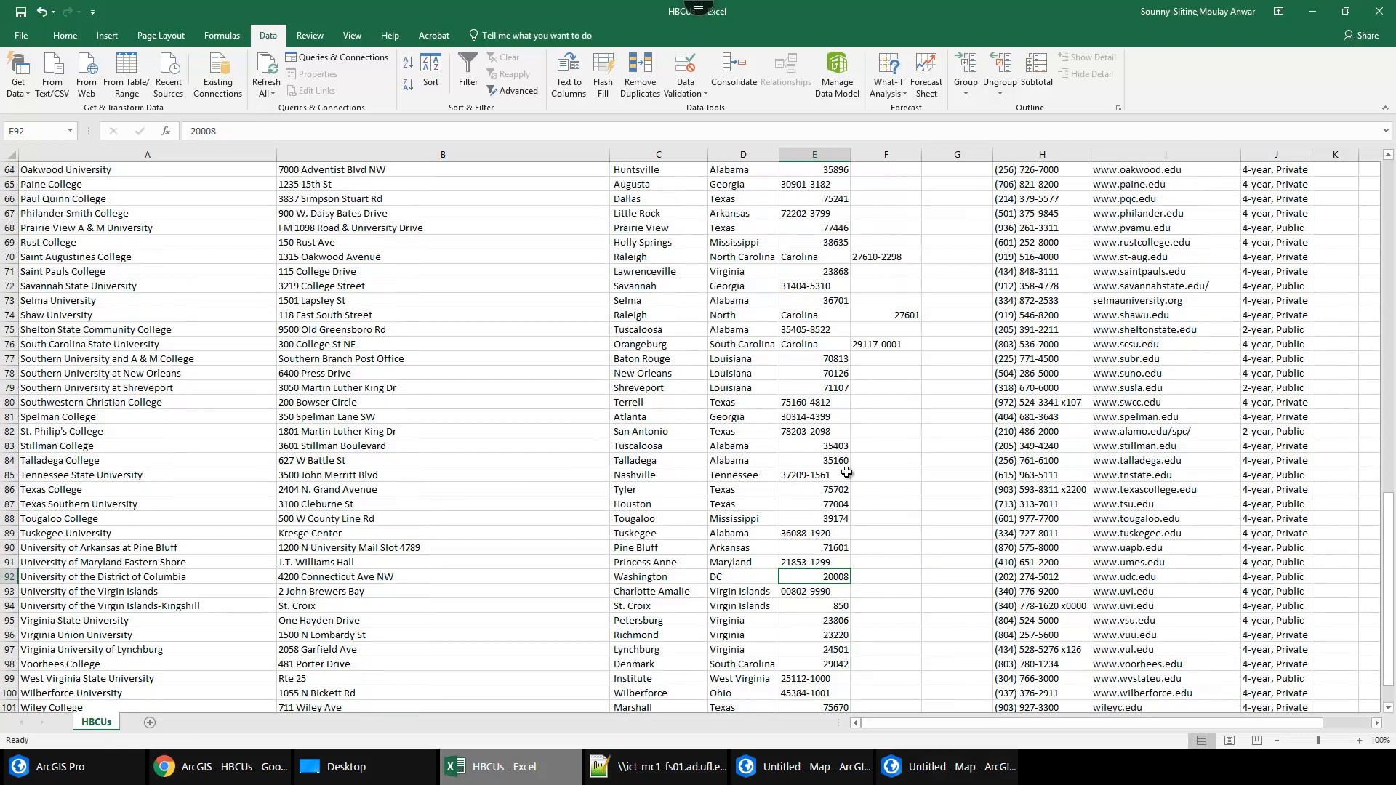
{"action": "left_click", "coordinate": [875, 434]}
{"action": "left_click_drag", "start_coordinate": [827, 445], "coordinate": [820, 435]}
{"action": "key", "text": "ctrl+z"}
{"action": "key", "text": "ctrl+x"}
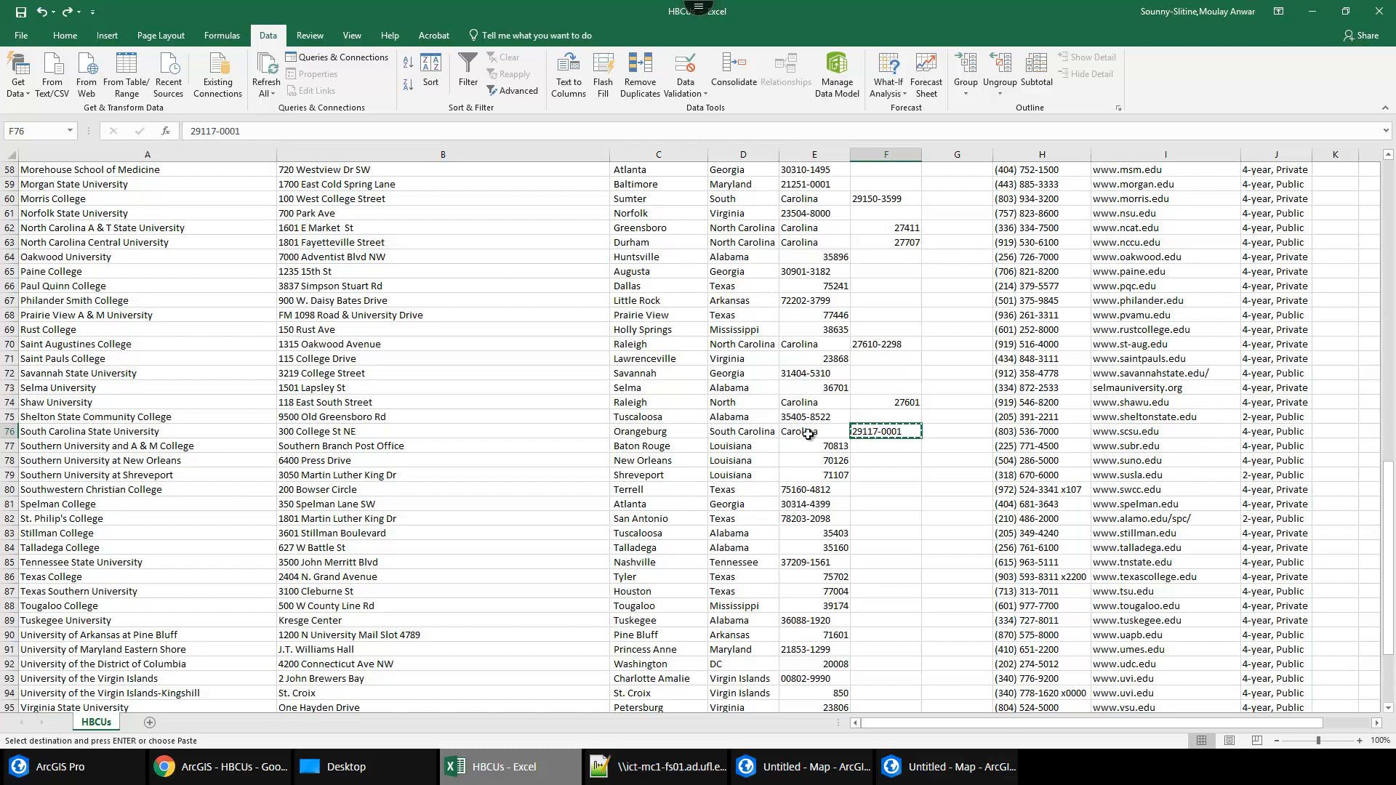
{"action": "left_click", "coordinate": [802, 430]}
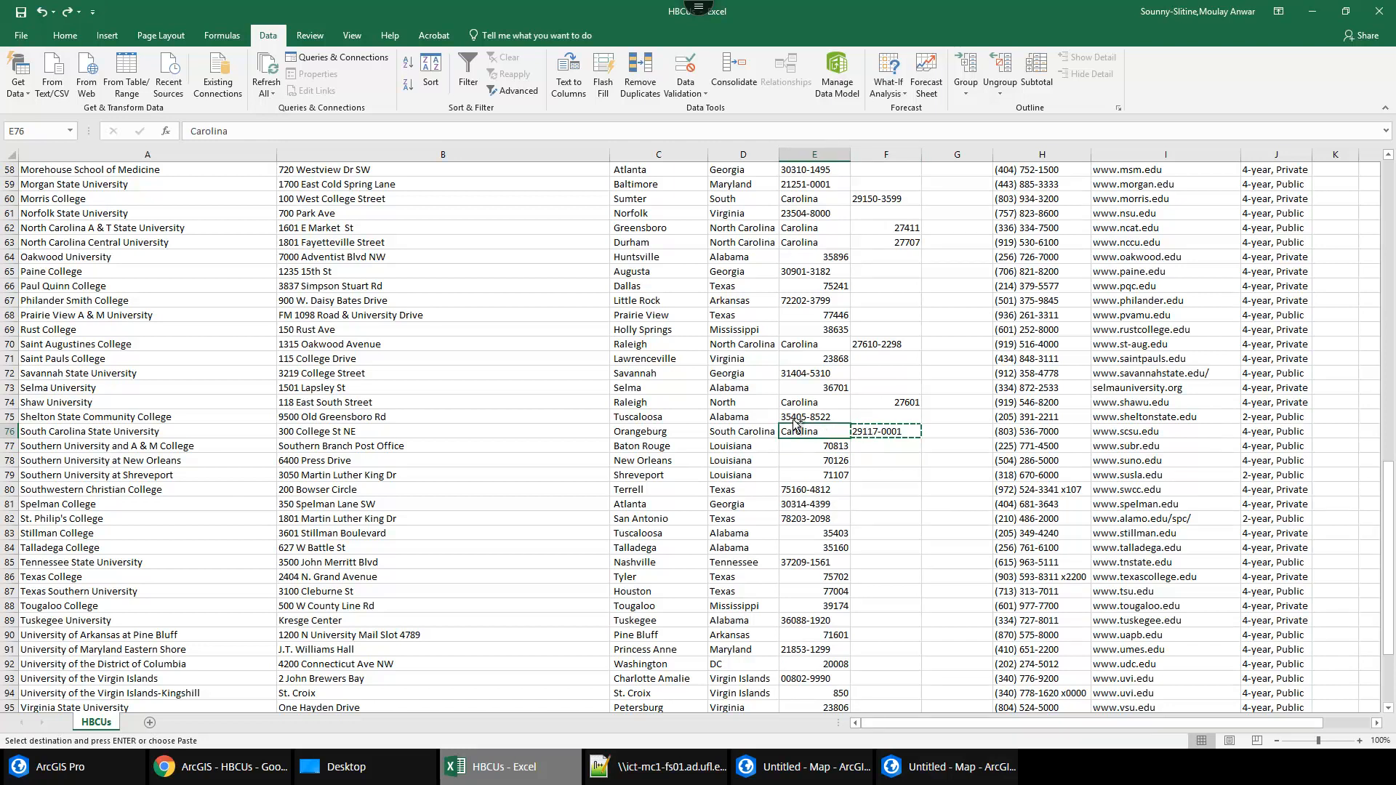
{"action": "key", "text": "ctrl+v"}
For Shaw University, complete D74 as North Carolina and move zip 27601 from F74 to E74.
{"action": "left_click", "coordinate": [756, 404]}
{"action": "left_click", "coordinate": [257, 136]}
{"action": "type", "text": "Carolina"}
{"action": "left_click", "coordinate": [859, 448]}
{"action": "left_click", "coordinate": [891, 403]}
{"action": "key", "text": "ctrl+x"}
{"action": "left_click", "coordinate": [822, 405]}
{"action": "key", "text": "ctrl+v"}
Move Saint Augustines College's zip 27610-2298 from F70 into E70.
{"action": "left_click", "coordinate": [871, 343]}
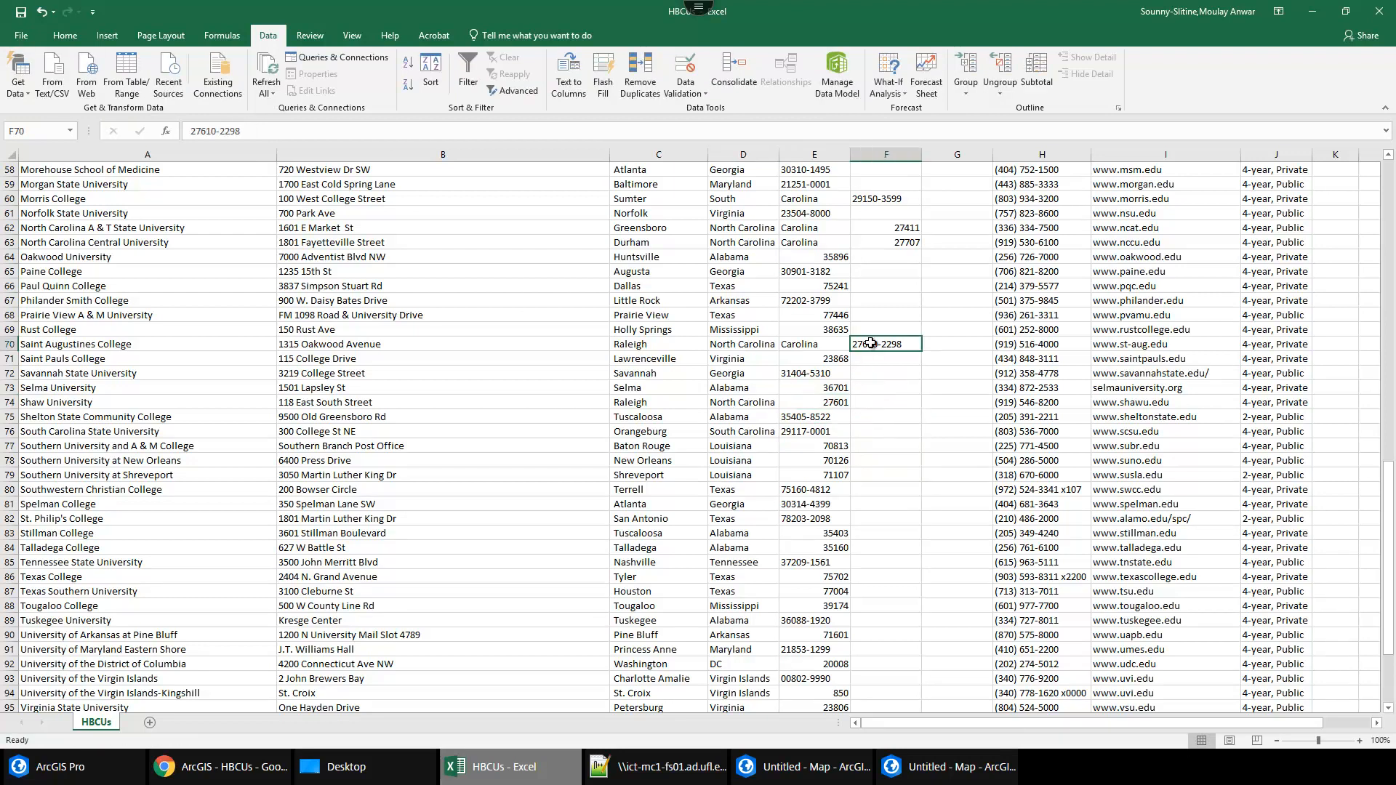
{"action": "key", "text": "ctrl+x"}
{"action": "left_click", "coordinate": [816, 347]}
{"action": "key", "text": "ctrl+v"}
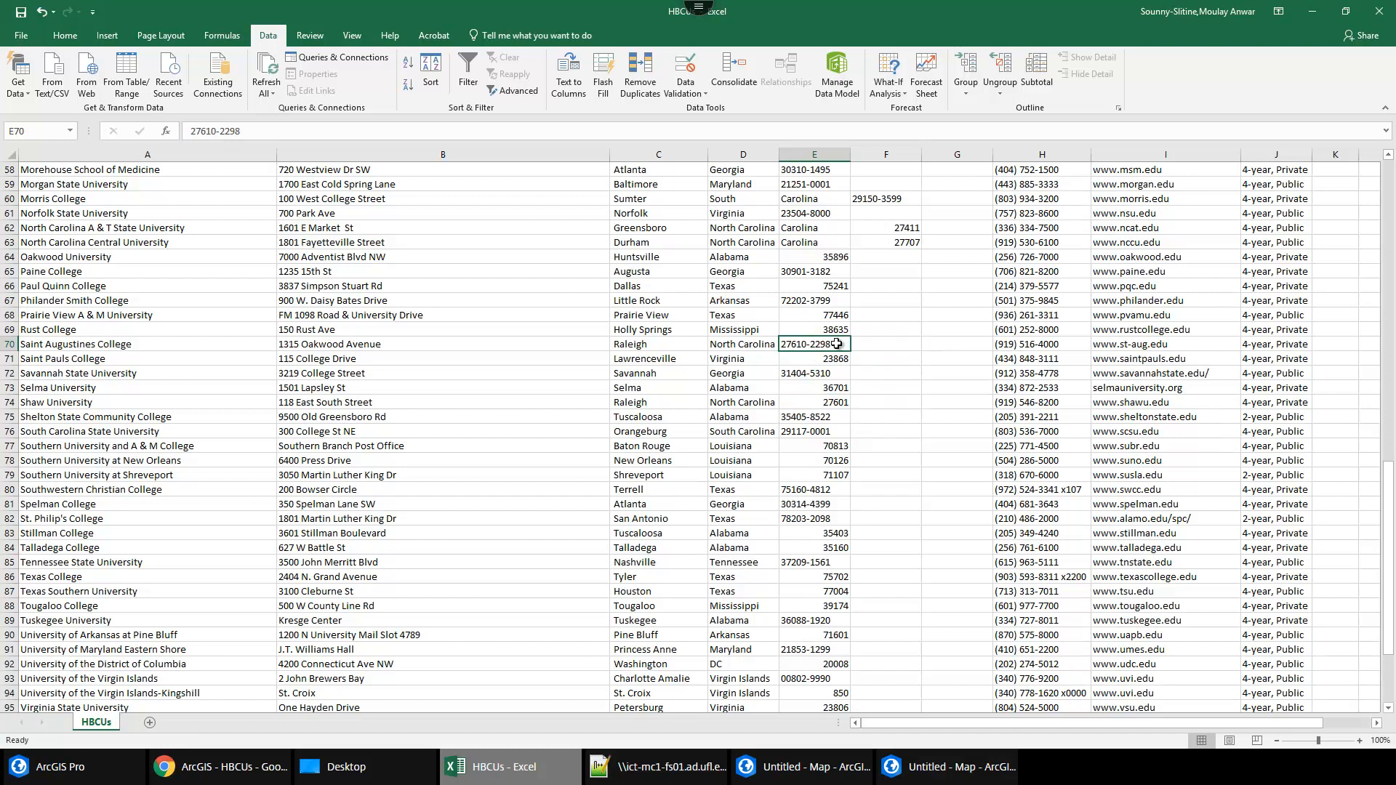
Move North Carolina Central University's zip 27707 into E63 and North Carolina A & T State University's zip 27411 into E62.
{"action": "left_click", "coordinate": [902, 240]}
{"action": "key", "text": "ctrl+x"}
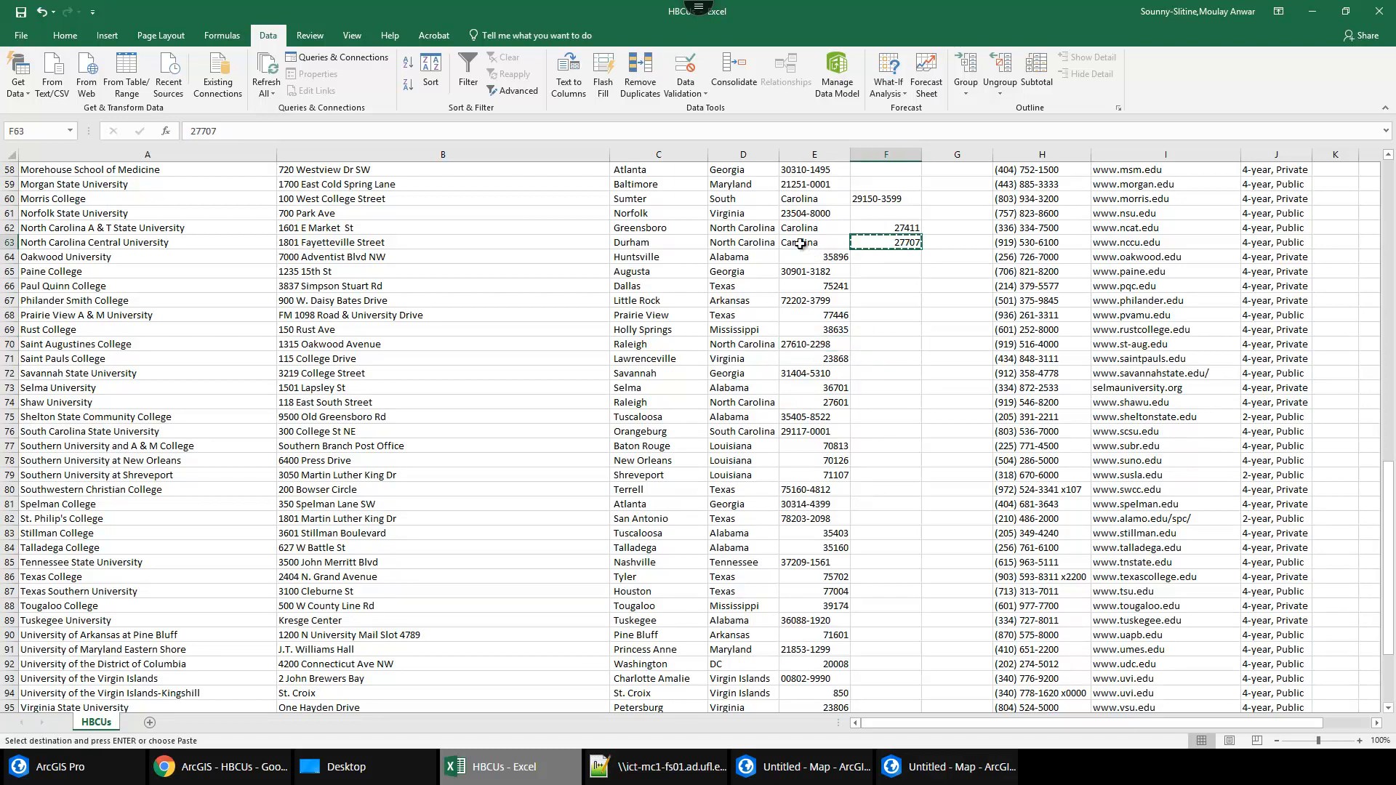
{"action": "left_click", "coordinate": [803, 243]}
{"action": "key", "text": "ctrl+v"}
{"action": "left_click", "coordinate": [893, 227]}
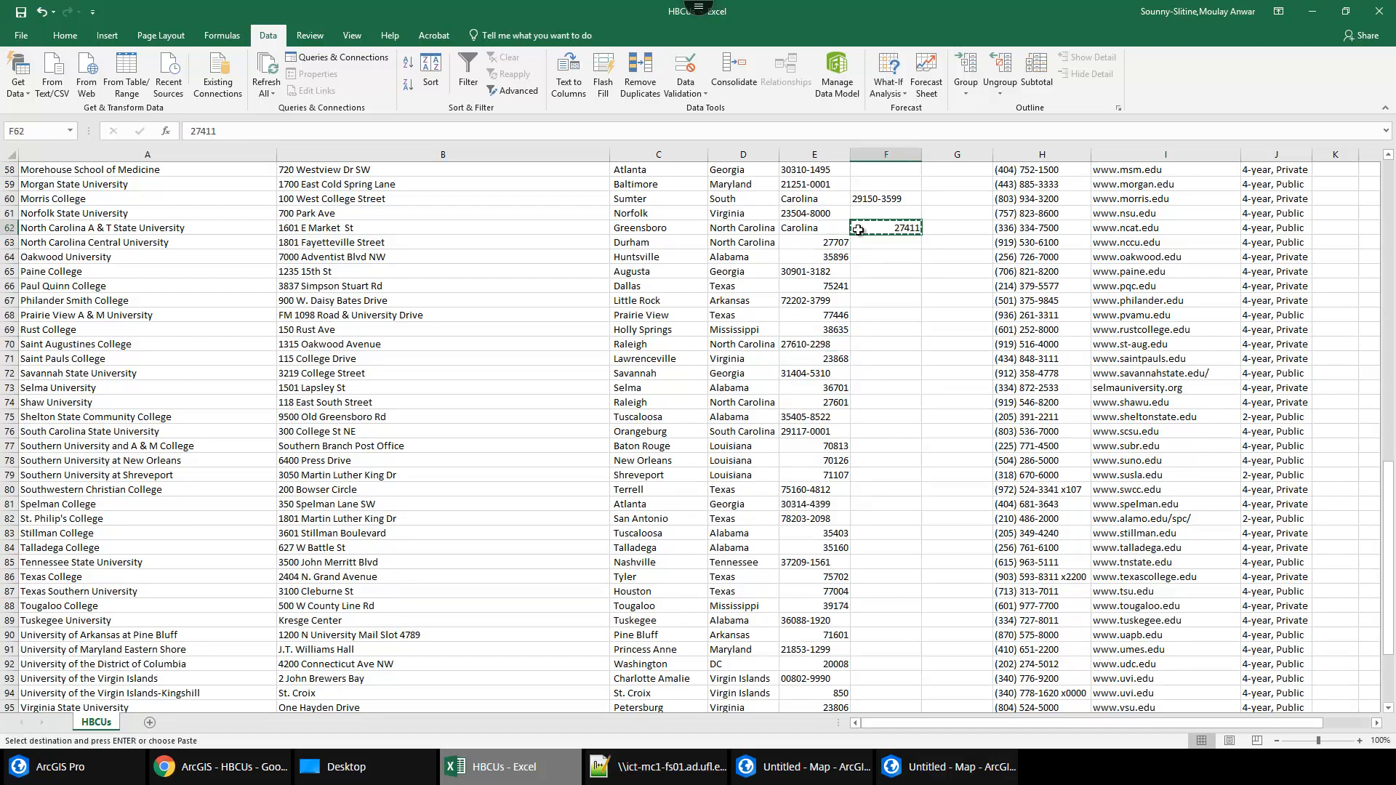
{"action": "key", "text": "ctrl+x"}
{"action": "left_click", "coordinate": [832, 227]}
{"action": "key", "text": "ctrl+v"}
Move Morris College's zip 29150-3599 from F60 into E60.
{"action": "left_click", "coordinate": [884, 197]}
{"action": "key", "text": "ctrl+x"}
{"action": "left_click", "coordinate": [814, 199]}
{"action": "key", "text": "ctrl+v"}
Move Livingstone College's zip 28144 from F53 into E53.
{"action": "scroll", "coordinate": [874, 315], "scroll_direction": "up", "scroll_amount": 5}
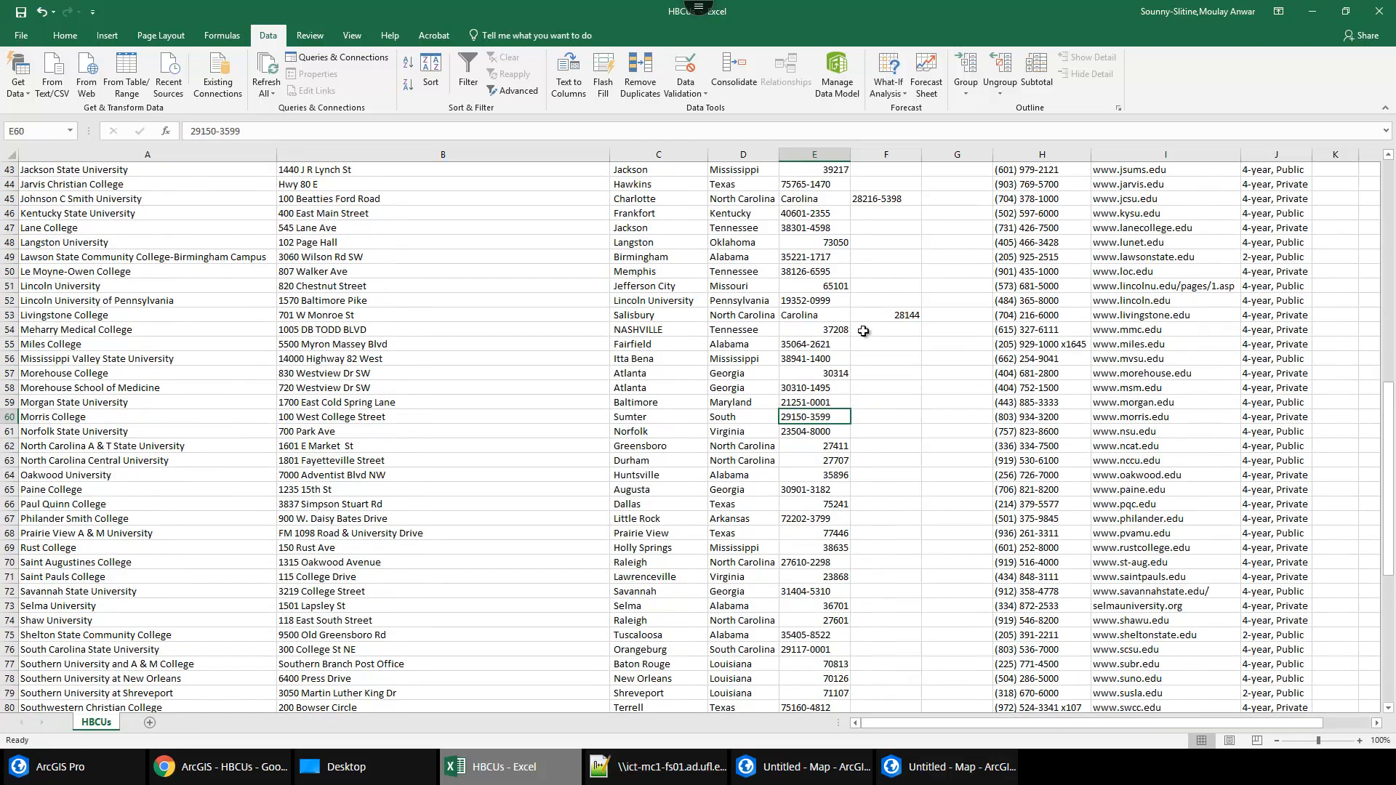
{"action": "left_click", "coordinate": [905, 316]}
{"action": "key", "text": "ctrl+x"}
{"action": "left_click", "coordinate": [803, 314]}
{"action": "key", "text": "ctrl+v"}
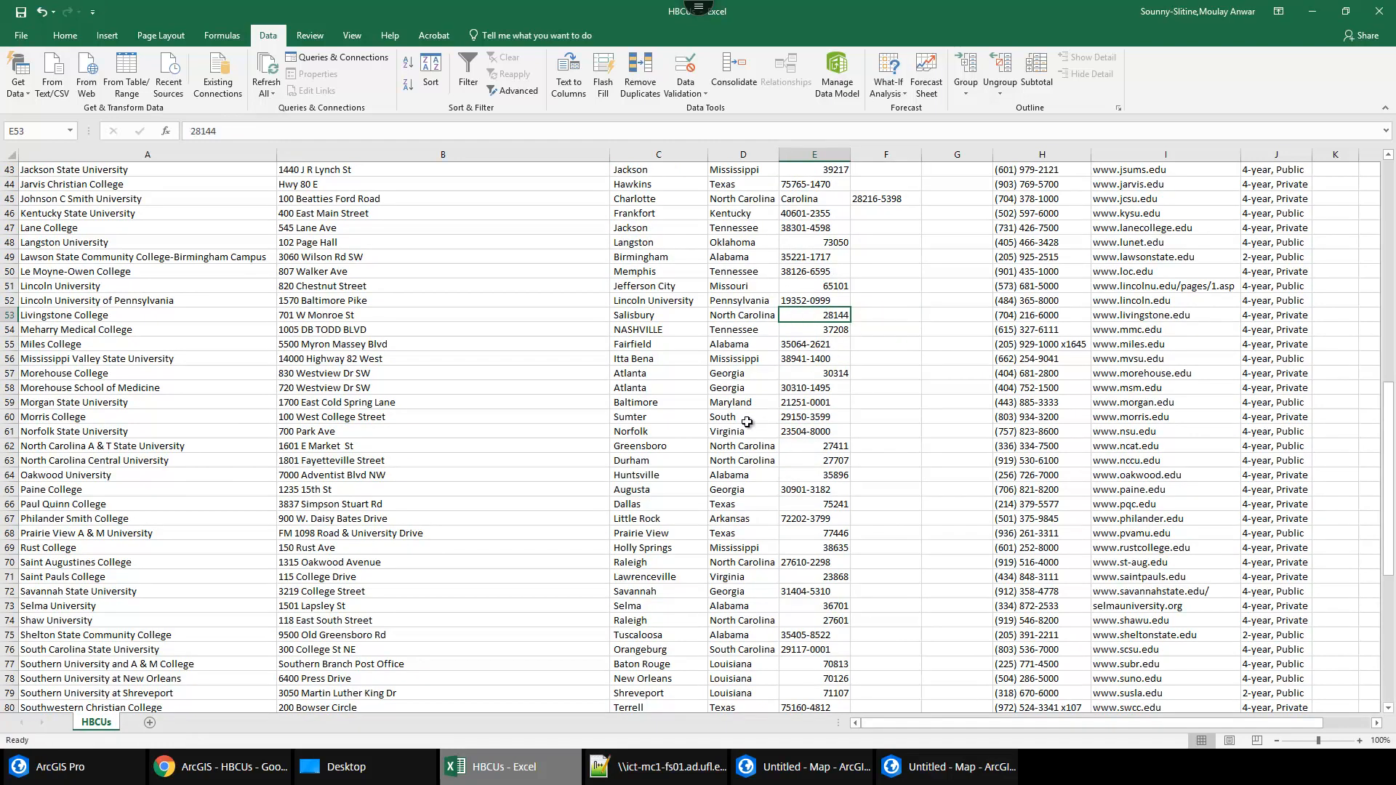
Complete Morris College's state in D60 as South Carolina.
{"action": "left_click", "coordinate": [753, 420]}
{"action": "left_click", "coordinate": [806, 418]}
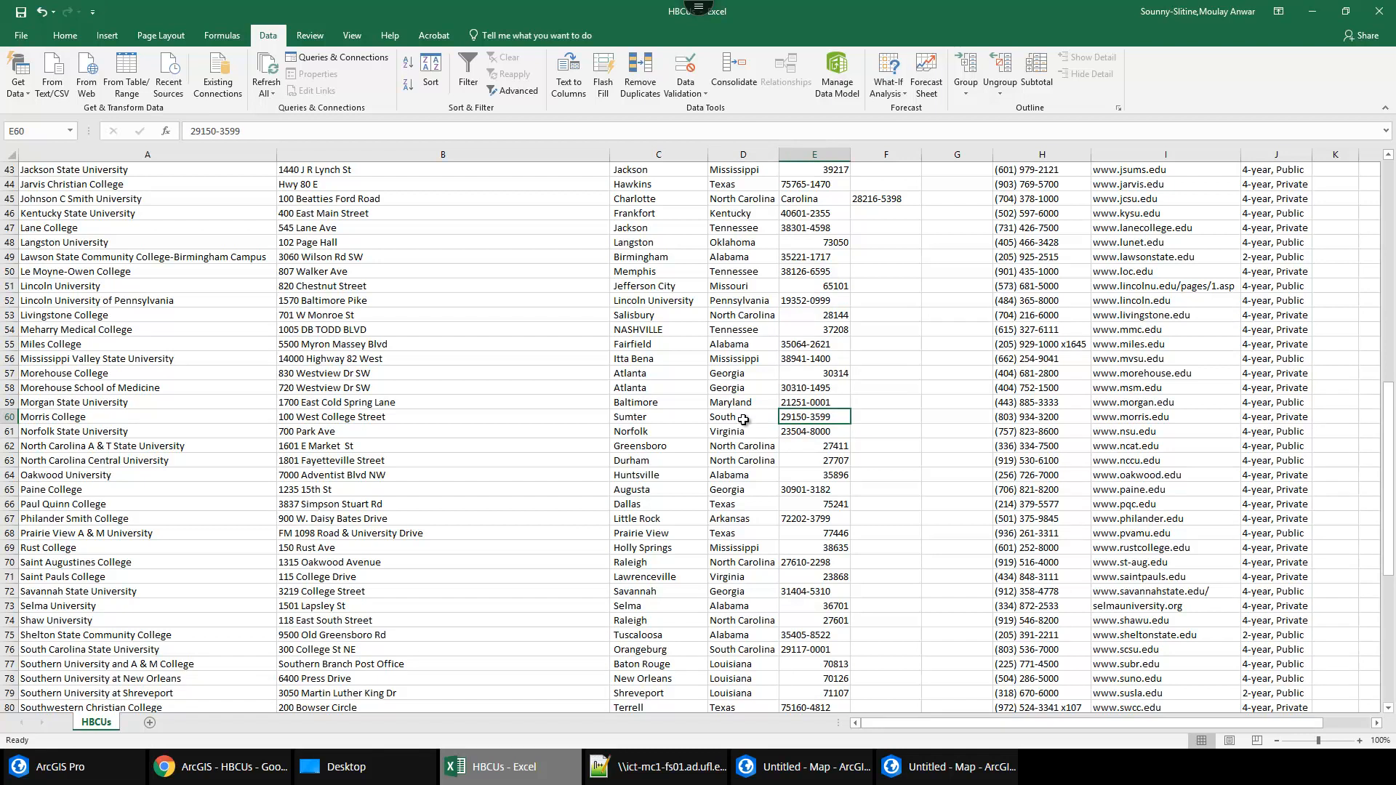
{"action": "left_click", "coordinate": [1137, 418]}
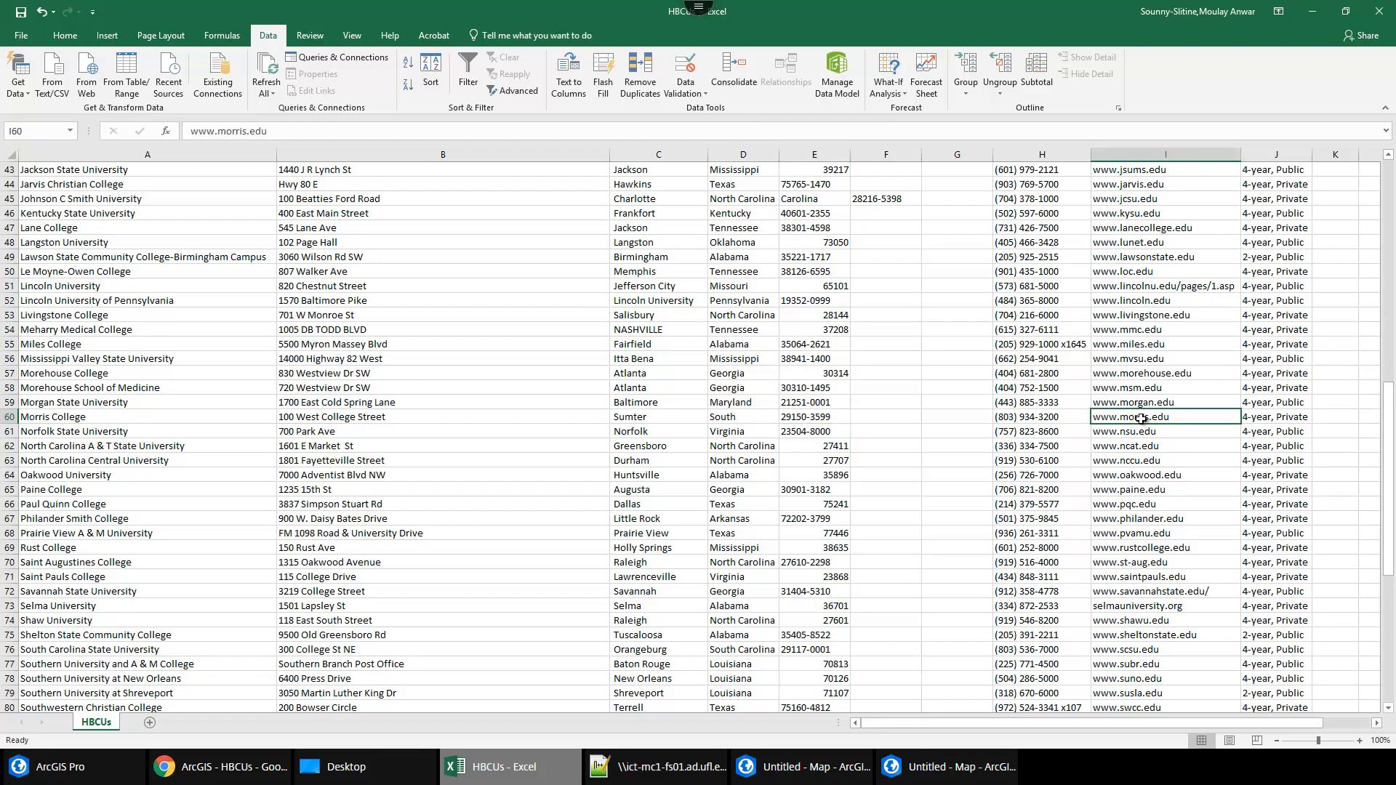
{"action": "left_click", "coordinate": [751, 416]}
{"action": "left_click", "coordinate": [369, 129]}
{"action": "type", "text": "Carolina"}
{"action": "left_click", "coordinate": [967, 435]}
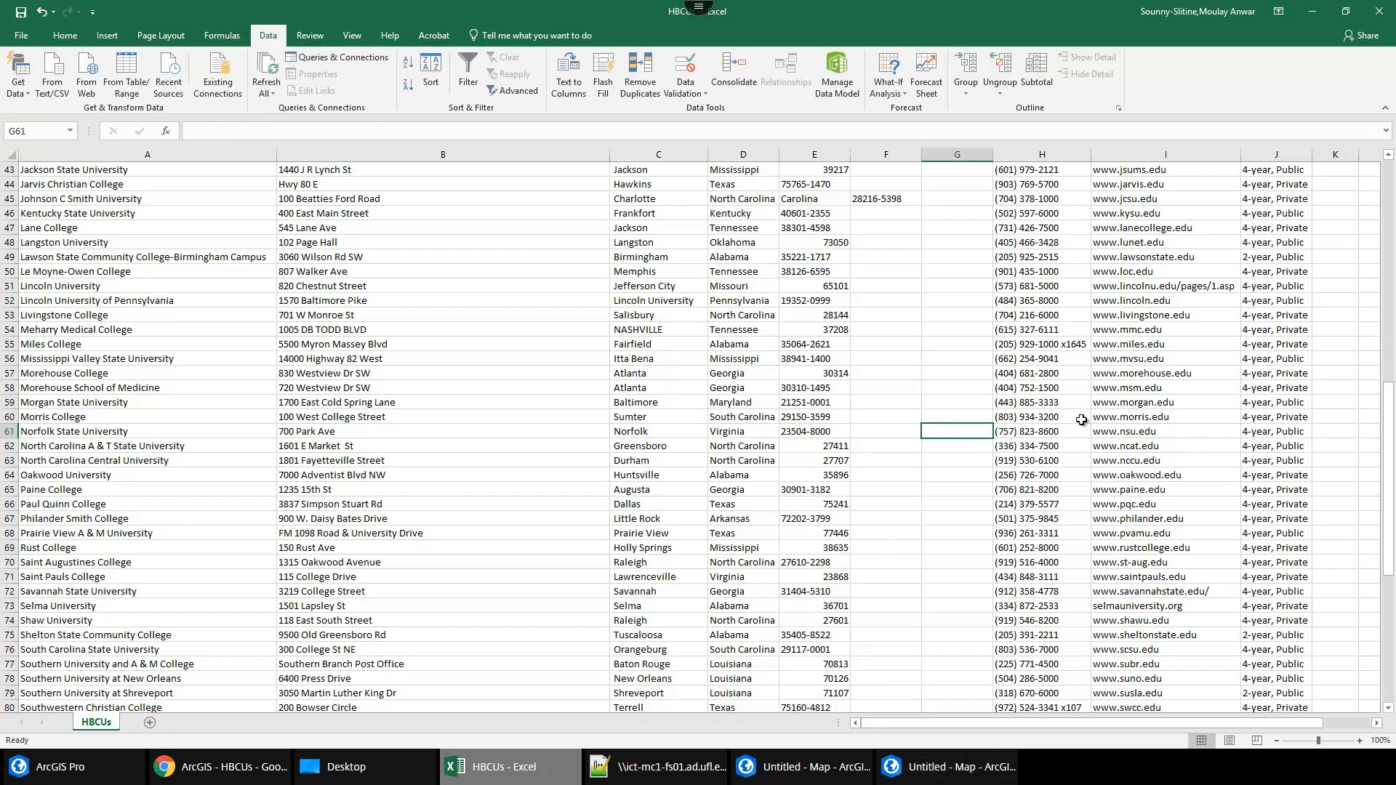
{"action": "left_click", "coordinate": [1137, 422]}
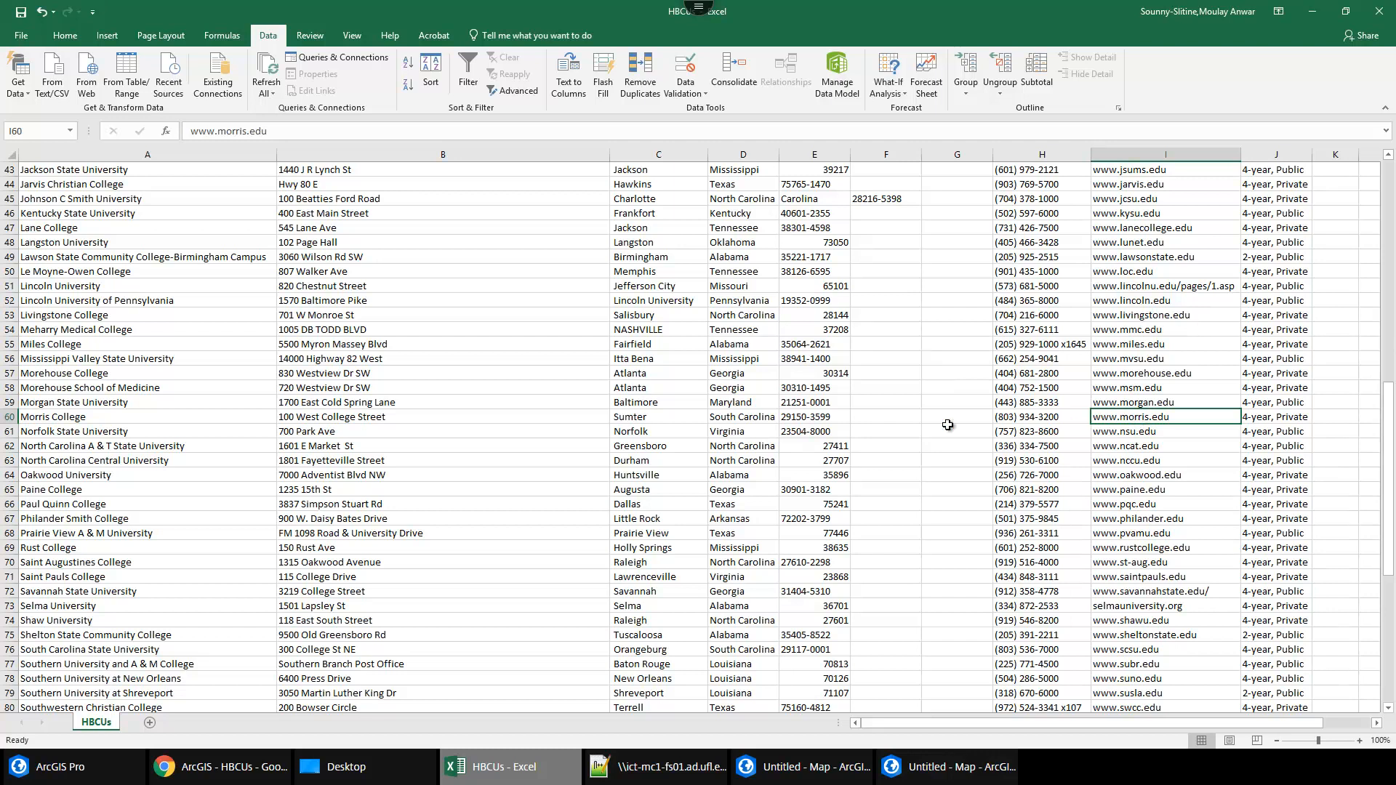
{"action": "left_click", "coordinate": [866, 376]}
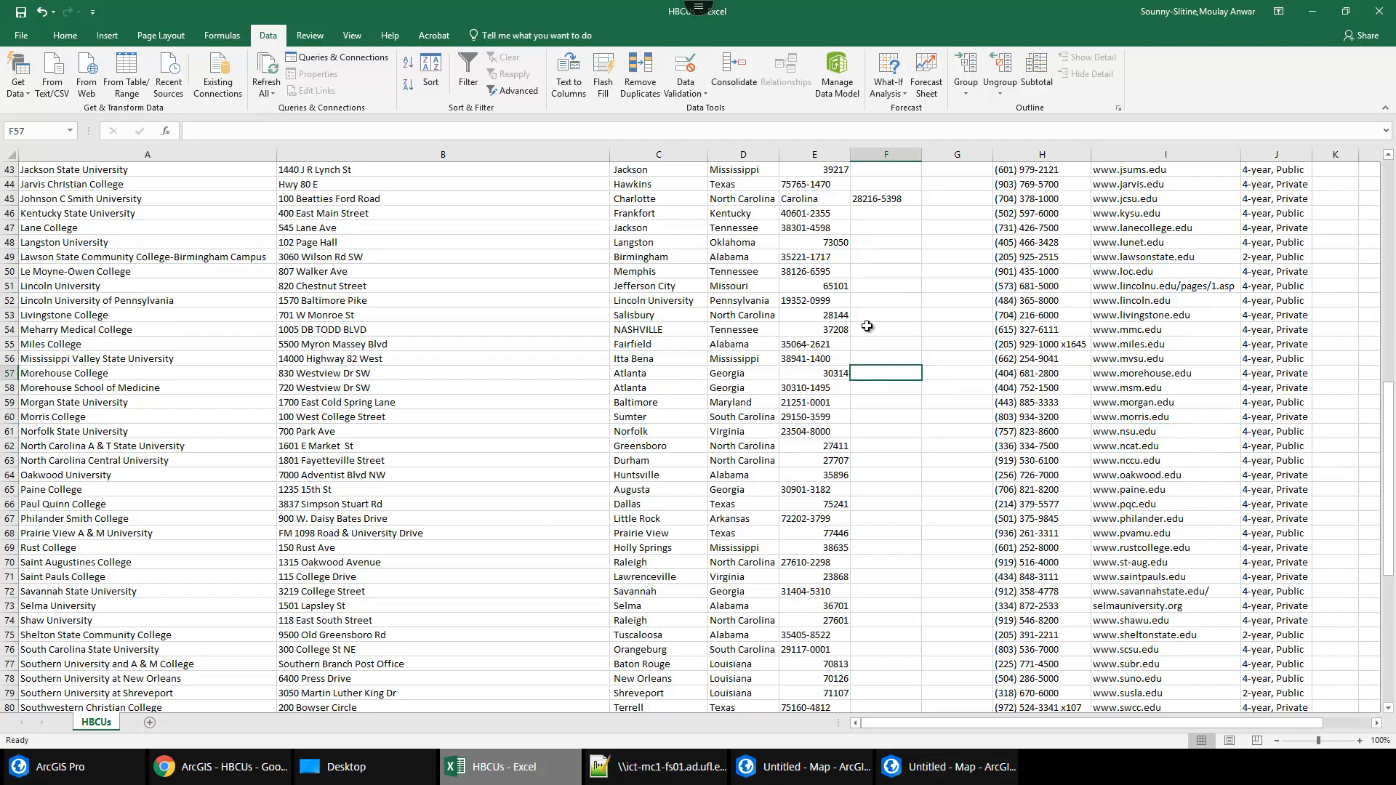
Move Johnson C Smith University's zip 28216-5398 from F45 into E45.
{"action": "scroll", "coordinate": [867, 327], "scroll_direction": "up", "scroll_amount": 1}
{"action": "left_click", "coordinate": [869, 243]}
{"action": "left_click_drag", "start_coordinate": [856, 254], "coordinate": [815, 246]}
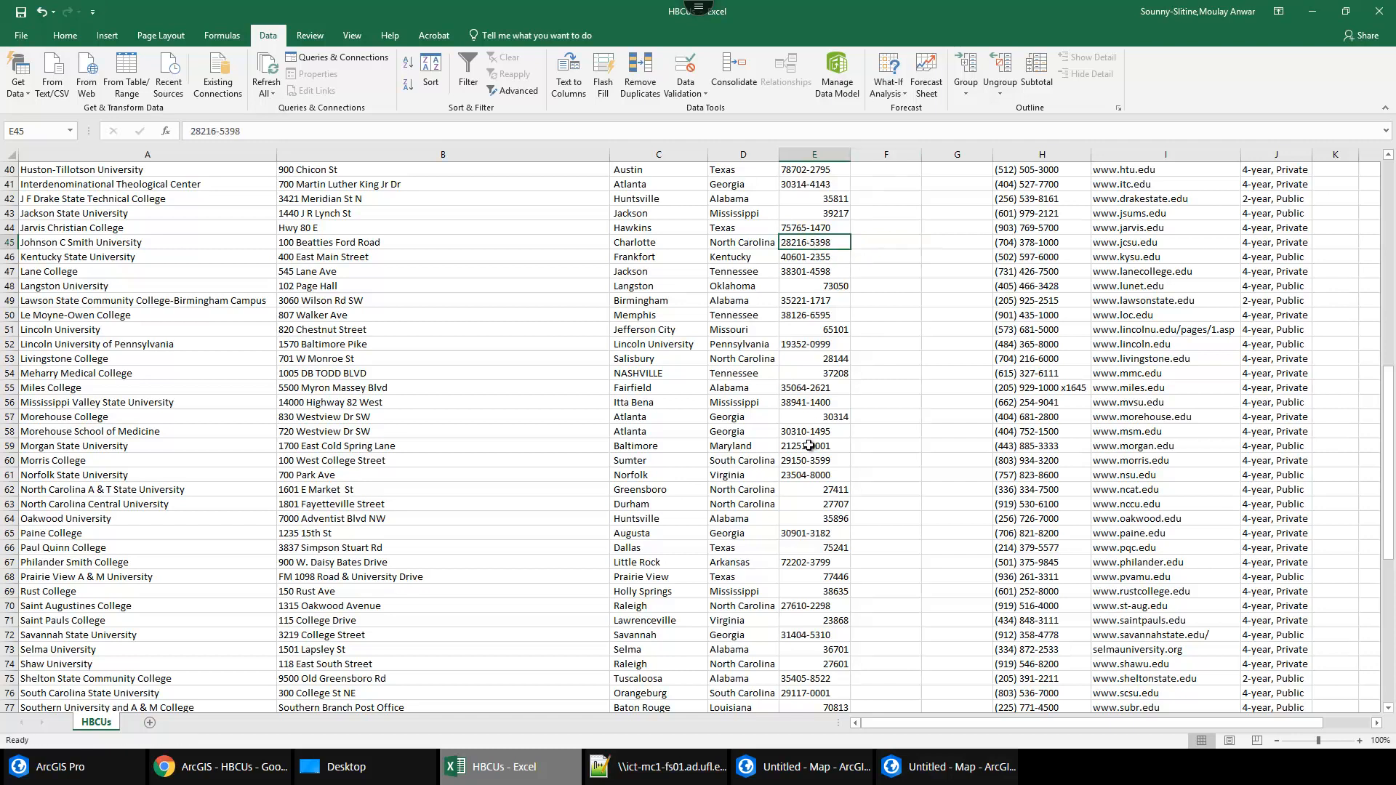
Move the zips 27909 and 28301-4298 of Elizabeth City State and Fayetteville State from F27:F28 into E27:E28.
{"action": "scroll", "coordinate": [809, 446], "scroll_direction": "up", "scroll_amount": 4}
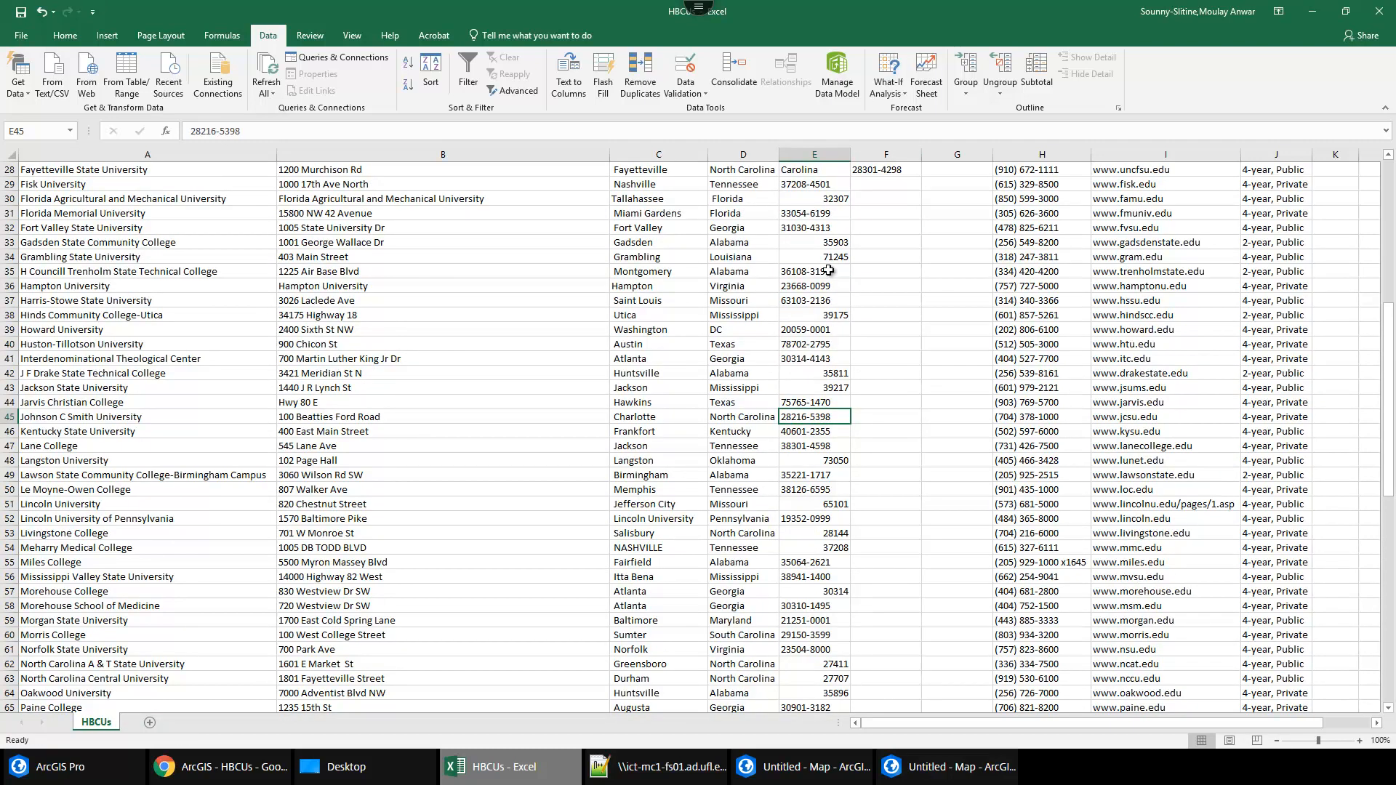
{"action": "scroll", "coordinate": [829, 271], "scroll_direction": "up", "scroll_amount": 1}
{"action": "left_click", "coordinate": [874, 211]}
{"action": "left_click_drag", "start_coordinate": [893, 202], "coordinate": [894, 214]}
{"action": "key", "text": "ctrl+c"}
{"action": "left_click", "coordinate": [828, 202]}
{"action": "key", "text": "ctrl+v"}
Complete Denmark Technical College's state in D24 as South Carolina.
{"action": "scroll", "coordinate": [904, 346], "scroll_direction": "up", "scroll_amount": 6}
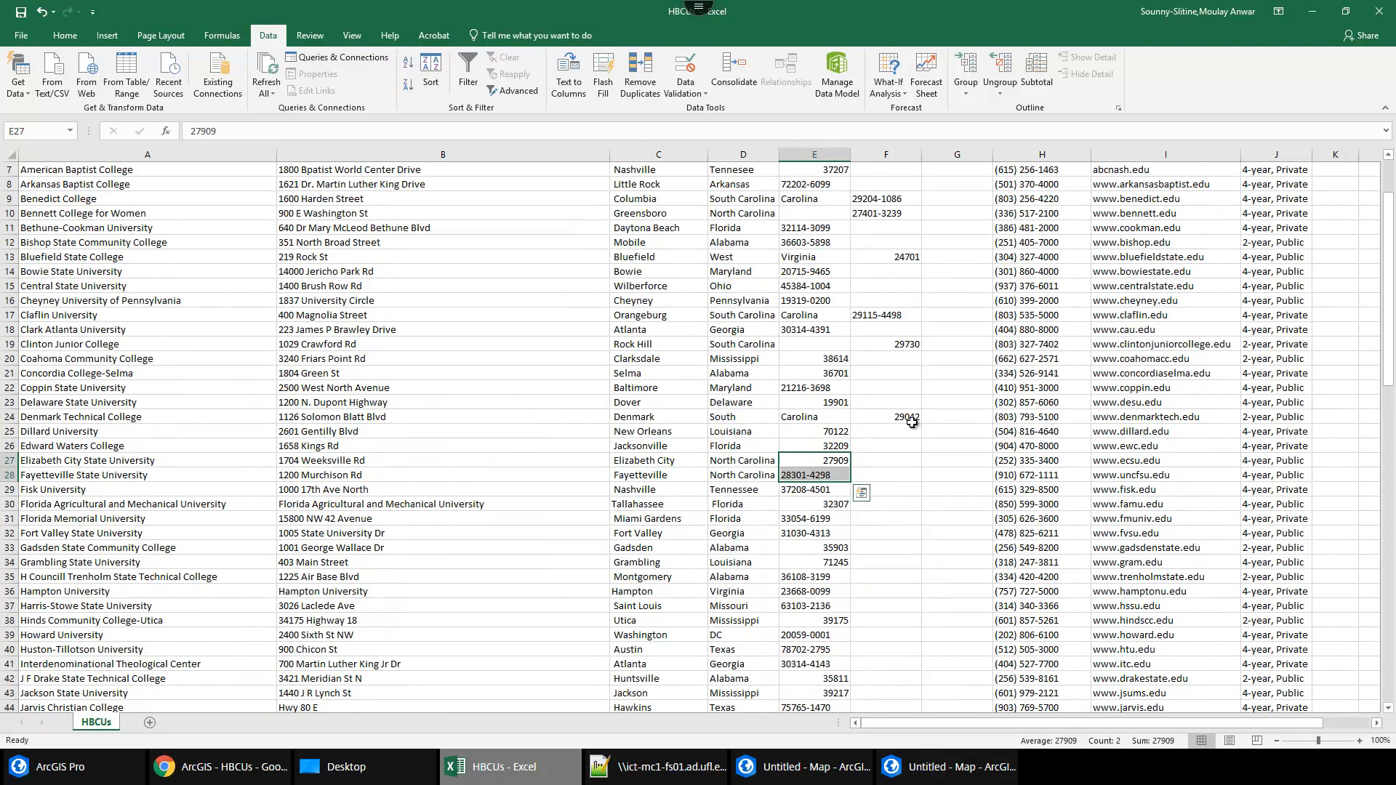
{"action": "left_click", "coordinate": [912, 422]}
{"action": "left_click", "coordinate": [760, 416]}
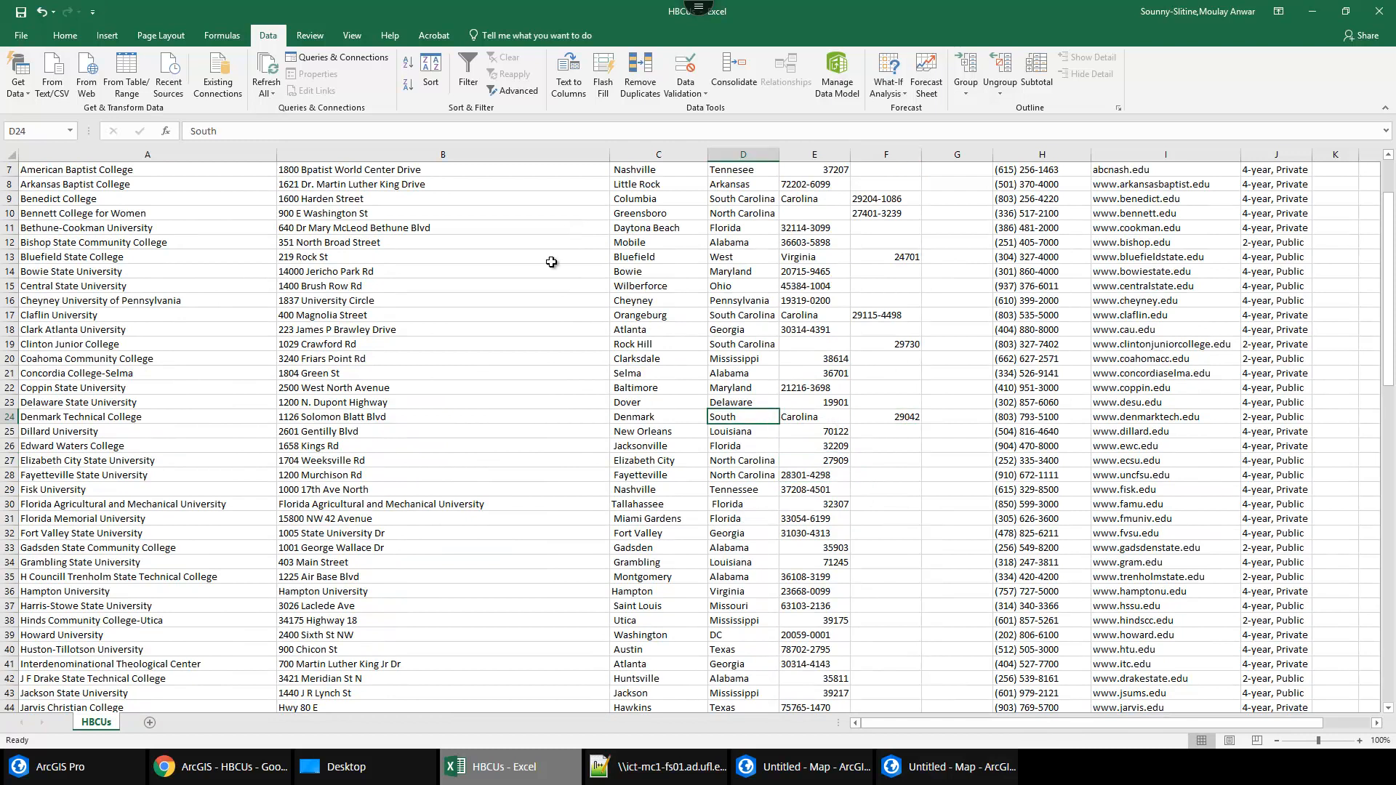
{"action": "left_click", "coordinate": [368, 134]}
{"action": "type", "text": "Carolina"}
{"action": "left_click", "coordinate": [835, 429]}
Move Denmark Technical College's zip 29042 from F24 into E24, replacing the leftover Carolina.
{"action": "left_click", "coordinate": [912, 418]}
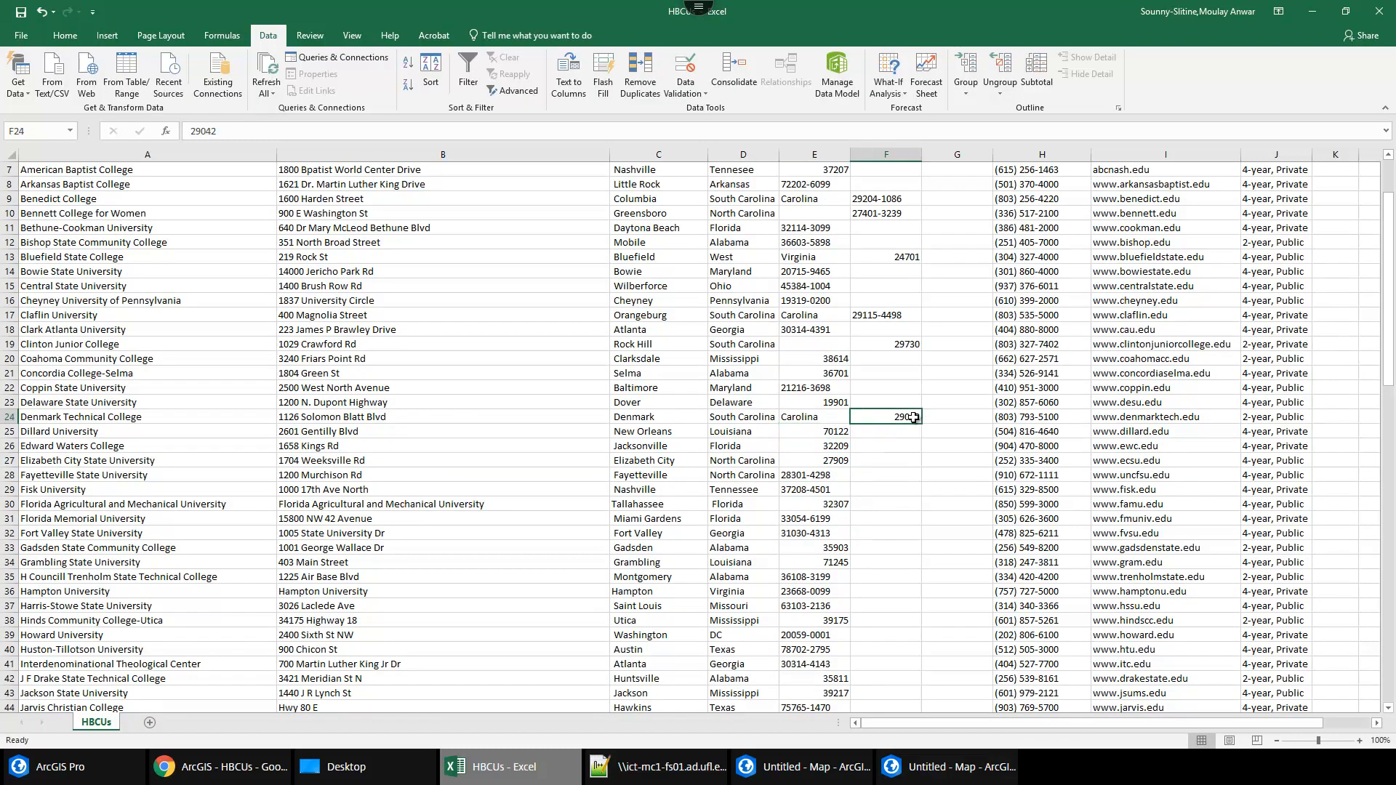
{"action": "key", "text": "ctrl+c"}
{"action": "left_click", "coordinate": [808, 416]}
{"action": "key", "text": "Escape"}
{"action": "key", "text": "ctrl+v"}
Move Clinton Junior College's zip 29730 from F19 into the empty E19.
{"action": "left_click", "coordinate": [901, 344]}
{"action": "key", "text": "ctrl+c"}
{"action": "left_click", "coordinate": [827, 343]}
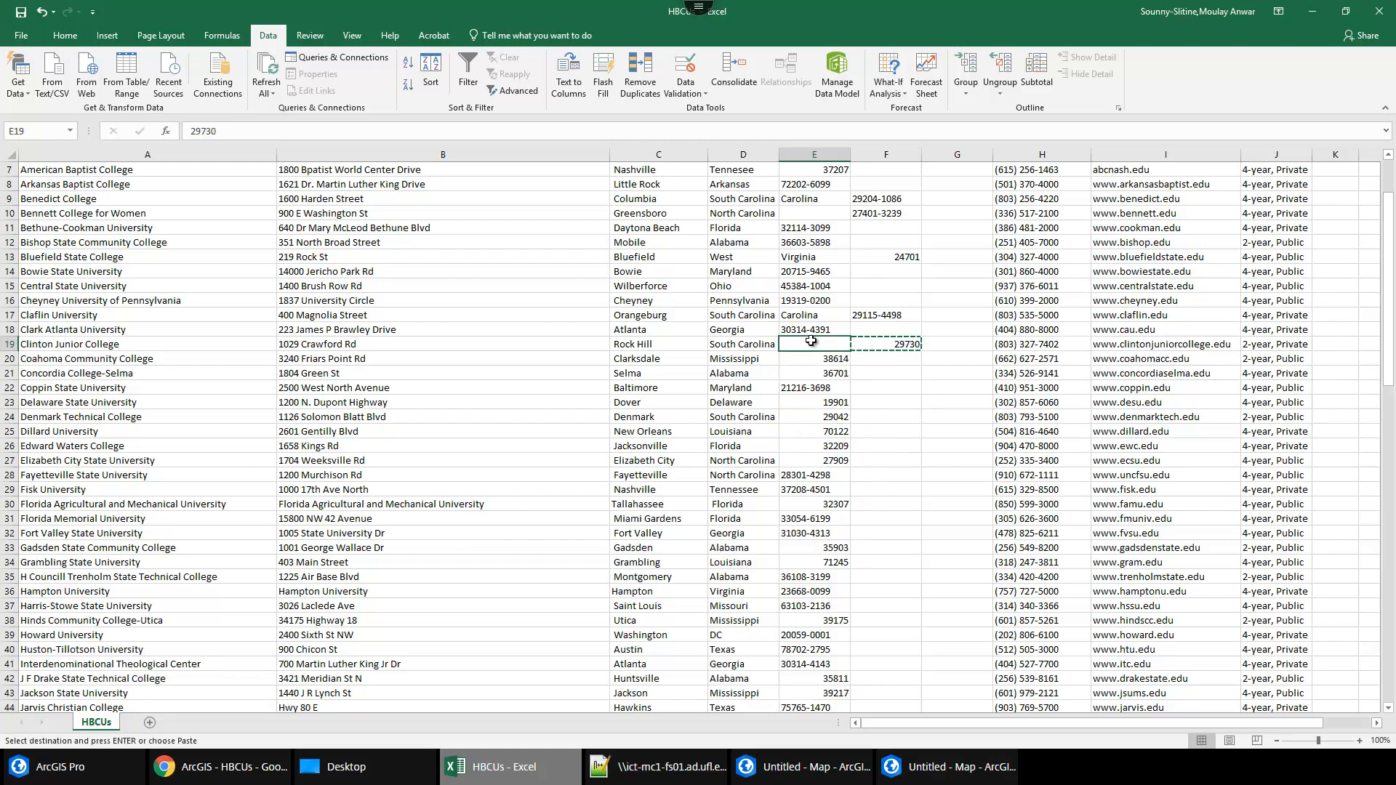
{"action": "key", "text": "ctrl+v"}
Move Claflin University's zip 29115-4498 from F17 into E17, replacing the leftover Carolina.
{"action": "left_click", "coordinate": [878, 315]}
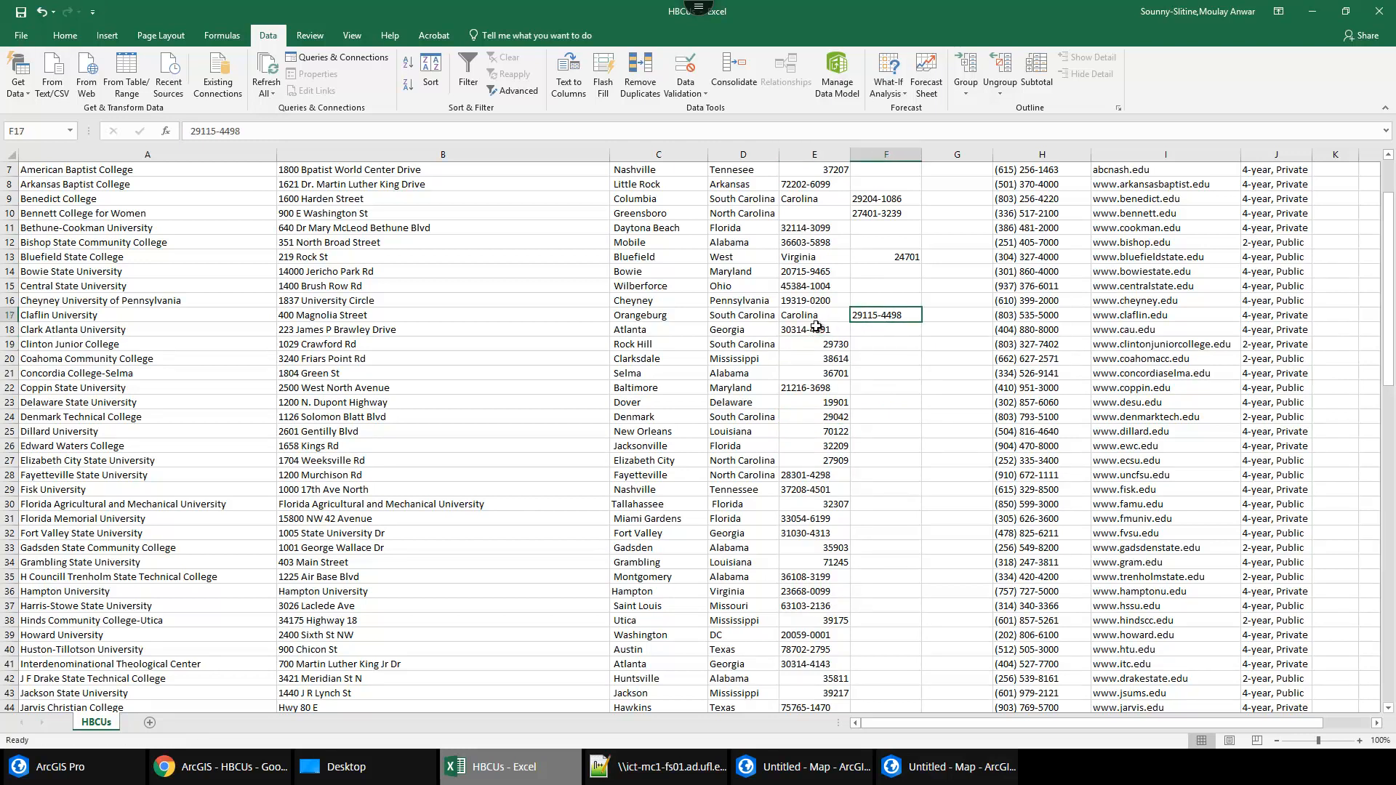
{"action": "key", "text": "ctrl+x"}
{"action": "left_click", "coordinate": [796, 317]}
{"action": "key", "text": "ctrl+v"}
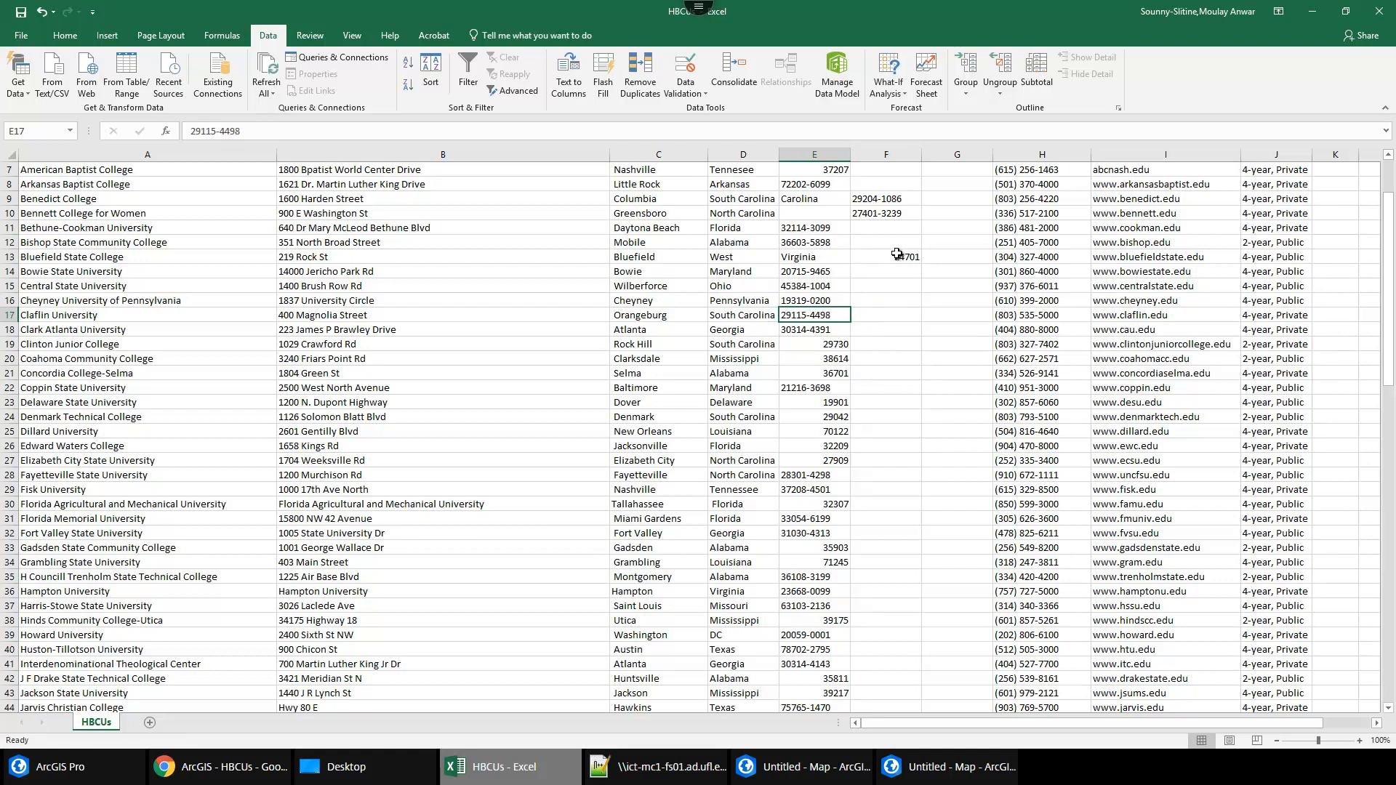
Complete Bluefield State College's state in D13 as West Virginia.
{"action": "left_click", "coordinate": [740, 258]}
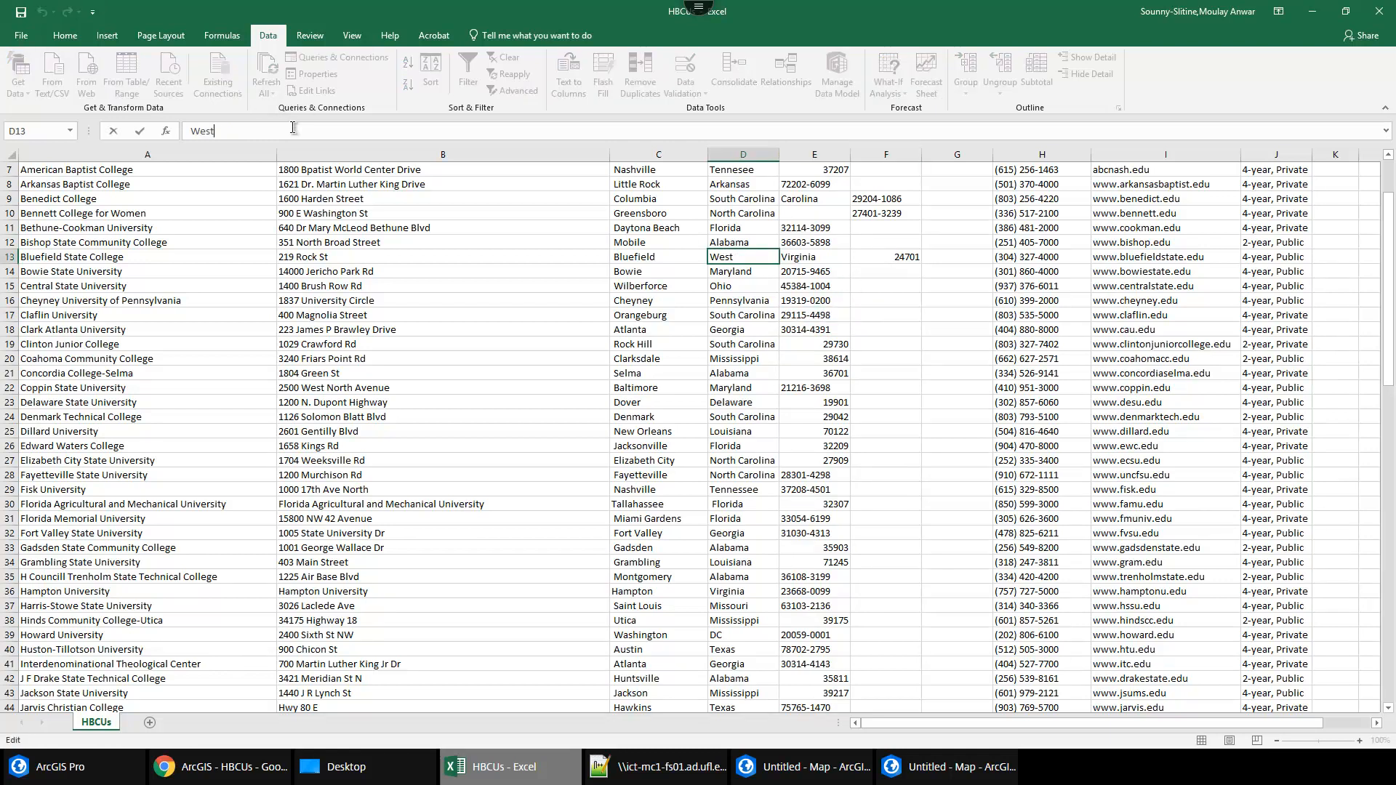
{"action": "left_click", "coordinate": [823, 269]}
{"action": "key", "text": "Up"}
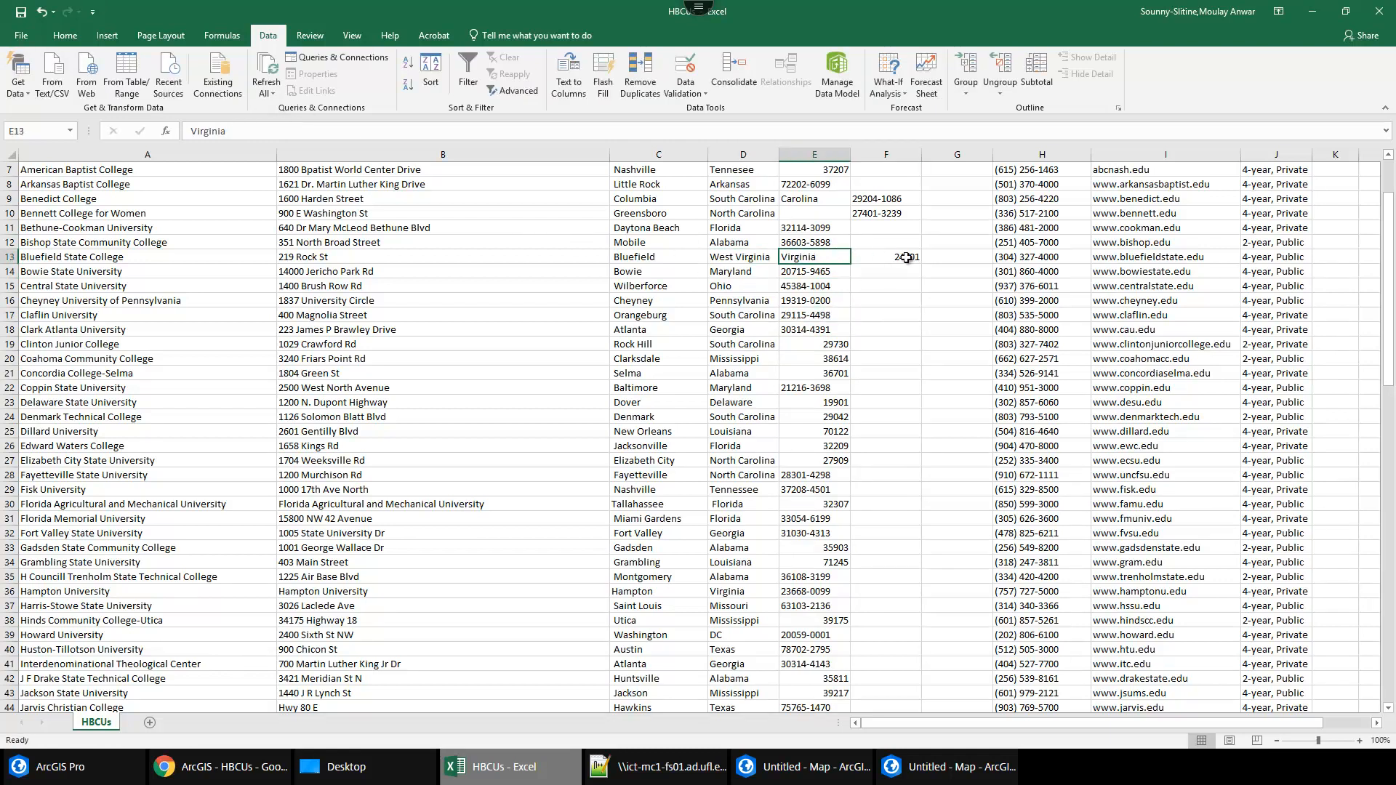
Move Bluefield State College's zip 24701 from F13 into E13, replacing the leftover Virginia.
{"action": "key", "text": "Right"}
{"action": "key", "text": "ctrl+x"}
{"action": "key", "text": "Left"}
{"action": "key", "text": "ctrl+v"}
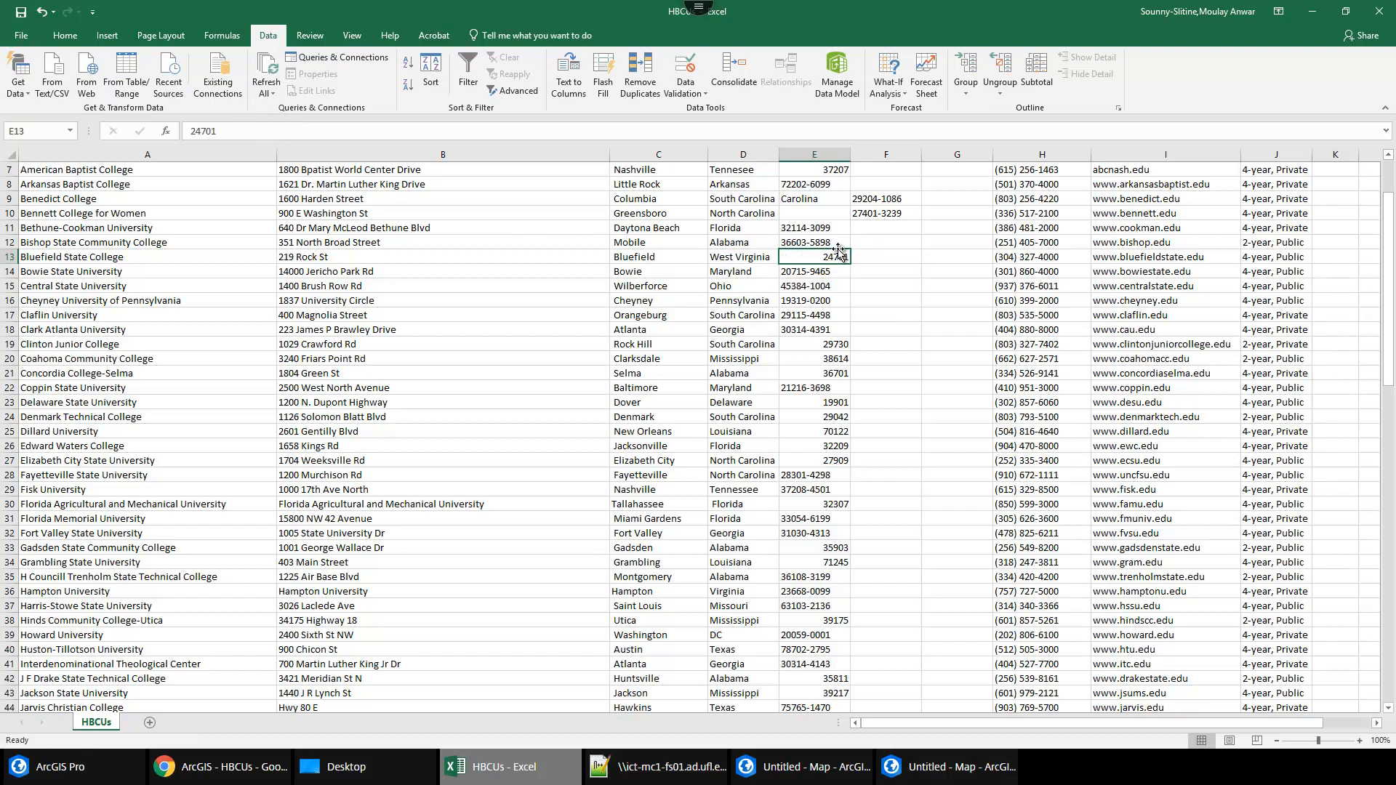
Move the zips of Benedict College and Bennett College for Women from F9:F10 into E9:E10, replacing the leftover Carolina.
{"action": "scroll", "coordinate": [863, 248], "scroll_direction": "up", "scroll_amount": 2}
{"action": "left_click_drag", "start_coordinate": [877, 287], "coordinate": [824, 300]}
{"action": "key", "text": "ctrl+x"}
{"action": "key", "text": "ctrl+v"}
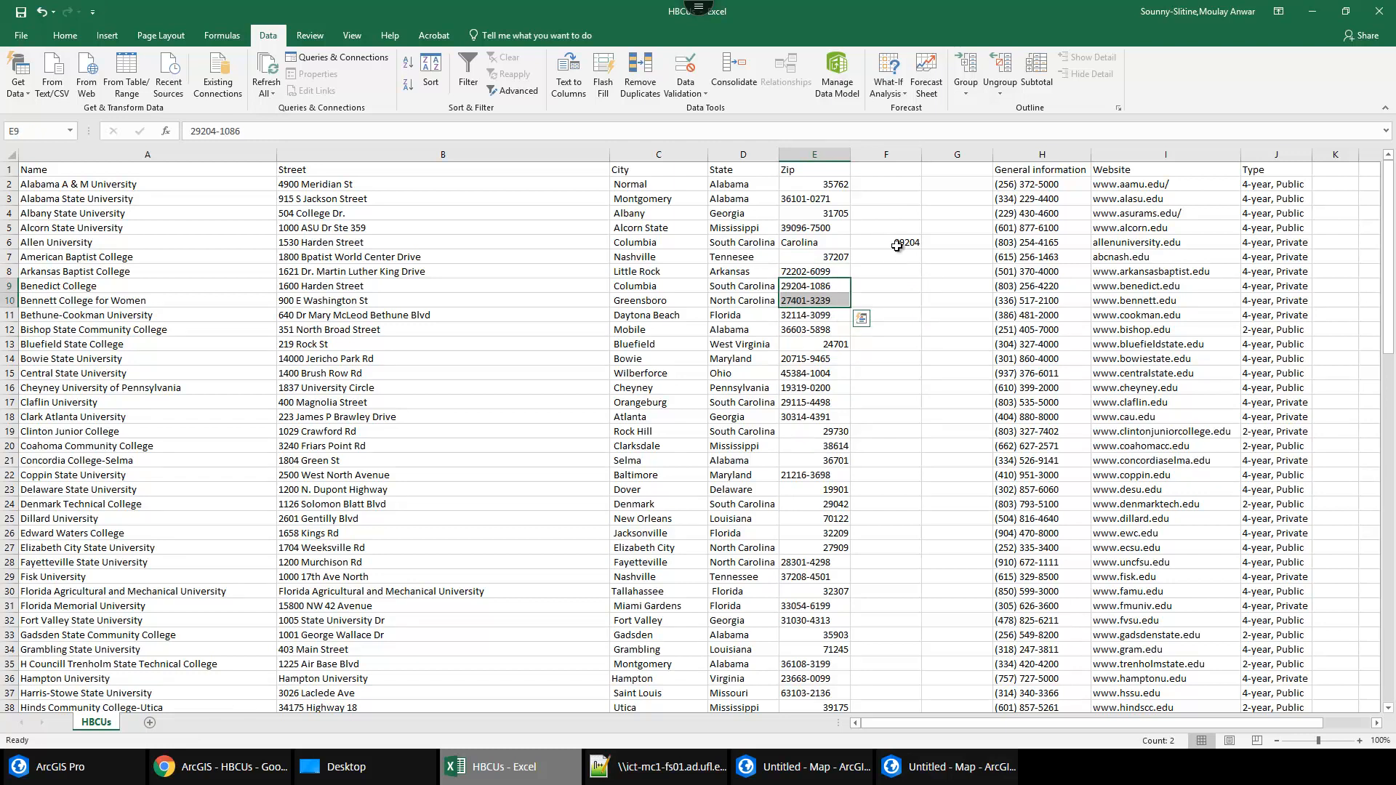
Move Allen University's zip 29204 from F6 into E6, replacing the leftover Carolina.
{"action": "left_click", "coordinate": [897, 246]}
{"action": "key", "text": "ctrl+x"}
{"action": "key", "text": "Left"}
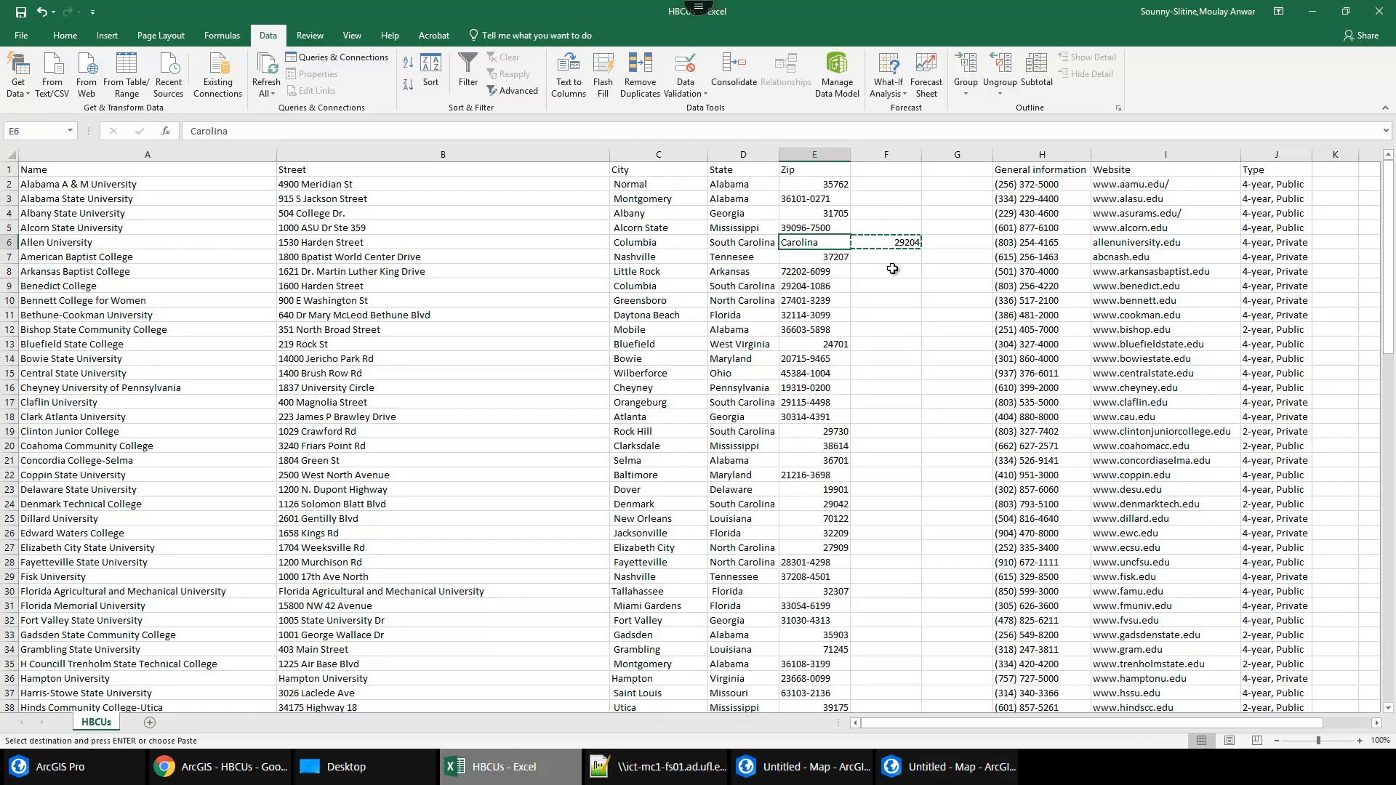
{"action": "key", "text": "ctrl+v"}
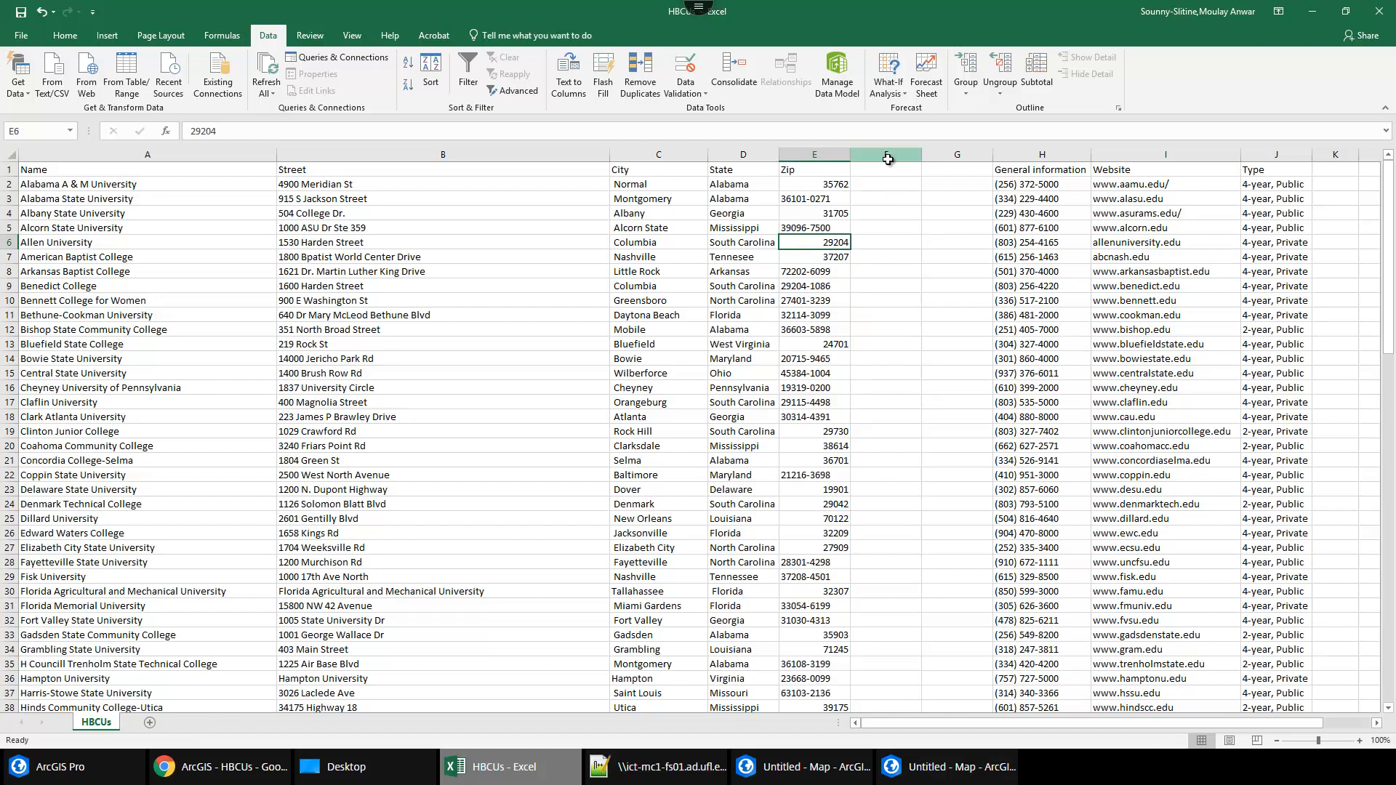
Check columns F and G for leftover values down the sheet and delete both empty columns.
{"action": "left_click", "coordinate": [888, 155]}
{"action": "left_click", "coordinate": [966, 155], "text": "shift"}
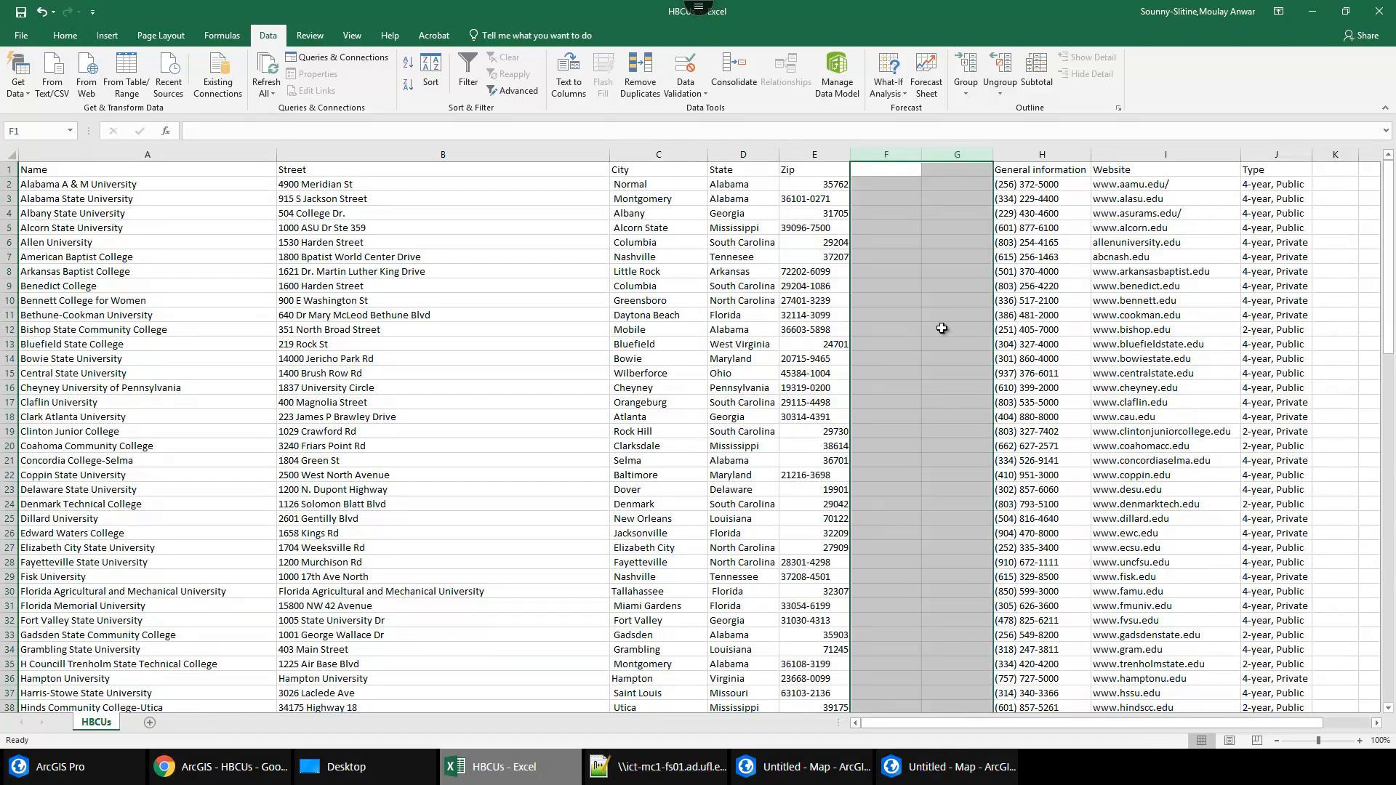
{"action": "scroll", "coordinate": [940, 336], "scroll_direction": "down", "scroll_amount": 20}
{"action": "scroll", "coordinate": [940, 336], "scroll_direction": "down", "scroll_amount": 6}
{"action": "scroll", "coordinate": [938, 331], "scroll_direction": "up", "scroll_amount": 20}
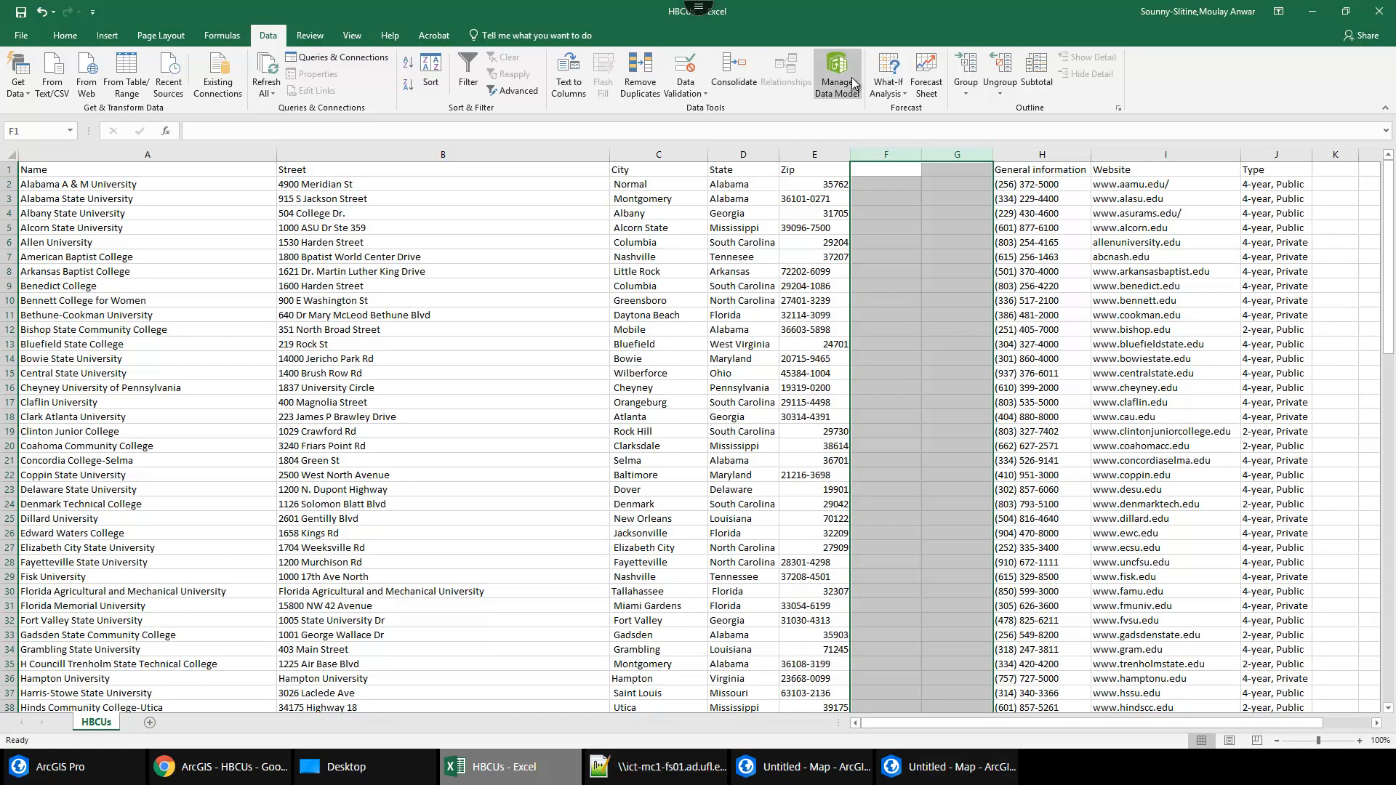
{"action": "right_click", "coordinate": [886, 157]}
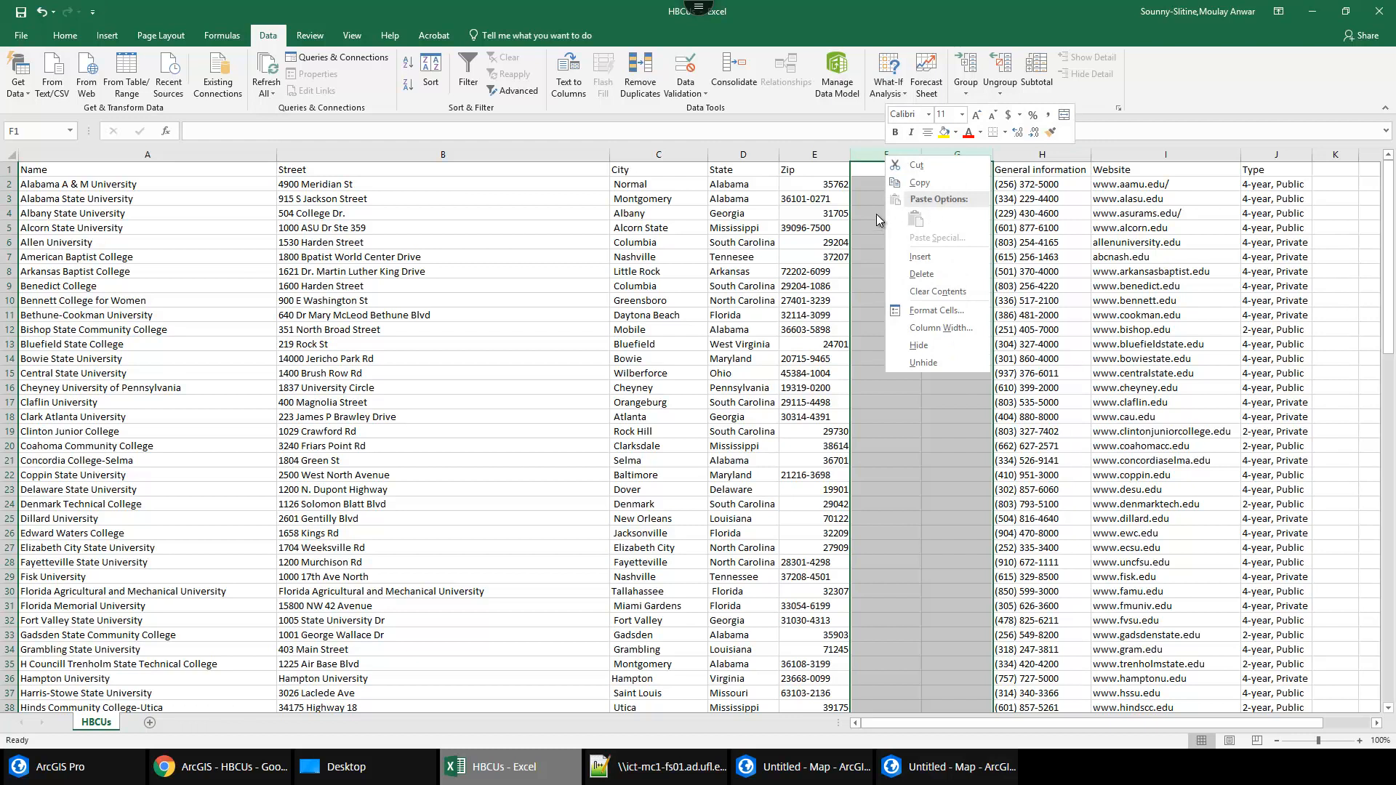
{"action": "left_click", "coordinate": [919, 165]}
{"action": "left_click", "coordinate": [891, 154]}
{"action": "left_click", "coordinate": [941, 157], "text": "shift"}
{"action": "key", "text": "Escape"}
{"action": "right_click", "coordinate": [909, 158]}
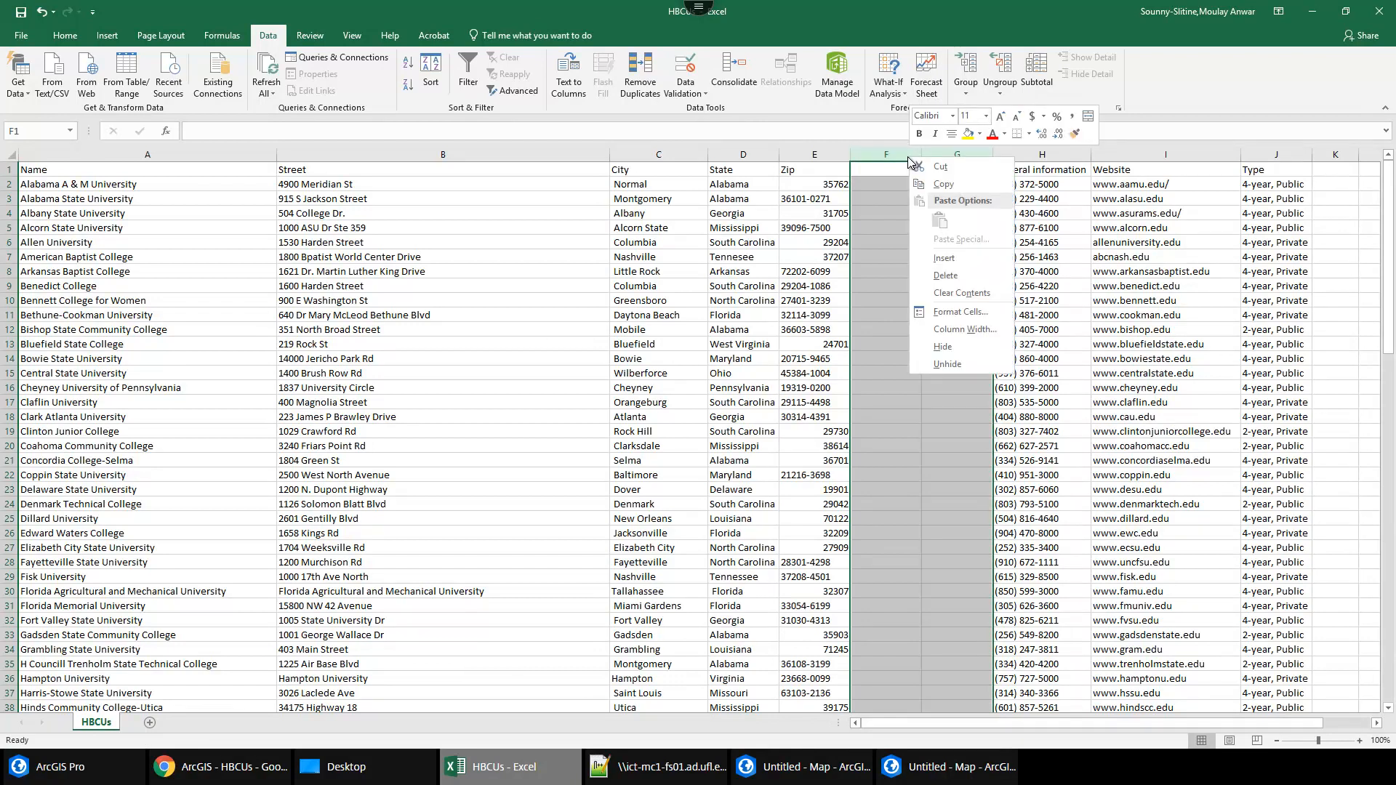
{"action": "left_click", "coordinate": [954, 275]}
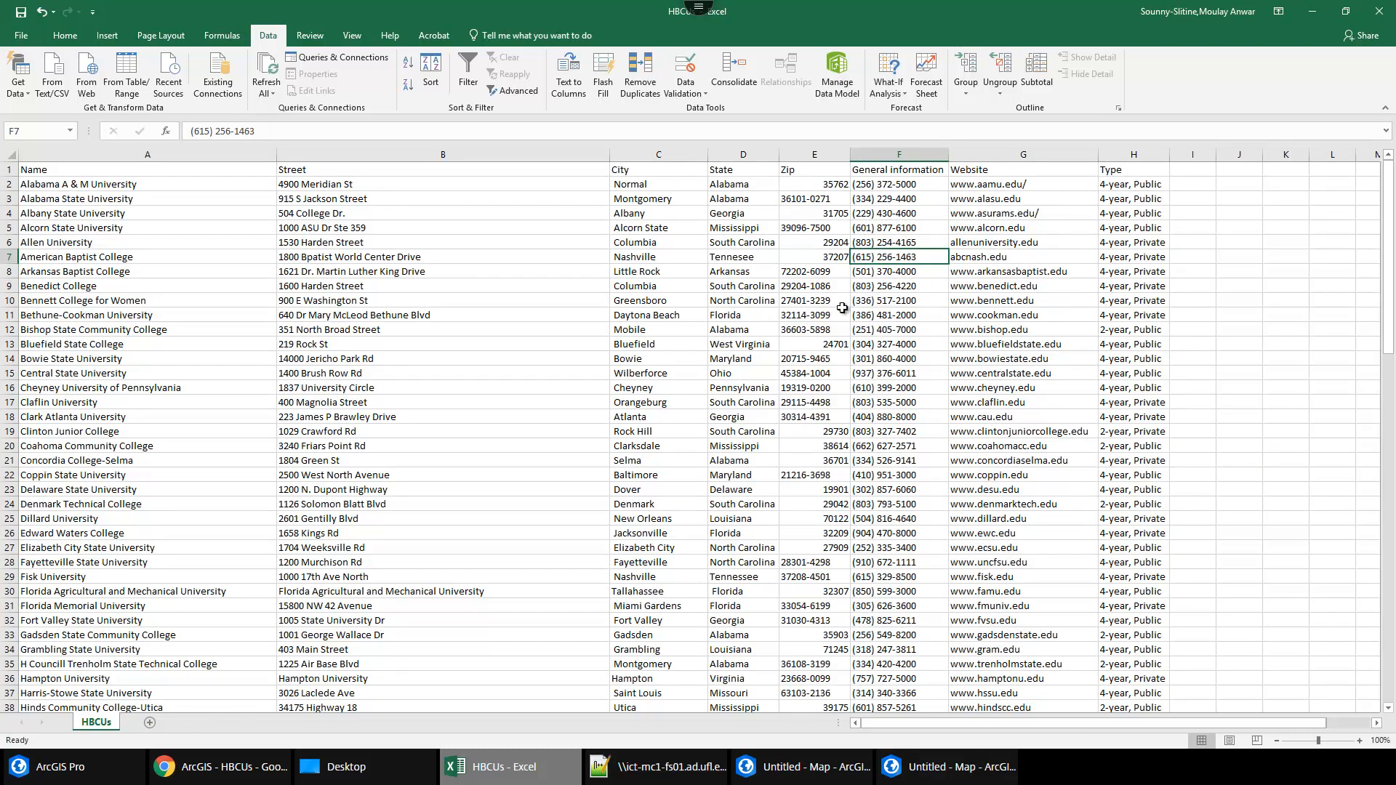
Save the cleaned spreadsheet to the Desktop as a comma-delimited CSV named HBCUs2.
{"action": "left_click", "coordinate": [19, 35]}
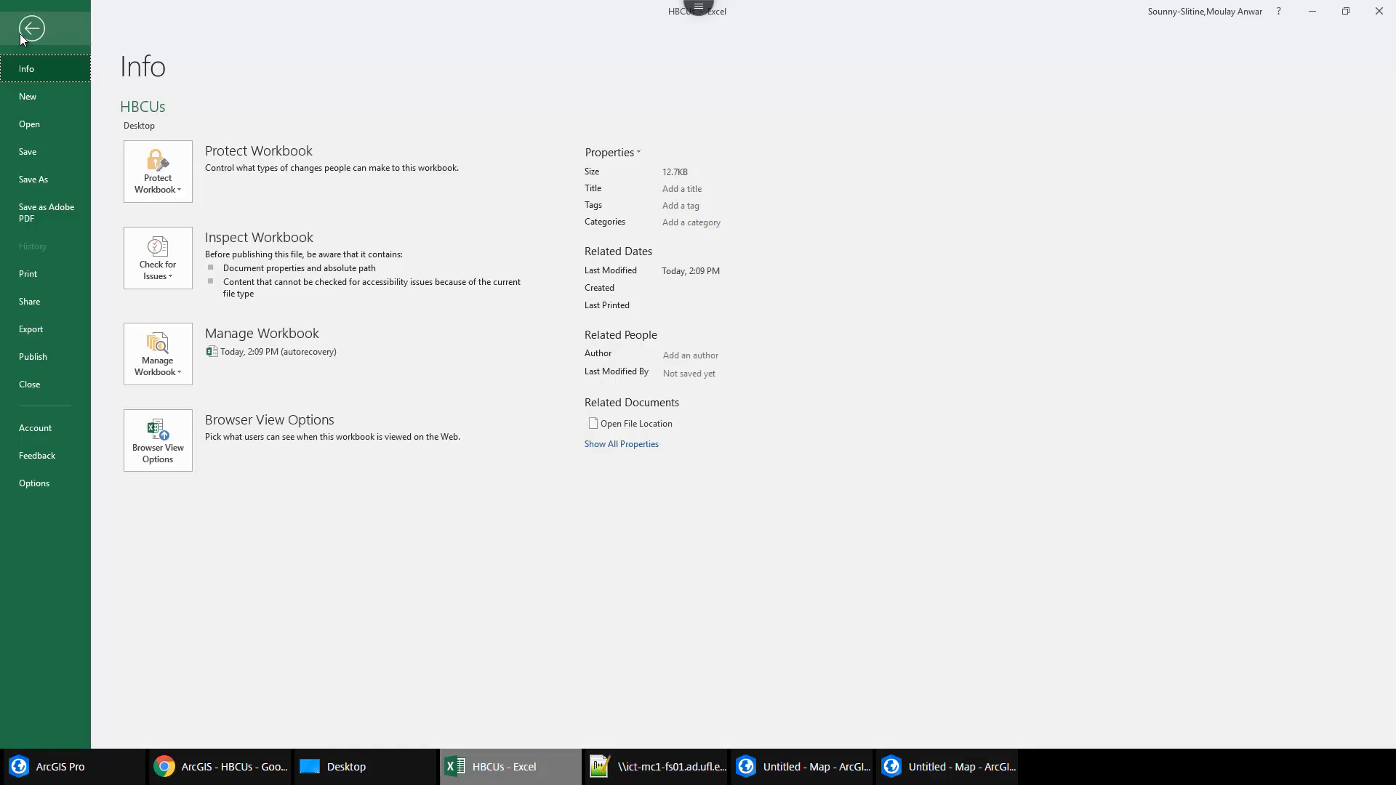
{"action": "left_click", "coordinate": [44, 182]}
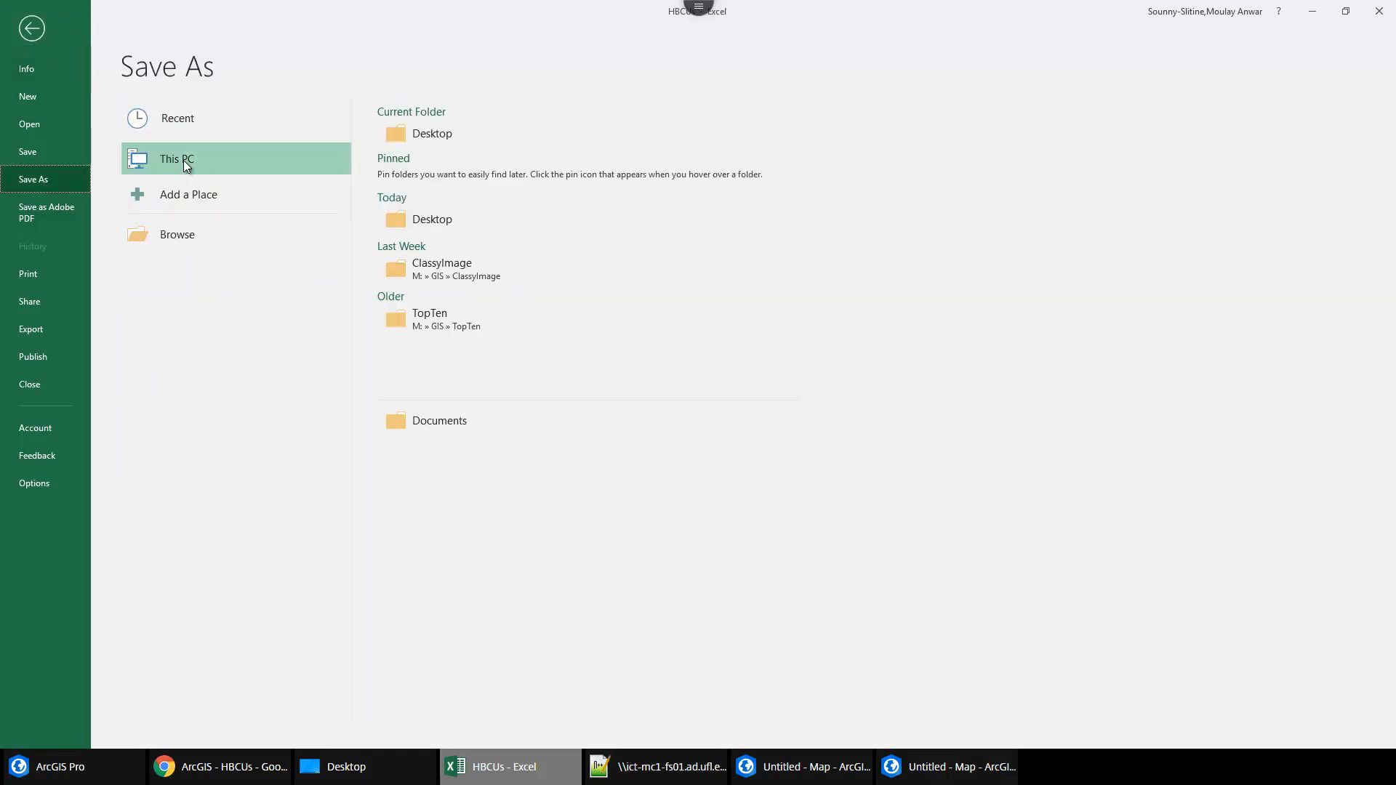
{"action": "left_click", "coordinate": [403, 133]}
{"action": "left_click", "coordinate": [432, 356]}
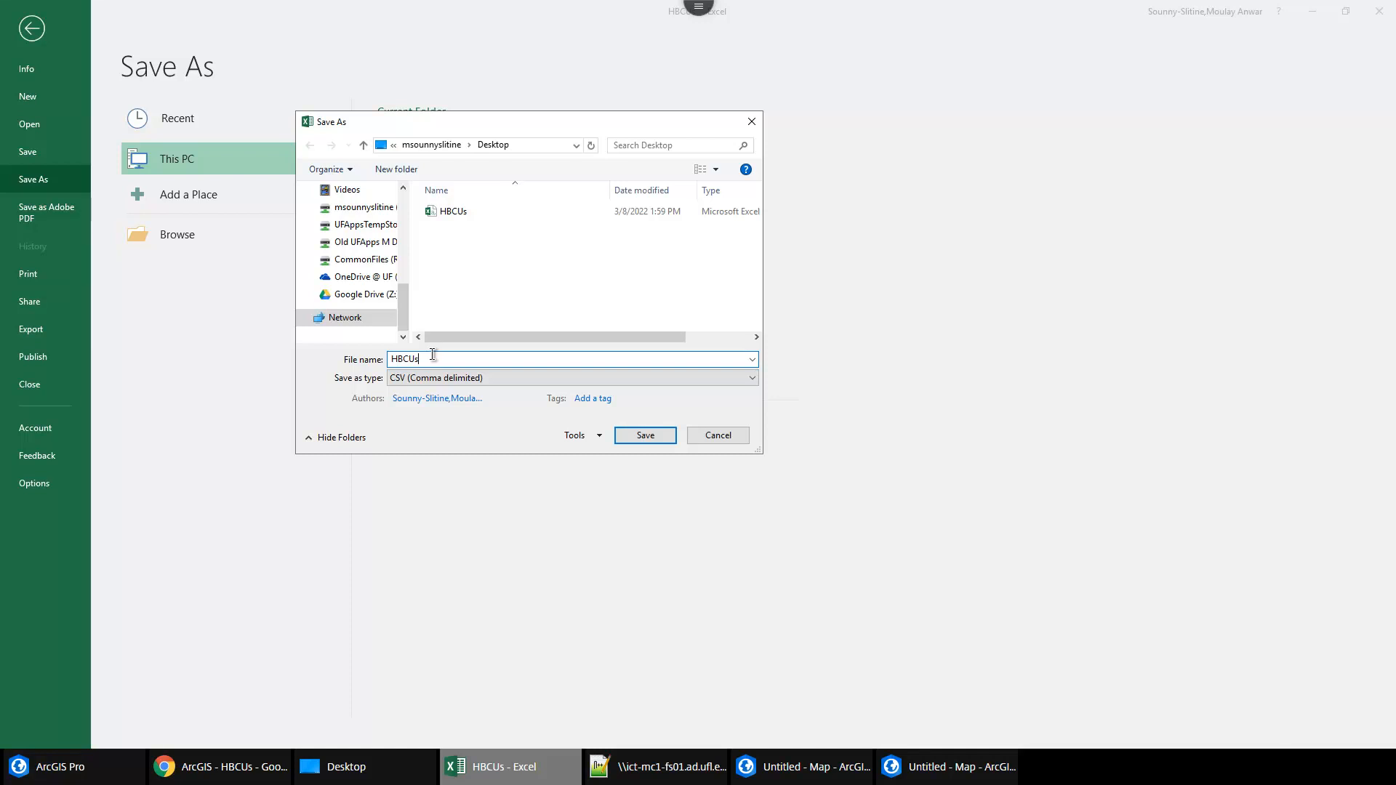
{"action": "left_click", "coordinate": [645, 436]}
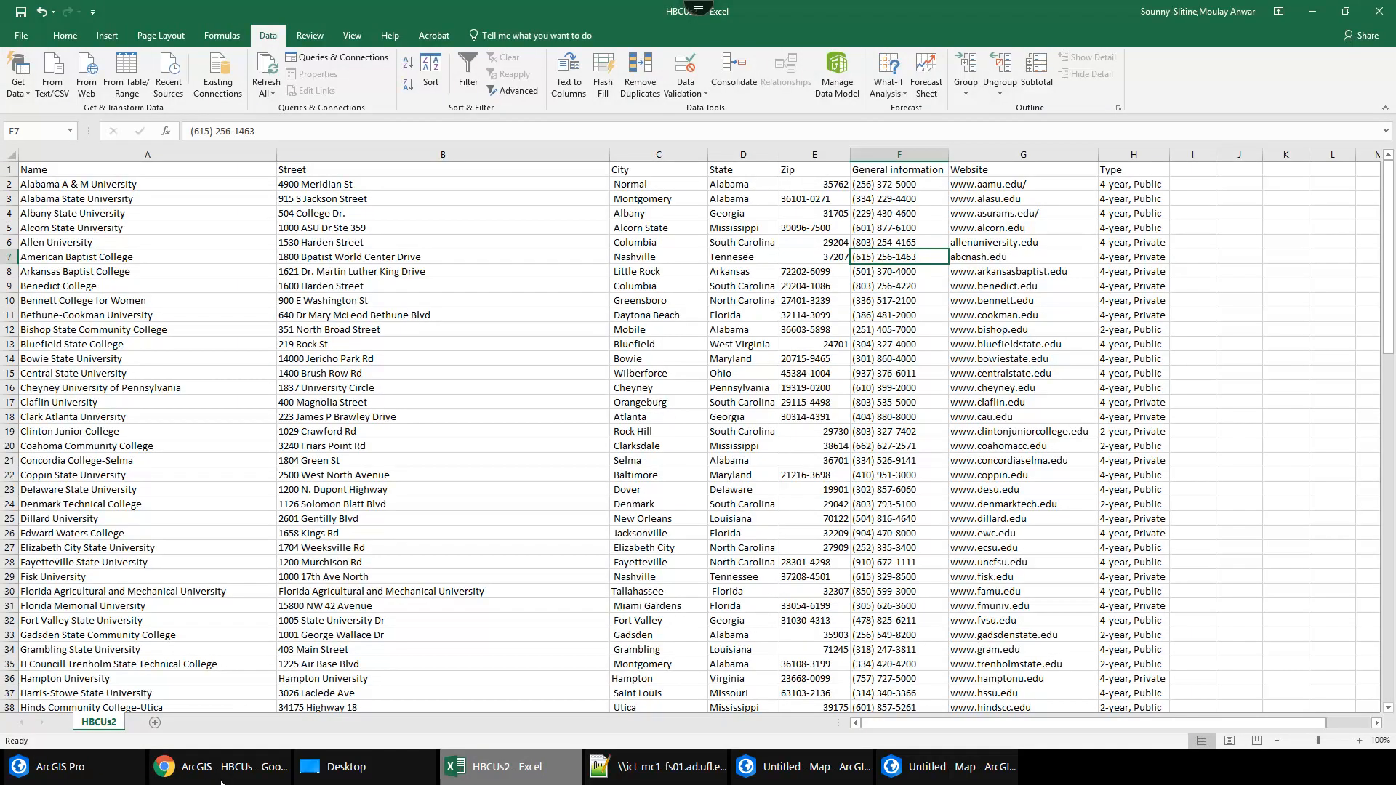
Switch to the ArcGIS Online map in Chrome and remove the old HBCUs and HBCUs2 layers.
{"action": "left_click", "coordinate": [187, 776]}
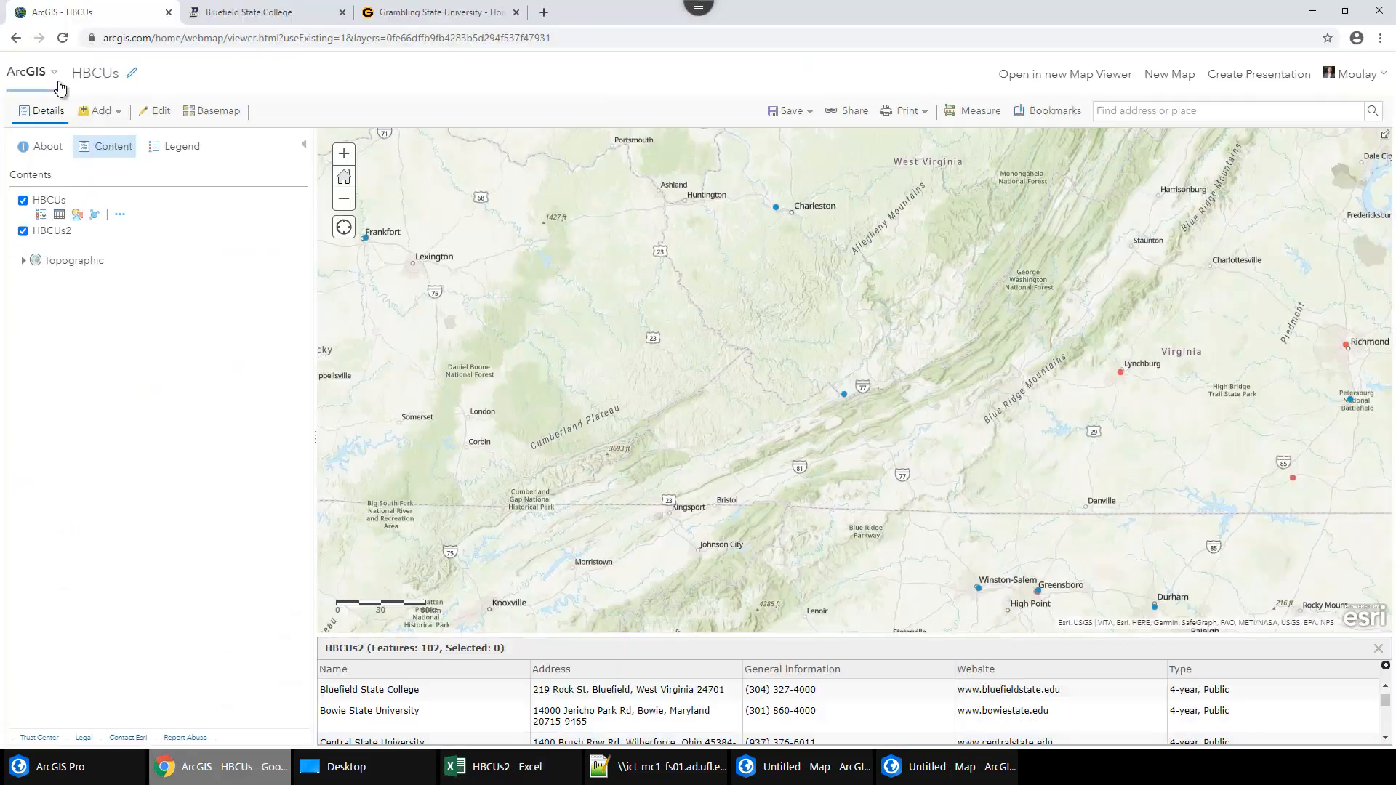
{"action": "left_click", "coordinate": [101, 112]}
{"action": "left_click", "coordinate": [120, 214]}
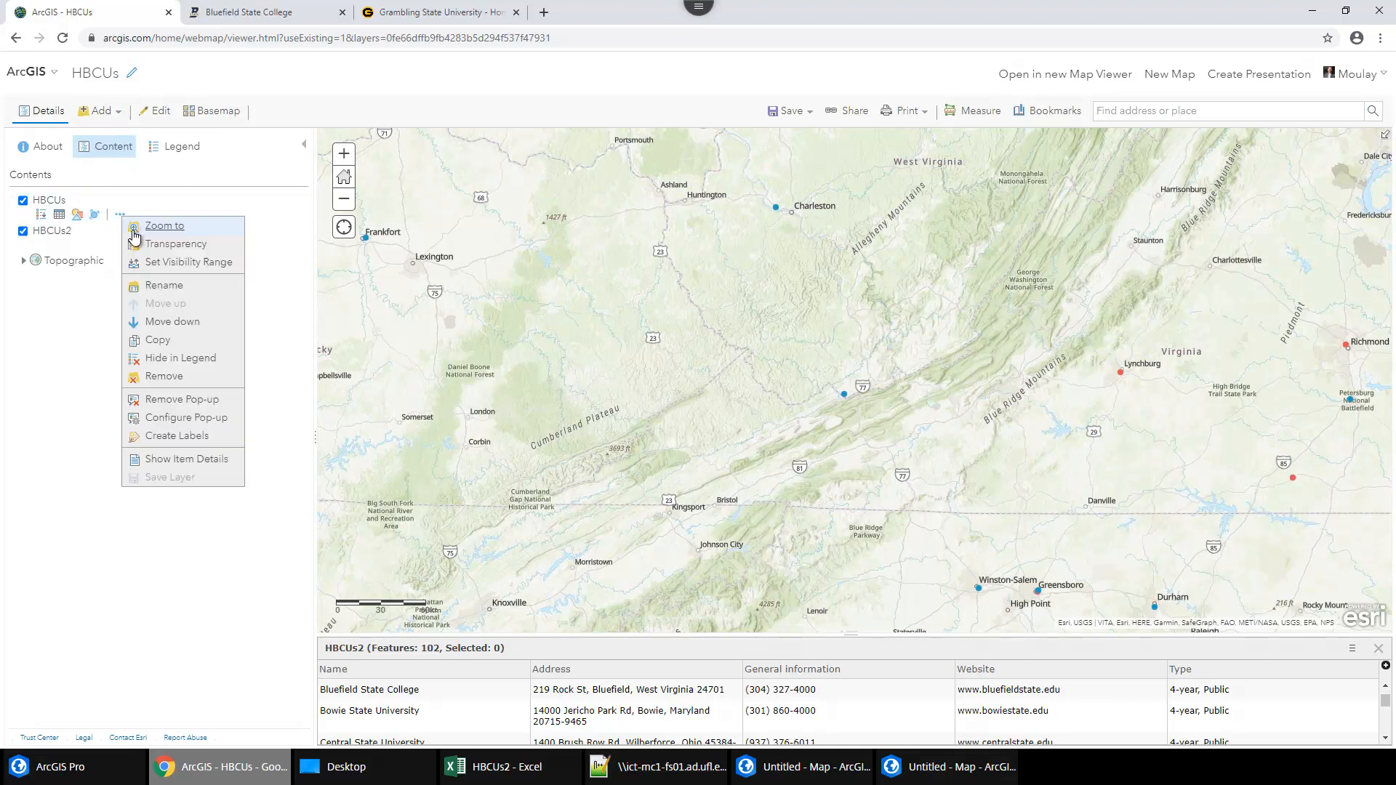
{"action": "left_click", "coordinate": [163, 376]}
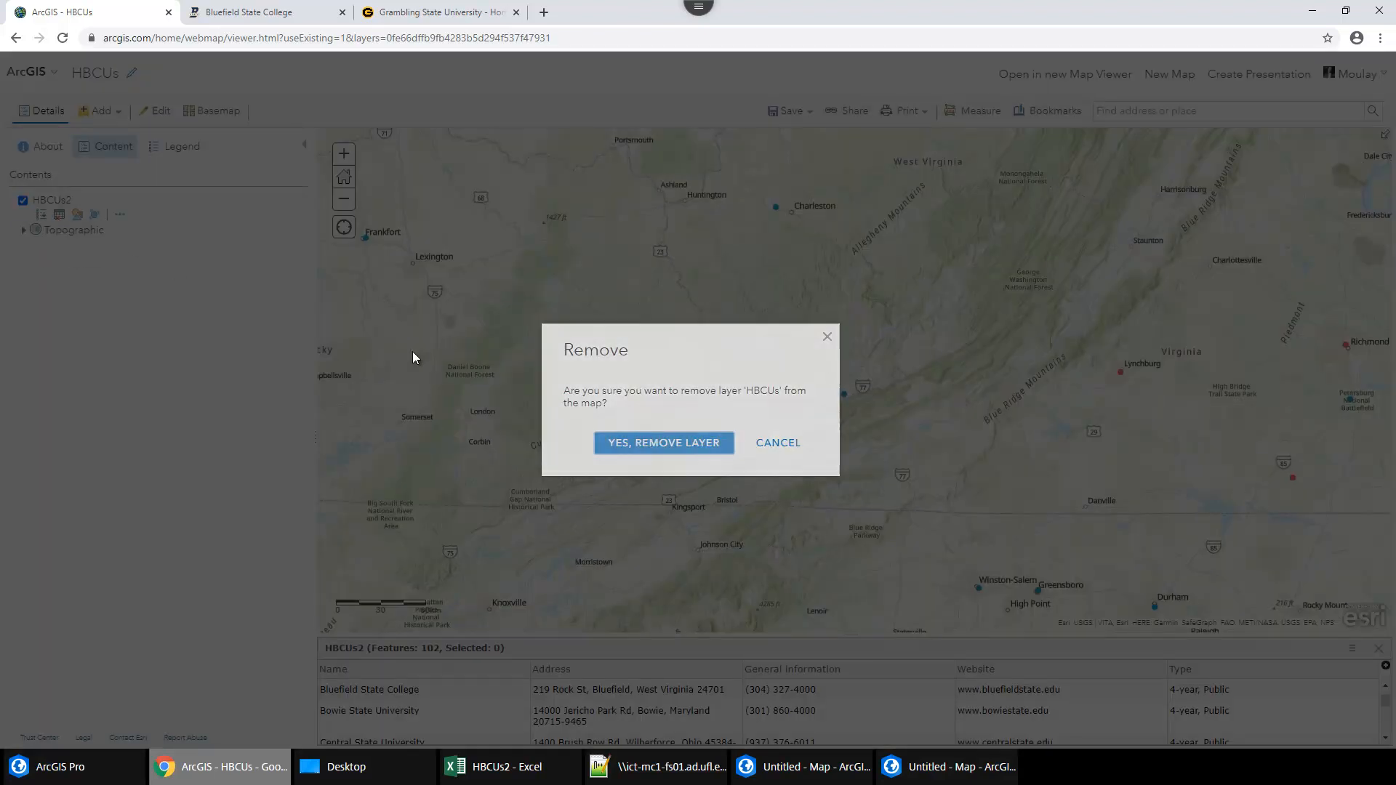
{"action": "left_click", "coordinate": [644, 441]}
{"action": "left_click", "coordinate": [120, 214]}
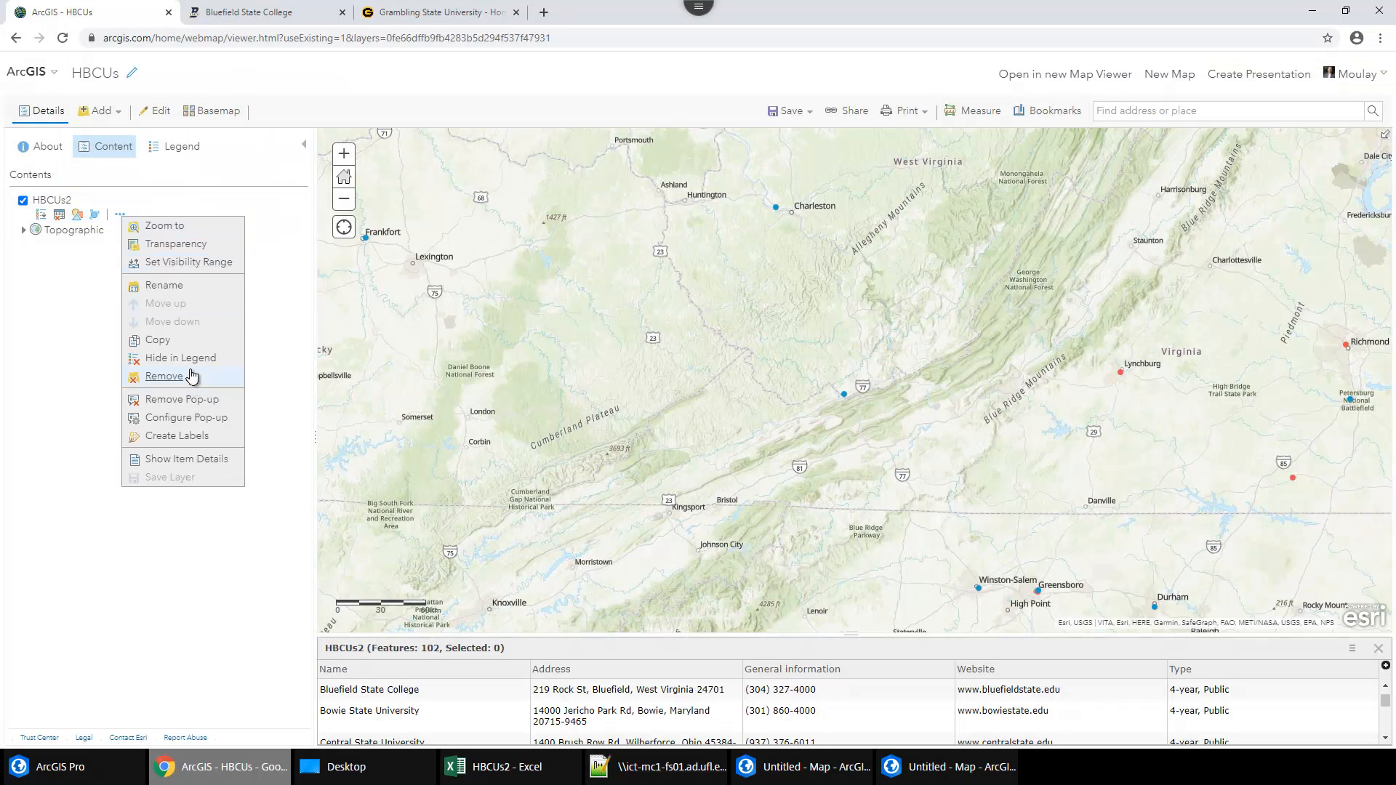
{"action": "left_click", "coordinate": [164, 376]}
{"action": "left_click", "coordinate": [640, 445]}
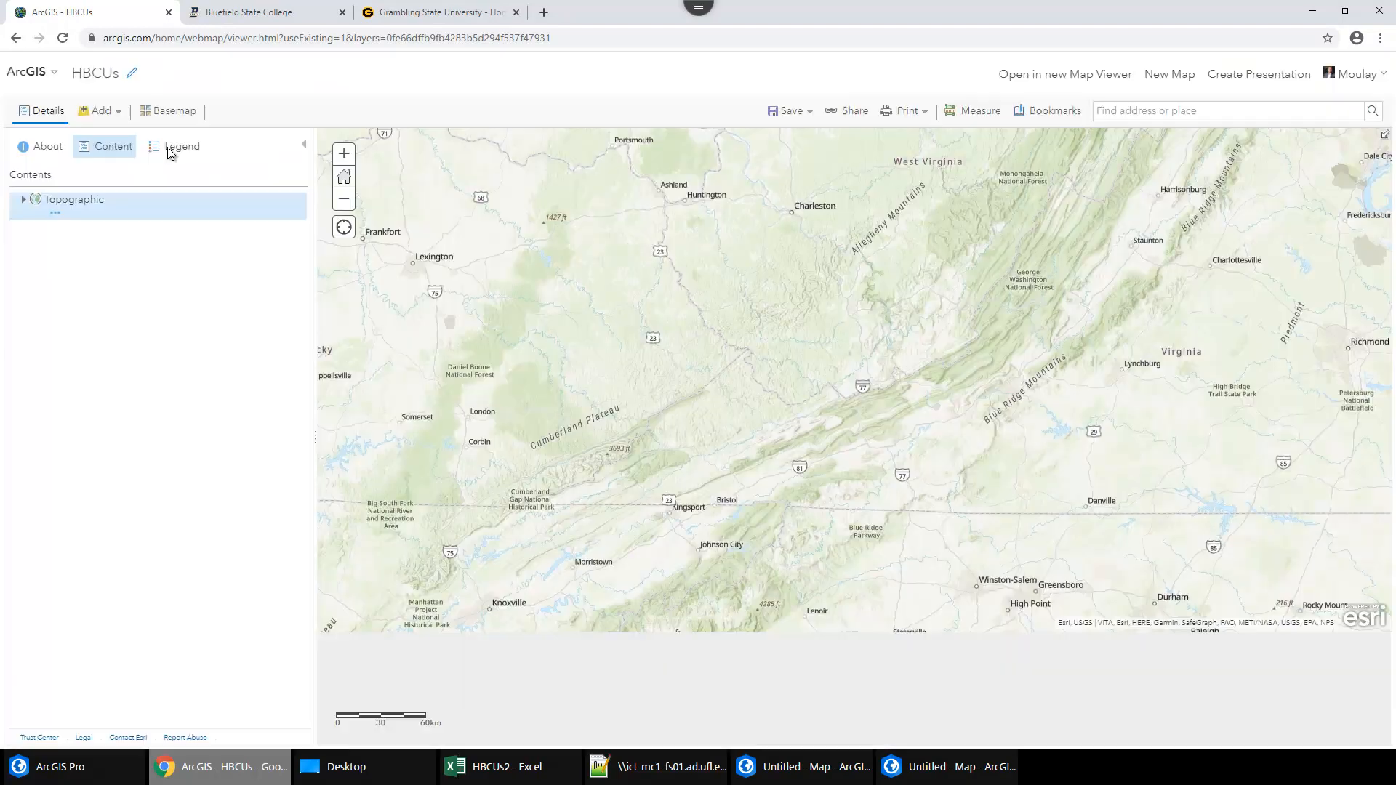
Import the HBCUs2 CSV file from the Desktop as a layer in the map.
{"action": "left_click", "coordinate": [115, 114]}
{"action": "left_click", "coordinate": [163, 209]}
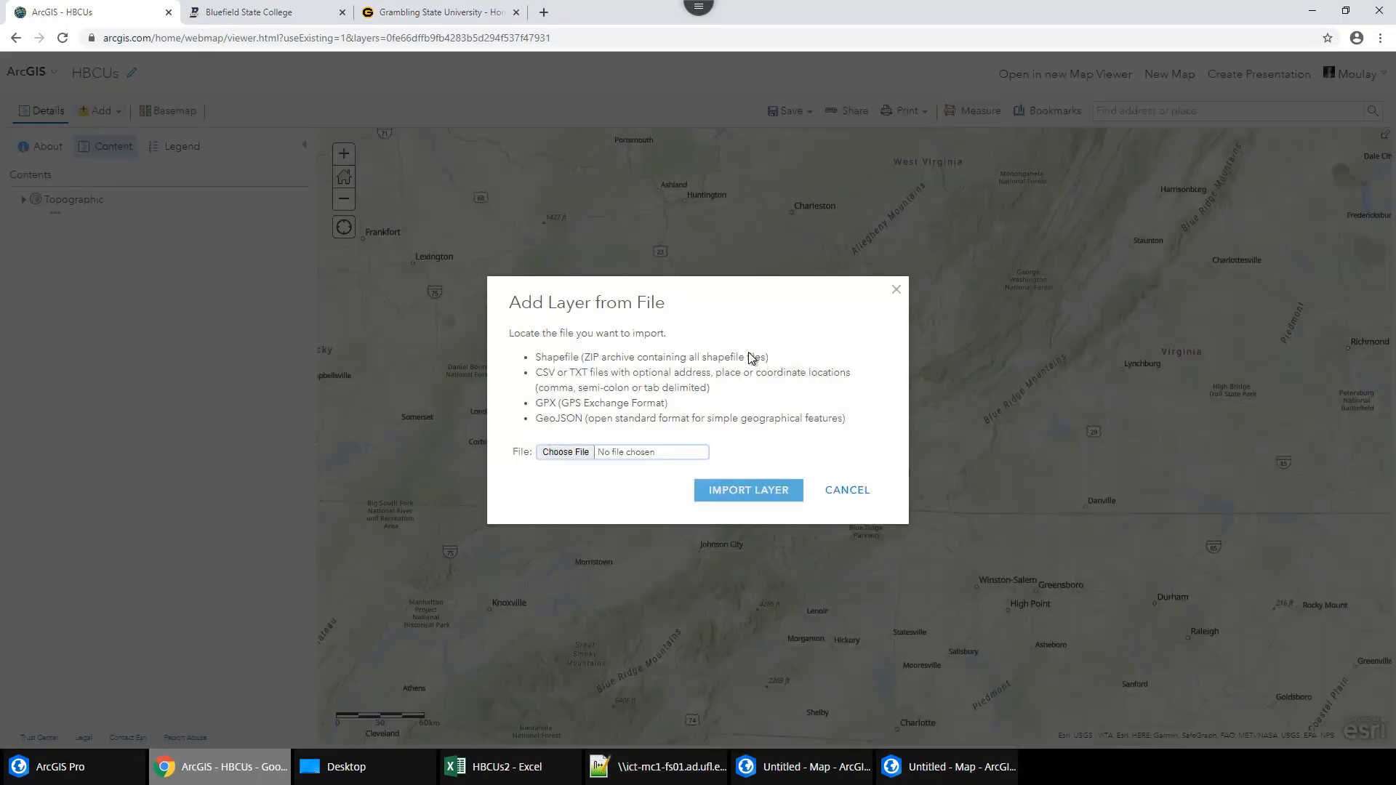
{"action": "left_click", "coordinate": [575, 451]}
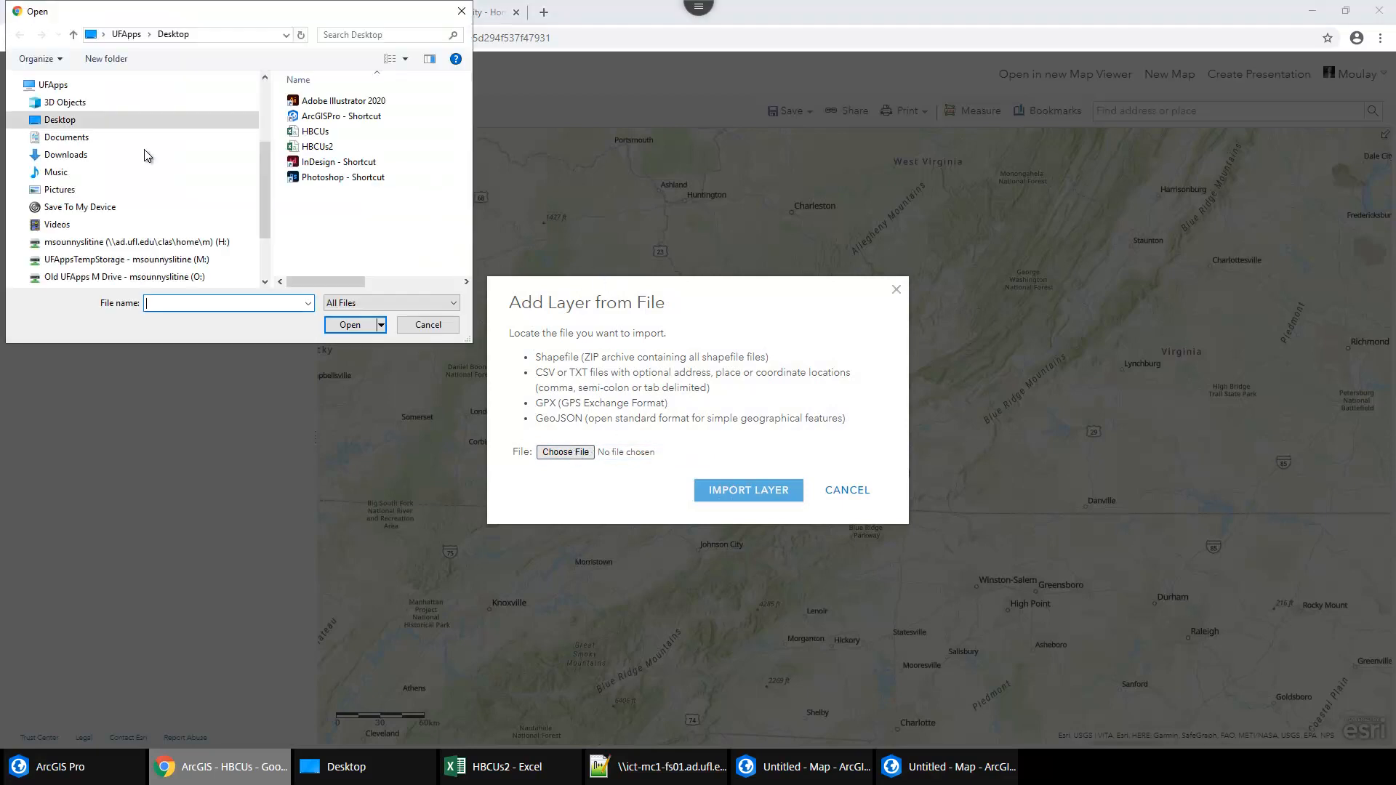
{"action": "left_click", "coordinate": [309, 147]}
{"action": "left_click", "coordinate": [350, 325]}
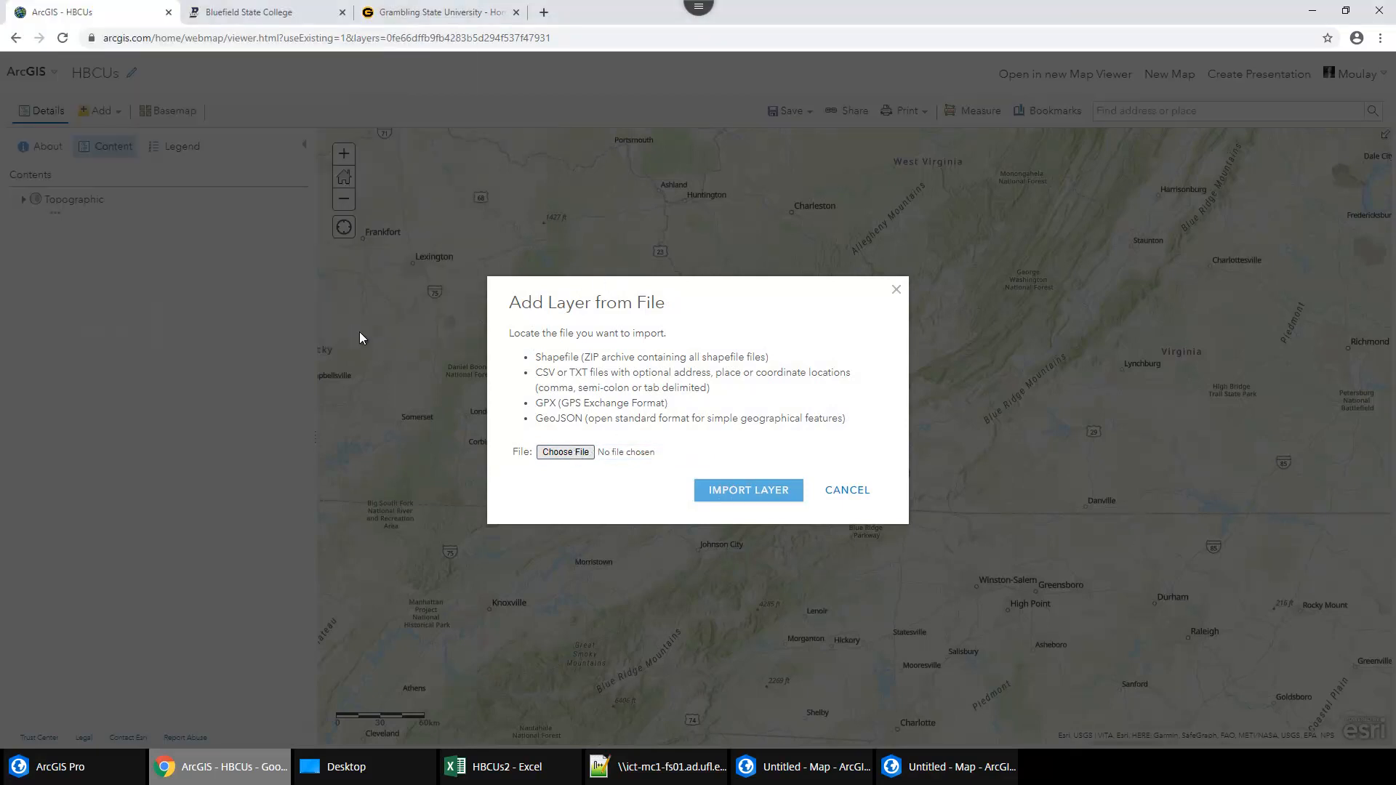
{"action": "left_click", "coordinate": [760, 529]}
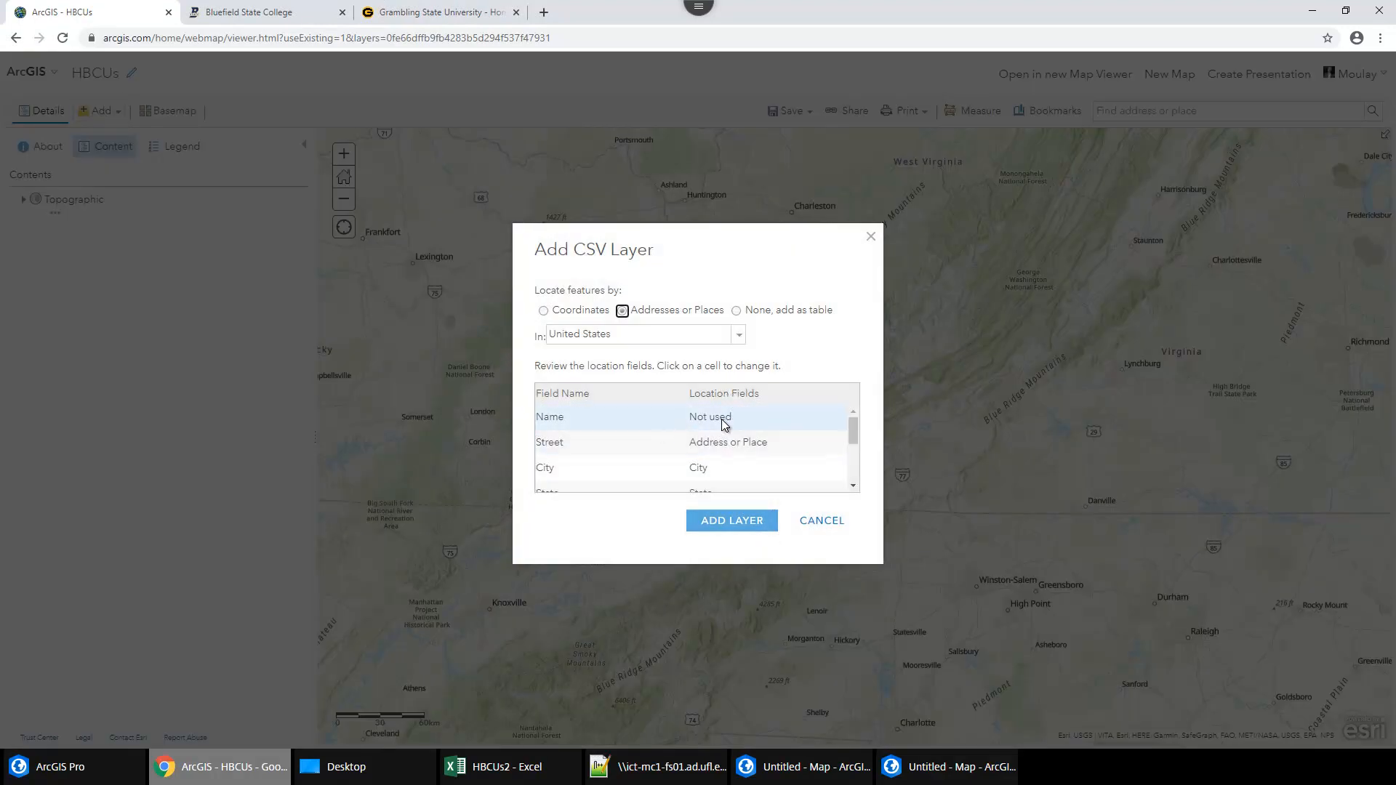
Review the location fields and add the CSV layer, locating features by Addresses or Places in the United States.
{"action": "scroll", "coordinate": [735, 456], "scroll_direction": "down", "scroll_amount": 2}
{"action": "scroll", "coordinate": [674, 438], "scroll_direction": "up", "scroll_amount": 2}
{"action": "scroll", "coordinate": [742, 480], "scroll_direction": "down", "scroll_amount": 3}
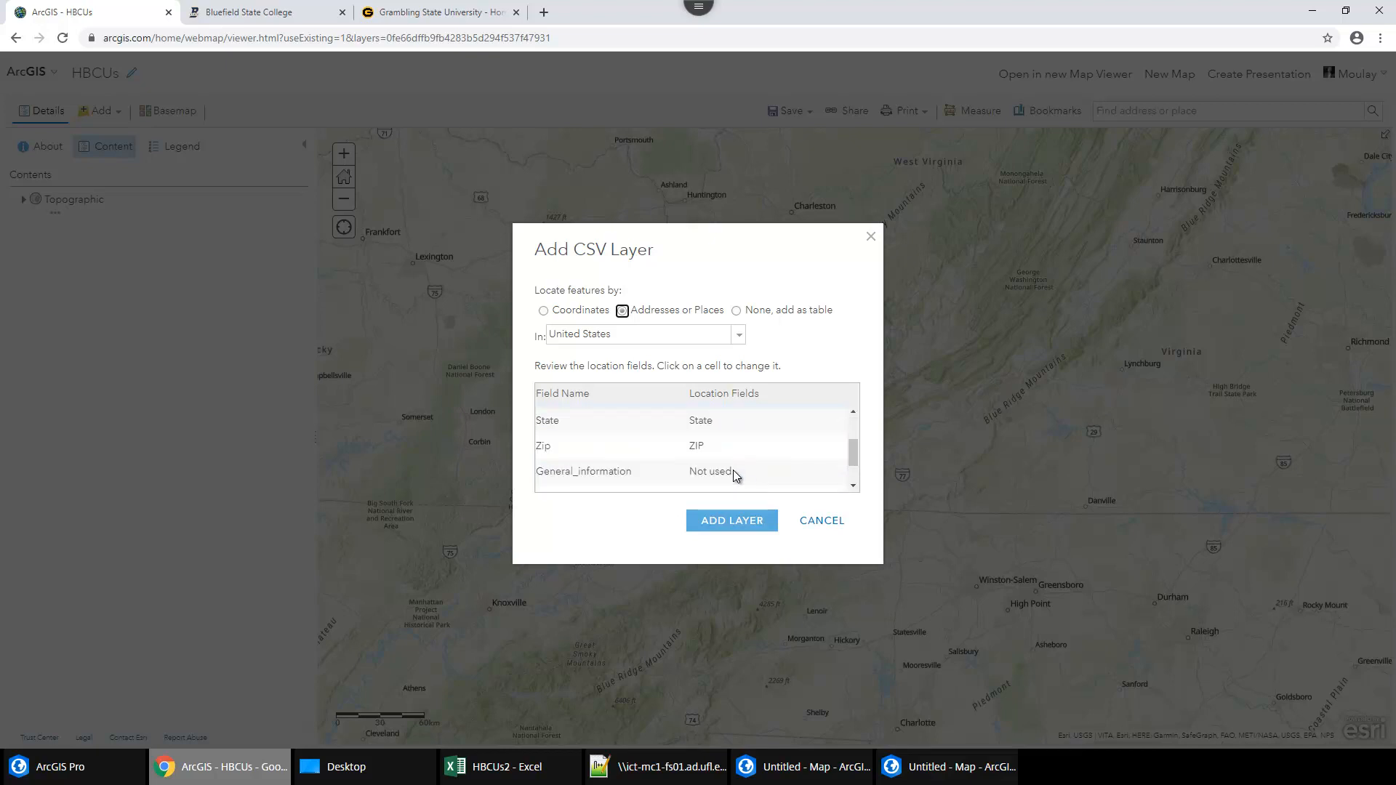
{"action": "scroll", "coordinate": [717, 465], "scroll_direction": "up", "scroll_amount": 3}
{"action": "scroll", "coordinate": [716, 473], "scroll_direction": "down", "scroll_amount": 3}
{"action": "scroll", "coordinate": [716, 470], "scroll_direction": "down", "scroll_amount": 1}
{"action": "scroll", "coordinate": [734, 461], "scroll_direction": "up", "scroll_amount": 3}
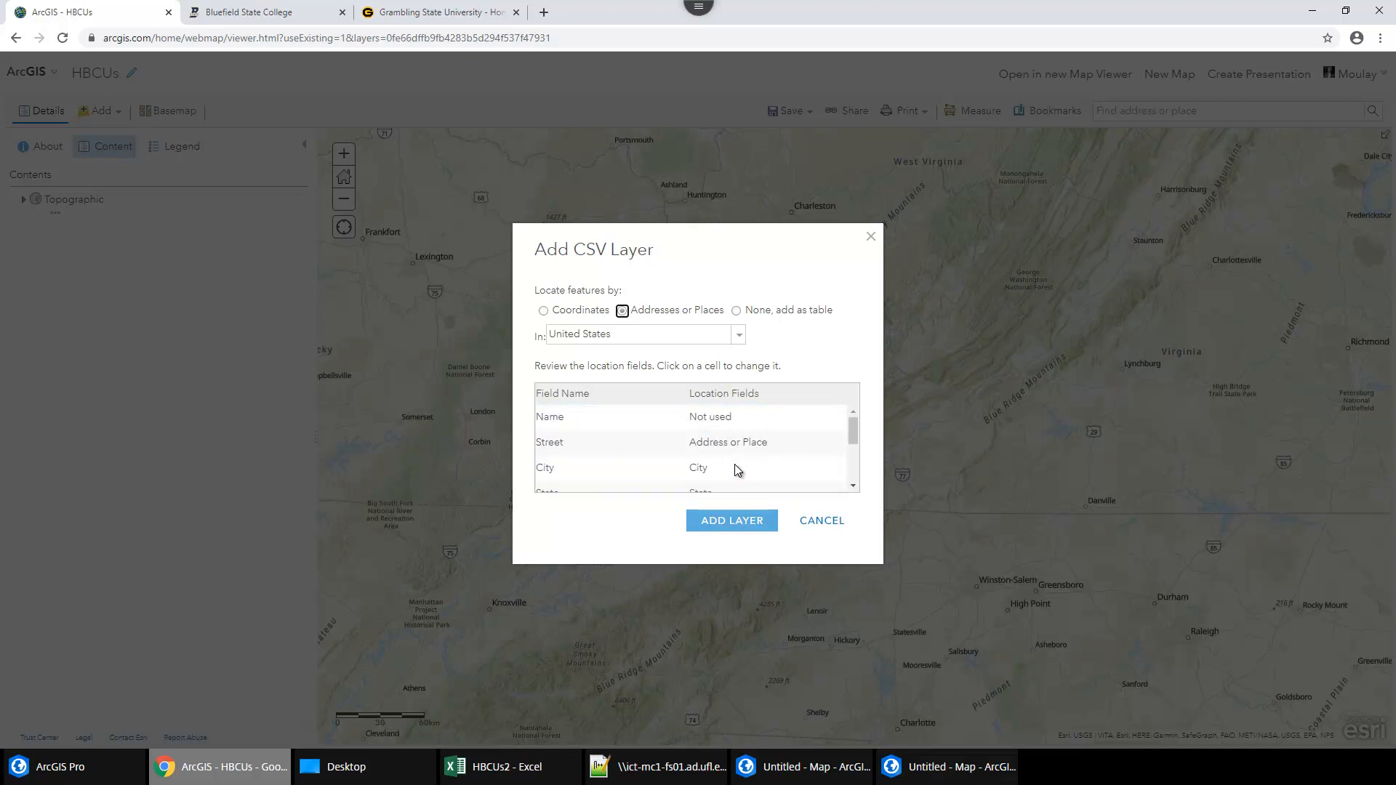
{"action": "left_click", "coordinate": [741, 525]}
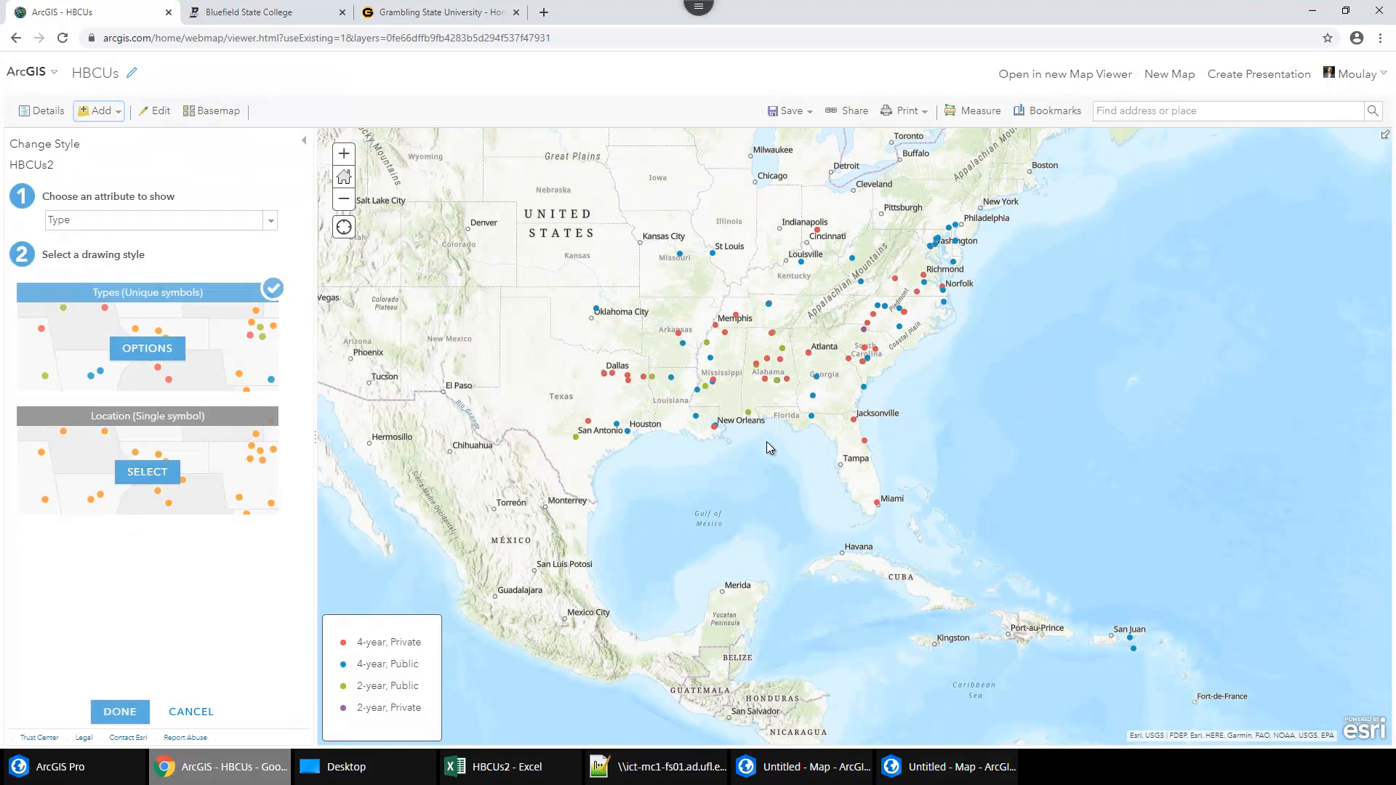
Inspect Jarvis Christian College's pop-up and accept the HBCUs2 style showing Type with unique symbols.
{"action": "left_click", "coordinate": [629, 378]}
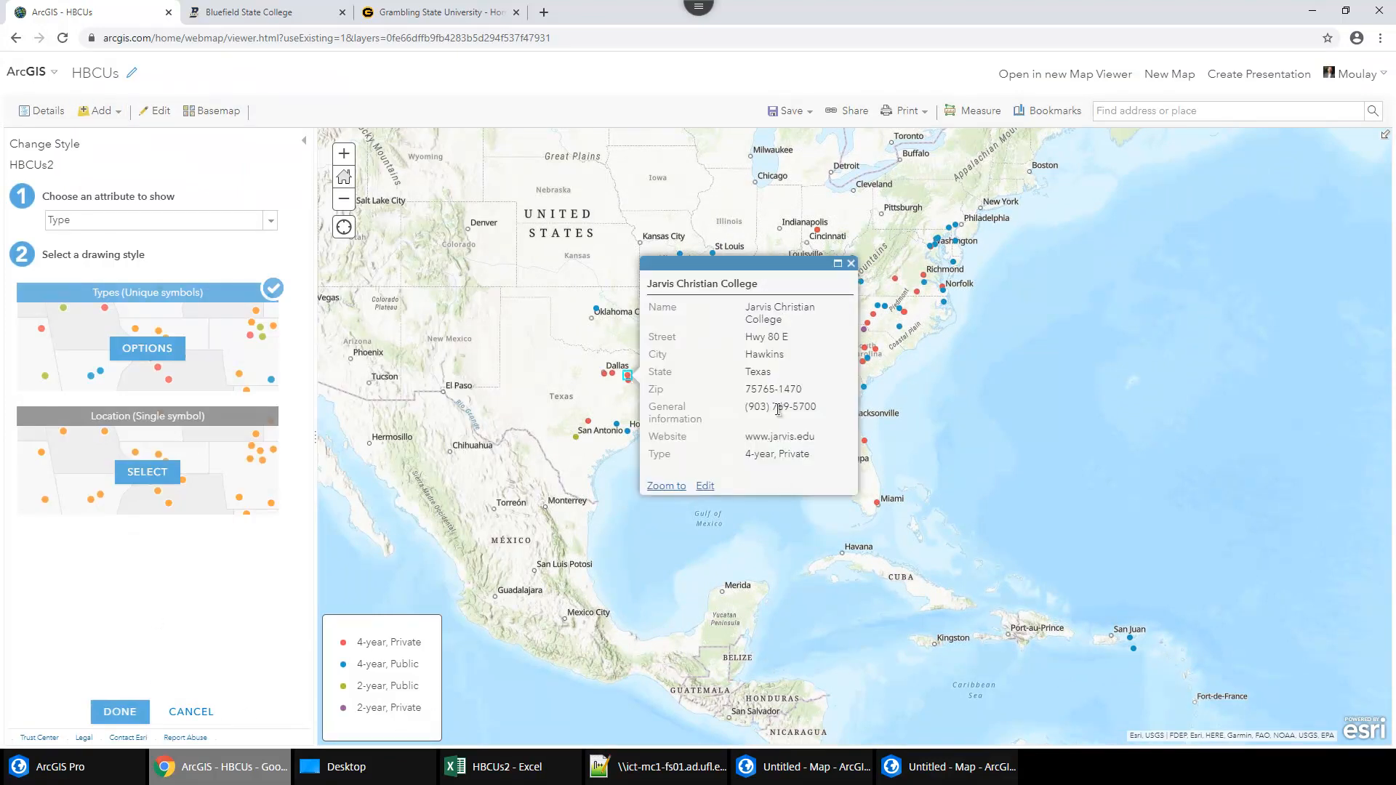
{"action": "left_click", "coordinate": [976, 394]}
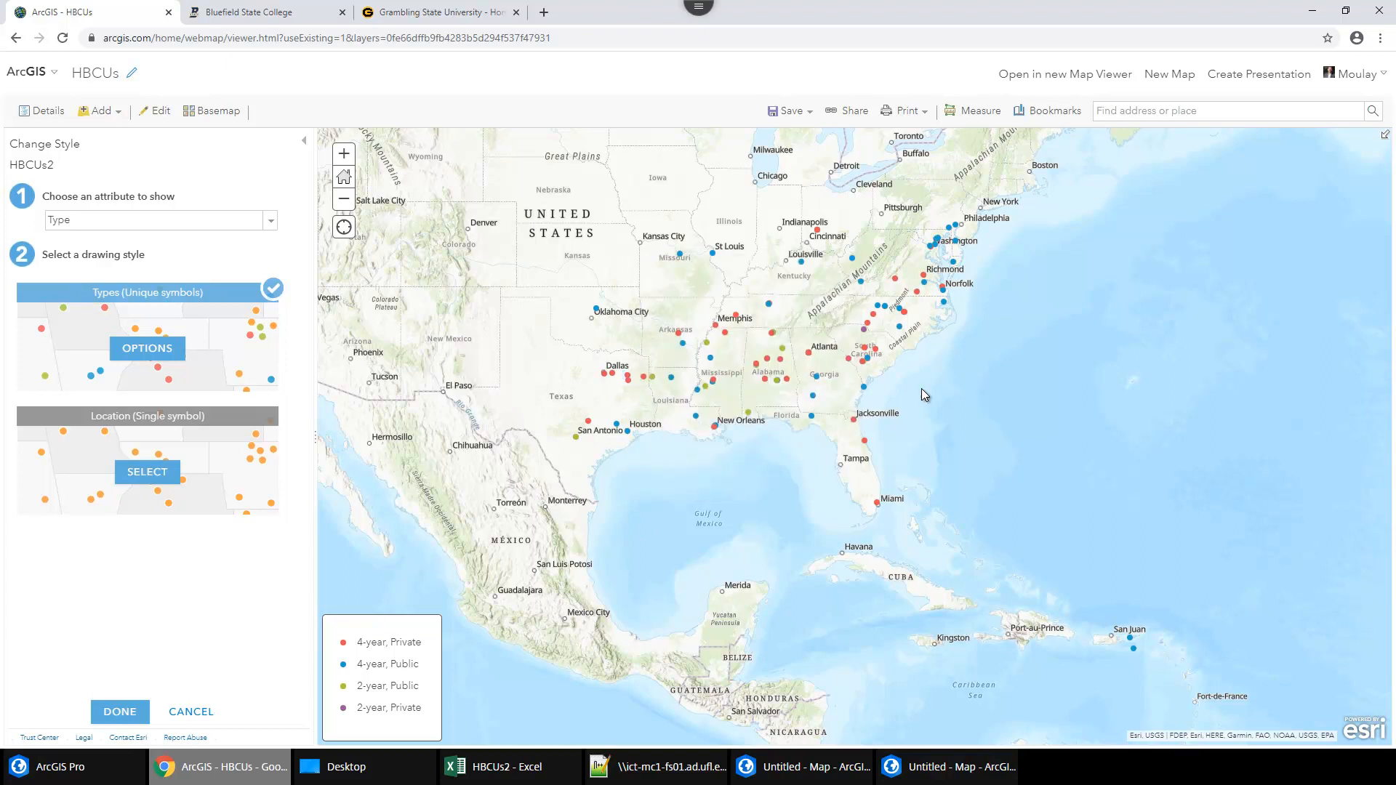
{"action": "left_click", "coordinate": [122, 710]}
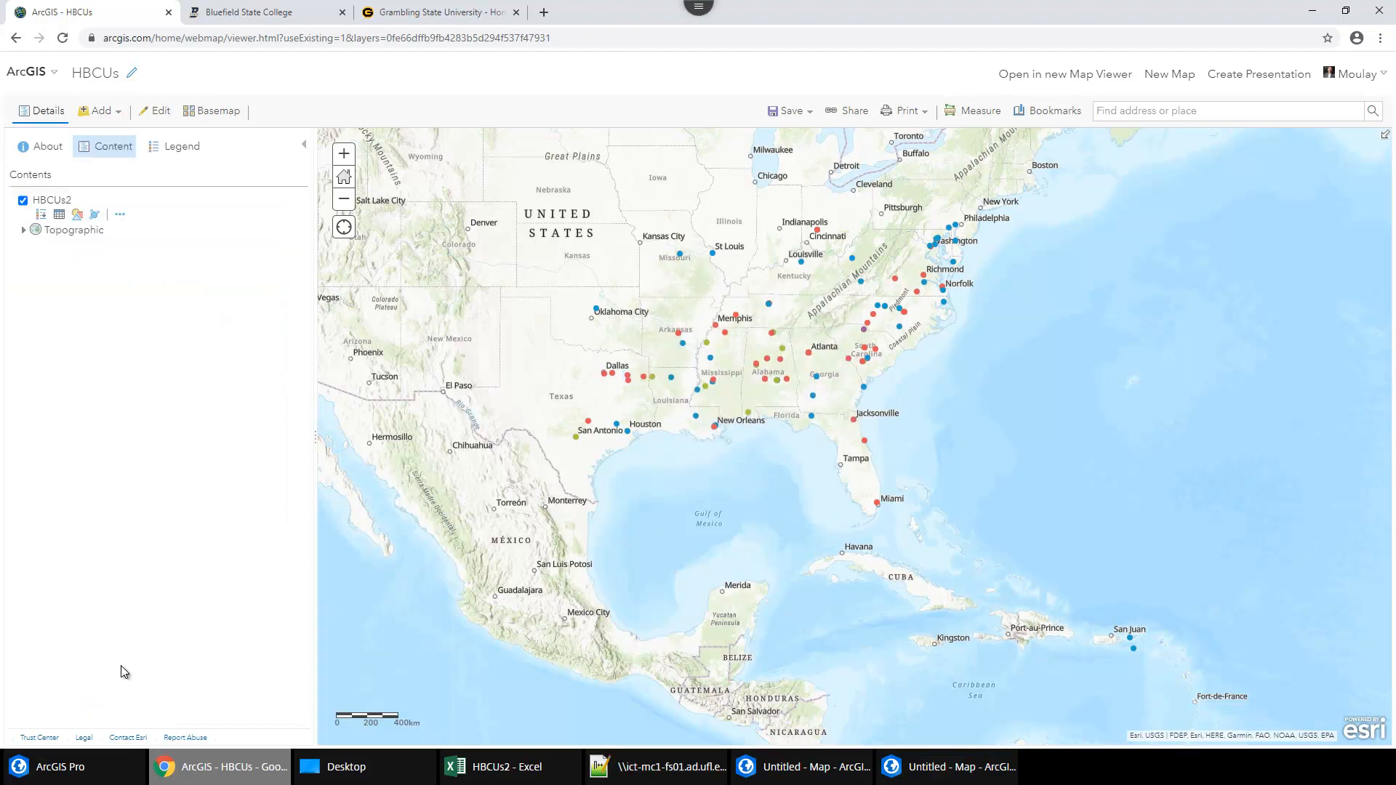
Show the attribute table of the HBCUs2 layer to check its separate address columns.
{"action": "left_click", "coordinate": [59, 215]}
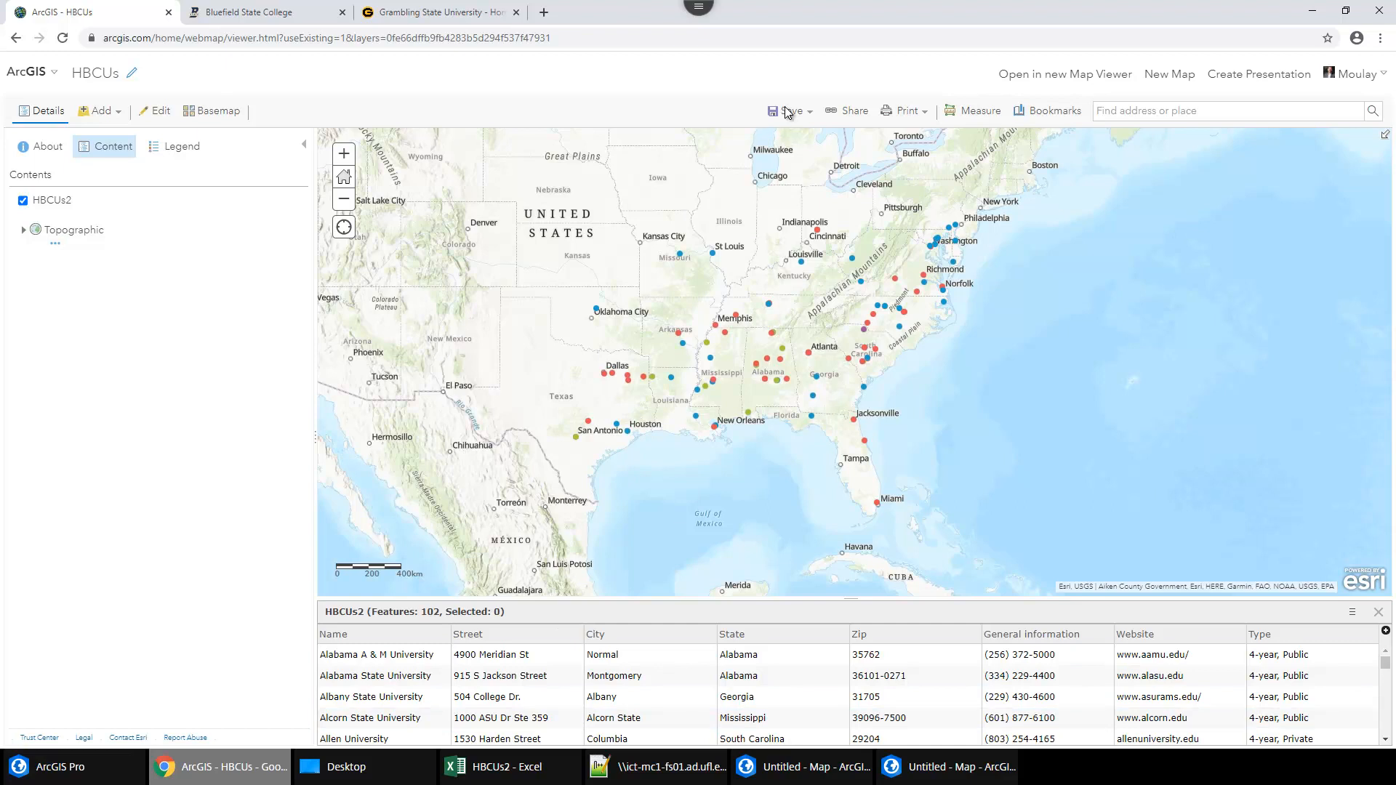
{"action": "left_click", "coordinate": [118, 215]}
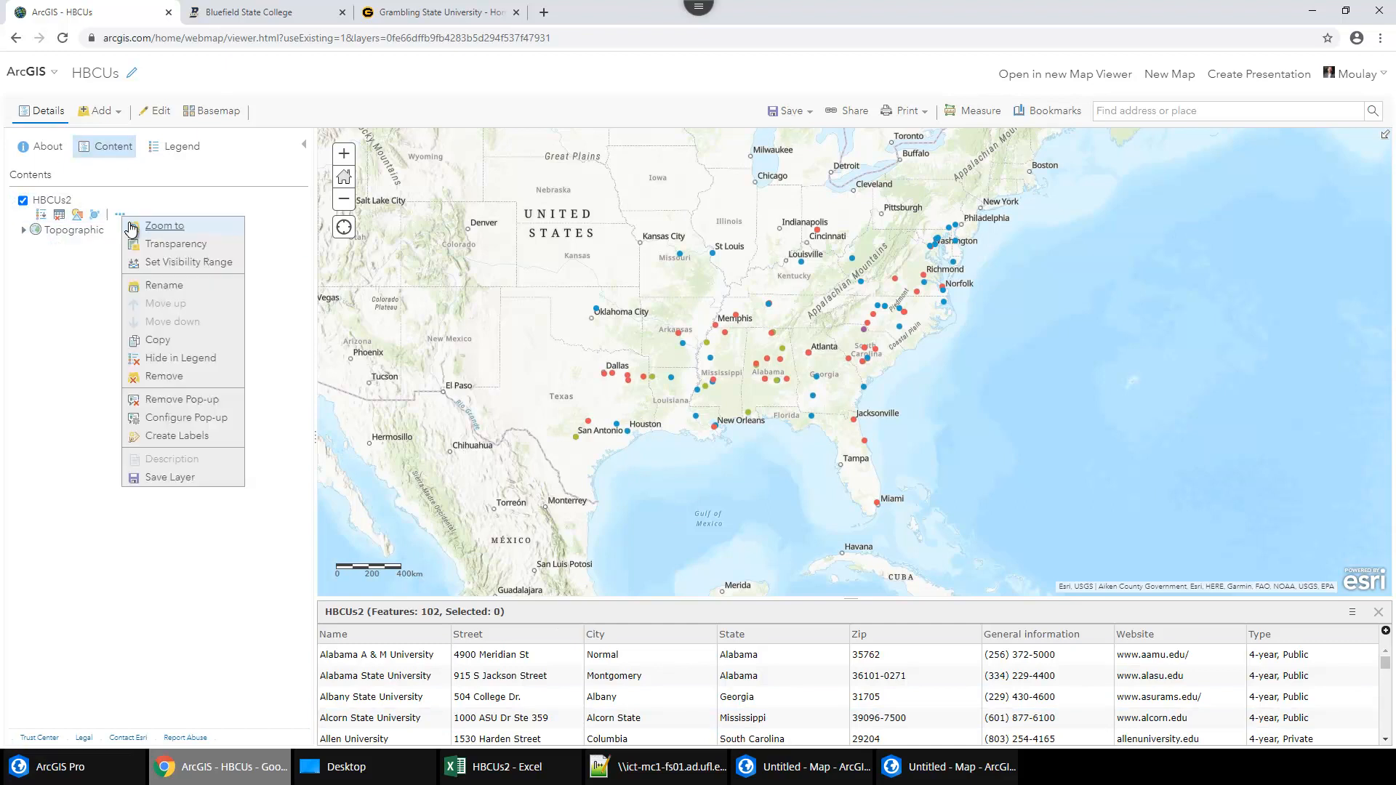
{"action": "left_click", "coordinate": [313, 403]}
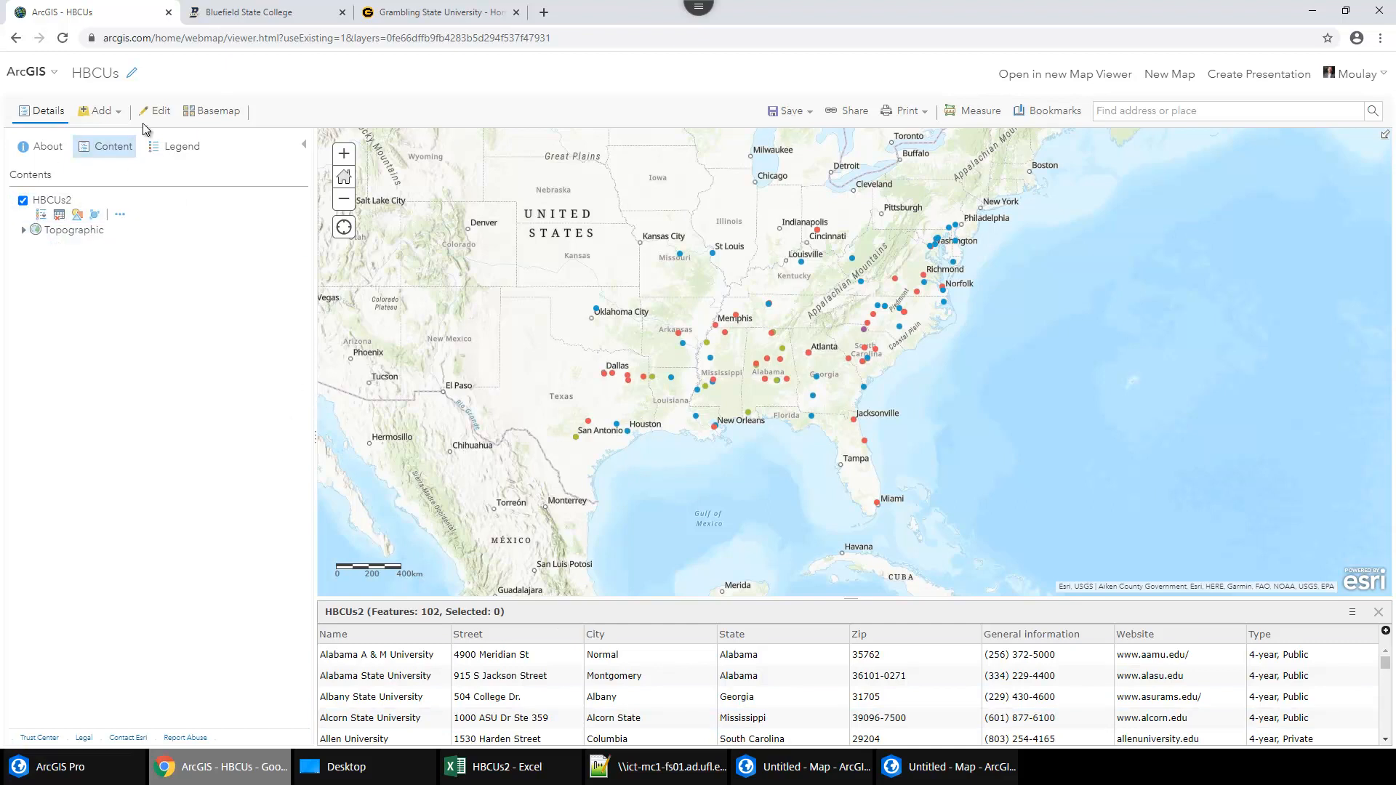